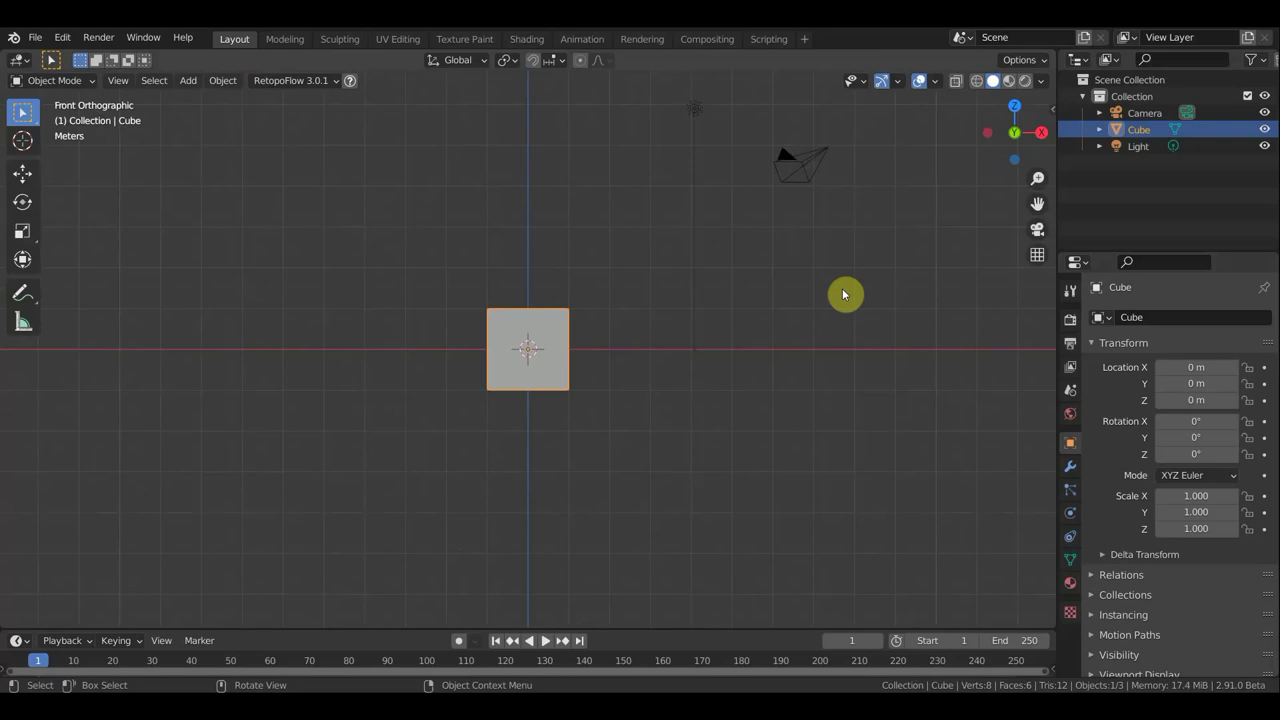
Step: Zoom out and delete the default cube from the scene
scroll(800, 252, "down", 1)
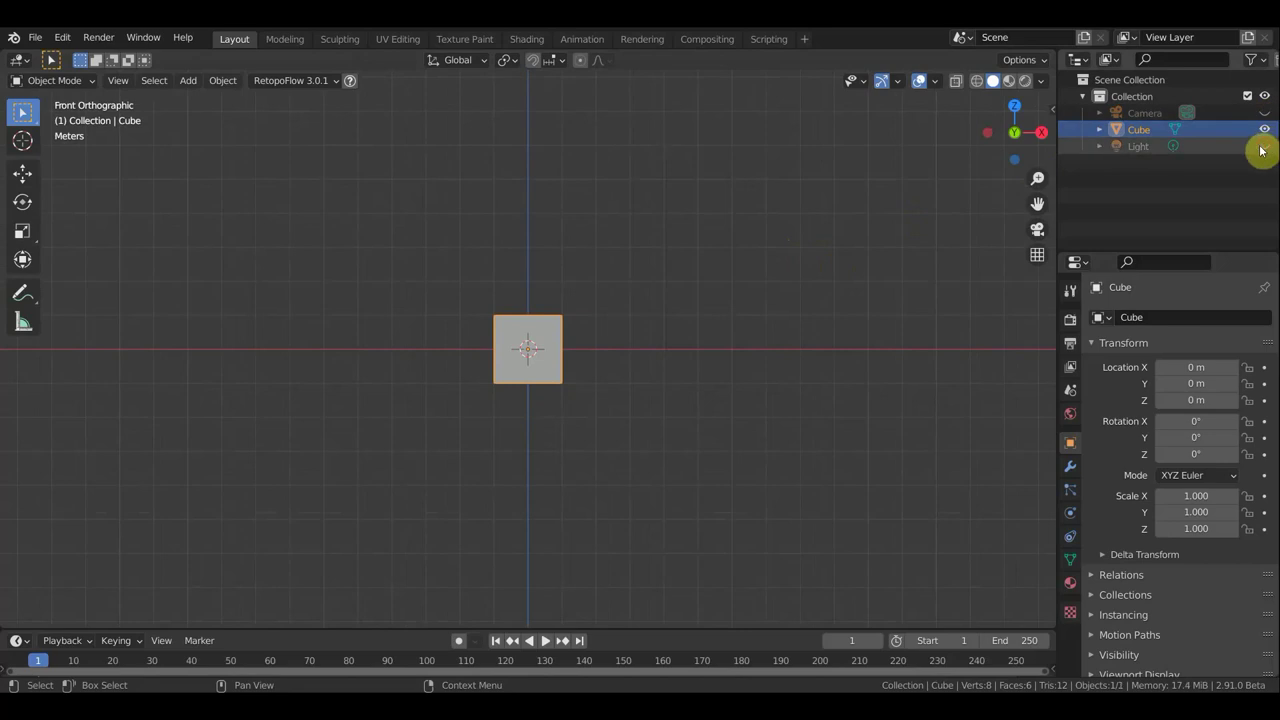
key("Delete")
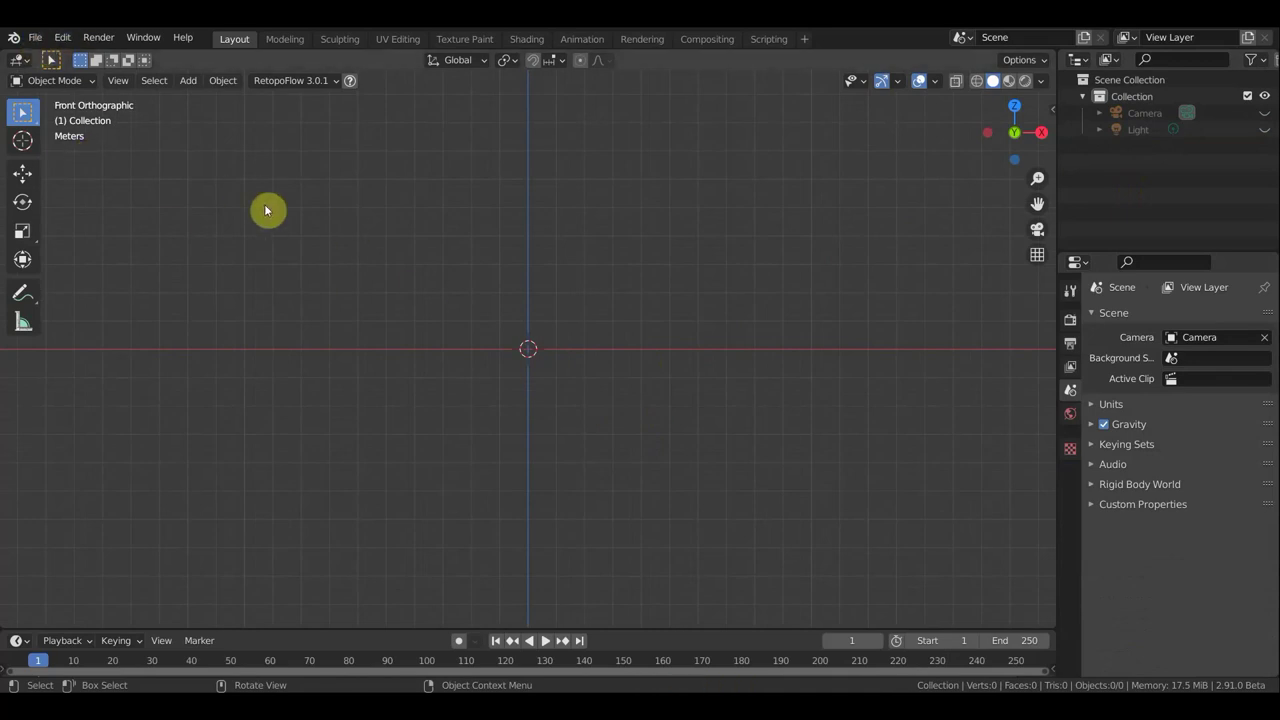
left_click(34, 39)
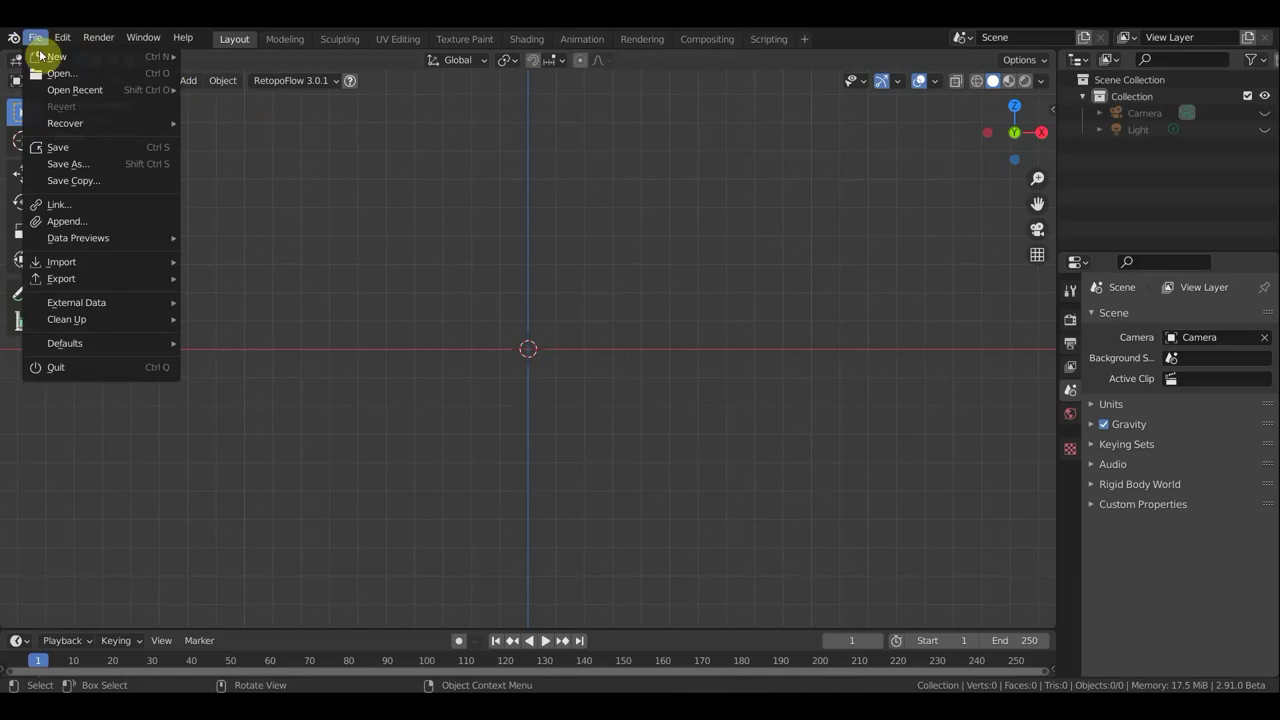
mouse_move(100, 262)
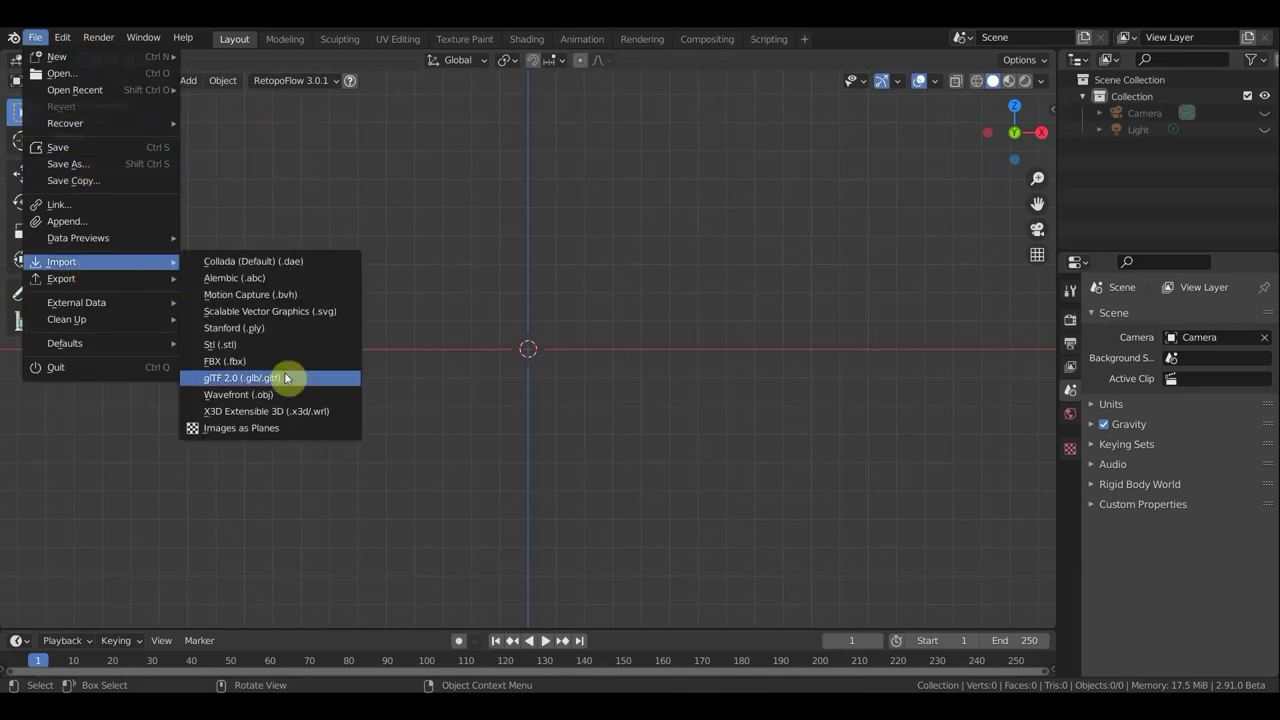
Step: Import PM3D_CaveTroll.OBJ from the Desktop as a Wavefront OBJ model
left_click(273, 395)
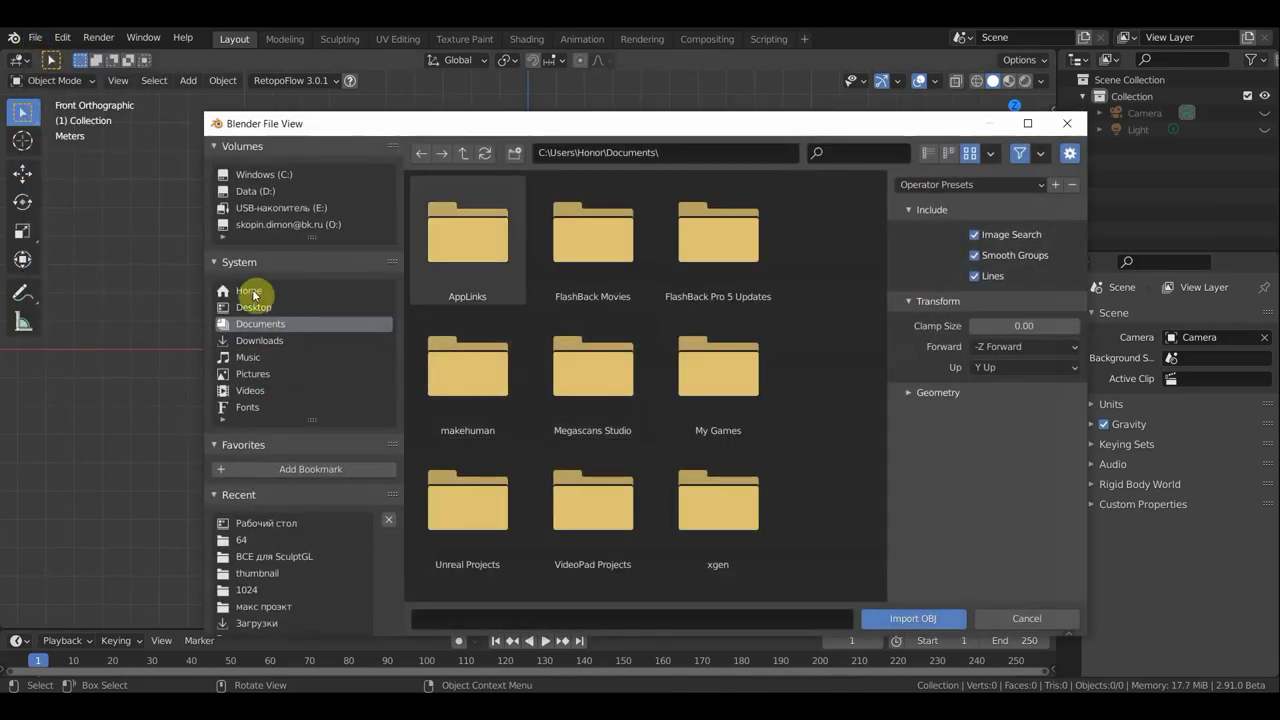
left_click(254, 306)
scroll(695, 375, "down", 2)
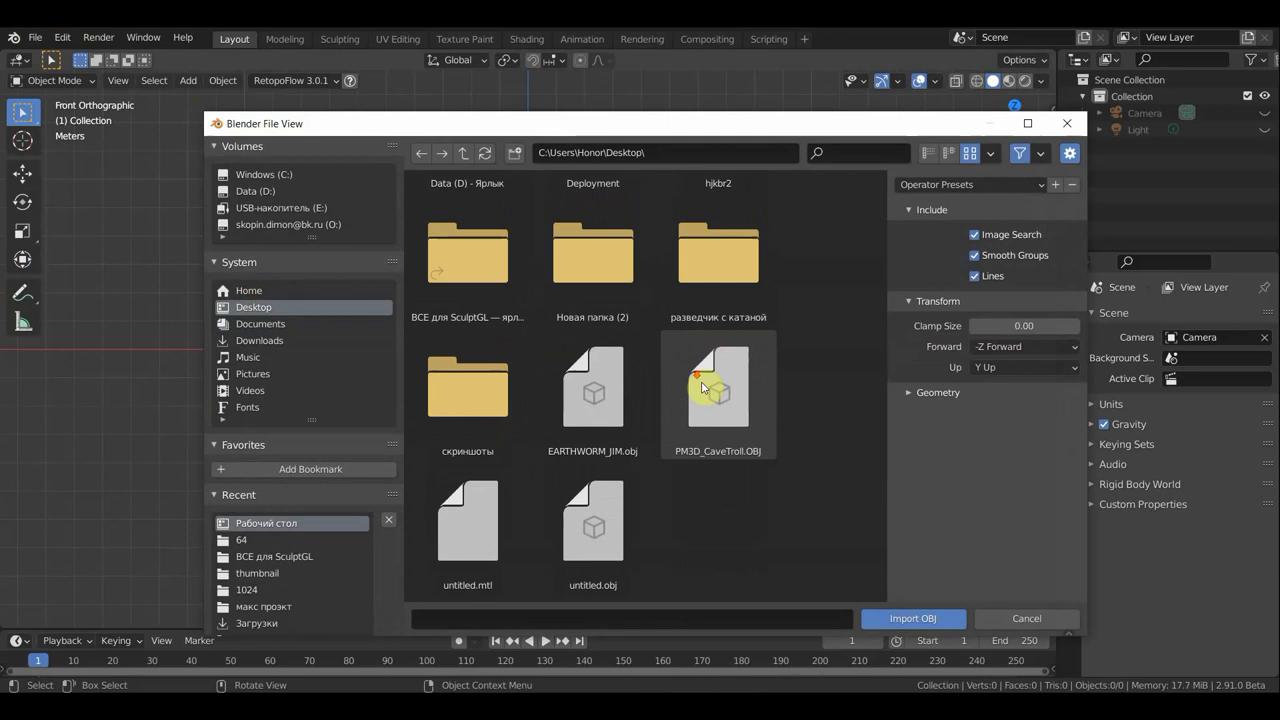
left_click(707, 443)
left_click(906, 618)
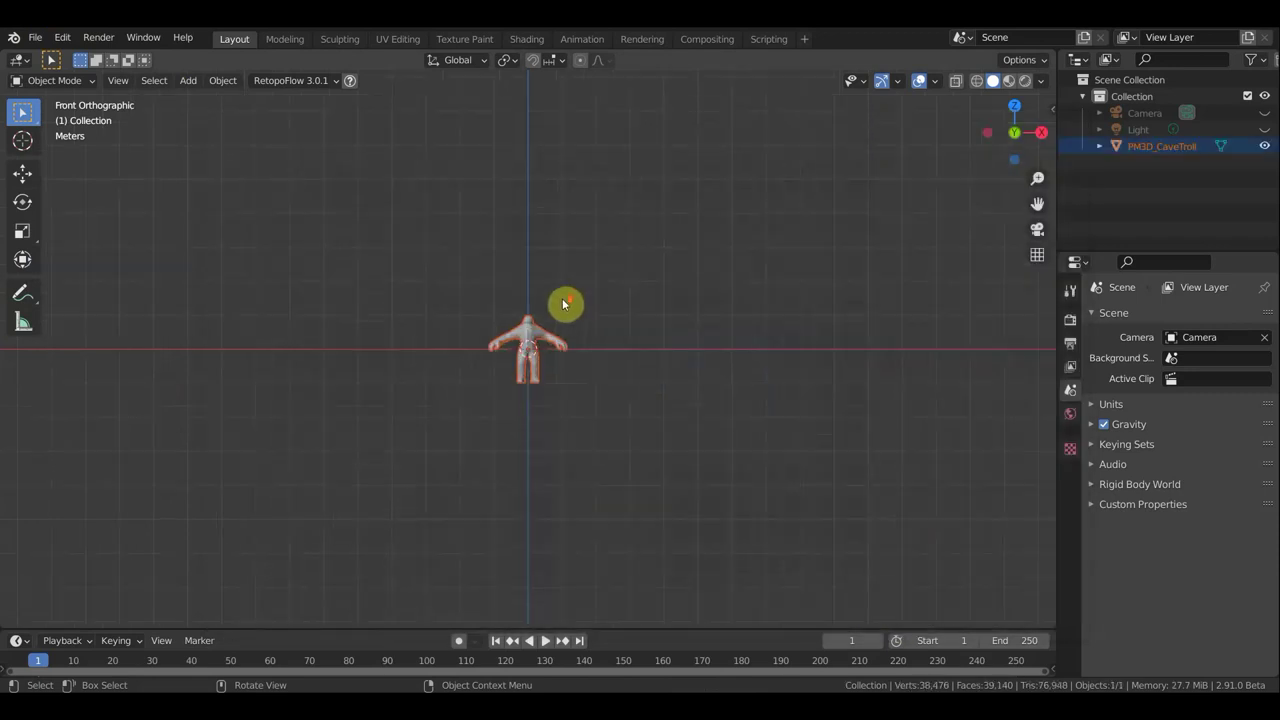
scroll(564, 304, "up", 6)
Step: Scale the imported troll up to a larger size
key("s")
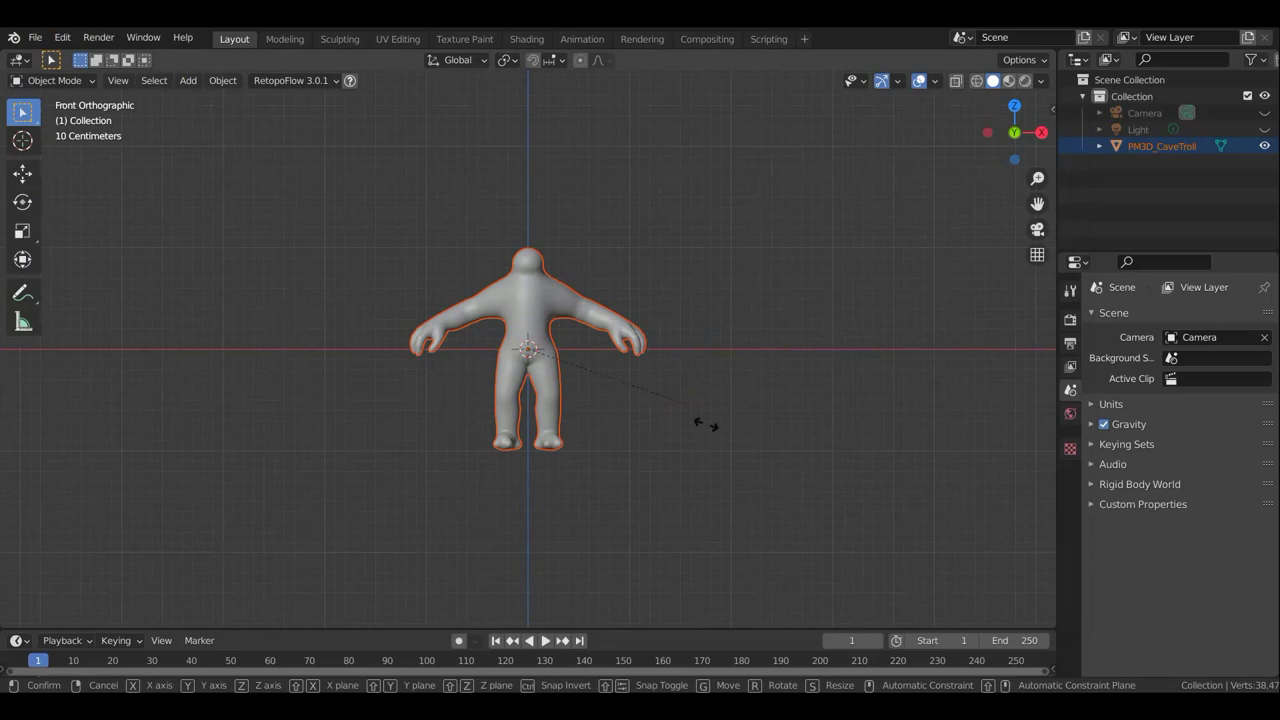
left_click(784, 503)
scroll(717, 449, "down", 2)
scroll(329, 254, "down", 3)
scroll(274, 251, "up", 3)
Step: Lift the troll onto the grid floor, then return to front view with box selection
left_click(33, 174)
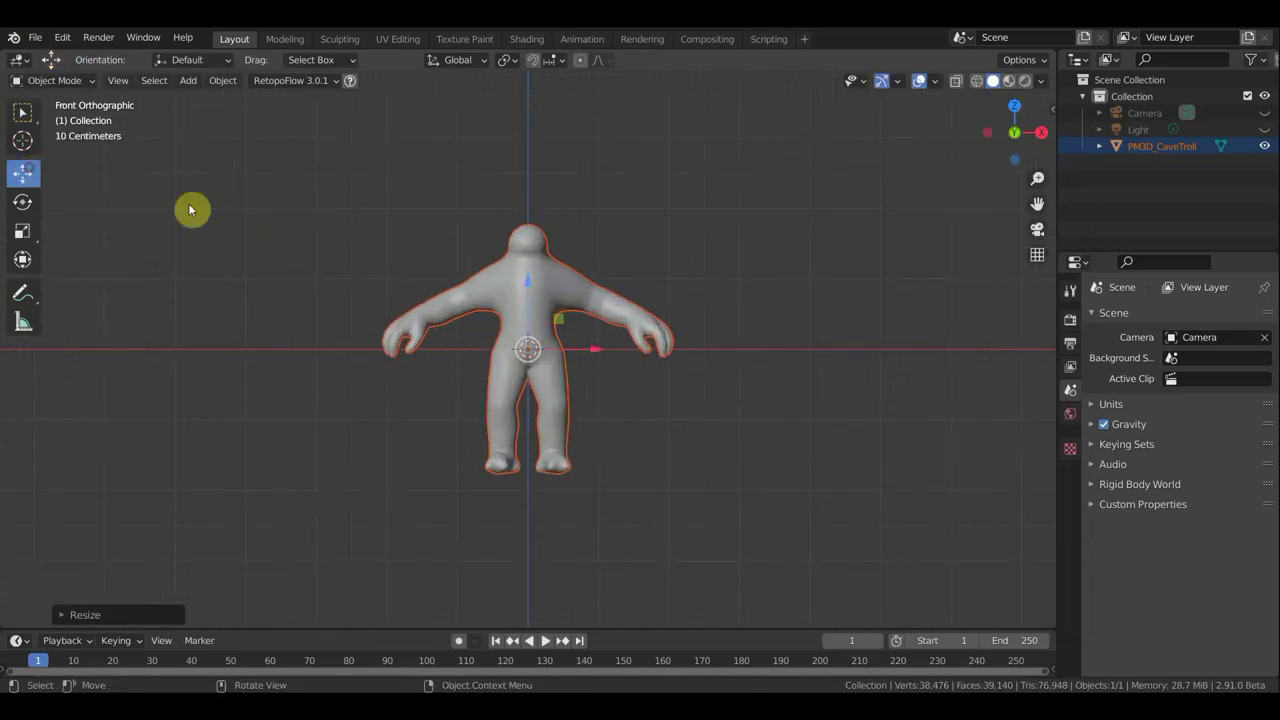
left_click_drag(530, 288, 552, 154)
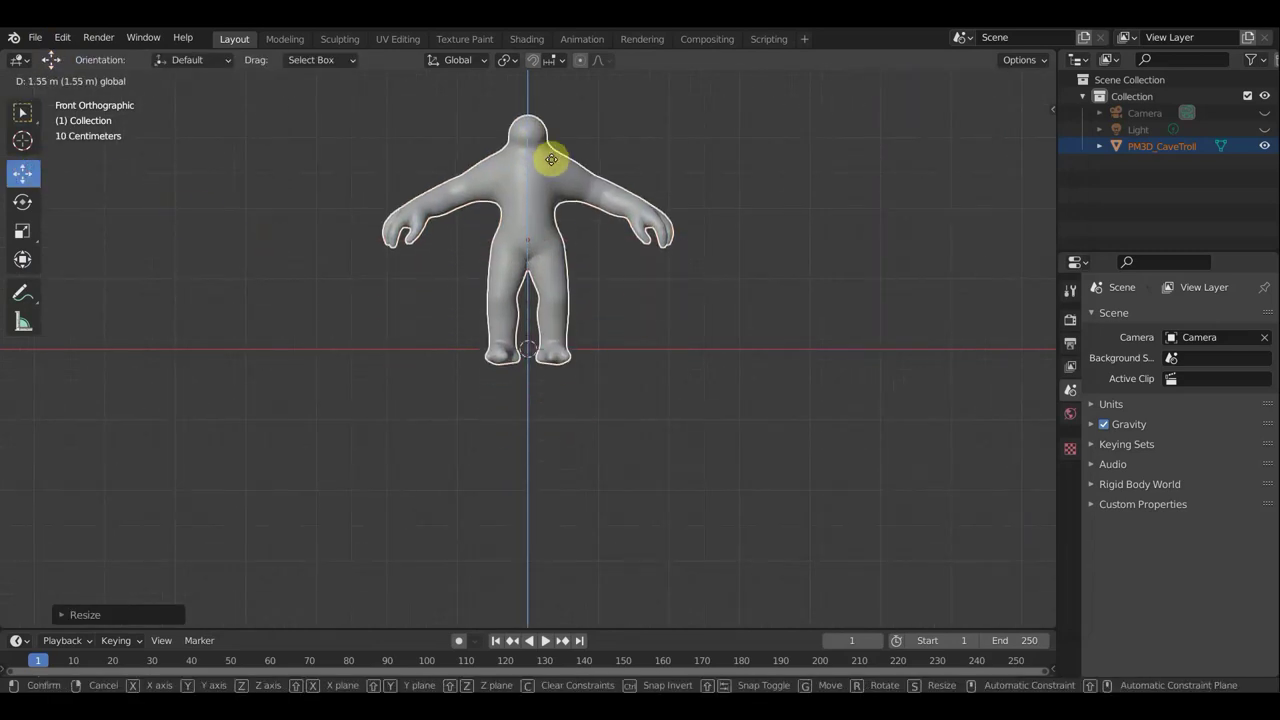
mouse_move(777, 297)
middle_mouse_down("shift")
mouse_move(746, 388)
mouse_move(762, 384)
middle_mouse_up("shift")
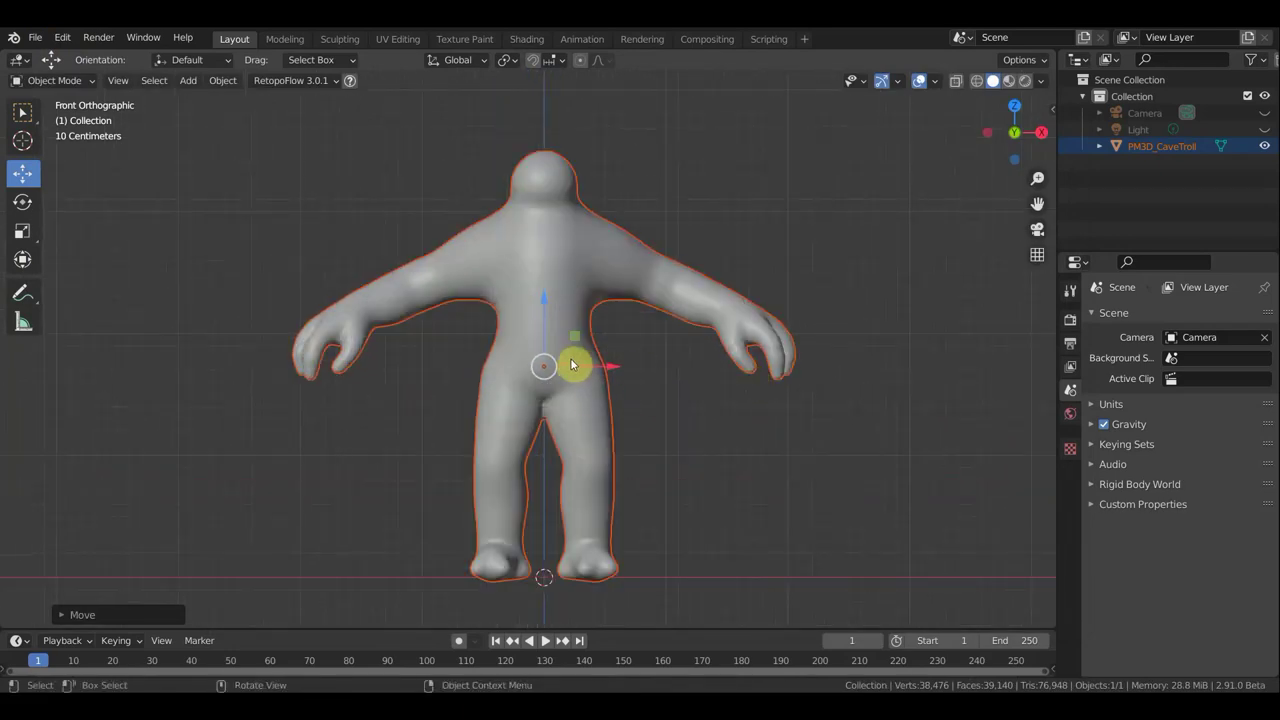
mouse_move(643, 366)
middle_mouse_down()
mouse_move(396, 384)
mouse_move(613, 363)
middle_mouse_up()
key("KP_1")
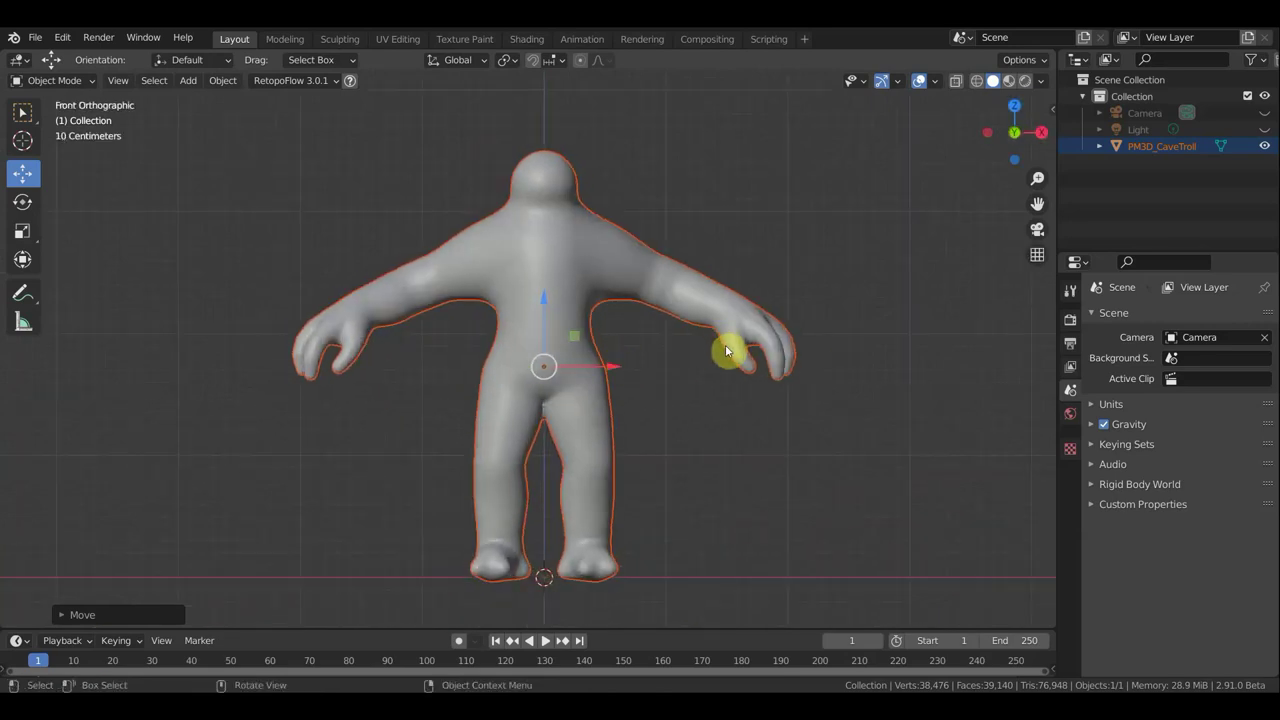
left_click(25, 113)
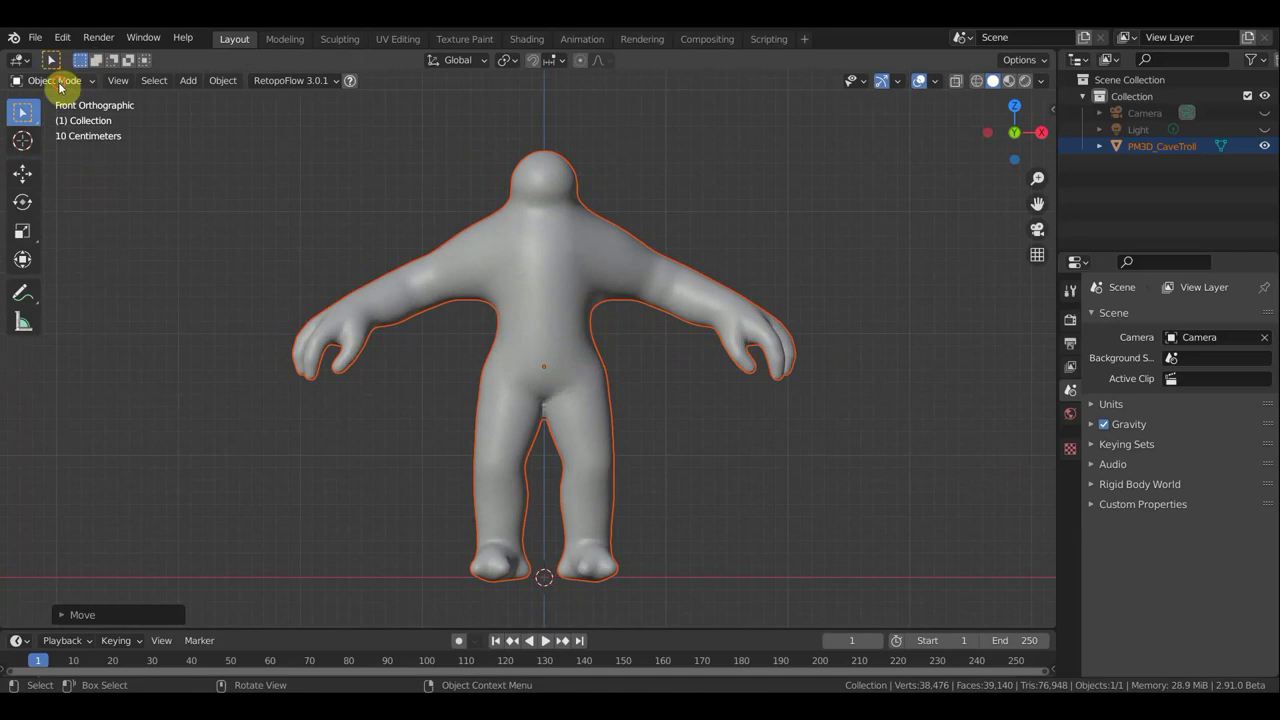
Step: Select the troll, switch it into Sculpt Mode and choose the Grab brush
left_click(504, 261)
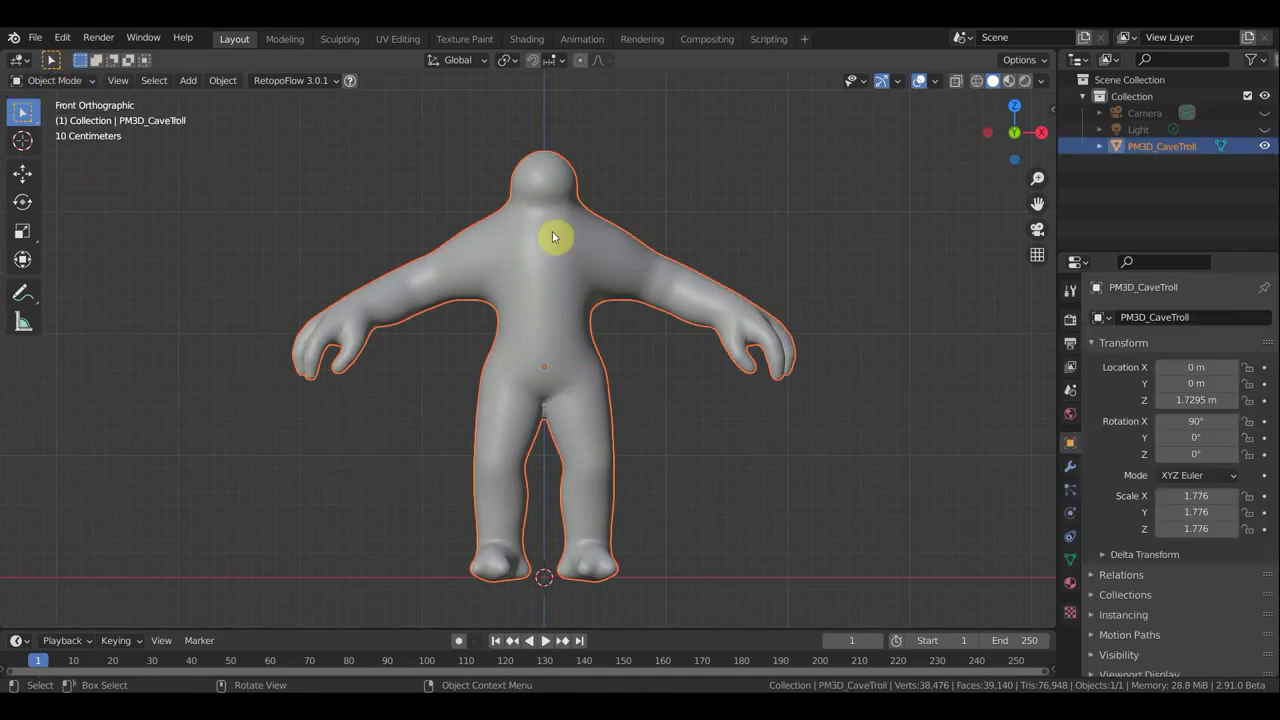
left_click(65, 80)
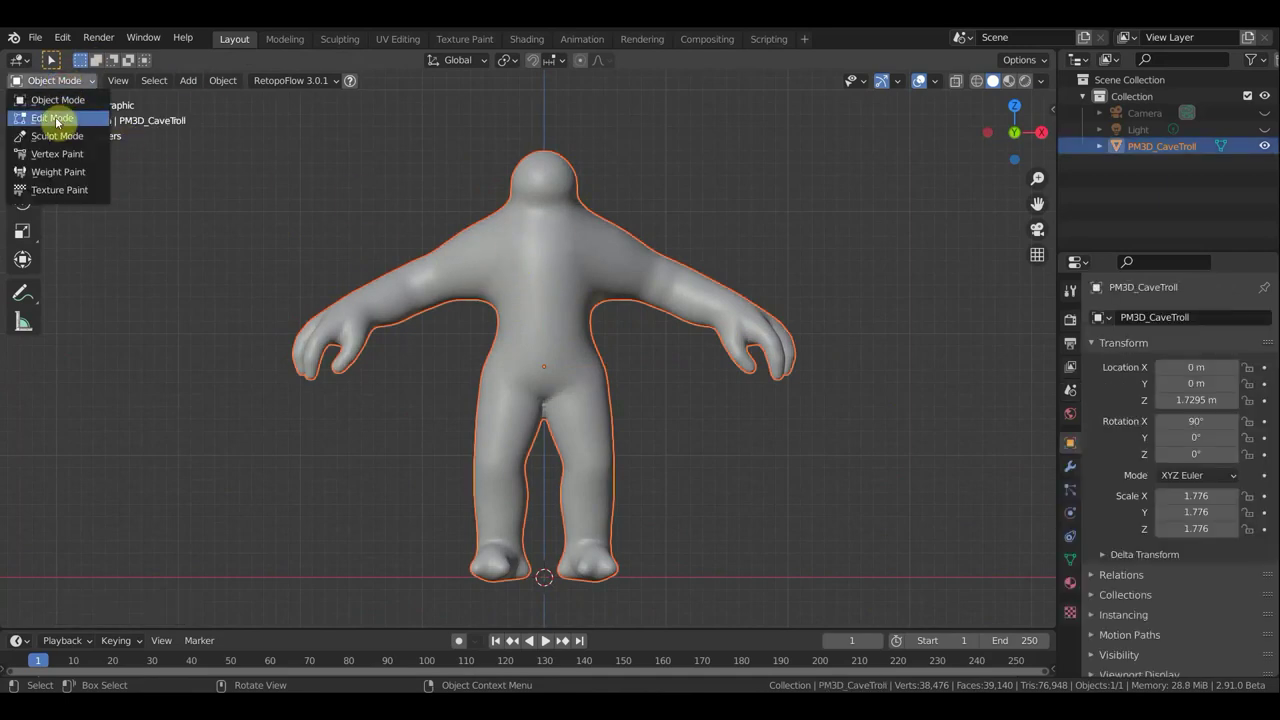
left_click(62, 136)
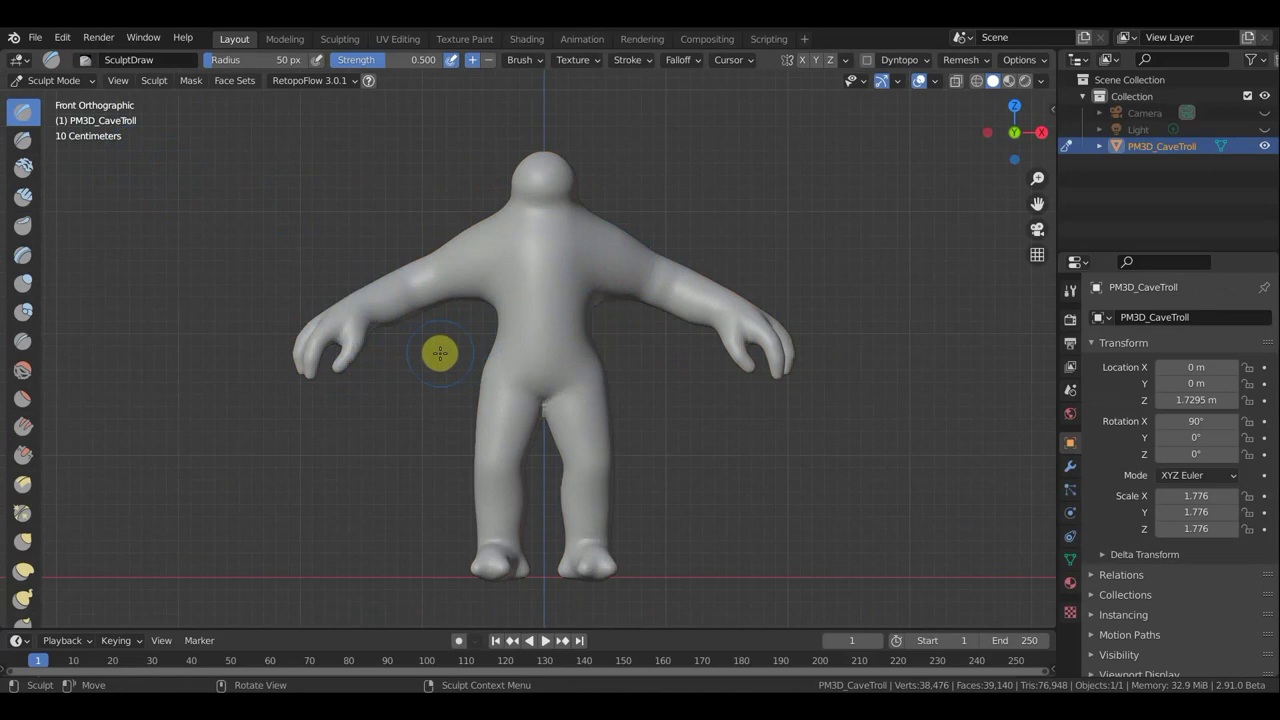
scroll(477, 342, "down", 2)
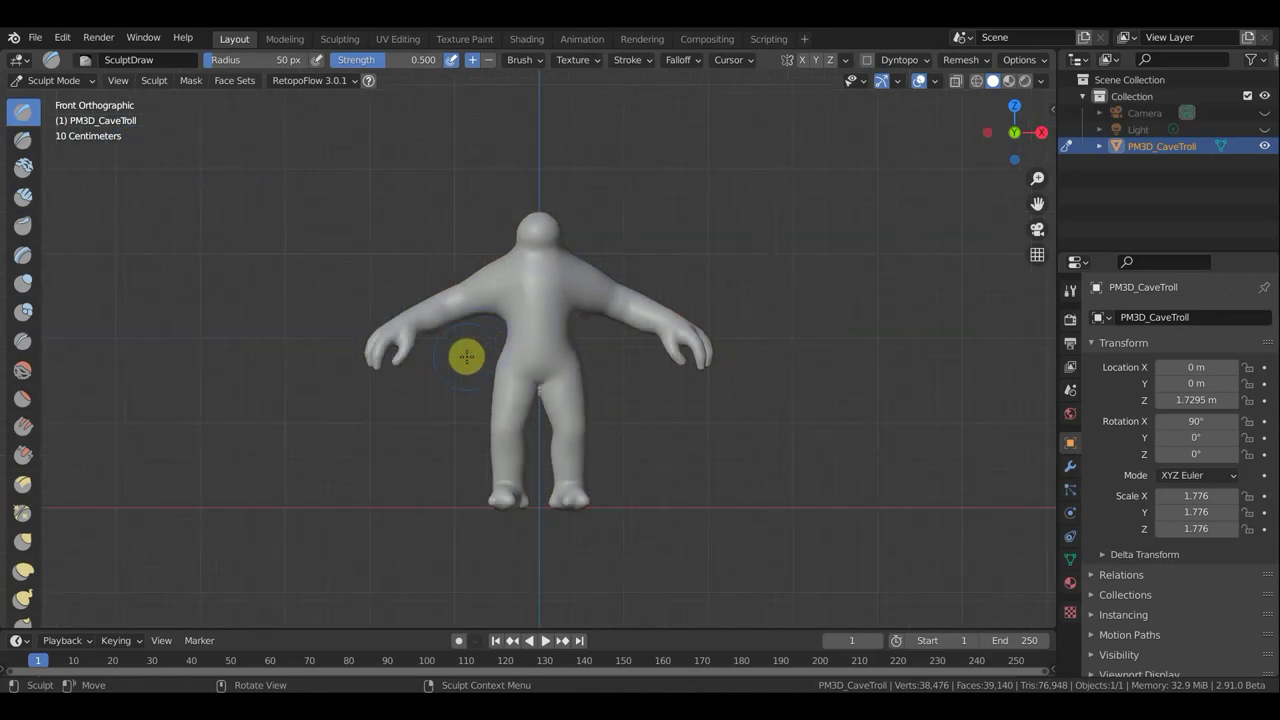
scroll(469, 350, "up", 2)
scroll(471, 336, "down", 1)
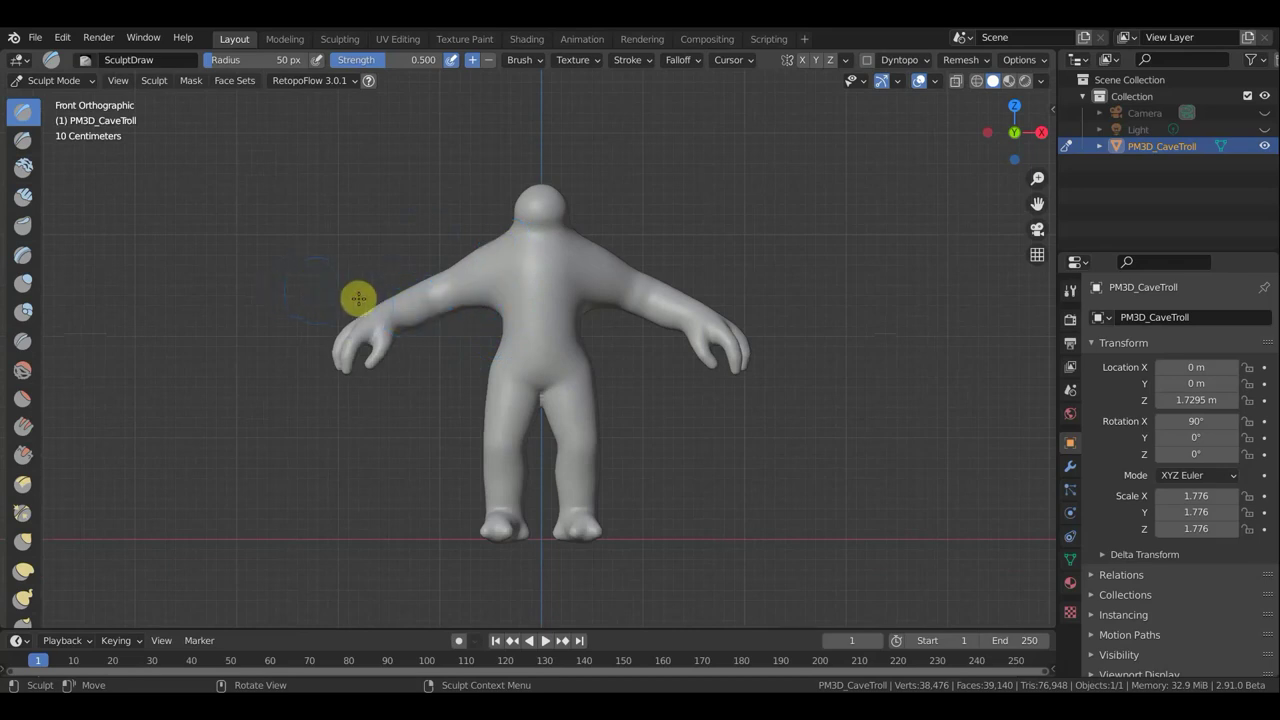
left_click(22, 547)
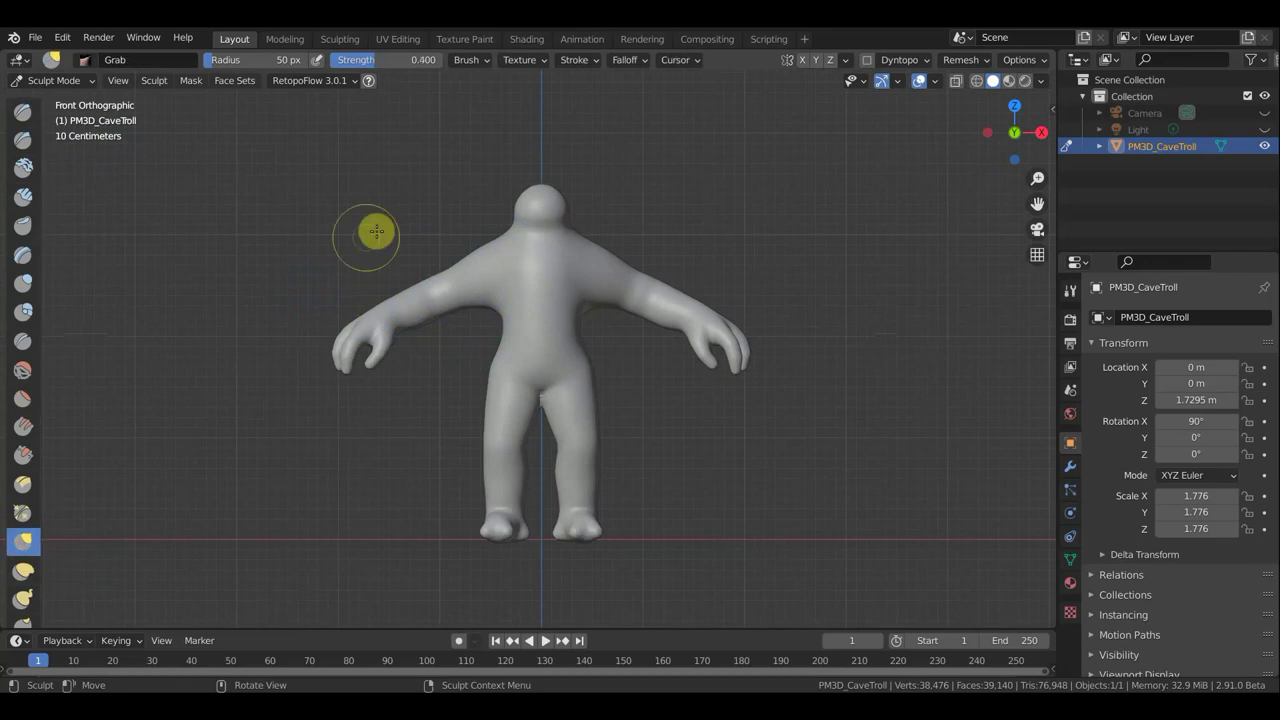
Step: Set the Grab brush radius to 103 px and undo a trial stroke on the head
key("f")
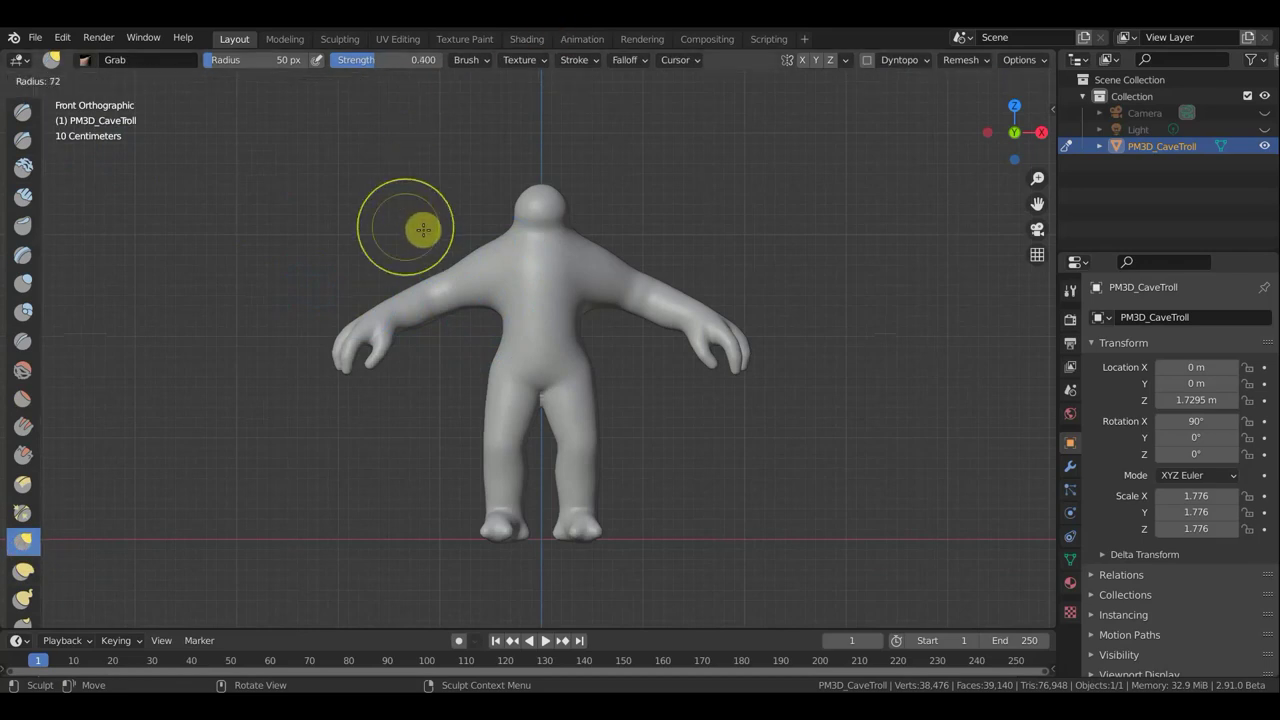
left_click(441, 241)
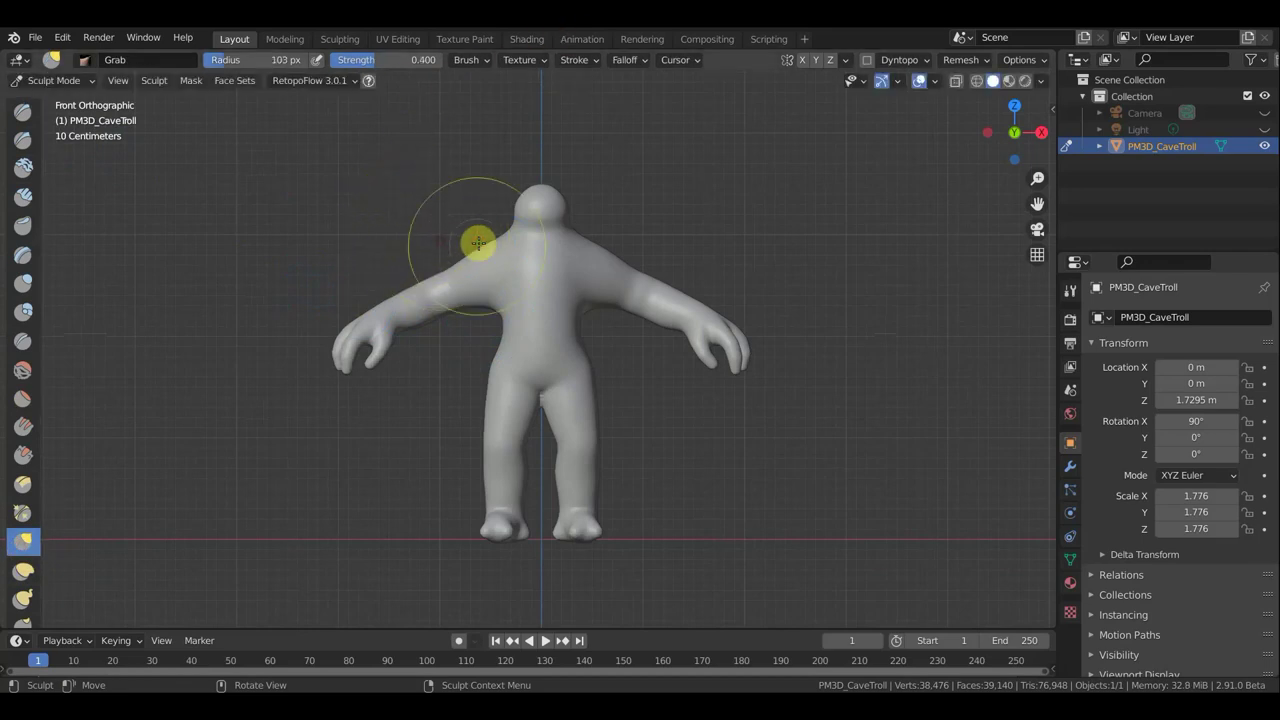
scroll(506, 209, "up", 2)
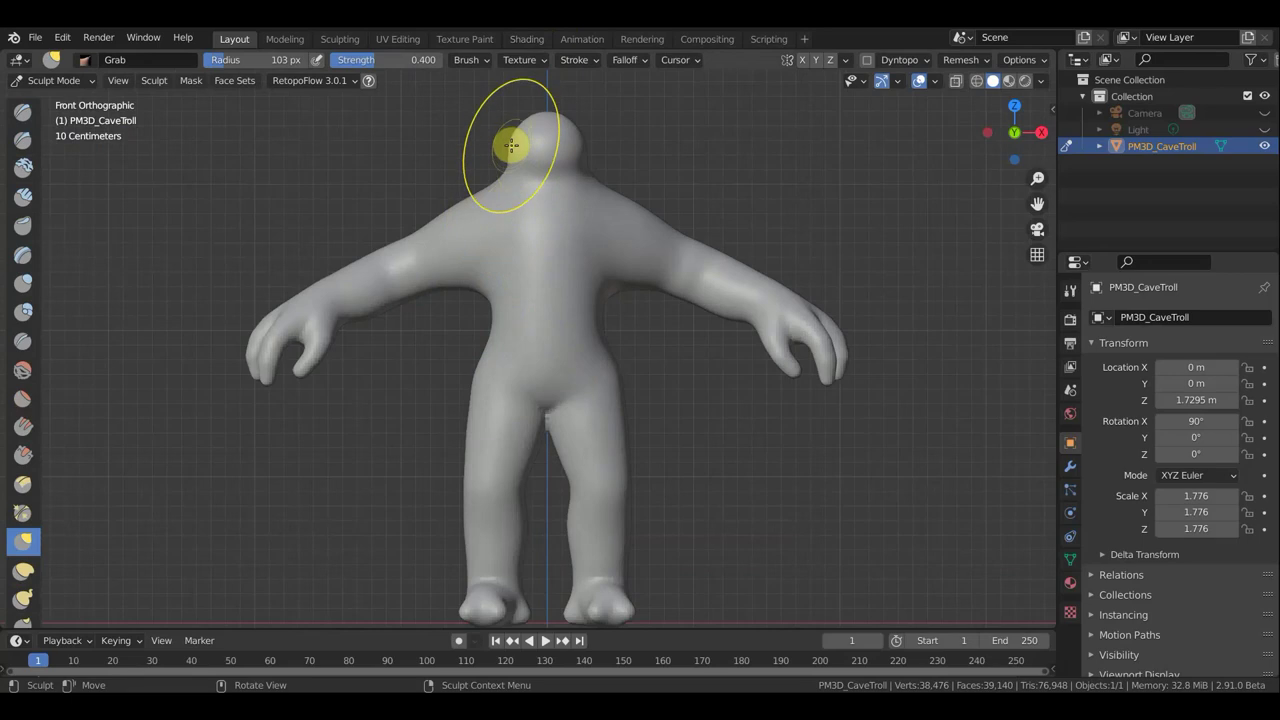
left_click_drag(512, 140, 508, 140)
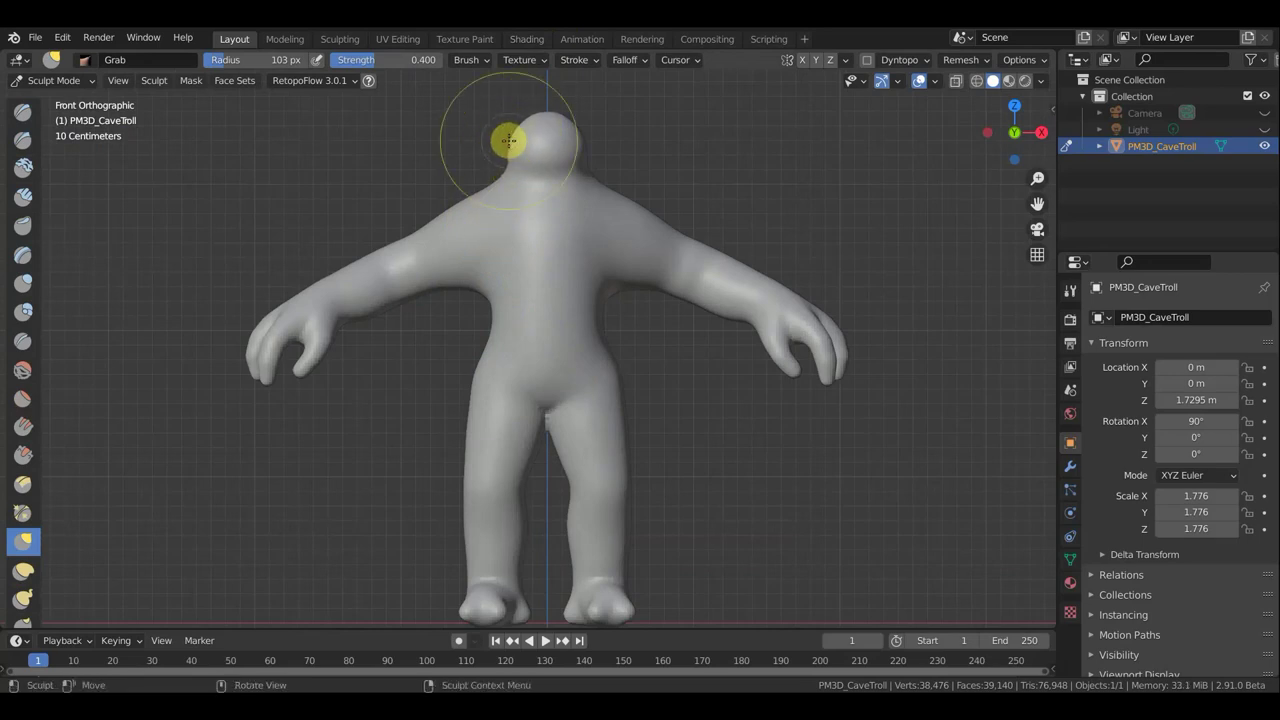
key("ctrl+z")
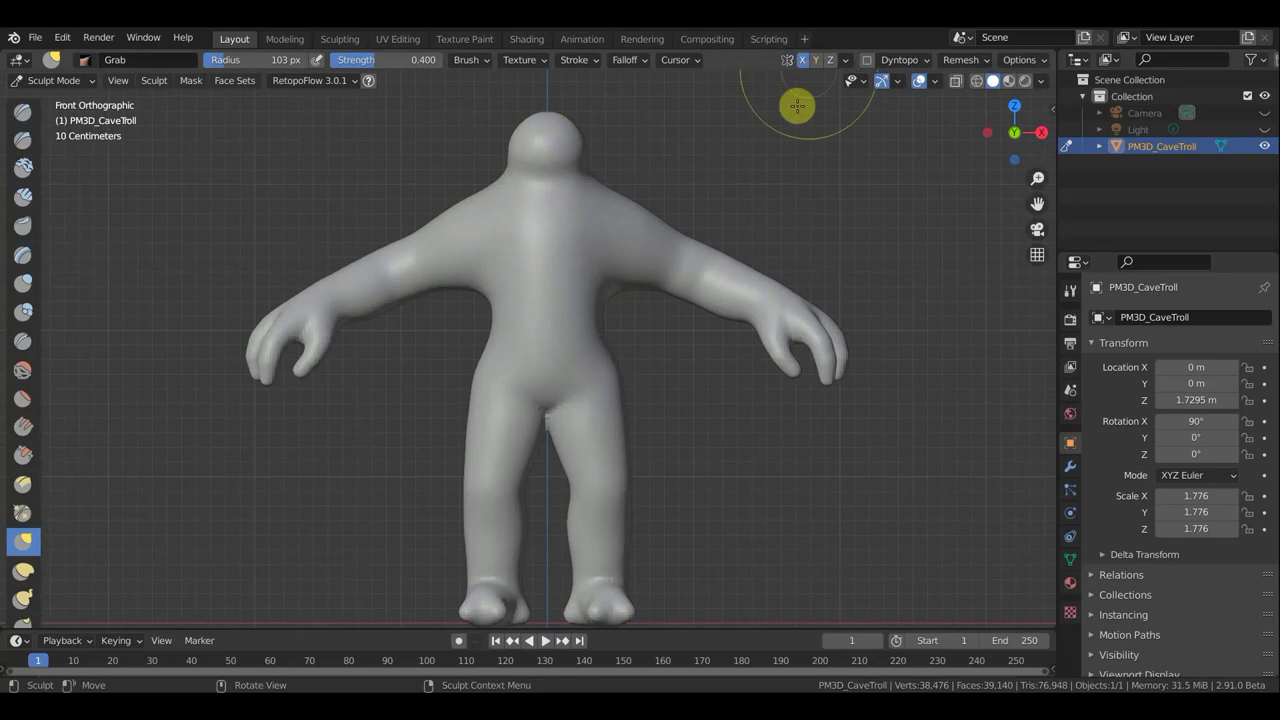
scroll(789, 126, "down", 3)
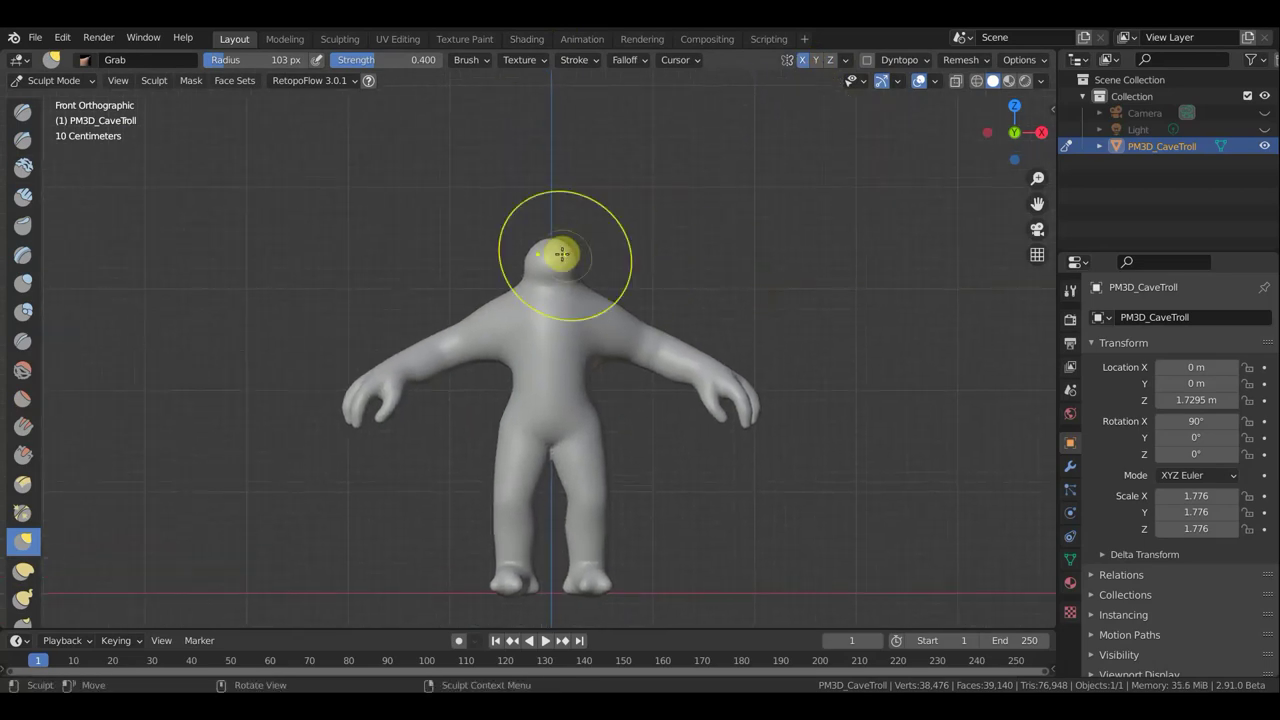
scroll(596, 262, "up", 5)
Step: Grab-pull the troll's neck, top of head and right side outward
left_click_drag(508, 180, 508, 166)
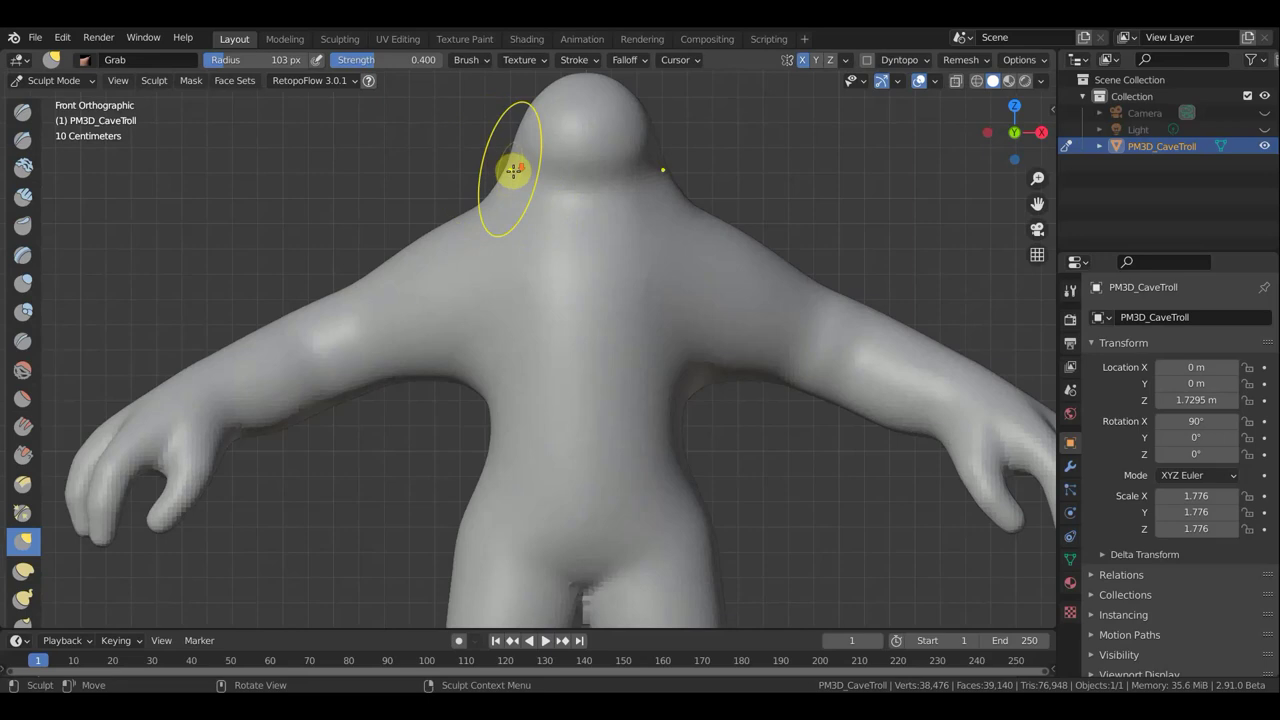
scroll(508, 166, "down", 2)
mouse_move(594, 180)
middle_mouse_down()
mouse_move(853, 204)
mouse_move(686, 257)
mouse_move(714, 271)
mouse_move(600, 260)
middle_mouse_up()
mouse_move(516, 238)
left_mouse_down()
mouse_move(566, 229)
mouse_move(550, 194)
mouse_move(570, 242)
mouse_move(582, 240)
mouse_move(574, 284)
left_mouse_up()
scroll(585, 278, "up", 2)
left_click_drag(614, 243, 620, 271)
mouse_move(634, 354)
left_mouse_down()
mouse_move(666, 342)
mouse_move(640, 336)
mouse_move(686, 334)
left_mouse_up()
middle_click_drag(686, 334, 517, 343)
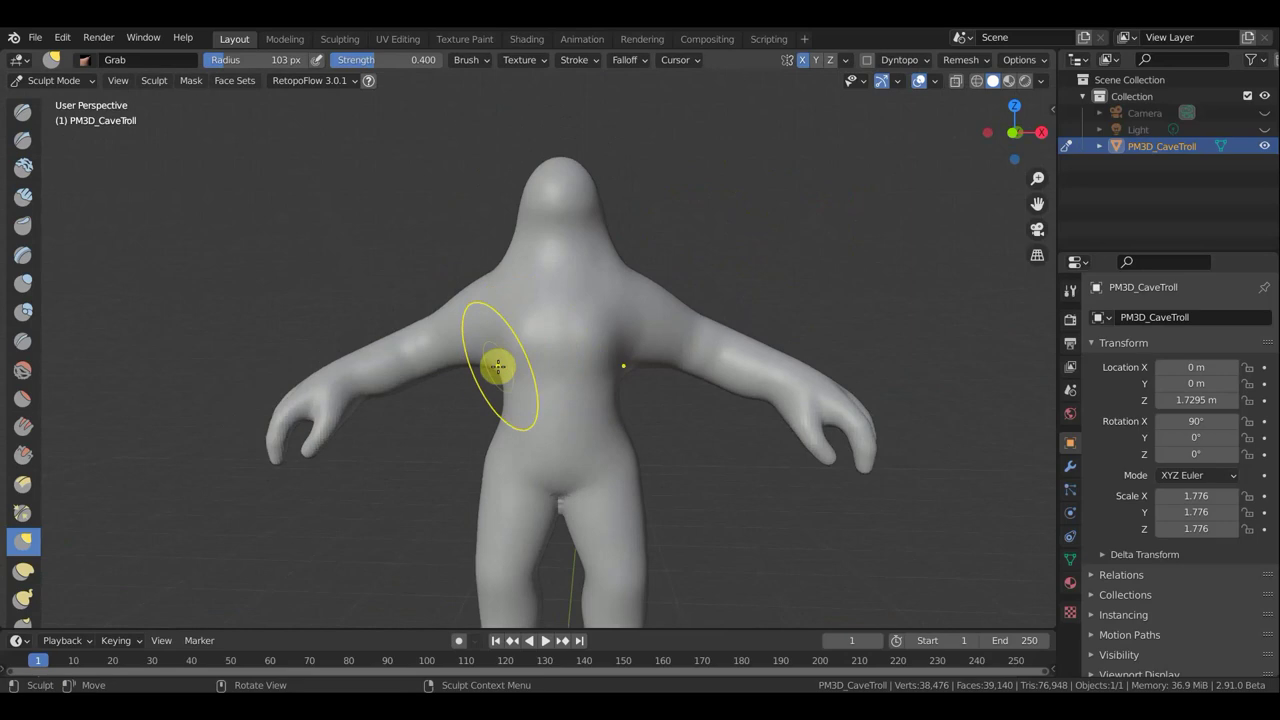
Step: Reshape the troll's chest and armpit, then pull the hip and crotch downward
mouse_move(505, 375)
left_mouse_down()
mouse_move(472, 365)
mouse_move(503, 408)
mouse_move(476, 433)
mouse_move(504, 442)
left_mouse_up()
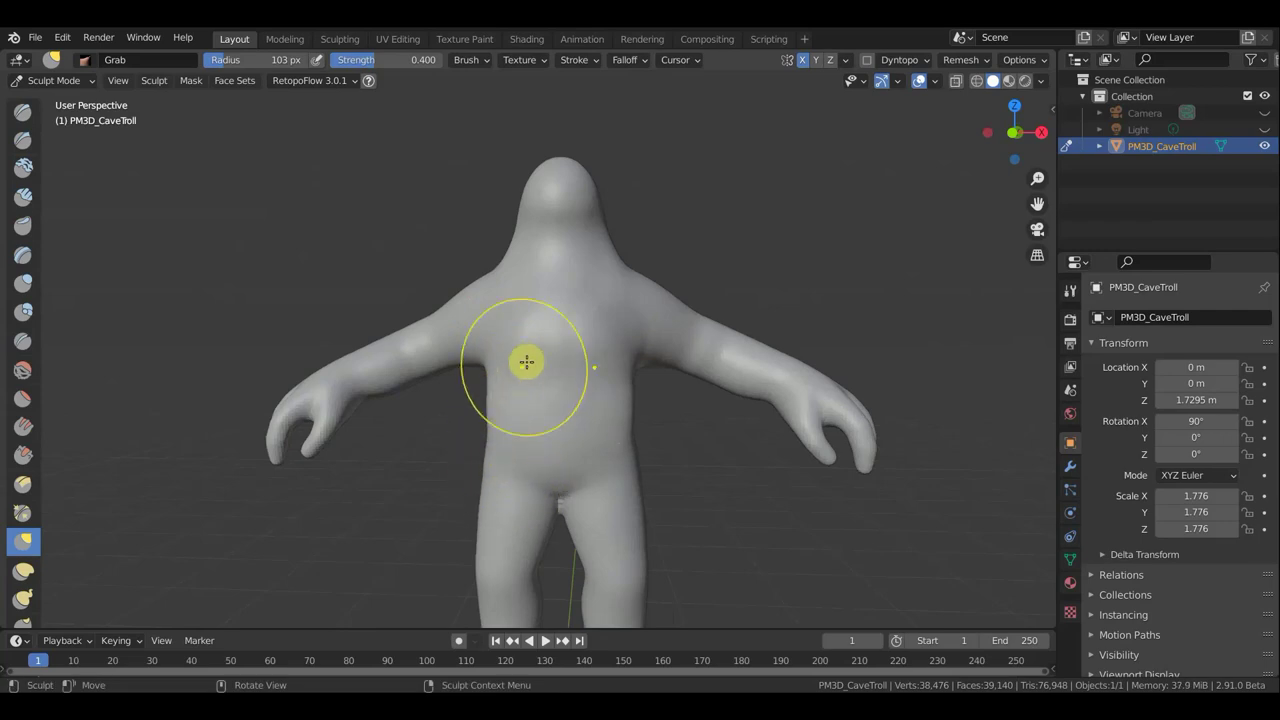
mouse_move(694, 260)
middle_mouse_down()
mouse_move(963, 254)
mouse_move(937, 263)
middle_mouse_up()
middle_click_drag(561, 436, 502, 422)
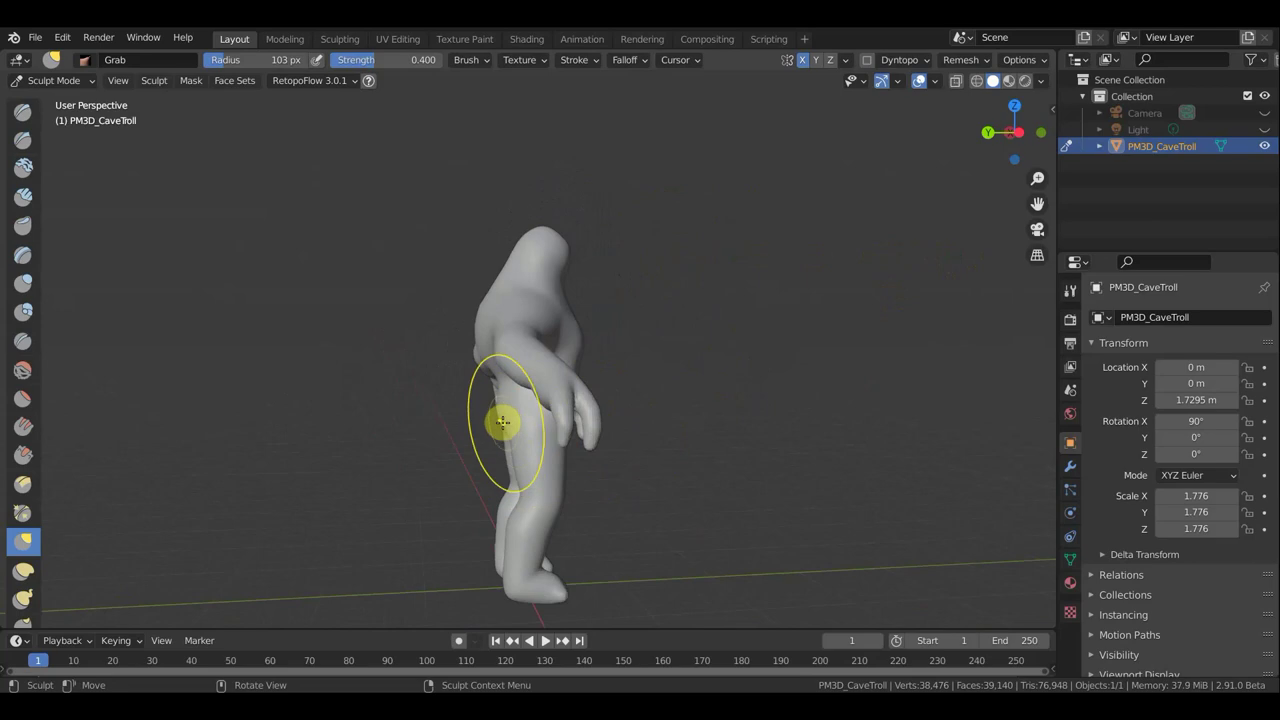
left_click_drag(503, 429, 496, 461)
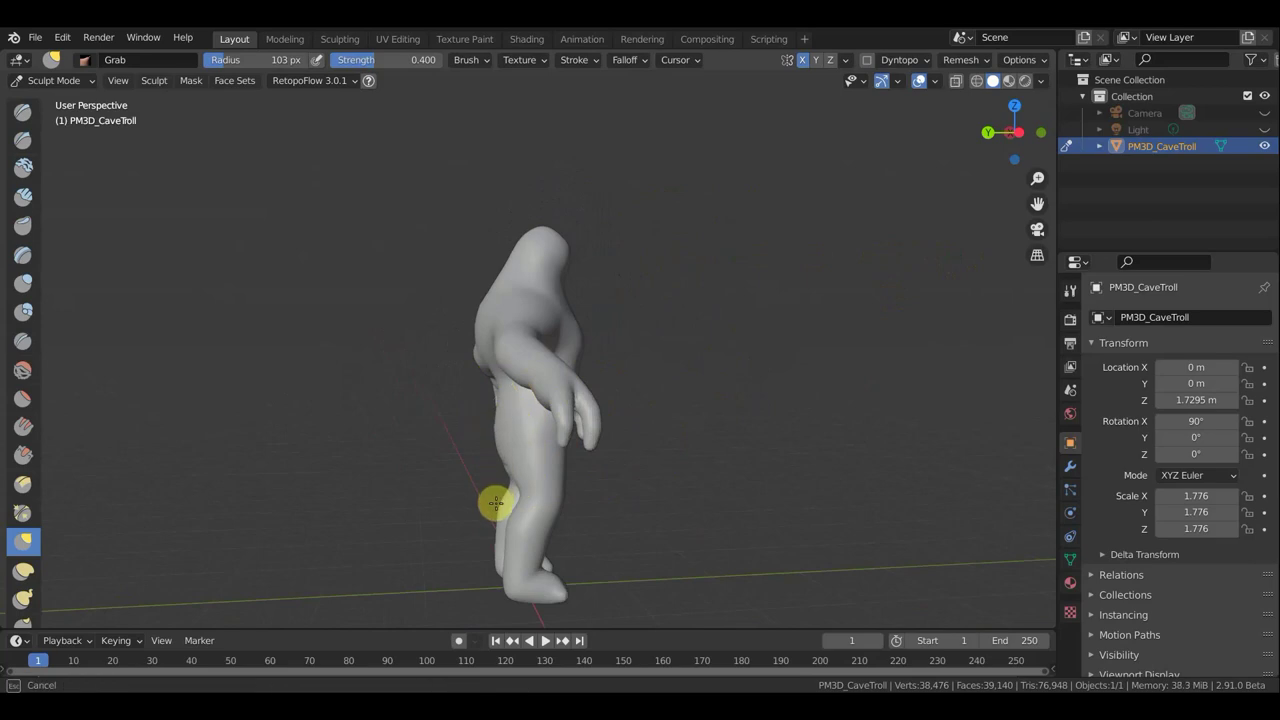
middle_click_drag(434, 463, 166, 451)
left_click_drag(540, 452, 540, 548)
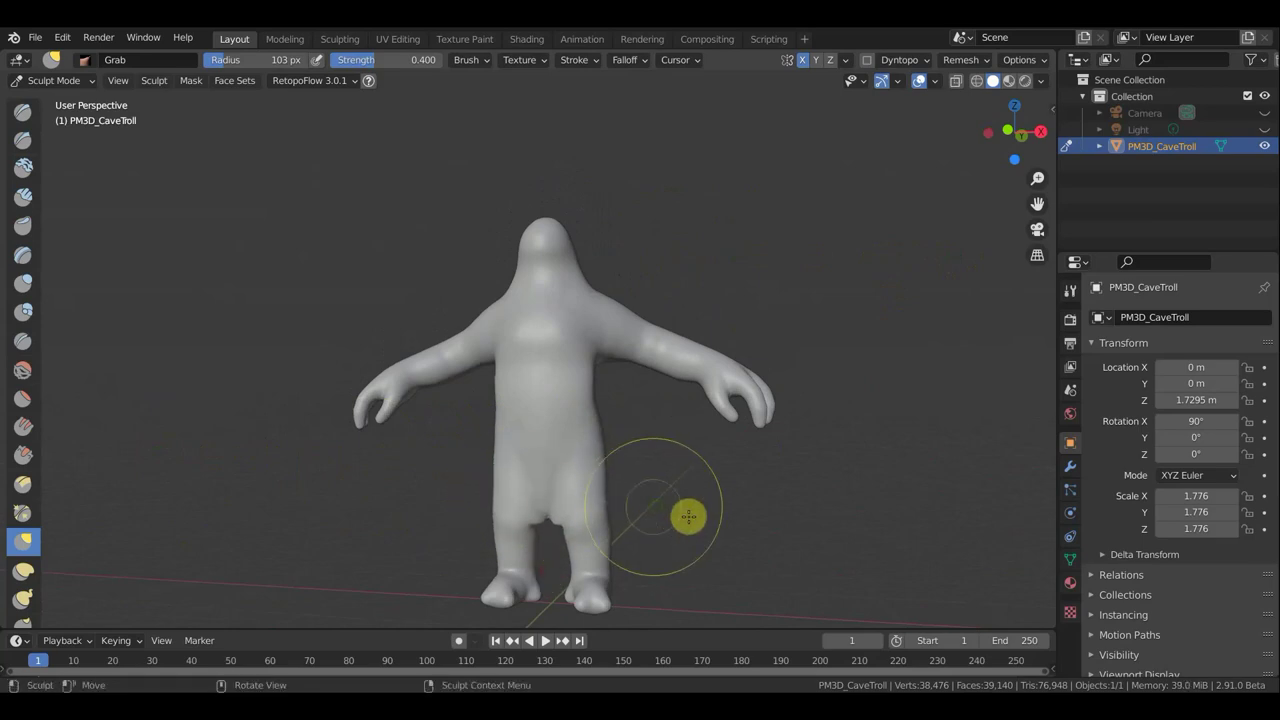
Step: Pull out the torso's left side and upper-left chest, and shift the crotch leftward
middle_click_drag(686, 517, 680, 507)
mouse_move(494, 432)
left_mouse_down()
mouse_move(512, 438)
mouse_move(494, 464)
mouse_move(523, 465)
mouse_move(510, 444)
left_mouse_up()
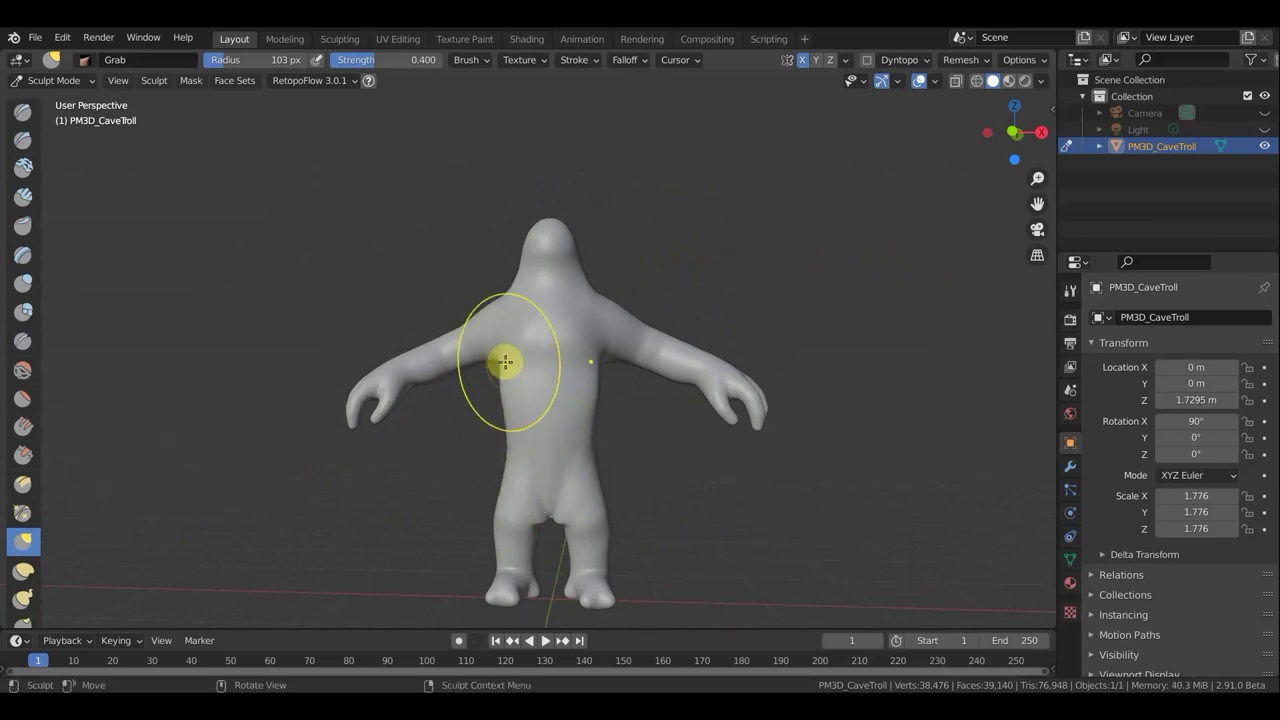
mouse_move(491, 360)
left_mouse_down()
mouse_move(478, 357)
mouse_move(520, 371)
left_mouse_up()
middle_click_drag(836, 500, 832, 392, "shift")
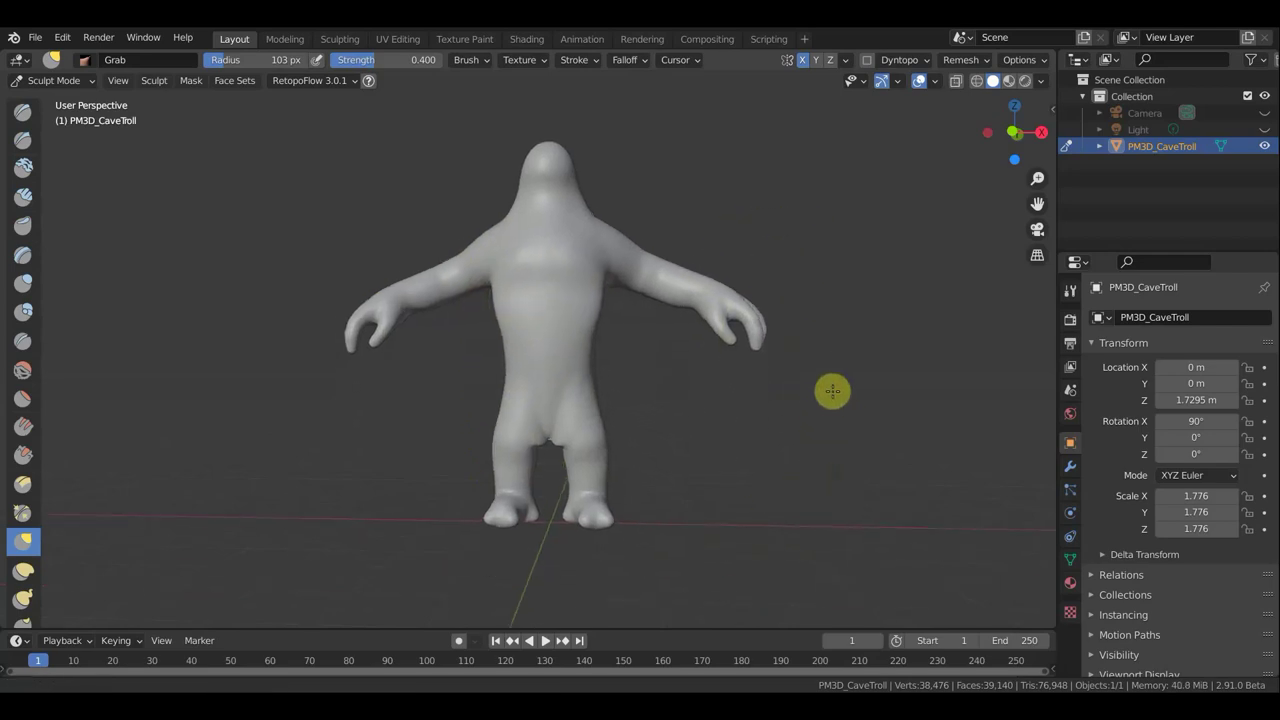
scroll(740, 430, "up", 2)
mouse_move(557, 461)
left_mouse_down()
mouse_move(542, 462)
mouse_move(481, 576)
mouse_move(517, 546)
mouse_move(505, 512)
left_mouse_up()
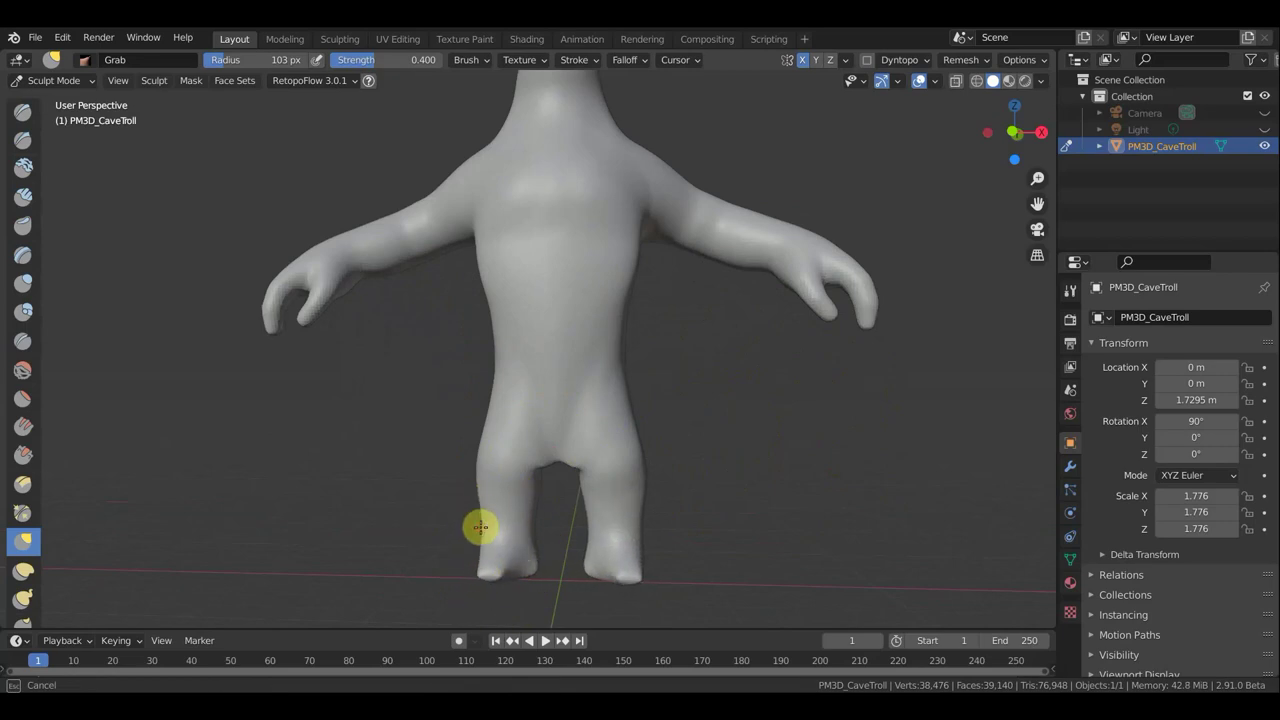
middle_click_drag(609, 517, 854, 506)
Step: Grab-reshape the troll's legs from the side and front views
mouse_move(537, 531)
left_mouse_down()
mouse_move(539, 515)
mouse_move(580, 500)
left_mouse_up()
middle_click_drag(580, 500, 734, 506)
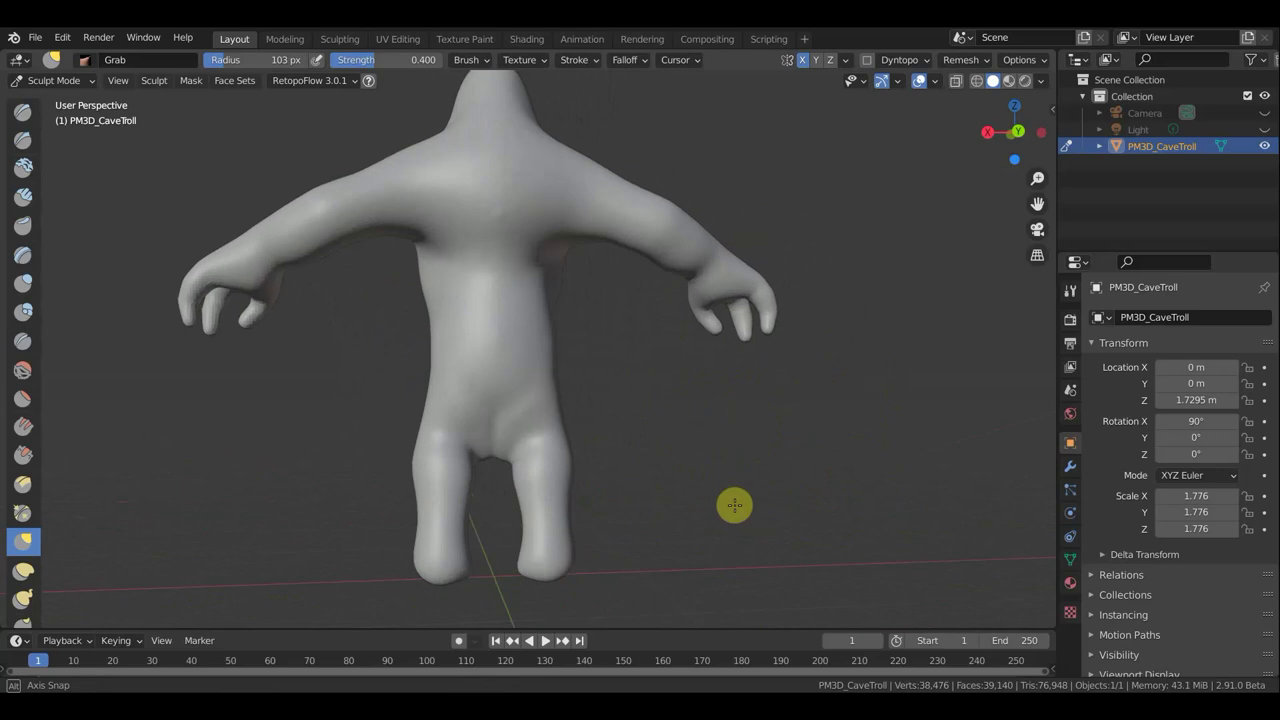
mouse_move(537, 503)
left_mouse_down()
mouse_move(457, 429)
mouse_move(423, 443)
mouse_move(541, 487)
mouse_move(554, 469)
left_mouse_up()
mouse_move(562, 518)
left_mouse_down()
mouse_move(566, 566)
mouse_move(566, 543)
mouse_move(540, 545)
left_mouse_up()
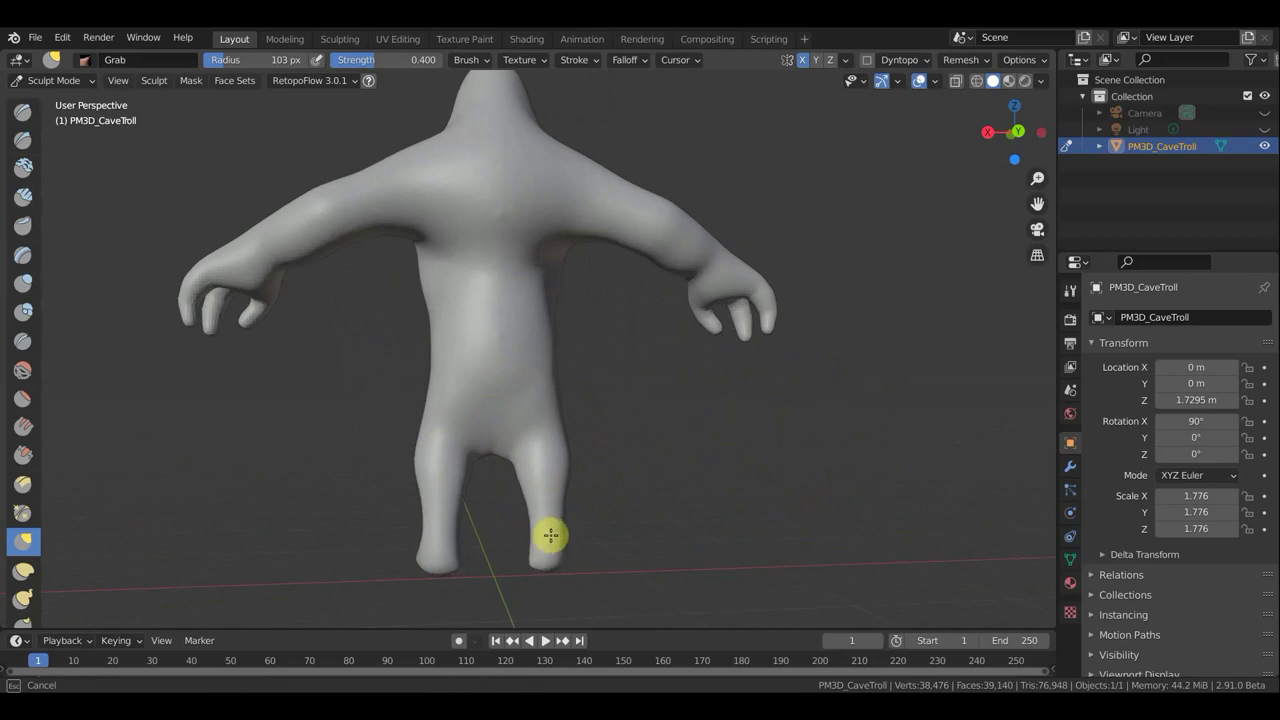
left_click_drag(552, 460, 629, 471)
mouse_move(629, 471)
middle_mouse_down()
mouse_move(406, 486)
mouse_move(550, 452)
middle_mouse_up()
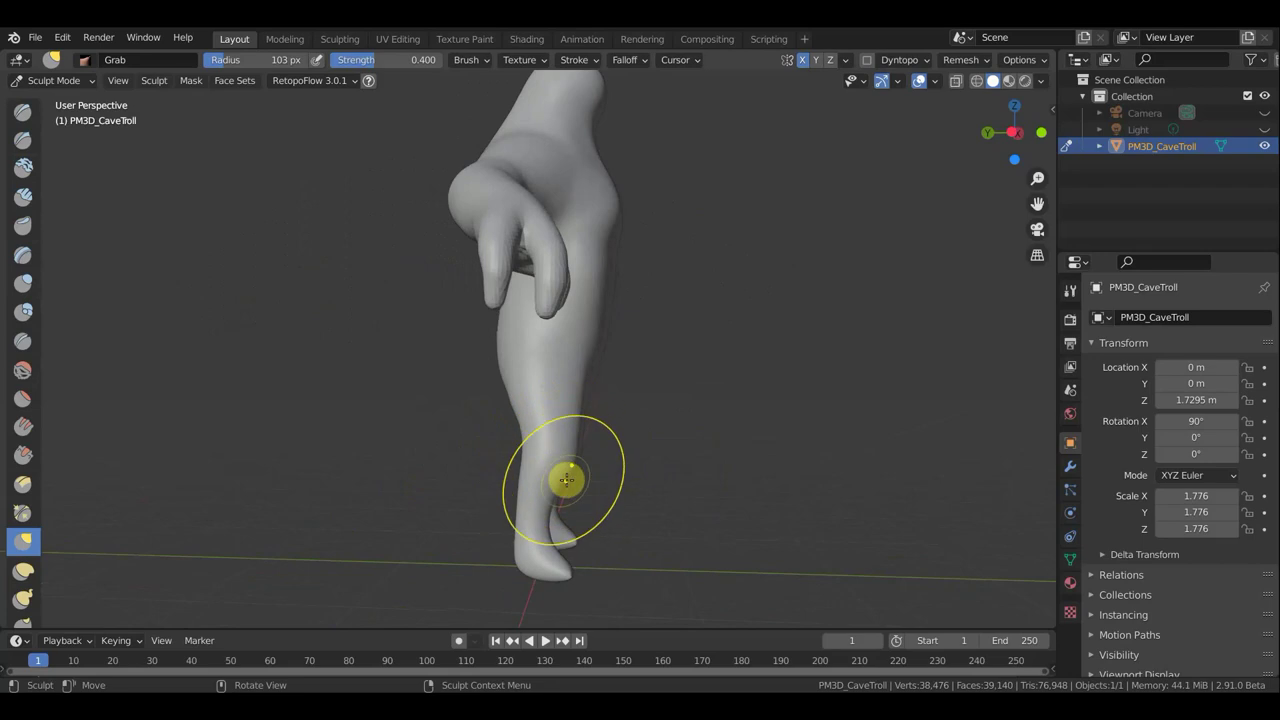
mouse_move(572, 481)
left_mouse_down()
mouse_move(592, 487)
mouse_move(586, 421)
left_mouse_up()
Step: Reshape the calf and shoulder, then check the troll from a front view
mouse_move(620, 403)
middle_mouse_down()
mouse_move(666, 400)
mouse_move(506, 394)
middle_mouse_up()
mouse_move(506, 386)
left_mouse_down()
mouse_move(504, 408)
mouse_move(500, 366)
mouse_move(483, 395)
mouse_move(491, 329)
left_mouse_up()
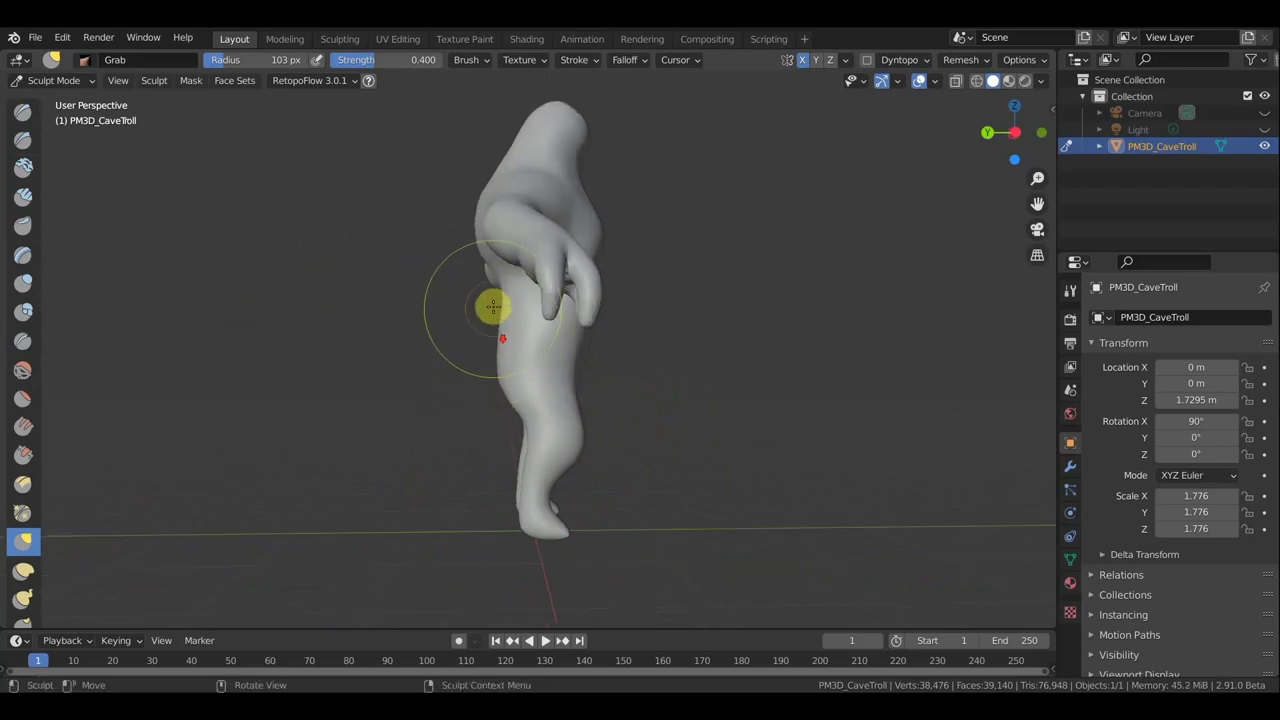
mouse_move(503, 314)
middle_mouse_down()
mouse_move(531, 369)
mouse_move(473, 256)
middle_mouse_up()
mouse_move(480, 251)
left_mouse_down()
mouse_move(511, 183)
mouse_move(502, 163)
left_mouse_up()
middle_click_drag(588, 228, 563, 231, "alt")
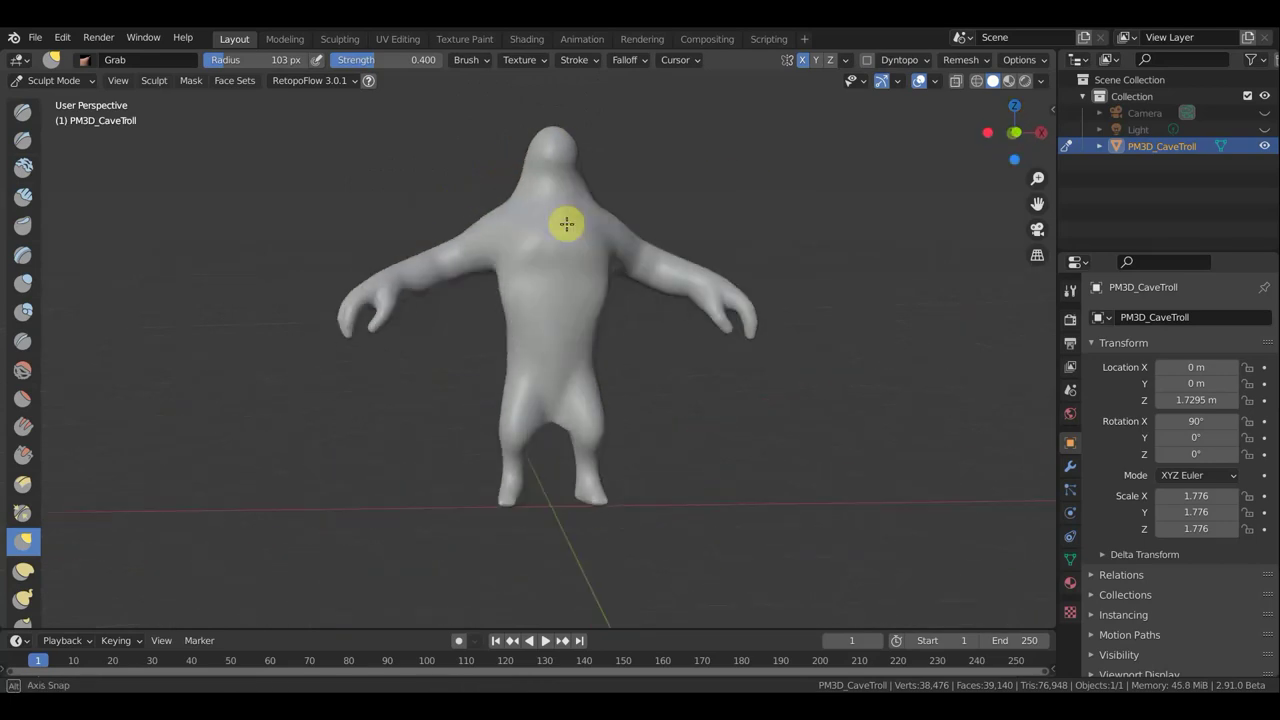
mouse_move(493, 315)
middle_mouse_down()
mouse_move(537, 394)
mouse_move(600, 423)
mouse_move(334, 386)
mouse_move(561, 383)
mouse_move(471, 391)
mouse_move(419, 417)
mouse_move(343, 391)
middle_mouse_up()
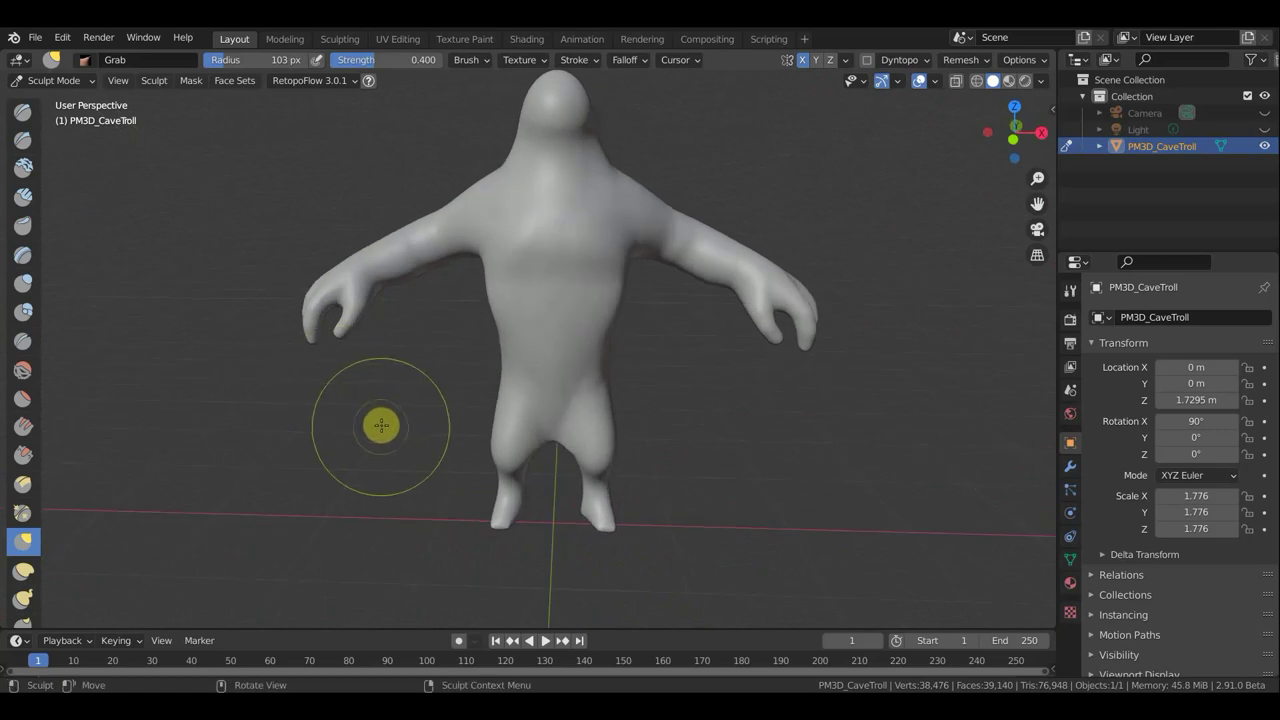
middle_click_drag(397, 443, 323, 369, "alt")
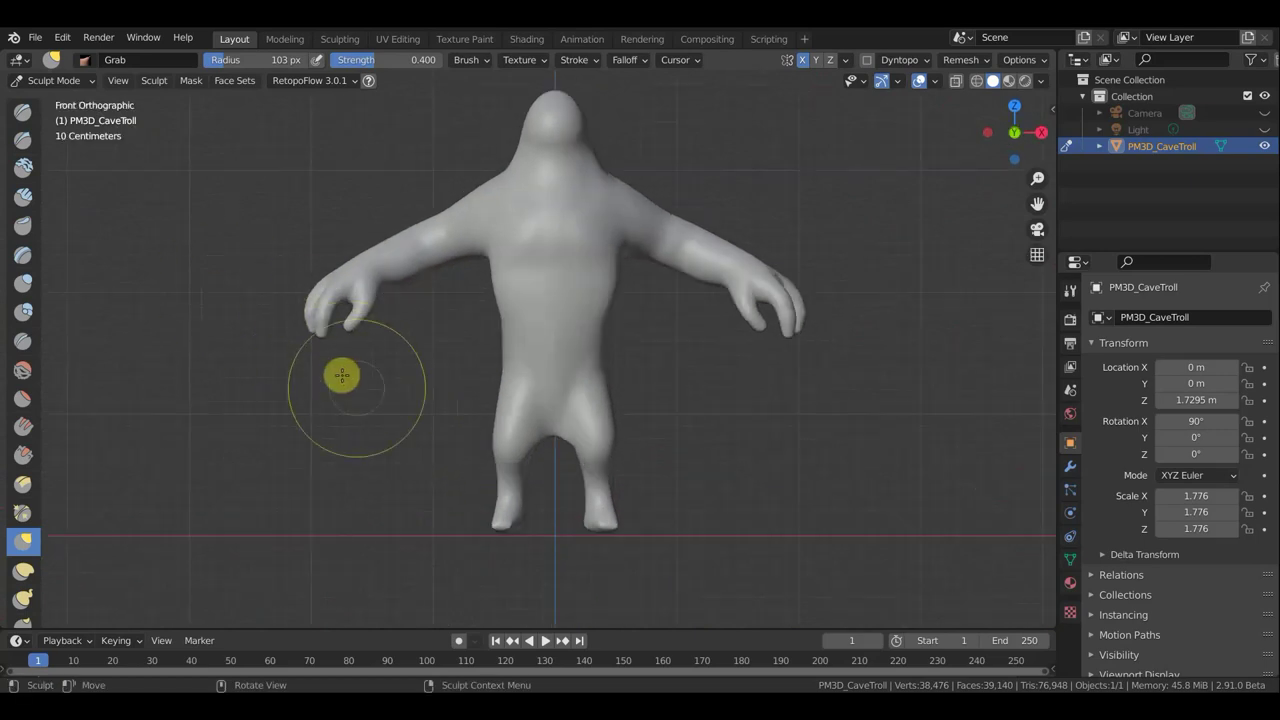
left_click(50, 80)
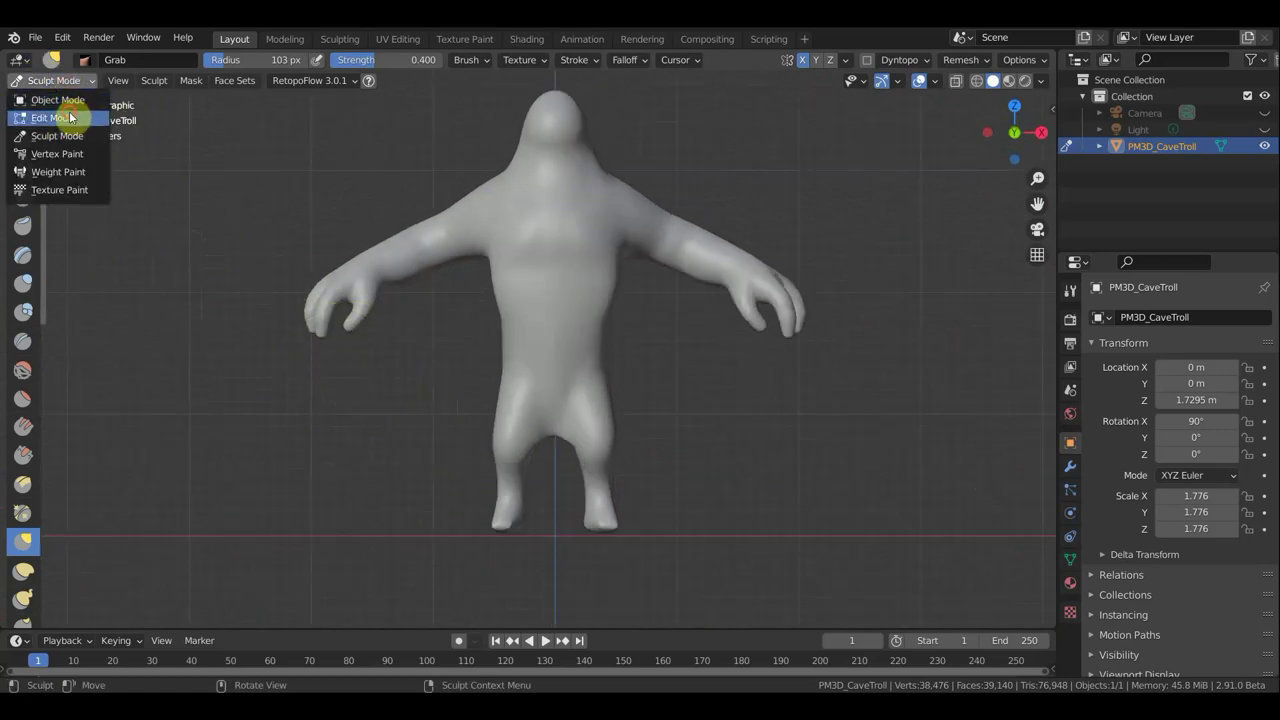
Step: In Edit Mode with X-ray on, box-select only the left-side hand
left_click(71, 117)
key("alt+a")
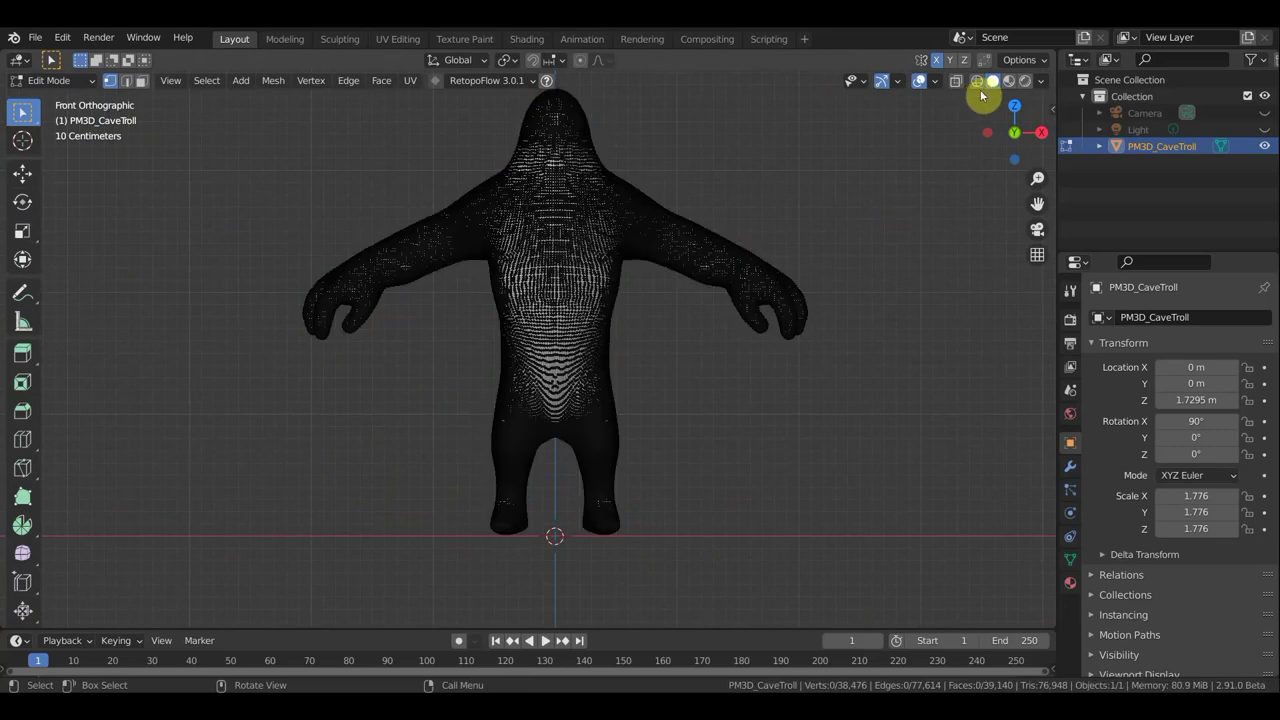
left_click(978, 82)
left_click_drag(910, 433, 731, 208)
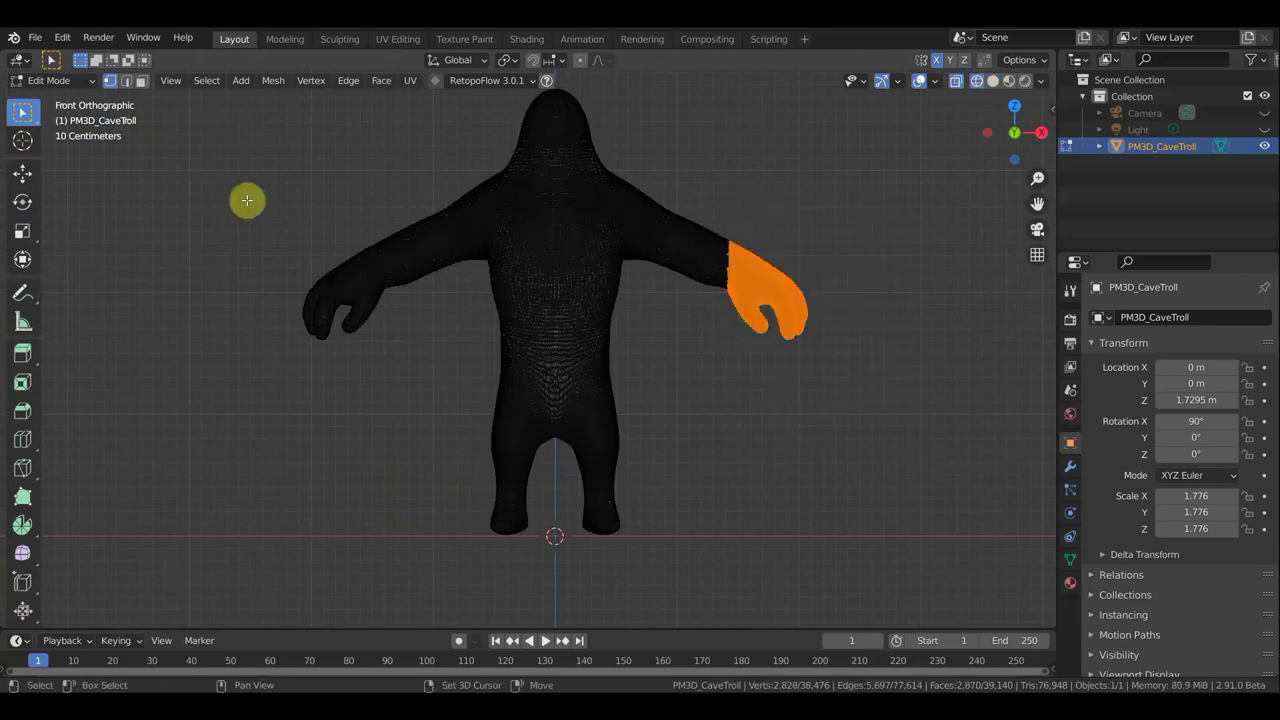
left_click_drag(244, 198, 376, 413)
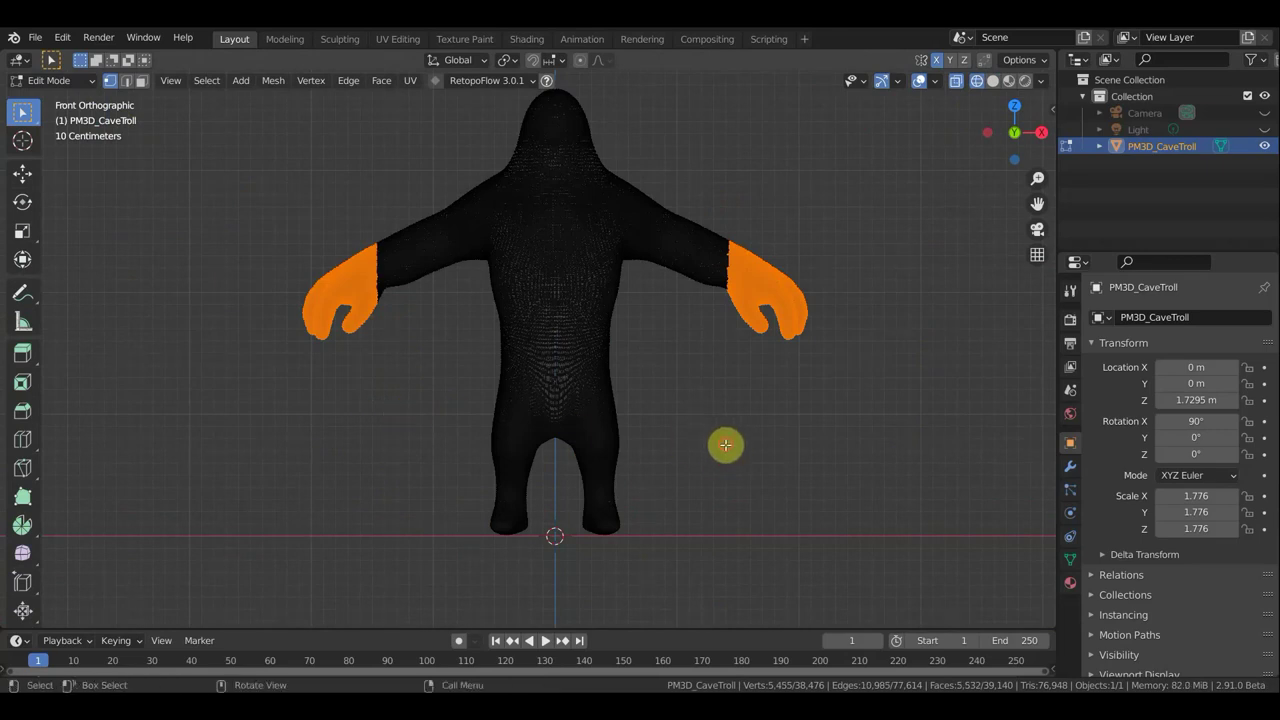
left_click(725, 445)
mouse_move(367, 467)
left_mouse_down()
mouse_move(279, 219)
mouse_move(293, 216)
left_mouse_up()
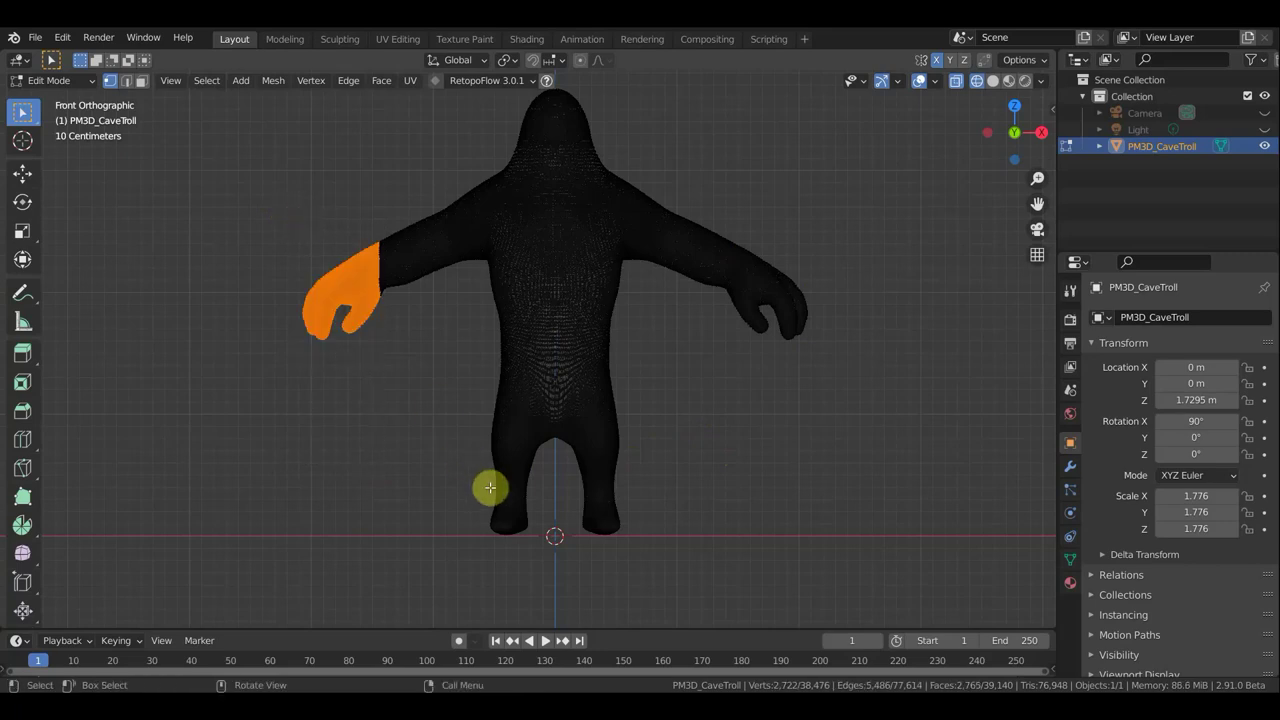
Step: Scale the selected hand down twice to make it smaller
key("s")
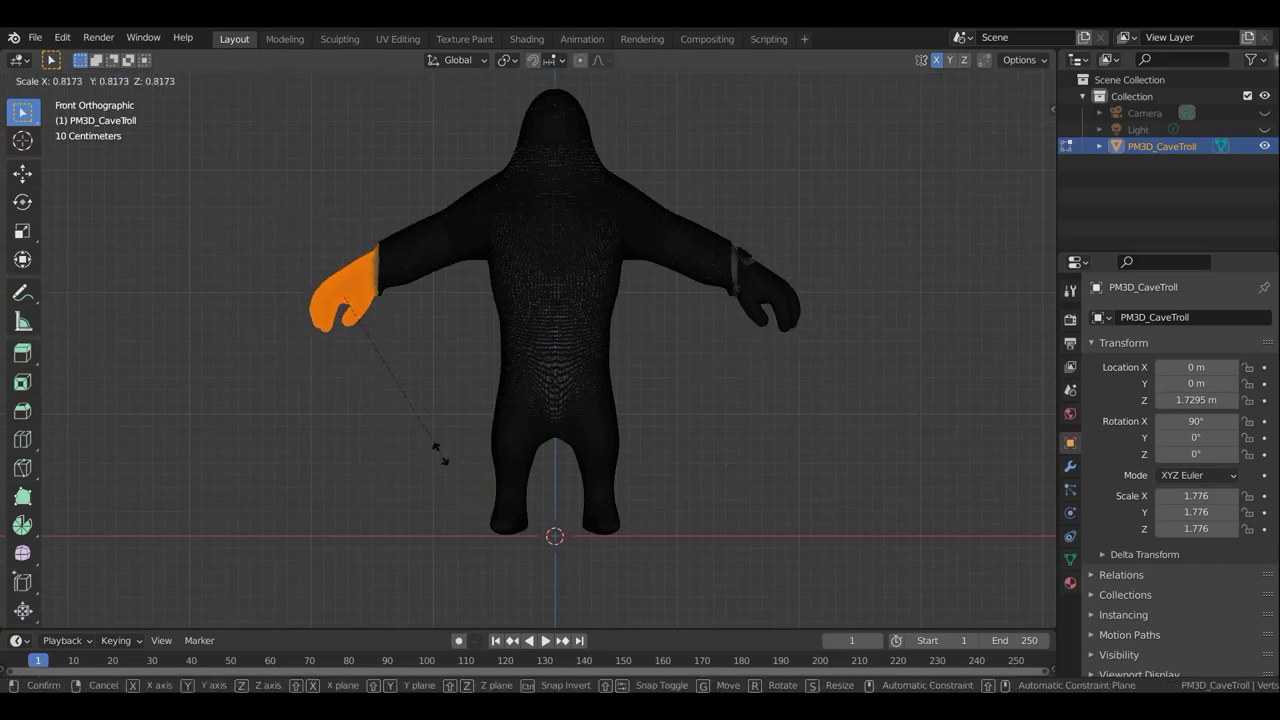
left_click(441, 455)
key("ctrl")
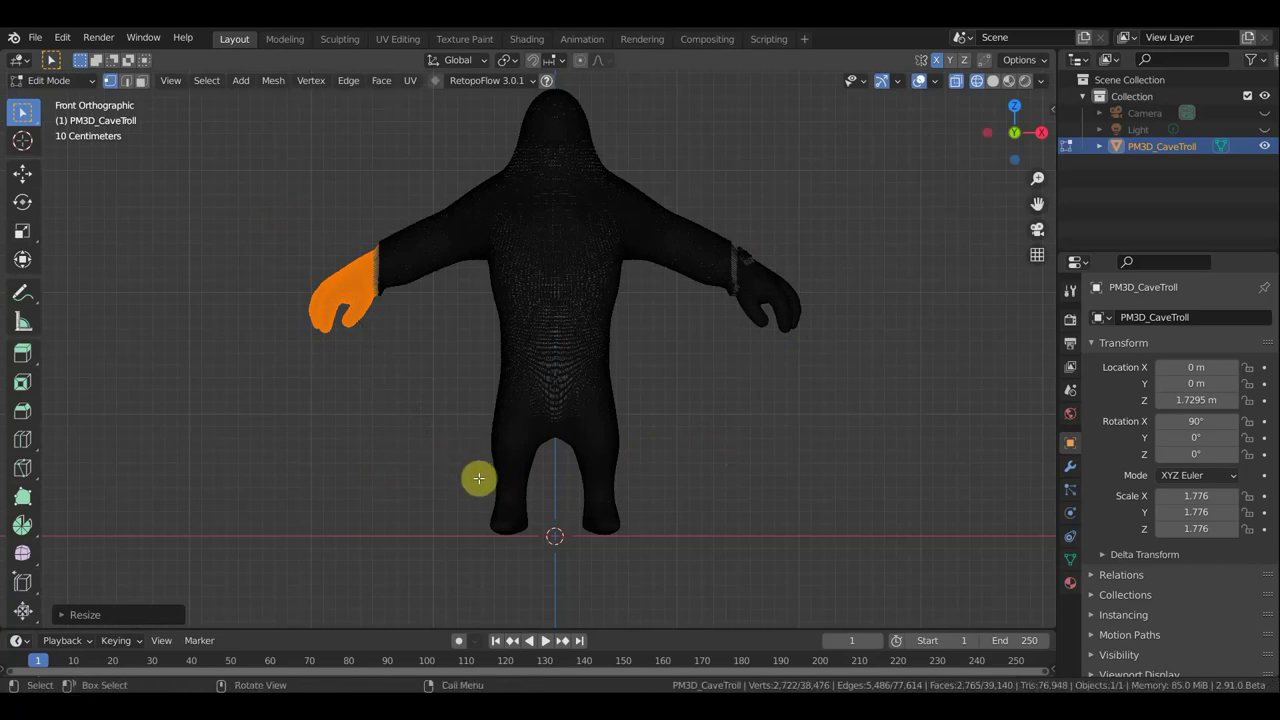
key("s")
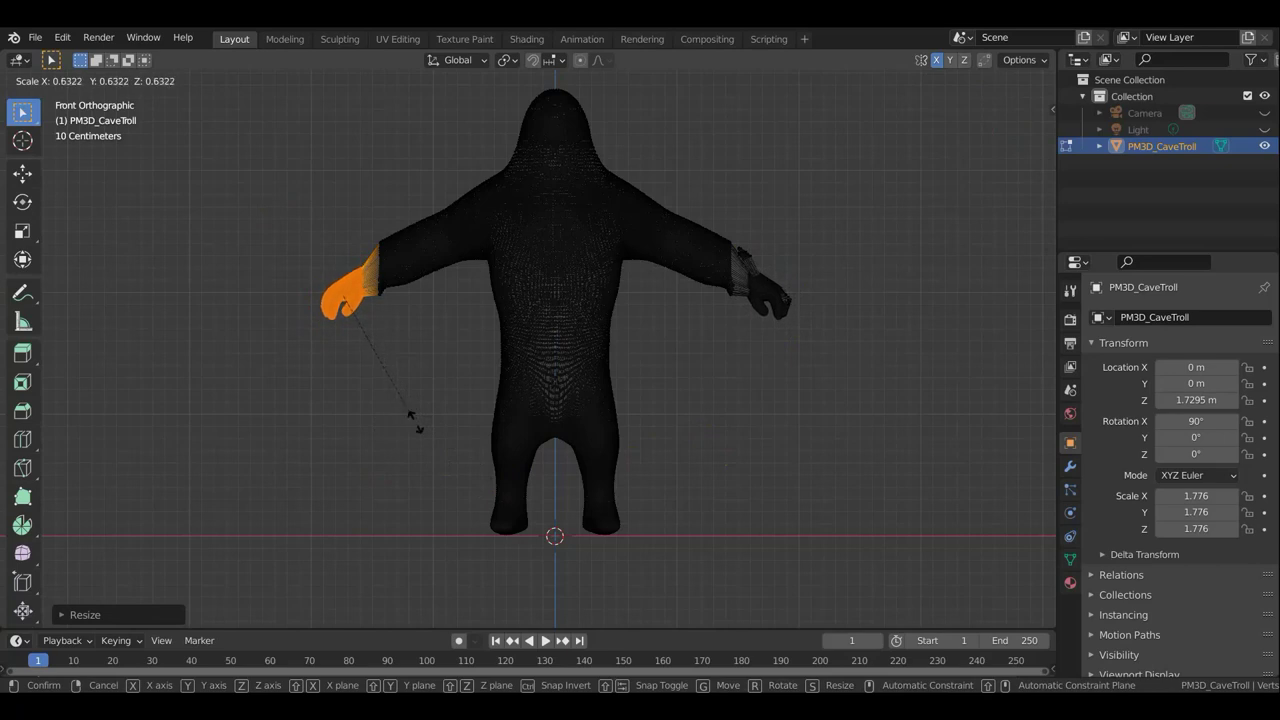
left_click(415, 420)
mouse_move(415, 420)
middle_mouse_down()
mouse_move(511, 467)
mouse_move(410, 442)
mouse_move(391, 408)
middle_mouse_up()
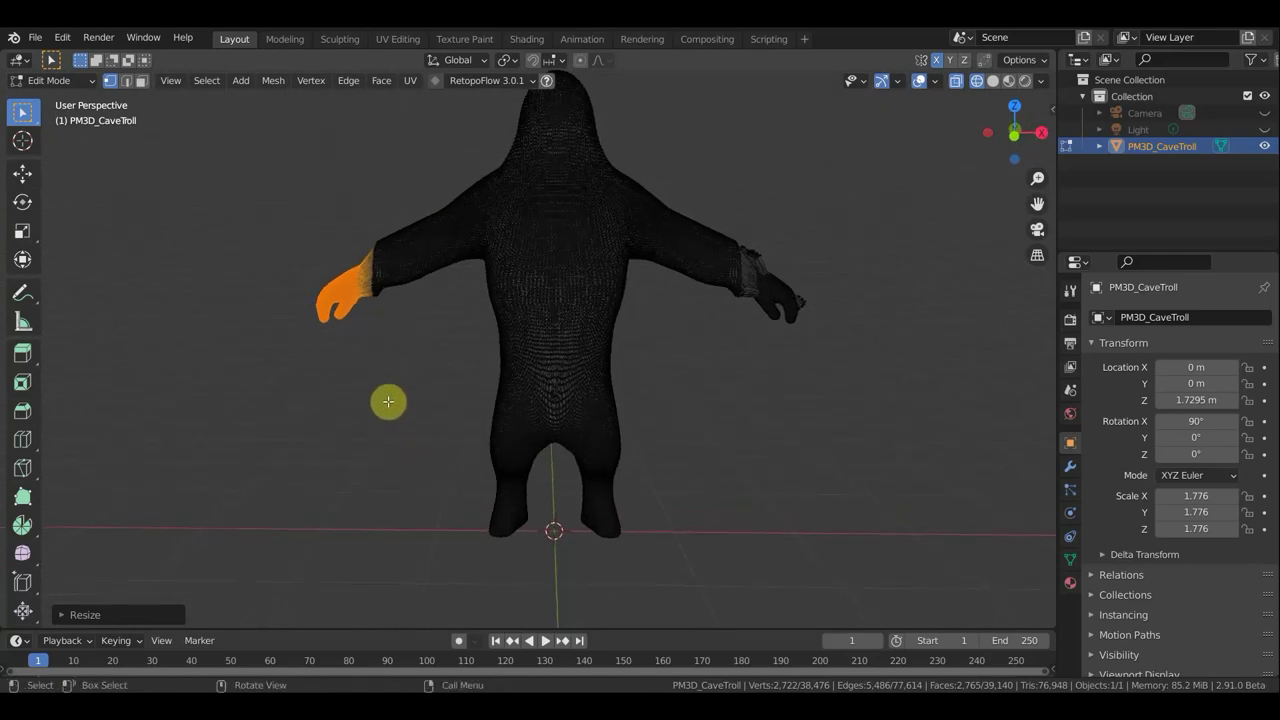
Step: Move the shrunken hand closer to the wrist and toggle Object then Edit Mode
key("g")
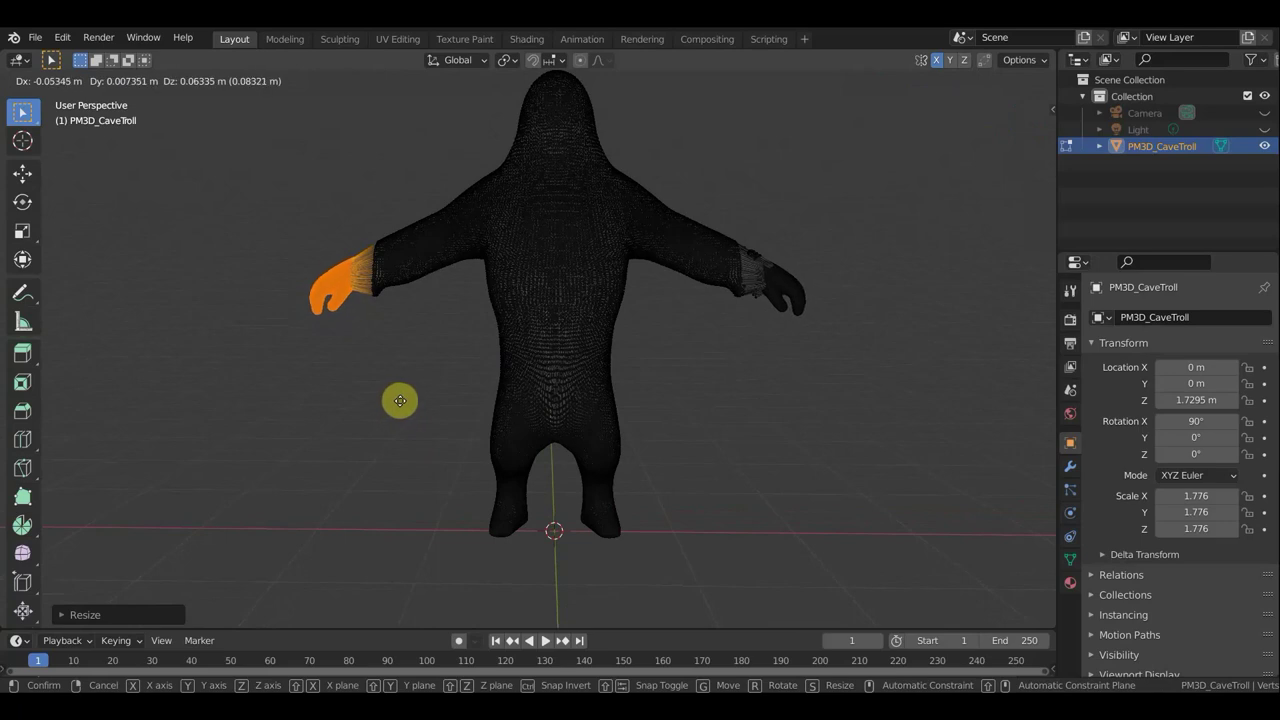
left_click(400, 401)
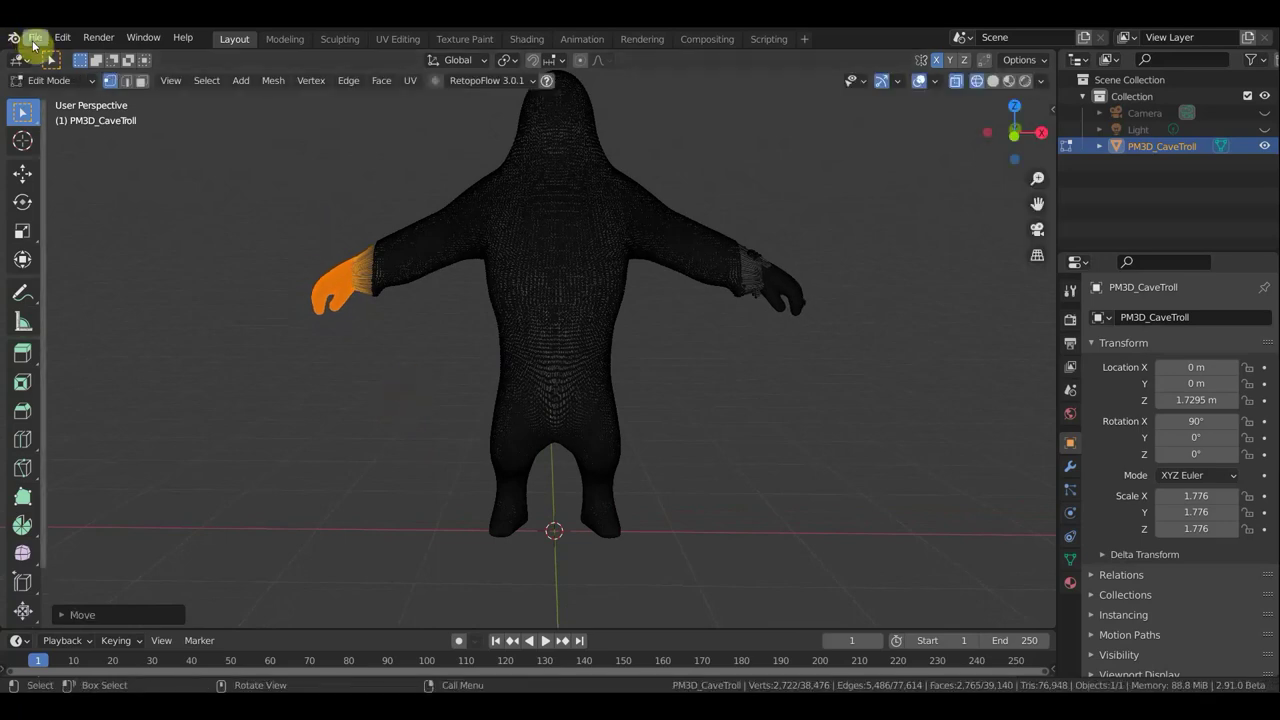
left_click(50, 84)
left_click(57, 96)
left_click(62, 84)
left_click(61, 116)
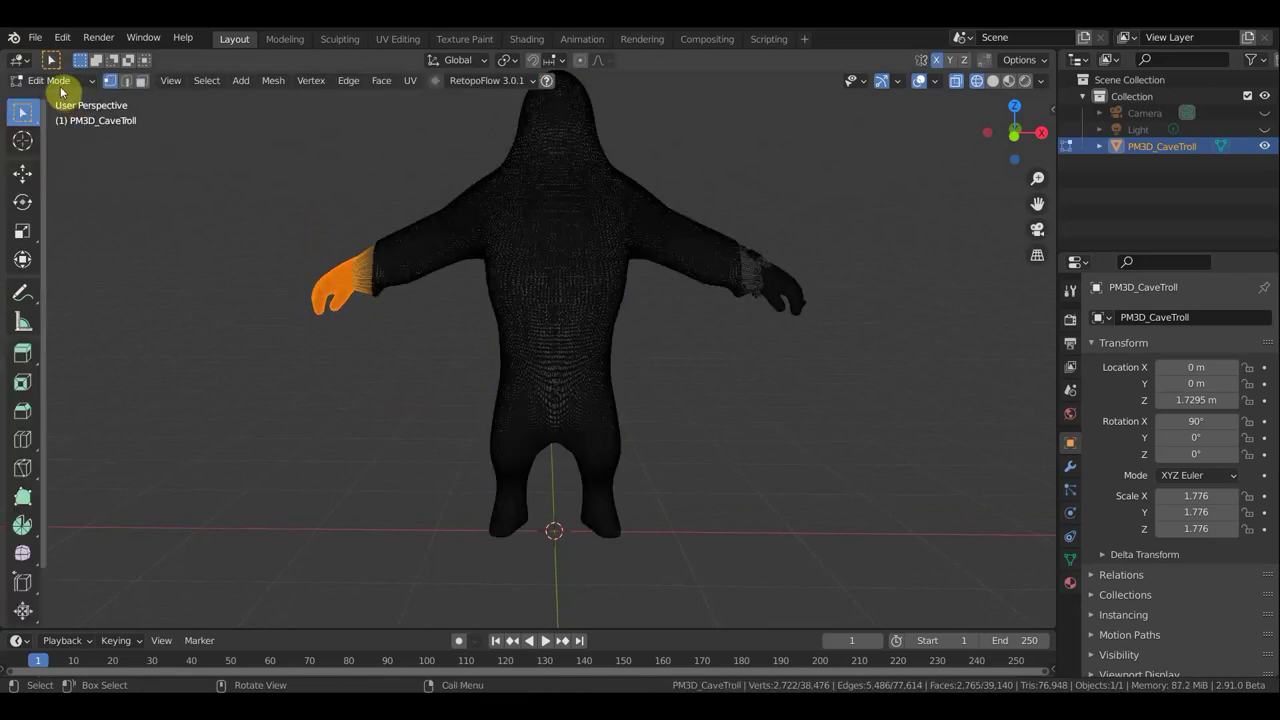
Step: Return to Sculpt Mode and display the troll in Solid shading with a red MatCap
left_click(60, 84)
left_click(57, 135)
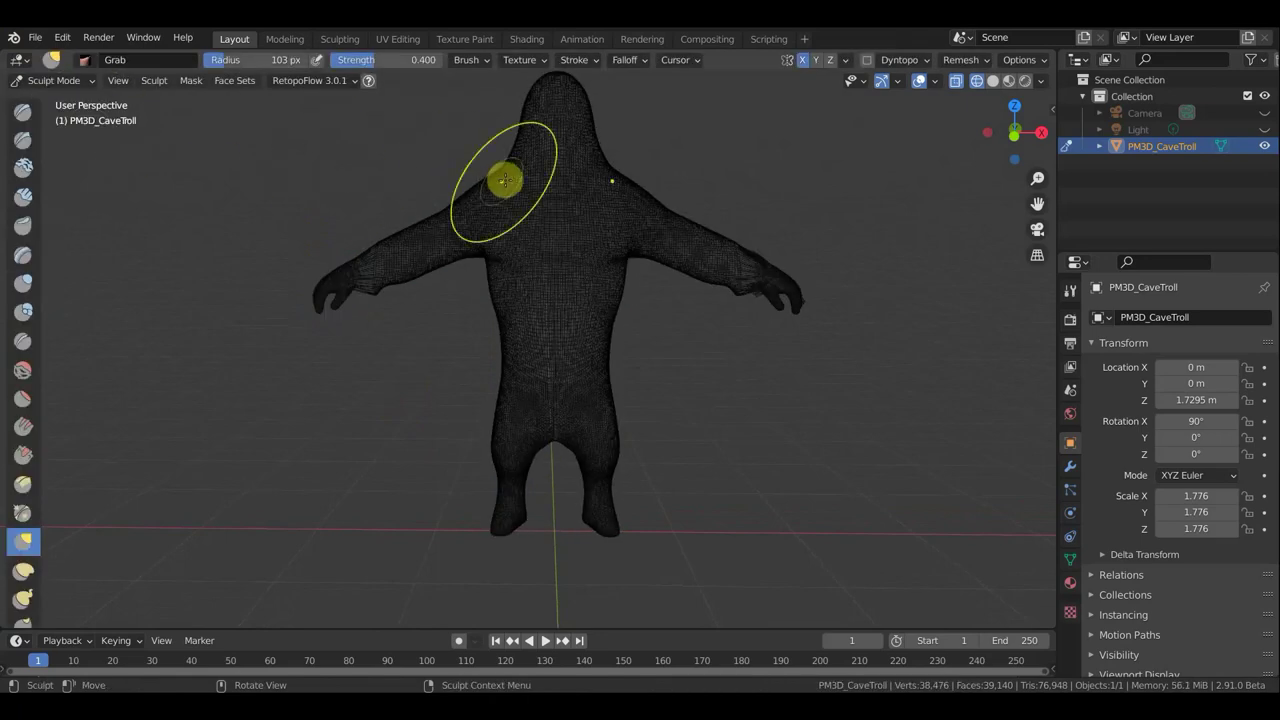
left_click(997, 83)
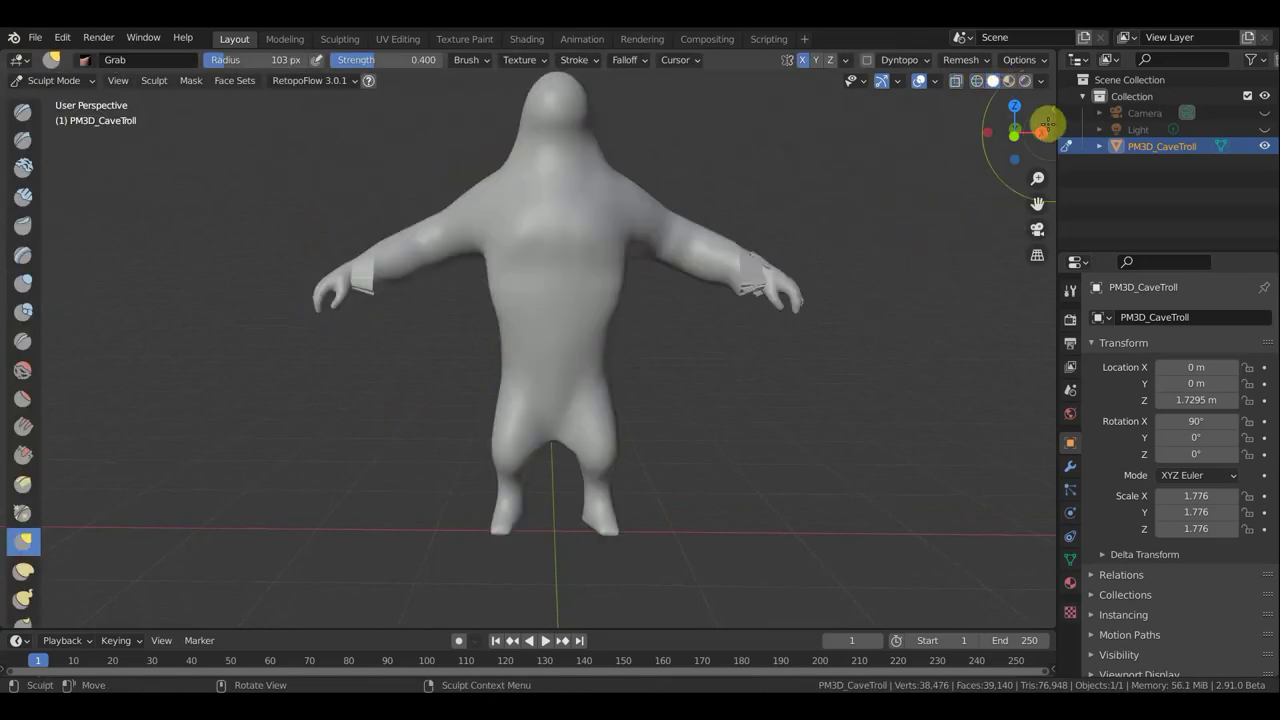
left_click(1042, 81)
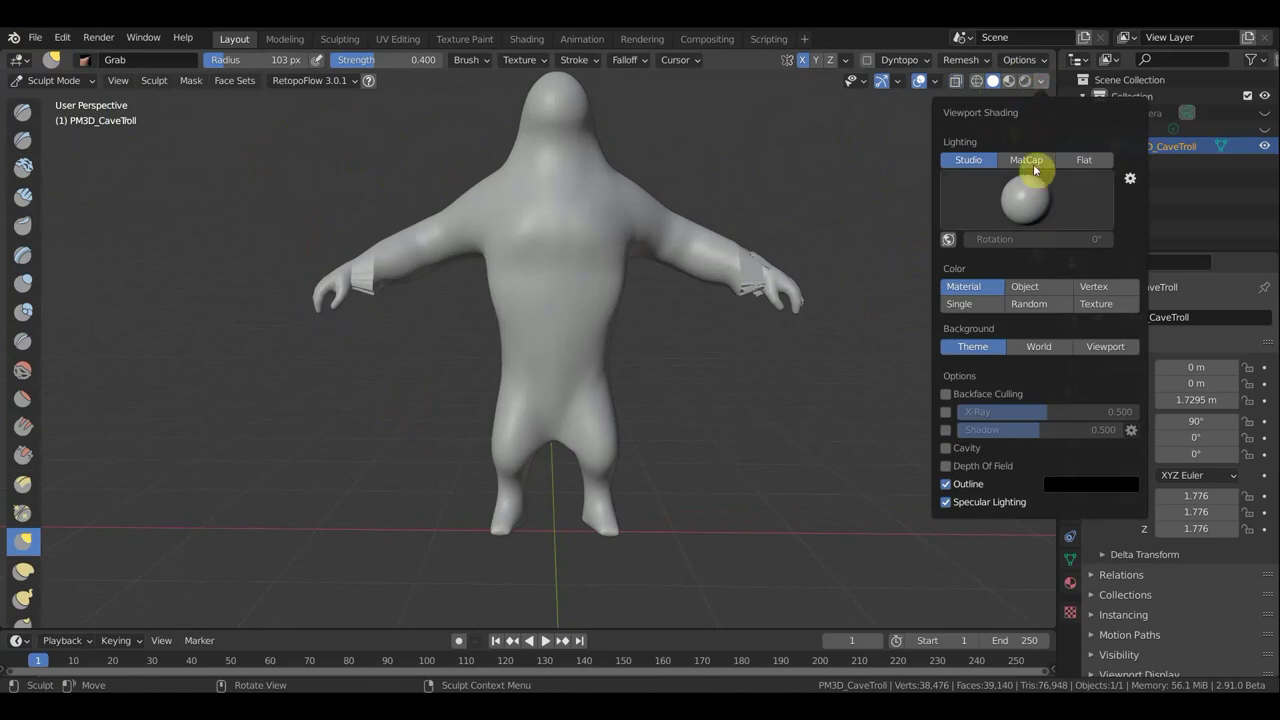
left_click(1035, 162)
left_click(1028, 198)
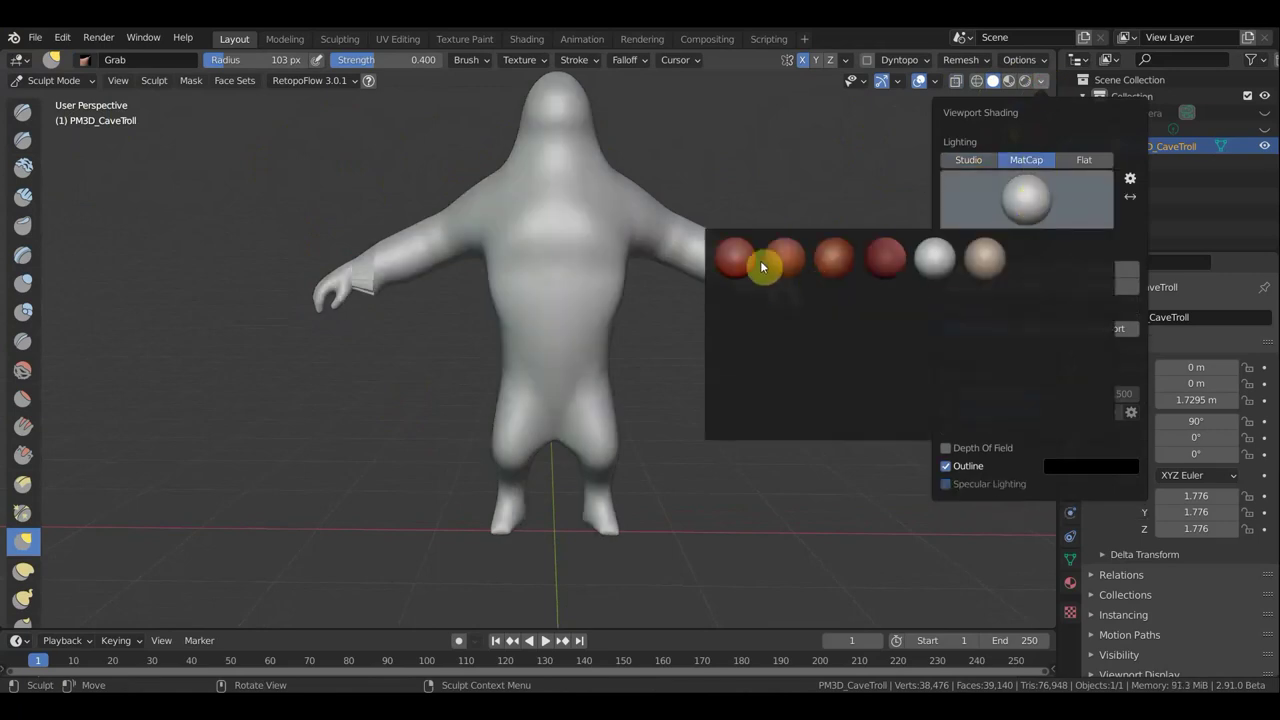
left_click(734, 258)
left_click(1035, 283)
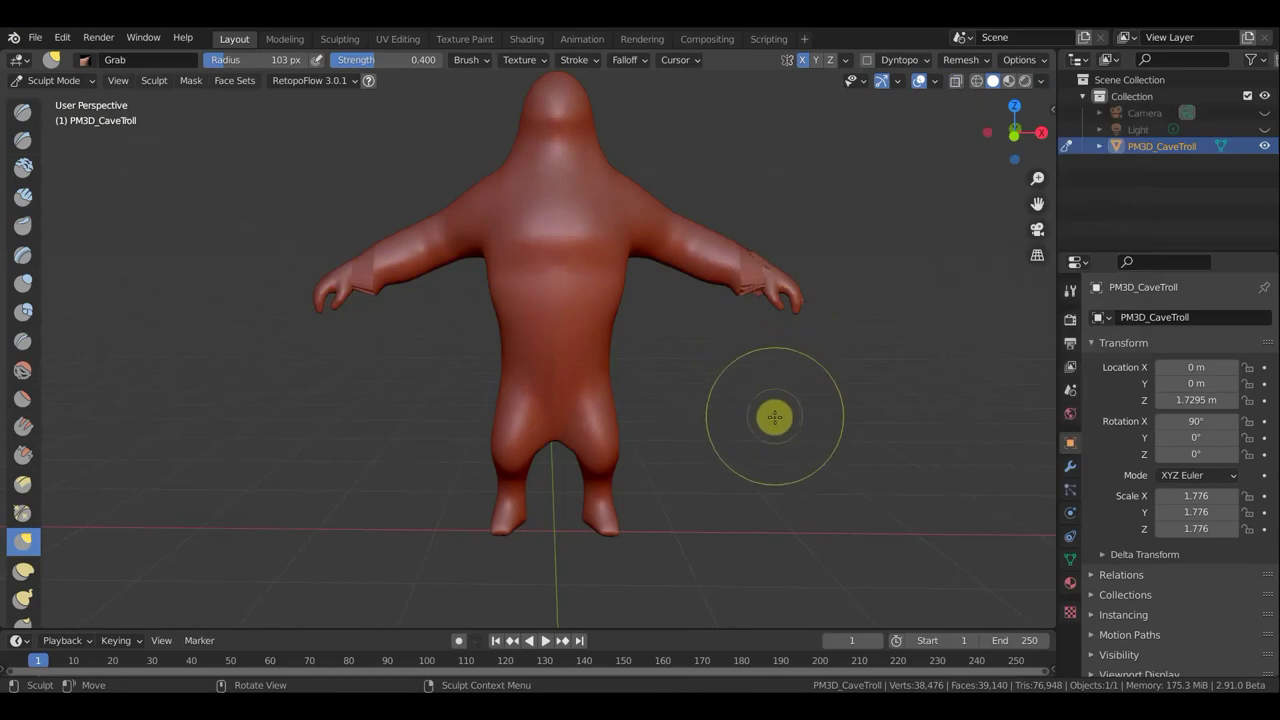
key("KP_1")
Step: Zoom in and smooth out the broken wrist seams
scroll(754, 415, "up", 2)
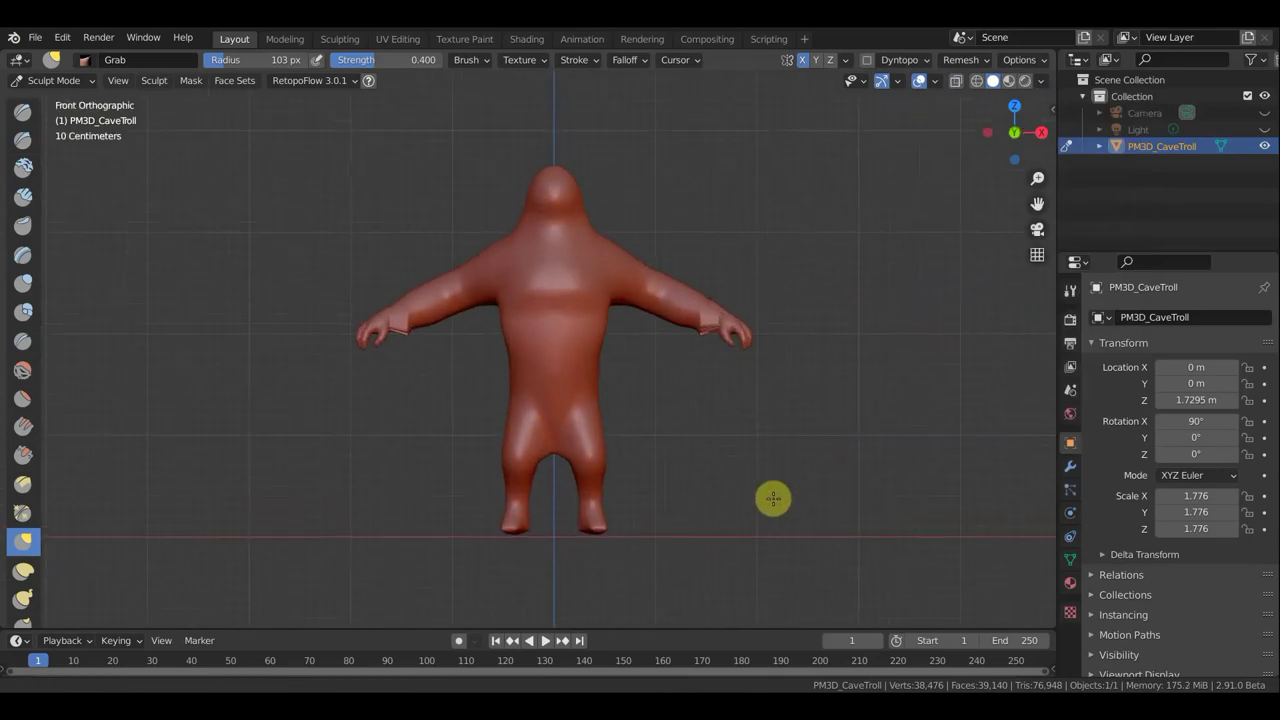
scroll(660, 480, "up", 2)
scroll(440, 350, "up", 3)
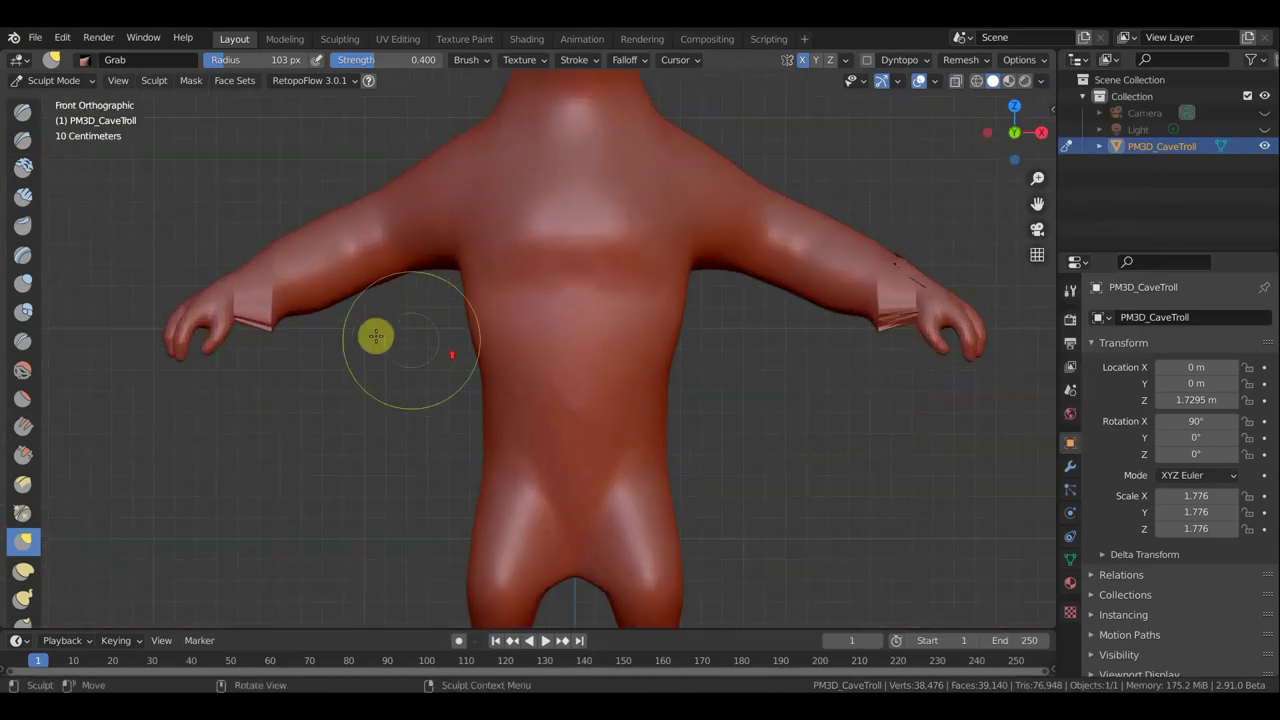
mouse_move(297, 294)
left_mouse_down()
mouse_move(286, 317)
mouse_move(251, 277)
left_mouse_up()
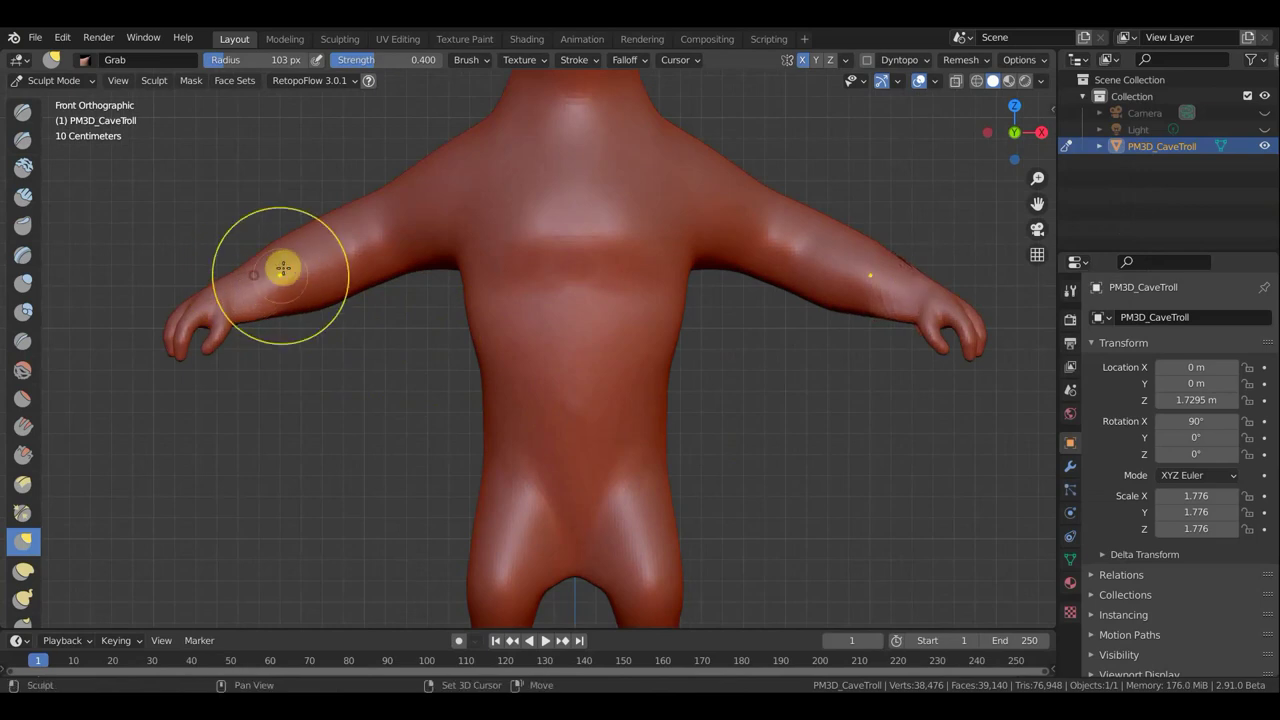
middle_click_drag(297, 360, 466, 417)
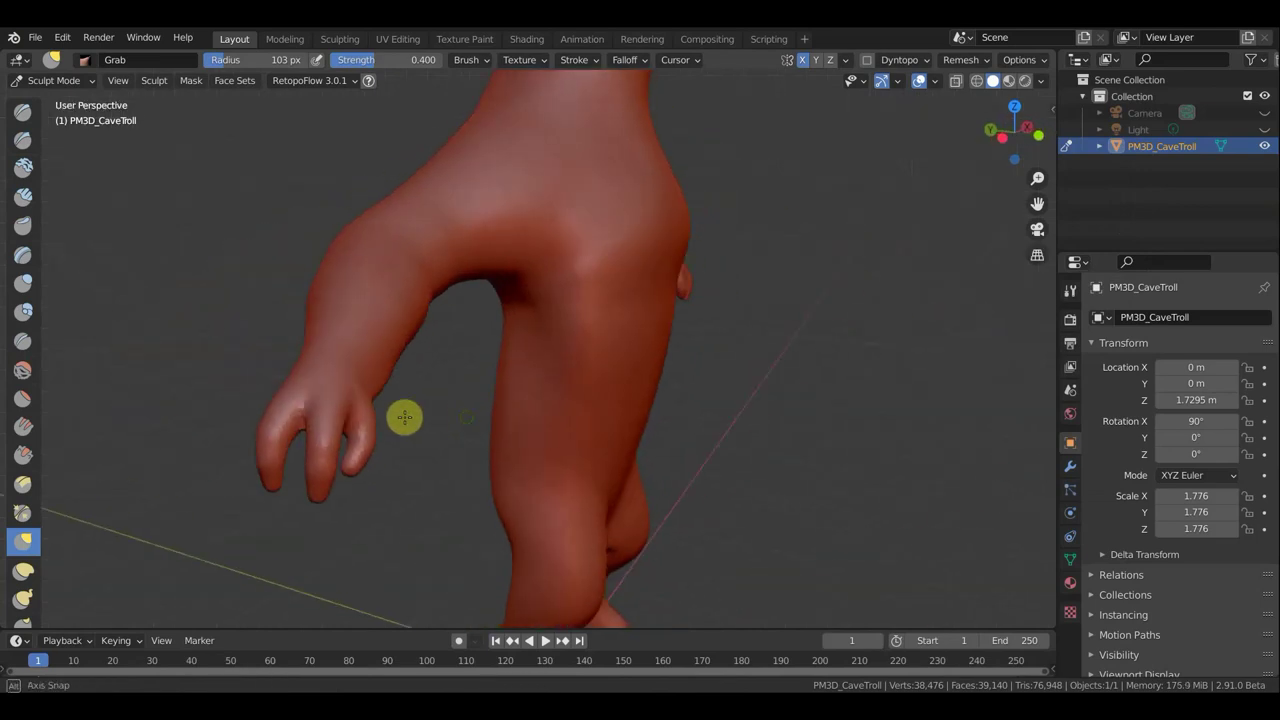
Step: Pull the fingertip outward, then frame the whole troll in Front Orthographic view
mouse_move(357, 463)
left_mouse_down()
mouse_move(379, 474)
mouse_move(327, 467)
mouse_move(349, 449)
left_mouse_up()
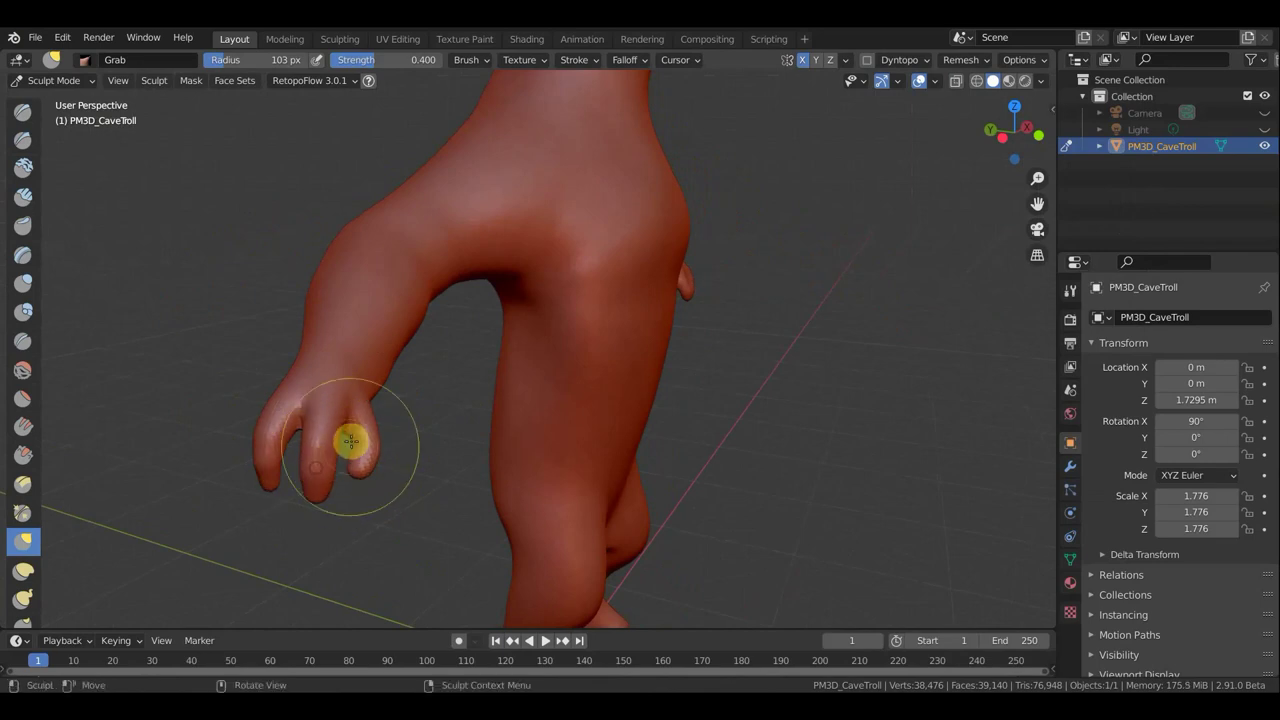
mouse_move(391, 423)
middle_mouse_down()
mouse_move(299, 420)
mouse_move(363, 397)
middle_mouse_up()
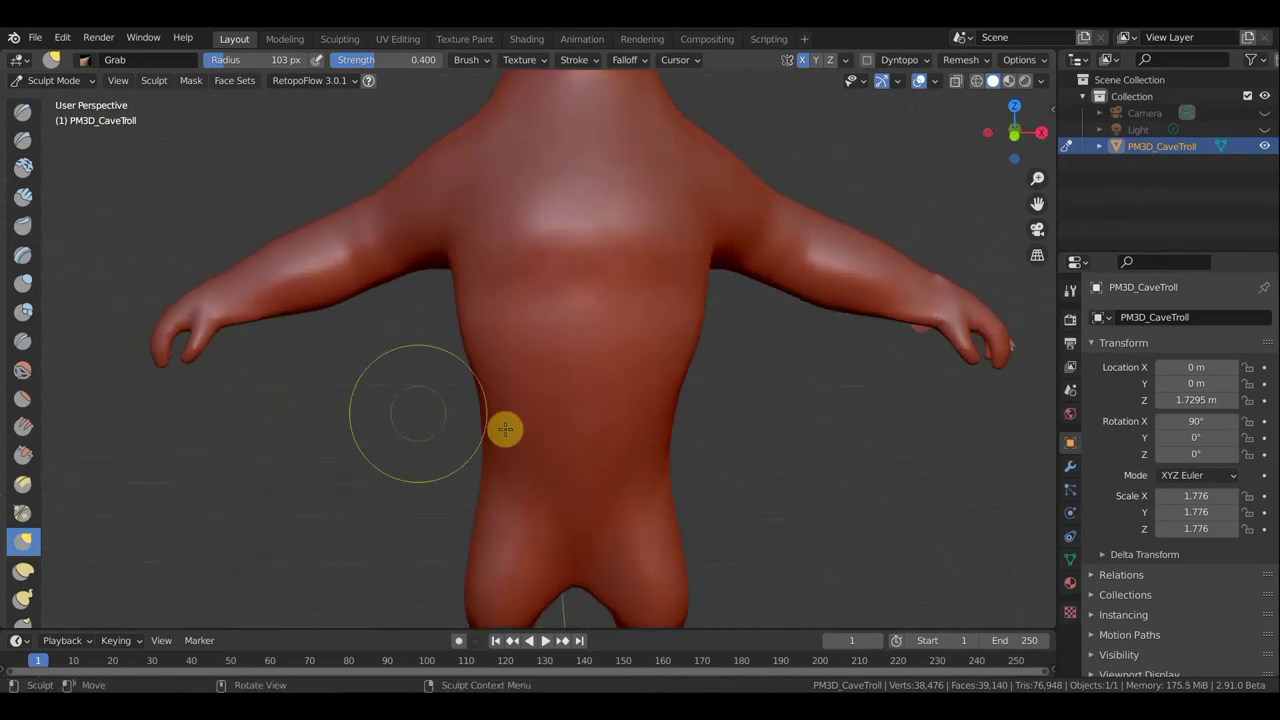
key("KP_1")
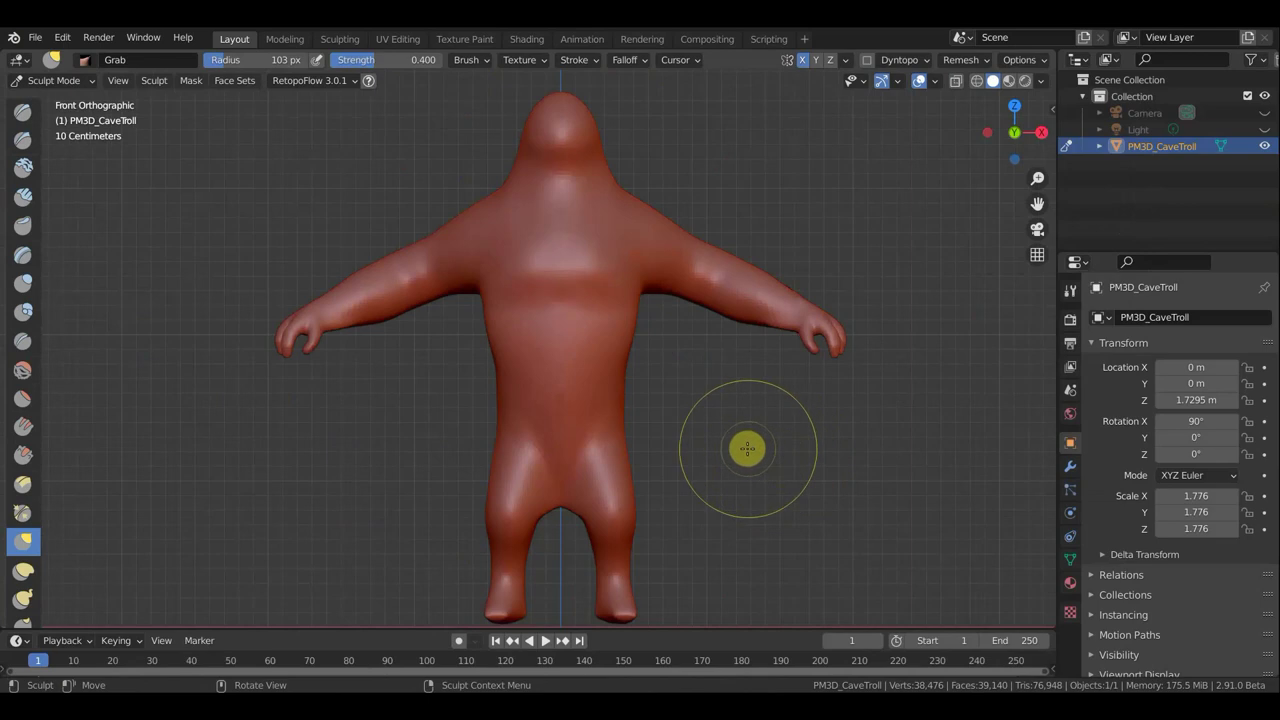
mouse_move(740, 443)
middle_mouse_down("shift")
mouse_move(777, 482)
mouse_move(783, 527)
middle_mouse_up("shift")
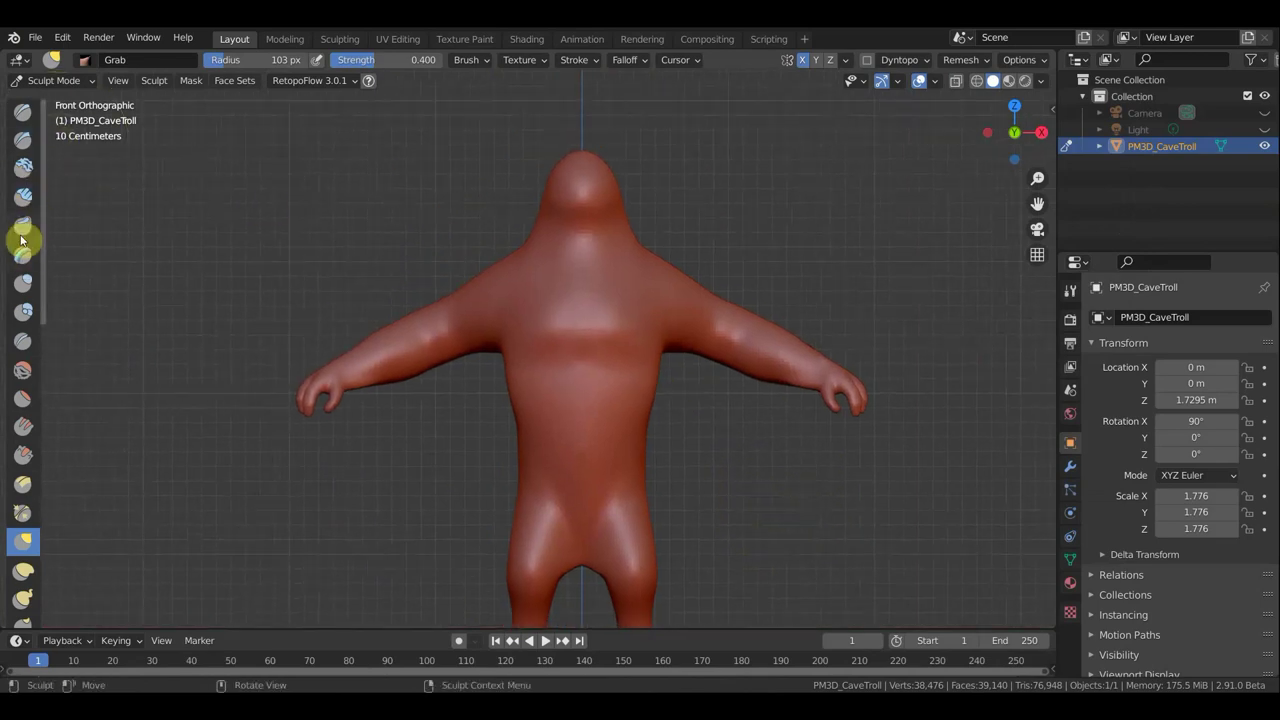
Step: Select the Draw brush with a 45 px radius and X symmetry enabled
left_click(22, 115)
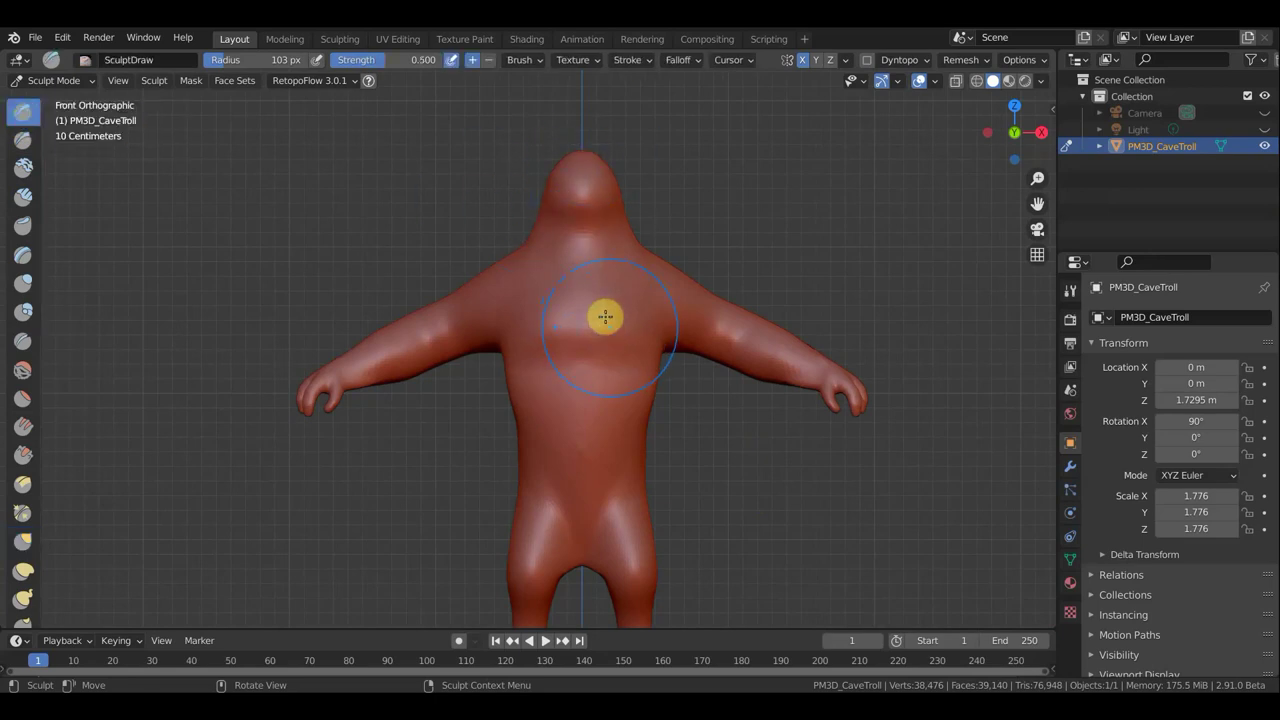
key("f")
left_click(570, 291)
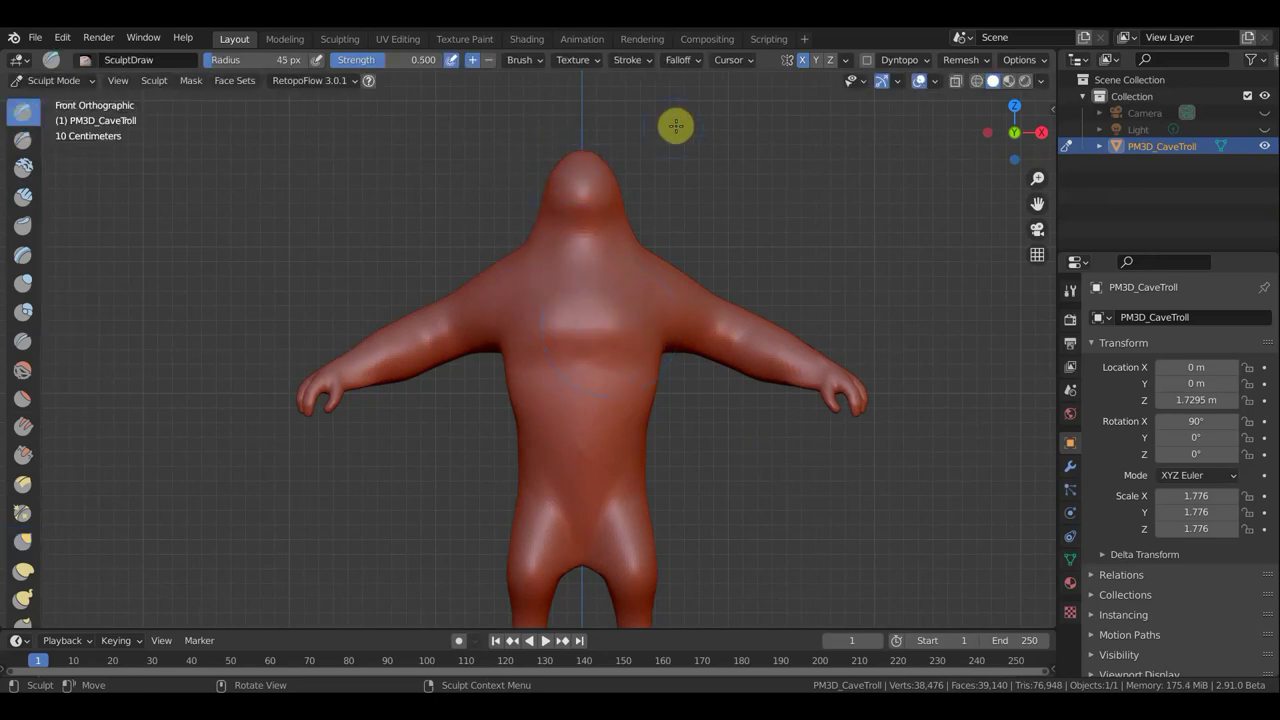
left_click(801, 62)
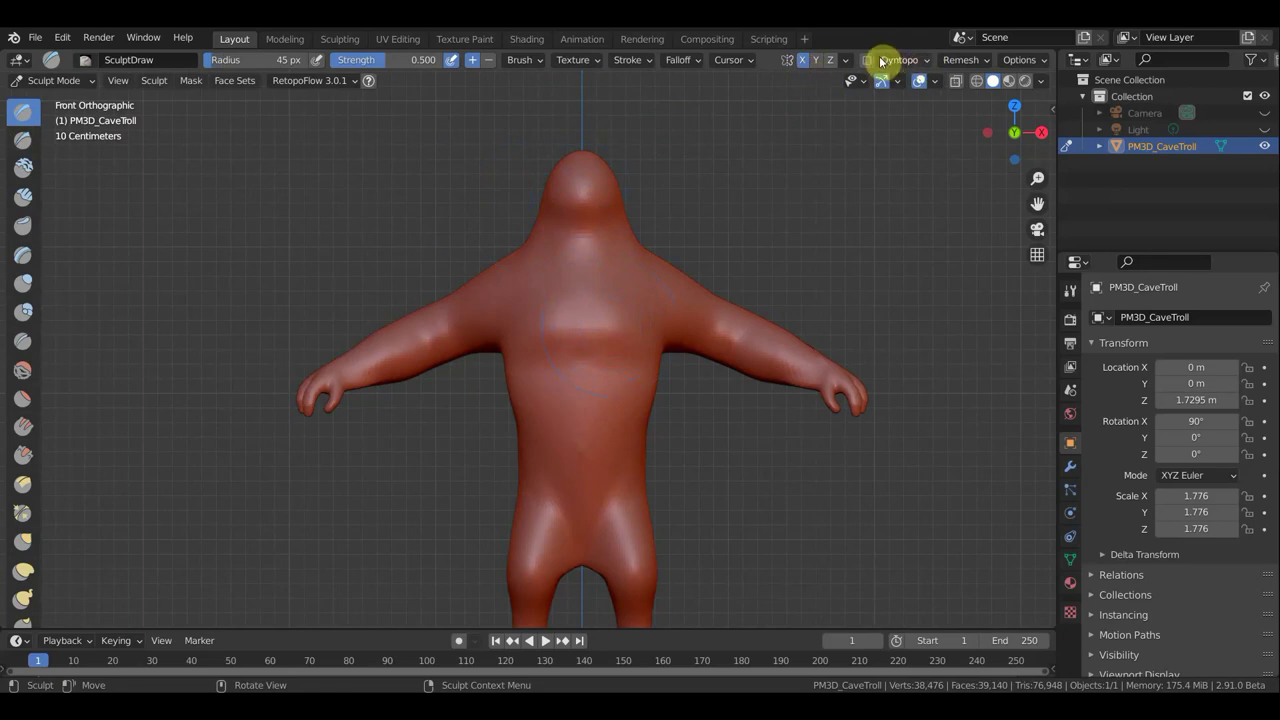
Step: Draw mirrored strokes on the head and down the neck to form a heavy brow ridge
scroll(690, 212, "up", 1)
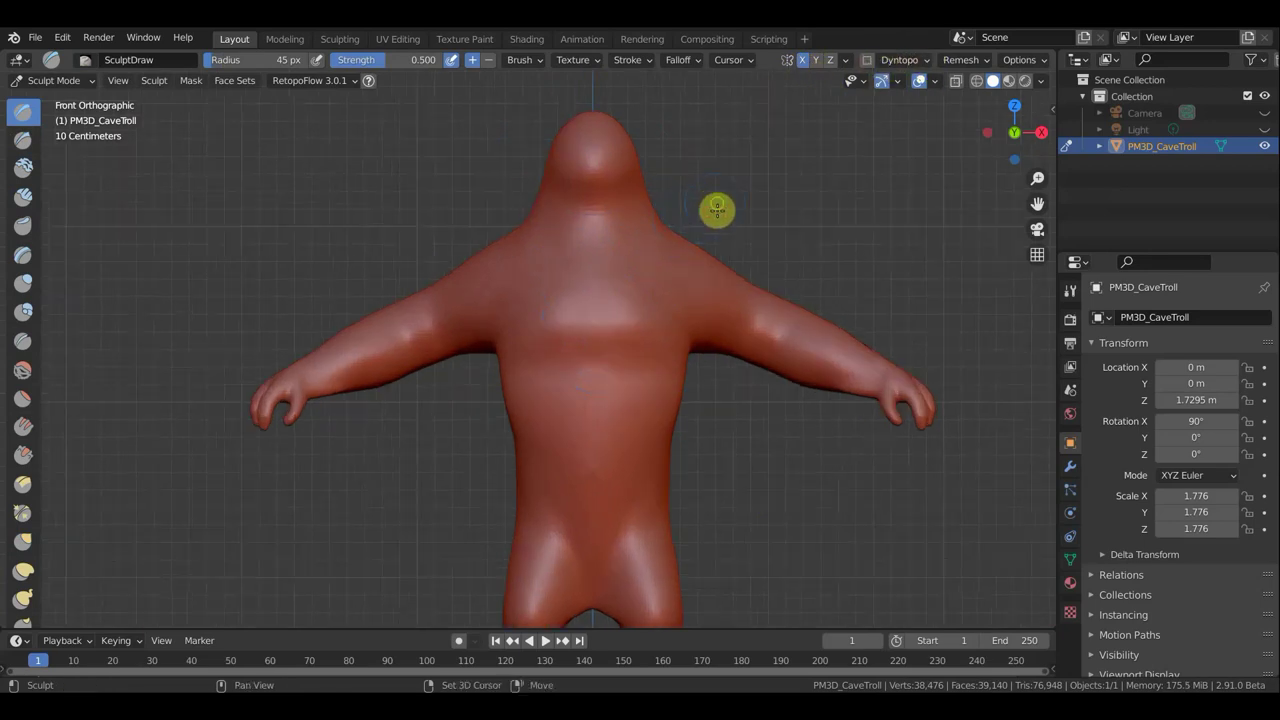
middle_click_drag(716, 203, 608, 257, "shift")
mouse_move(561, 229)
left_mouse_down()
mouse_move(565, 247)
mouse_move(553, 241)
mouse_move(594, 223)
mouse_move(586, 200)
mouse_move(583, 255)
mouse_move(566, 246)
left_mouse_up()
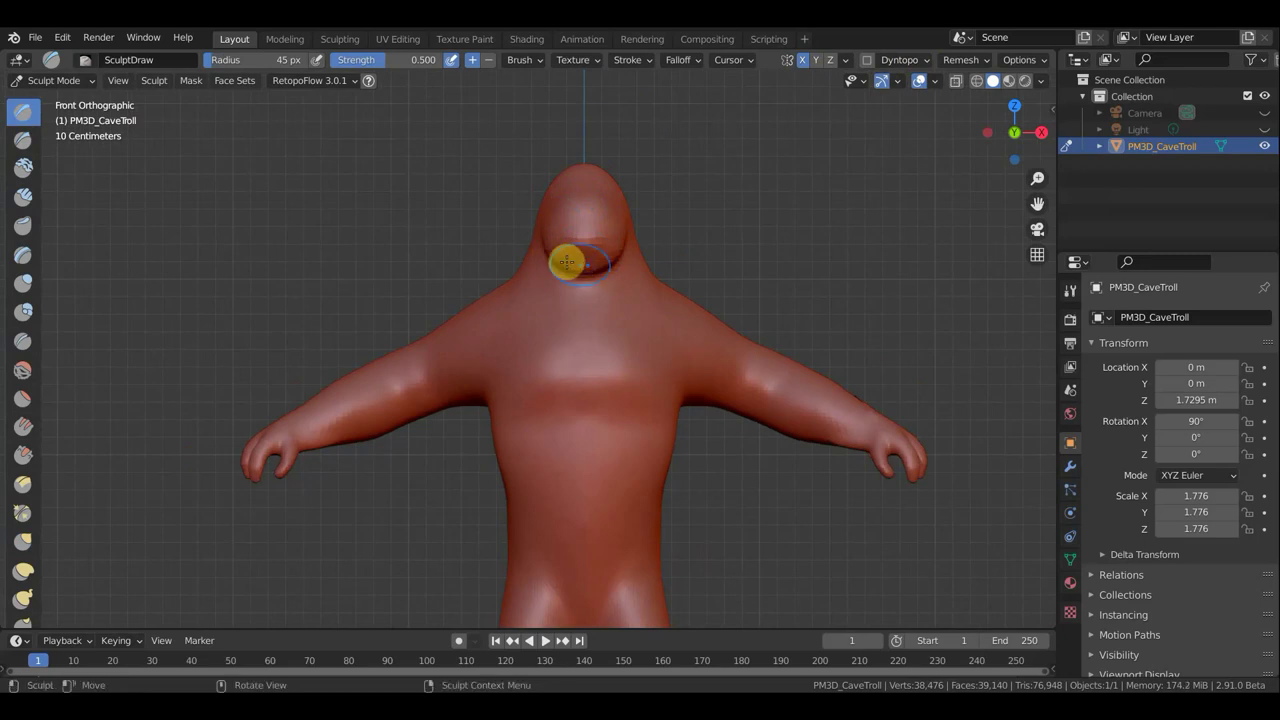
mouse_move(575, 262)
middle_mouse_down()
mouse_move(717, 231)
mouse_move(632, 247)
mouse_move(581, 216)
middle_mouse_up()
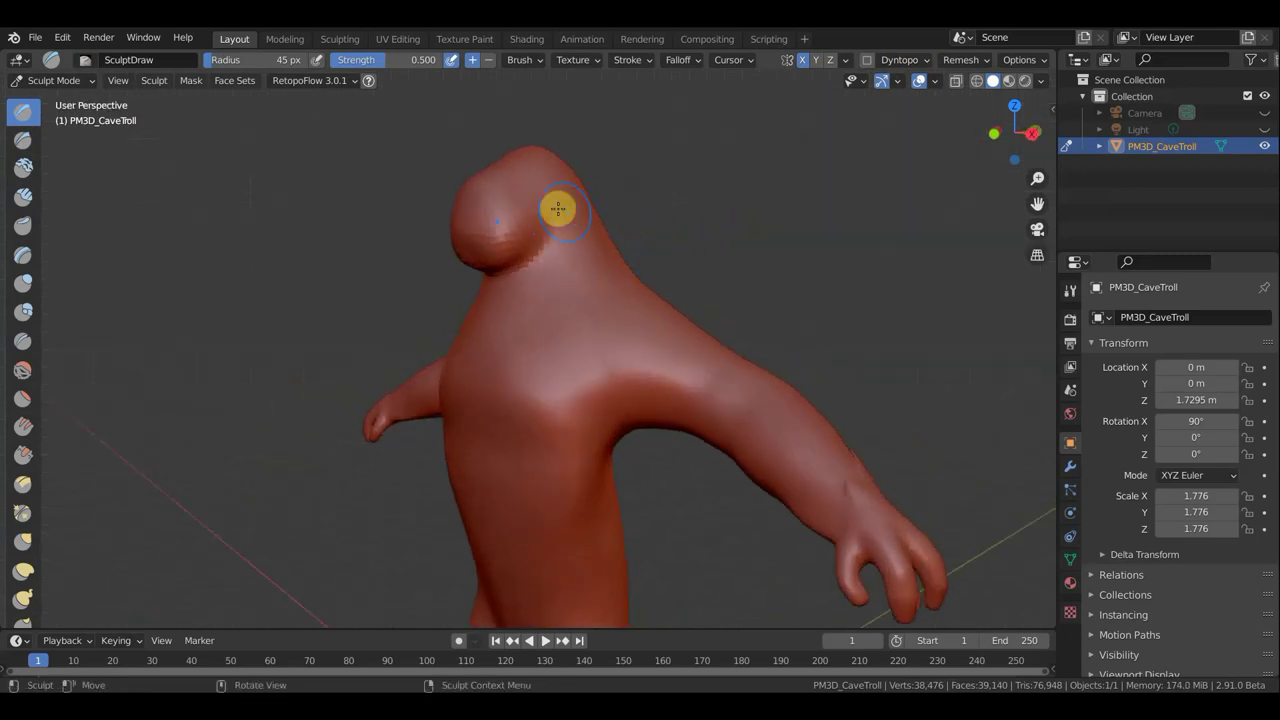
mouse_move(555, 201)
left_mouse_down()
mouse_move(520, 246)
mouse_move(512, 233)
left_mouse_up()
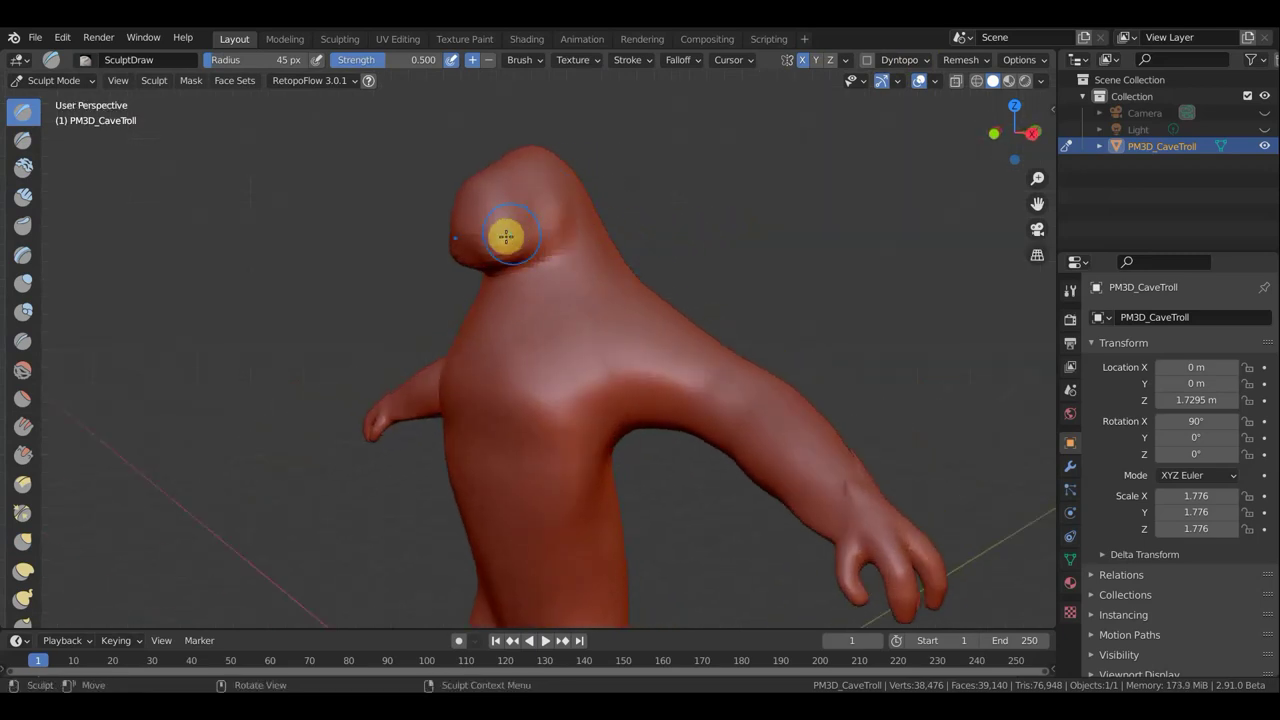
middle_click_drag(740, 235, 857, 223)
mouse_move(746, 220)
middle_mouse_down()
mouse_move(951, 247)
mouse_move(869, 266)
middle_mouse_up()
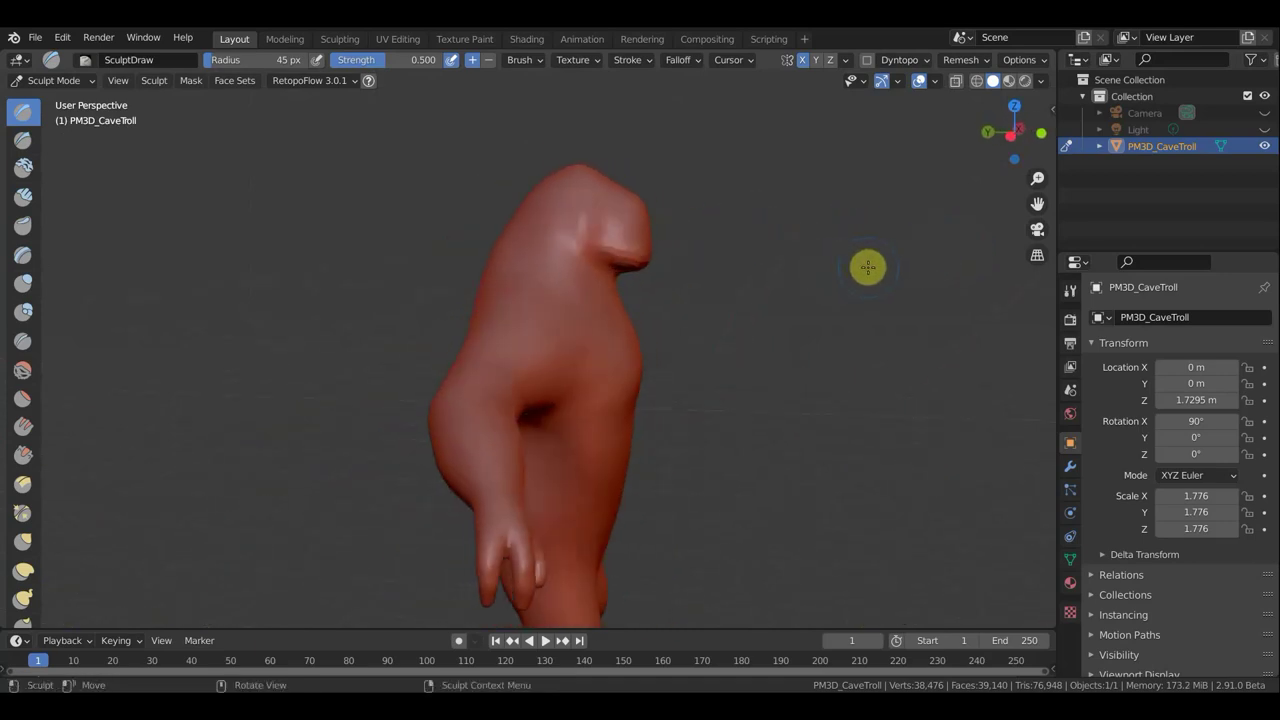
middle_click_drag(627, 209, 706, 329)
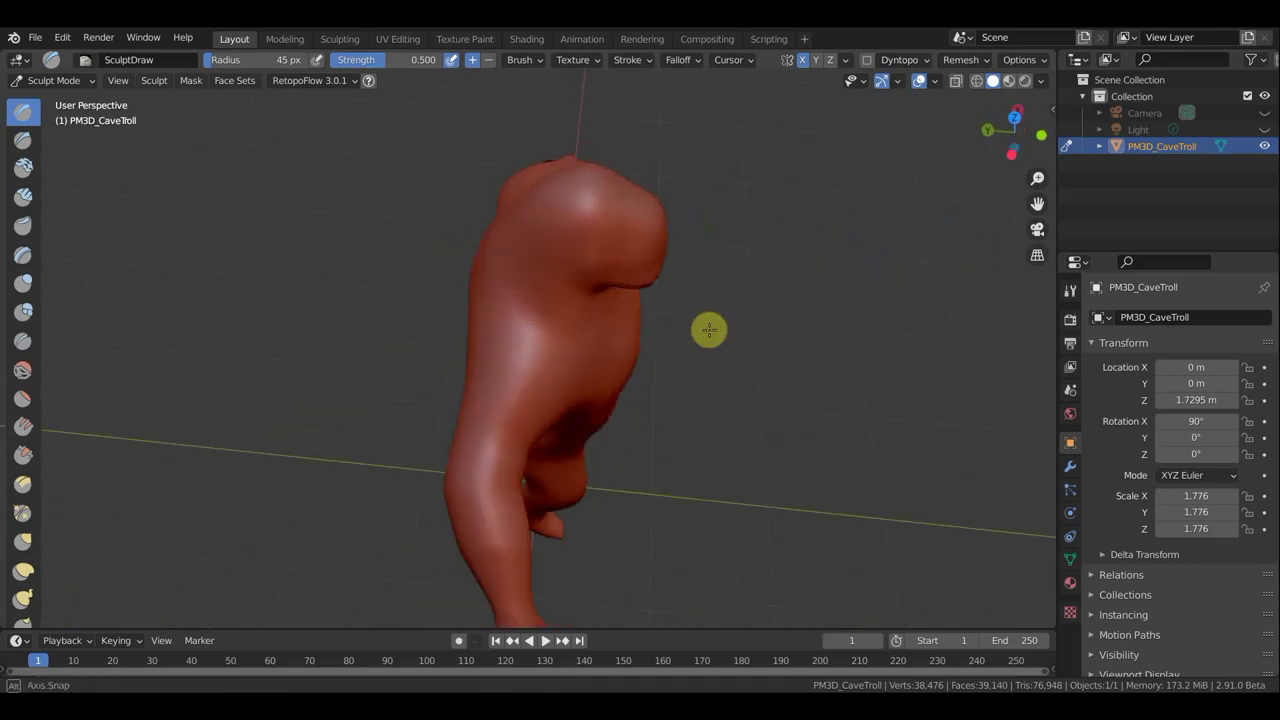
Step: Switch to Clay Strips with strength 0.536 and brush angle 338.39
left_click(26, 205)
mouse_move(711, 281)
middle_mouse_down()
mouse_move(731, 260)
mouse_move(663, 231)
middle_mouse_up()
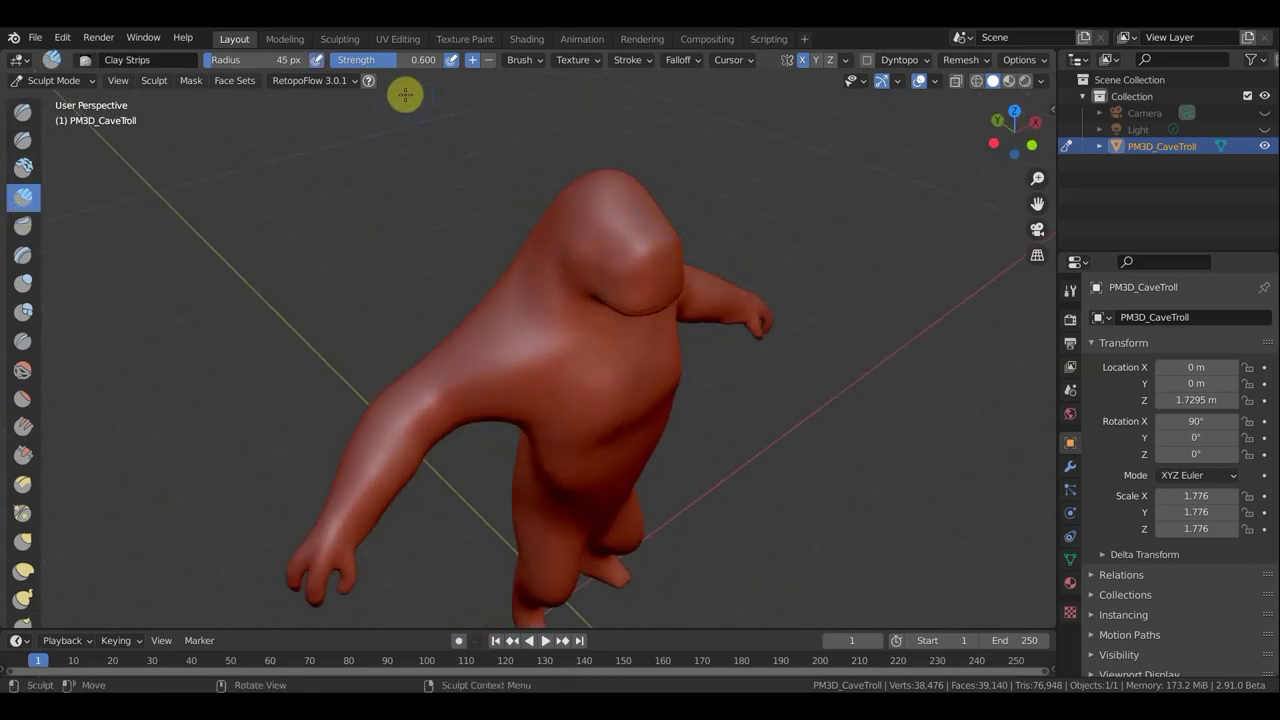
left_click(576, 209)
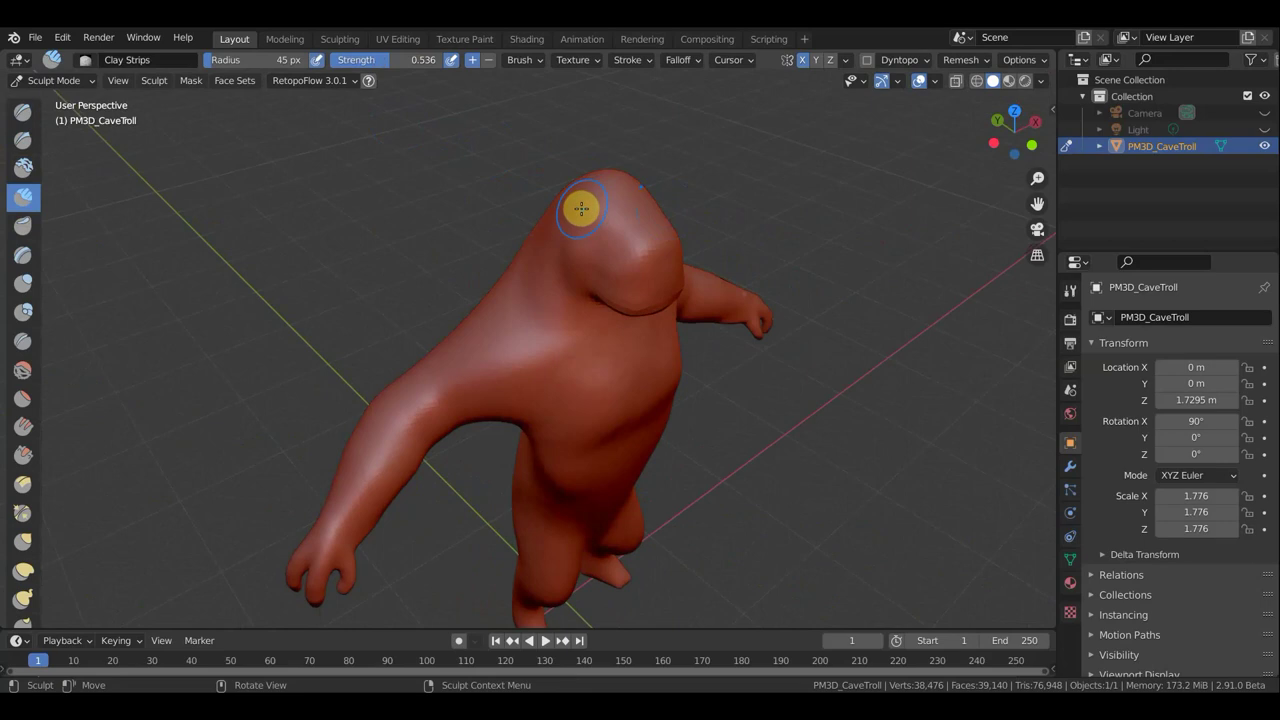
key("ctrl+f")
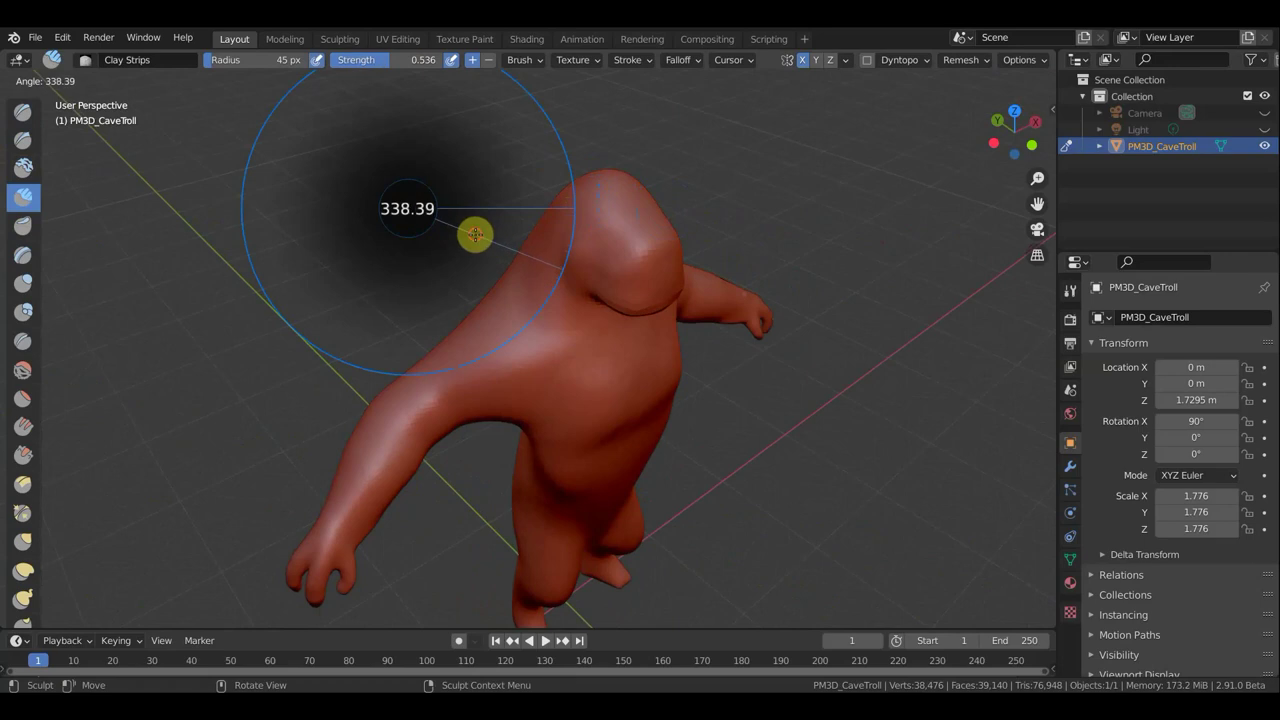
left_click(475, 234)
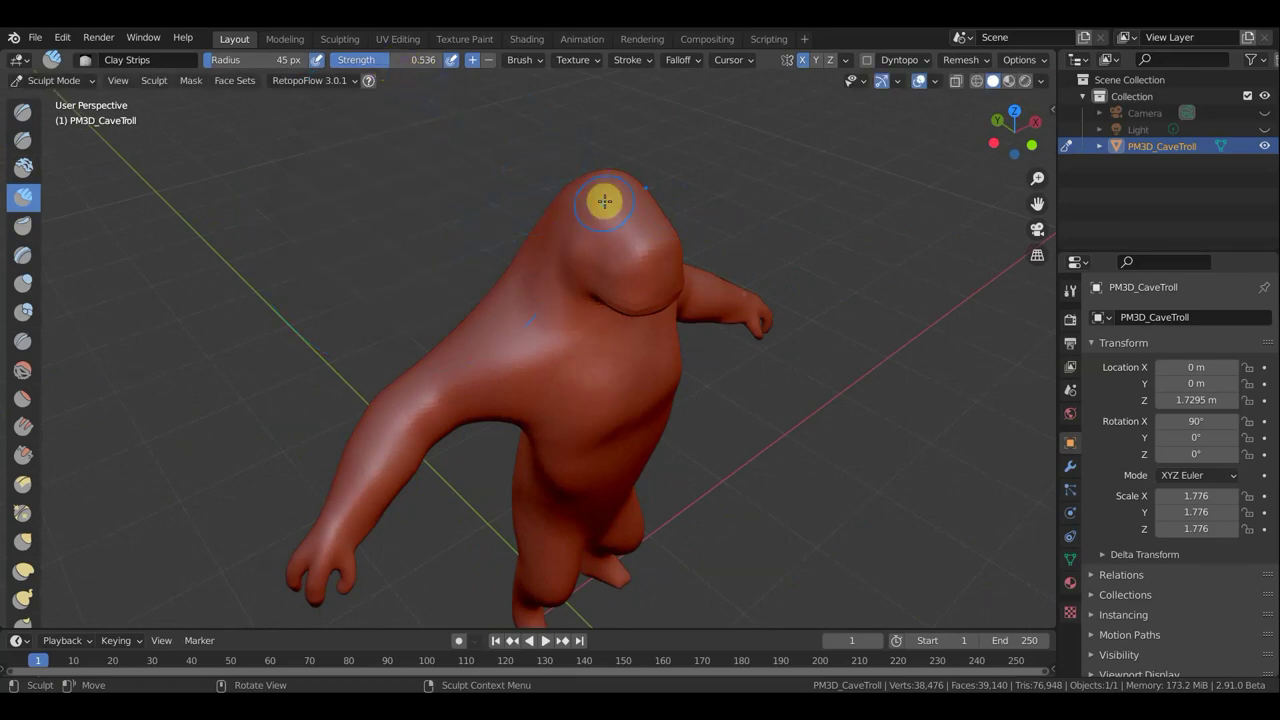
Step: Lay clay strips across the top of the head and over the face
mouse_move(606, 189)
left_mouse_down()
mouse_move(573, 200)
mouse_move(614, 218)
left_mouse_up()
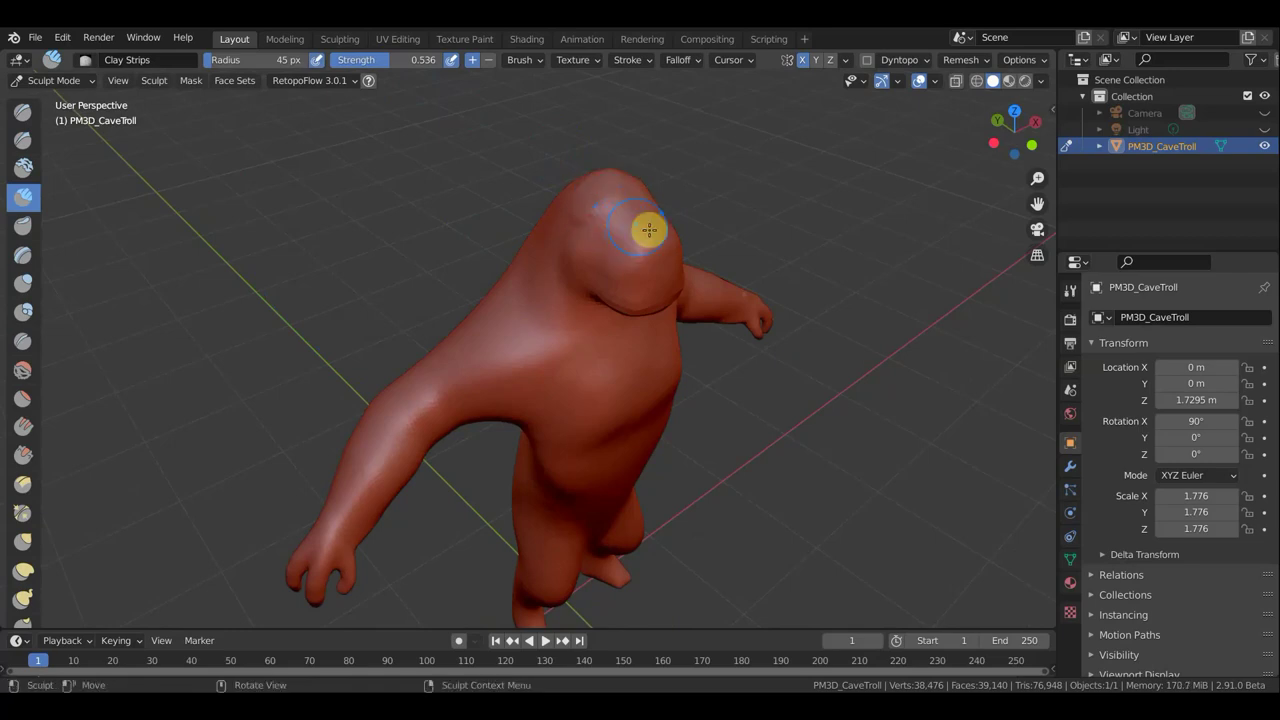
scroll(700, 205, "up", 2)
scroll(776, 283, "up", 2)
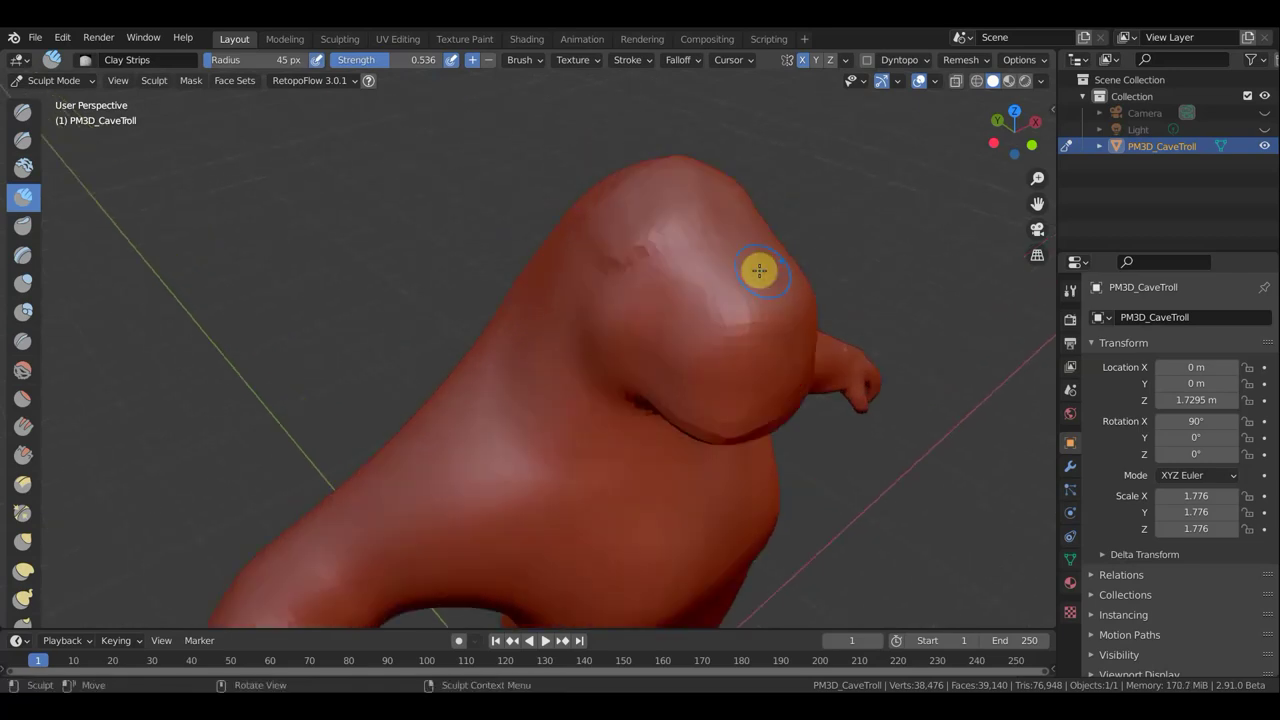
mouse_move(716, 282)
middle_mouse_down()
mouse_move(497, 142)
mouse_move(577, 220)
middle_mouse_up()
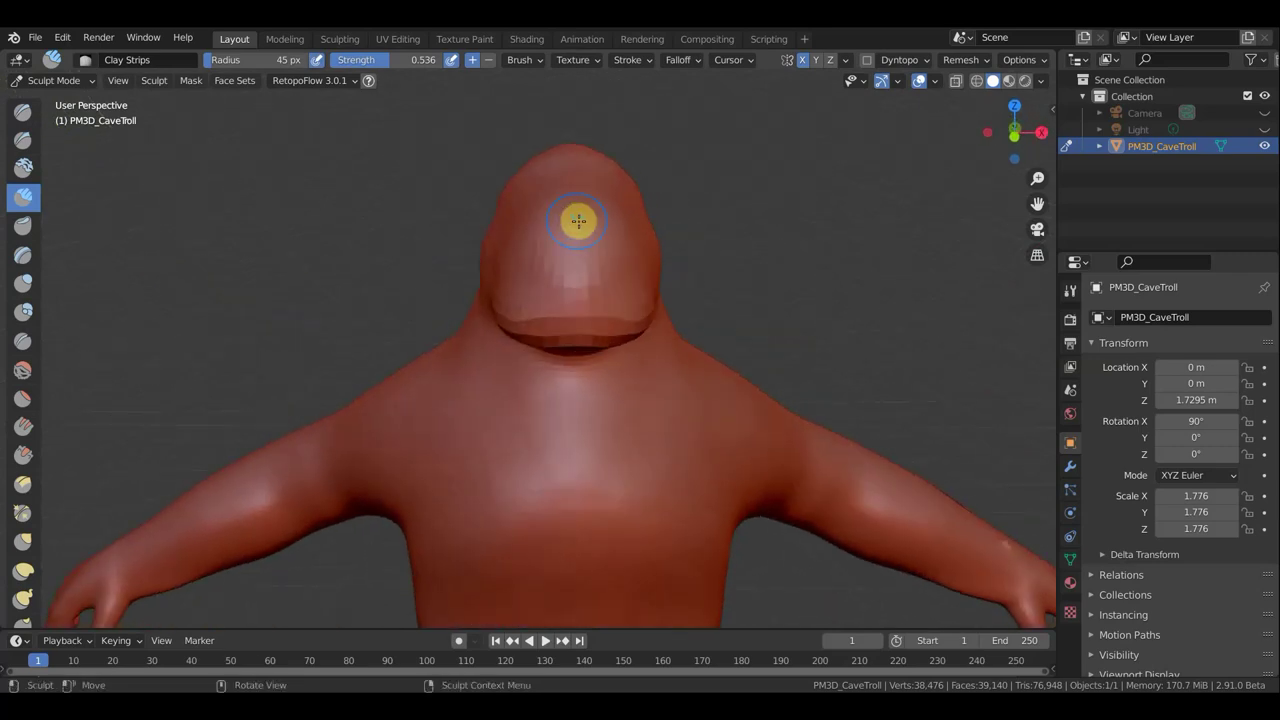
left_click_drag(574, 292, 540, 300)
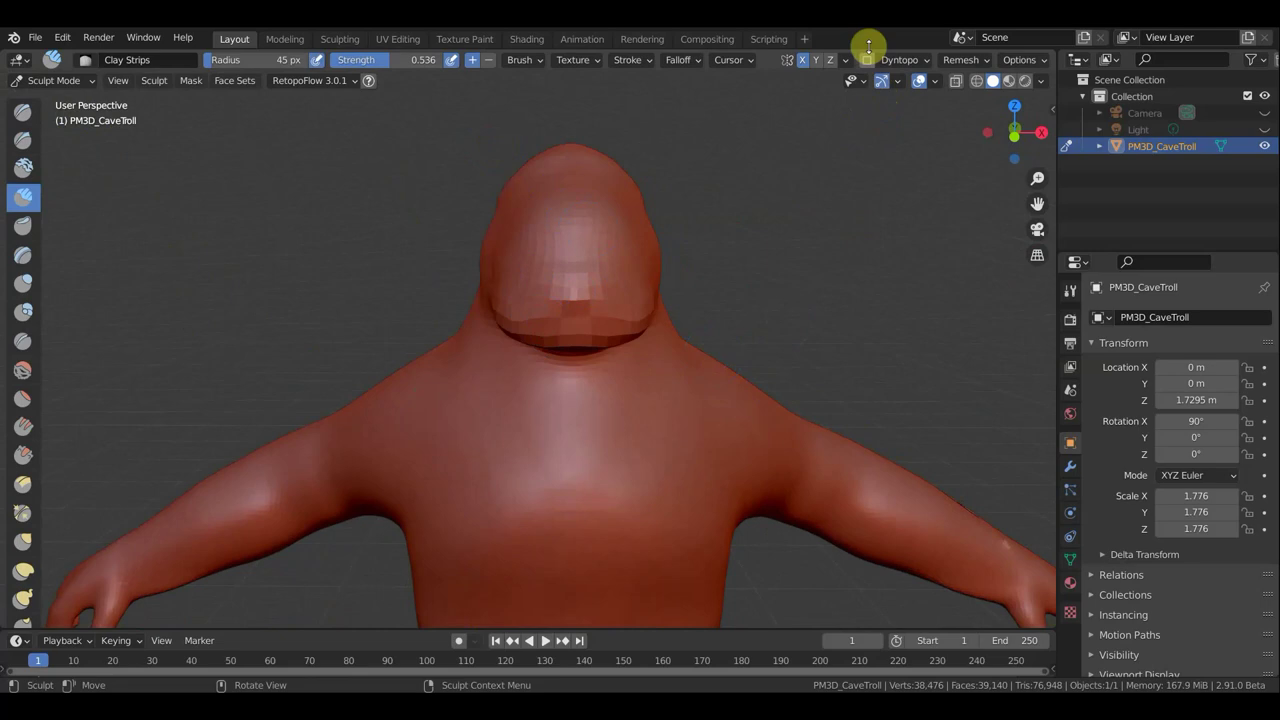
Step: Enable Dyntopo and set its Detailing mode to Brush Detail at 25%
left_click(866, 59)
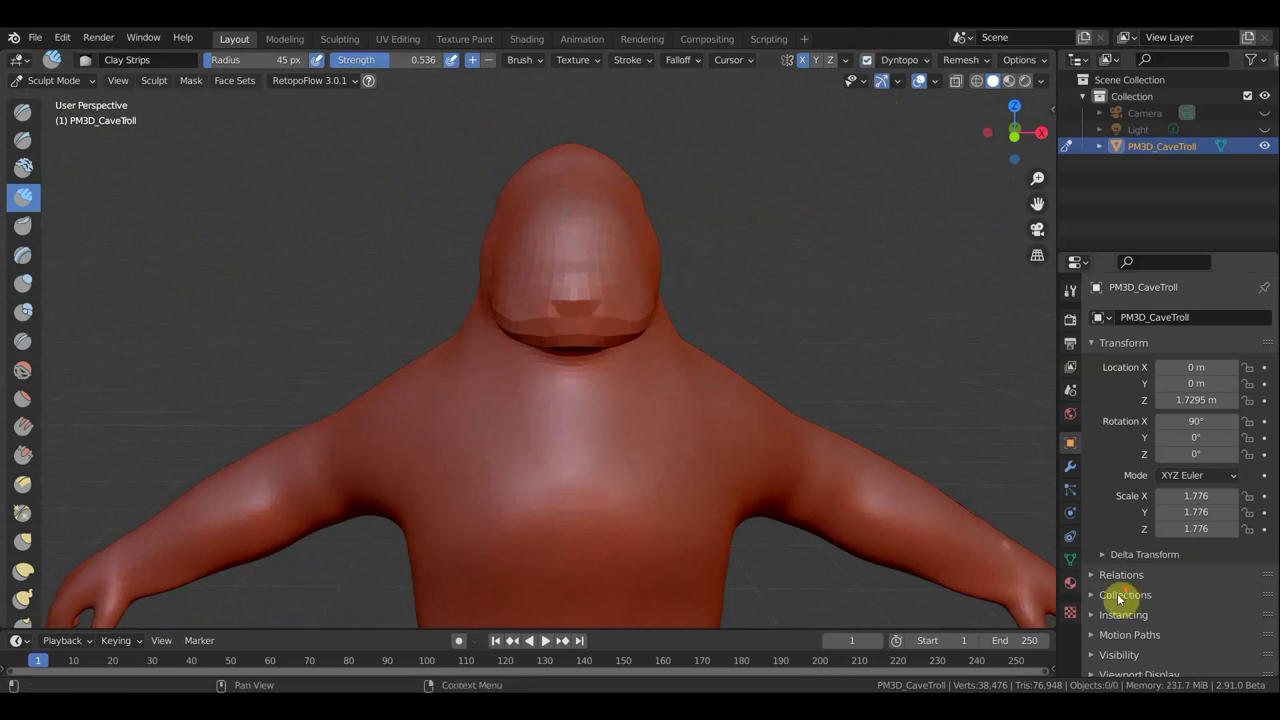
scroll(1115, 590, "down", 1)
left_click(1071, 322)
left_click(1070, 291)
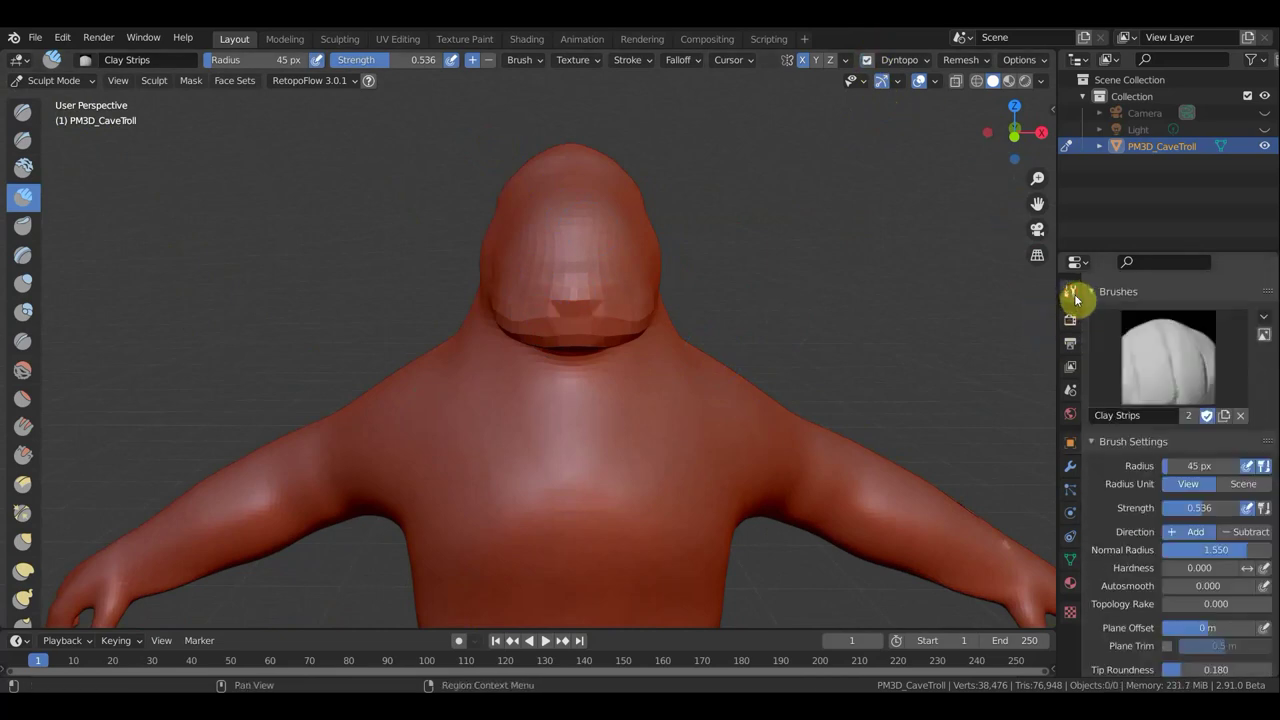
scroll(1170, 540, "down", 2)
scroll(1160, 535, "down", 3)
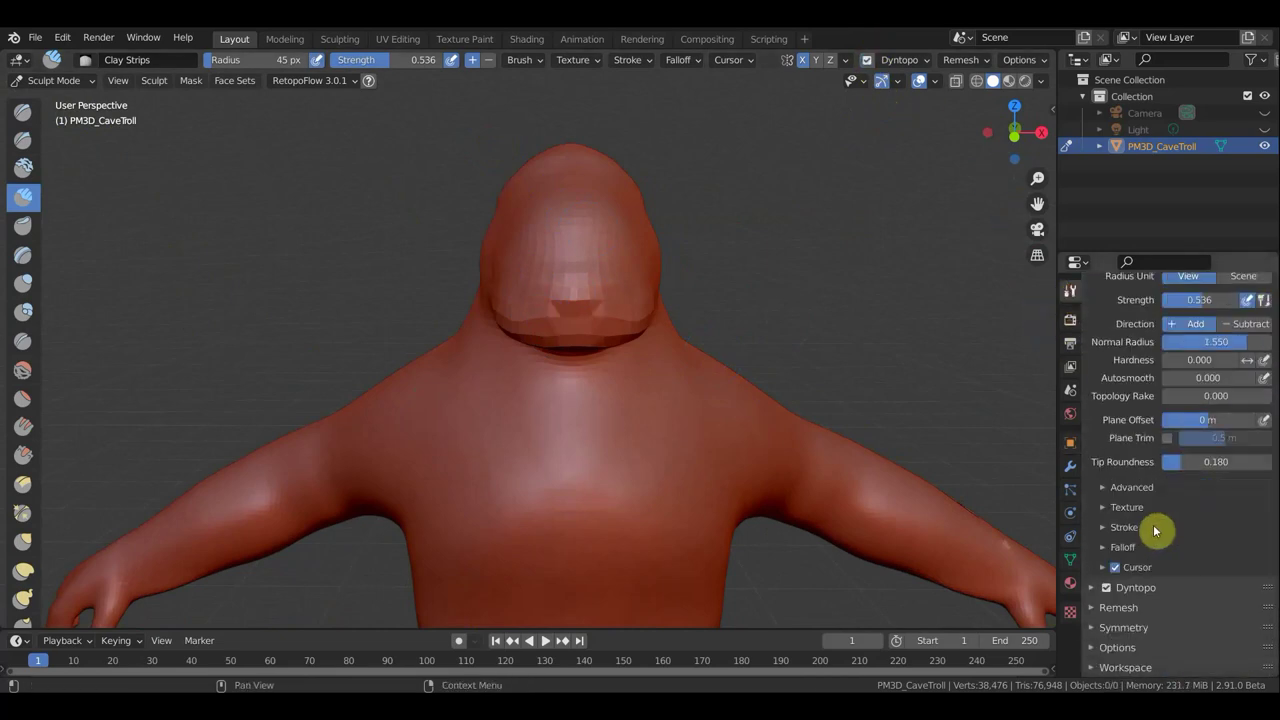
left_click(1095, 590)
scroll(1150, 587, "down", 3)
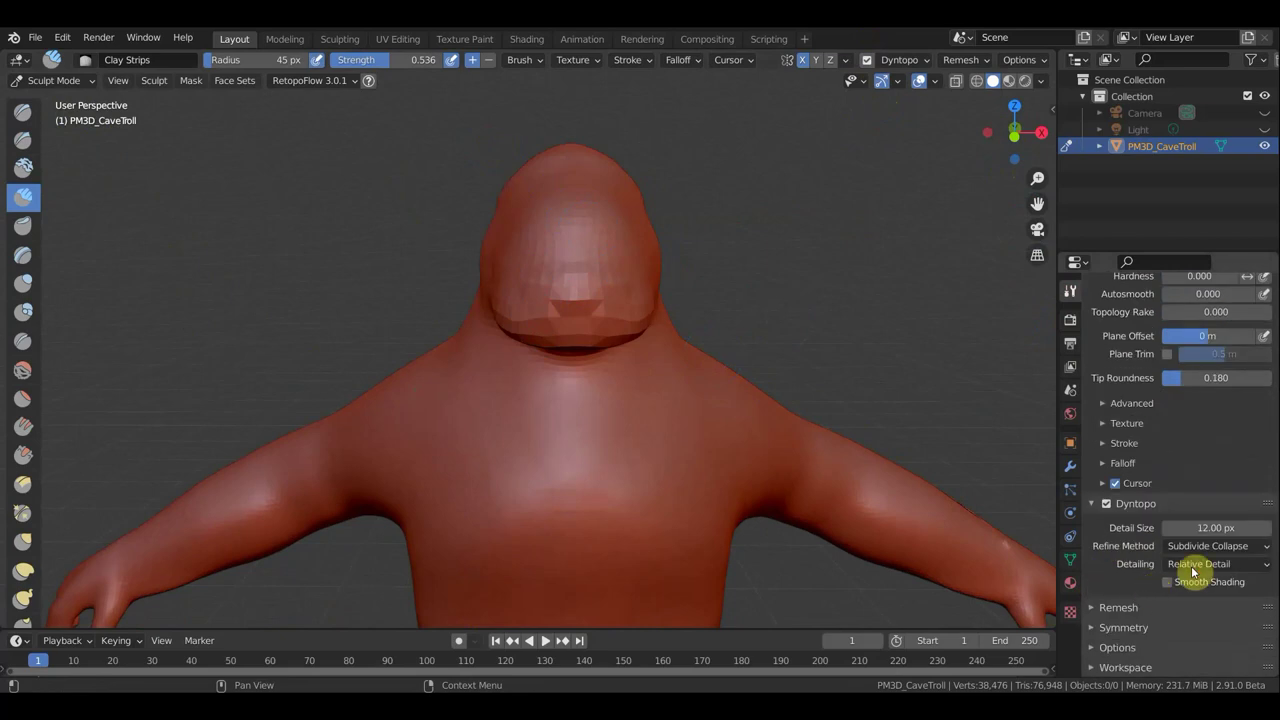
left_click(1266, 568)
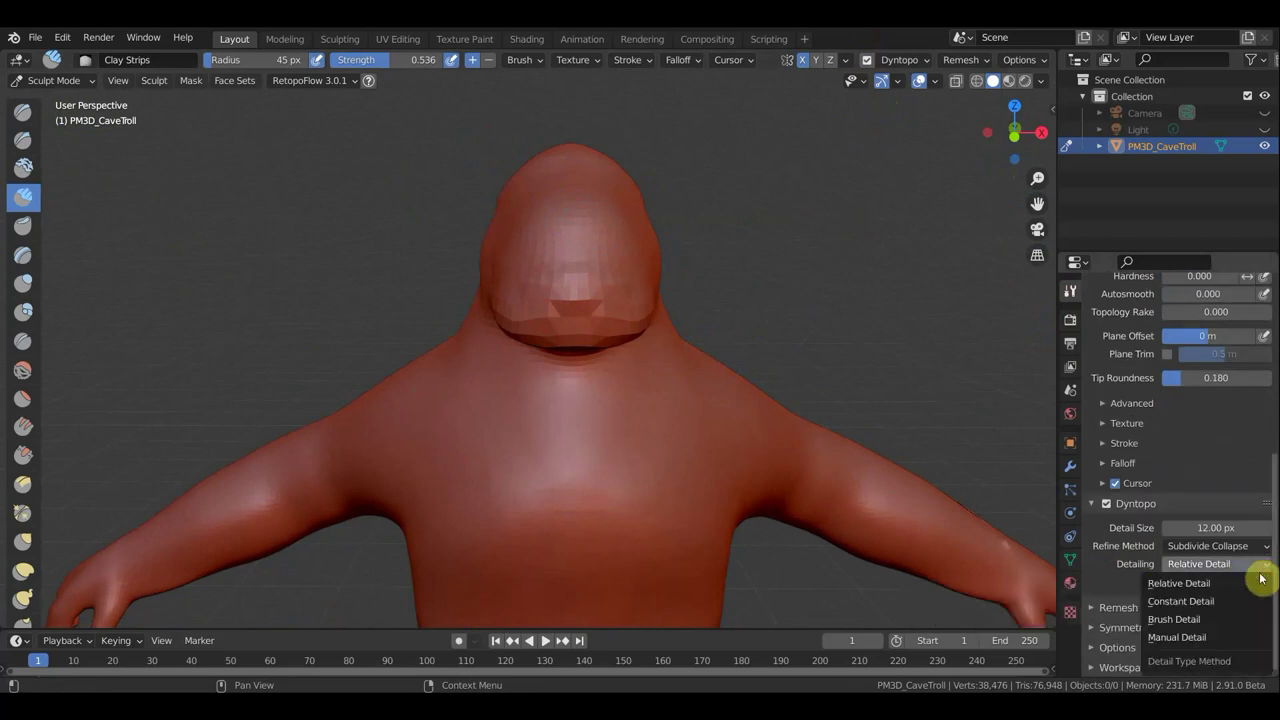
left_click(1202, 618)
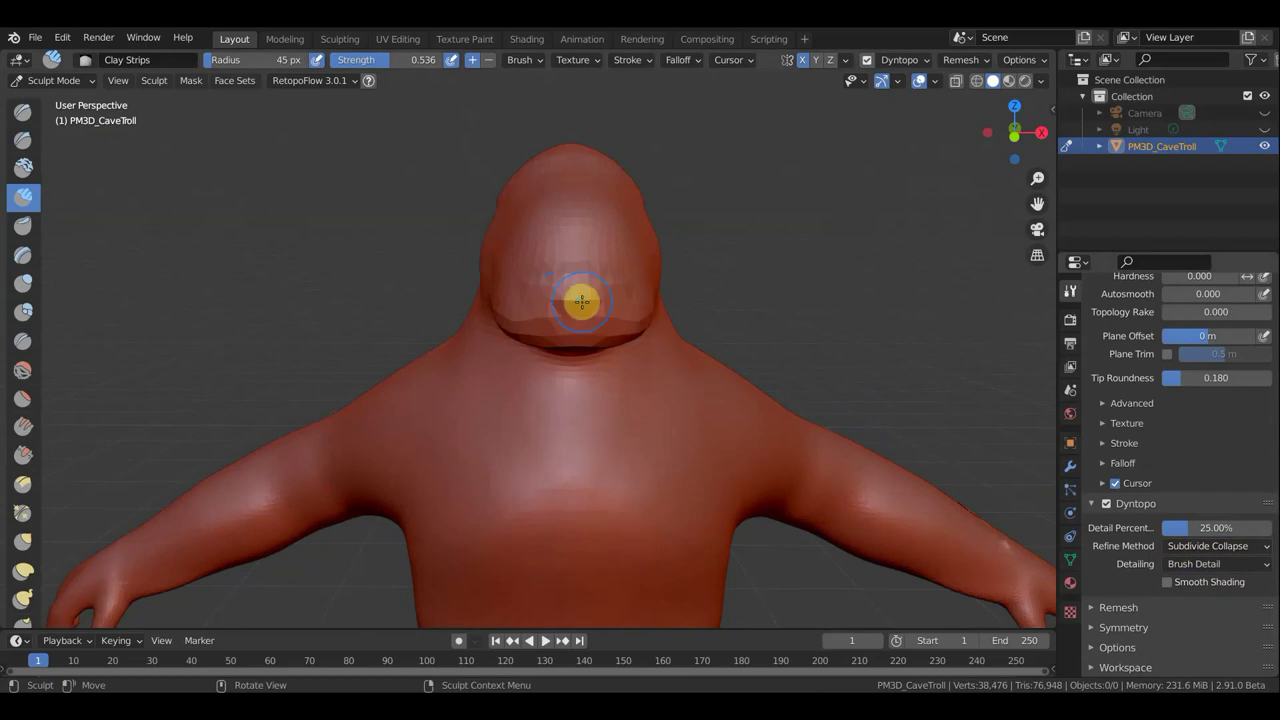
Step: Build up the face, crease the head's side and redo a ridge on the left side
mouse_move(596, 291)
left_mouse_down()
mouse_move(528, 294)
mouse_move(567, 295)
mouse_move(586, 323)
mouse_move(526, 317)
mouse_move(580, 297)
mouse_move(517, 323)
left_mouse_up()
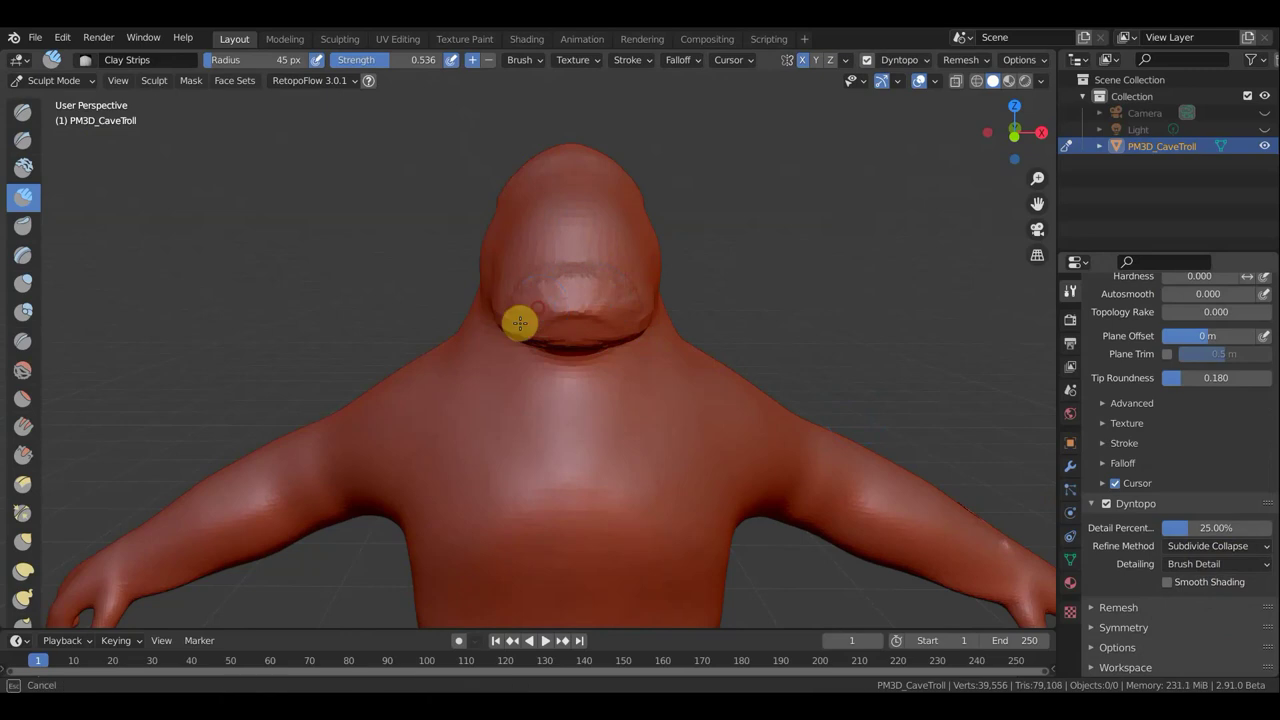
mouse_move(771, 277)
middle_mouse_down()
mouse_move(839, 297)
mouse_move(934, 286)
middle_mouse_up()
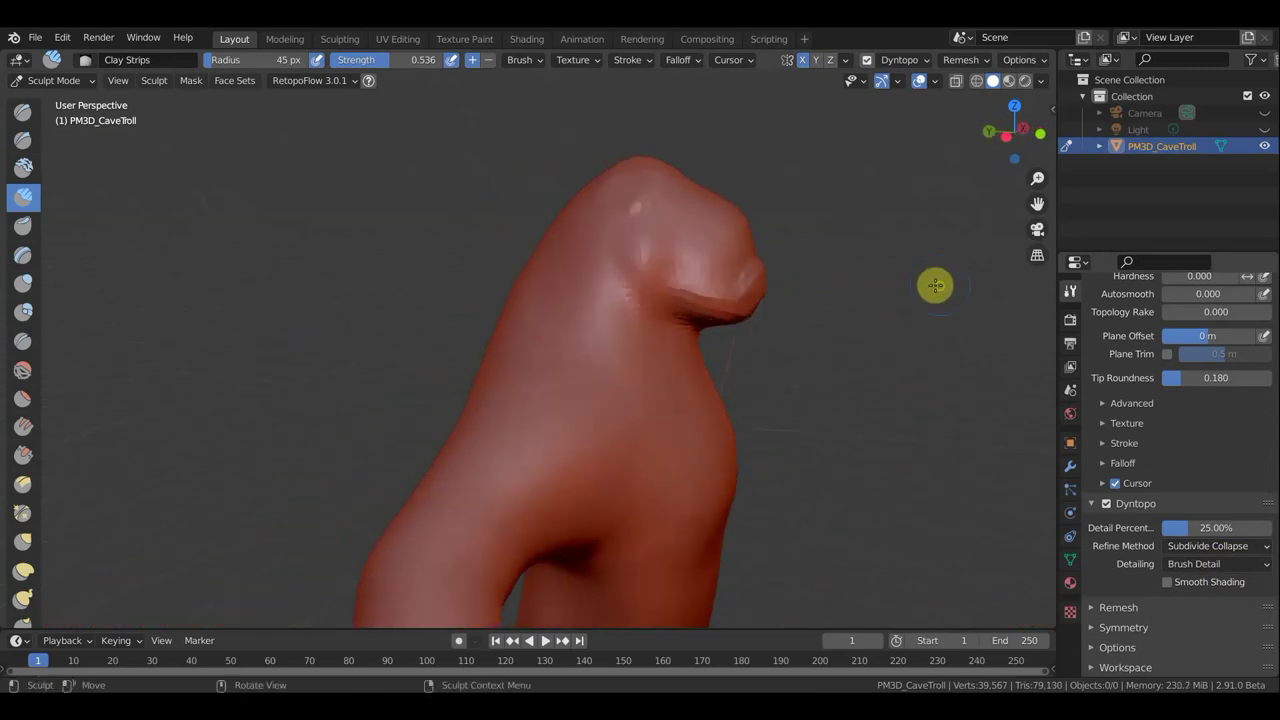
mouse_move(754, 286)
left_mouse_down()
mouse_move(701, 304)
mouse_move(736, 288)
left_mouse_up()
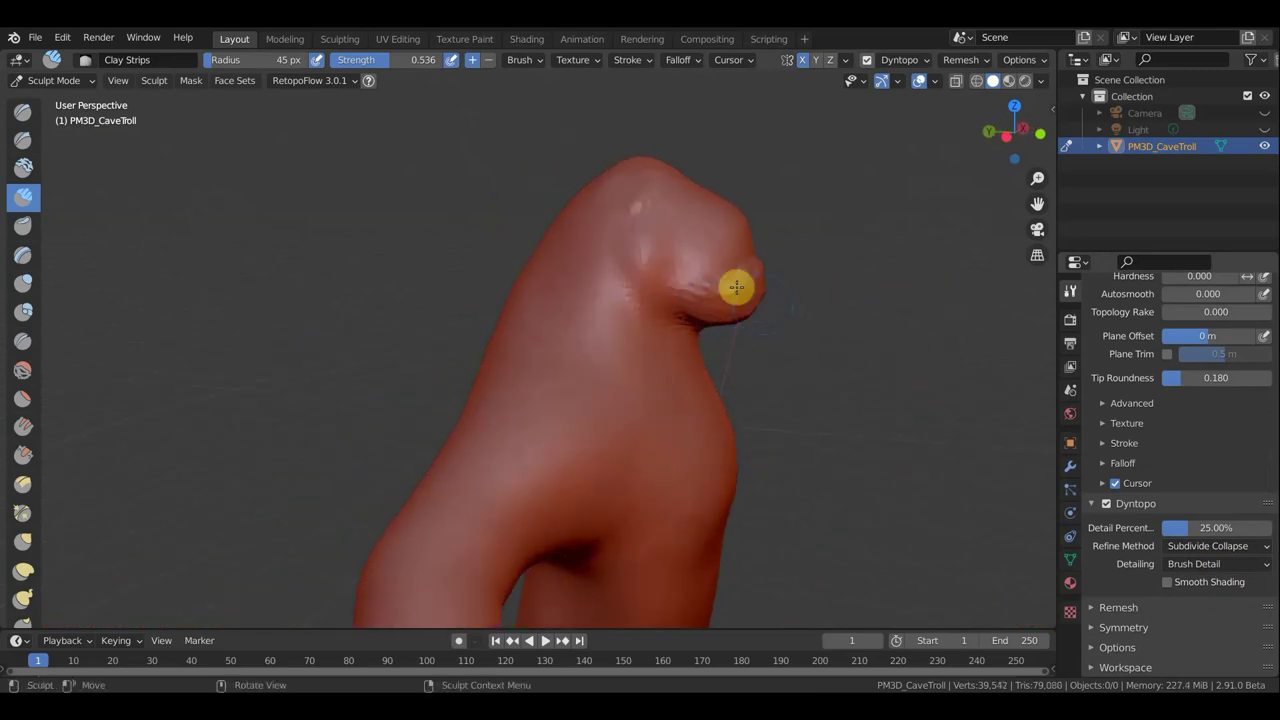
mouse_move(618, 229)
left_mouse_down()
mouse_move(631, 286)
mouse_move(654, 300)
mouse_move(629, 281)
mouse_move(629, 243)
mouse_move(614, 263)
mouse_move(620, 241)
mouse_move(629, 271)
left_mouse_up()
middle_click_drag(826, 240, 612, 259)
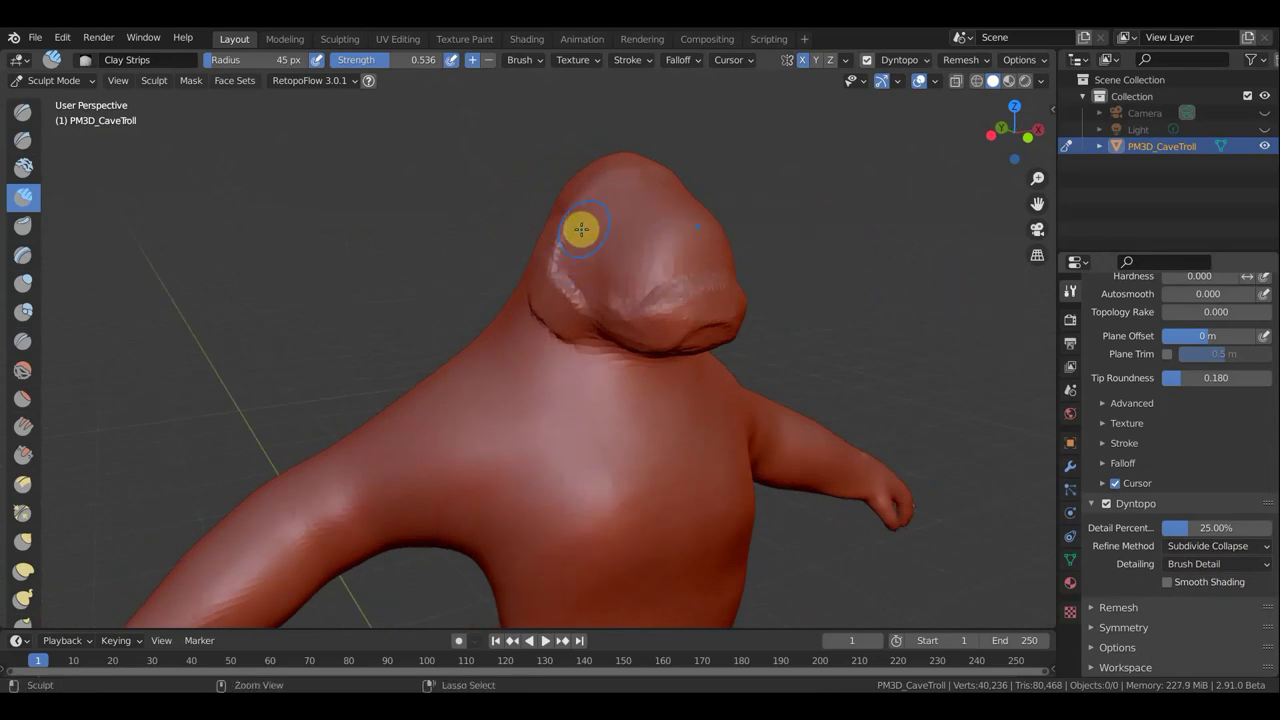
left_click_drag(578, 227, 583, 251, "ctrl")
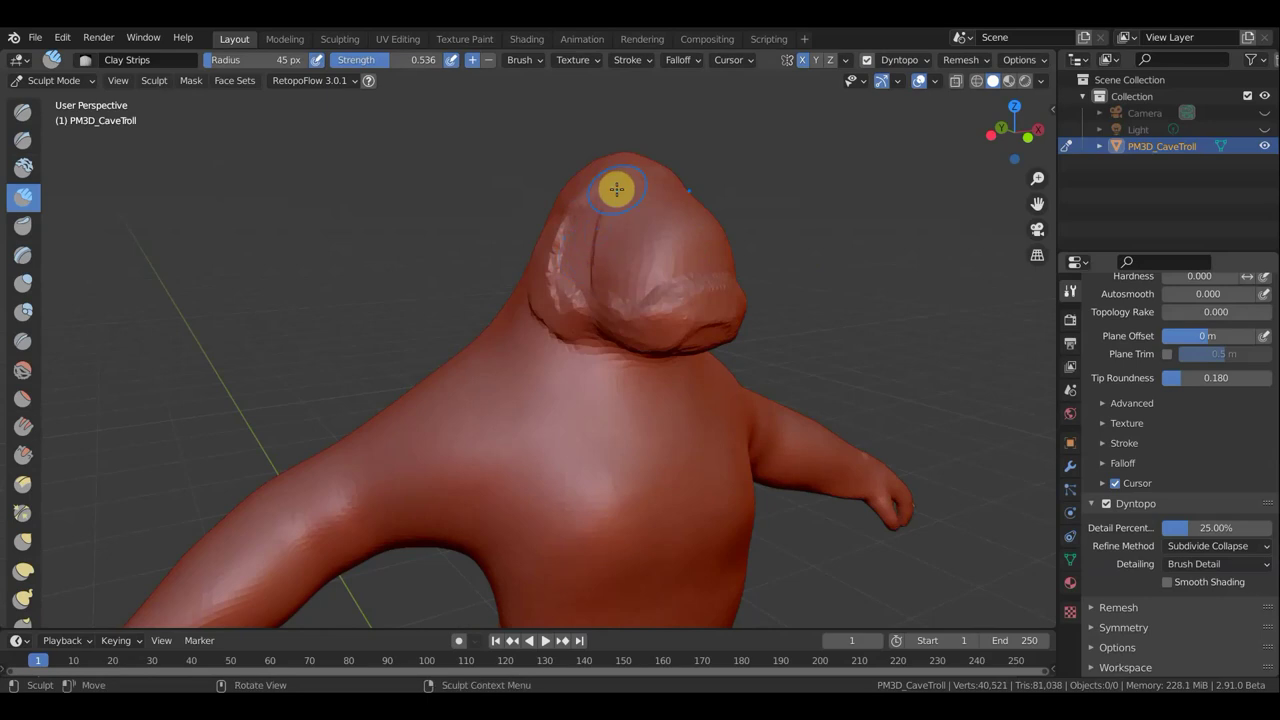
key("ctrl+z")
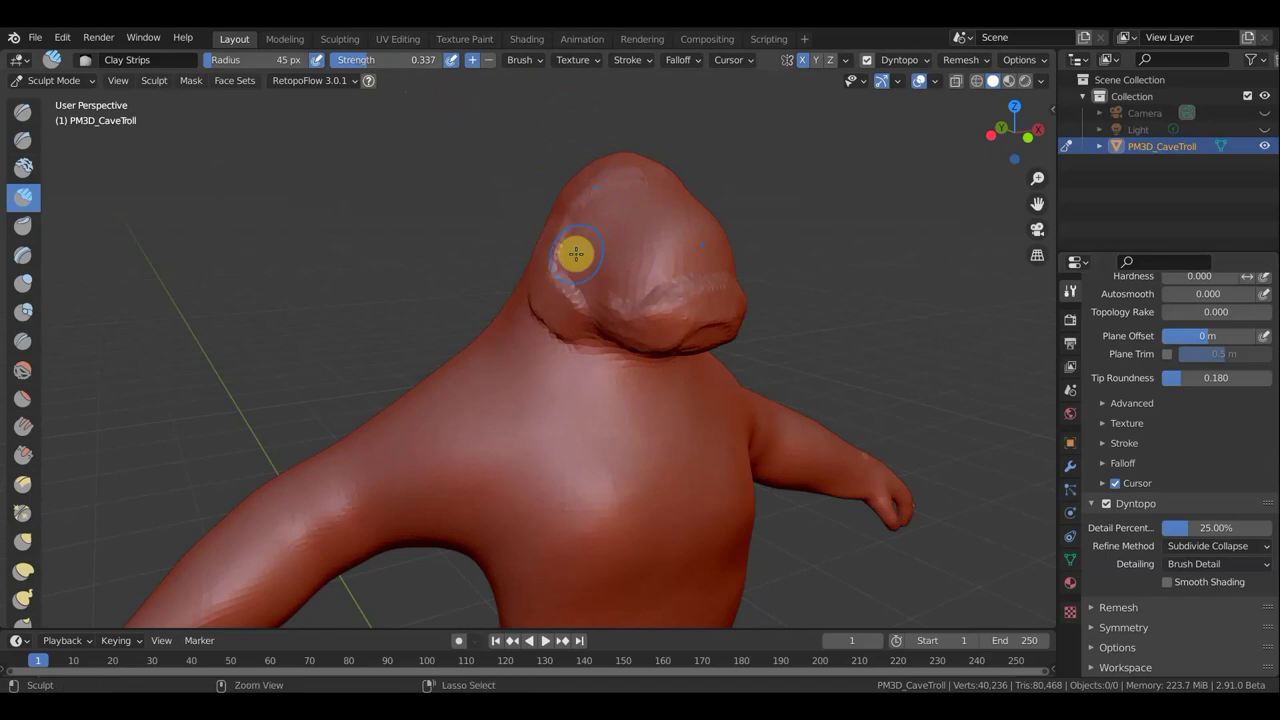
mouse_move(574, 237)
left_mouse_down()
mouse_move(575, 272)
mouse_move(625, 265)
left_mouse_up()
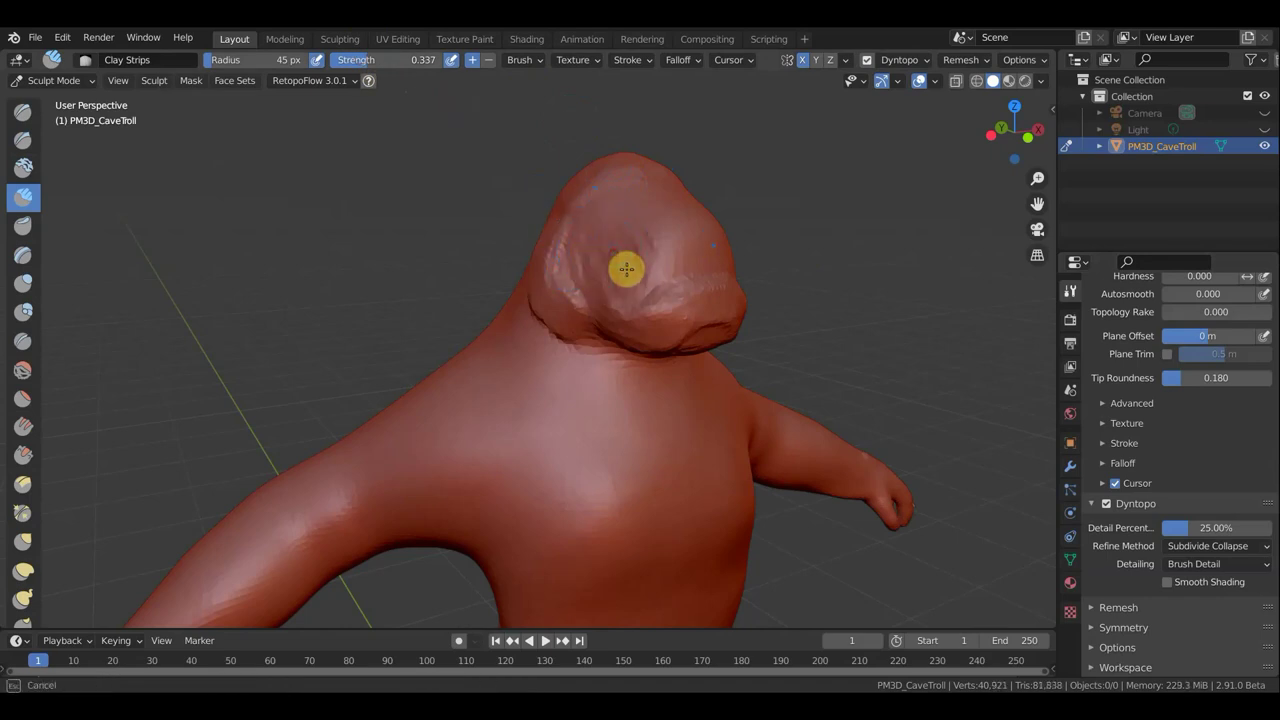
Step: Add short strokes to the brow and head, then check the front and profile views
mouse_move(741, 227)
middle_mouse_down()
mouse_move(877, 234)
mouse_move(863, 271)
middle_mouse_up()
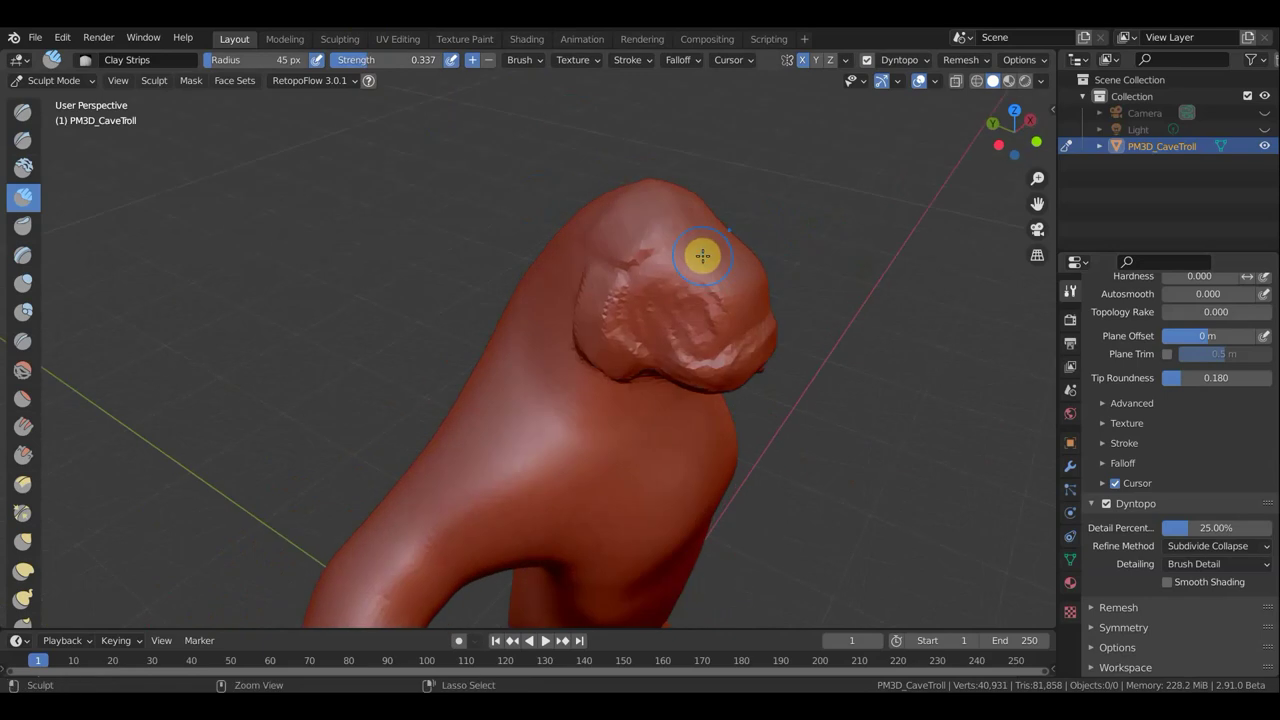
mouse_move(680, 268)
left_mouse_down()
mouse_move(694, 257)
mouse_move(687, 270)
left_mouse_up()
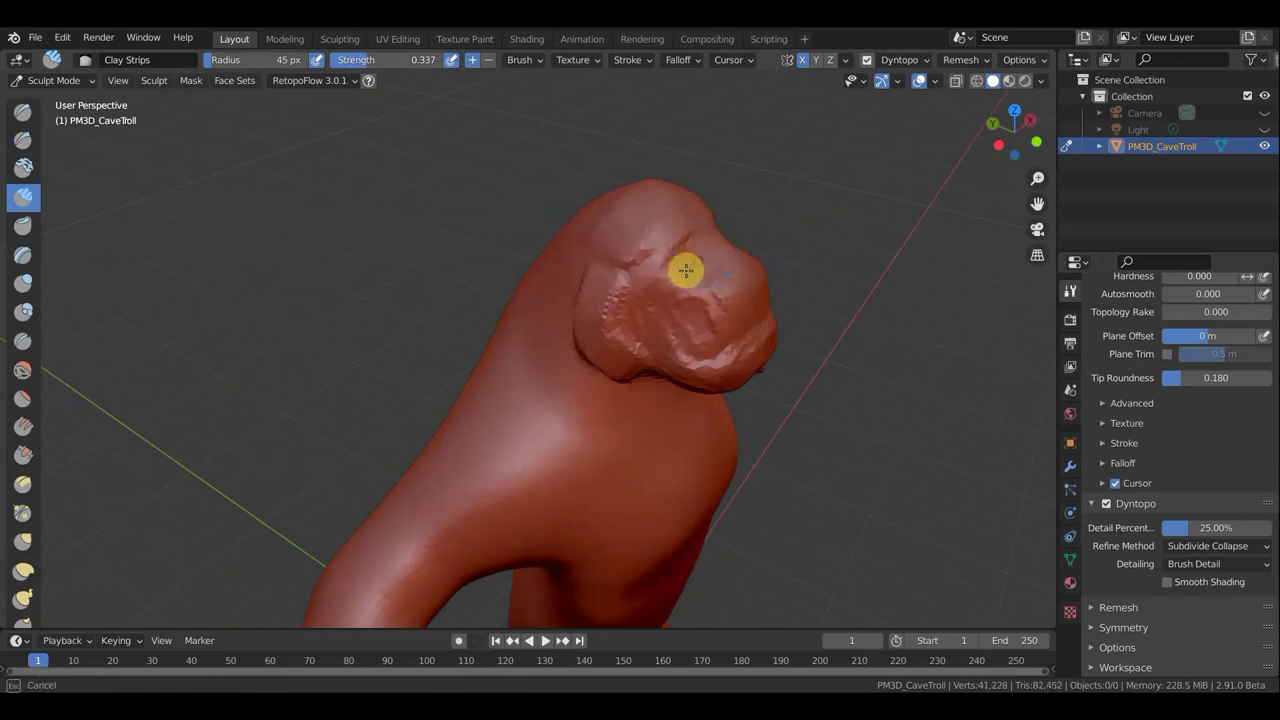
mouse_move(786, 257)
middle_mouse_down()
mouse_move(654, 209)
mouse_move(544, 148)
mouse_move(643, 143)
mouse_move(651, 94)
mouse_move(656, 110)
middle_mouse_up()
left_click_drag(718, 286, 674, 294, "ctrl")
mouse_move(666, 354)
middle_mouse_down()
mouse_move(543, 360)
mouse_move(571, 370)
mouse_move(560, 366)
mouse_move(863, 349)
mouse_move(520, 331)
middle_mouse_up()
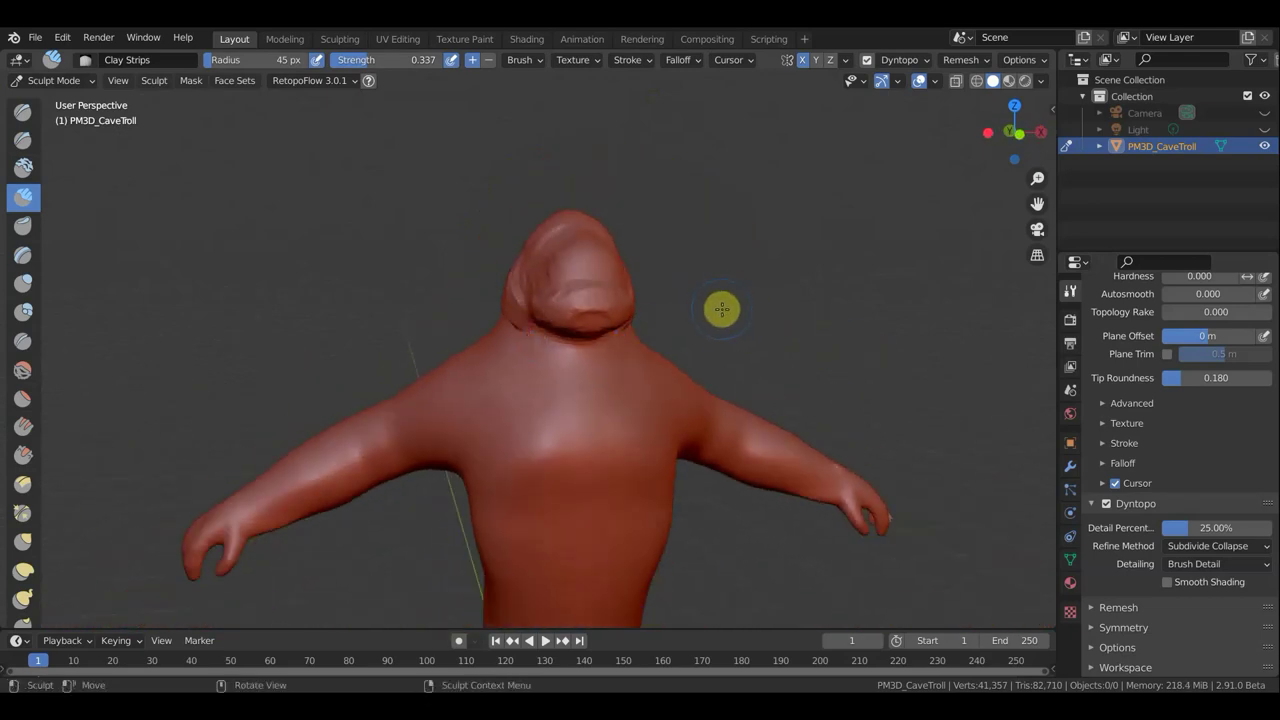
key("KP_1")
scroll(717, 300, "up", 1)
scroll(723, 297, "up", 1)
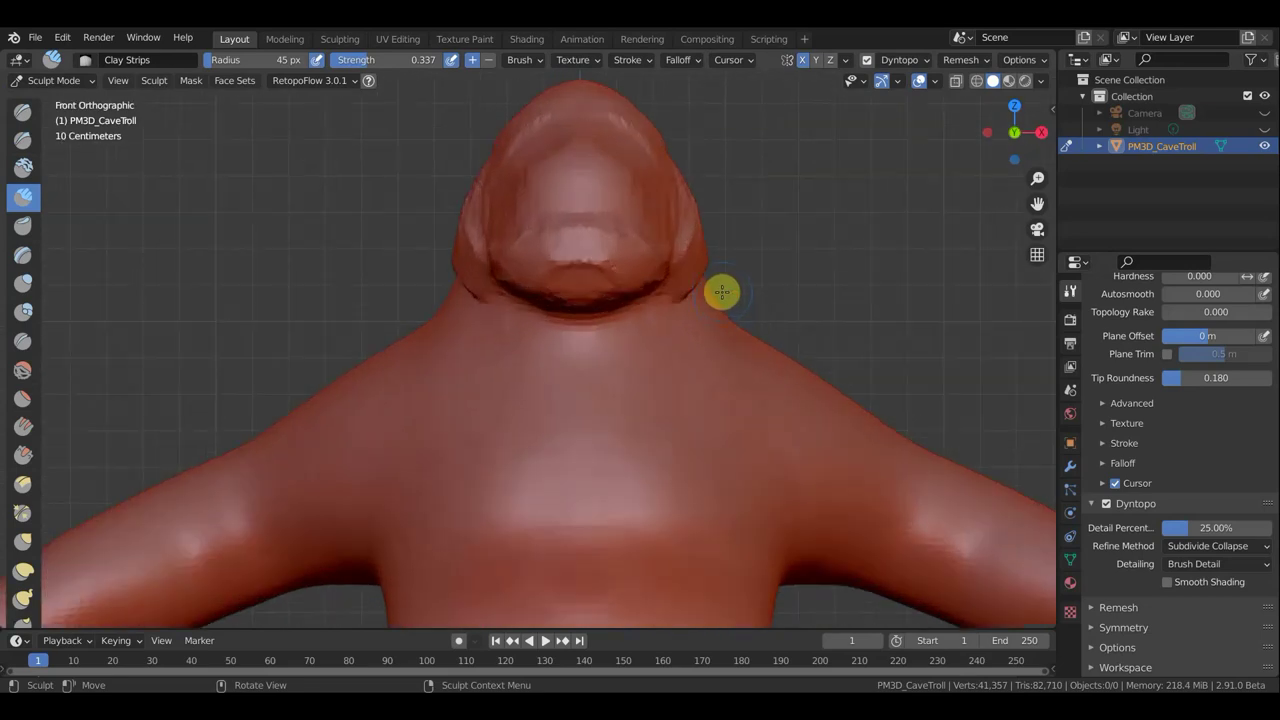
scroll(722, 278, "up", 1)
middle_click_drag(751, 337, 766, 477, "shift")
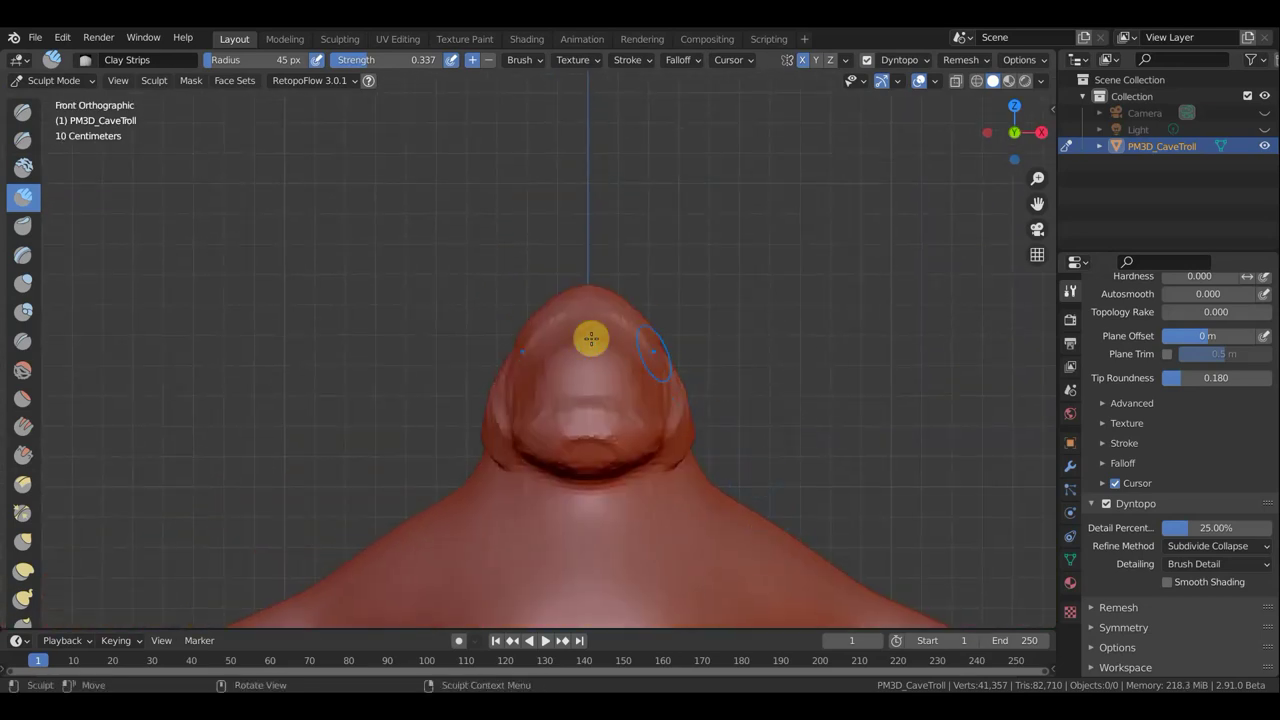
middle_click_drag(576, 340, 826, 354)
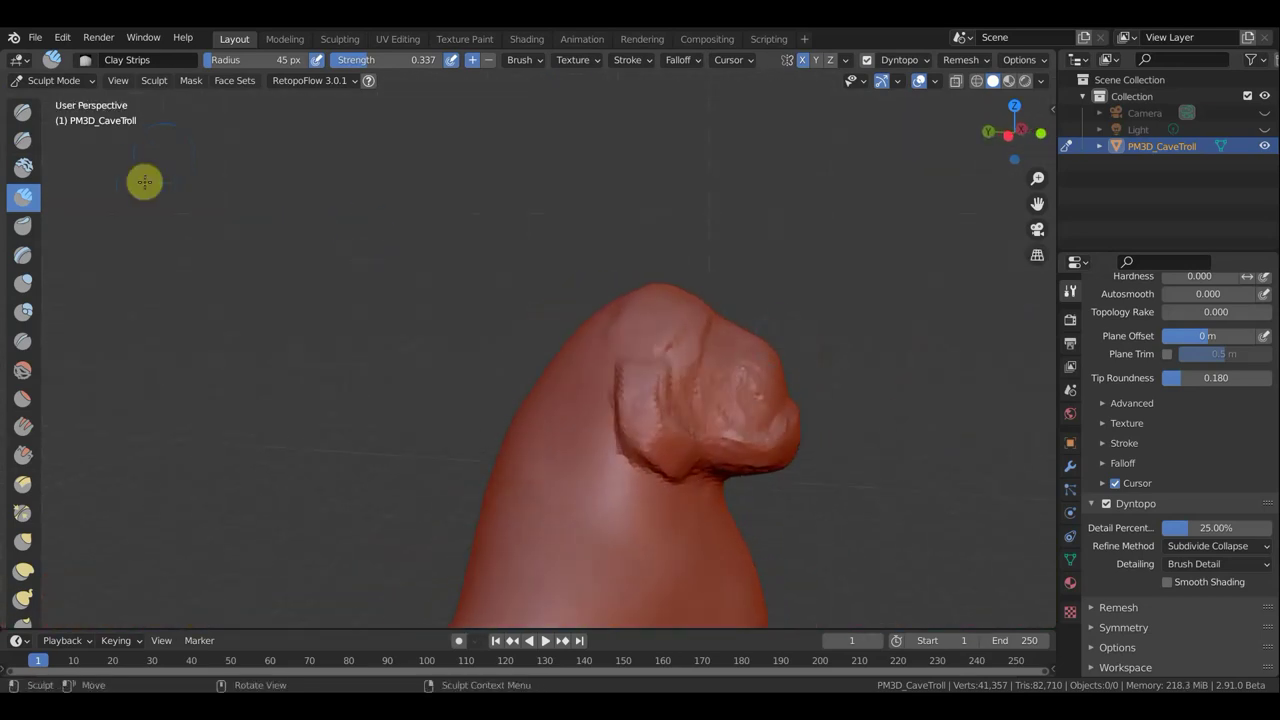
Step: Use a 91 px Grab brush to pull up the head's top and reshape both sides
left_click(27, 544)
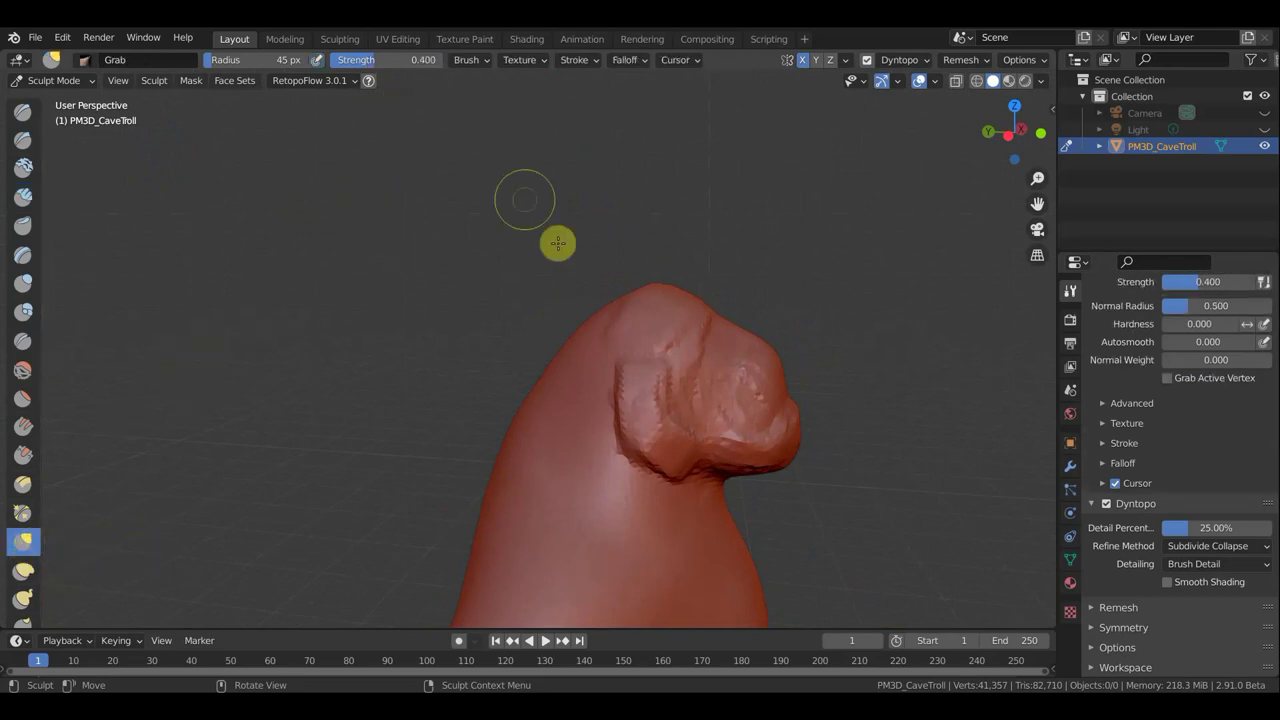
key("f")
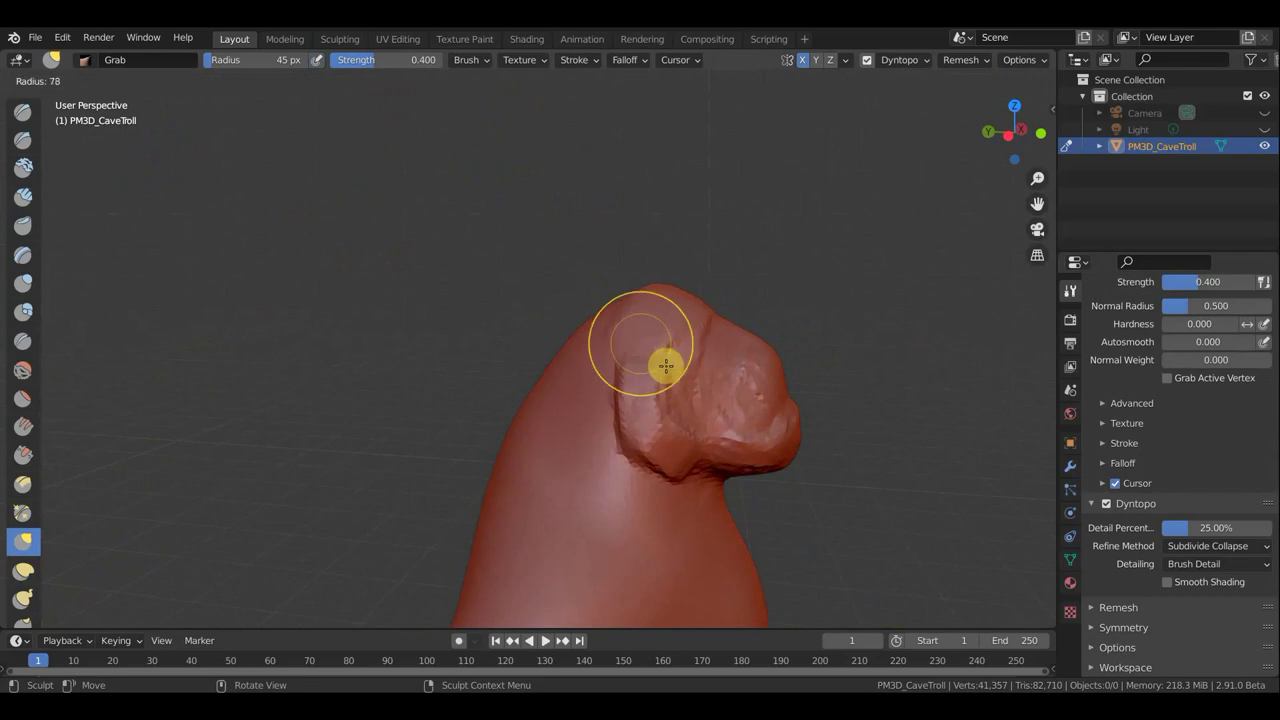
left_click(666, 368)
left_click_drag(651, 326, 660, 298)
middle_click_drag(734, 291, 517, 291)
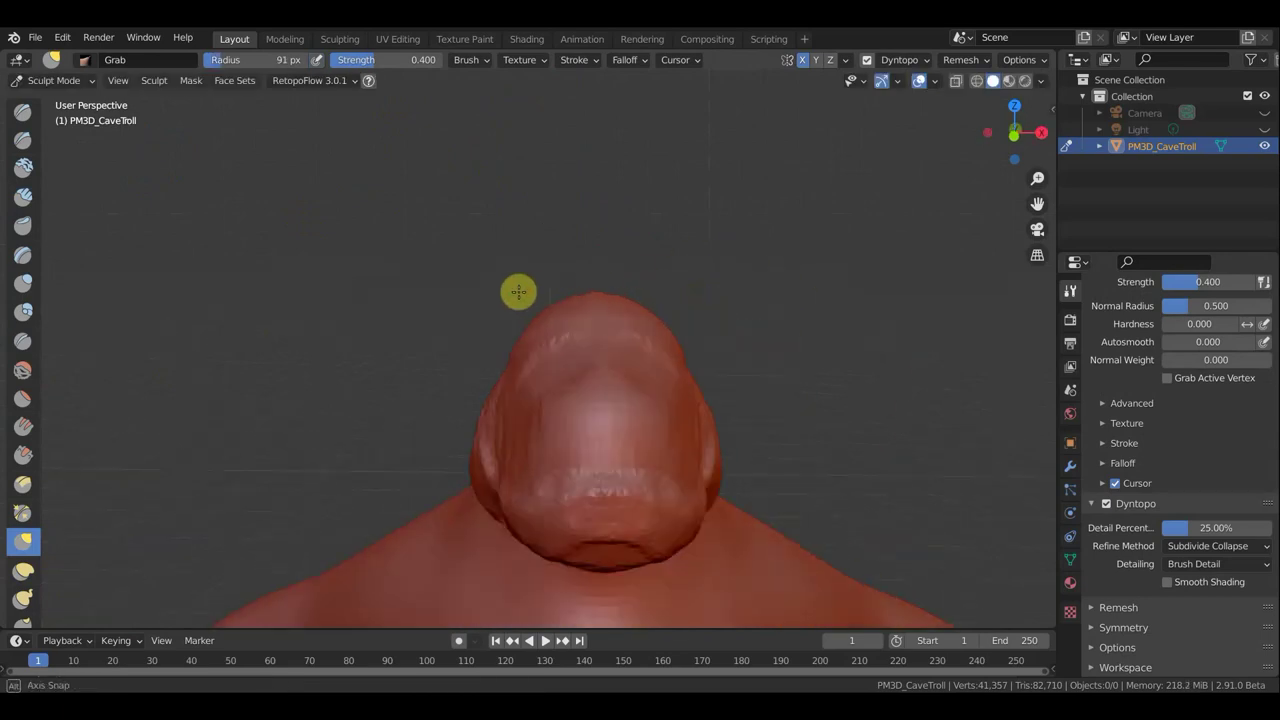
left_click_drag(566, 302, 565, 280)
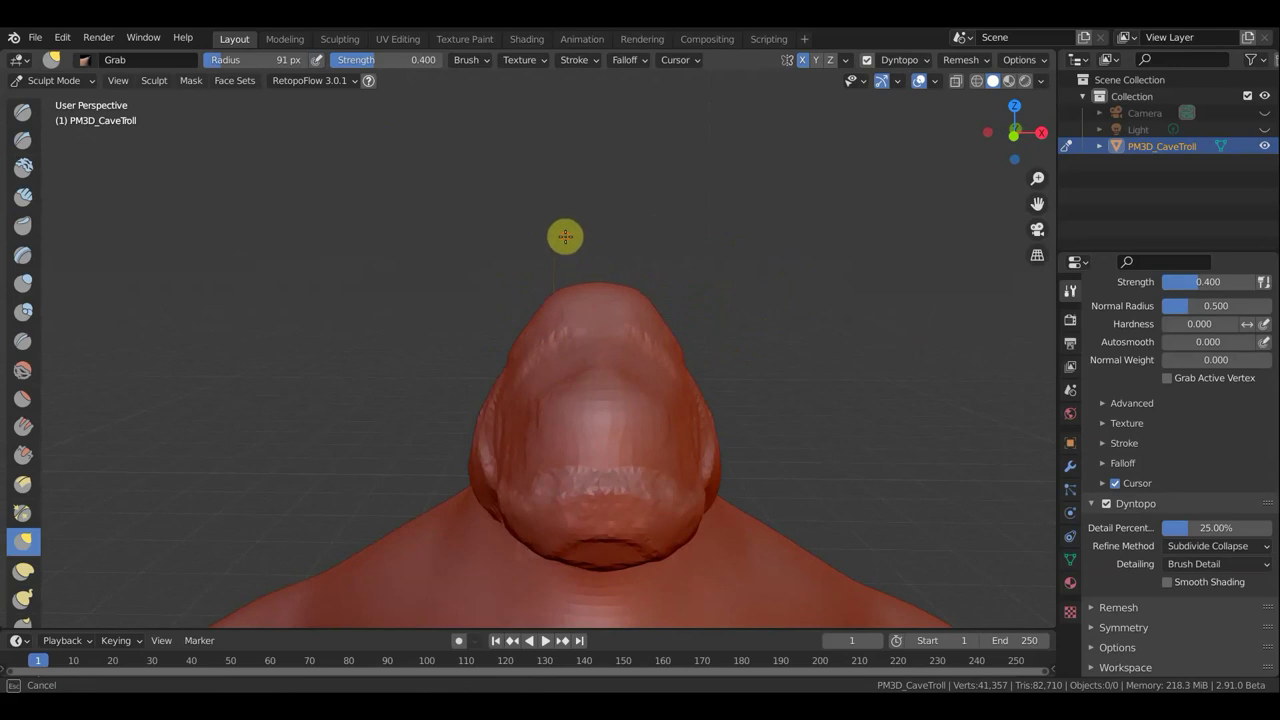
left_click_drag(565, 236, 565, 236)
left_click_drag(700, 386, 700, 390)
left_click_drag(492, 405, 490, 416)
Step: Pull the jaw edge and chin into a smoother, jutting lower-head outline
mouse_move(811, 420)
middle_mouse_down()
mouse_move(611, 426)
mouse_move(620, 409)
middle_mouse_up()
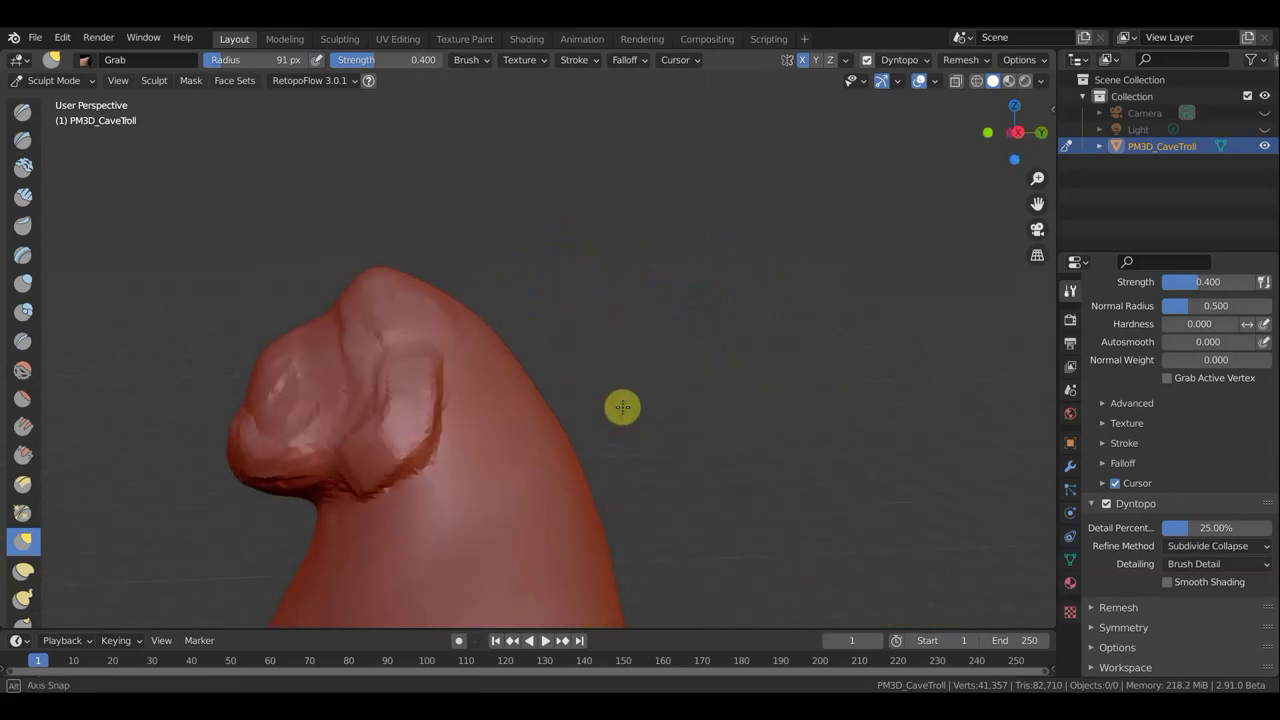
mouse_move(345, 472)
left_mouse_down()
mouse_move(412, 435)
mouse_move(451, 449)
mouse_move(400, 494)
mouse_move(300, 403)
left_mouse_up()
middle_click_drag(503, 375, 817, 374)
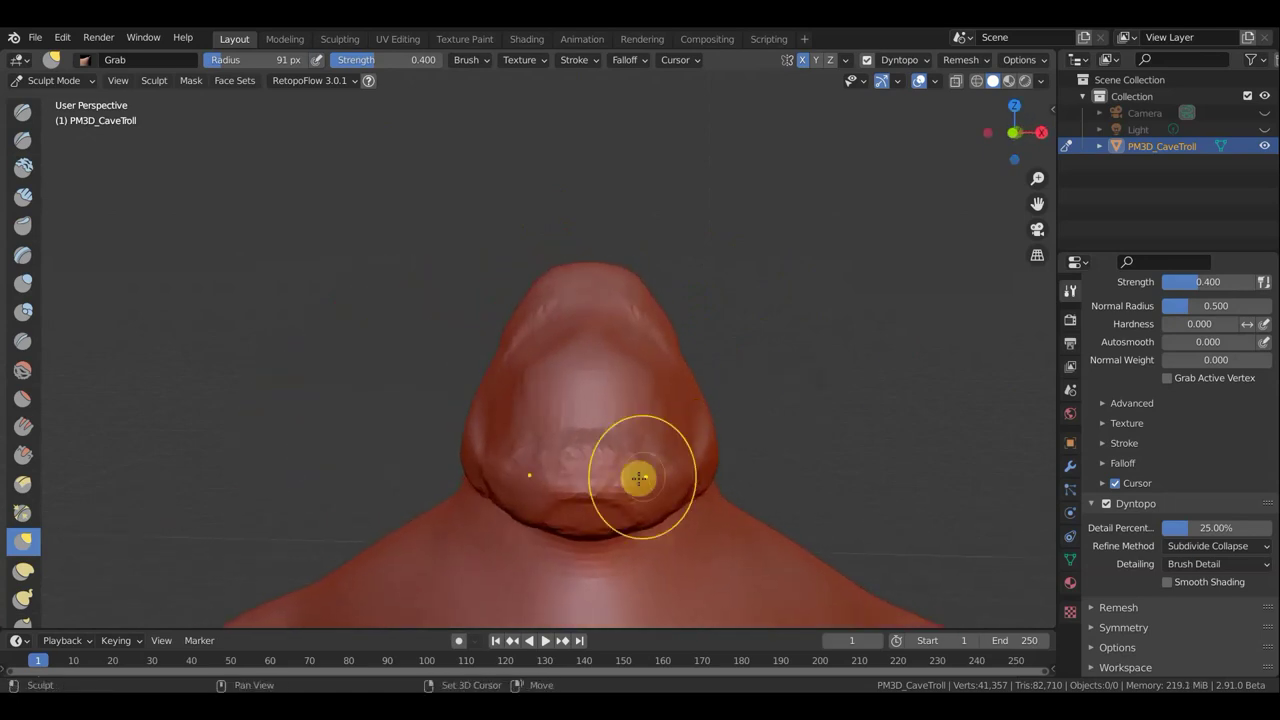
left_click_drag(609, 466, 540, 483, "shift")
mouse_move(668, 438)
middle_mouse_down()
mouse_move(700, 471)
mouse_move(636, 460)
mouse_move(651, 457)
middle_mouse_up()
left_click_drag(651, 449, 543, 437)
Step: Pull the troll's torso into shape, then return to the Draw brush
mouse_move(543, 437)
middle_mouse_down()
mouse_move(343, 451)
mouse_move(266, 423)
mouse_move(381, 418)
mouse_move(437, 431)
mouse_move(450, 420)
middle_mouse_up()
mouse_move(471, 380)
left_mouse_down()
mouse_move(450, 370)
mouse_move(466, 368)
left_mouse_up()
mouse_move(466, 368)
middle_mouse_down()
mouse_move(714, 389)
mouse_move(897, 386)
mouse_move(771, 414)
mouse_move(772, 286)
mouse_move(746, 169)
mouse_move(743, 220)
middle_mouse_up()
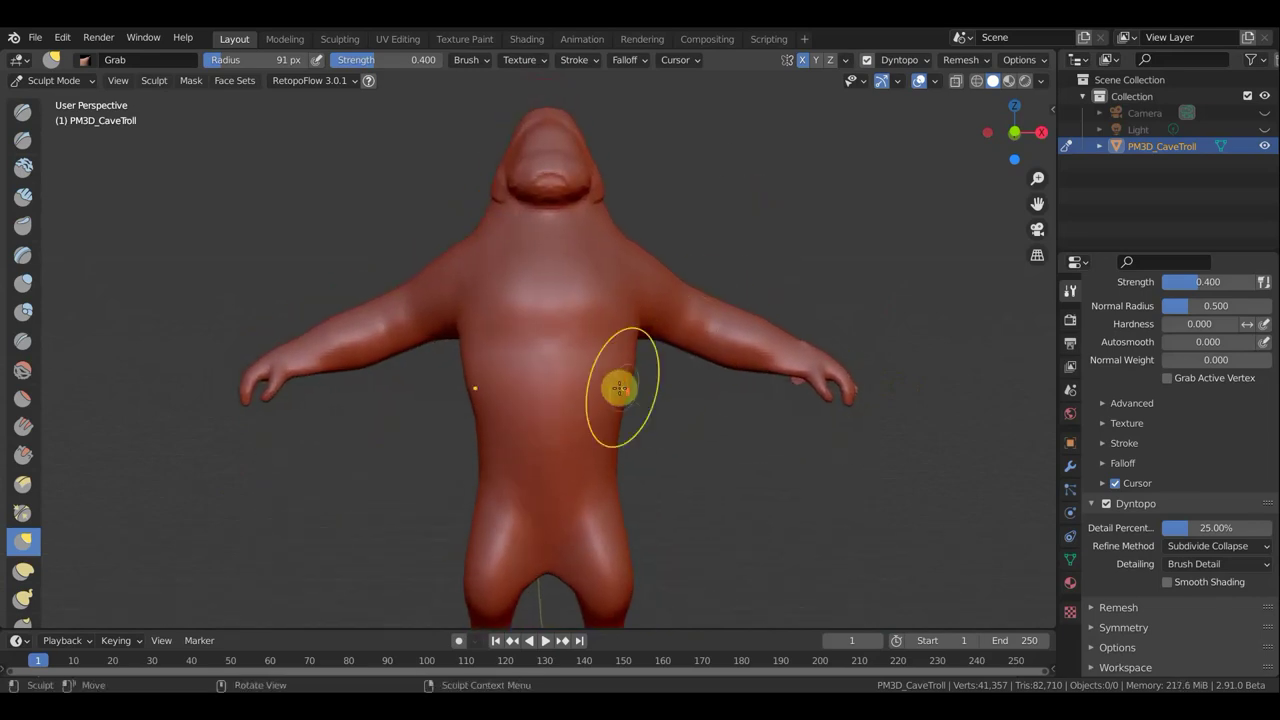
scroll(619, 388, "up", 2)
left_click(22, 111)
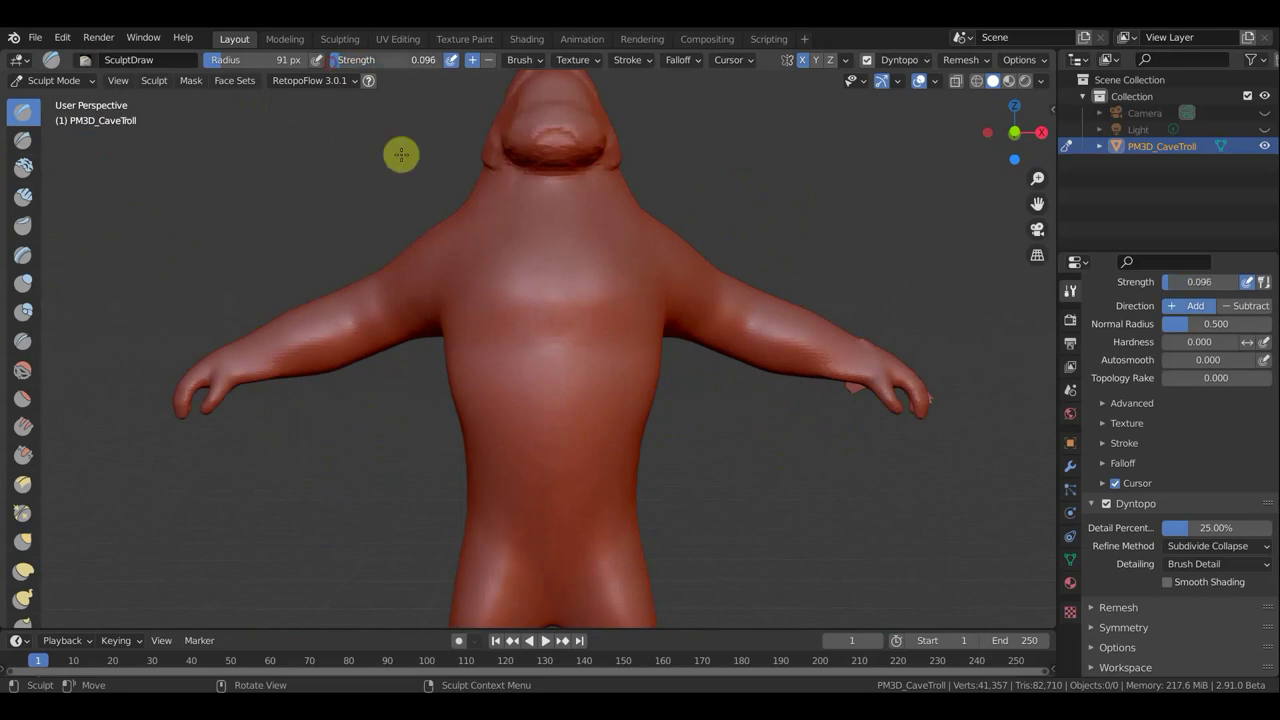
Step: Shrink the Draw brush to 19 px and raise its strength, testing it on the chest
key("f")
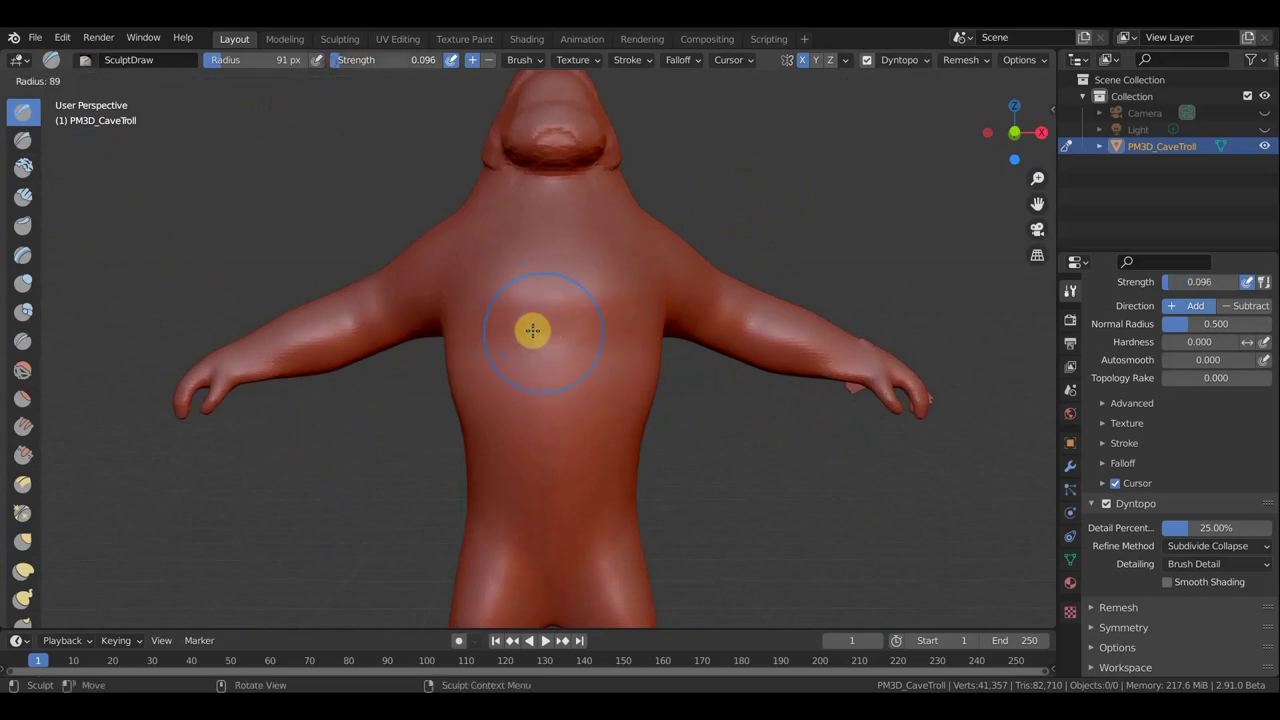
left_click(493, 291)
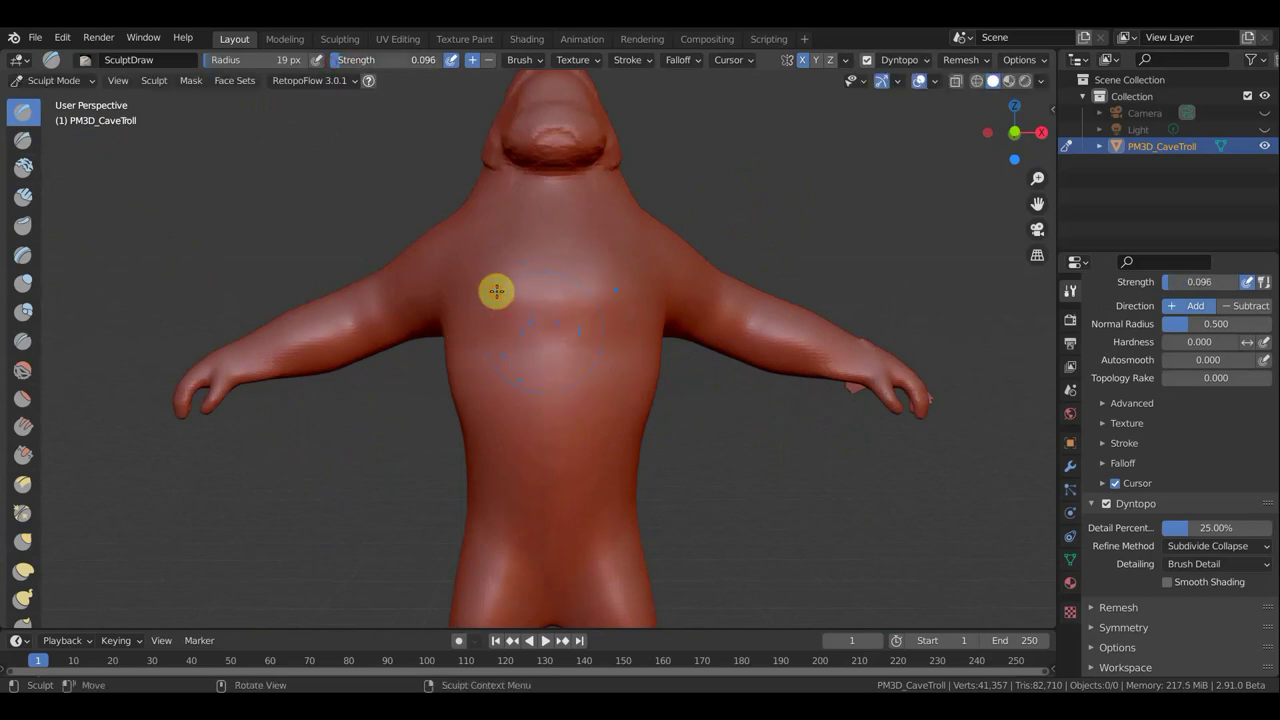
left_click_drag(571, 363, 550, 352)
left_click(340, 65)
left_click_drag(340, 65, 345, 65)
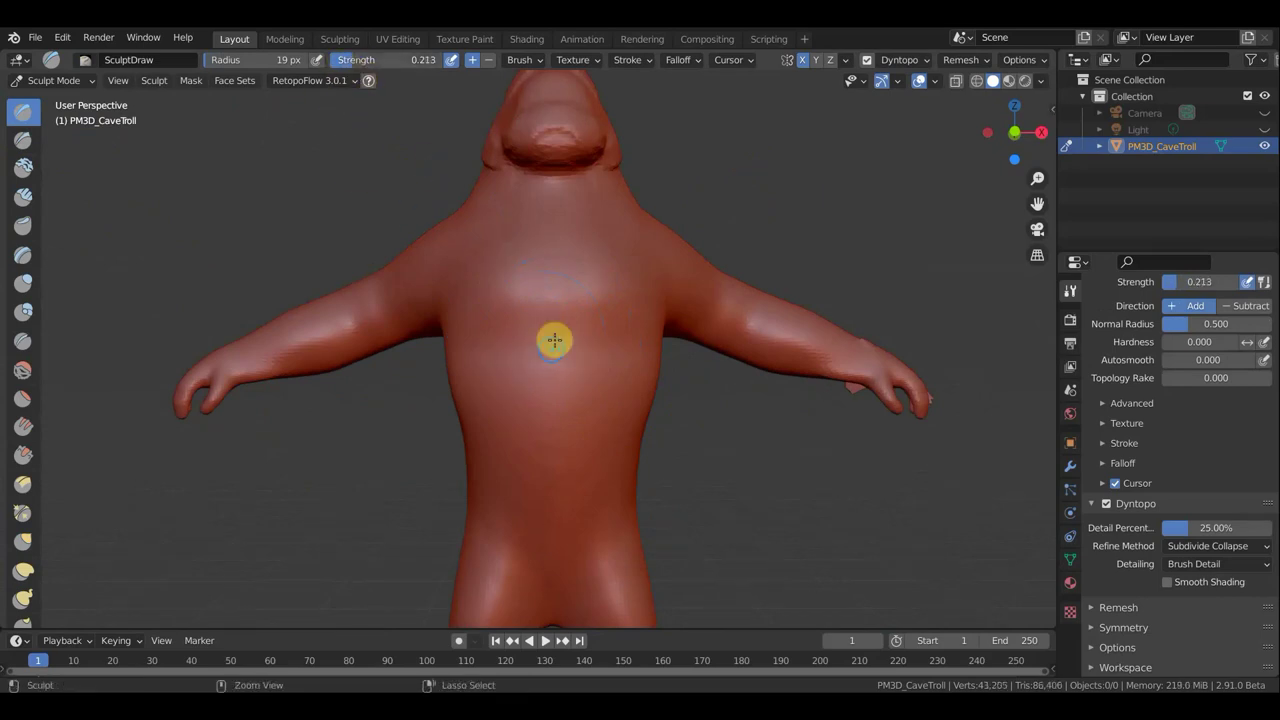
Step: Carve the V-shaped collarbone line and a curved groove across the upper abdomen
left_click_drag(557, 232, 549, 242)
mouse_move(524, 283)
left_mouse_down()
mouse_move(546, 243)
mouse_move(497, 300)
mouse_move(422, 133)
left_mouse_up()
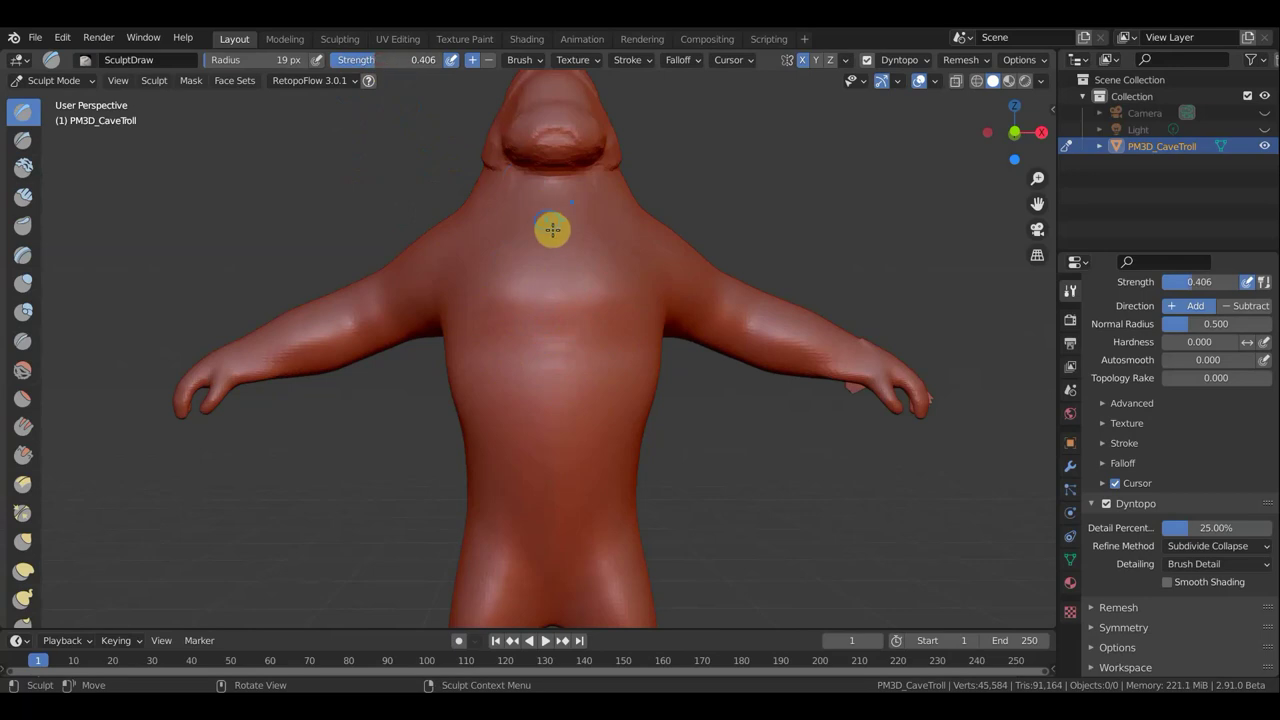
mouse_move(559, 223)
left_mouse_down()
mouse_move(491, 303)
mouse_move(460, 297)
mouse_move(551, 320)
mouse_move(541, 314)
mouse_move(557, 354)
left_mouse_up()
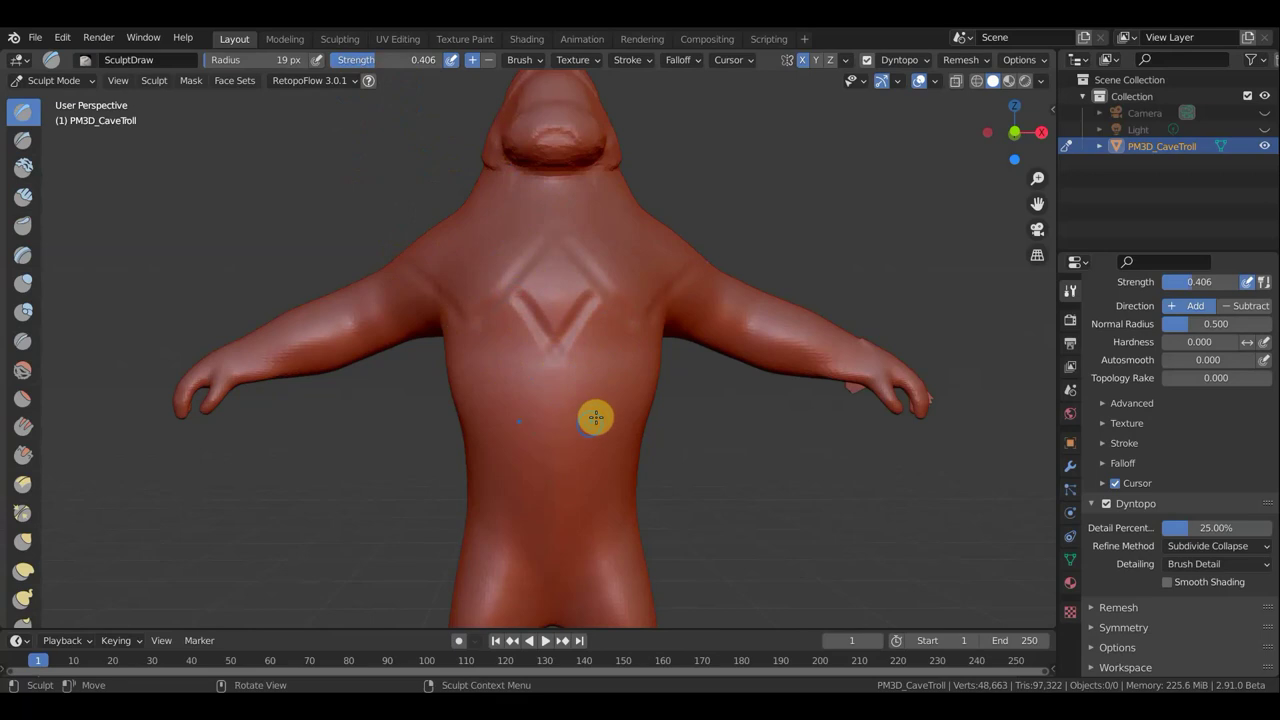
mouse_move(598, 395)
left_mouse_down()
mouse_move(534, 405)
mouse_move(500, 436)
left_mouse_up()
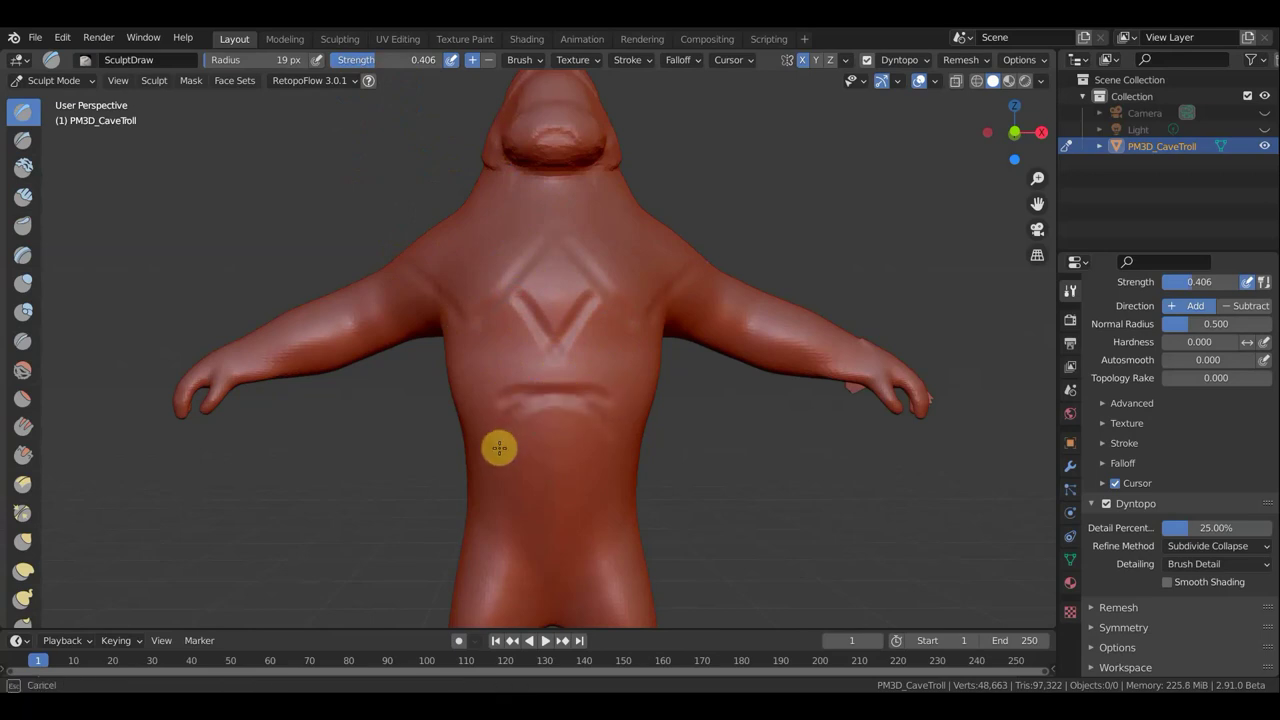
Step: Carve grooves along the torso's side and a line down the left shoulder
mouse_move(806, 449)
middle_mouse_down()
mouse_move(854, 531)
mouse_move(854, 450)
mouse_move(688, 380)
middle_mouse_up()
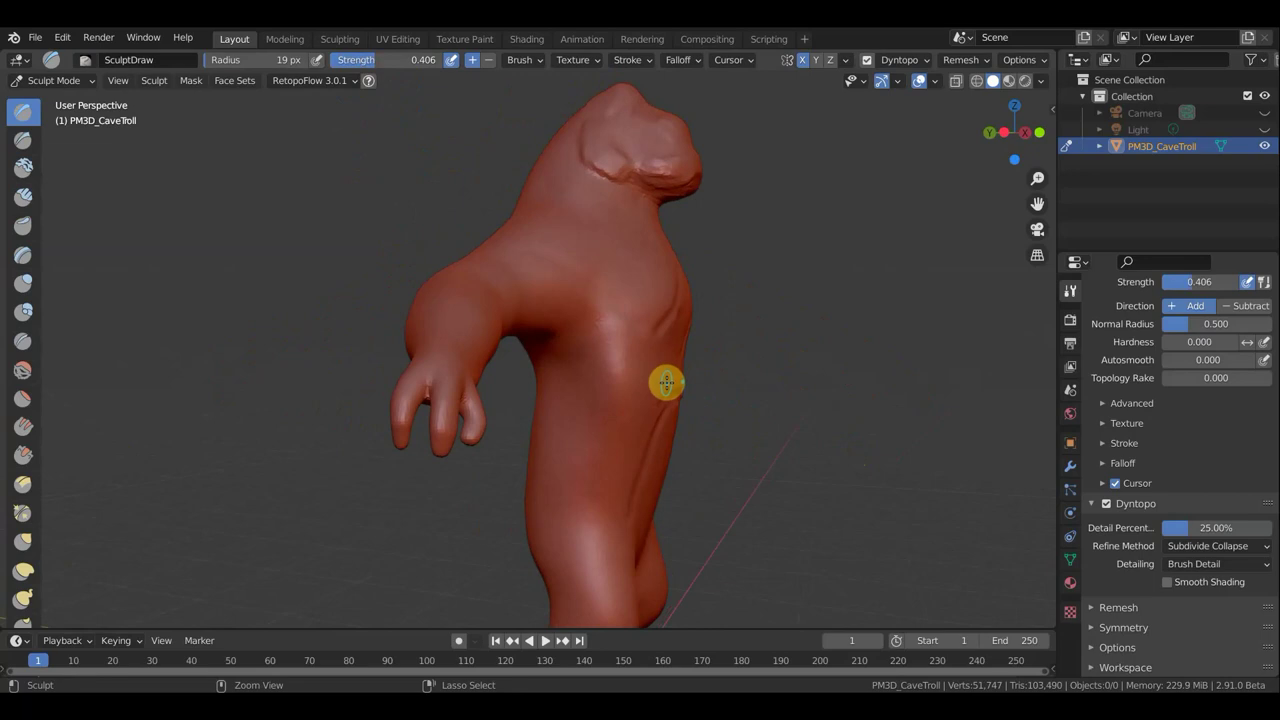
left_click_drag(666, 393, 609, 443)
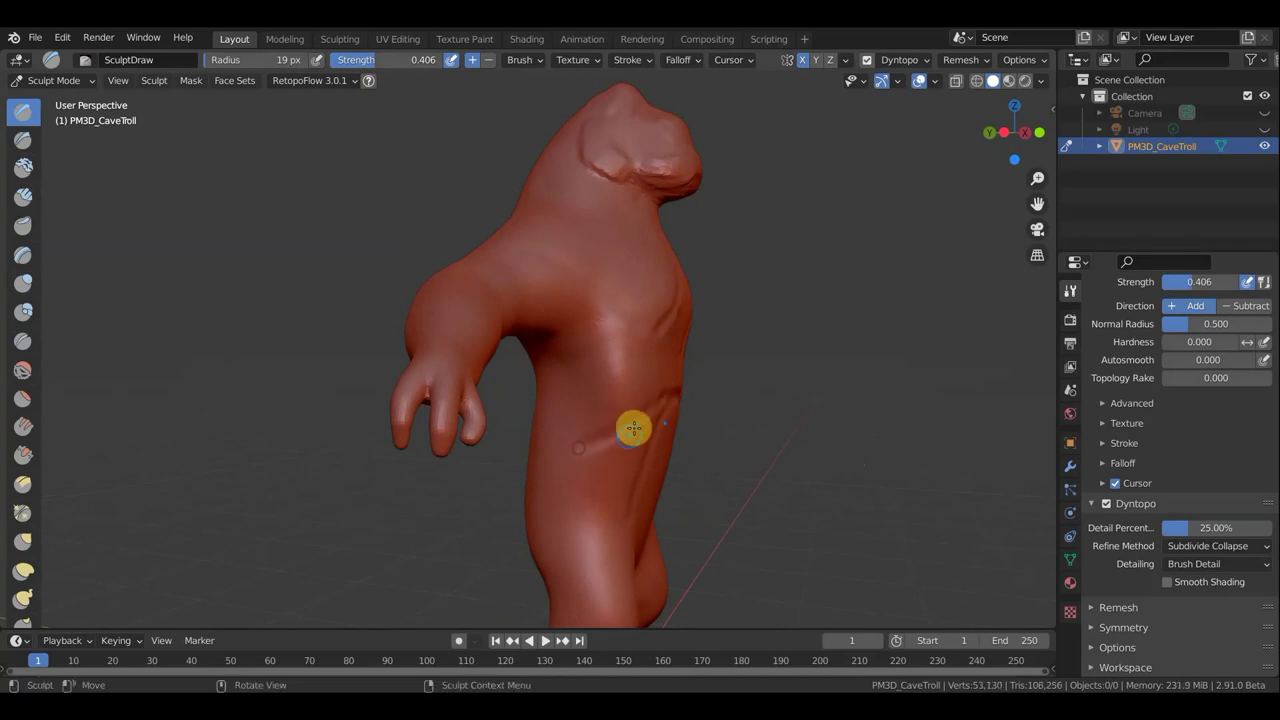
mouse_move(557, 343)
left_mouse_down()
mouse_move(563, 406)
mouse_move(611, 383)
left_mouse_up()
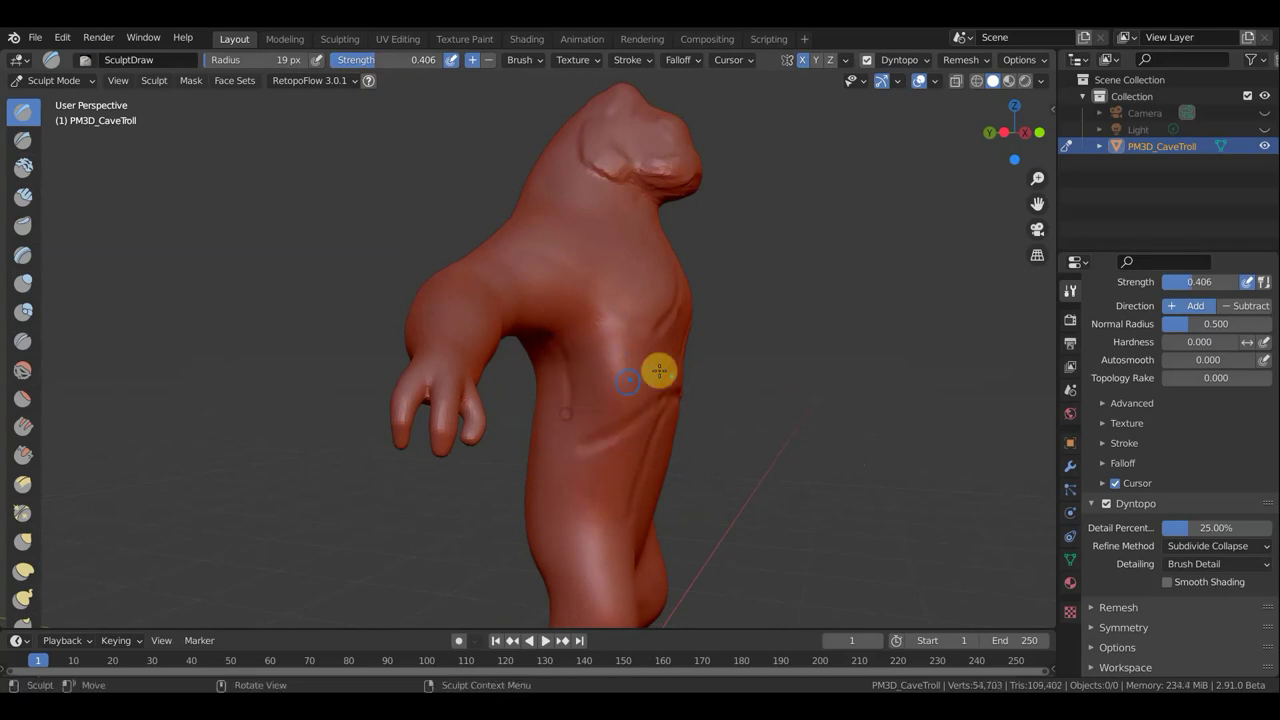
middle_click_drag(577, 383, 518, 376)
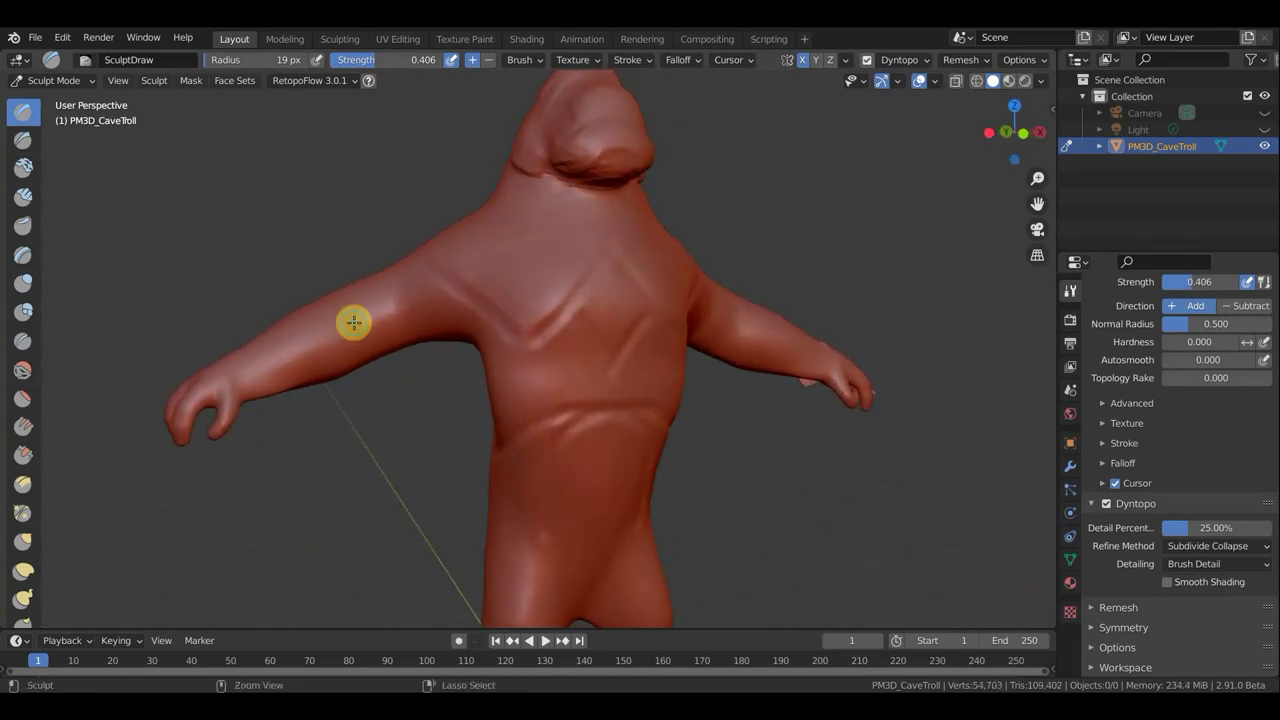
left_click_drag(353, 287, 403, 377)
mouse_move(797, 417)
middle_mouse_down()
mouse_move(771, 449)
mouse_move(723, 360)
mouse_move(746, 217)
mouse_move(807, 235)
mouse_move(449, 626)
middle_mouse_up()
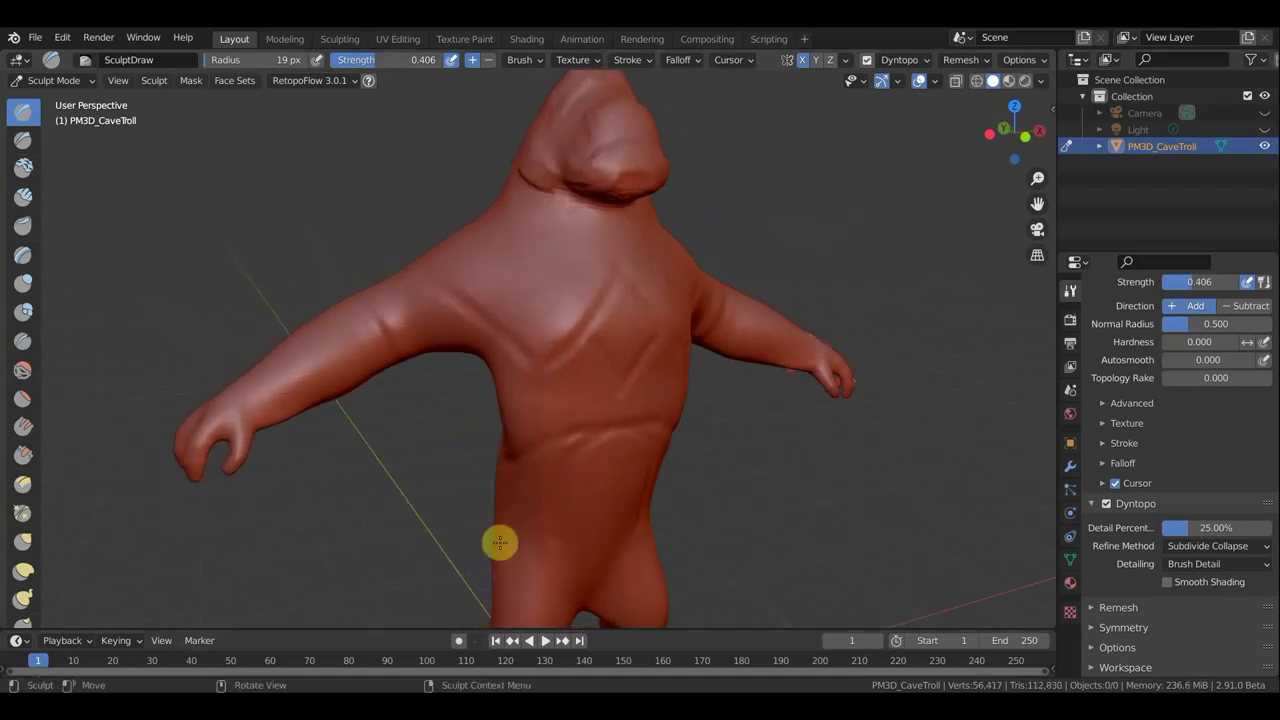
Step: Sculpt ridges along the neck, across the chest and on the lower belly
mouse_move(866, 197)
middle_mouse_down()
mouse_move(941, 211)
mouse_move(579, 181)
middle_mouse_up()
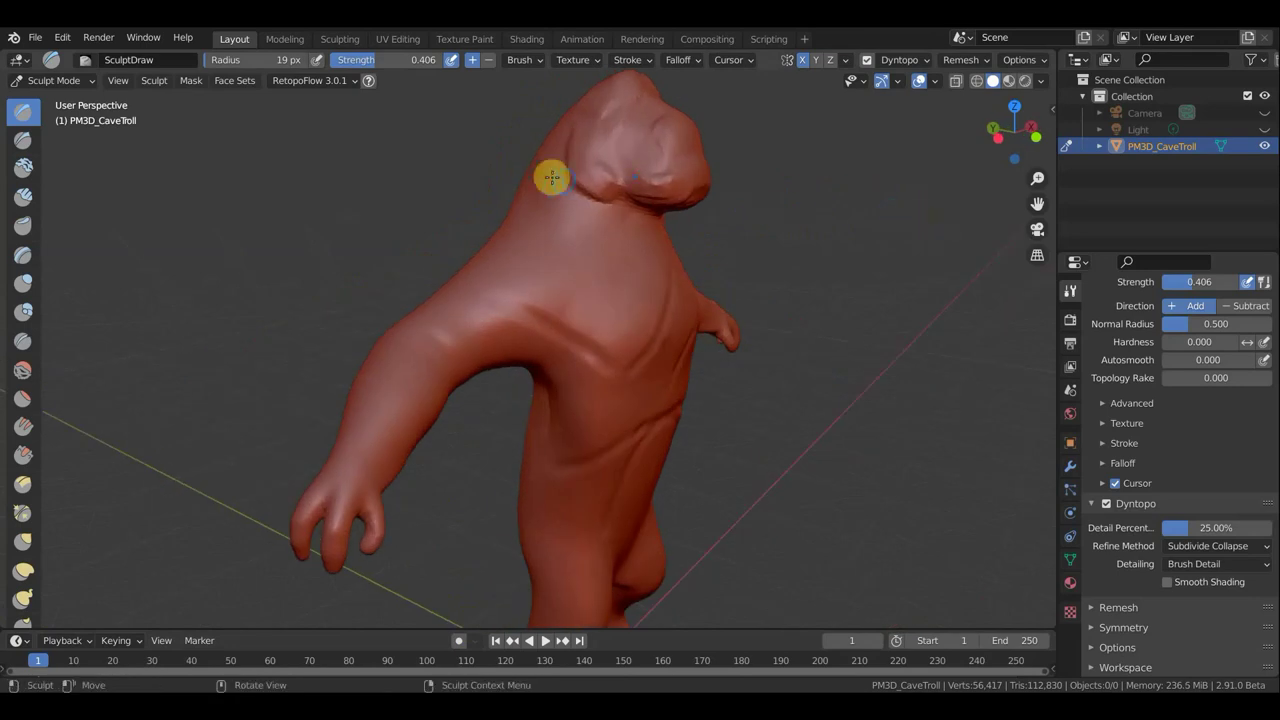
left_click_drag(567, 168, 608, 234)
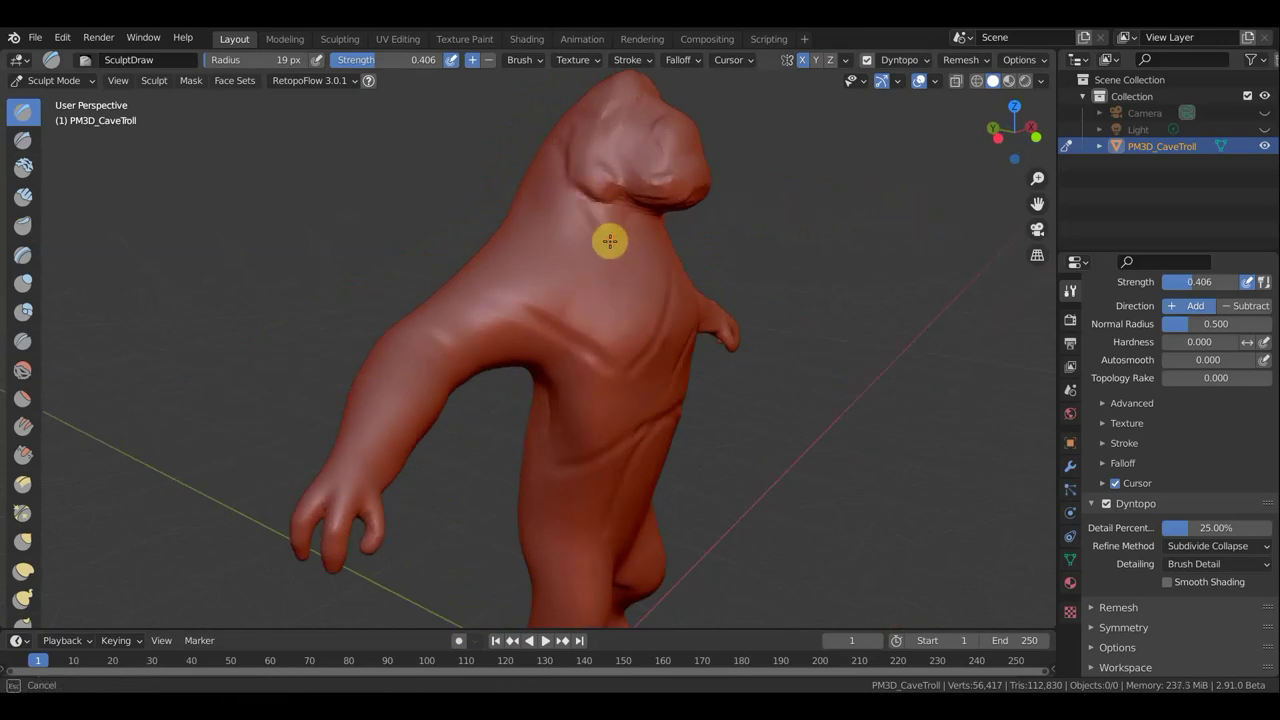
left_click_drag(567, 184, 623, 254)
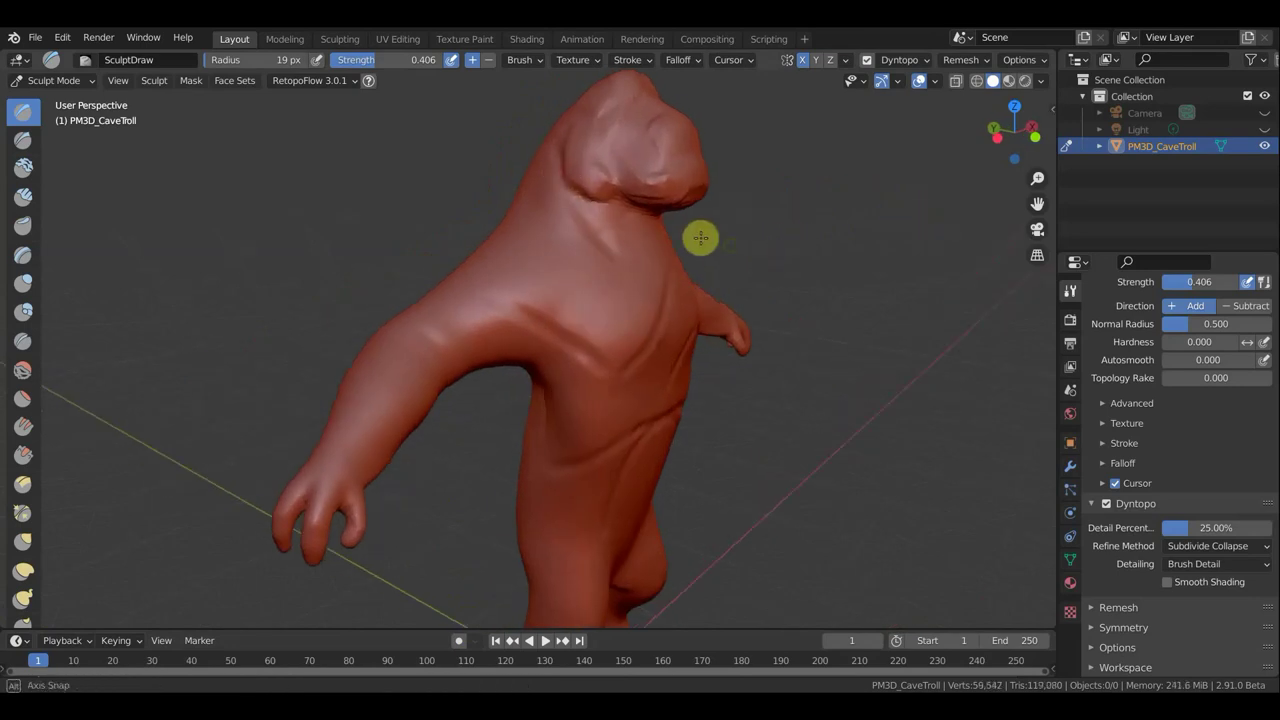
middle_click_drag(723, 249, 657, 240)
mouse_move(606, 257)
left_mouse_down()
mouse_move(494, 237)
mouse_move(496, 225)
mouse_move(520, 251)
mouse_move(609, 286)
mouse_move(546, 257)
mouse_move(590, 281)
mouse_move(619, 268)
left_mouse_up()
mouse_move(557, 218)
left_mouse_down()
mouse_move(574, 243)
mouse_move(563, 220)
left_mouse_up()
mouse_move(737, 234)
middle_mouse_down()
mouse_move(627, 213)
mouse_move(437, 214)
mouse_move(385, 192)
middle_mouse_up()
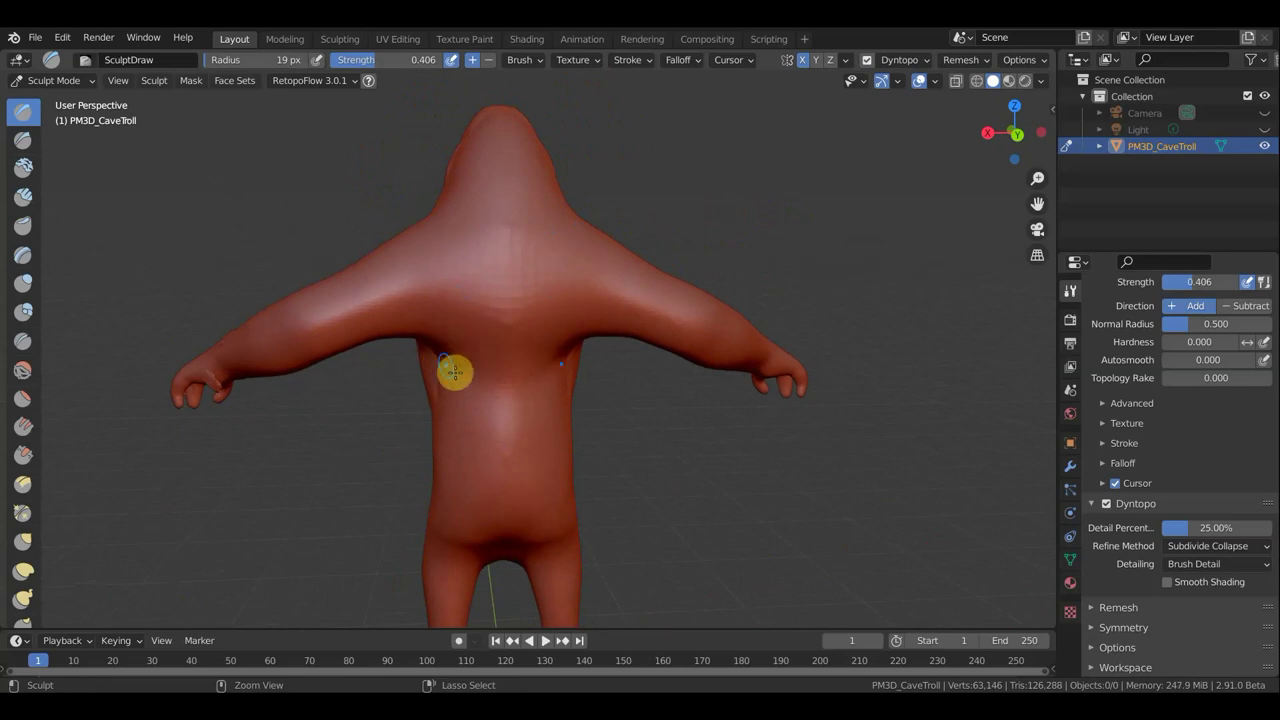
mouse_move(509, 520)
left_mouse_down()
mouse_move(503, 543)
mouse_move(506, 504)
mouse_move(486, 457)
mouse_move(449, 451)
left_mouse_up()
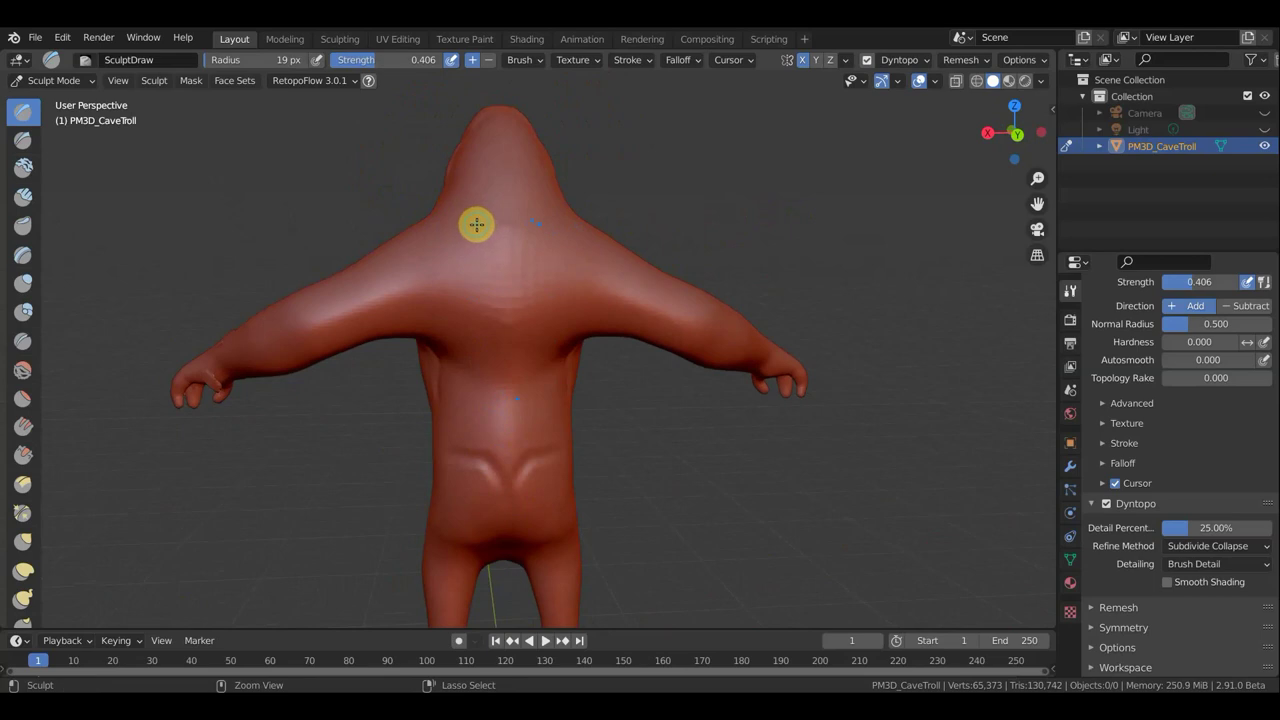
Step: Add ridges across the upper back and shoulder, viewing the troll from behind
mouse_move(456, 240)
left_mouse_down()
mouse_move(412, 273)
mouse_move(469, 271)
mouse_move(508, 405)
left_mouse_up()
mouse_move(649, 403)
middle_mouse_down()
mouse_move(540, 426)
mouse_move(637, 295)
middle_mouse_up()
mouse_move(662, 280)
left_mouse_down()
mouse_move(594, 294)
mouse_move(623, 314)
mouse_move(609, 294)
mouse_move(578, 306)
left_mouse_up()
mouse_move(757, 277)
middle_mouse_down()
mouse_move(840, 240)
mouse_move(897, 260)
mouse_move(829, 288)
mouse_move(517, 274)
mouse_move(647, 304)
middle_mouse_up()
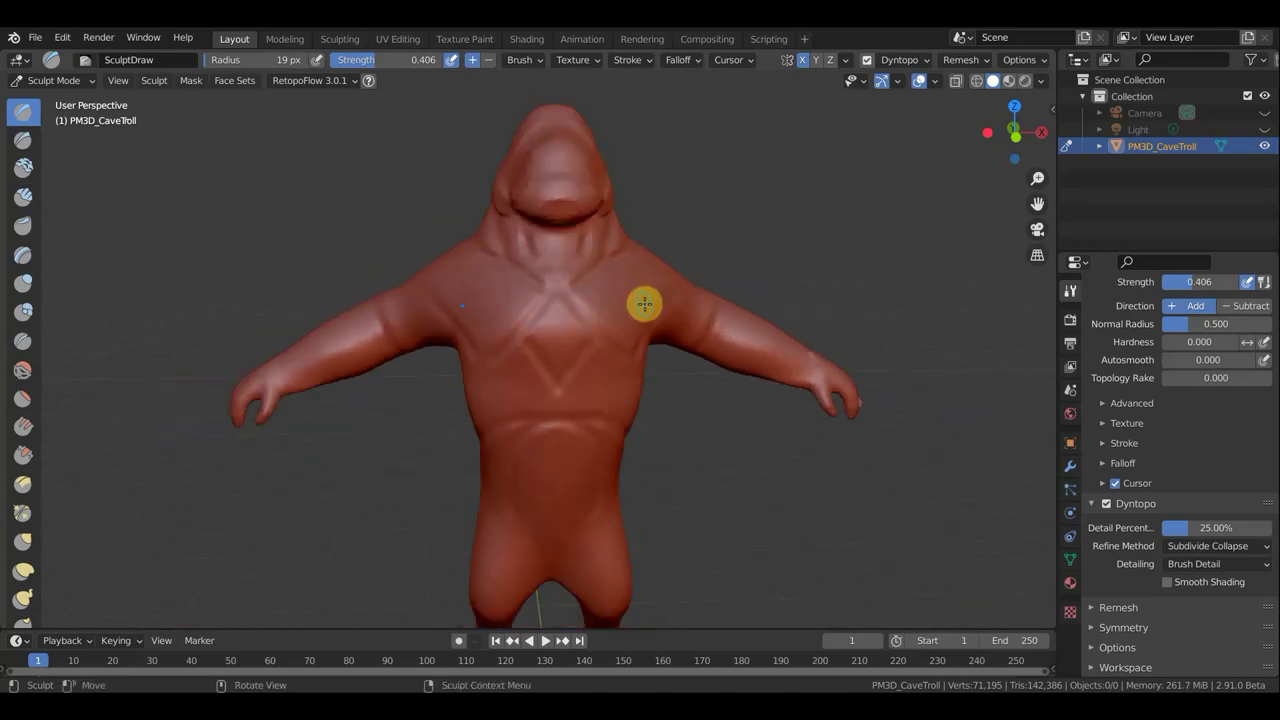
Step: Switch to a 50 px Clay Strips brush and lay a first strip across the chest
left_click(24, 200)
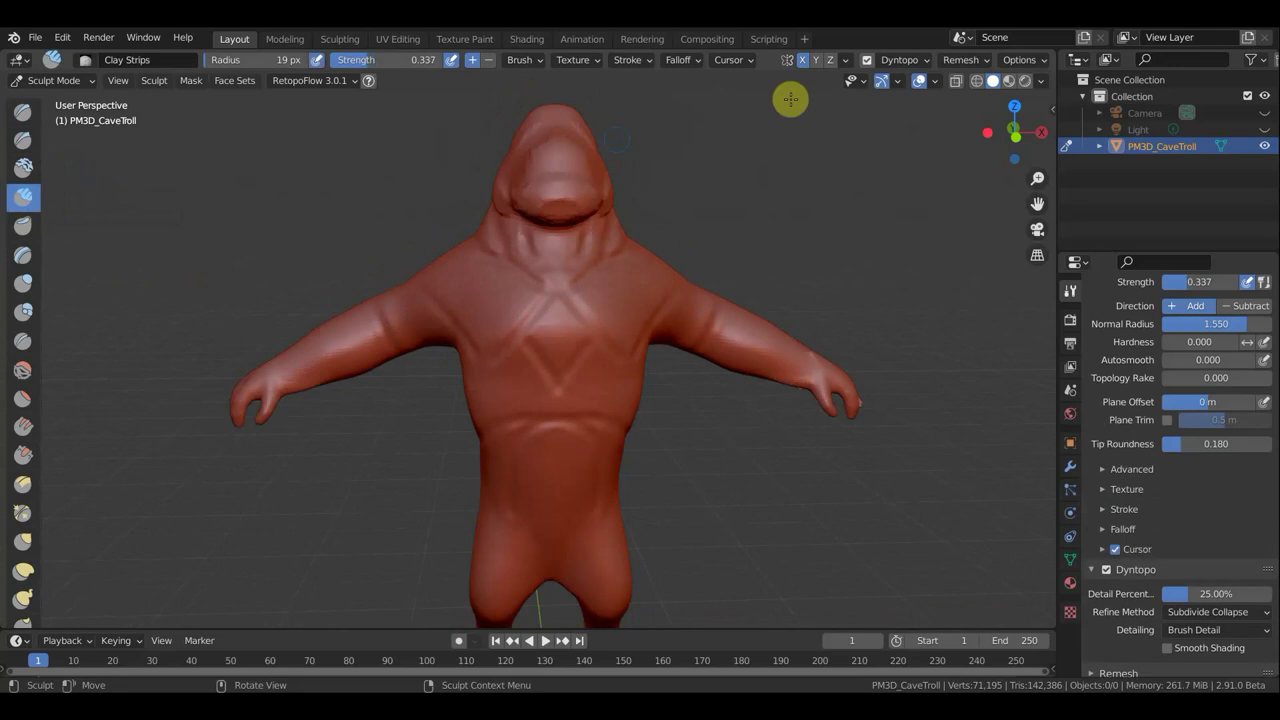
key("f")
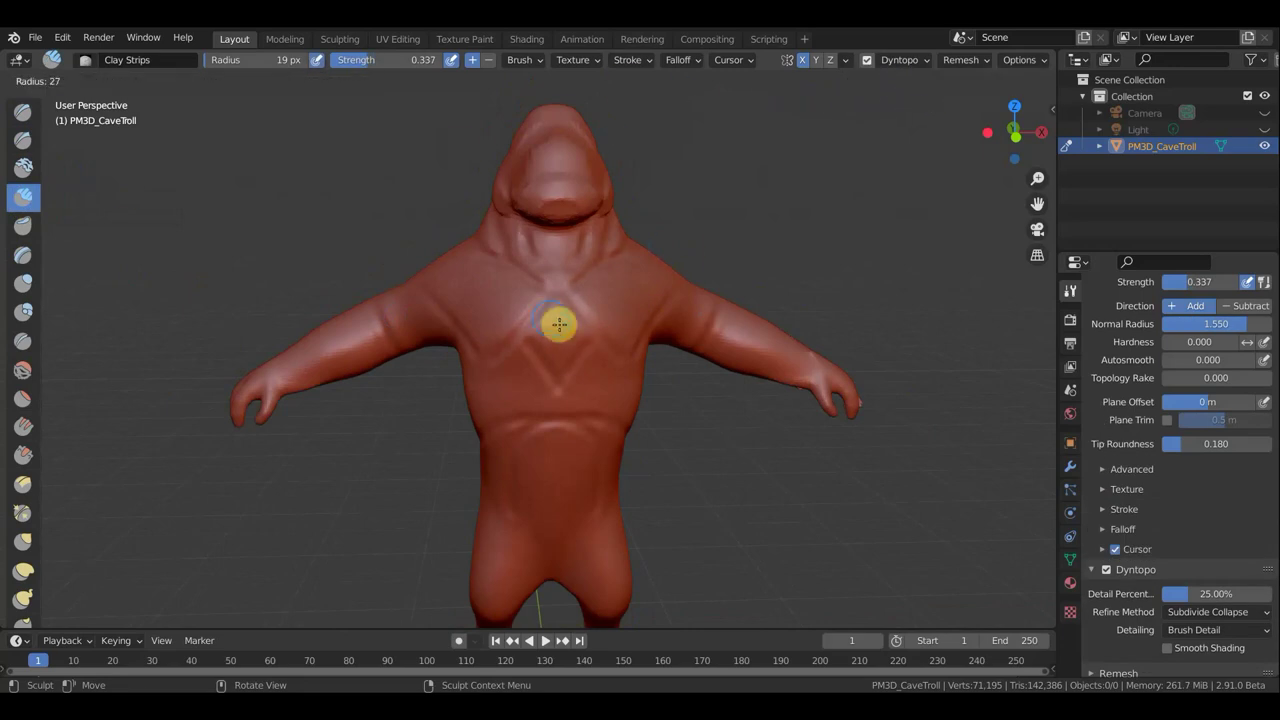
left_click(570, 328)
mouse_move(543, 309)
left_mouse_down()
mouse_move(484, 316)
mouse_move(451, 289)
mouse_move(440, 249)
left_mouse_up()
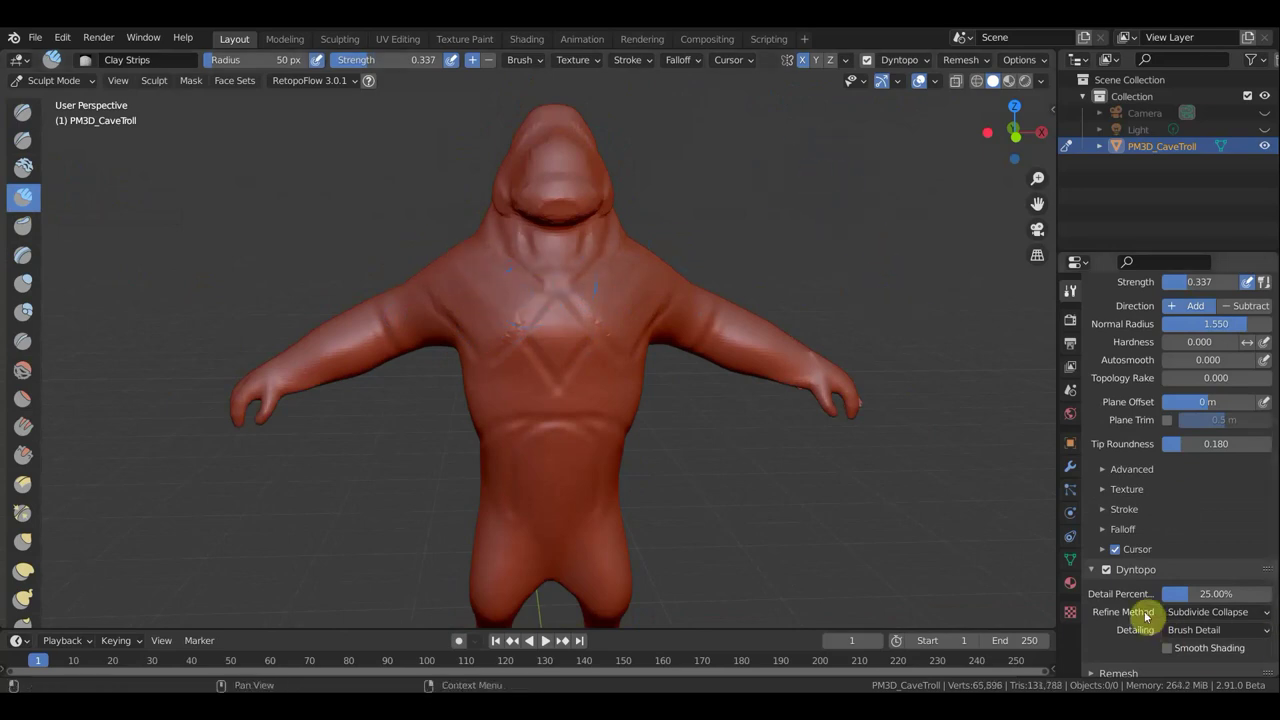
Step: Layer further clay-strip ridges across the chest from rotated views
scroll(780, 255, "up", 1)
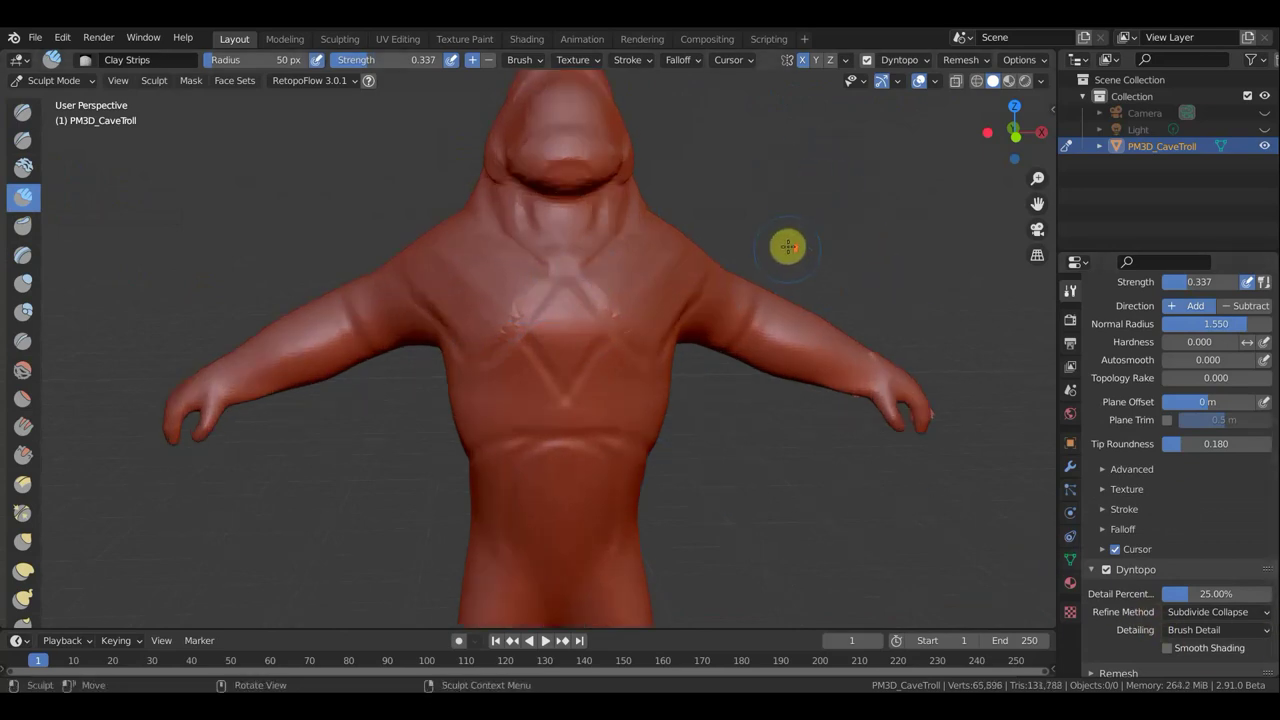
scroll(765, 250, "up", 2)
mouse_move(760, 250)
middle_mouse_down()
mouse_move(683, 283)
mouse_move(683, 254)
mouse_move(566, 330)
middle_mouse_up()
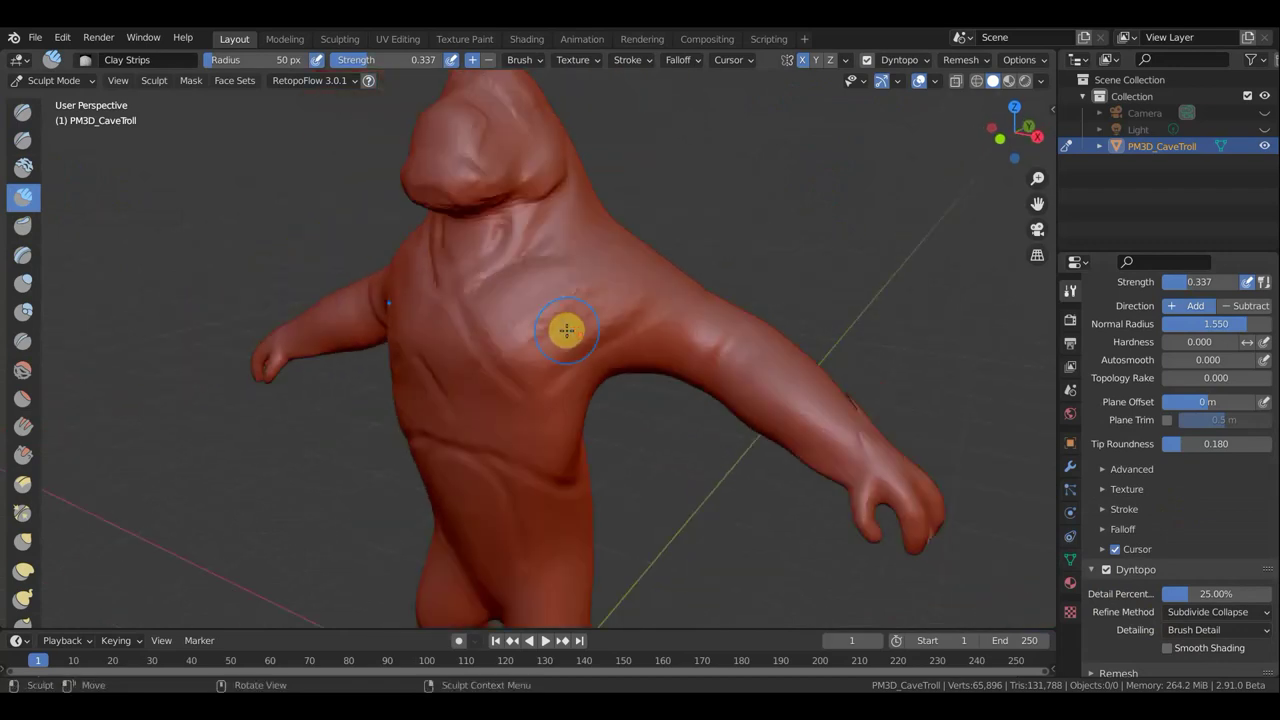
mouse_move(519, 357)
left_mouse_down()
mouse_move(634, 286)
mouse_move(534, 340)
mouse_move(611, 277)
mouse_move(527, 309)
mouse_move(611, 244)
left_mouse_up()
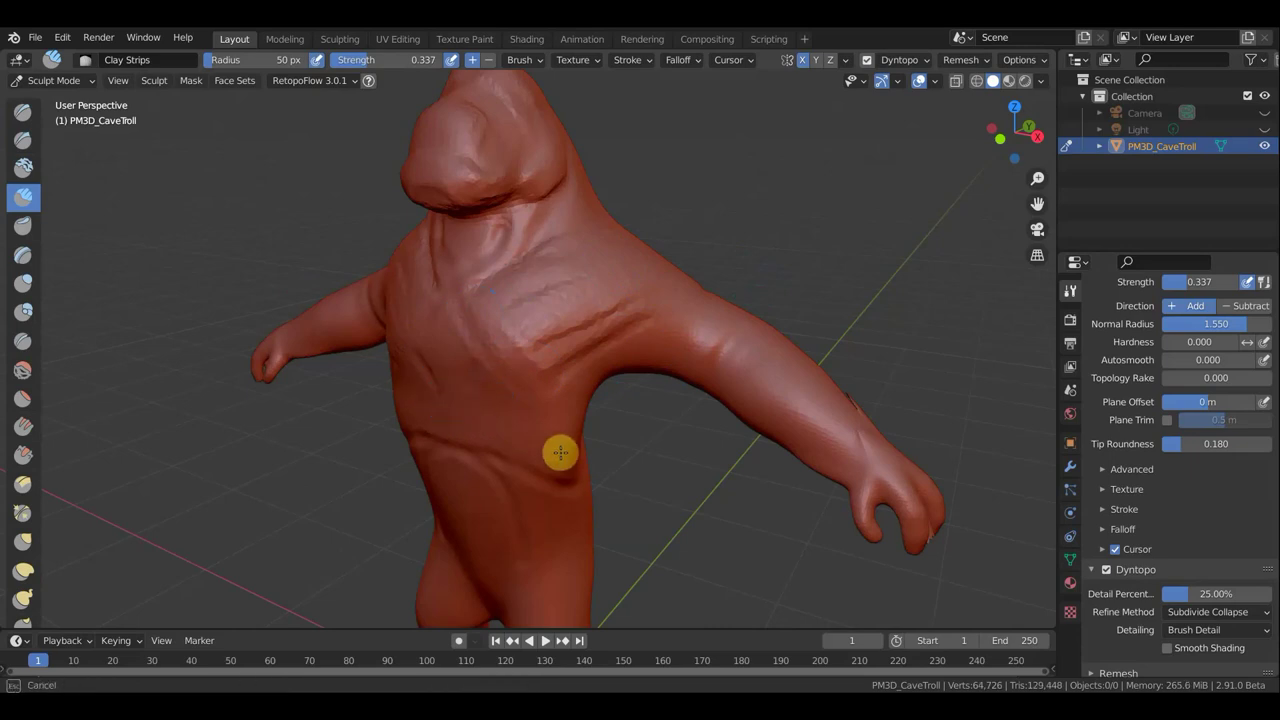
mouse_move(563, 423)
middle_mouse_down()
mouse_move(634, 417)
mouse_move(514, 414)
middle_mouse_up()
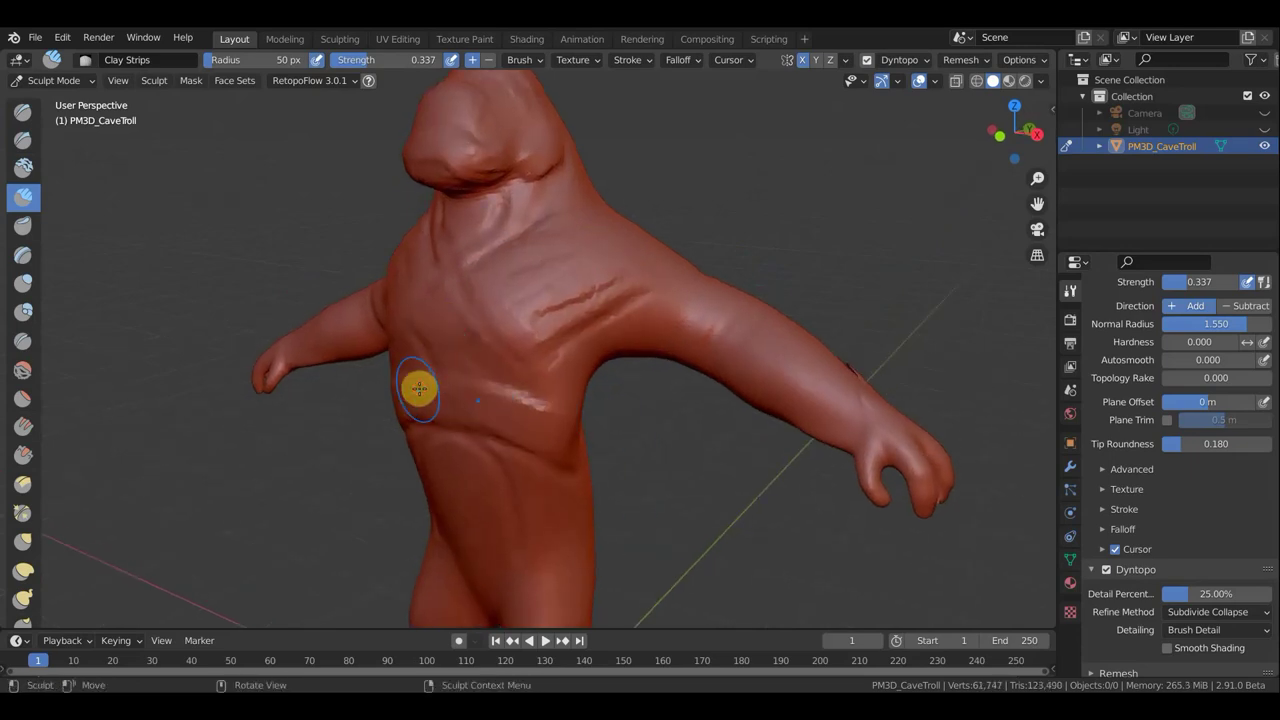
mouse_move(420, 386)
left_mouse_down()
mouse_move(510, 426)
mouse_move(454, 355)
mouse_move(522, 401)
mouse_move(420, 377)
mouse_move(577, 463)
left_mouse_up()
Step: Finish the chest stroke and lay clay strips on the lower back
mouse_move(577, 463)
middle_mouse_down()
mouse_move(522, 450)
mouse_move(311, 460)
mouse_move(320, 449)
middle_mouse_up()
mouse_move(400, 343)
left_mouse_down()
mouse_move(457, 366)
mouse_move(428, 342)
left_mouse_up()
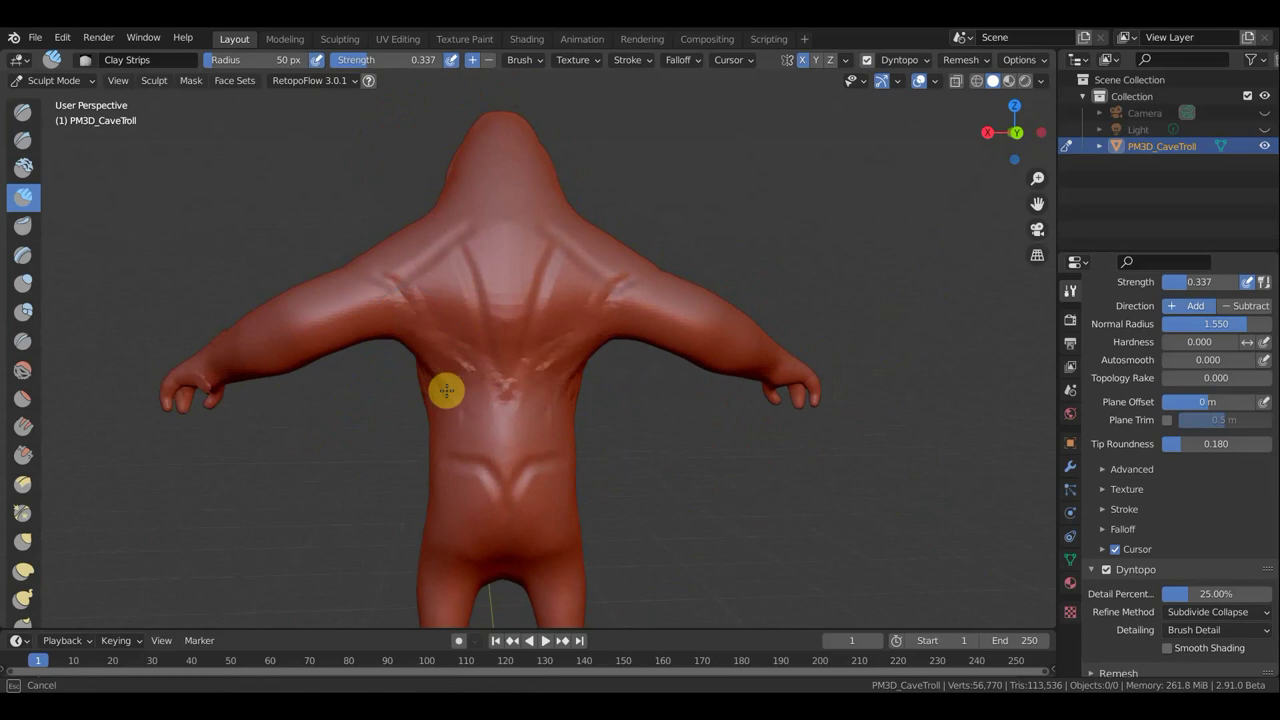
mouse_move(442, 415)
left_mouse_down()
mouse_move(428, 347)
mouse_move(446, 337)
mouse_move(429, 363)
mouse_move(441, 392)
mouse_move(466, 349)
mouse_move(457, 414)
mouse_move(480, 329)
mouse_move(471, 229)
mouse_move(503, 331)
mouse_move(482, 245)
mouse_move(494, 300)
mouse_move(503, 284)
left_mouse_up()
Step: Shrink the brush to 34 px and roughen the upper back, shoulder and neck
key("f")
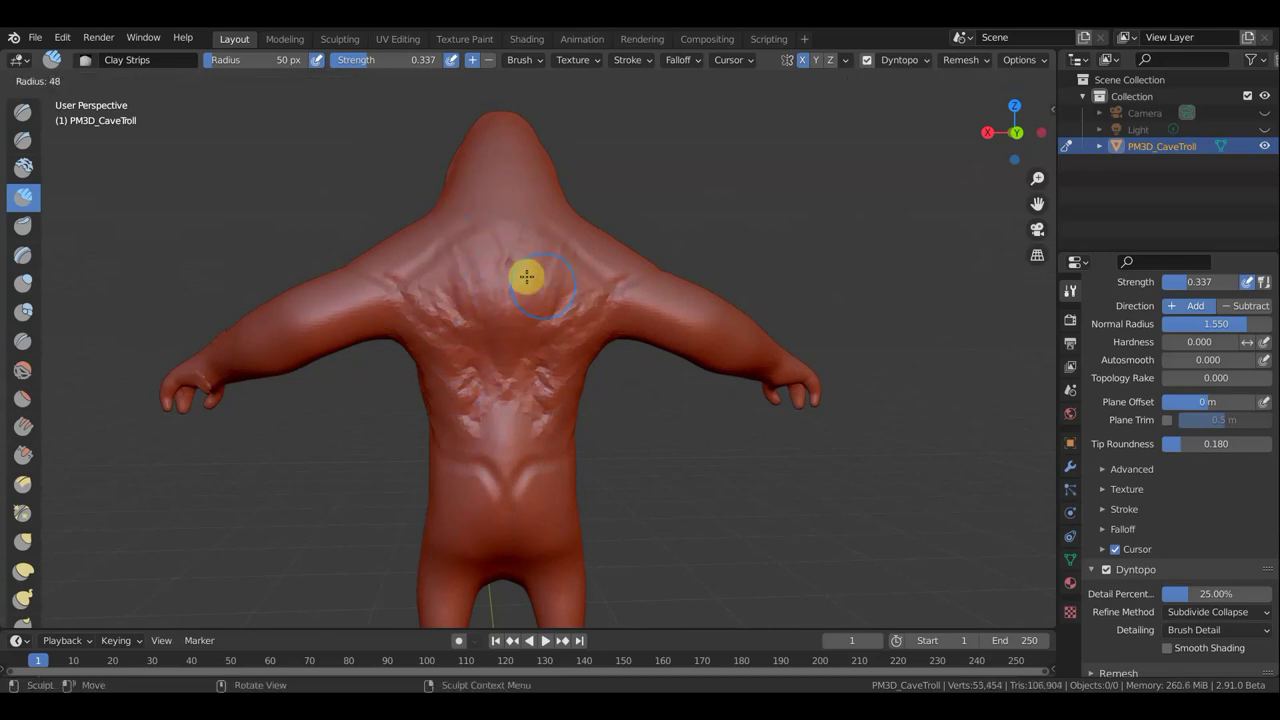
left_click(532, 282)
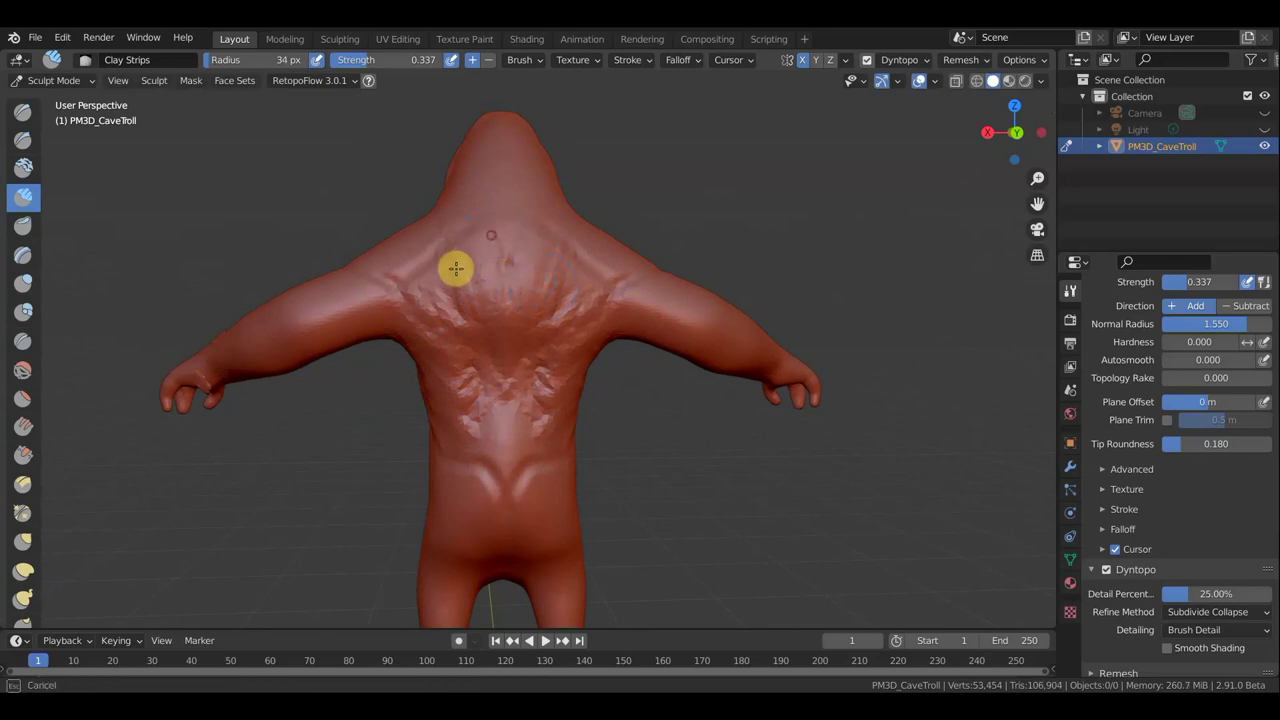
mouse_move(486, 243)
left_mouse_down()
mouse_move(480, 349)
mouse_move(461, 262)
left_mouse_up()
mouse_move(351, 231)
middle_mouse_down()
mouse_move(437, 303)
mouse_move(456, 274)
middle_mouse_up()
mouse_move(456, 274)
left_mouse_down()
mouse_move(414, 306)
mouse_move(349, 291)
mouse_move(425, 274)
mouse_move(374, 226)
mouse_move(423, 240)
left_mouse_up()
middle_click_drag(571, 234, 846, 189)
mouse_move(490, 148)
left_mouse_down()
mouse_move(449, 249)
mouse_move(509, 163)
left_mouse_up()
mouse_move(509, 163)
middle_mouse_down()
mouse_move(632, 175)
mouse_move(731, 163)
middle_mouse_up()
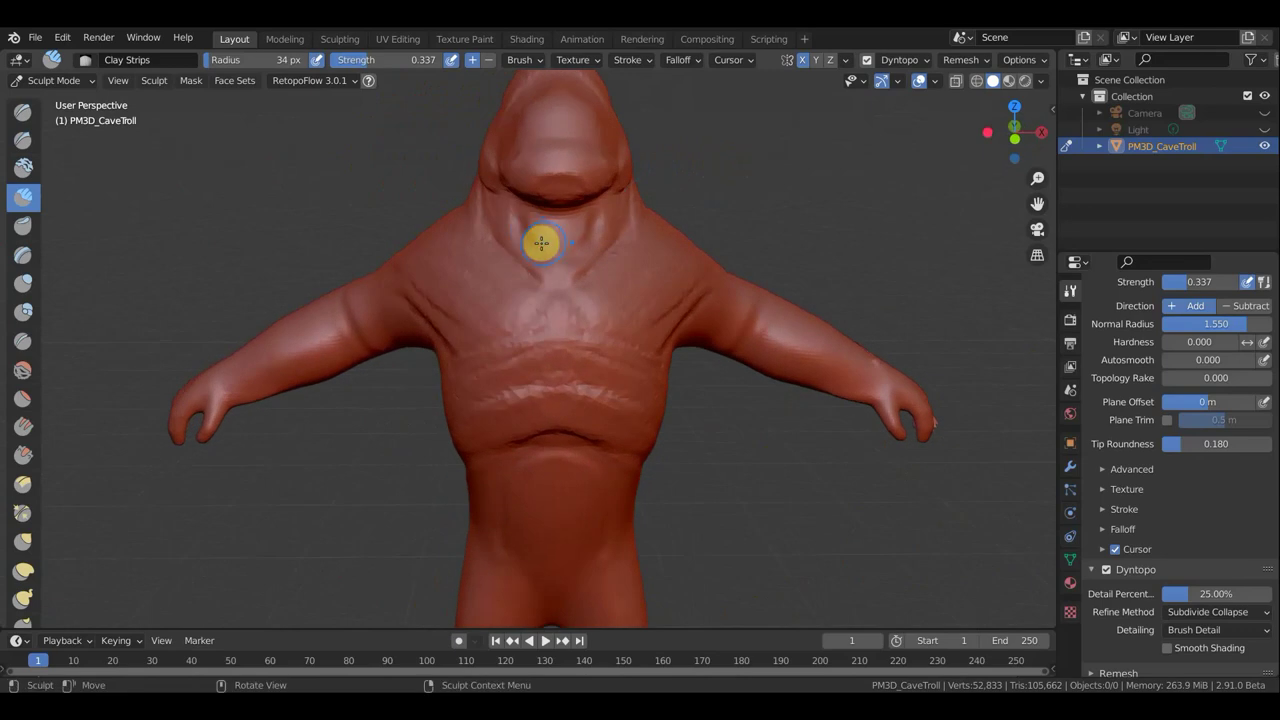
Step: Carve clay strips into the neck, then review the whole troll and frame torso and legs
mouse_move(499, 199)
left_mouse_down("ctrl")
mouse_move(551, 243)
mouse_move(583, 223)
left_mouse_up("ctrl")
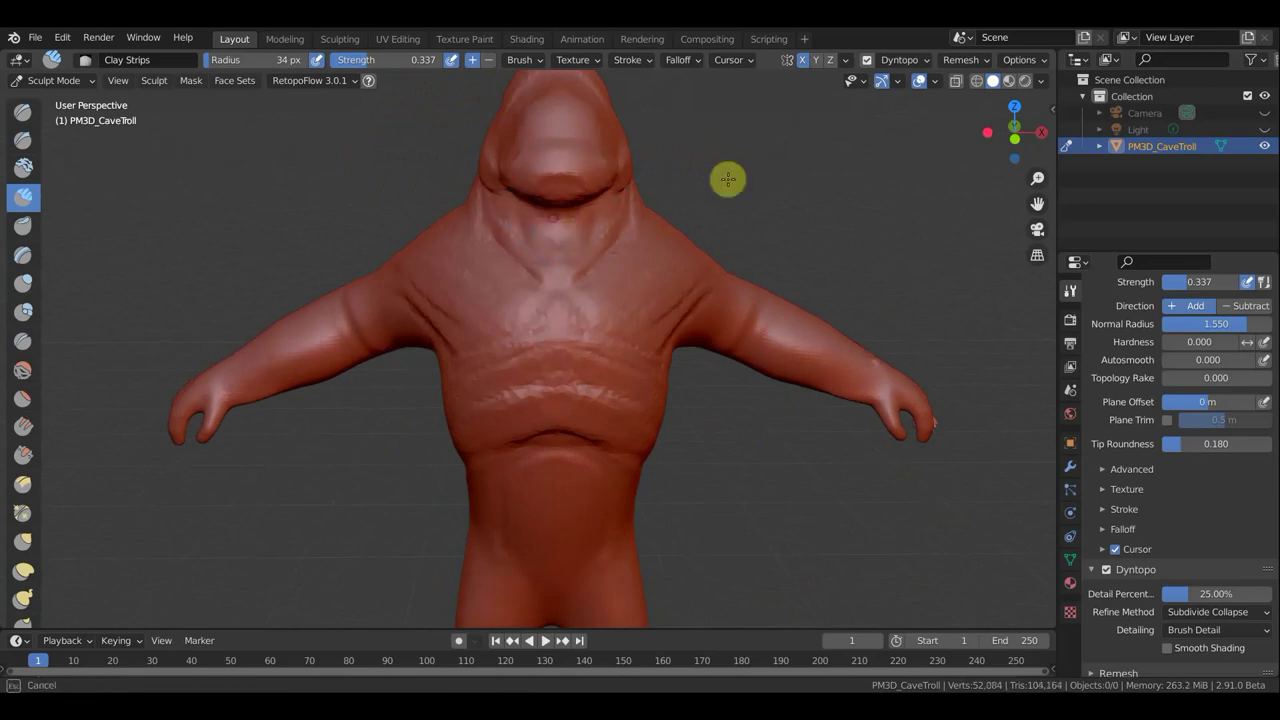
mouse_move(840, 171)
middle_mouse_down()
mouse_move(900, 166)
mouse_move(697, 217)
middle_mouse_up()
mouse_move(608, 200)
middle_mouse_down()
mouse_move(889, 237)
mouse_move(866, 226)
middle_mouse_up()
scroll(829, 243, "down", 4)
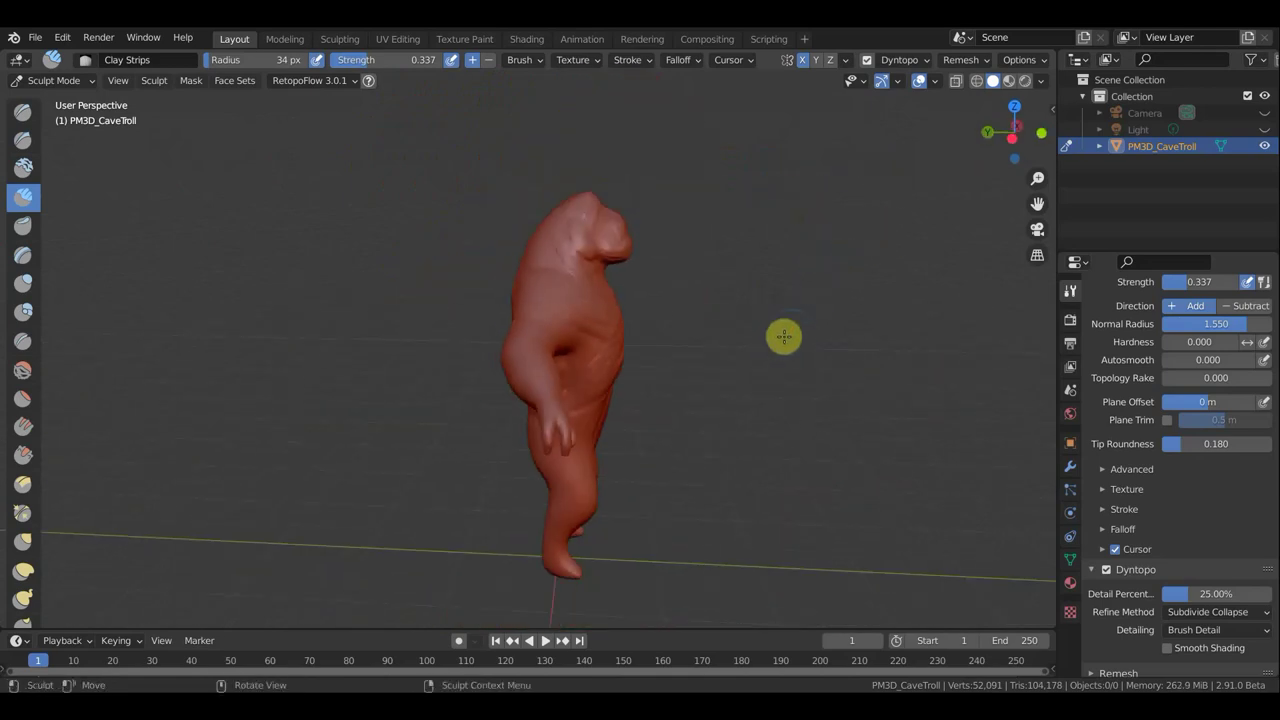
middle_click_drag(737, 443, 343, 414)
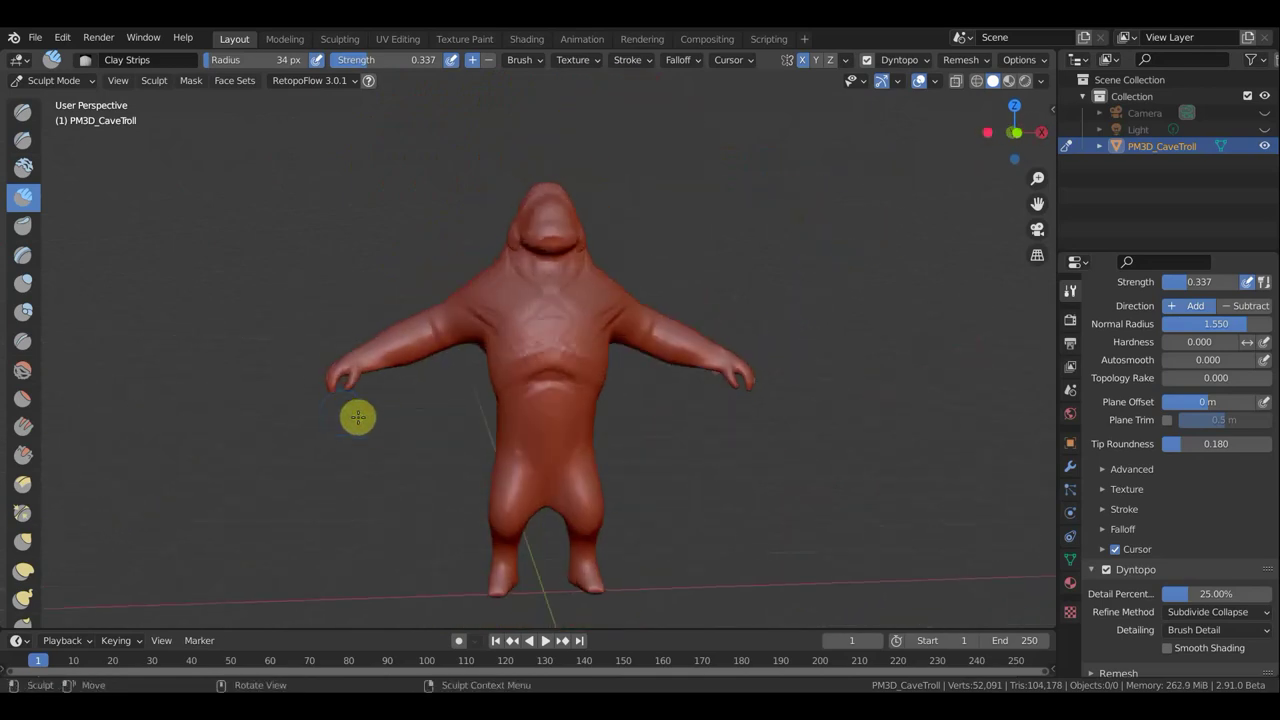
scroll(600, 457, "up", 3)
mouse_move(700, 460)
middle_mouse_down("shift")
mouse_move(710, 277)
mouse_move(691, 331)
middle_mouse_up("shift")
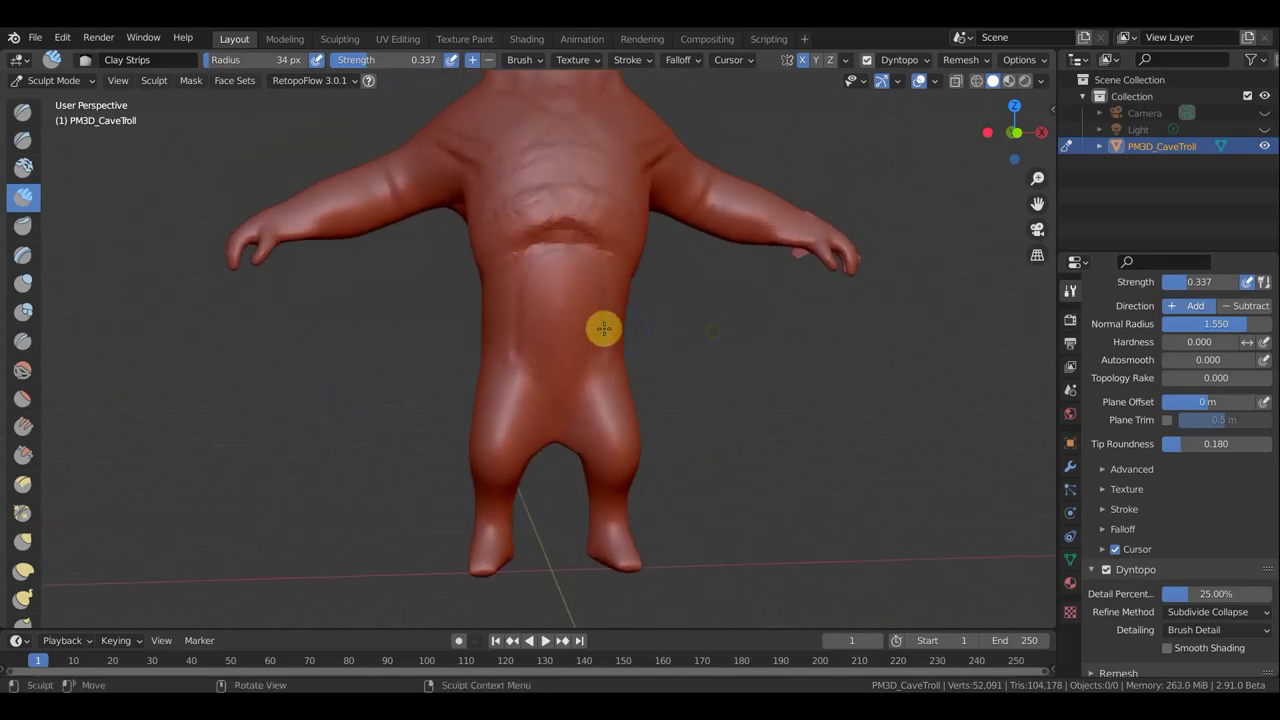
Step: Reshape both thighs and add clay strips on the chest
mouse_move(485, 367)
left_mouse_down()
mouse_move(483, 429)
mouse_move(503, 380)
mouse_move(526, 402)
mouse_move(543, 389)
mouse_move(555, 431)
mouse_move(552, 420)
left_mouse_up()
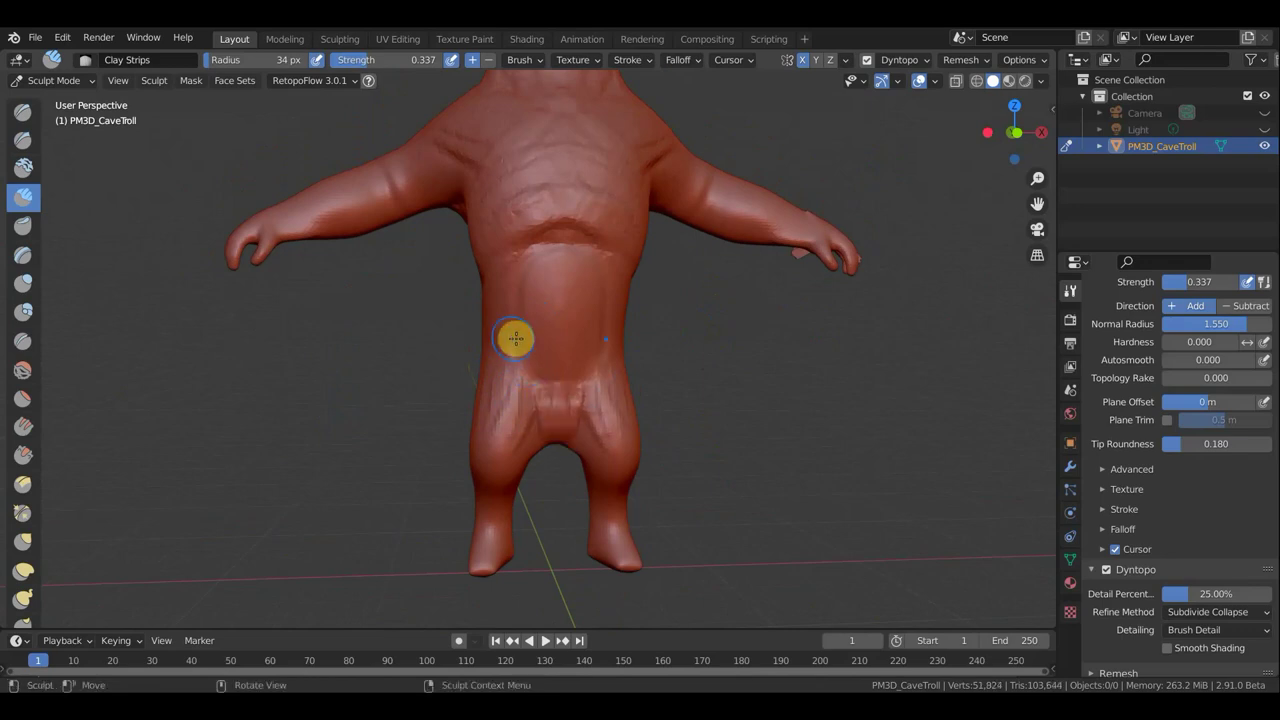
mouse_move(654, 349)
middle_mouse_down()
mouse_move(494, 363)
mouse_move(478, 300)
middle_mouse_up()
mouse_move(492, 276)
left_mouse_down()
mouse_move(537, 314)
mouse_move(534, 209)
mouse_move(569, 240)
mouse_move(560, 222)
mouse_move(528, 217)
left_mouse_up()
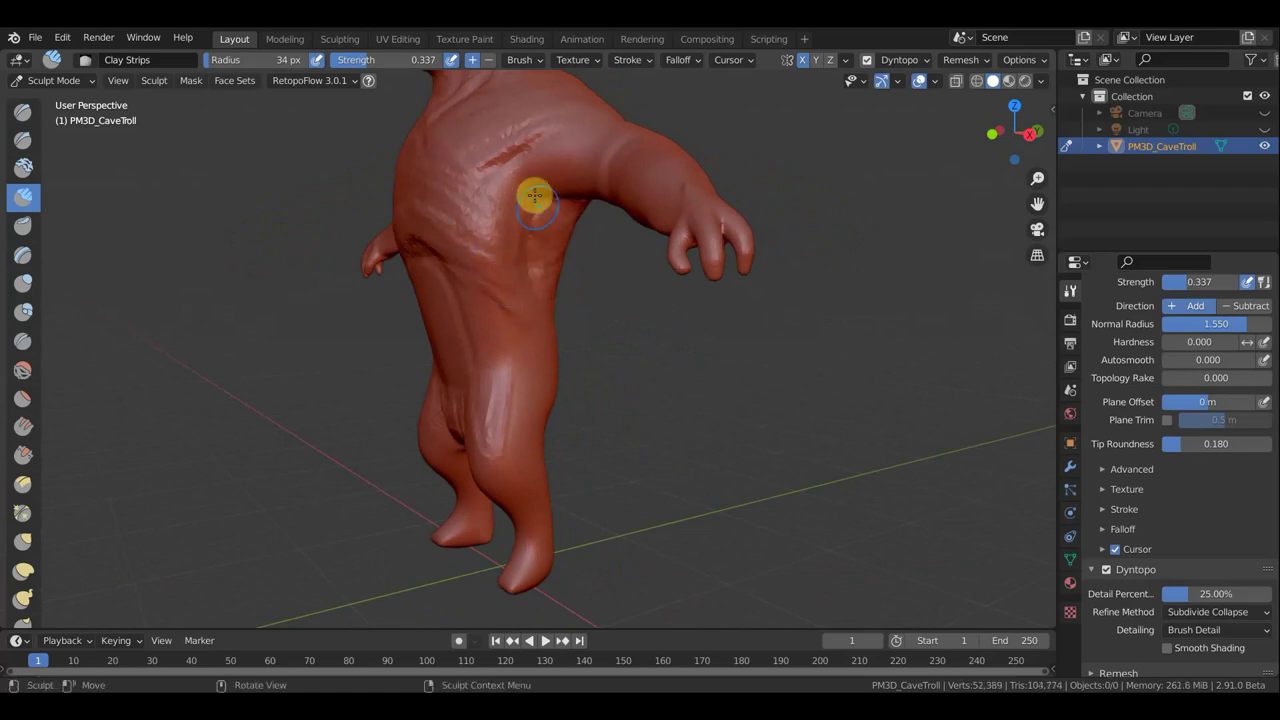
Step: Add clay-strip texture to the upper chest and along the first arm
mouse_move(515, 169)
left_mouse_down()
mouse_move(486, 223)
mouse_move(514, 177)
mouse_move(503, 174)
mouse_move(527, 160)
mouse_move(507, 239)
mouse_move(489, 229)
mouse_move(480, 246)
mouse_move(463, 180)
mouse_move(457, 223)
mouse_move(512, 290)
left_mouse_up()
mouse_move(637, 311)
middle_mouse_down()
mouse_move(771, 323)
mouse_move(757, 590)
middle_mouse_up()
mouse_move(346, 569)
middle_mouse_down()
mouse_move(431, 583)
mouse_move(437, 566)
mouse_move(441, 598)
mouse_move(420, 594)
mouse_move(449, 374)
middle_mouse_up()
mouse_move(449, 374)
left_mouse_down()
mouse_move(419, 339)
mouse_move(427, 375)
mouse_move(446, 363)
mouse_move(471, 409)
mouse_move(427, 341)
mouse_move(423, 420)
mouse_move(429, 397)
left_mouse_up()
mouse_move(429, 397)
middle_mouse_down()
mouse_move(677, 431)
mouse_move(674, 342)
middle_mouse_up()
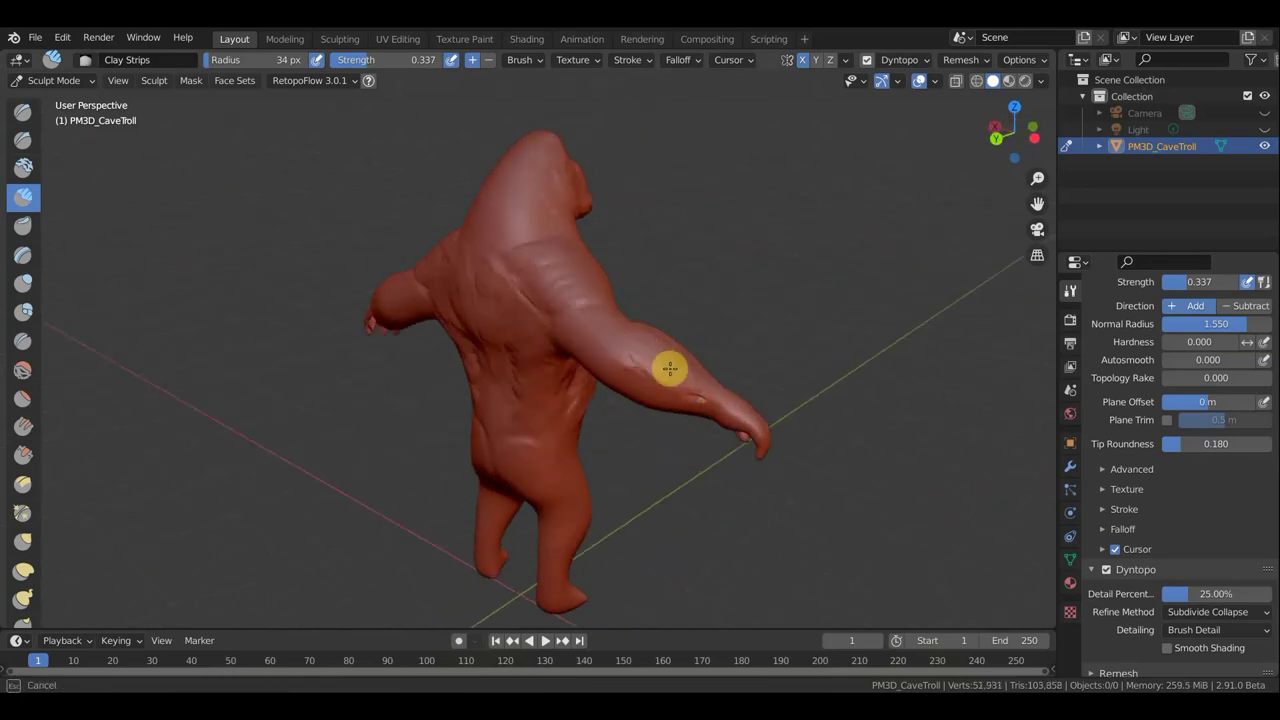
Step: From the rear and front, lay clay strips along the other arm and upper arm, then pick Grab
left_click_drag(671, 346, 706, 386)
middle_click_drag(706, 386, 794, 357)
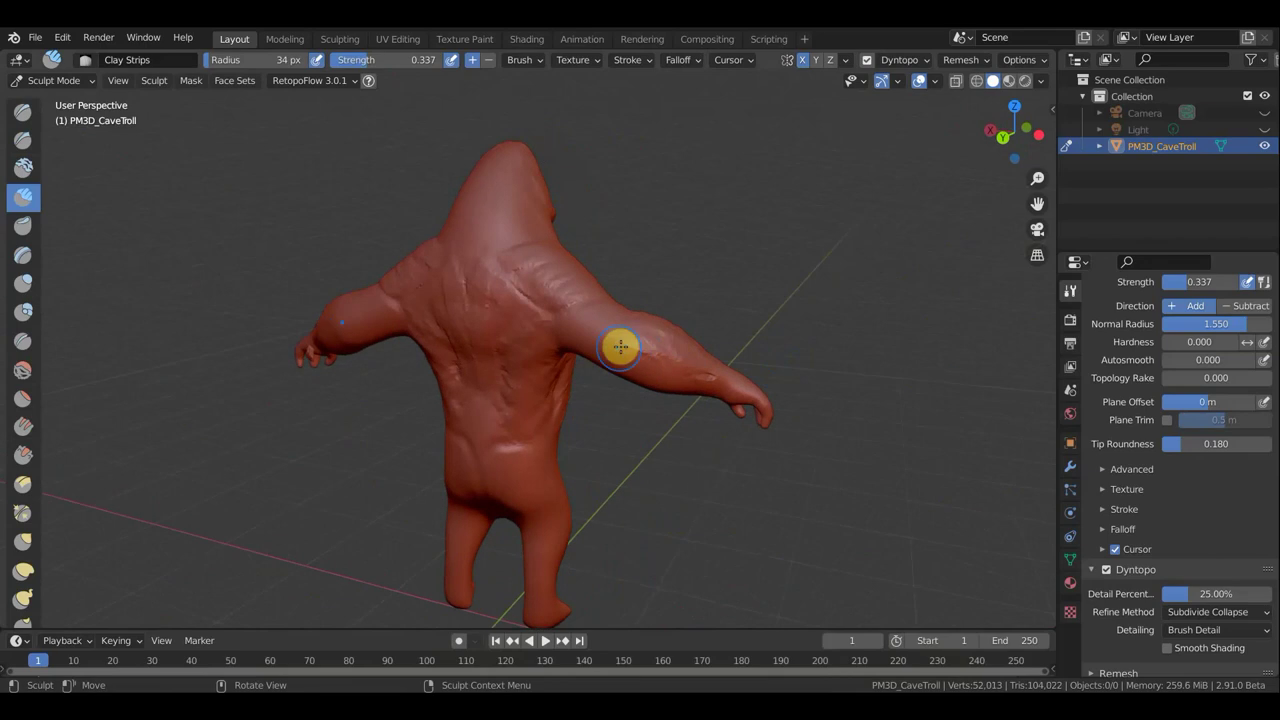
mouse_move(754, 337)
middle_mouse_down()
mouse_move(769, 266)
mouse_move(690, 360)
middle_mouse_up()
mouse_move(651, 362)
left_mouse_down()
mouse_move(690, 381)
mouse_move(652, 366)
mouse_move(666, 371)
left_mouse_up()
mouse_move(666, 371)
middle_mouse_down()
mouse_move(574, 434)
mouse_move(395, 467)
mouse_move(334, 454)
middle_mouse_up()
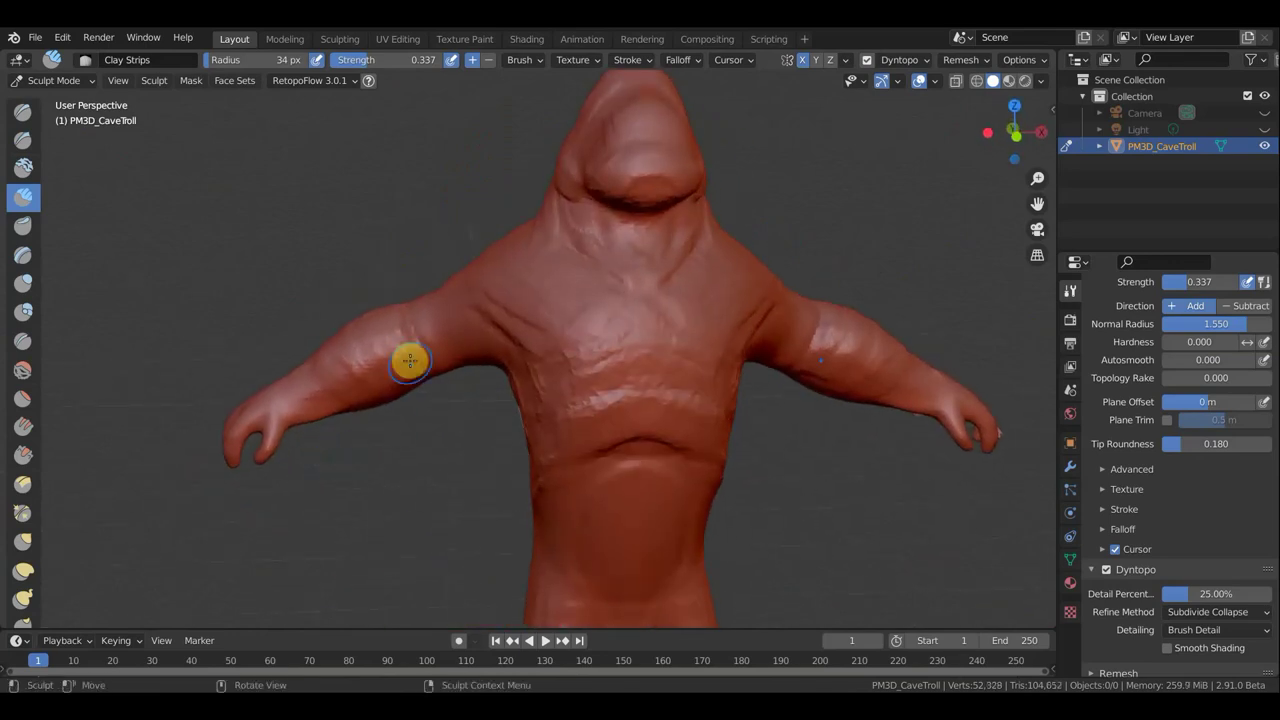
left_click_drag(408, 360, 408, 393)
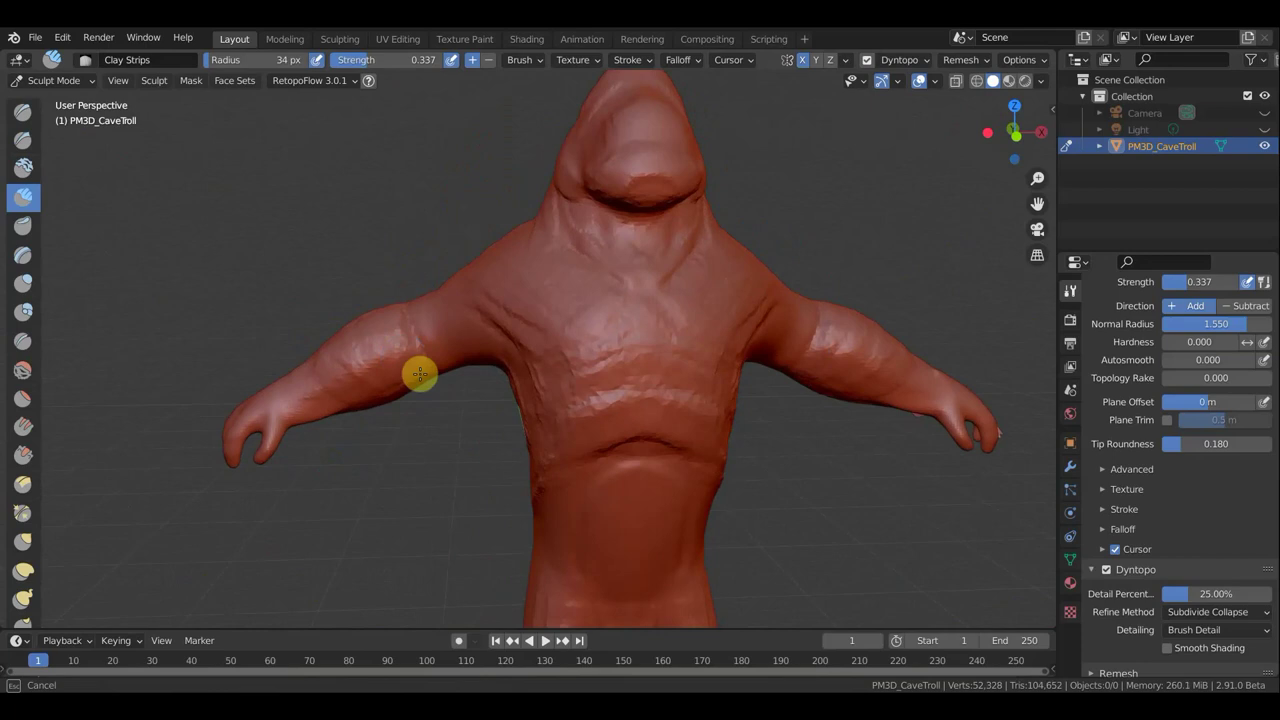
left_click_drag(397, 393, 391, 320)
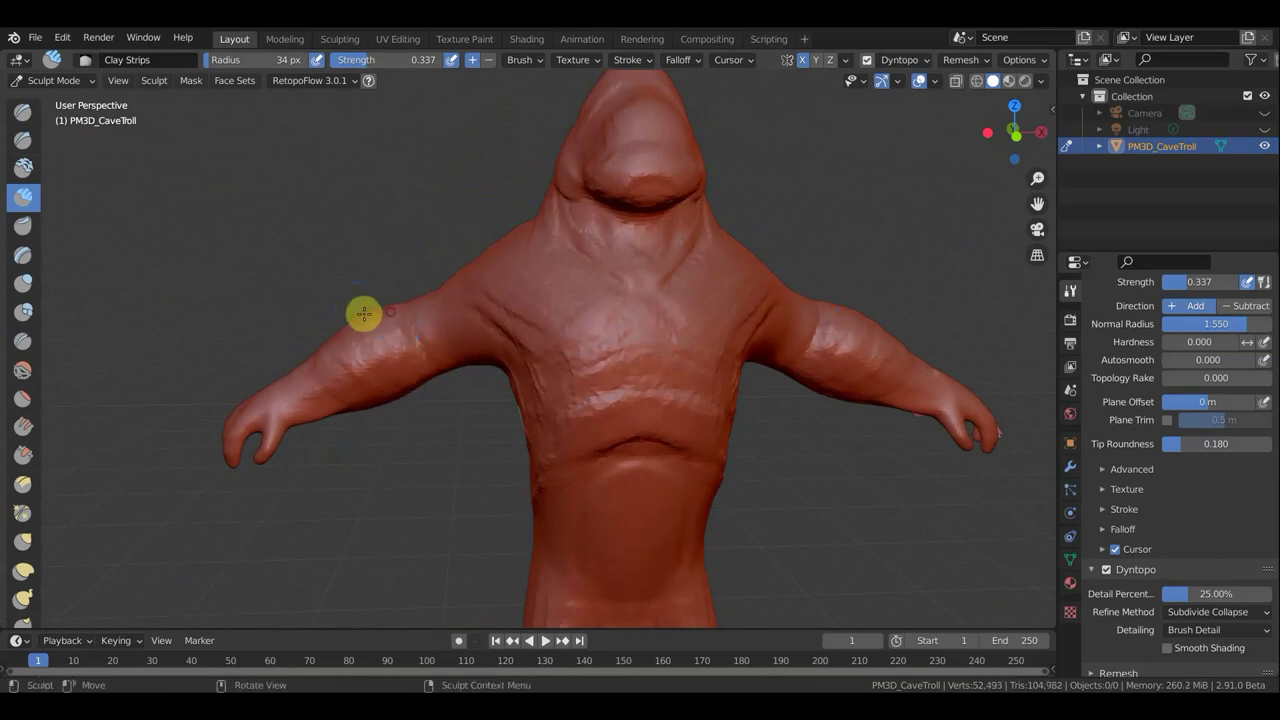
left_click(24, 545)
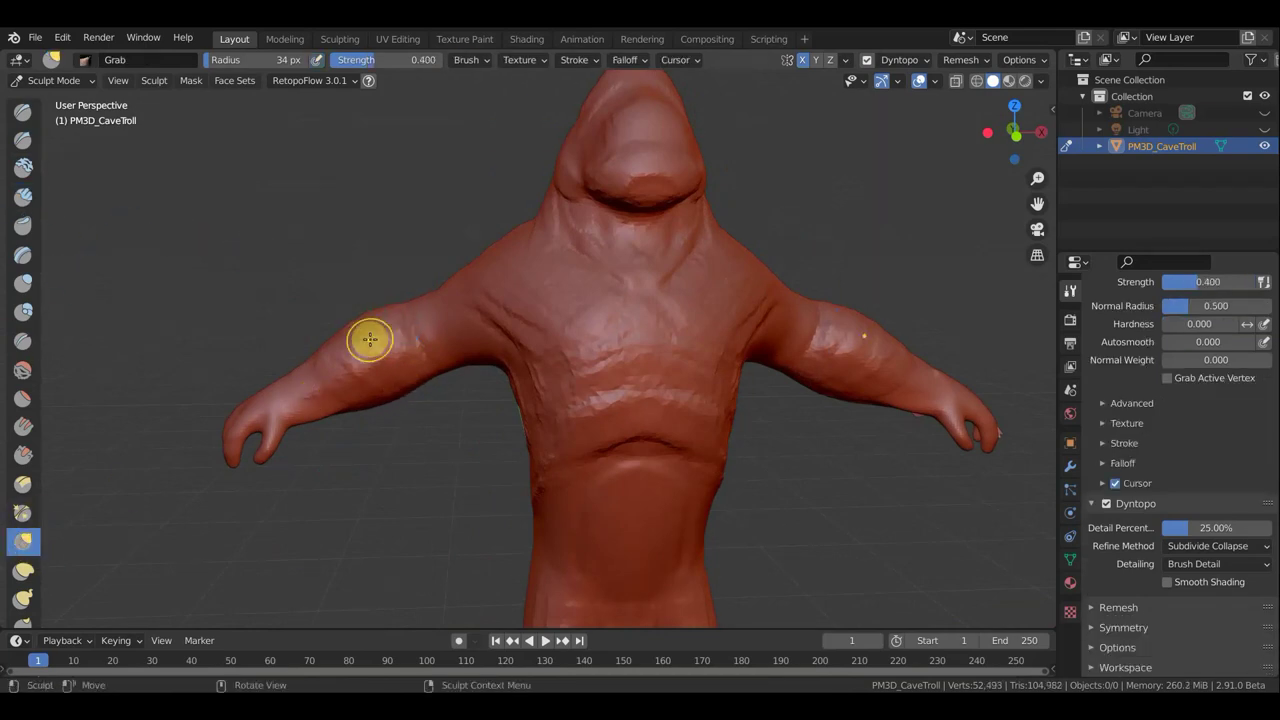
Step: Set the Grab brush radius to 61 px
scroll(411, 357, "down", 2)
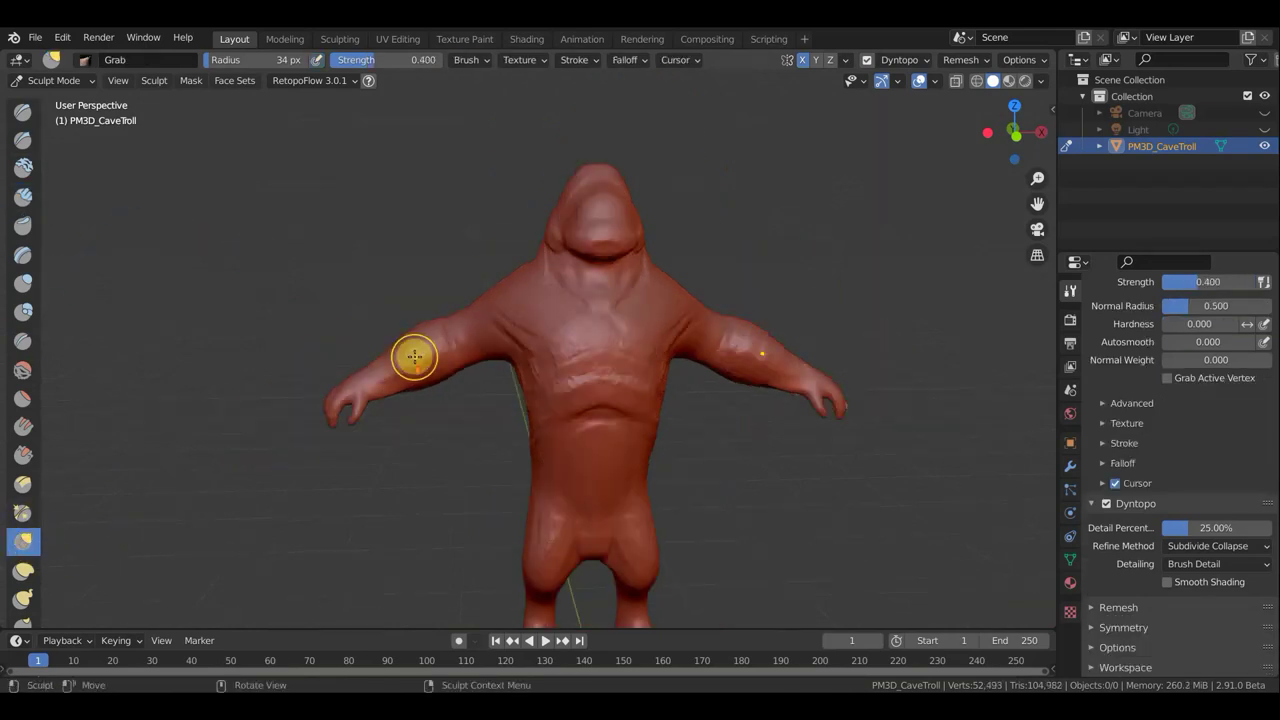
key("f")
left_click(432, 380)
key("f")
left_click(424, 339)
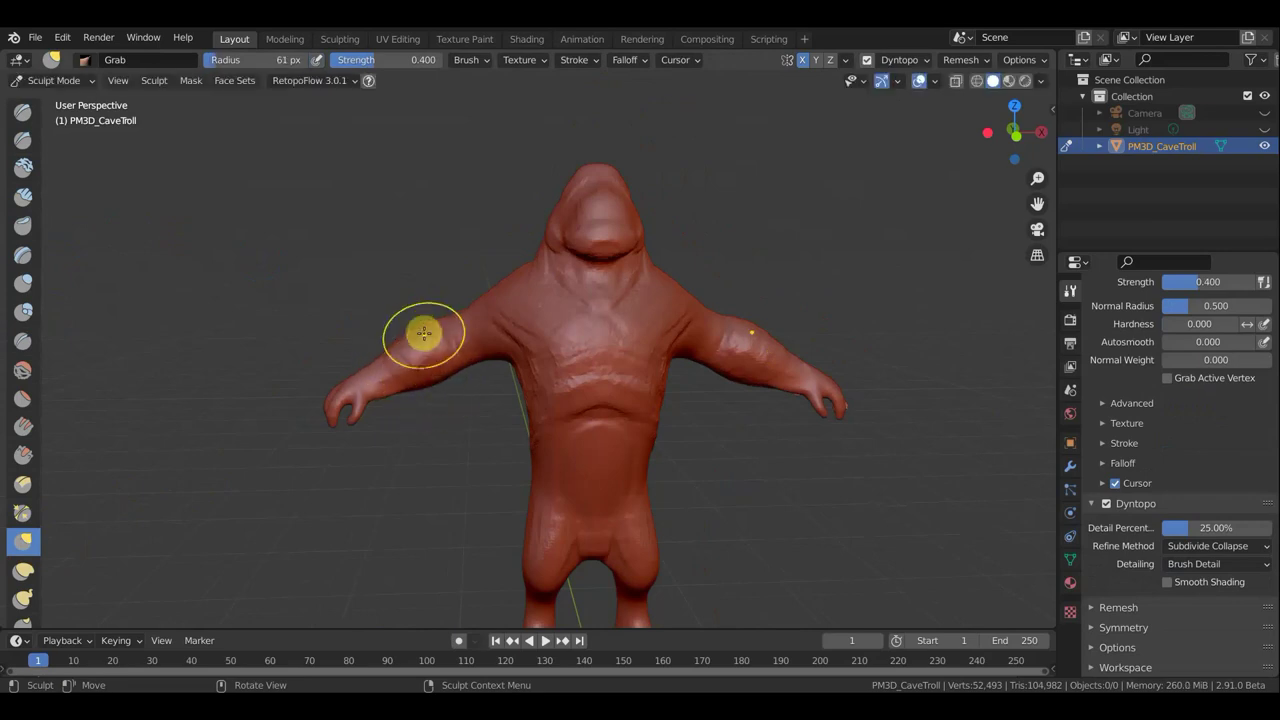
Step: Pull the upper arm outward and raise the shoulder to bulk up the upper body
mouse_move(424, 327)
left_mouse_down()
mouse_move(424, 311)
mouse_move(407, 337)
mouse_move(383, 331)
mouse_move(440, 395)
mouse_move(457, 380)
mouse_move(376, 384)
mouse_move(424, 388)
left_mouse_up()
middle_click_drag(780, 266, 743, 257)
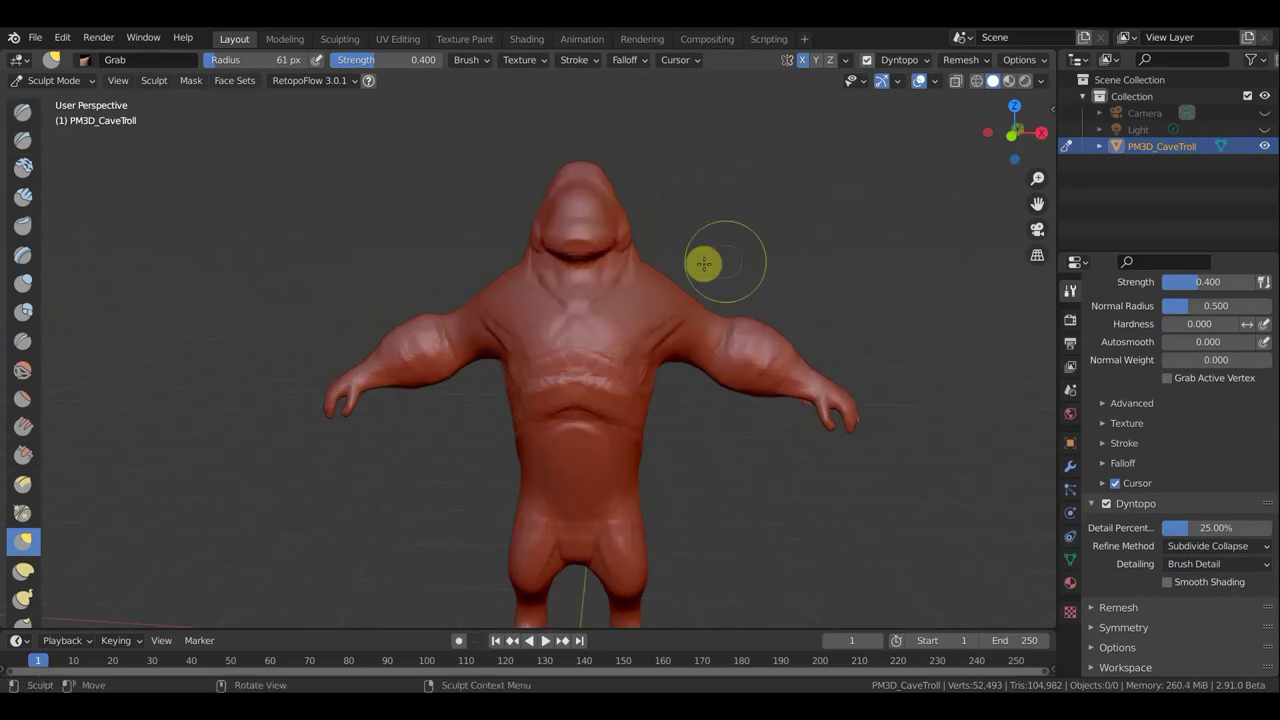
left_click_drag(479, 296, 497, 267)
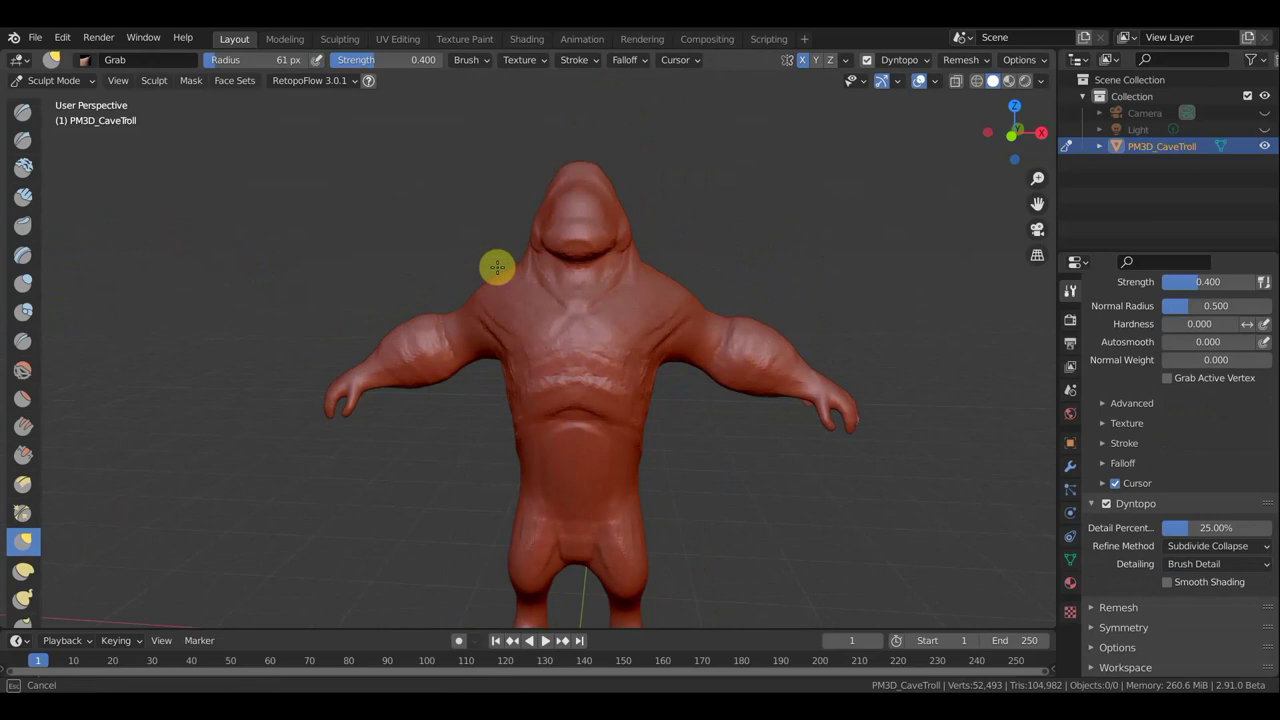
middle_click_drag(651, 266, 546, 260)
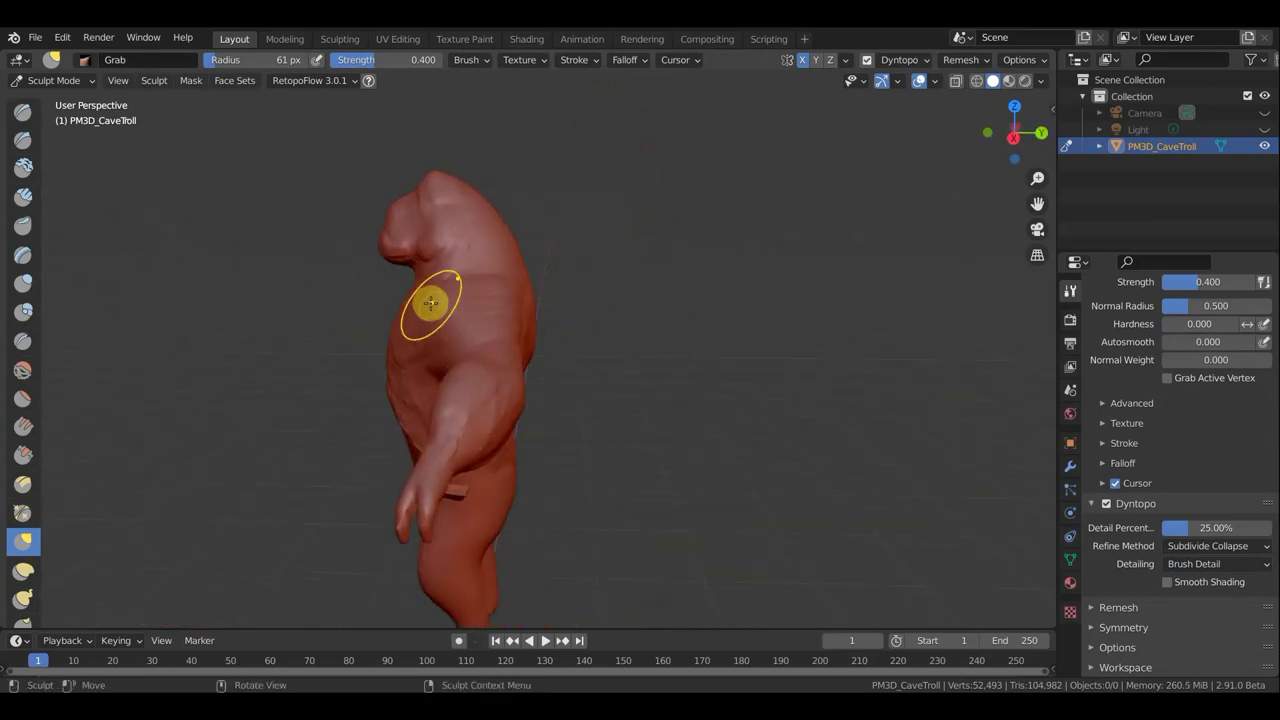
Step: Pull the chest forward in profile and lift the thigh toward the hip from the front
scroll(439, 303, "down", 3)
left_click_drag(476, 326, 486, 323)
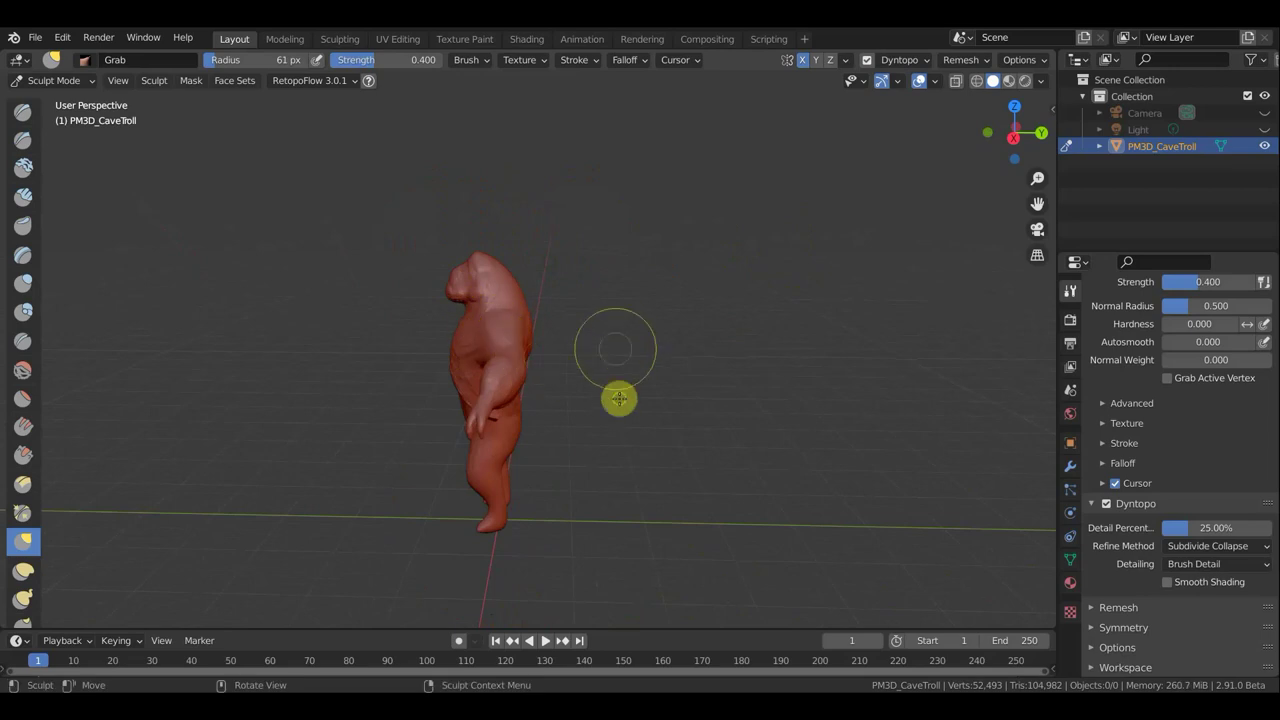
middle_click_drag(611, 340, 570, 430)
mouse_move(351, 320)
middle_mouse_down()
mouse_move(566, 263)
mouse_move(589, 243)
mouse_move(560, 229)
mouse_move(570, 262)
middle_mouse_up()
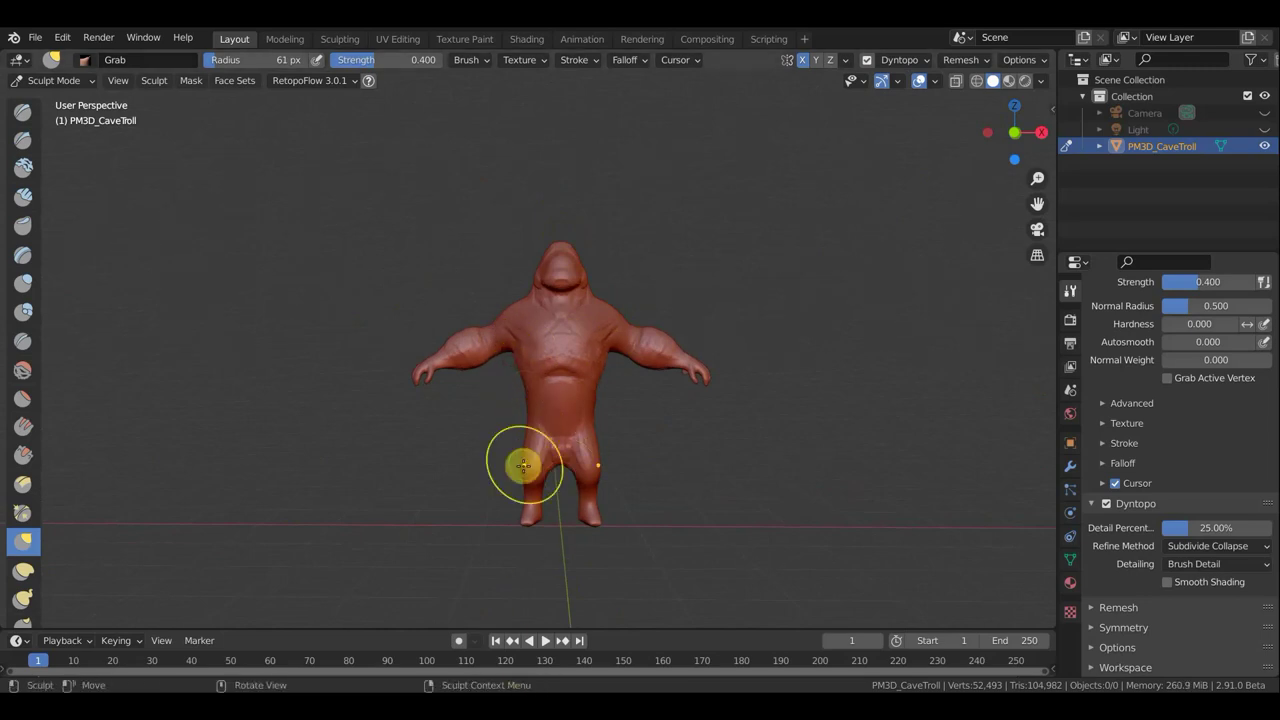
mouse_move(529, 465)
left_mouse_down()
mouse_move(529, 422)
mouse_move(545, 421)
left_mouse_up()
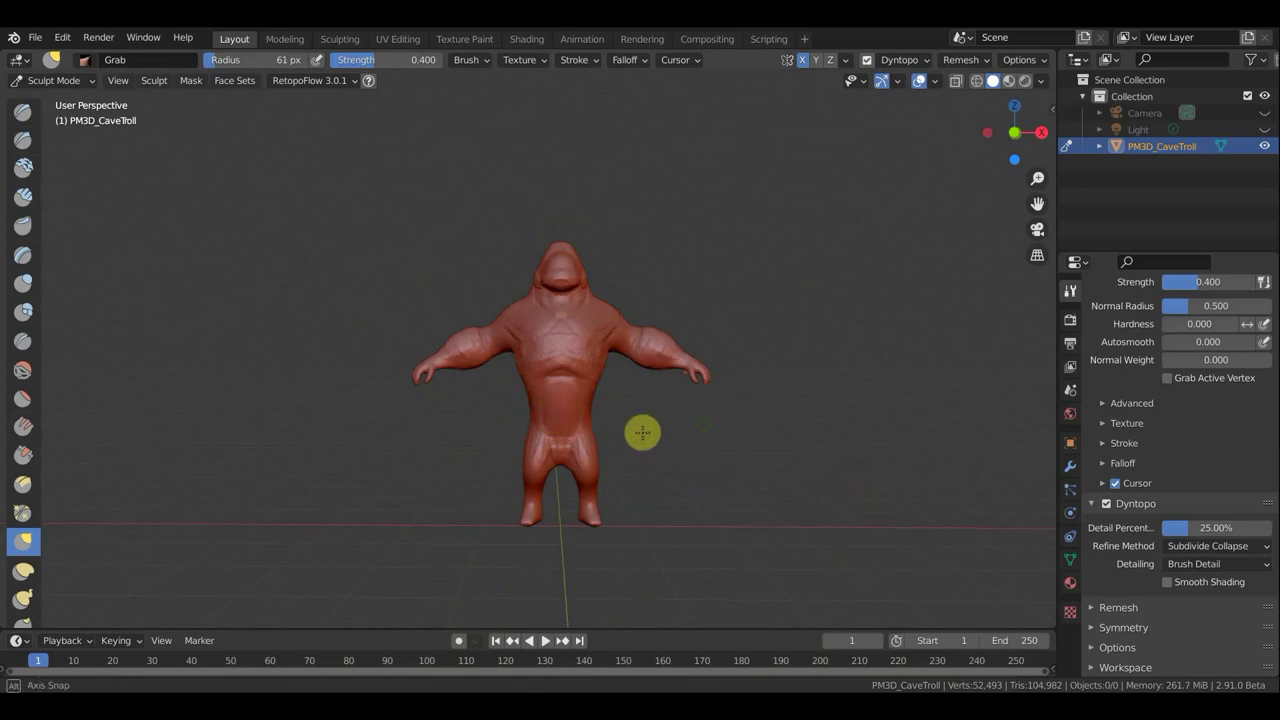
Step: Reshape the hip from the side, then check the back view
middle_click_drag(689, 429, 526, 426)
left_click_drag(517, 380, 521, 452)
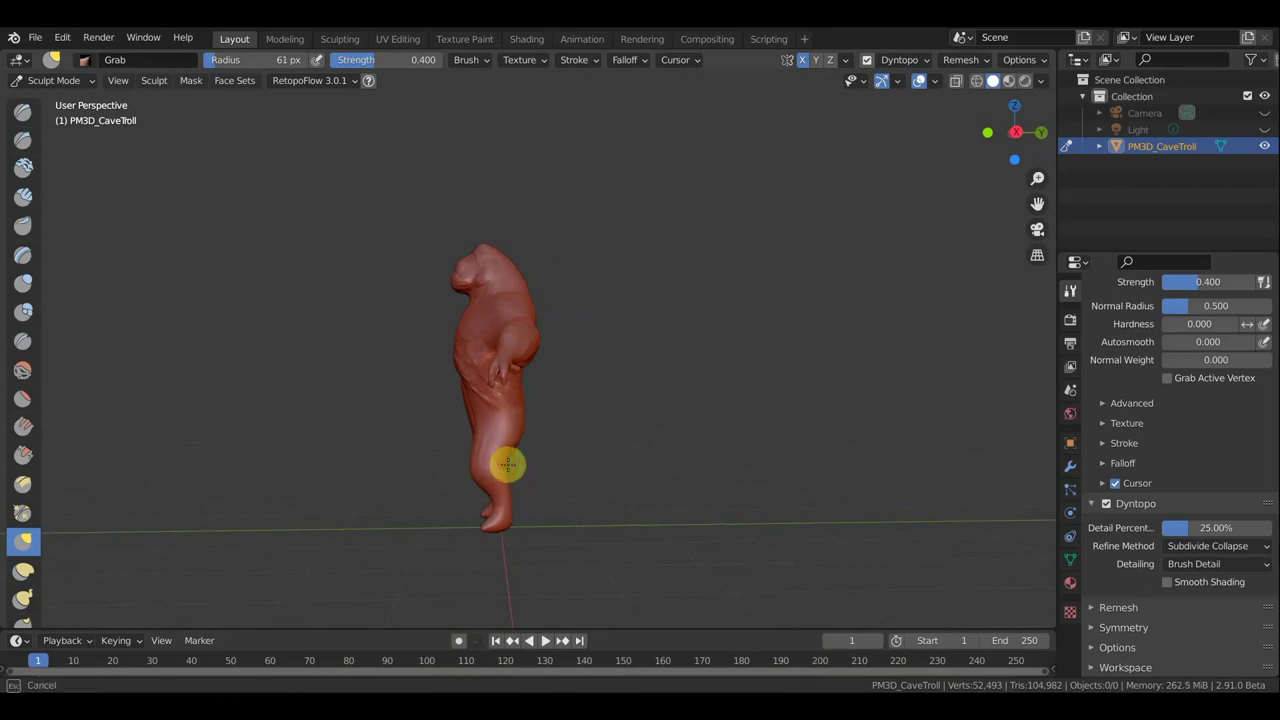
middle_click_drag(546, 440, 240, 463)
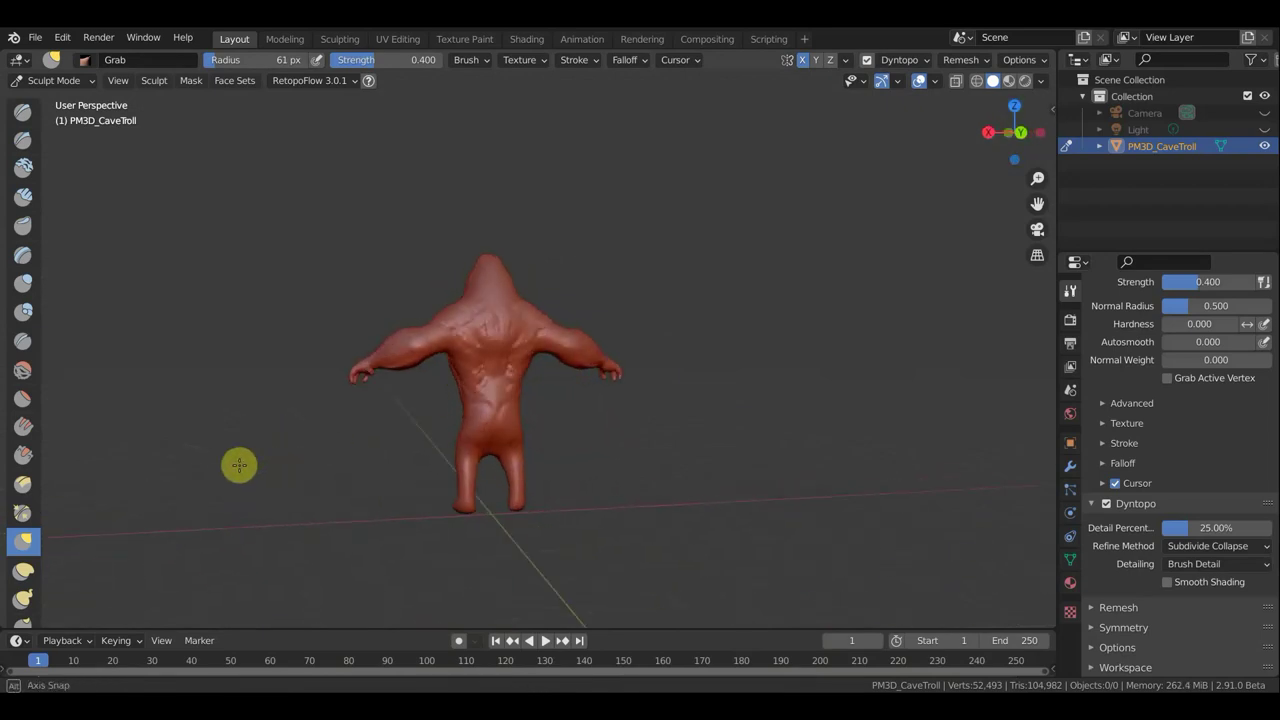
mouse_move(437, 443)
middle_mouse_down()
mouse_move(746, 443)
mouse_move(514, 497)
middle_mouse_up()
scroll(480, 423, "up", 3)
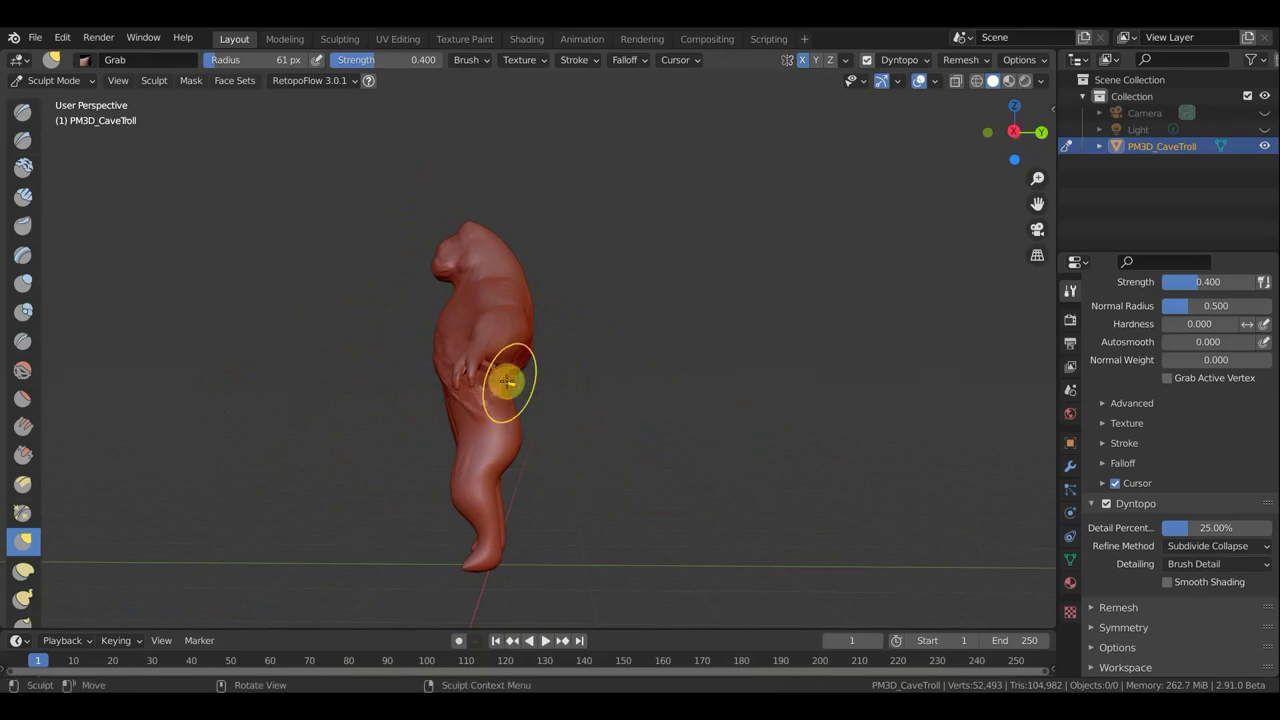
mouse_move(501, 378)
middle_mouse_down()
mouse_move(560, 400)
mouse_move(363, 403)
middle_mouse_up()
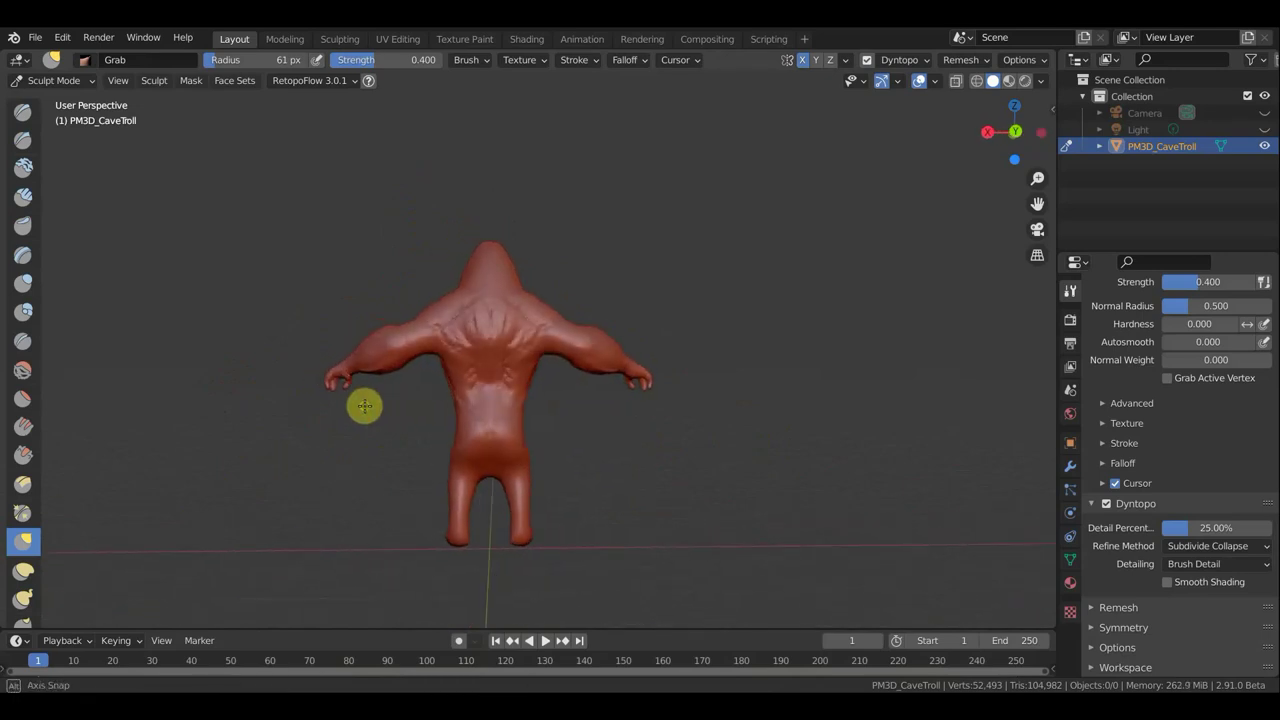
Step: Pull out the shoulder on the troll's back
scroll(400, 380, "up", 3)
scroll(383, 380, "down", 1)
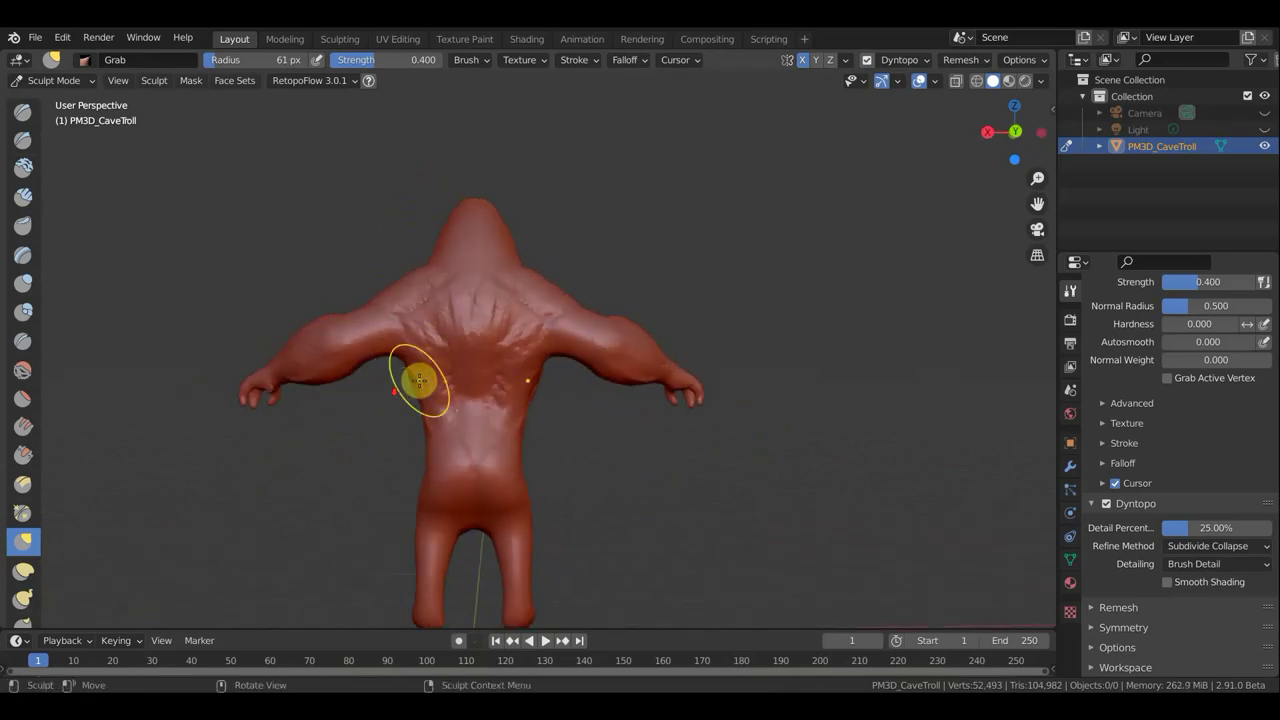
scroll(420, 374, "down", 1)
mouse_move(450, 366)
left_mouse_down()
mouse_move(435, 369)
mouse_move(531, 420)
left_mouse_up()
mouse_move(531, 420)
middle_mouse_down()
mouse_move(211, 443)
mouse_move(158, 422)
middle_mouse_up()
scroll(477, 409, "up", 1)
scroll(549, 409, "up", 2)
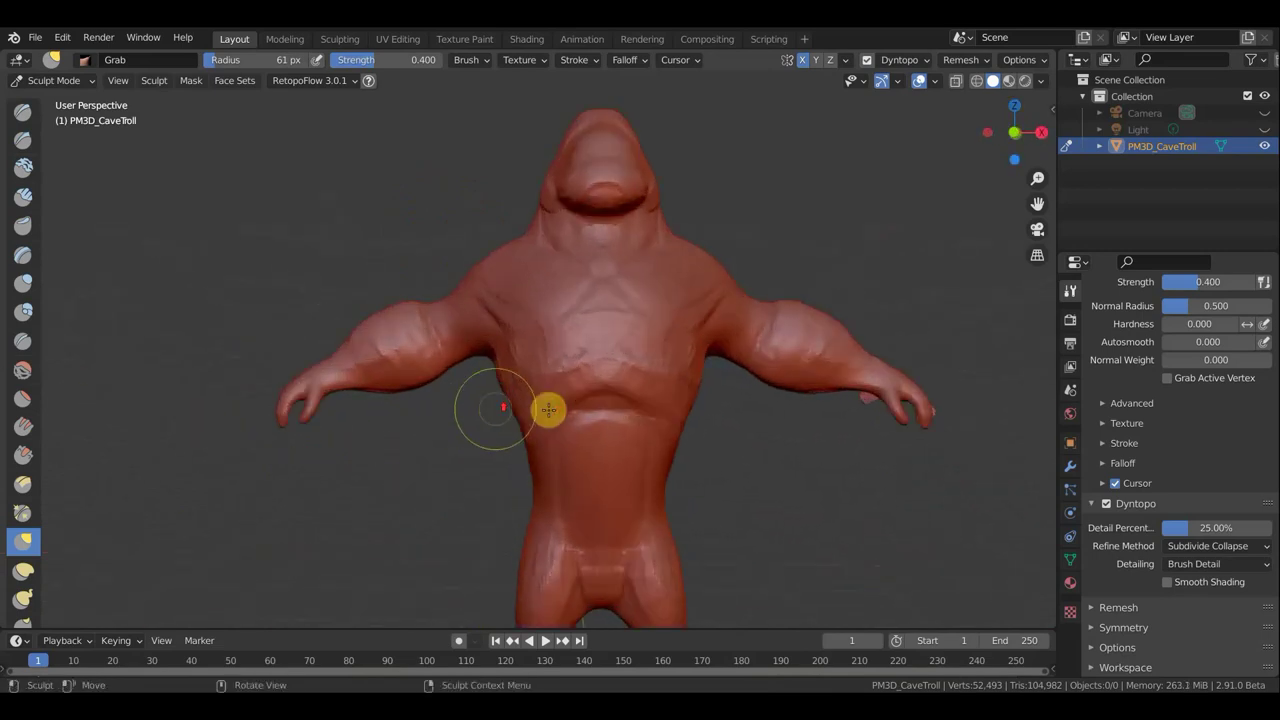
middle_click_drag(603, 457, 544, 444, "shift")
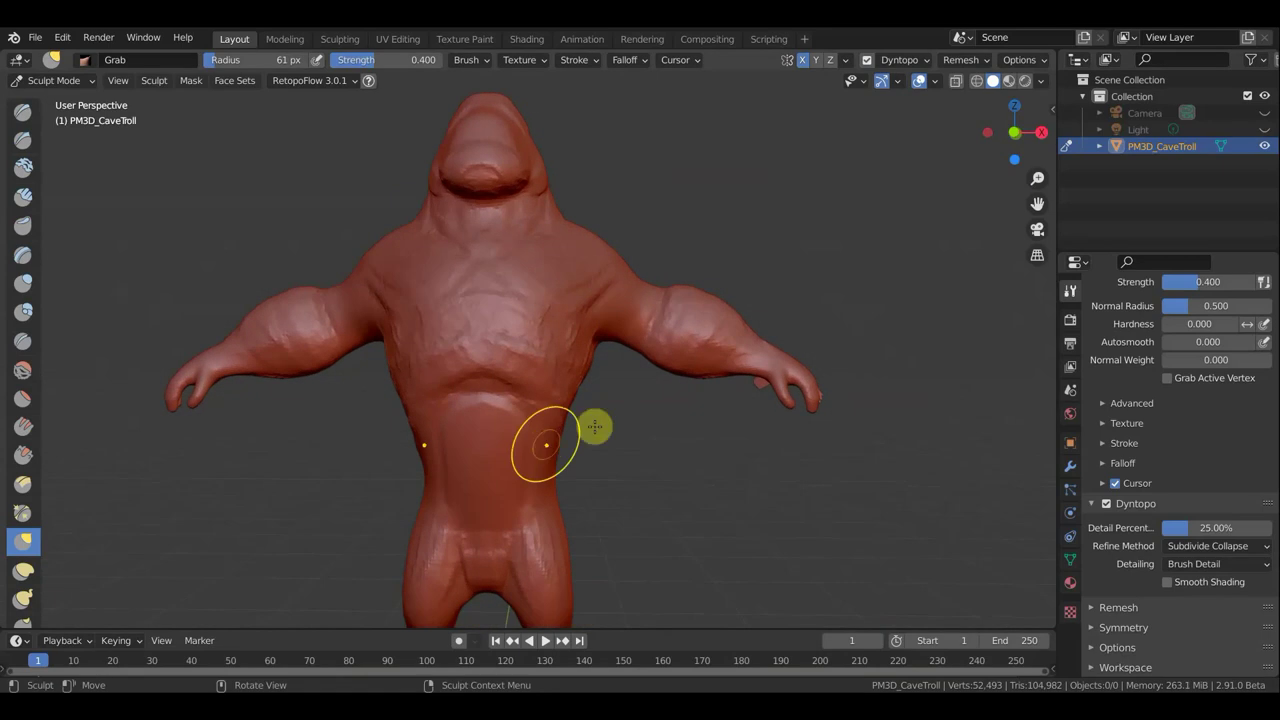
Step: Pull the lower leg upward, viewed from the side
scroll(612, 432, "down", 2)
scroll(610, 424, "down", 1)
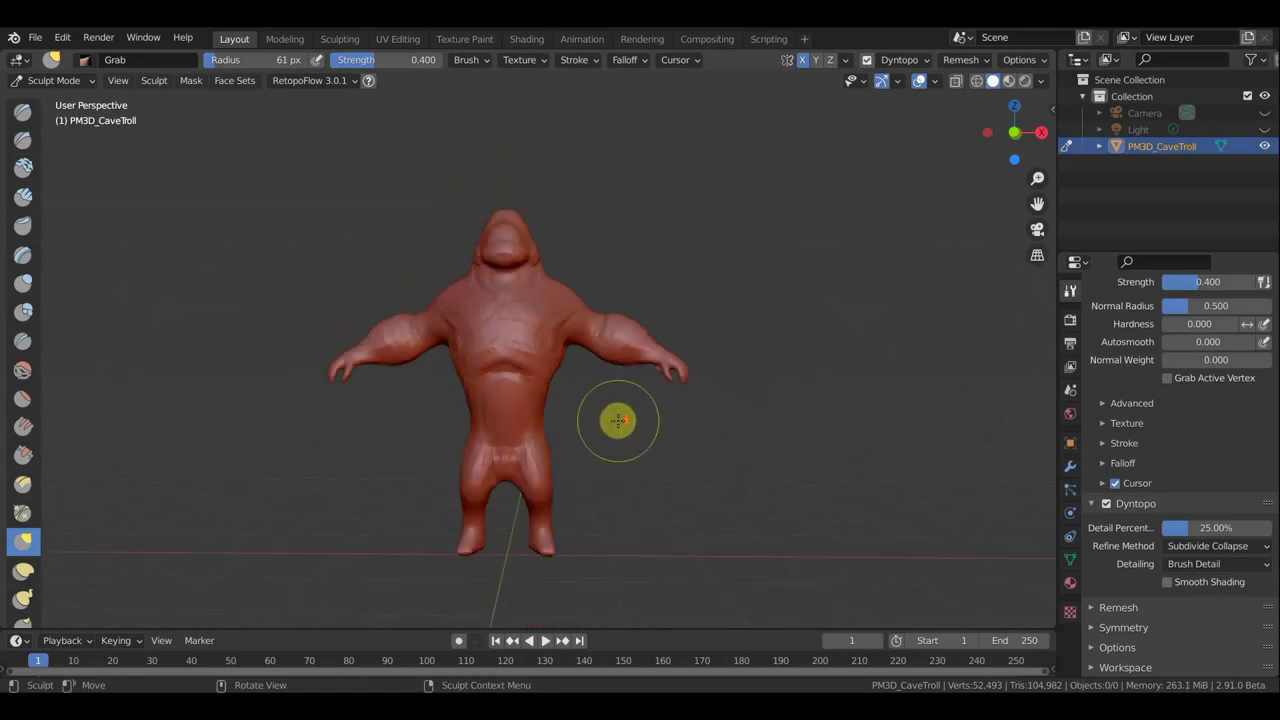
scroll(626, 438, "up", 2)
middle_click_drag(626, 440, 455, 432)
left_click_drag(455, 432, 457, 436)
left_click_drag(461, 522, 462, 436)
Step: Reshape the hip and crotch from the front, then switch to Flatten/Contrast
middle_click_drag(614, 463, 771, 457)
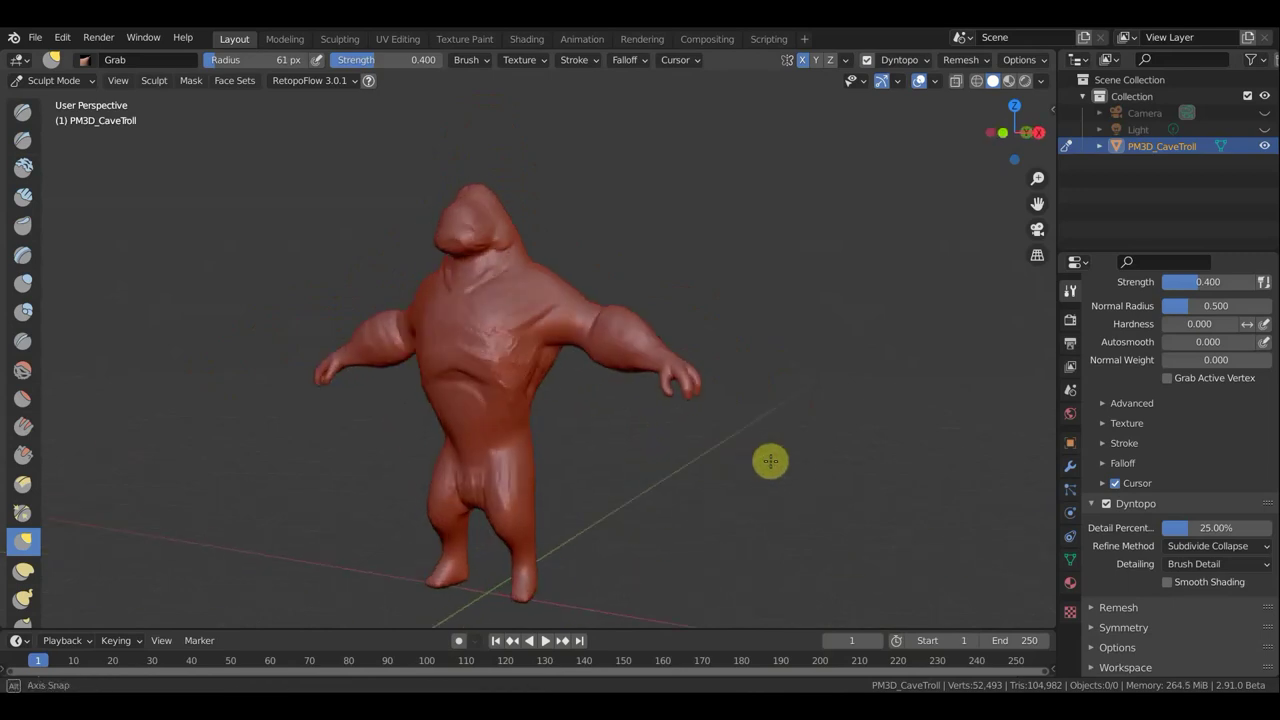
left_click_drag(529, 466, 535, 513)
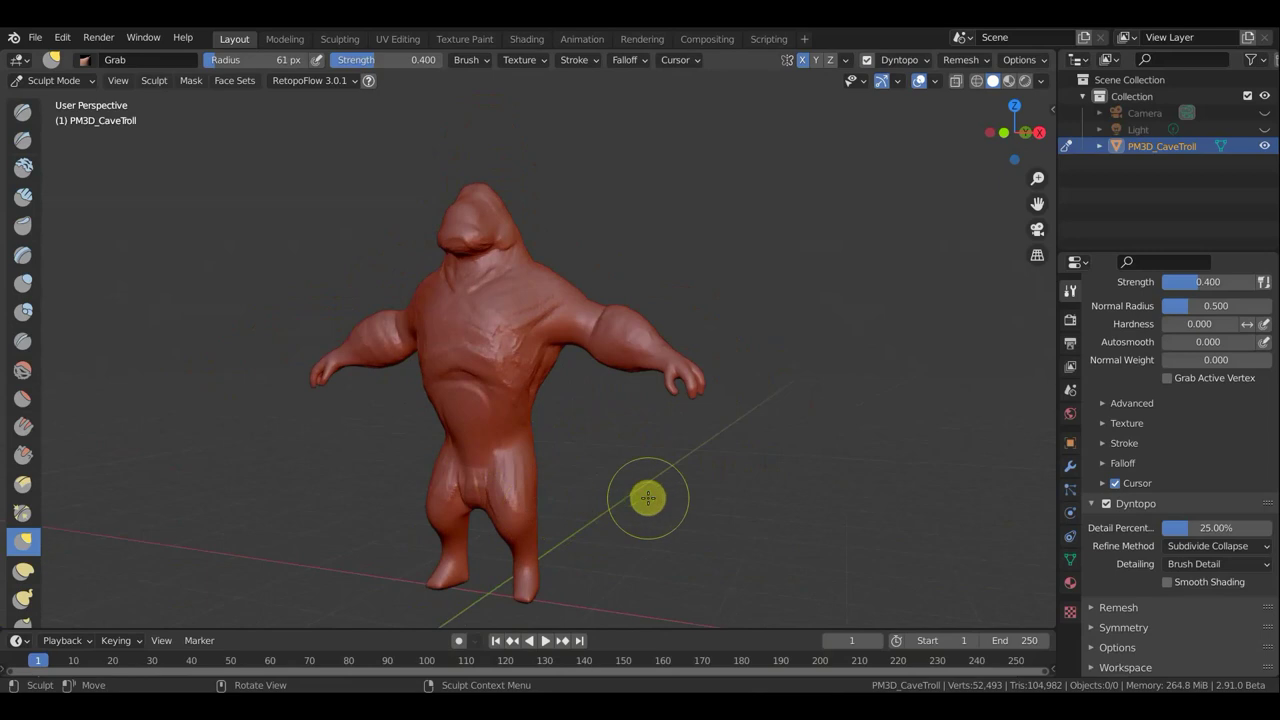
middle_click_drag(586, 511, 594, 494)
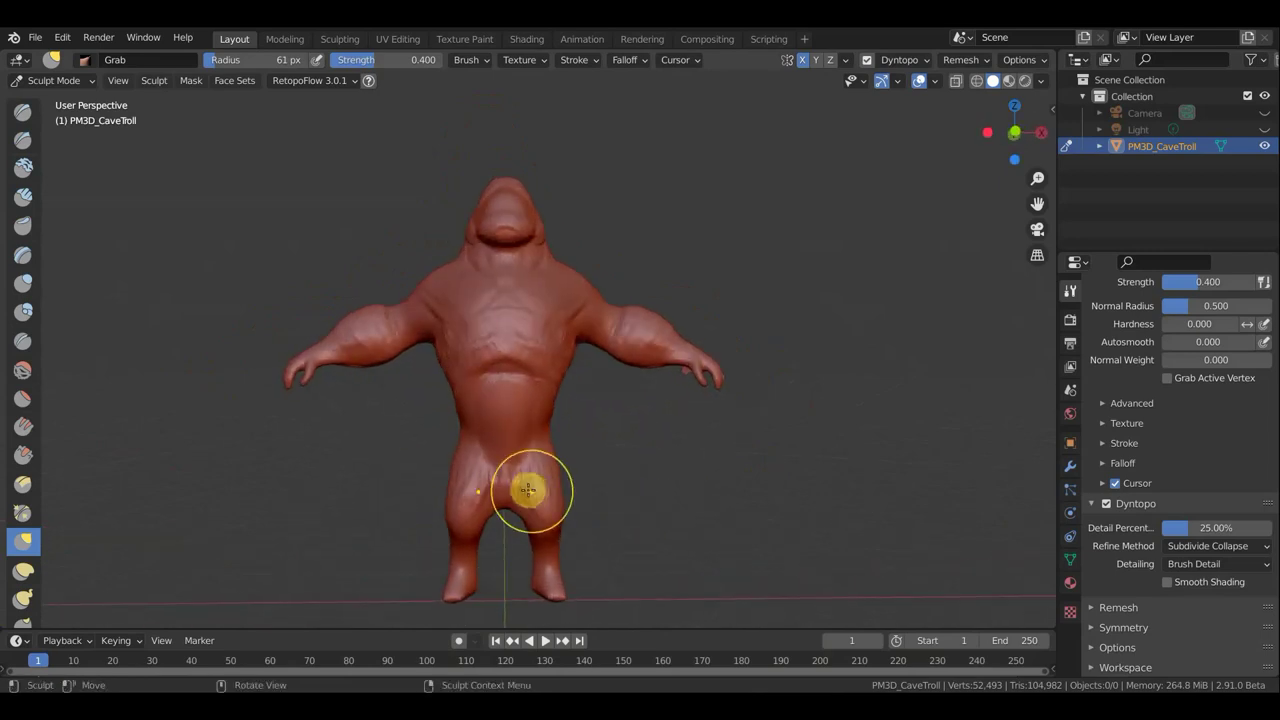
left_click_drag(528, 490, 528, 468)
scroll(586, 466, "up", 2)
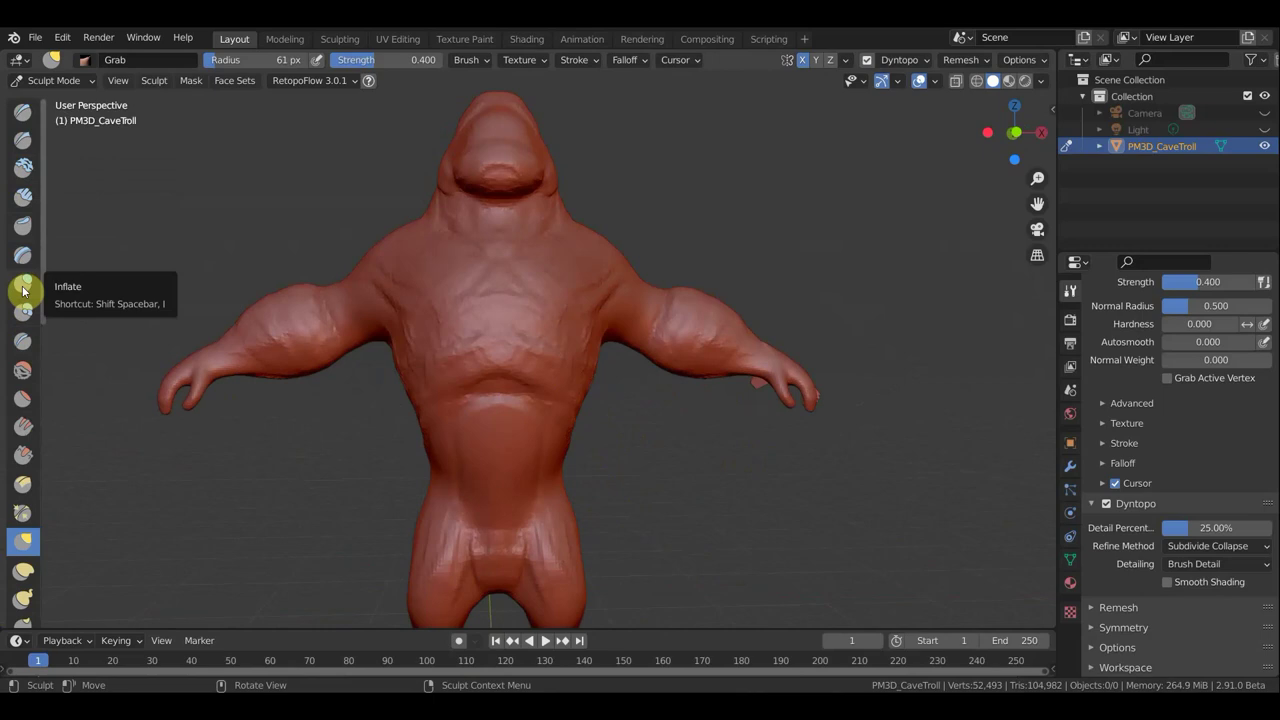
left_click(23, 400)
Step: Flatten the chest surface from the front and a turned angle
scroll(463, 350, "up", 2)
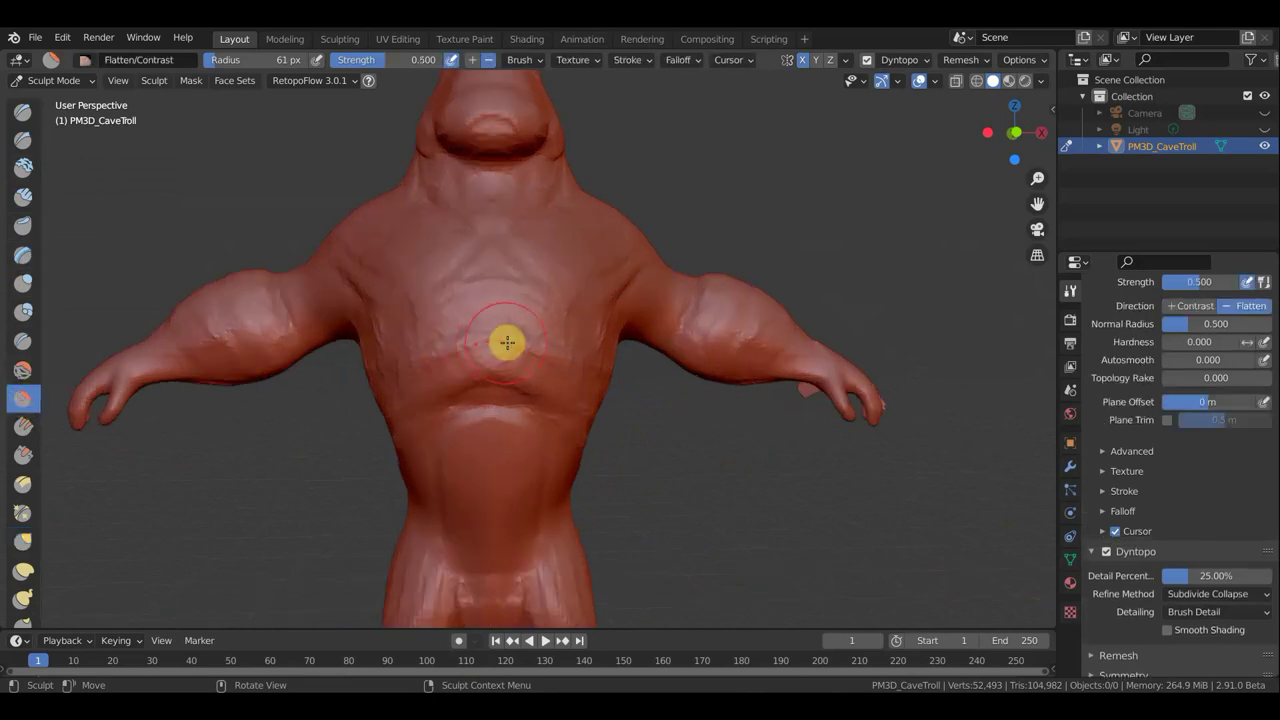
mouse_move(521, 340)
left_mouse_down()
mouse_move(414, 360)
mouse_move(454, 342)
mouse_move(380, 370)
mouse_move(531, 334)
mouse_move(606, 391)
mouse_move(535, 329)
left_mouse_up()
left_click_drag(407, 332, 714, 217)
mouse_move(714, 217)
middle_mouse_down()
mouse_move(674, 229)
mouse_move(714, 266)
middle_mouse_up()
middle_click_drag(581, 325, 506, 314)
left_click_drag(506, 314, 519, 278)
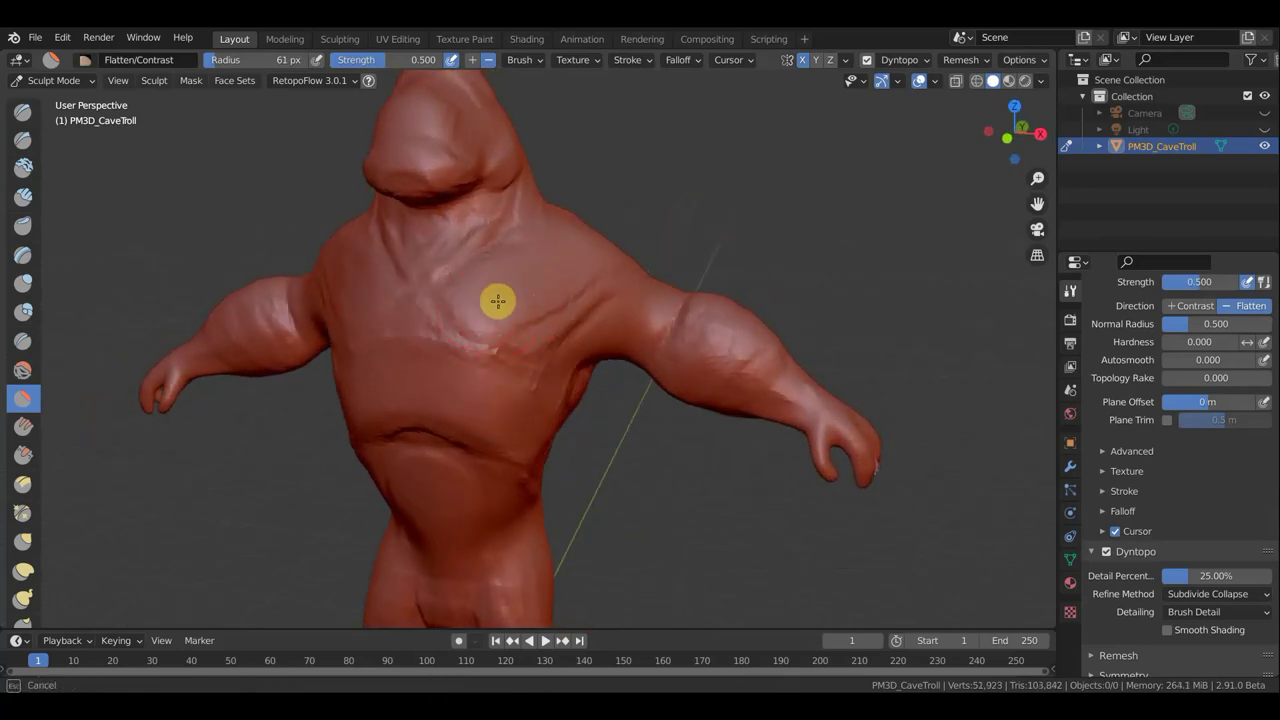
mouse_move(491, 334)
left_mouse_down()
mouse_move(491, 306)
mouse_move(600, 266)
mouse_move(603, 249)
left_mouse_up()
mouse_move(603, 249)
middle_mouse_down()
mouse_move(694, 206)
mouse_move(640, 229)
mouse_move(620, 369)
middle_mouse_up()
Step: Flatten across the belly in several passes
mouse_move(694, 472)
middle_mouse_down("shift")
mouse_move(709, 380)
mouse_move(614, 277)
middle_mouse_up("shift")
mouse_move(614, 277)
left_mouse_down()
mouse_move(554, 246)
mouse_move(498, 280)
mouse_move(546, 234)
mouse_move(486, 309)
mouse_move(494, 374)
mouse_move(517, 348)
mouse_move(514, 286)
mouse_move(496, 278)
left_mouse_up()
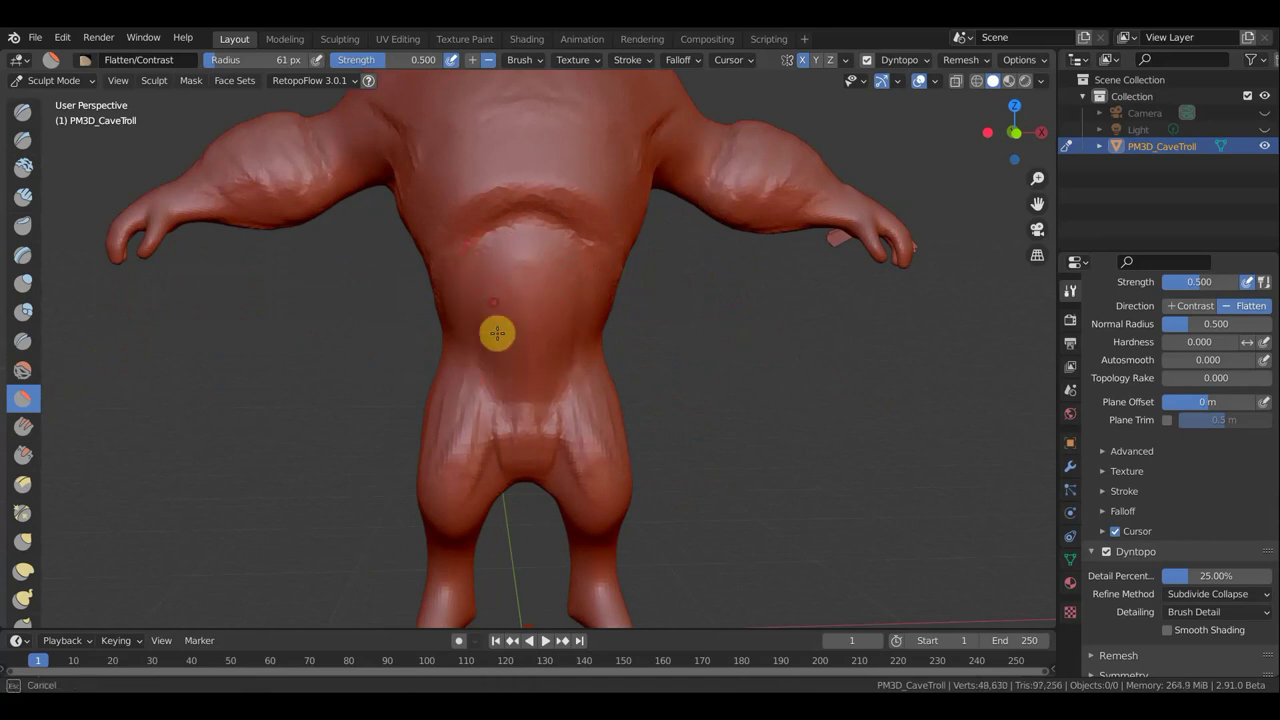
mouse_move(609, 346)
middle_mouse_down()
mouse_move(814, 351)
mouse_move(683, 354)
middle_mouse_up()
mouse_move(614, 349)
left_mouse_down()
mouse_move(596, 364)
mouse_move(583, 351)
mouse_move(609, 305)
left_mouse_up()
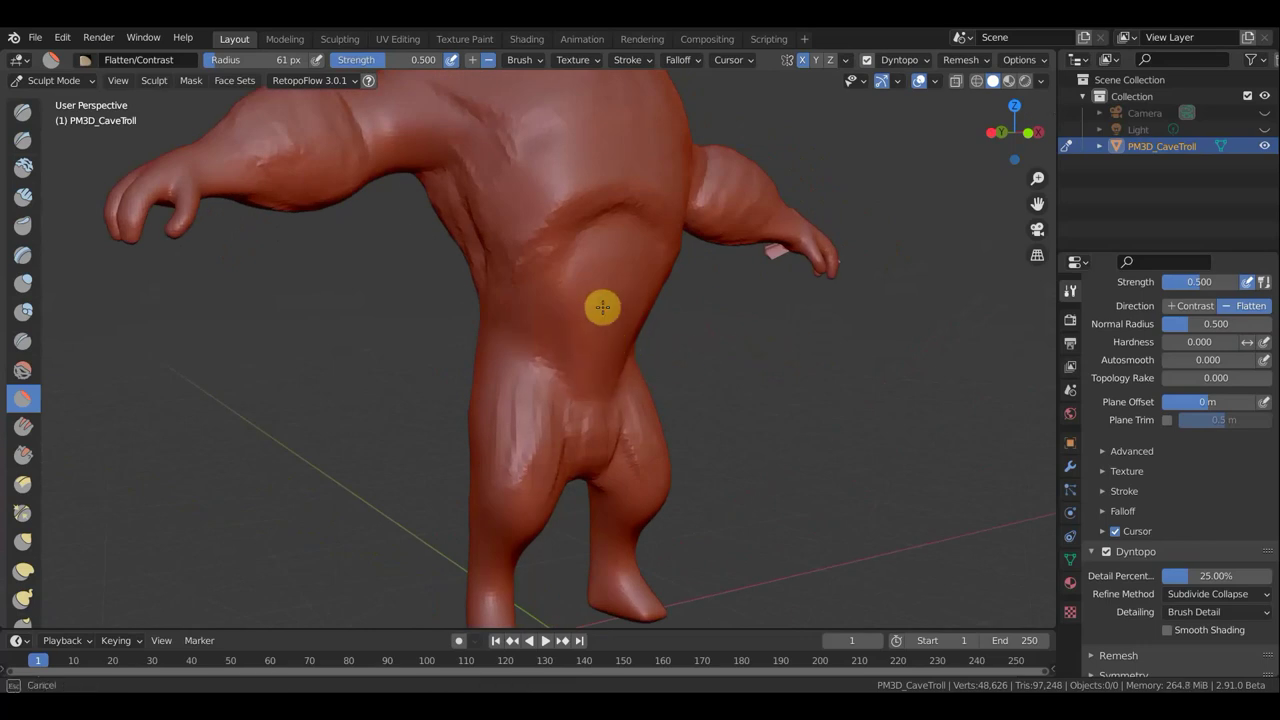
mouse_move(631, 234)
left_mouse_down()
mouse_move(571, 249)
mouse_move(649, 240)
mouse_move(729, 274)
left_mouse_up()
mouse_move(729, 274)
middle_mouse_down()
mouse_move(695, 290)
mouse_move(680, 277)
middle_mouse_up()
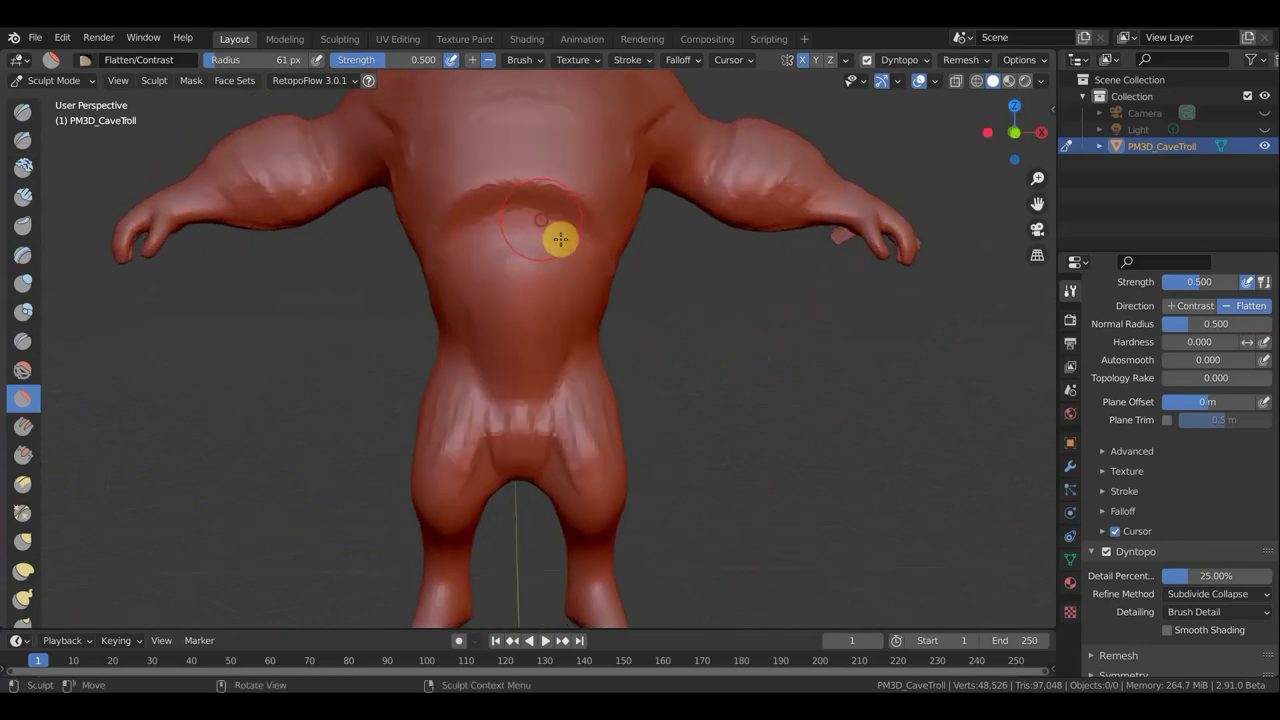
Step: Flatten the leg surface and a patch running down the chest
middle_click_drag(691, 357, 529, 414)
left_click_drag(529, 414, 480, 491)
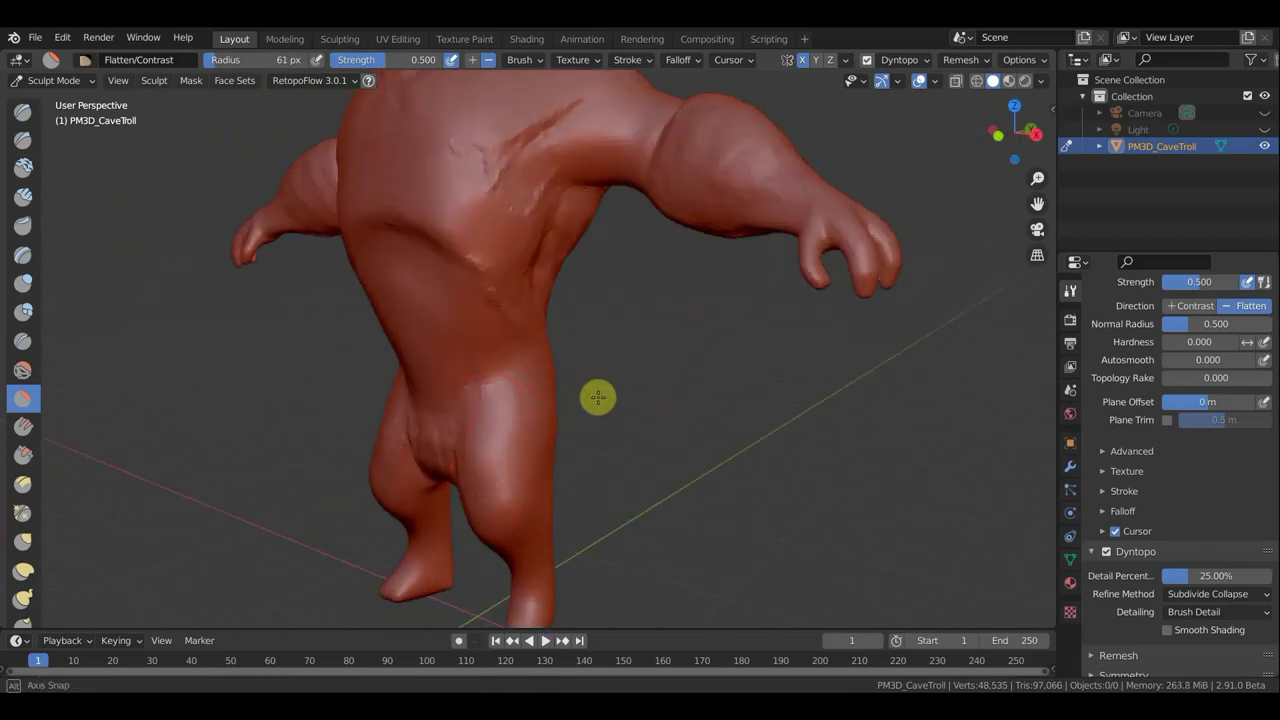
middle_click_drag(609, 397, 566, 391)
left_click_drag(426, 168, 380, 177)
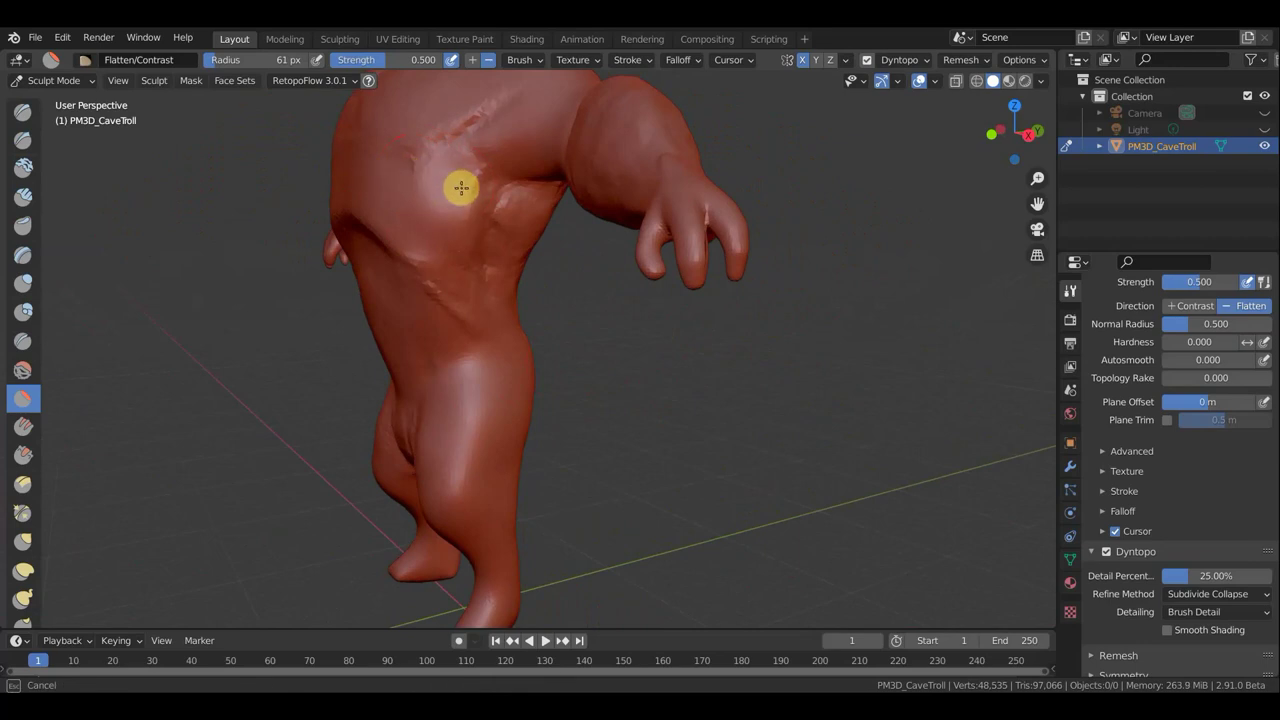
left_click_drag(470, 223, 465, 249)
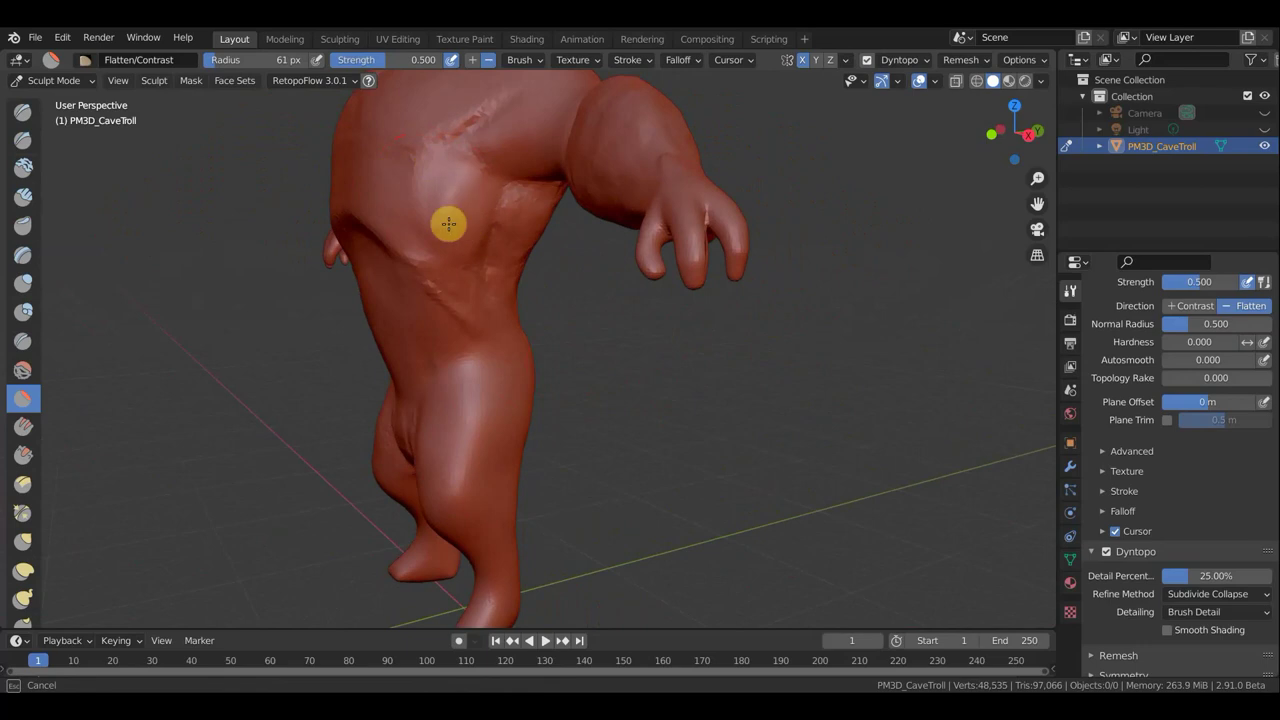
left_click_drag(448, 195, 571, 223)
mouse_move(571, 223)
middle_mouse_down()
mouse_move(629, 220)
mouse_move(611, 209)
mouse_move(617, 228)
middle_mouse_up()
Step: Flatten the side of the body from side and high three-quarter views
mouse_move(680, 337)
middle_mouse_down()
mouse_move(691, 403)
mouse_move(681, 465)
middle_mouse_up()
scroll(730, 380, "up", 4)
scroll(818, 307, "down", 3)
mouse_move(818, 307)
middle_mouse_down()
mouse_move(606, 366)
mouse_move(426, 265)
middle_mouse_up()
mouse_move(426, 265)
left_mouse_down()
mouse_move(450, 243)
mouse_move(543, 271)
left_mouse_up()
mouse_move(543, 271)
middle_mouse_down()
mouse_move(423, 263)
mouse_move(463, 200)
middle_mouse_up()
mouse_move(423, 202)
left_mouse_down()
mouse_move(483, 229)
mouse_move(425, 238)
left_mouse_up()
Step: Flatten the lower and upper back from a straight back view
mouse_move(458, 229)
middle_mouse_down()
mouse_move(420, 206)
mouse_move(531, 223)
middle_mouse_up()
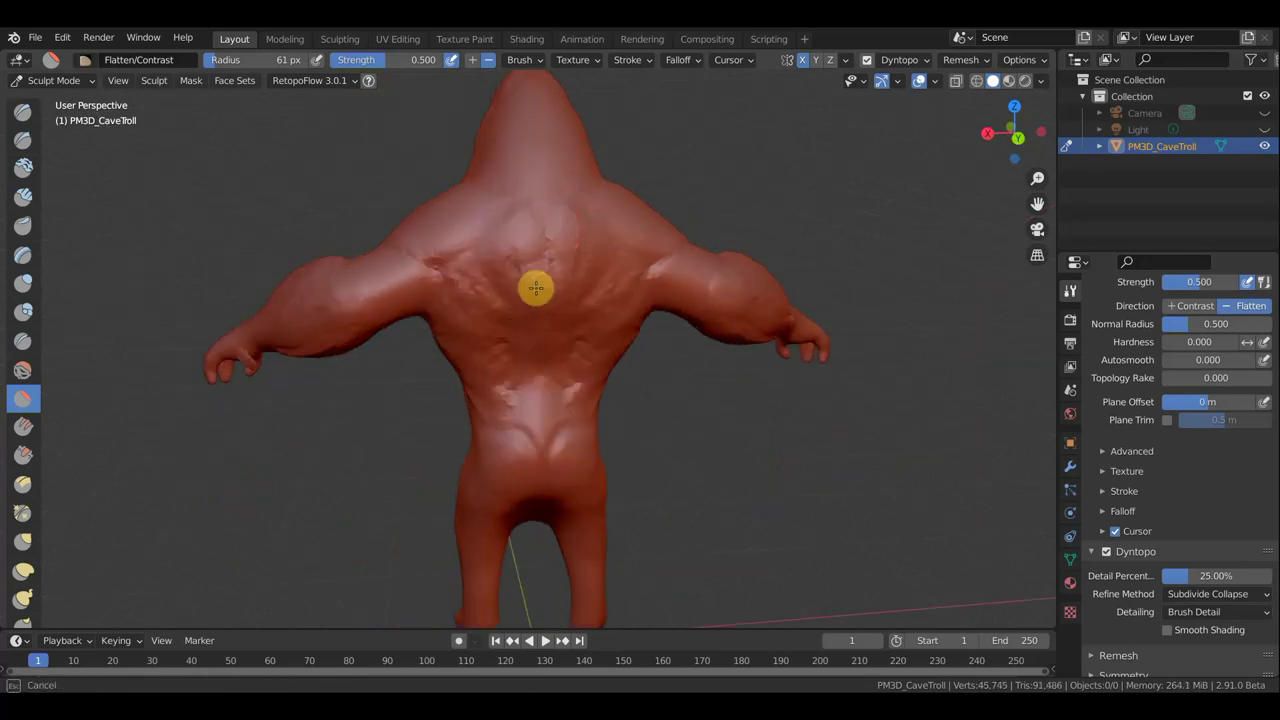
left_click_drag(541, 333, 543, 271)
middle_click_drag(543, 271, 537, 440)
mouse_move(516, 414)
left_mouse_down()
mouse_move(454, 254)
mouse_move(469, 279)
mouse_move(460, 289)
mouse_move(511, 304)
left_mouse_up()
mouse_move(511, 304)
middle_mouse_down()
mouse_move(631, 383)
mouse_move(862, 349)
mouse_move(891, 323)
mouse_move(759, 434)
mouse_move(766, 410)
middle_mouse_up()
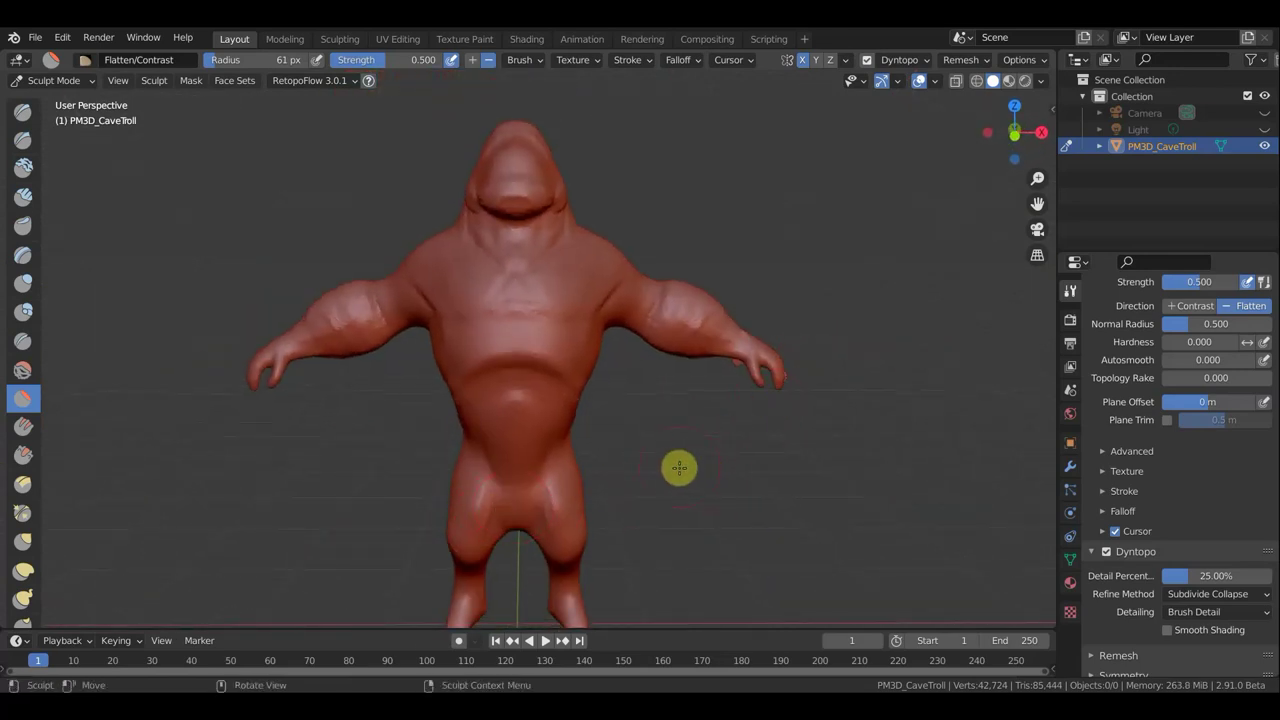
Step: Snap to Front Orthographic view, center the head, and switch to the Draw brush
key("KP_1")
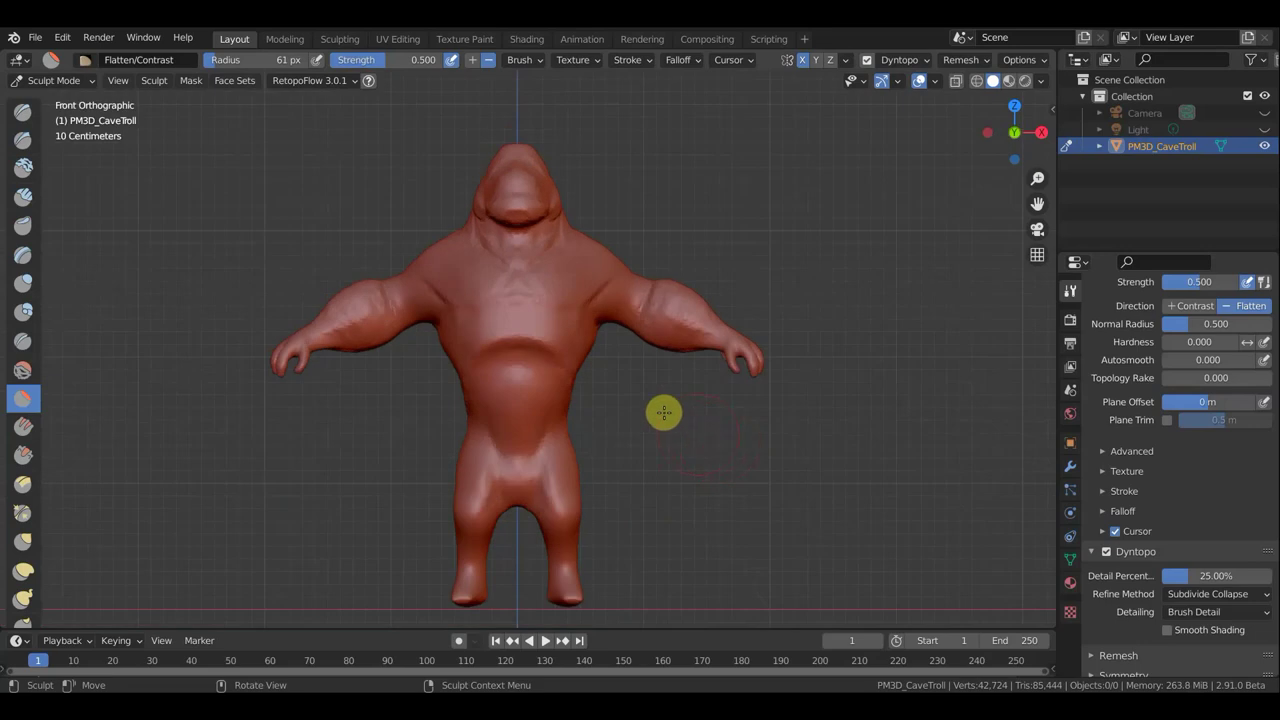
scroll(666, 240, "up", 3)
scroll(675, 220, "down", 2, "shift")
mouse_move(717, 150)
middle_mouse_down("shift")
mouse_move(731, 251)
mouse_move(720, 366)
middle_mouse_up("shift")
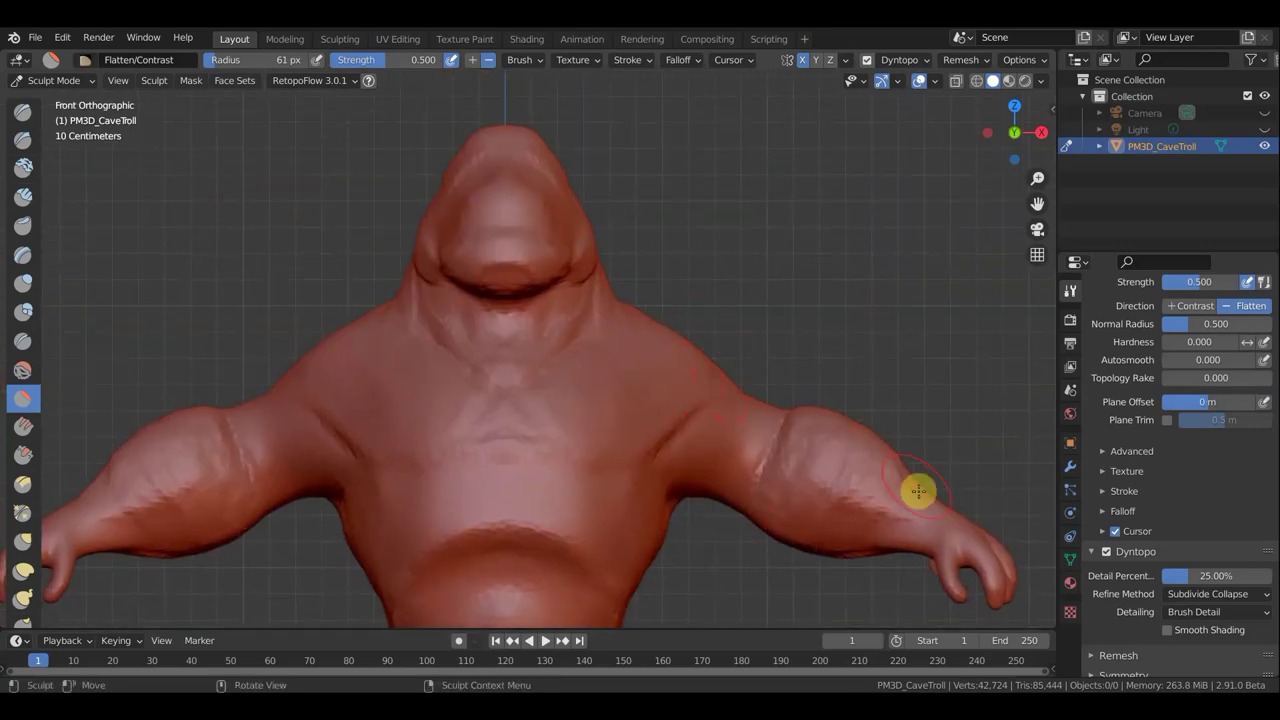
scroll(740, 263, "up", 1)
mouse_move(760, 249)
middle_mouse_down("shift")
mouse_move(786, 343)
mouse_move(831, 400)
middle_mouse_up("shift")
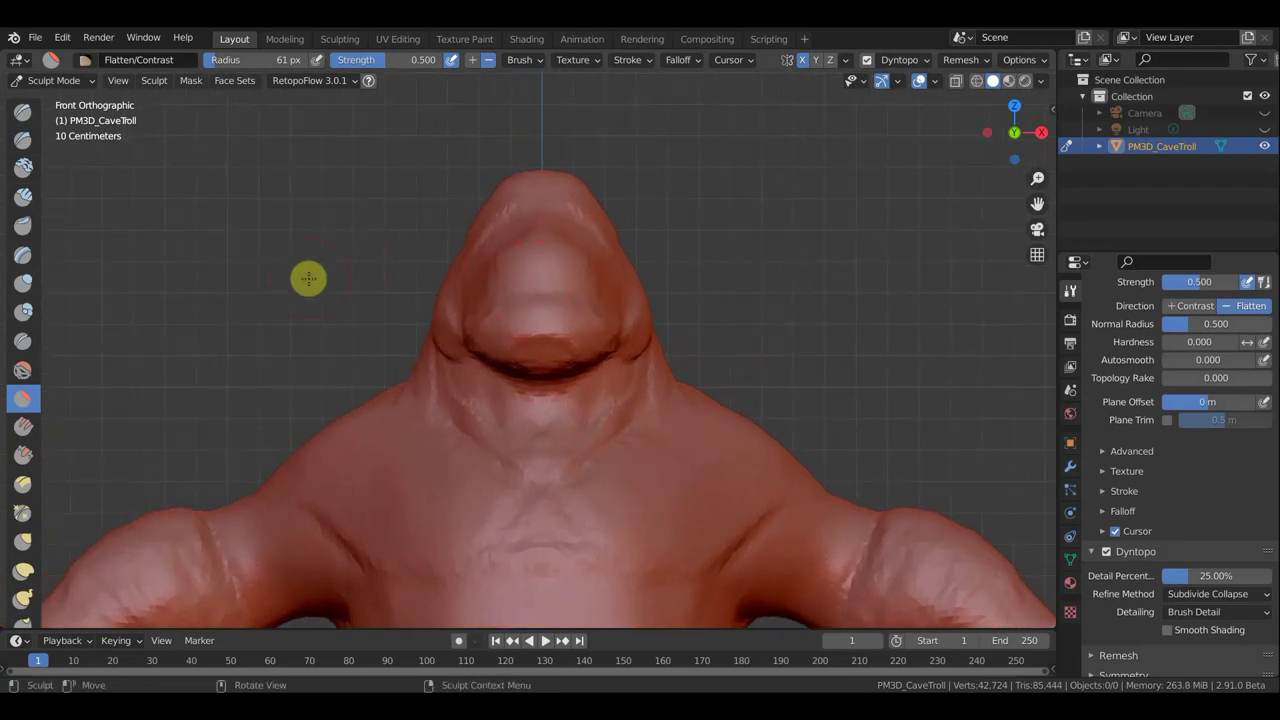
left_click(21, 116)
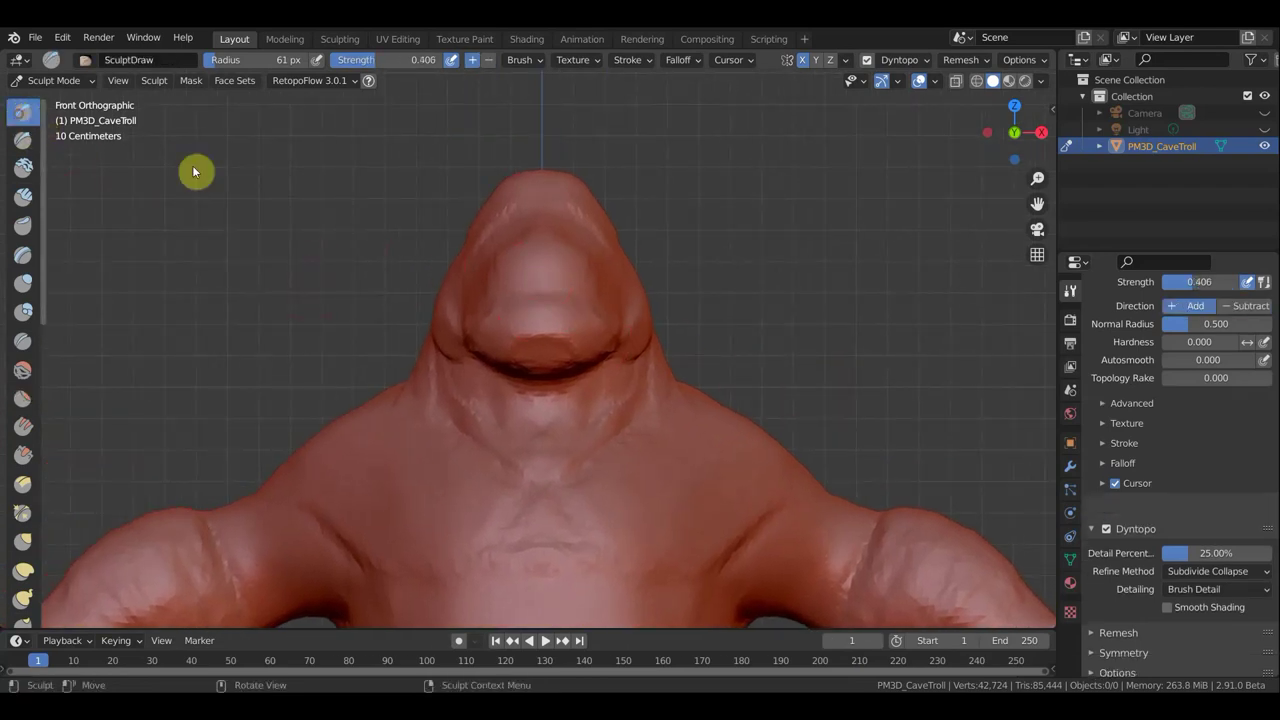
Step: Shrink the Draw brush to 24 px and sculpt up along the nose bridge
key("f")
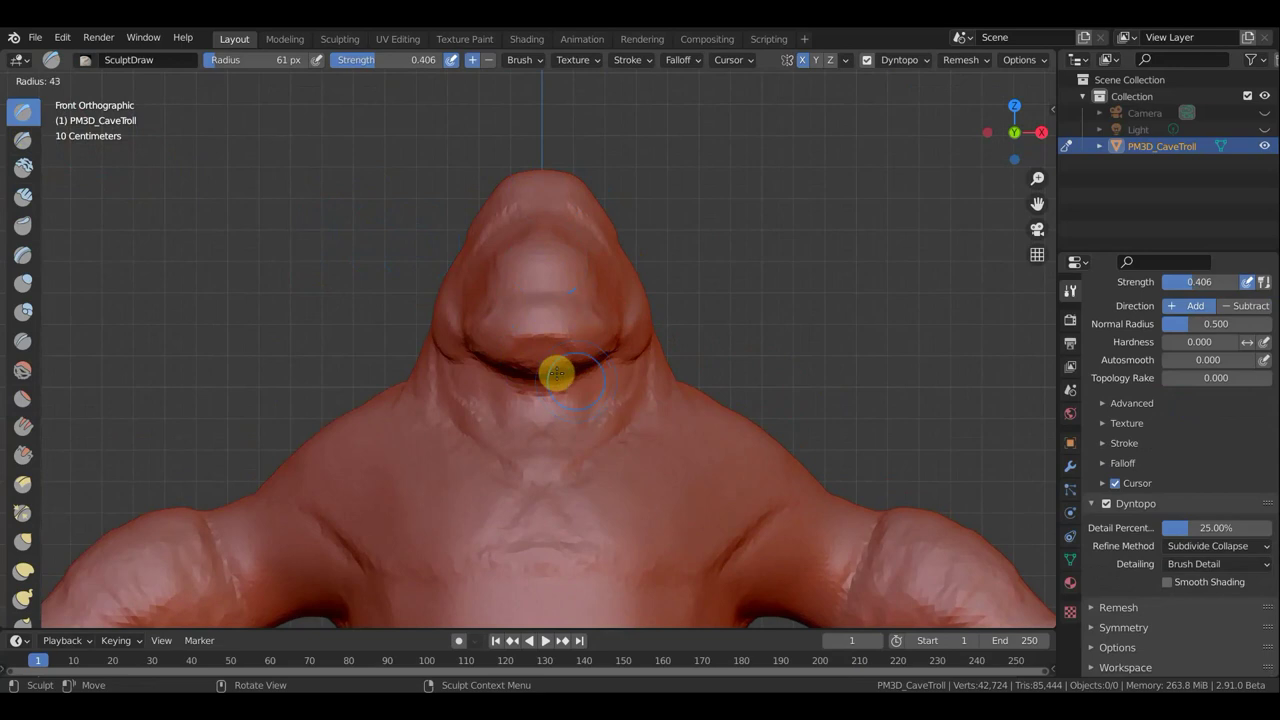
left_click(552, 370)
mouse_move(620, 334)
middle_mouse_down()
mouse_move(749, 320)
mouse_move(737, 309)
mouse_move(757, 300)
middle_mouse_up()
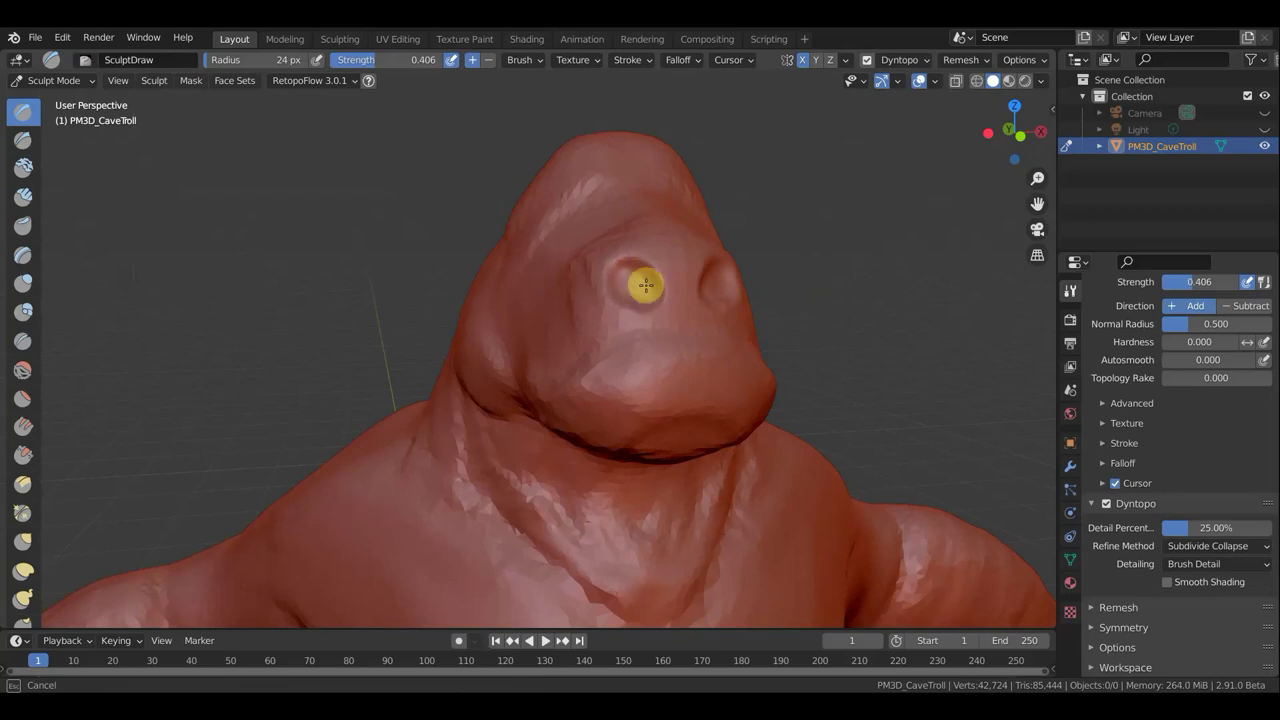
middle_click_drag(626, 281, 581, 307)
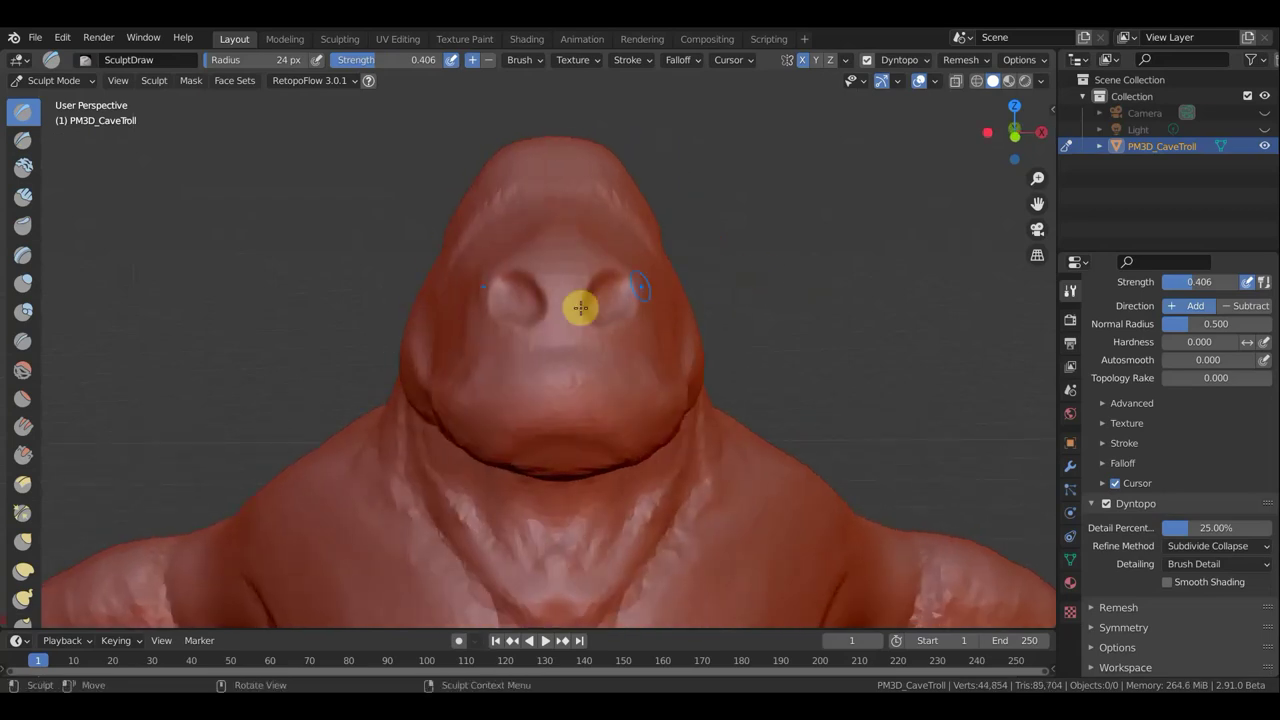
mouse_move(556, 318)
left_mouse_down()
mouse_move(547, 274)
mouse_move(600, 256)
left_mouse_up()
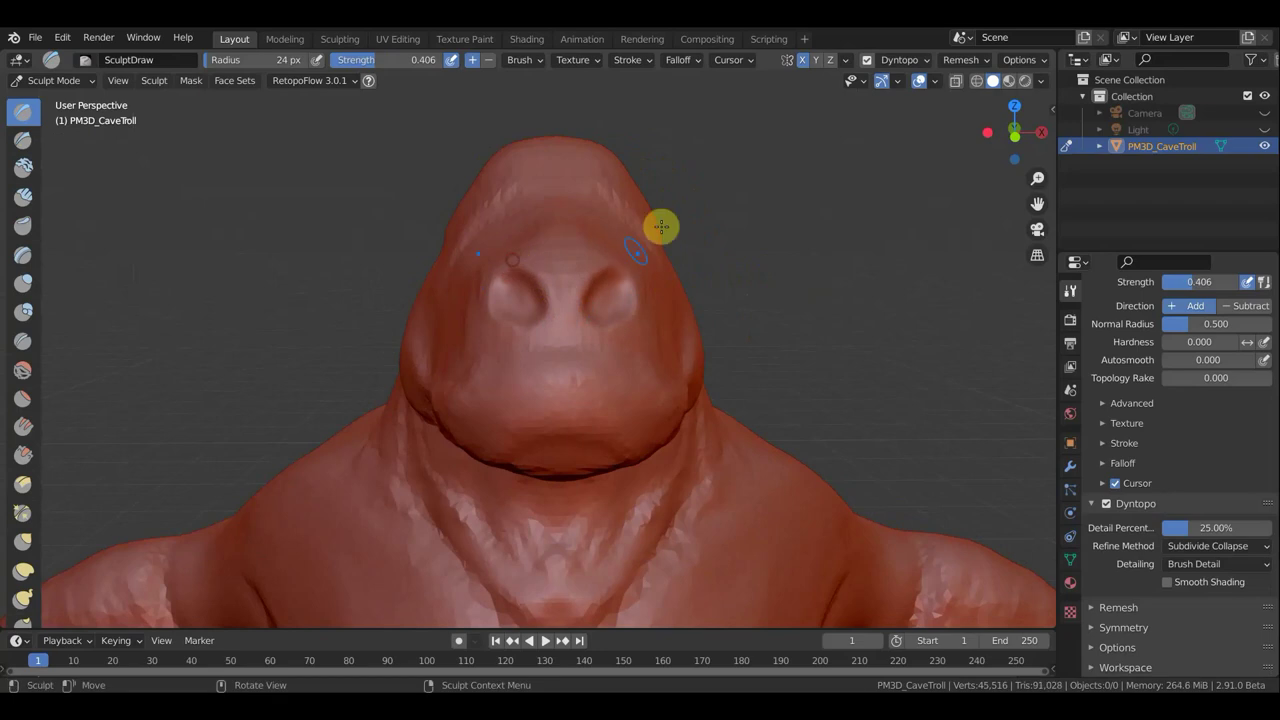
Step: Enlarge the brush to 43 px, build up the head top and raise a brow ridge
key("f")
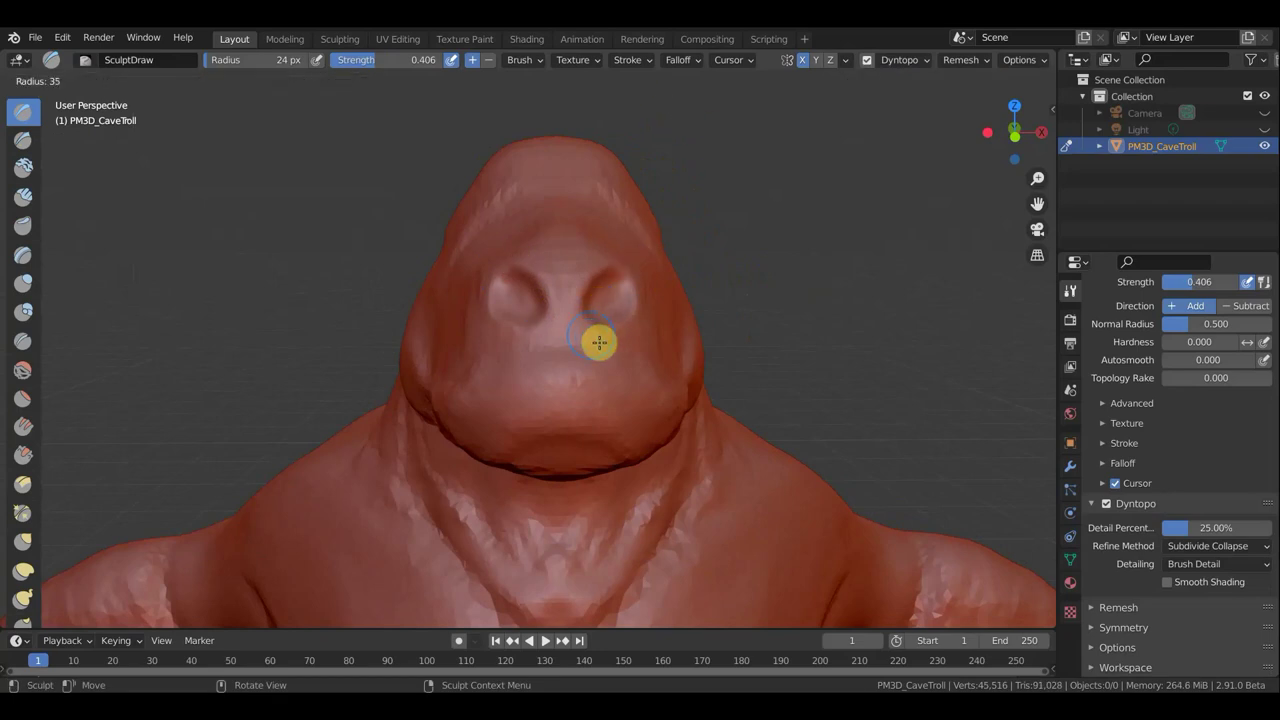
left_click(603, 343)
middle_click_drag(757, 277, 763, 389)
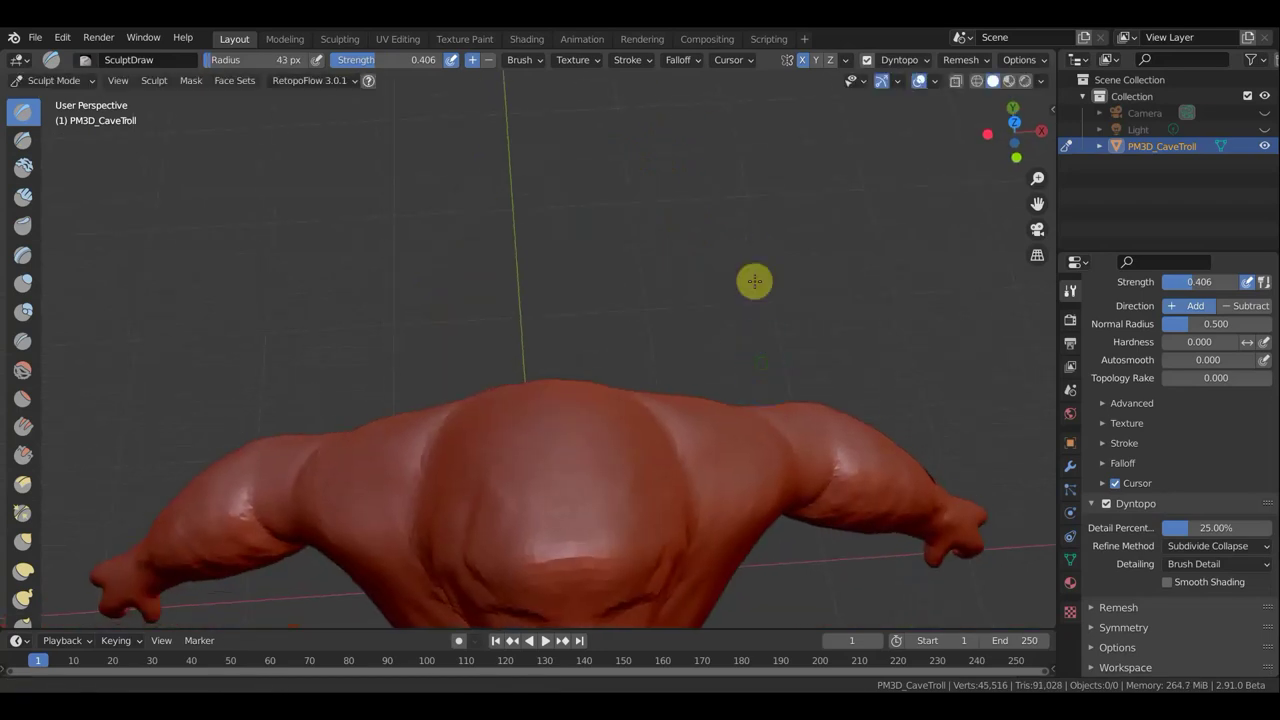
middle_click_drag(751, 280, 748, 181)
mouse_move(502, 446)
left_mouse_down()
mouse_move(527, 457)
mouse_move(640, 349)
left_mouse_up()
mouse_move(640, 349)
middle_mouse_down()
mouse_move(713, 297)
mouse_move(774, 294)
mouse_move(669, 294)
mouse_move(723, 300)
mouse_move(786, 377)
mouse_move(683, 349)
middle_mouse_up()
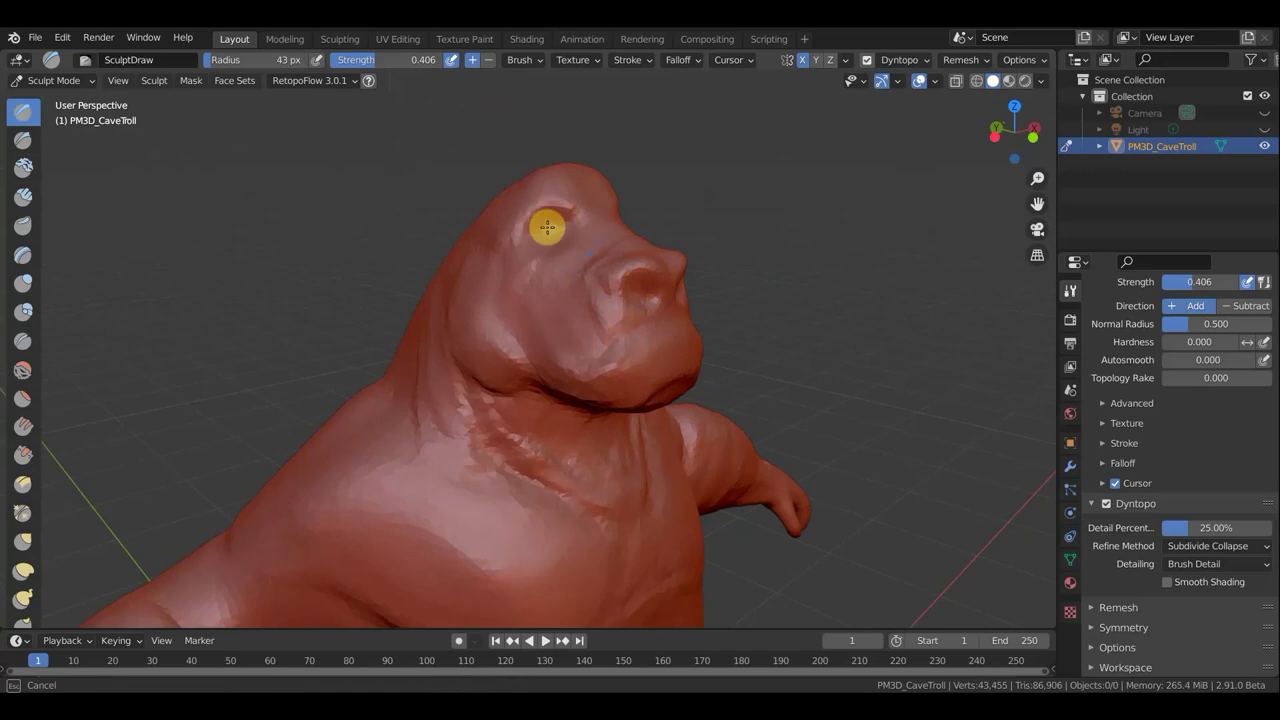
mouse_move(555, 220)
left_mouse_down()
mouse_move(680, 229)
mouse_move(591, 234)
left_mouse_up()
mouse_move(591, 234)
middle_mouse_down()
mouse_move(629, 243)
mouse_move(503, 223)
mouse_move(616, 224)
middle_mouse_up()
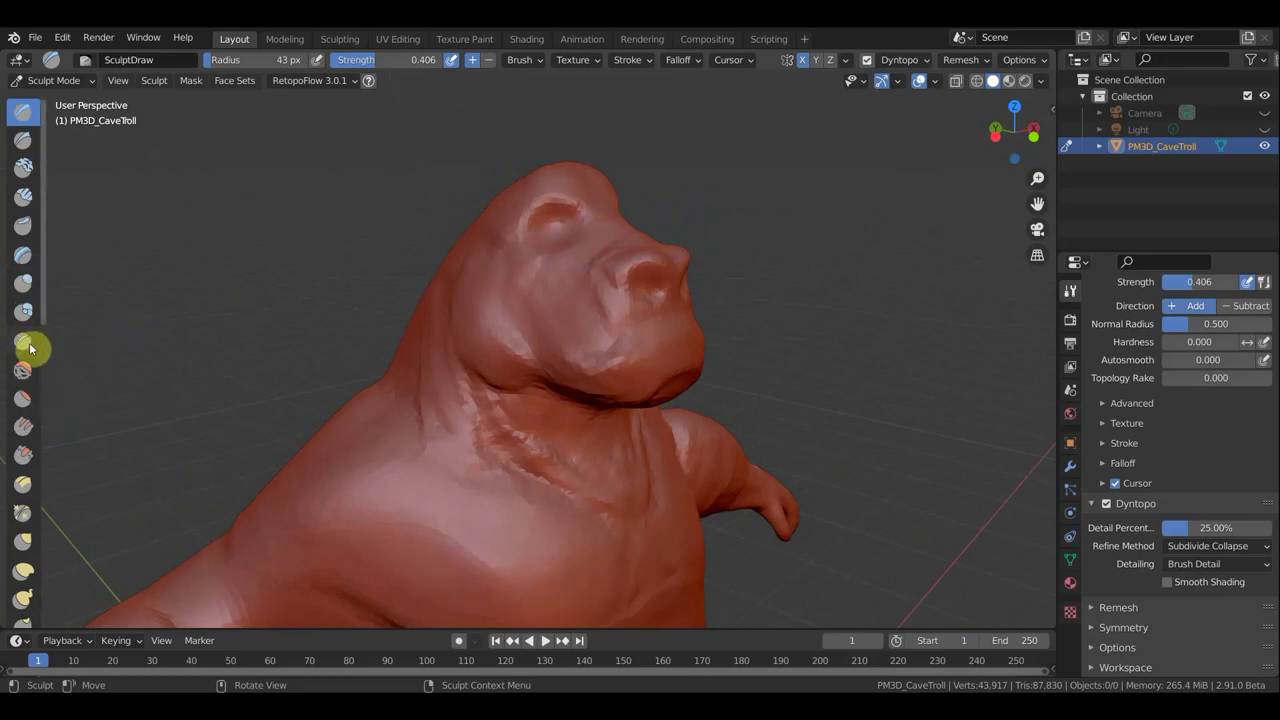
Step: With Flatten/Contrast, smooth the cheek from brow down through the jaw to the neck
left_click(22, 398)
left_click_drag(487, 290, 490, 293)
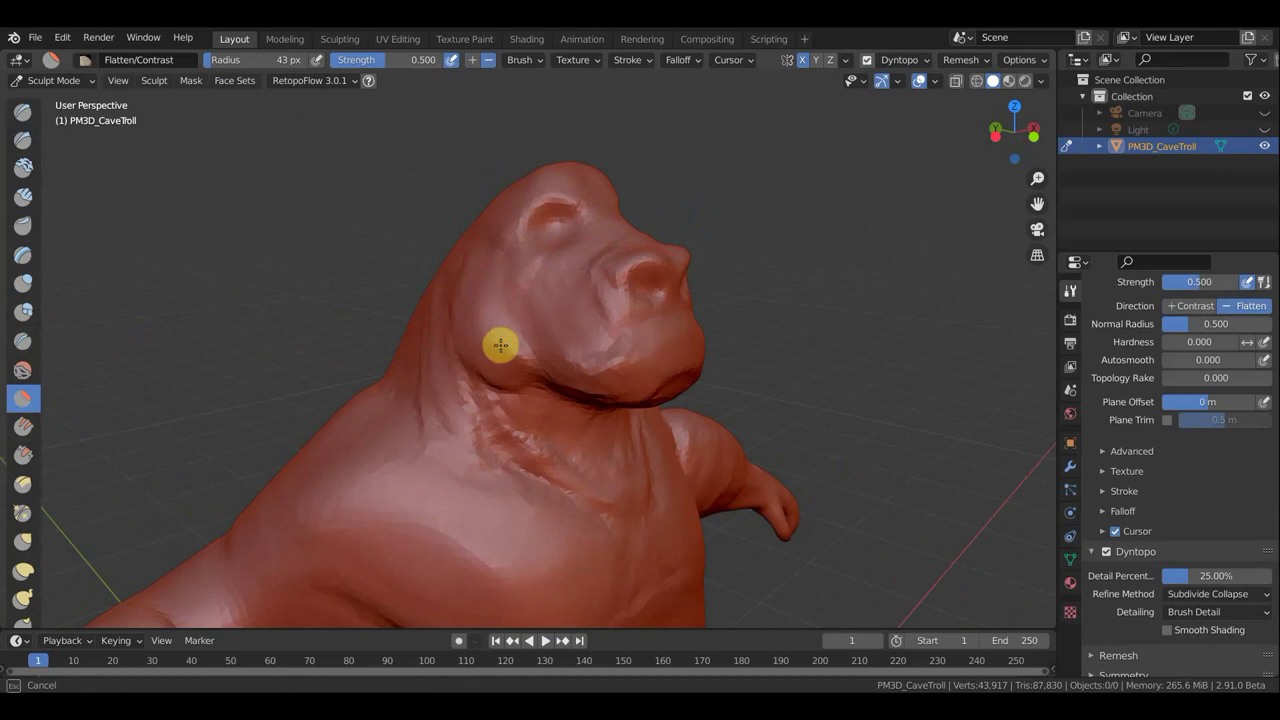
middle_click_drag(457, 271, 511, 300)
mouse_move(503, 297)
left_mouse_down()
mouse_move(513, 347)
mouse_move(541, 312)
left_mouse_up()
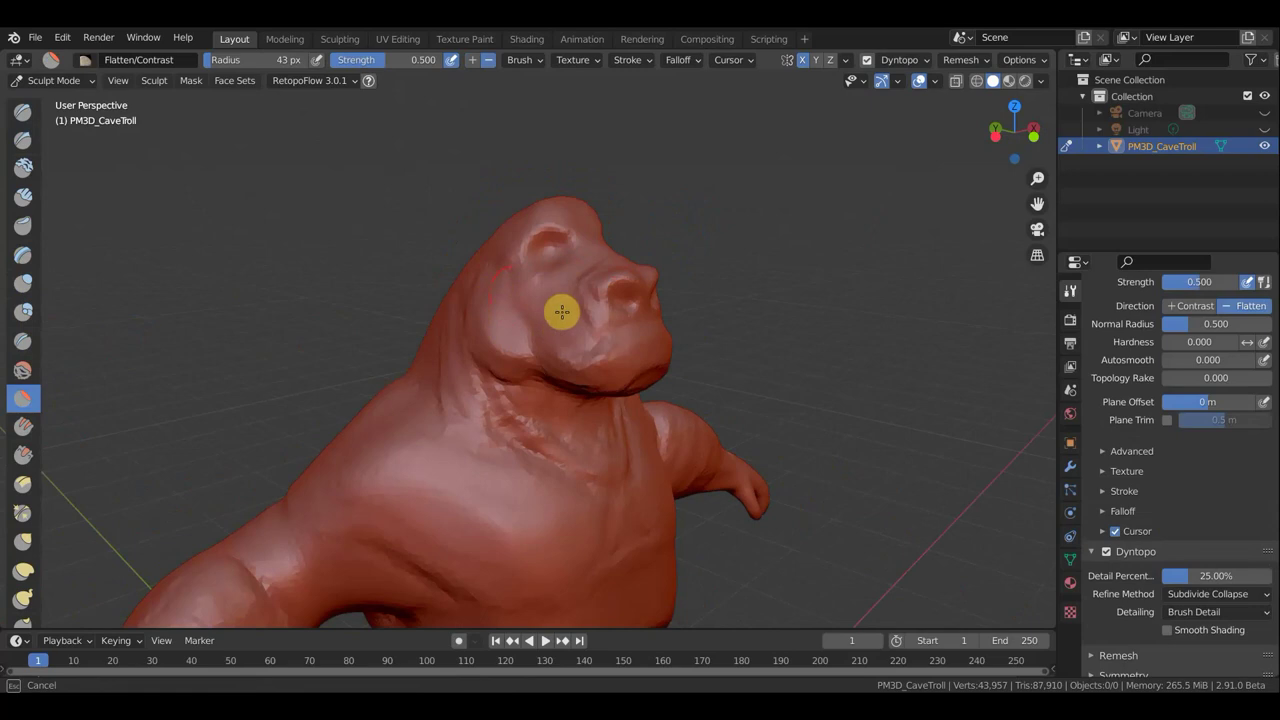
mouse_move(525, 315)
left_mouse_down()
mouse_move(517, 368)
mouse_move(502, 339)
left_mouse_up()
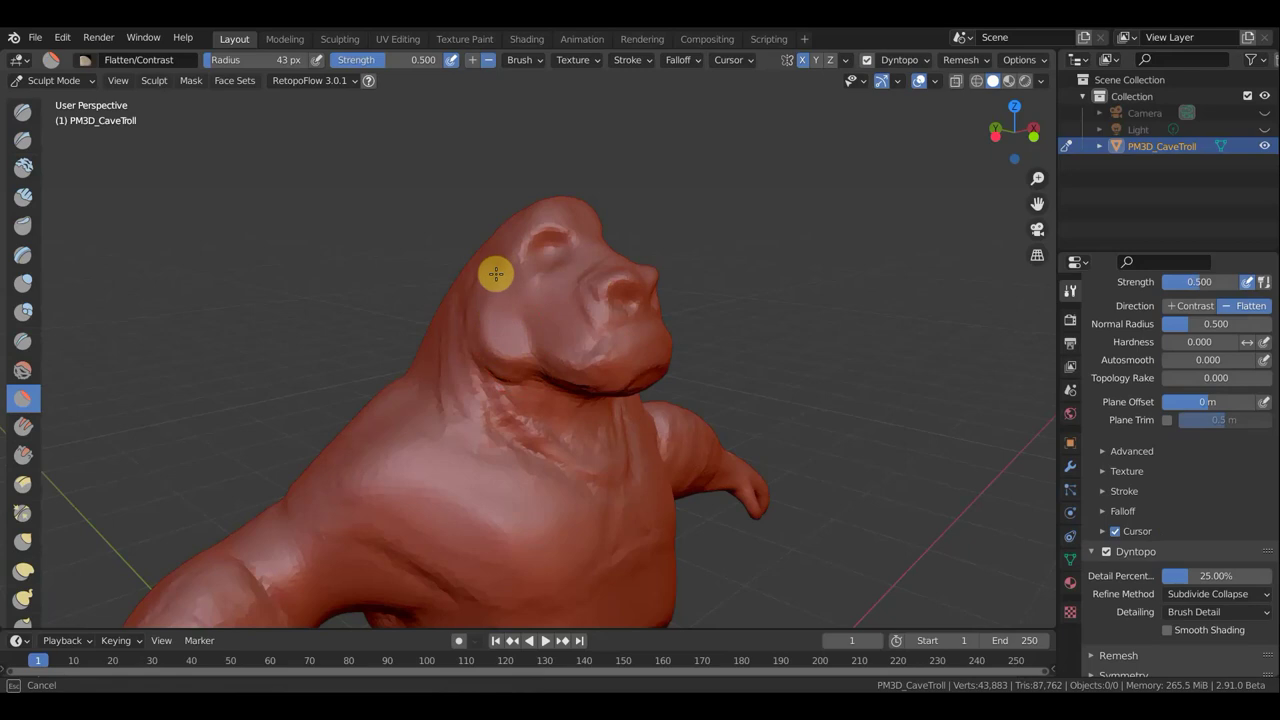
left_click_drag(494, 309, 509, 244)
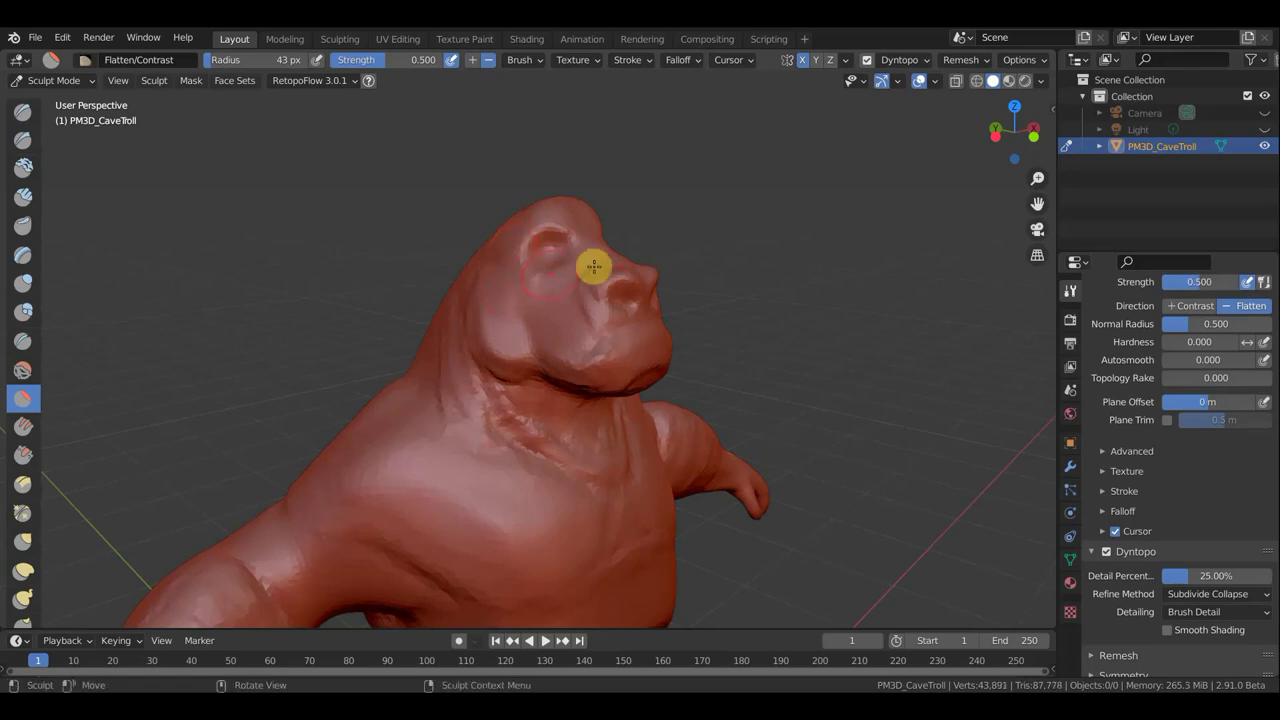
mouse_move(683, 234)
middle_mouse_down()
mouse_move(601, 229)
mouse_move(614, 129)
mouse_move(640, 169)
mouse_move(803, 291)
middle_mouse_up()
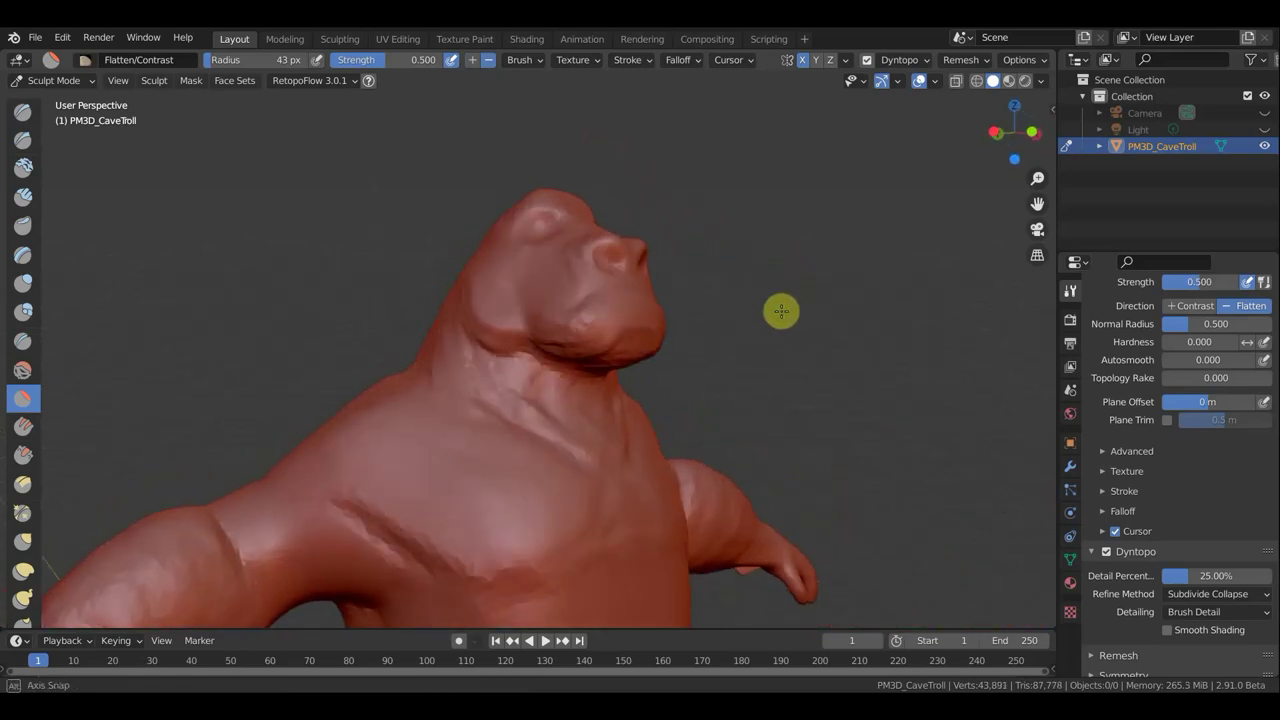
Step: Flatten the side of the neck, the back of the head and the upper back
mouse_move(571, 403)
left_mouse_down()
mouse_move(504, 384)
mouse_move(563, 423)
mouse_move(587, 464)
mouse_move(455, 366)
mouse_move(515, 383)
mouse_move(516, 361)
mouse_move(520, 383)
mouse_move(580, 400)
left_mouse_up()
mouse_move(580, 400)
middle_mouse_down()
mouse_move(811, 426)
mouse_move(688, 392)
middle_mouse_up()
mouse_move(584, 369)
left_mouse_down()
mouse_move(548, 311)
mouse_move(569, 324)
left_mouse_up()
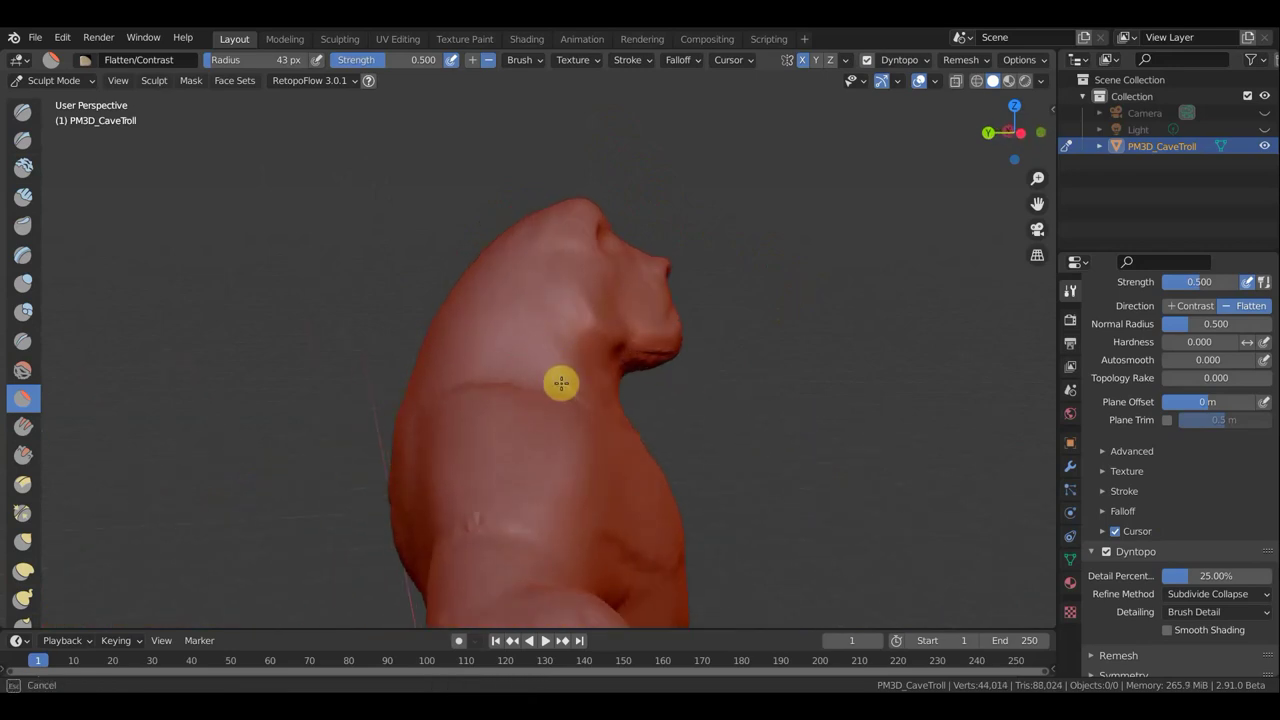
left_click_drag(576, 375, 580, 349)
mouse_move(580, 349)
middle_mouse_down()
mouse_move(686, 366)
mouse_move(706, 354)
middle_mouse_up()
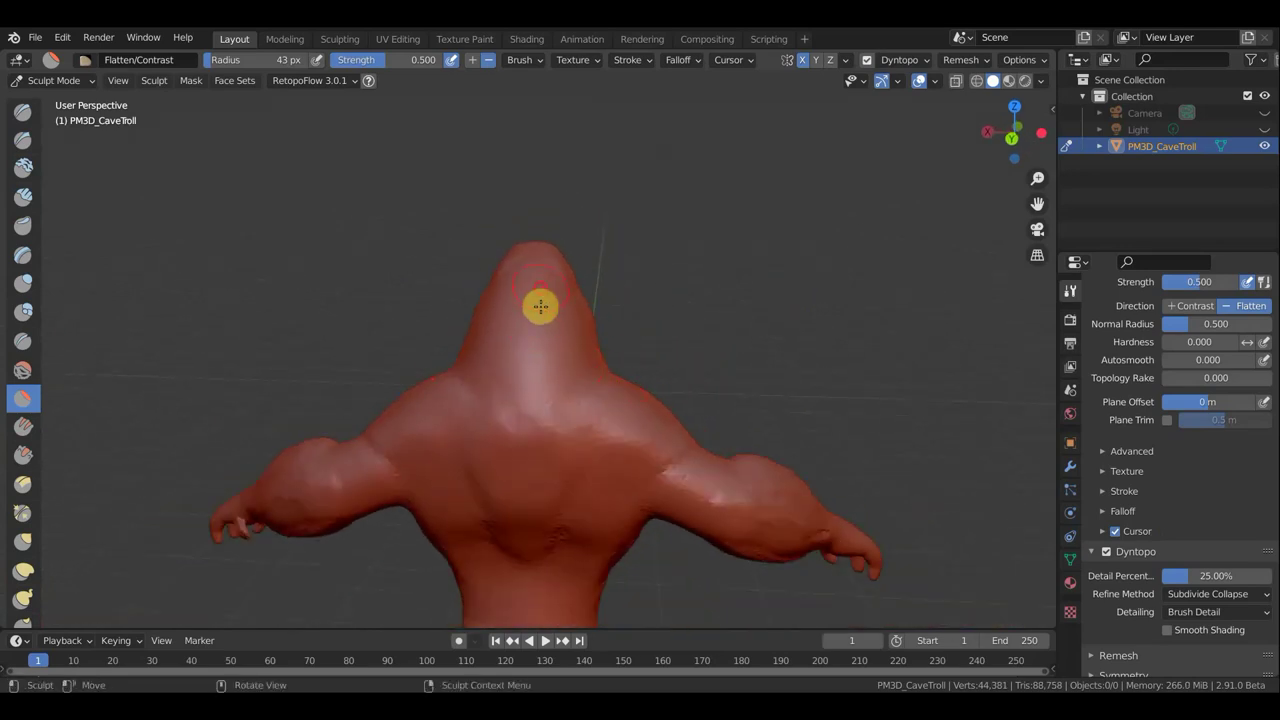
mouse_move(540, 306)
left_mouse_down()
mouse_move(542, 386)
mouse_move(630, 384)
left_mouse_up()
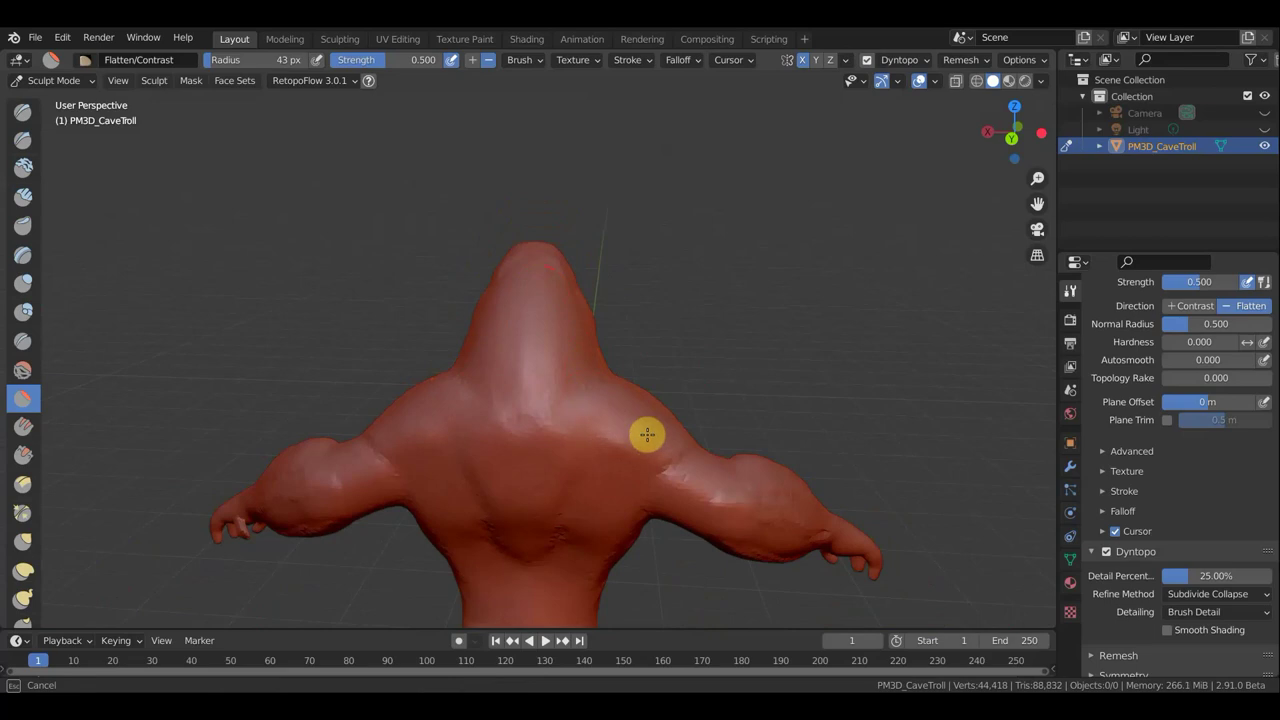
left_click_drag(623, 412, 709, 349)
middle_click_drag(709, 349, 212, 318)
scroll(397, 299, "down", 3)
scroll(587, 230, "up", 5)
scroll(590, 250, "down", 3)
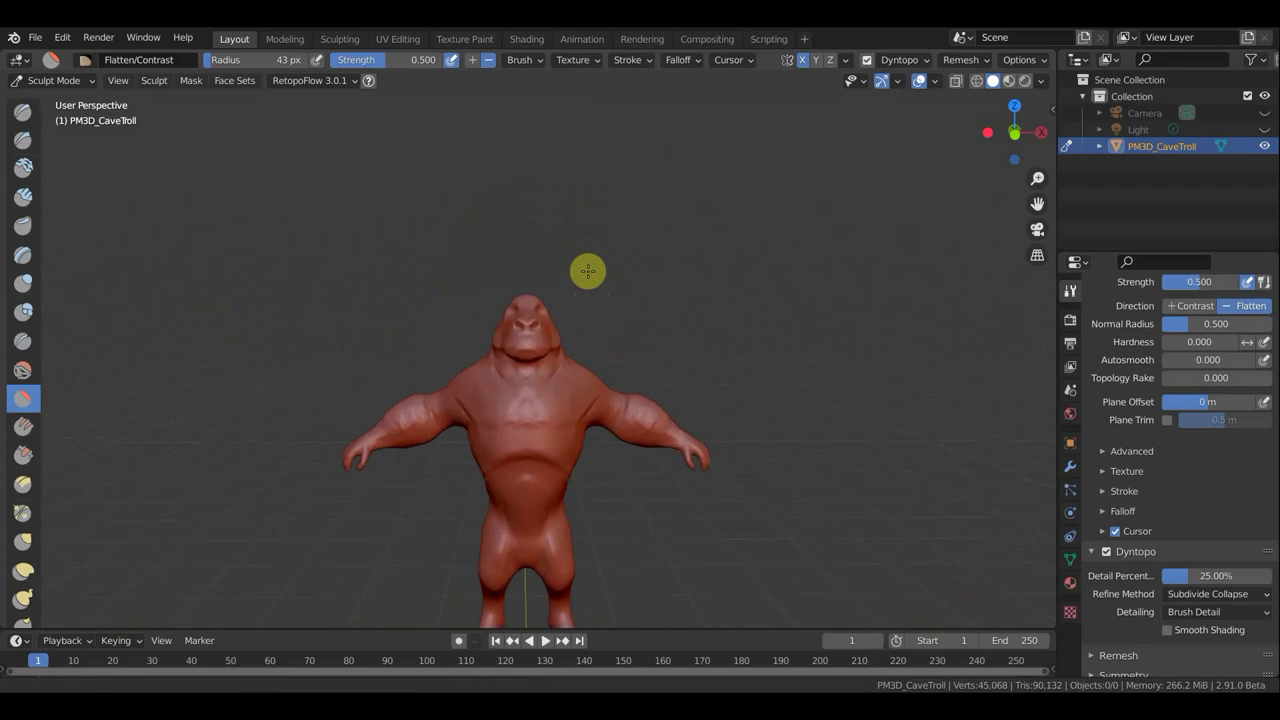
scroll(586, 260, "up", 2)
scroll(586, 249, "up", 2)
mouse_move(666, 249)
middle_mouse_down()
mouse_move(778, 292)
mouse_move(871, 289)
mouse_move(762, 335)
mouse_move(731, 294)
middle_mouse_up()
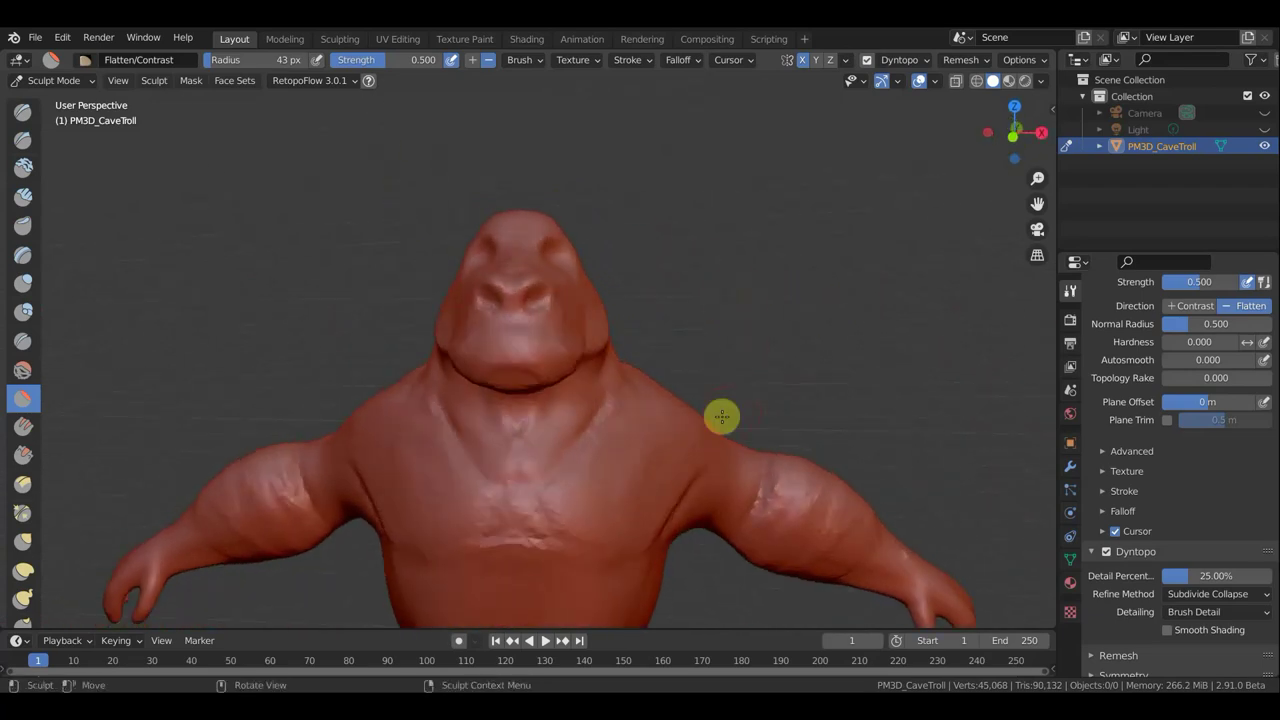
middle_click_drag(720, 417, 758, 254)
scroll(758, 254, "down", 3)
scroll(750, 290, "down", 3)
mouse_move(737, 329)
middle_mouse_down()
mouse_move(680, 434)
mouse_move(701, 417)
mouse_move(686, 429)
mouse_move(717, 503)
mouse_move(709, 391)
middle_mouse_up()
scroll(717, 503, "up", 3)
scroll(706, 491, "up", 2)
scroll(694, 334, "down", 2)
middle_click_drag(694, 334, 689, 297, "shift")
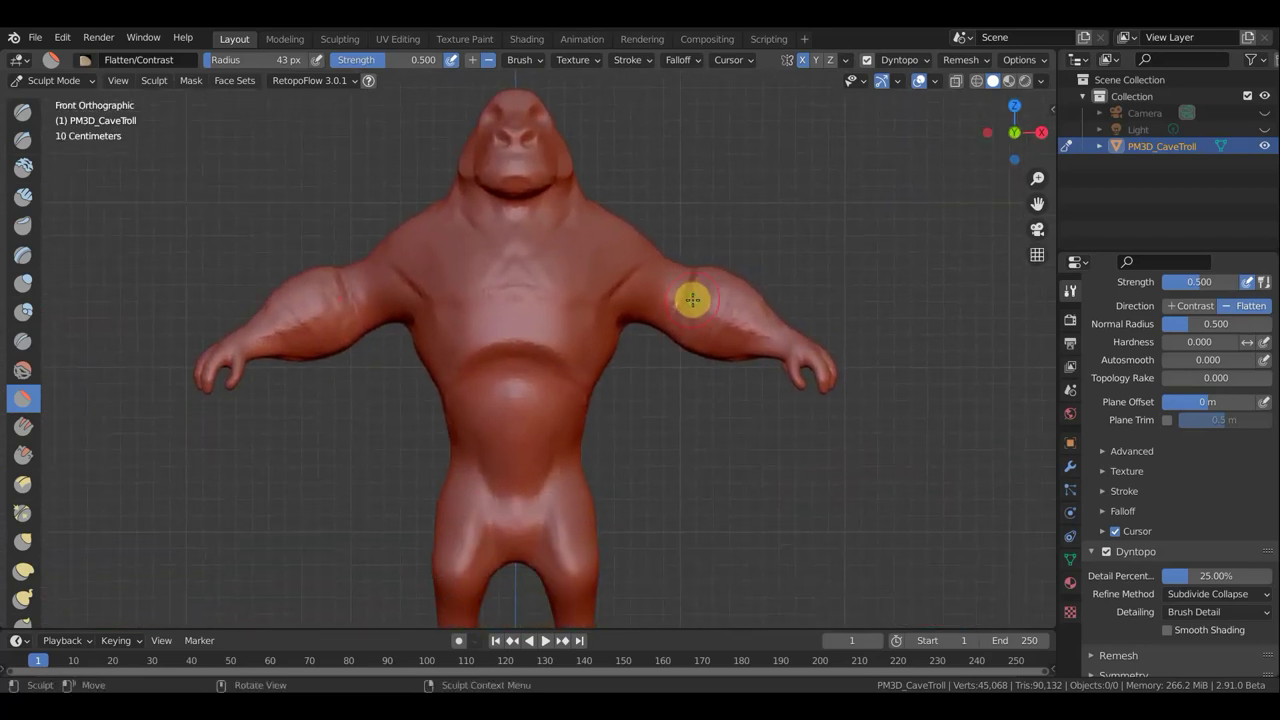
scroll(692, 300, "down", 1)
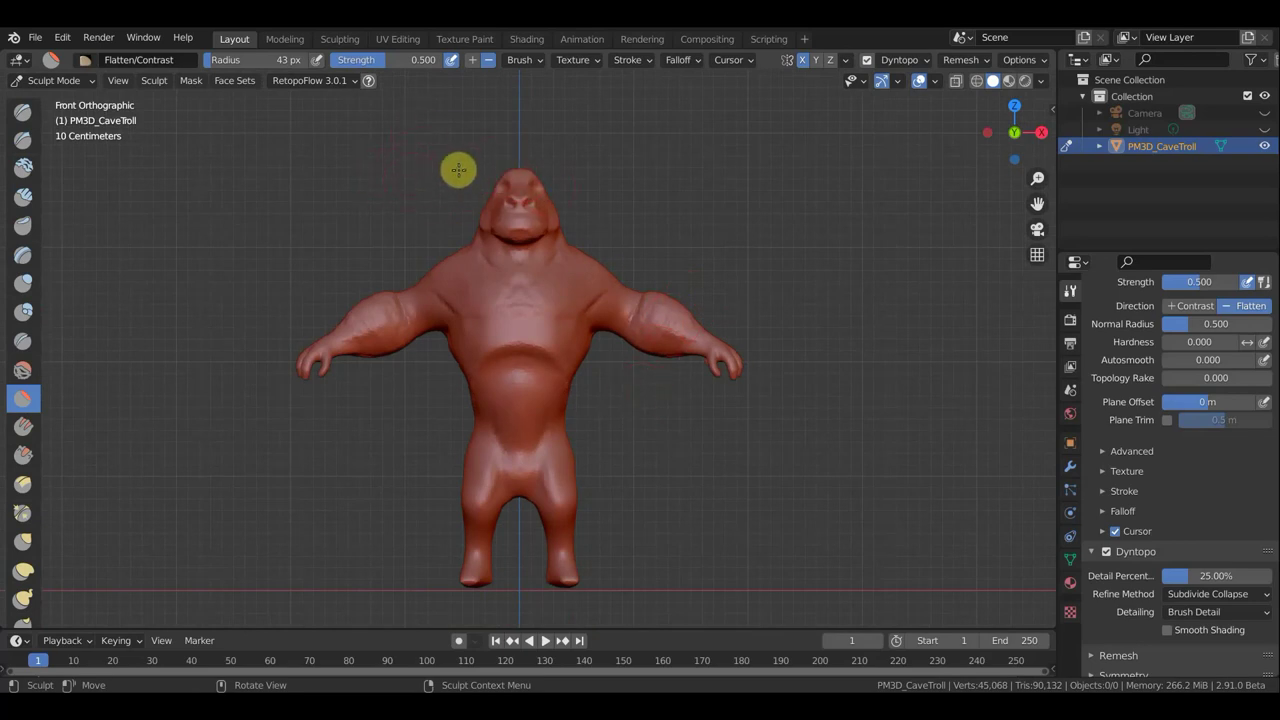
scroll(624, 187, "up", 2)
scroll(650, 176, "up", 1)
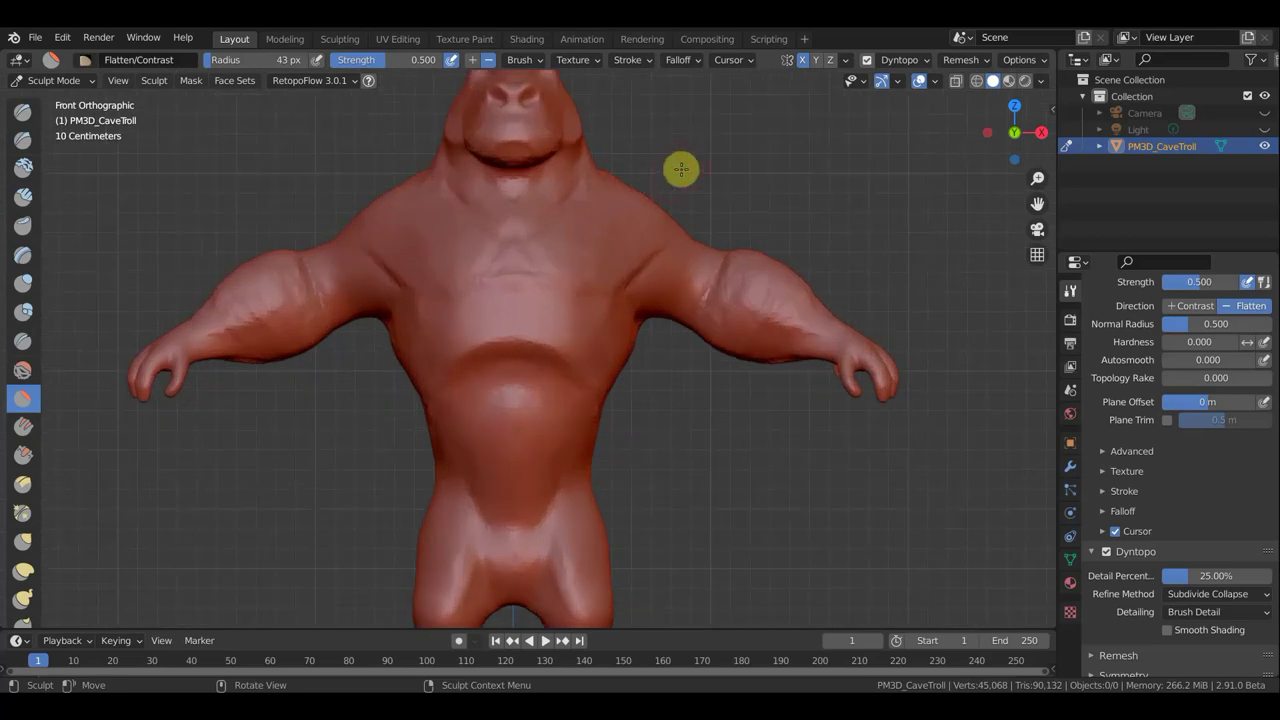
middle_click_drag(691, 229, 740, 503, "shift")
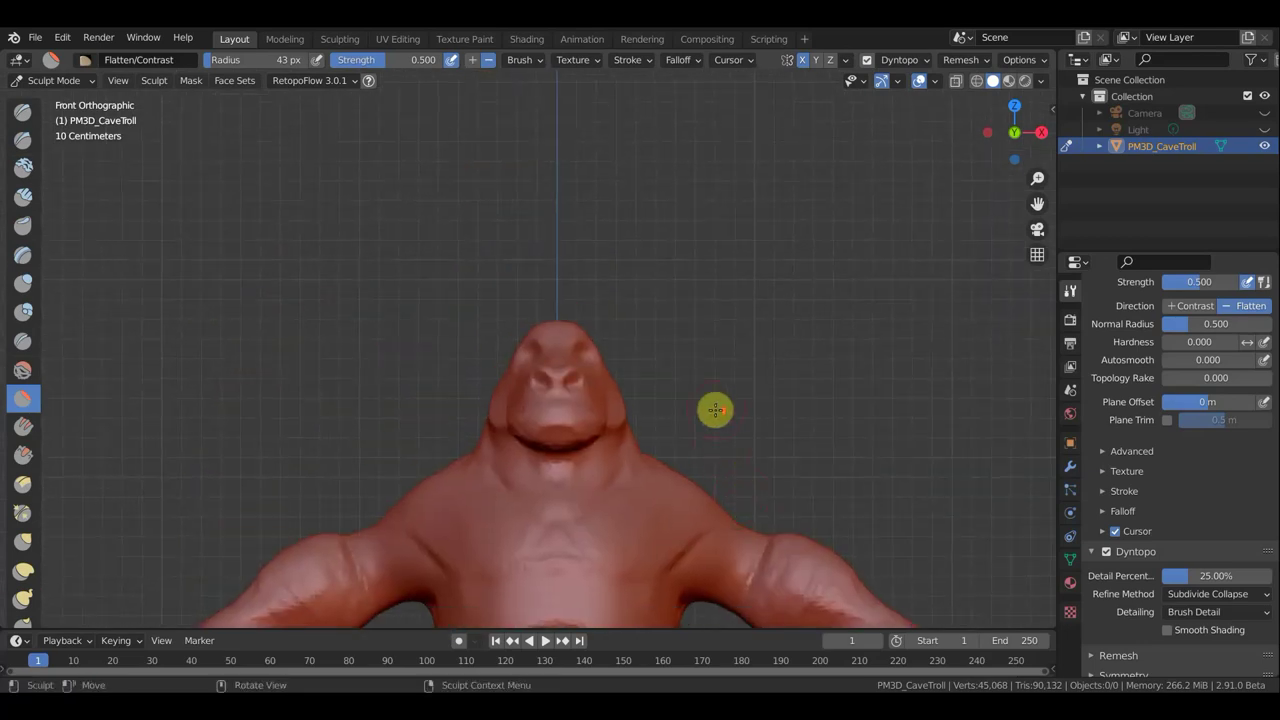
scroll(714, 409, "up", 2)
mouse_move(731, 417)
middle_mouse_down()
mouse_move(773, 470)
mouse_move(883, 486)
mouse_move(794, 351)
mouse_move(757, 354)
mouse_move(680, 408)
mouse_move(626, 363)
middle_mouse_up()
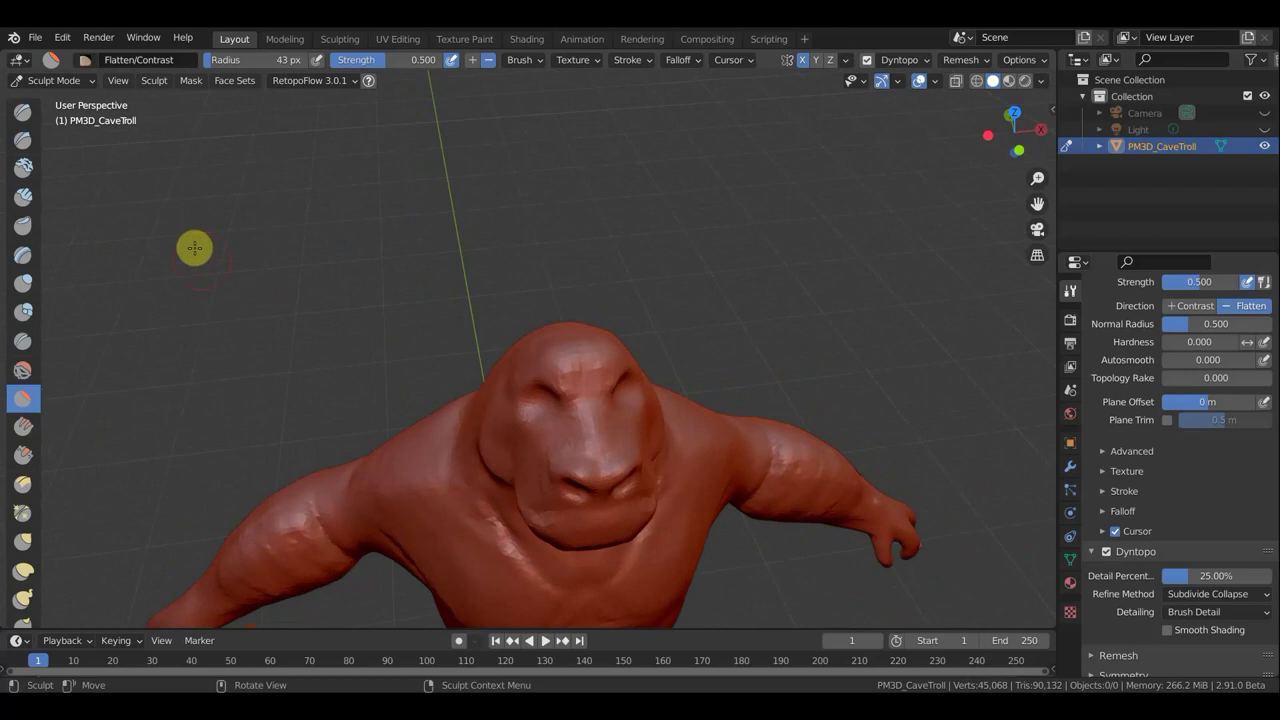
left_click(22, 118)
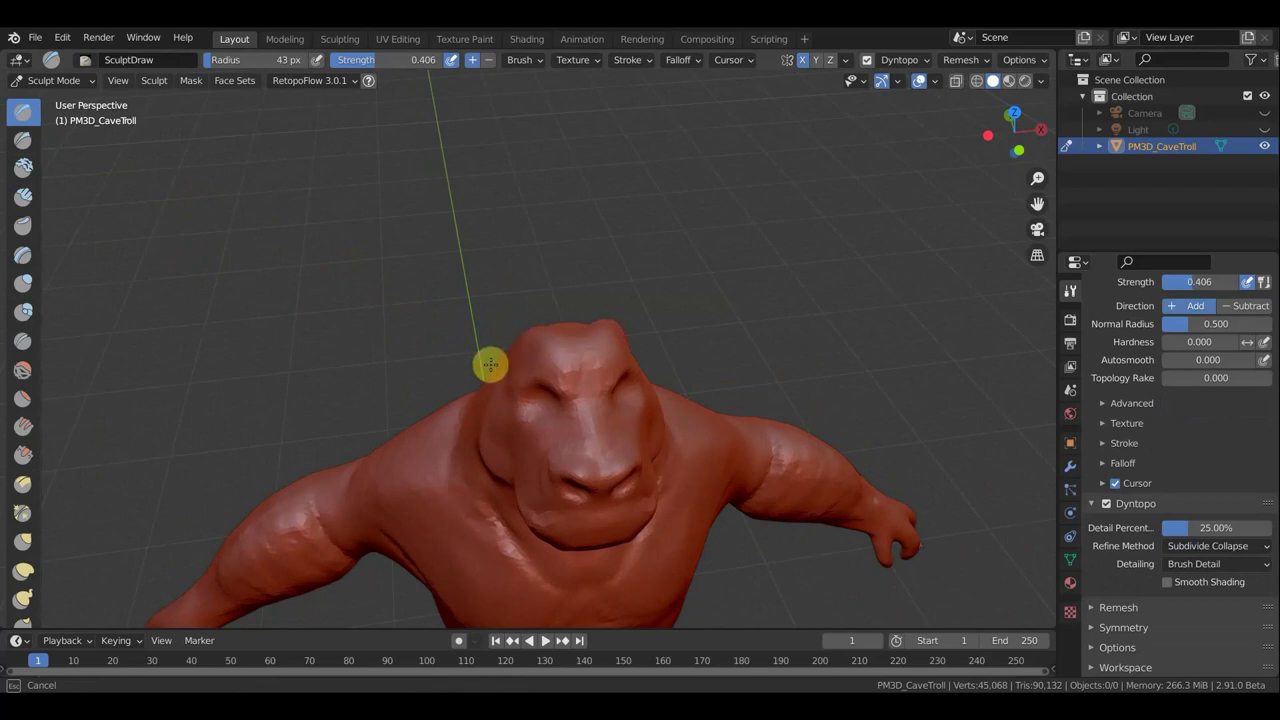
Step: Add Draw-brush form onto the side of the head and the chest
mouse_move(498, 344)
middle_mouse_down()
mouse_move(646, 326)
mouse_move(827, 268)
mouse_move(526, 366)
mouse_move(634, 394)
mouse_move(520, 327)
middle_mouse_up()
left_click_drag(520, 327, 517, 328)
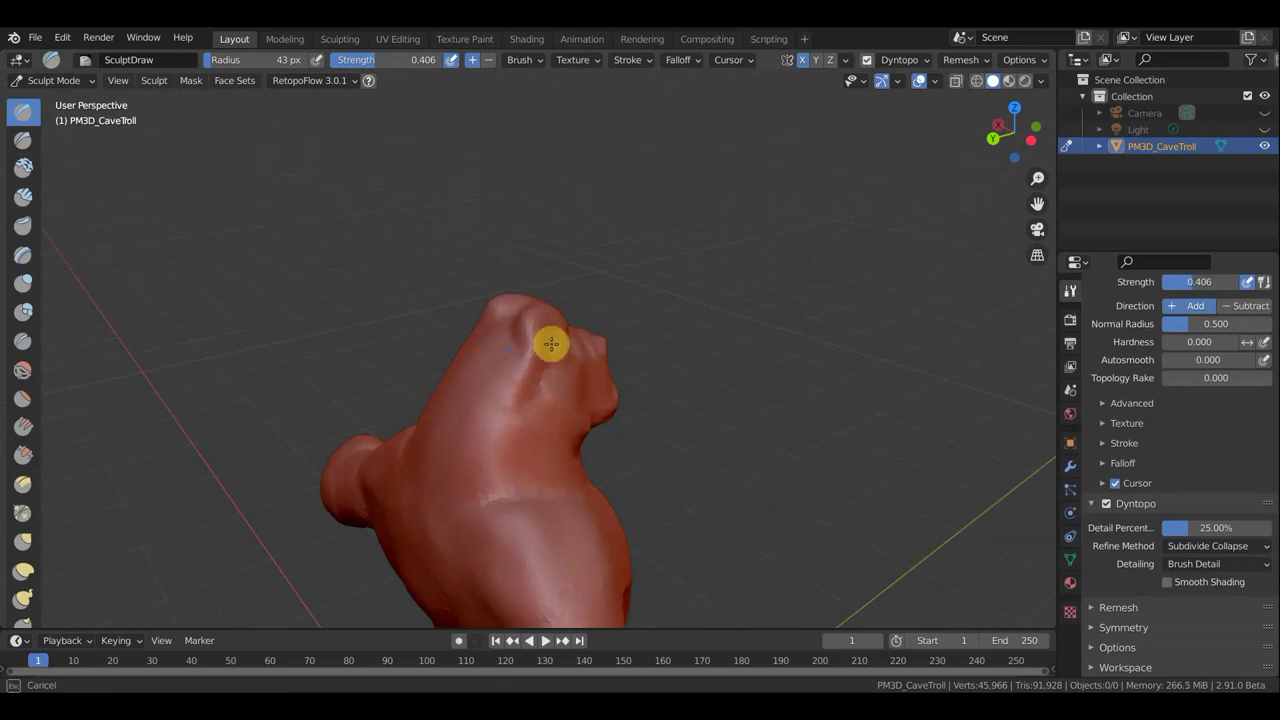
left_click_drag(543, 335, 569, 337)
mouse_move(569, 337)
middle_mouse_down()
mouse_move(306, 317)
mouse_move(546, 386)
middle_mouse_up()
left_click_drag(546, 386, 546, 386)
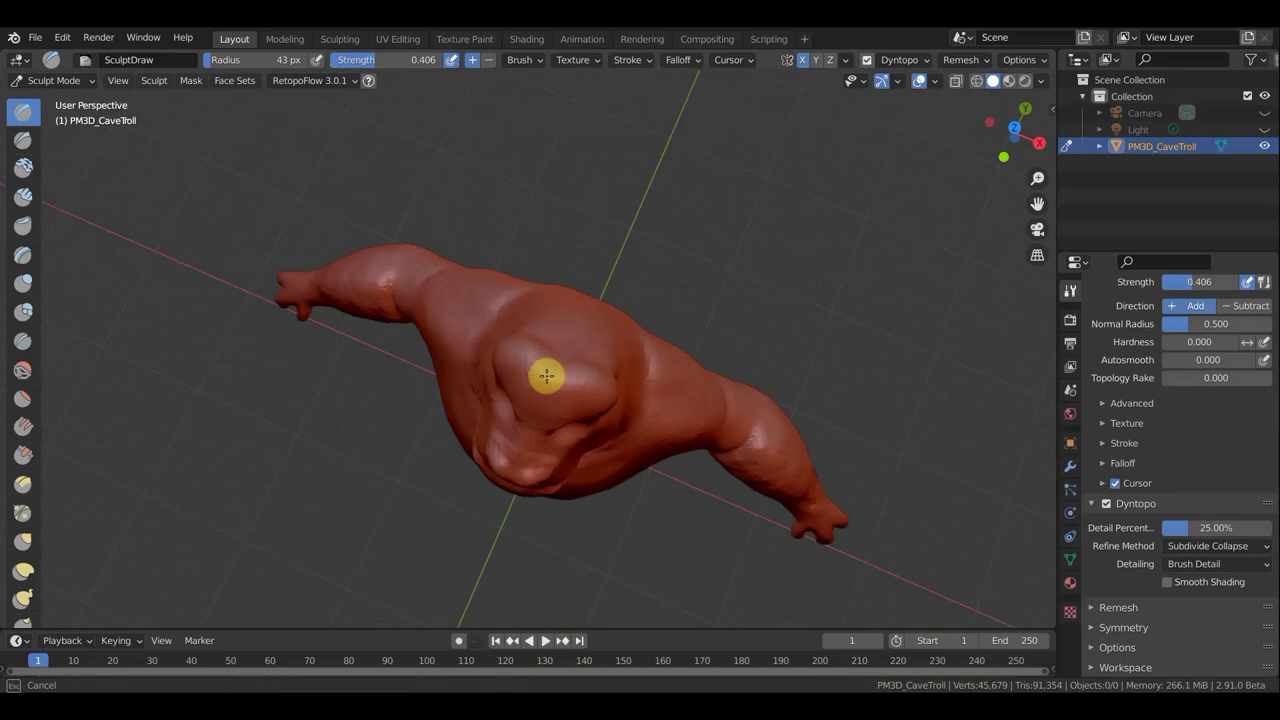
left_click_drag(511, 342, 651, 346)
mouse_move(651, 346)
middle_mouse_down()
mouse_move(737, 171)
mouse_move(986, 180)
middle_mouse_up()
Step: Raise the top of the troll's head, then switch to the Grab brush
mouse_move(849, 263)
middle_mouse_down()
mouse_move(940, 252)
mouse_move(900, 262)
middle_mouse_up()
left_click_drag(523, 309, 525, 291)
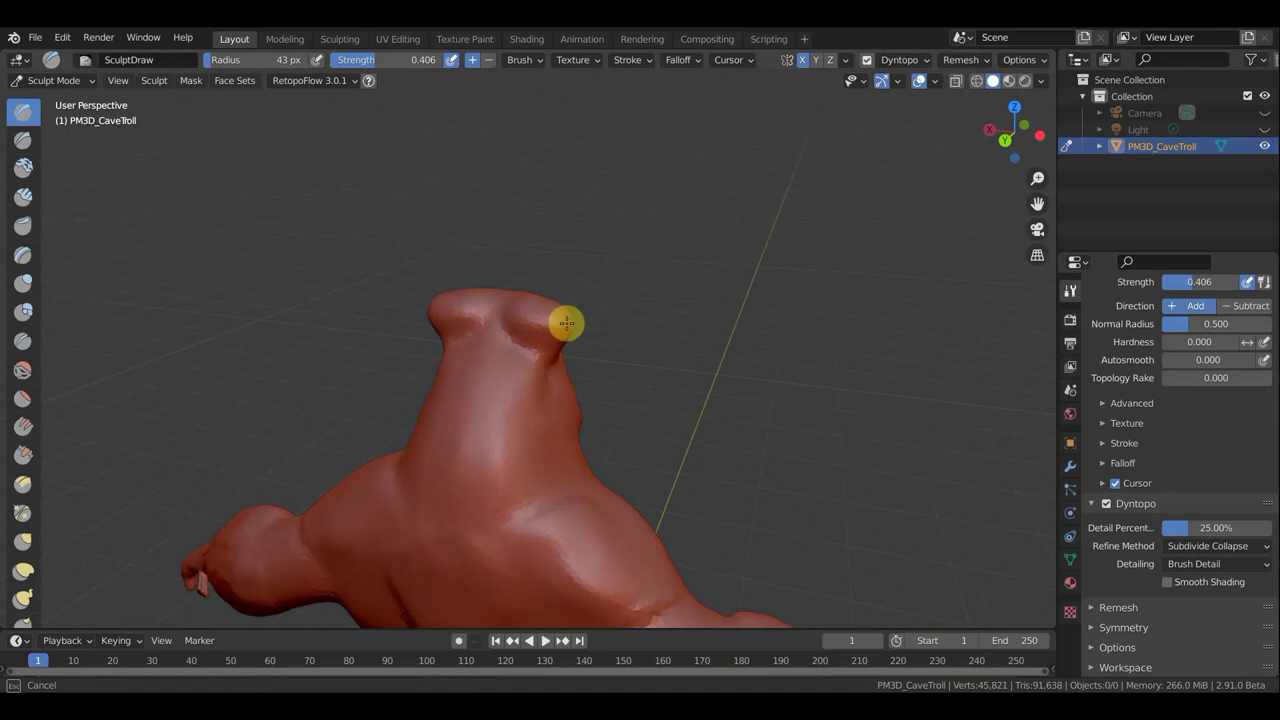
left_click_drag(561, 317, 663, 309)
mouse_move(663, 309)
middle_mouse_down()
mouse_move(400, 317)
mouse_move(343, 303)
middle_mouse_up()
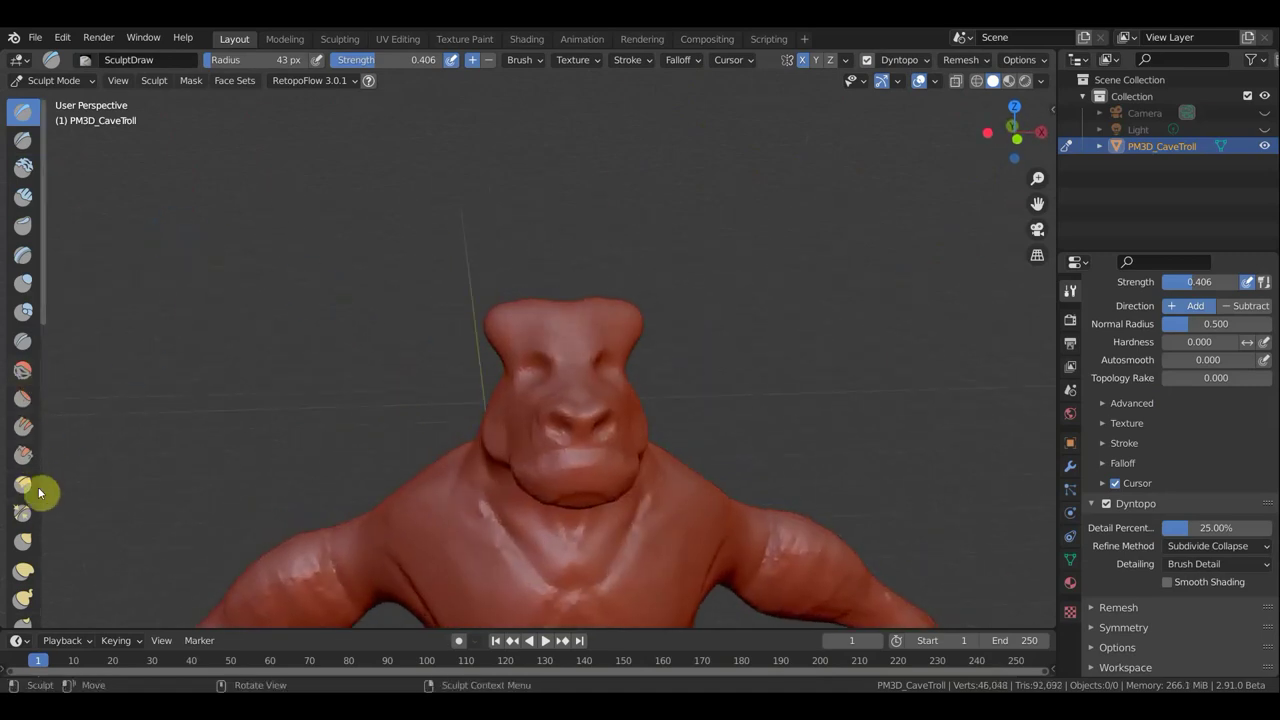
left_click(23, 540)
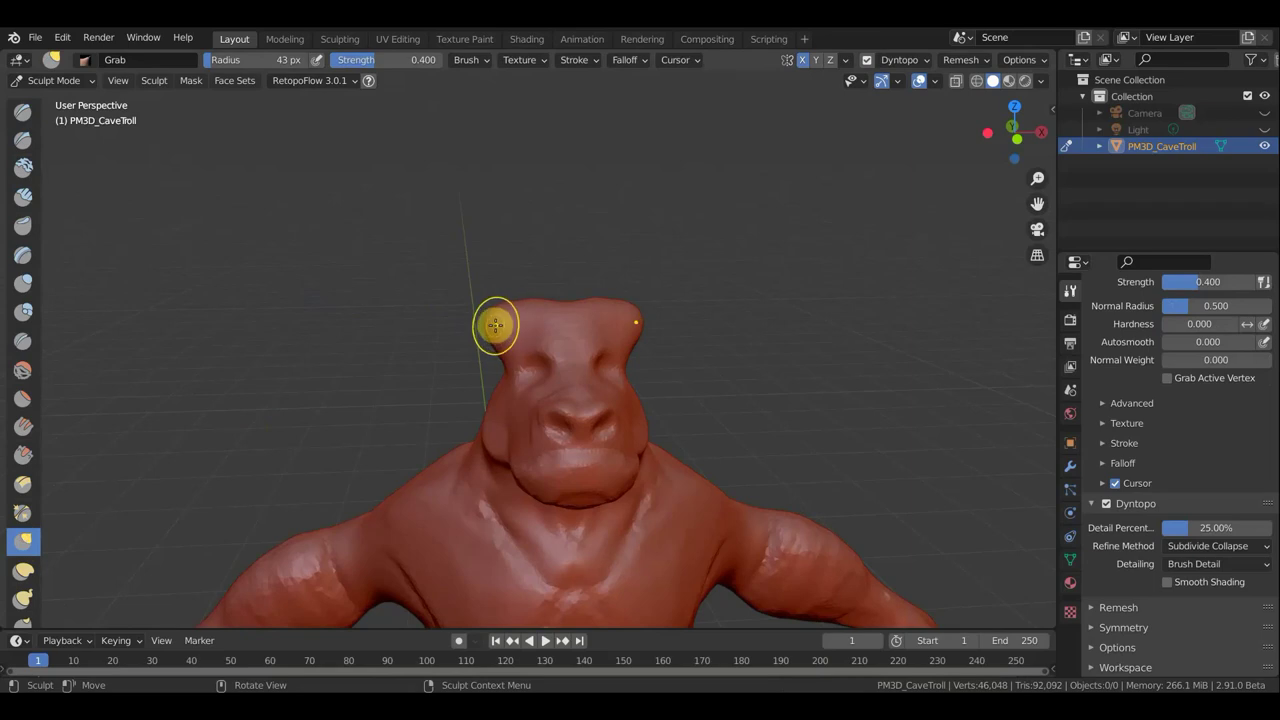
Step: Set the Grab radius to 69 px and pull both head sides outward into wide lumps
key("f")
left_click(512, 333)
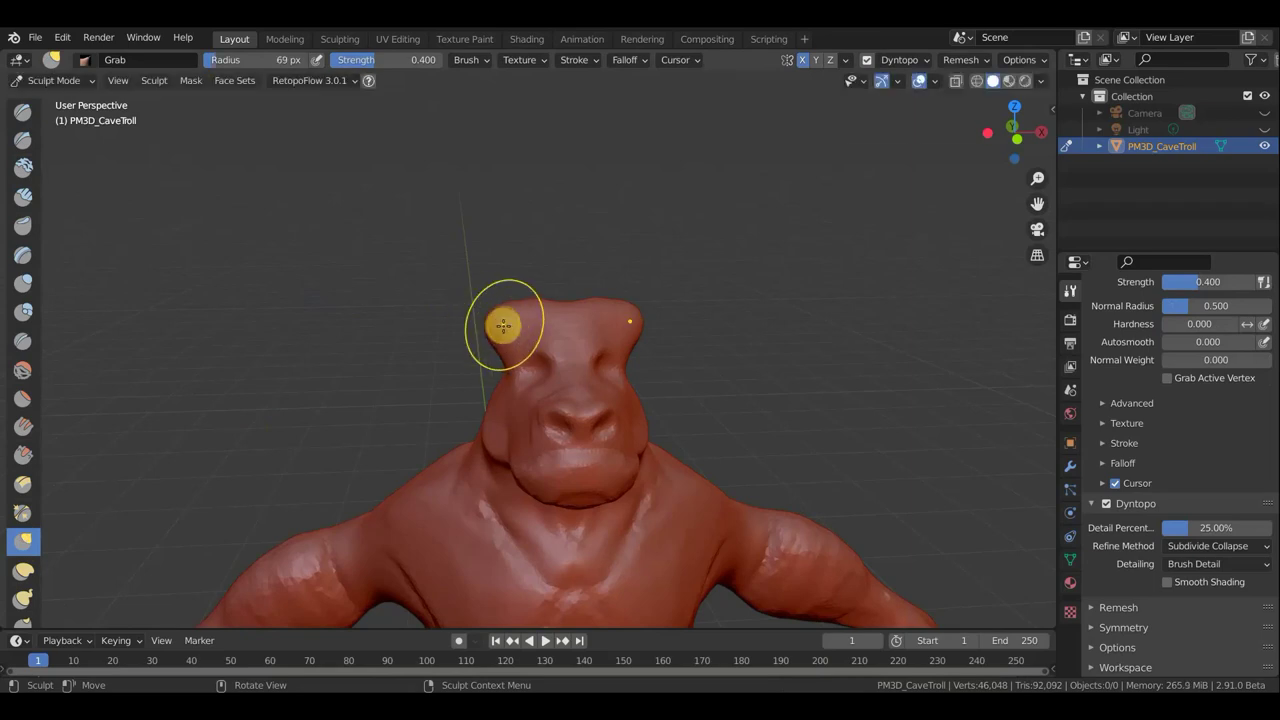
left_click_drag(530, 302, 477, 321)
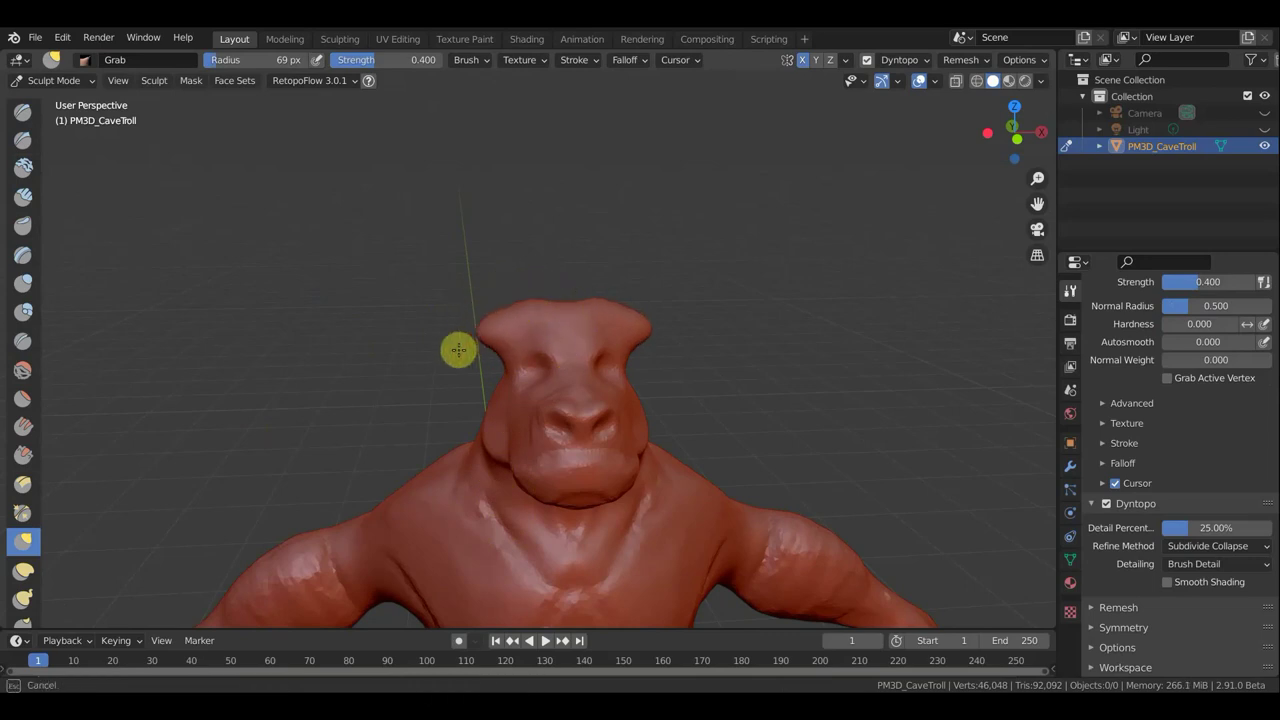
left_click_drag(443, 361, 418, 389)
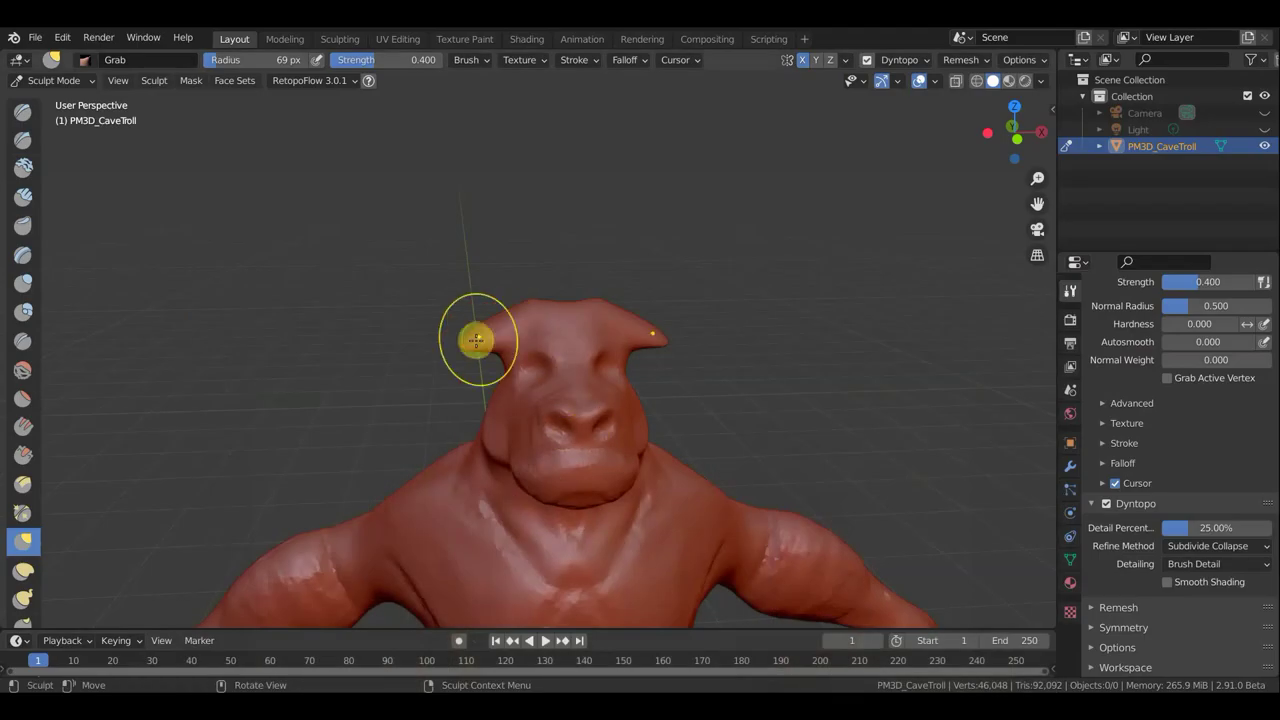
Step: Grab-drag the head sides out into long, upward-curving horns
mouse_move(477, 337)
left_mouse_down()
mouse_move(389, 342)
mouse_move(428, 336)
mouse_move(388, 181)
mouse_move(457, 280)
left_mouse_up()
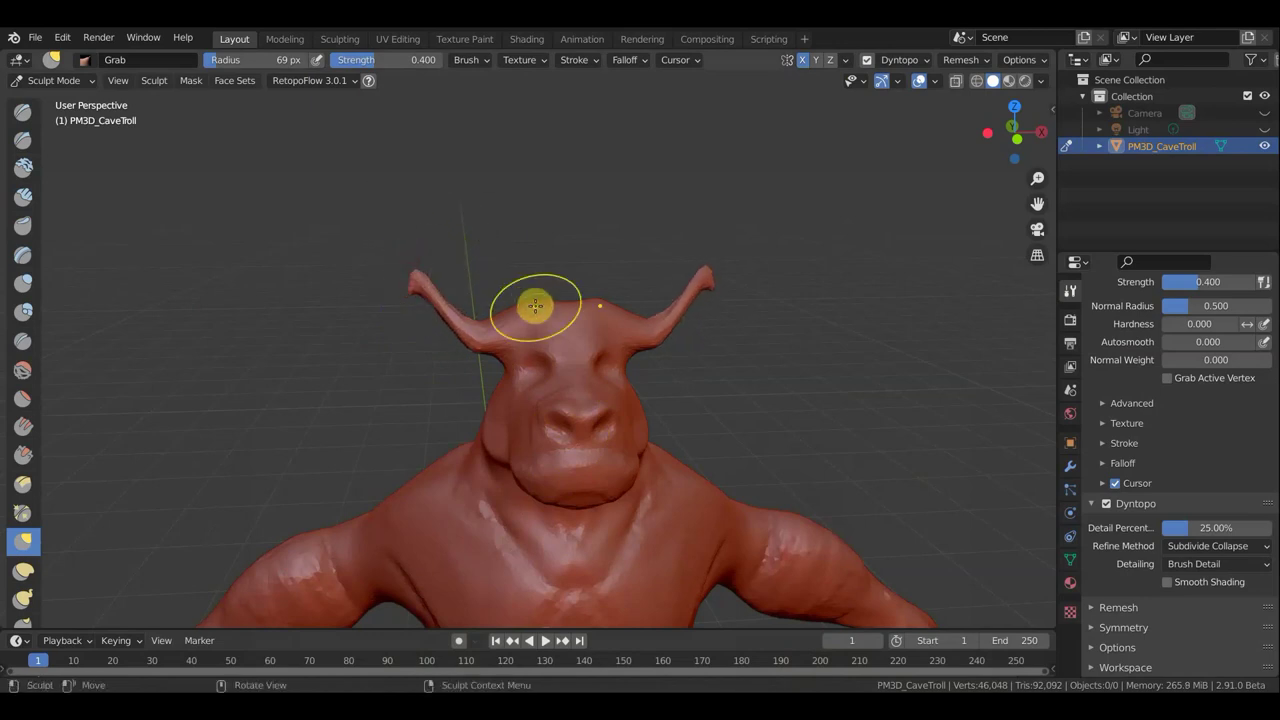
Step: Grab-sculpt the forehead between the horns, then the cheek and side of the head from the side
left_click_drag(537, 300, 564, 314)
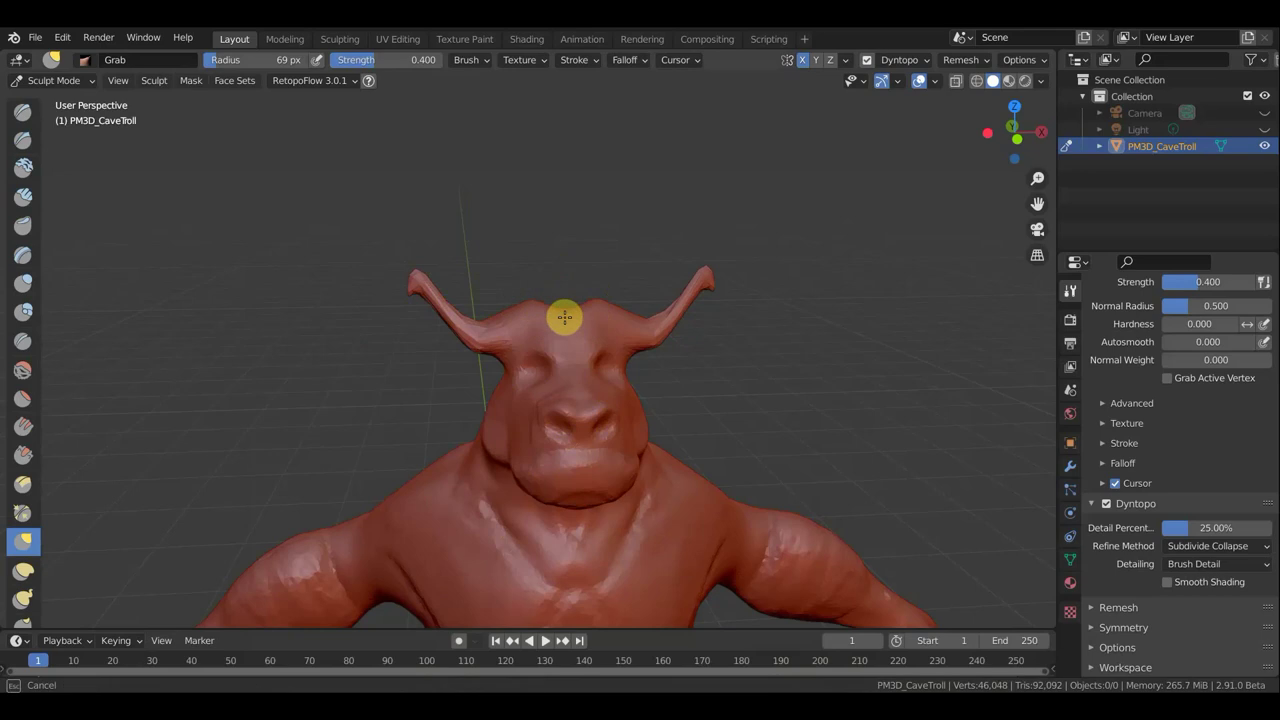
mouse_move(565, 323)
middle_mouse_down()
mouse_move(591, 563)
mouse_move(543, 594)
middle_mouse_up()
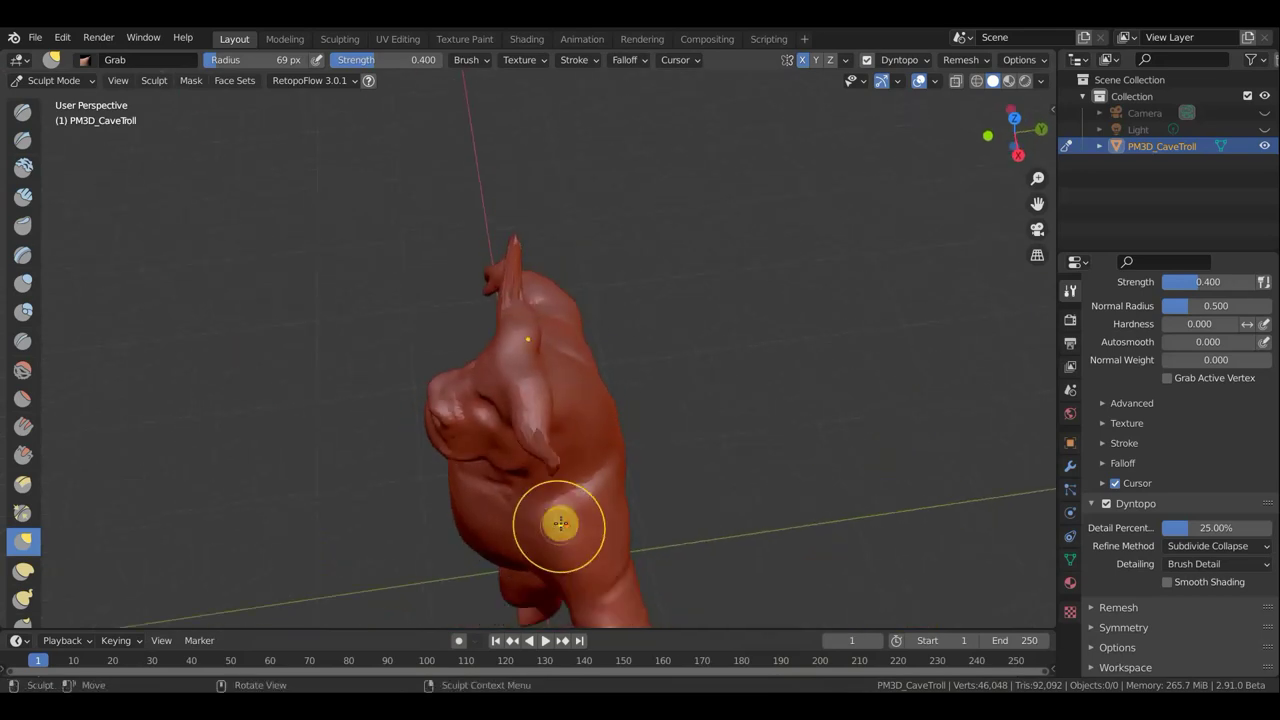
left_click_drag(529, 414, 590, 429)
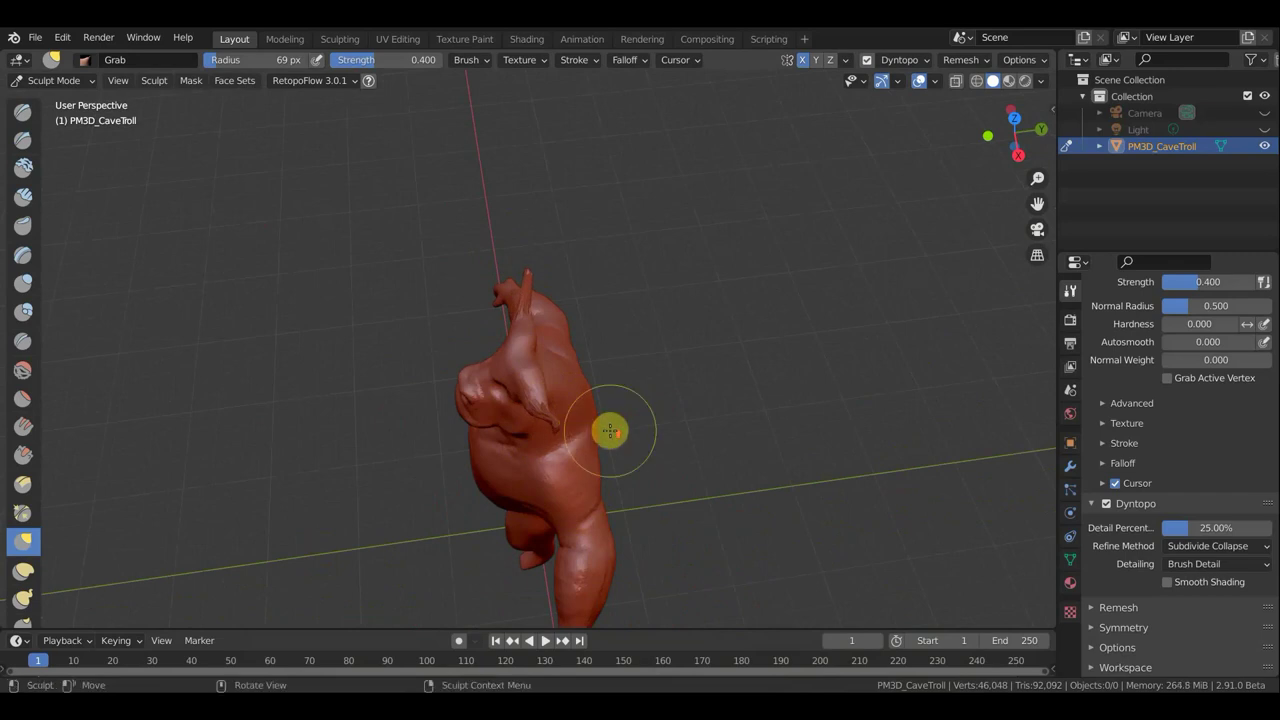
scroll(600, 430, "up", 3)
mouse_move(525, 477)
left_mouse_down()
mouse_move(580, 463)
mouse_move(567, 418)
left_mouse_up()
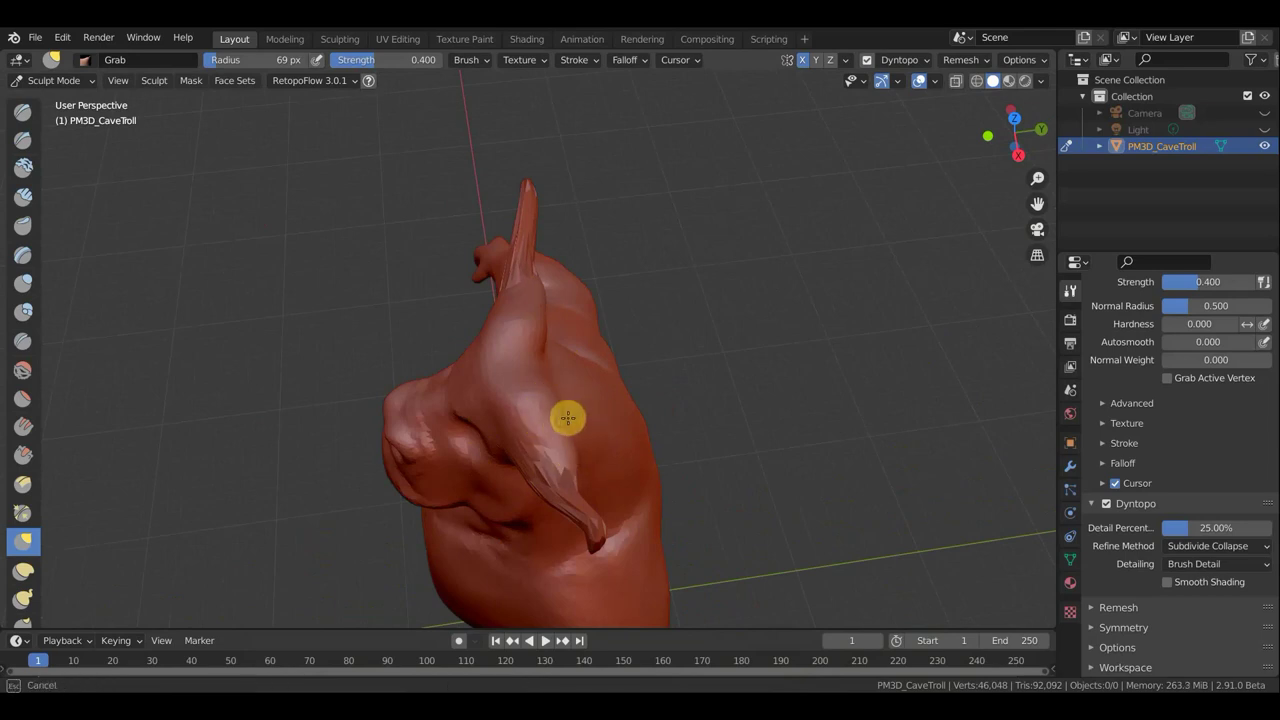
Step: From the front, reshape both horns, the top of the head and the left horn base
mouse_move(581, 415)
middle_mouse_down()
mouse_move(654, 414)
mouse_move(897, 286)
mouse_move(861, 286)
middle_mouse_up()
mouse_move(749, 271)
left_mouse_down()
mouse_move(678, 301)
mouse_move(651, 294)
left_mouse_up()
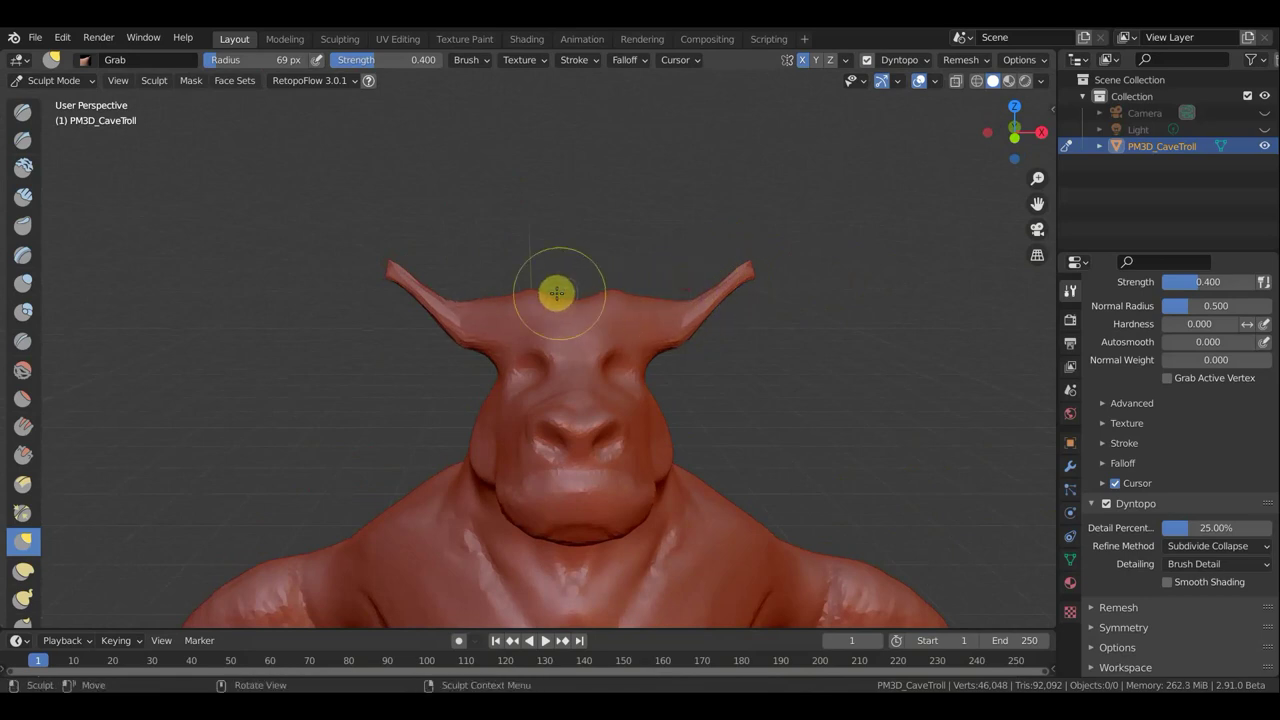
left_click_drag(551, 297, 560, 292)
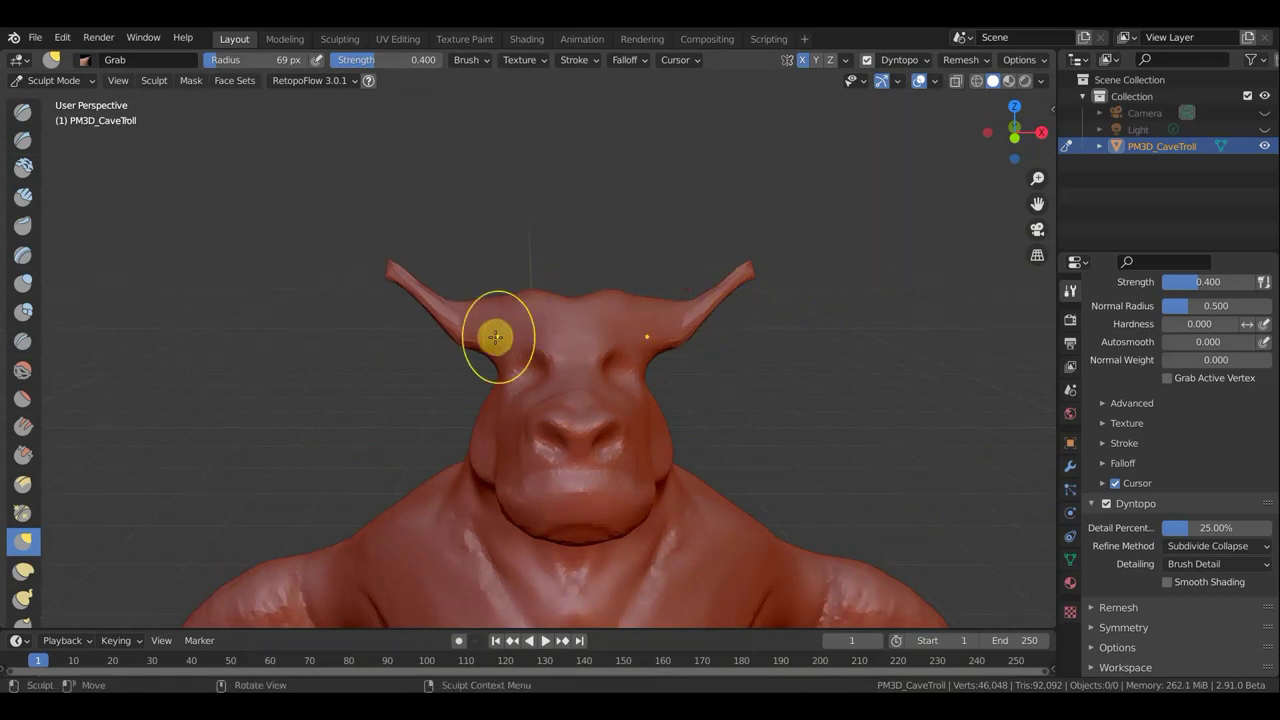
left_click_drag(490, 354, 497, 349)
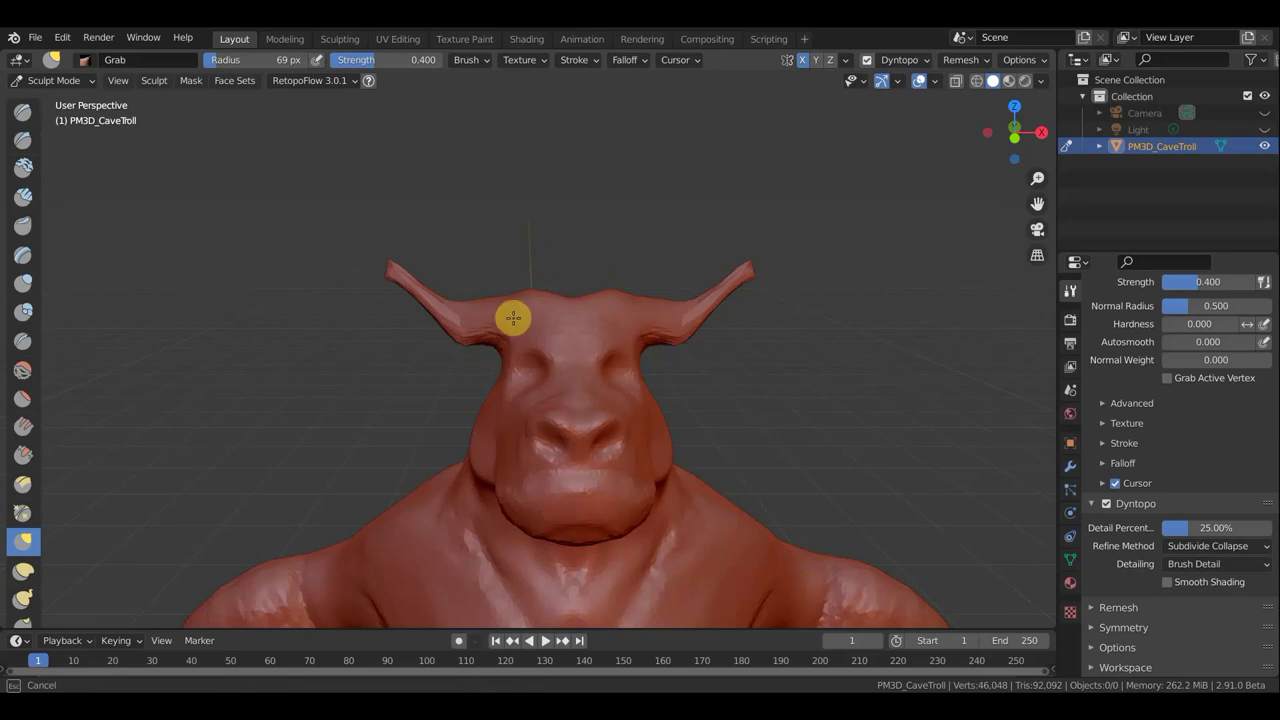
mouse_move(520, 319)
left_mouse_down()
mouse_move(502, 280)
mouse_move(500, 300)
mouse_move(553, 300)
mouse_move(566, 320)
left_mouse_up()
scroll(544, 291, "down", 2)
Step: From the side, pull the snout and nose forward and downward into a protruding muzzle
mouse_move(566, 320)
middle_mouse_down()
mouse_move(706, 354)
mouse_move(869, 331)
middle_mouse_up()
mouse_move(651, 360)
middle_mouse_down()
mouse_move(774, 400)
mouse_move(686, 374)
middle_mouse_up()
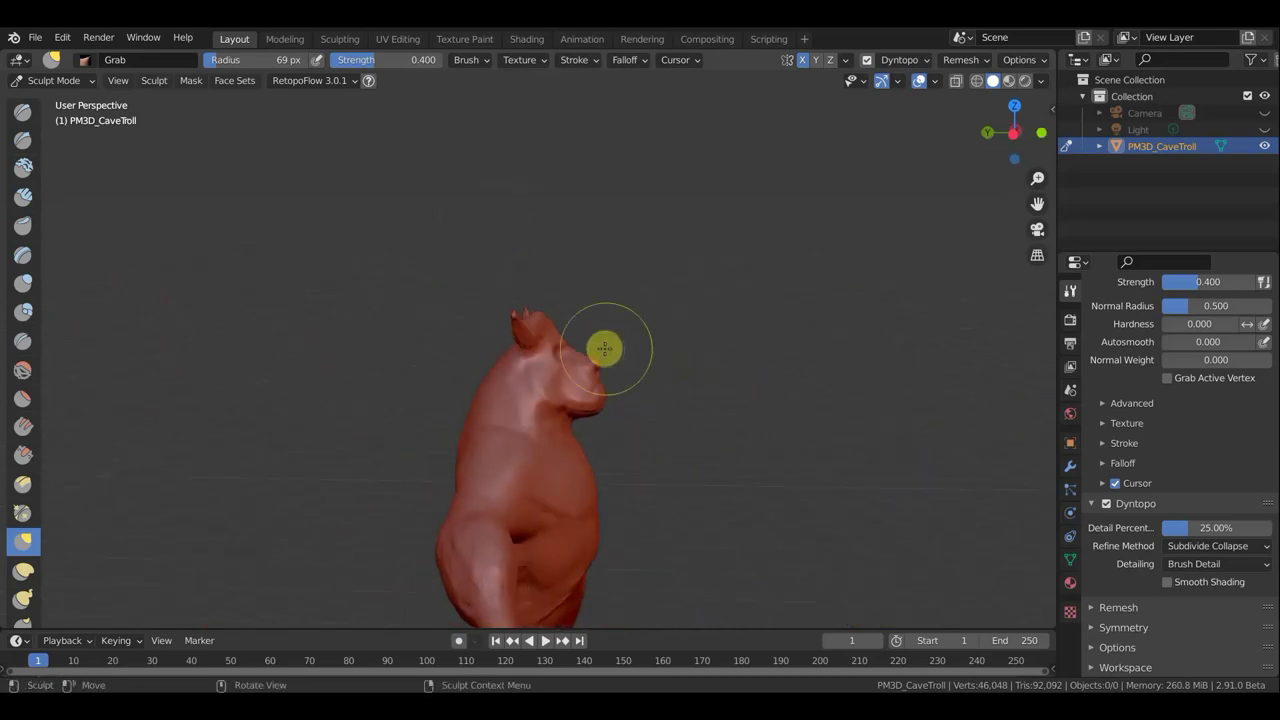
scroll(606, 345, "up", 2)
scroll(598, 333, "up", 2)
left_click_drag(586, 318, 587, 343)
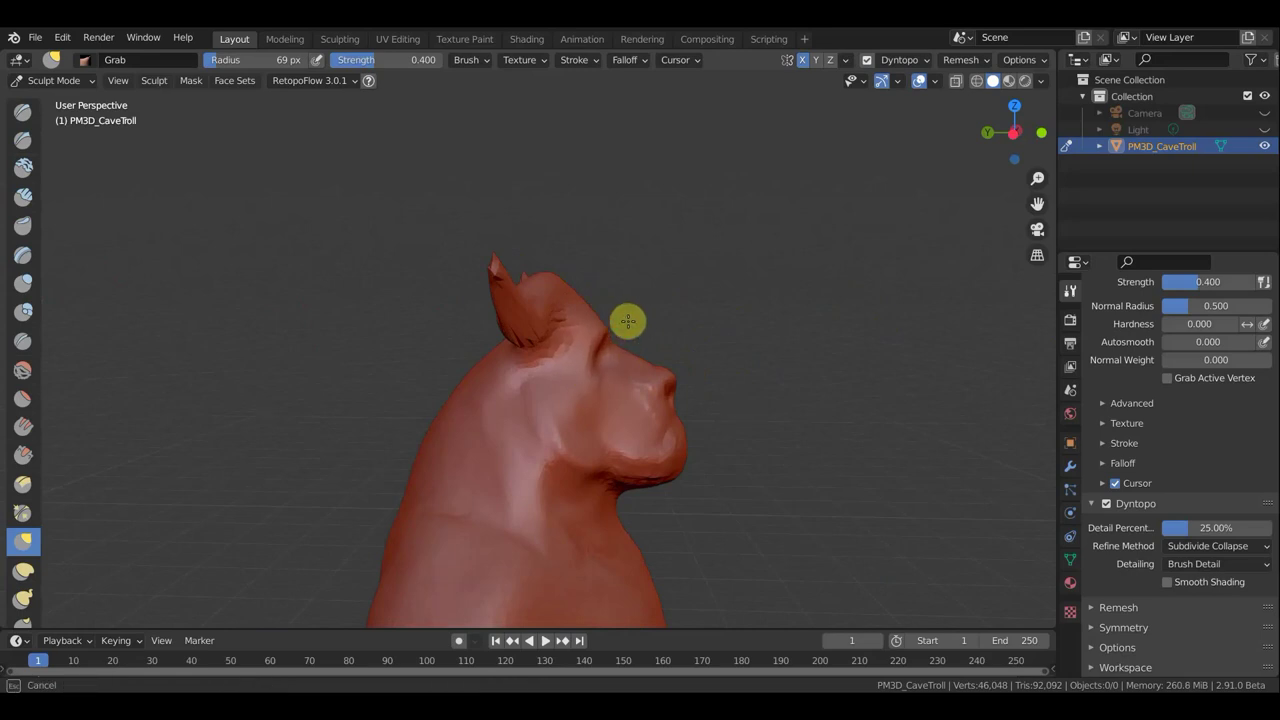
left_click_drag(628, 320, 630, 322)
middle_click_drag(630, 322, 666, 380)
scroll(610, 382, "down", 1)
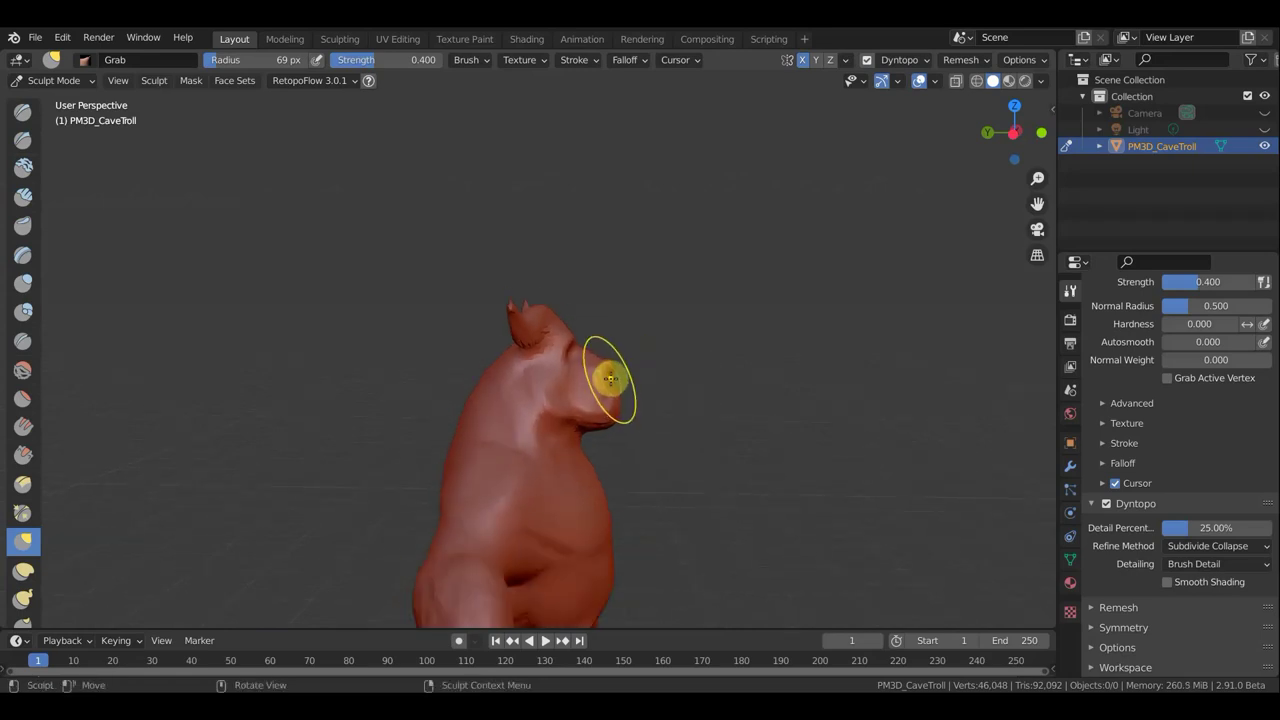
left_click_drag(610, 372, 628, 372)
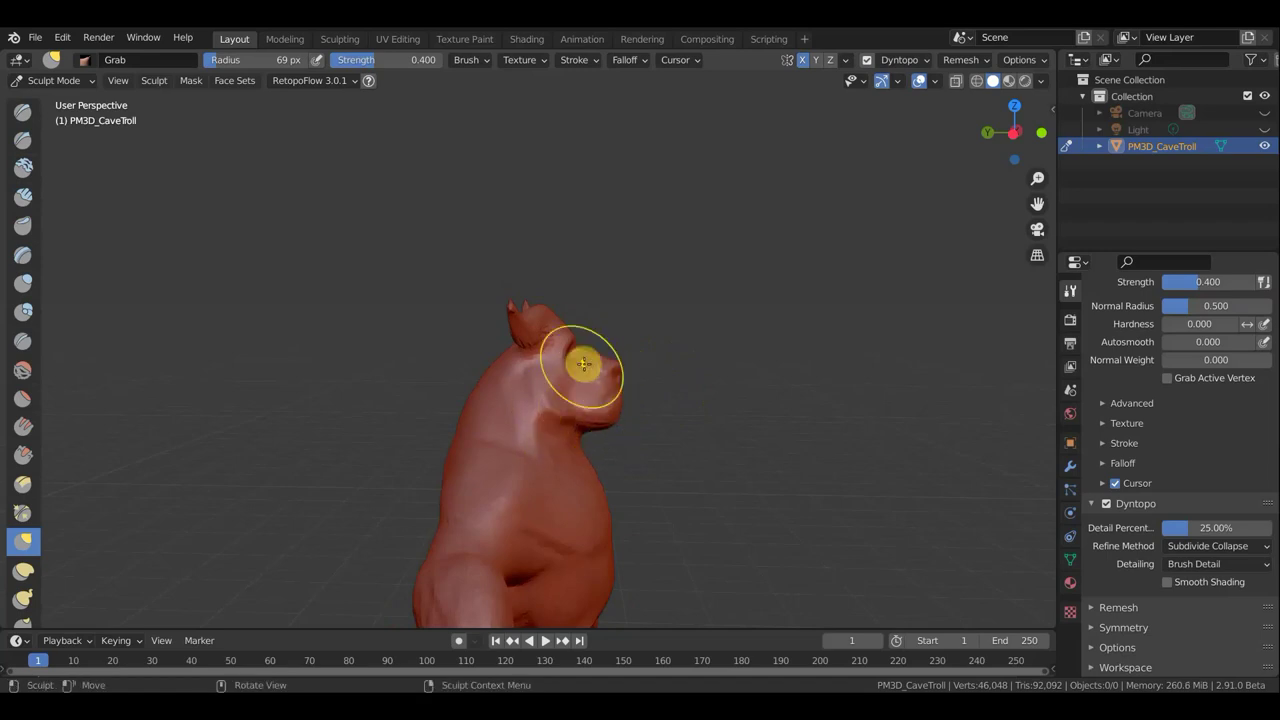
left_click_drag(588, 351, 589, 363)
Step: Reshape the area near the ear and return to a front view of the troll
mouse_move(500, 355)
left_mouse_down()
mouse_move(501, 341)
mouse_move(480, 363)
mouse_move(514, 364)
left_mouse_up()
mouse_move(514, 364)
middle_mouse_down()
mouse_move(1037, 358)
mouse_move(14, 370)
middle_mouse_up()
middle_click_drag(528, 408, 714, 380)
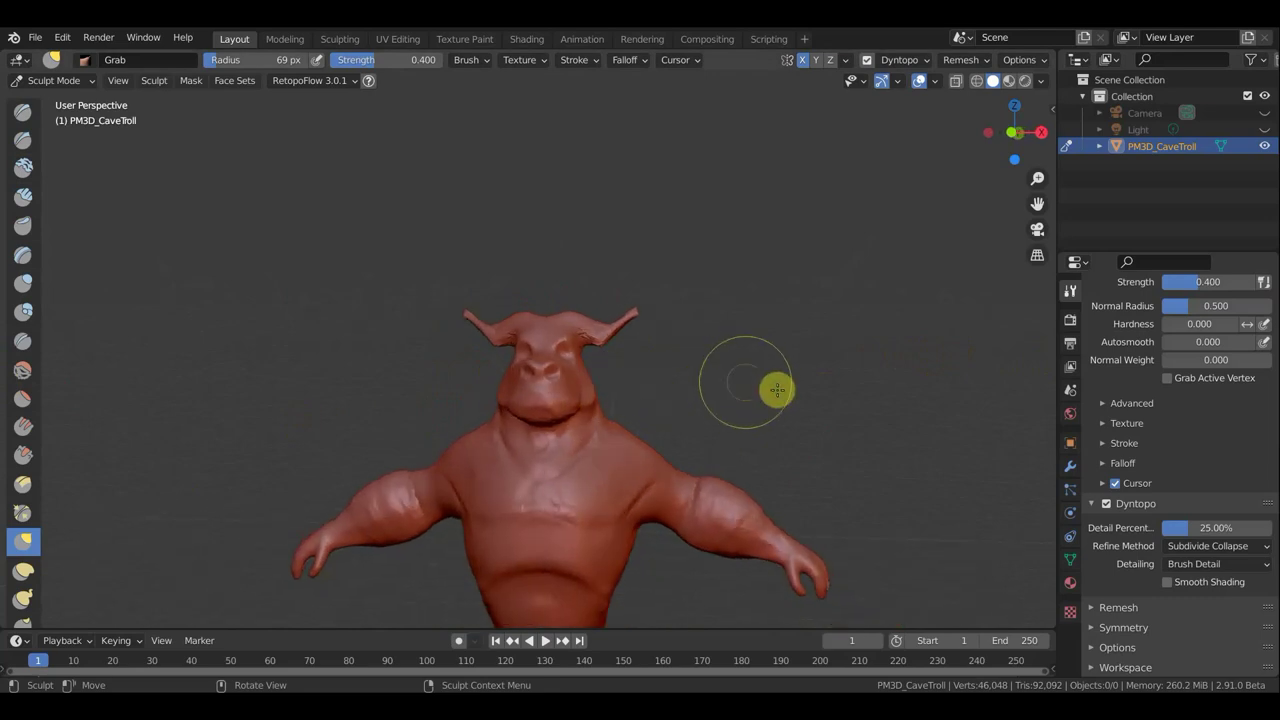
Step: In Front Orthographic view, pull the left shoulder into shape and reshape the chest
key("KP_1")
middle_click_drag(763, 366, 764, 262, "shift")
scroll(500, 279, "down", 1)
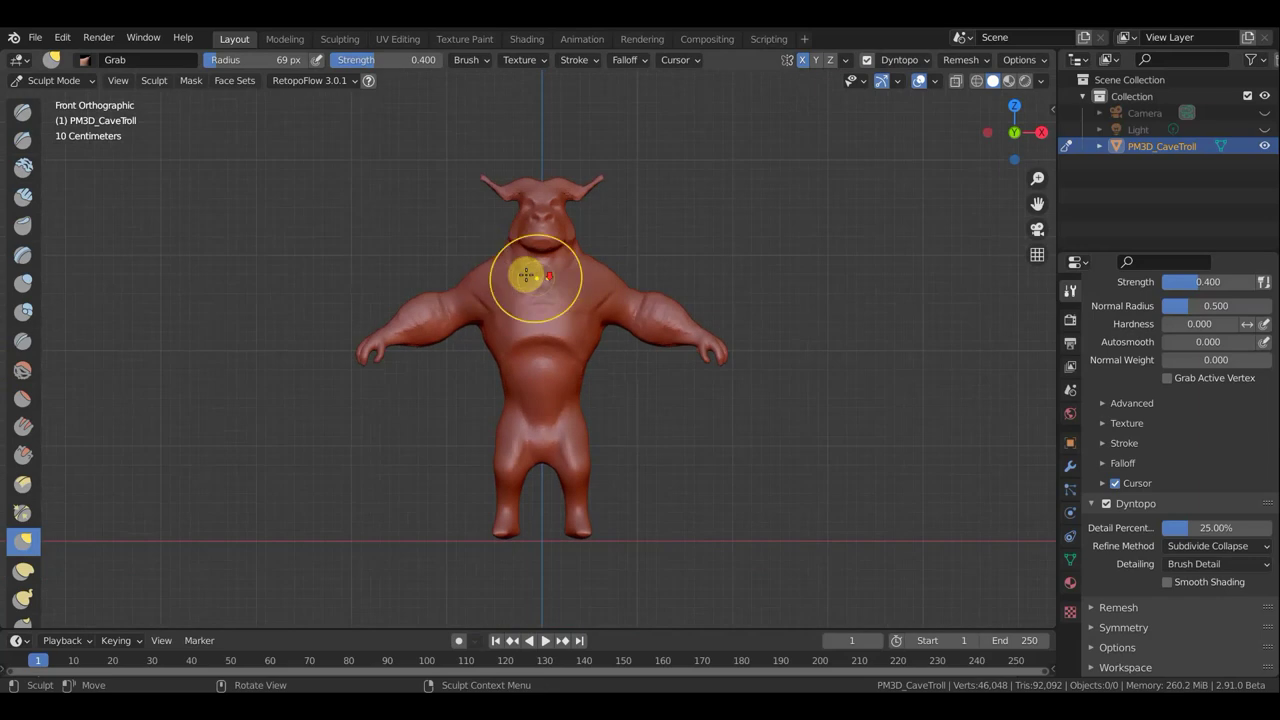
left_click_drag(471, 277, 486, 262)
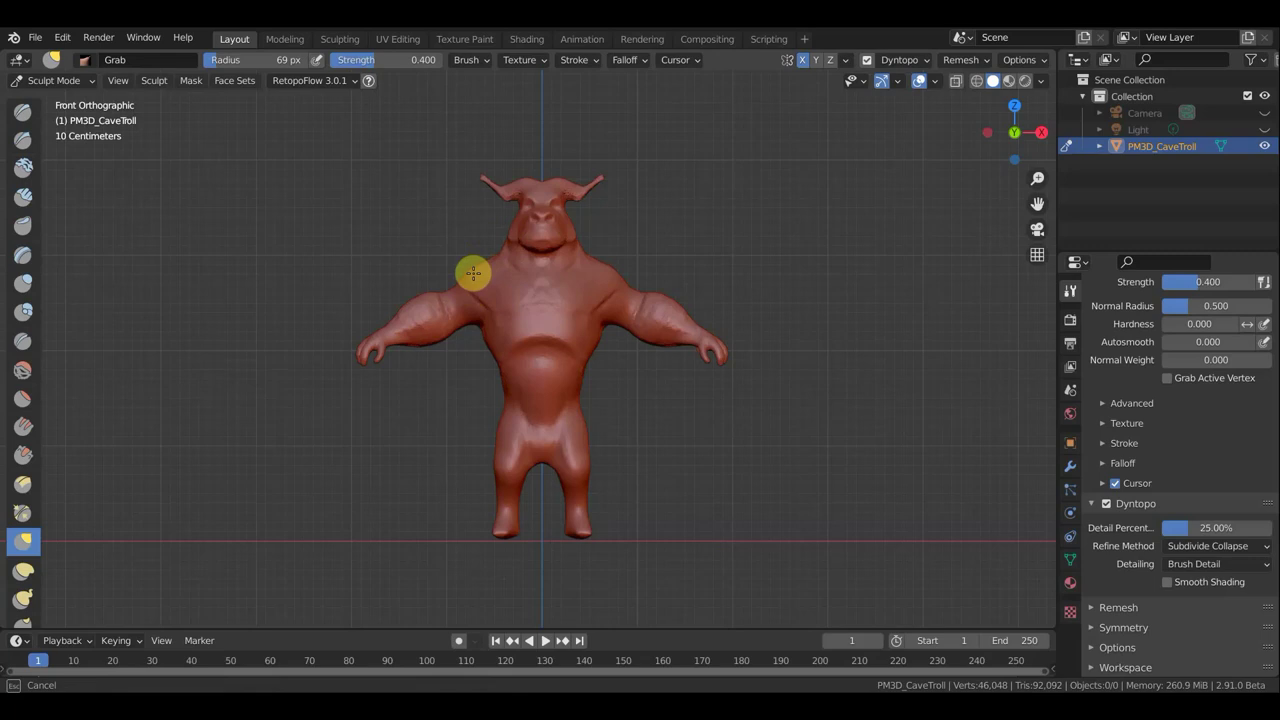
mouse_move(469, 272)
left_mouse_down()
mouse_move(512, 236)
mouse_move(600, 229)
left_mouse_up()
left_click_drag(591, 327, 610, 346)
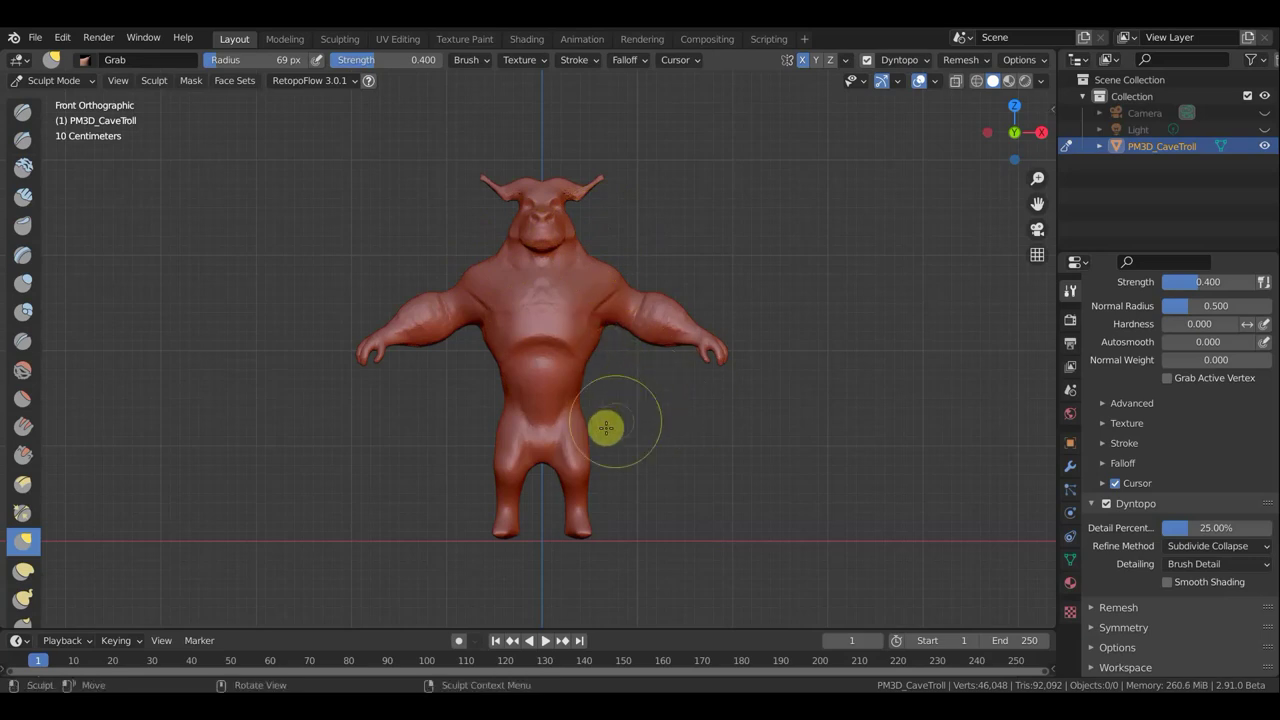
Step: Check the side and rear profile, then refine the chest from the side and front
mouse_move(700, 437)
middle_mouse_down()
mouse_move(541, 450)
mouse_move(1047, 433)
middle_mouse_up()
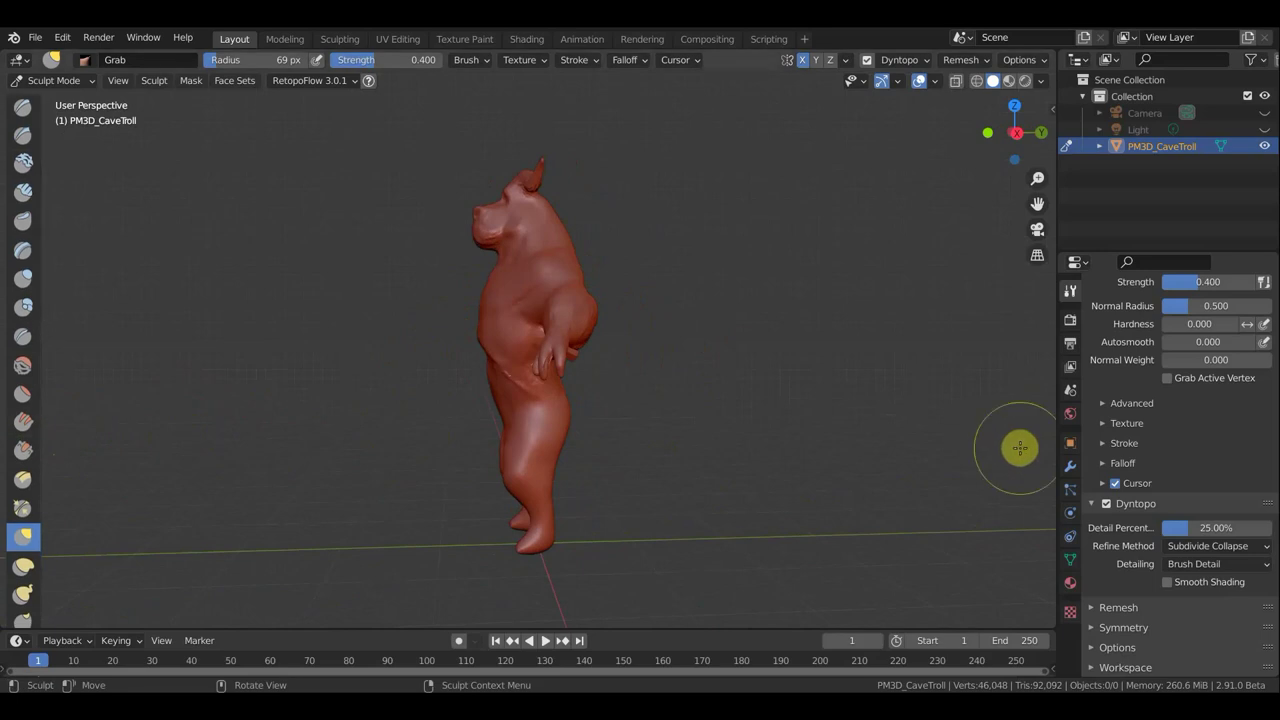
middle_click_drag(886, 346, 797, 354)
middle_click_drag(625, 385, 729, 371)
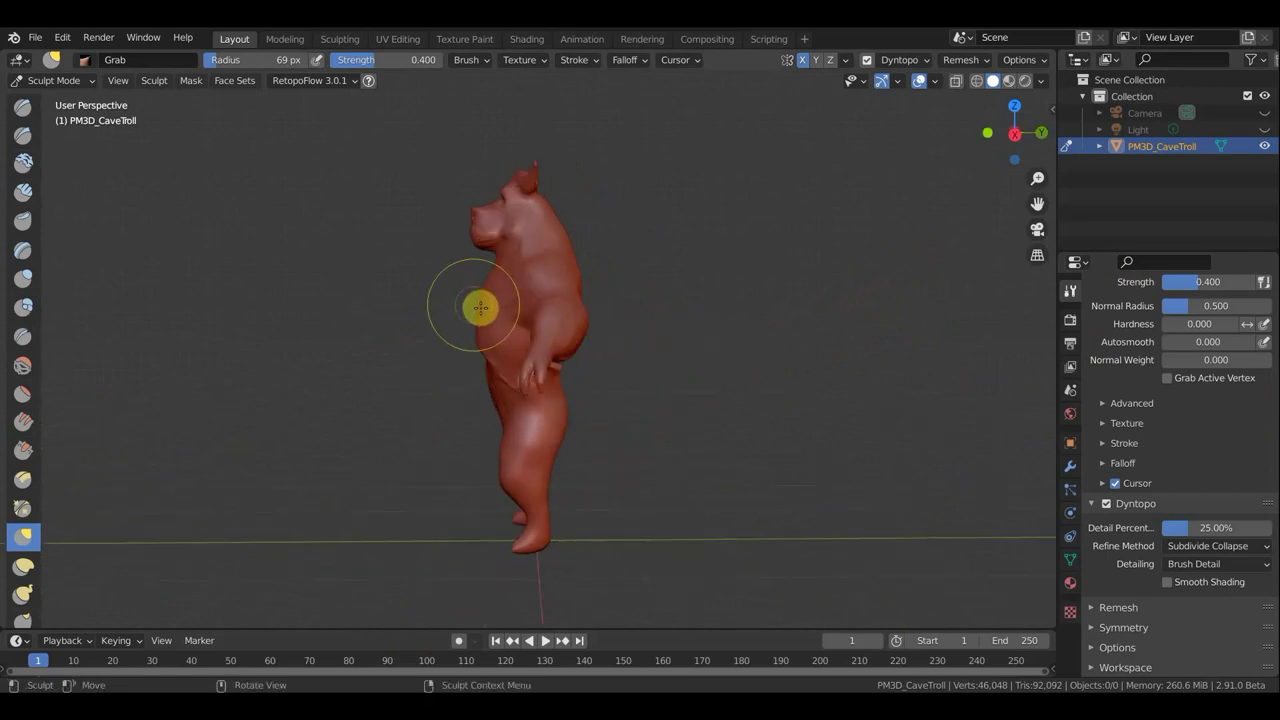
scroll(488, 307, "down", 1)
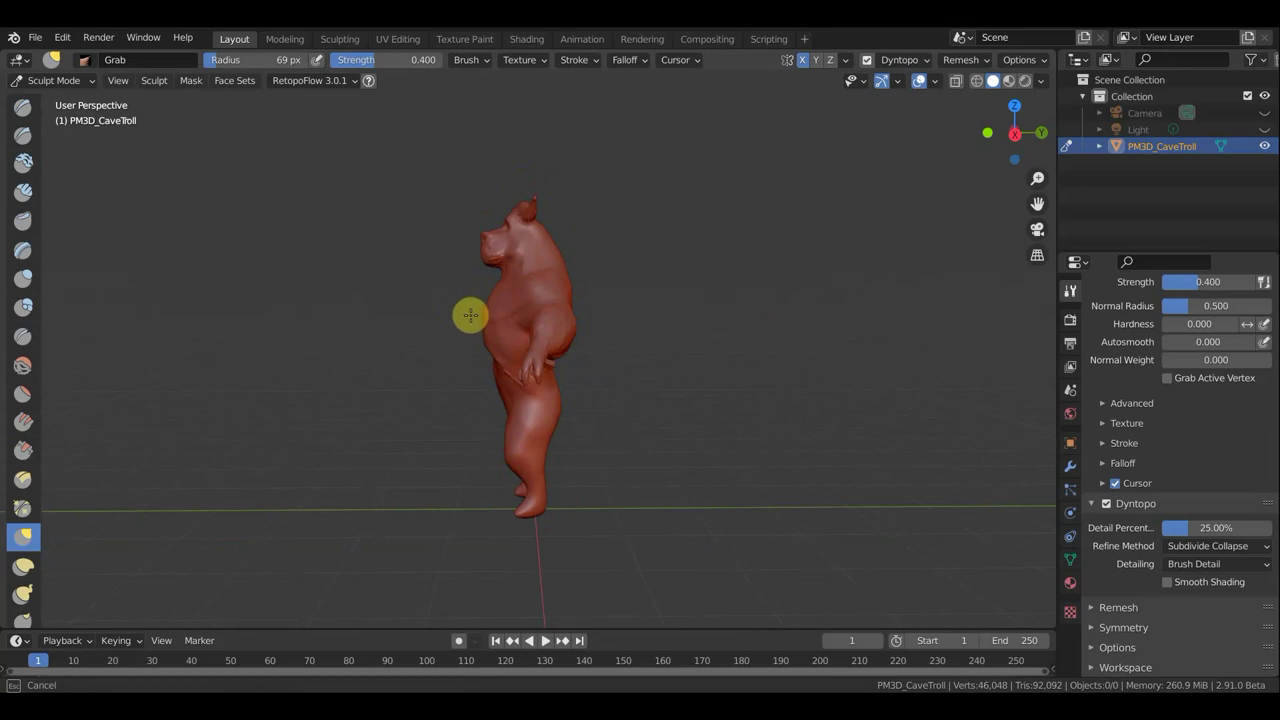
left_click_drag(472, 315, 496, 292)
mouse_move(706, 294)
middle_mouse_down()
mouse_move(1011, 291)
mouse_move(946, 297)
mouse_move(975, 295)
mouse_move(965, 300)
middle_mouse_up()
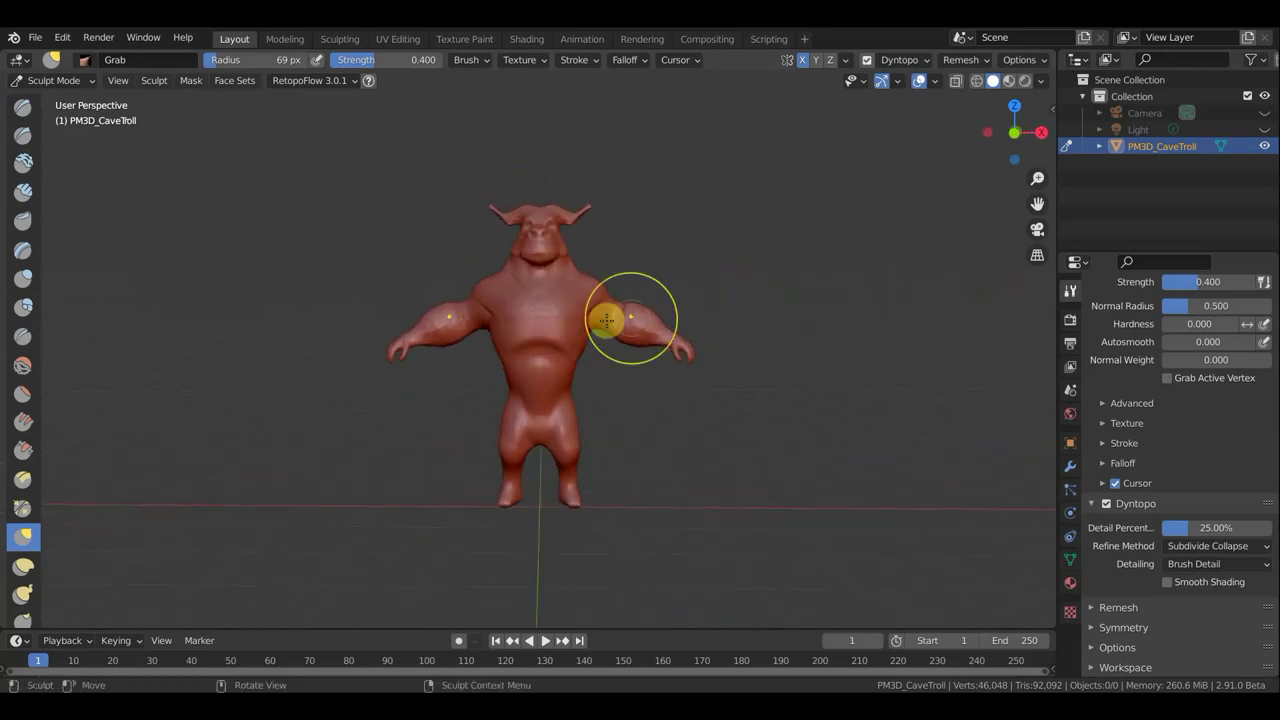
left_click_drag(580, 306, 590, 315)
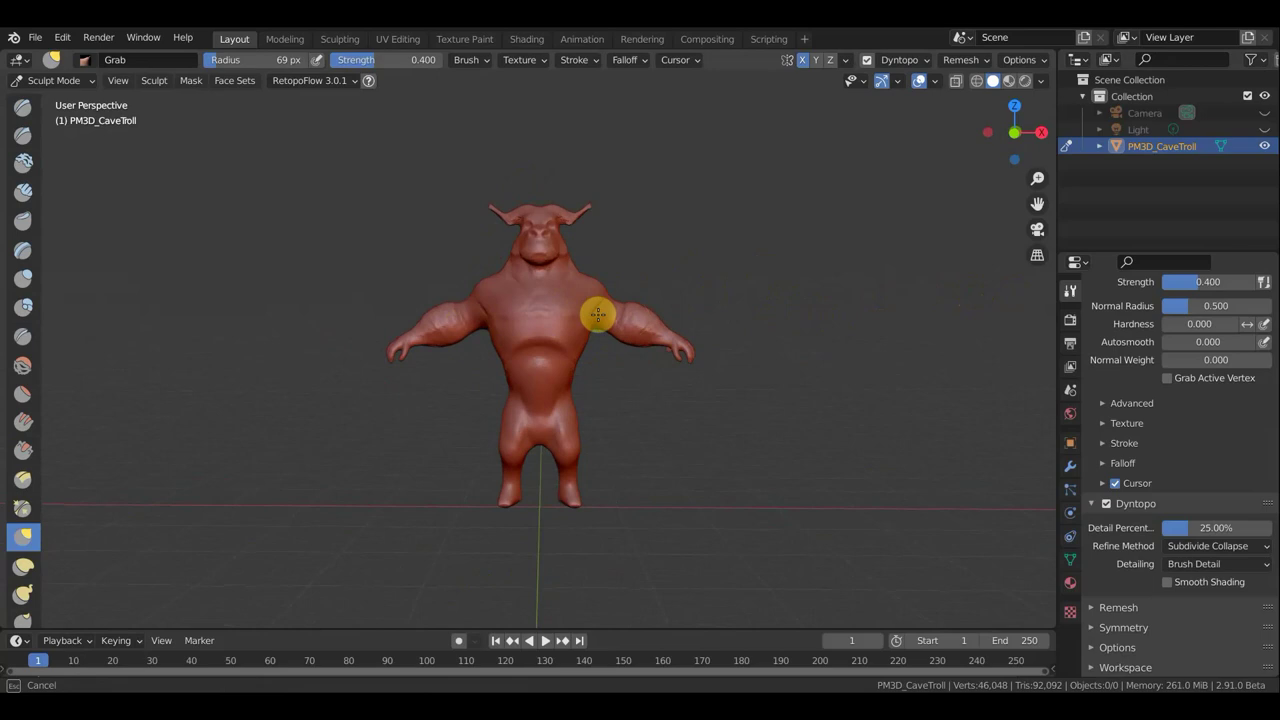
Step: Return to a front orthographic full-body view with the legs in frame
scroll(710, 277, "up", 3)
mouse_move(697, 223)
middle_mouse_down()
mouse_move(903, 243)
mouse_move(806, 234)
mouse_move(808, 377)
mouse_move(703, 403)
middle_mouse_up()
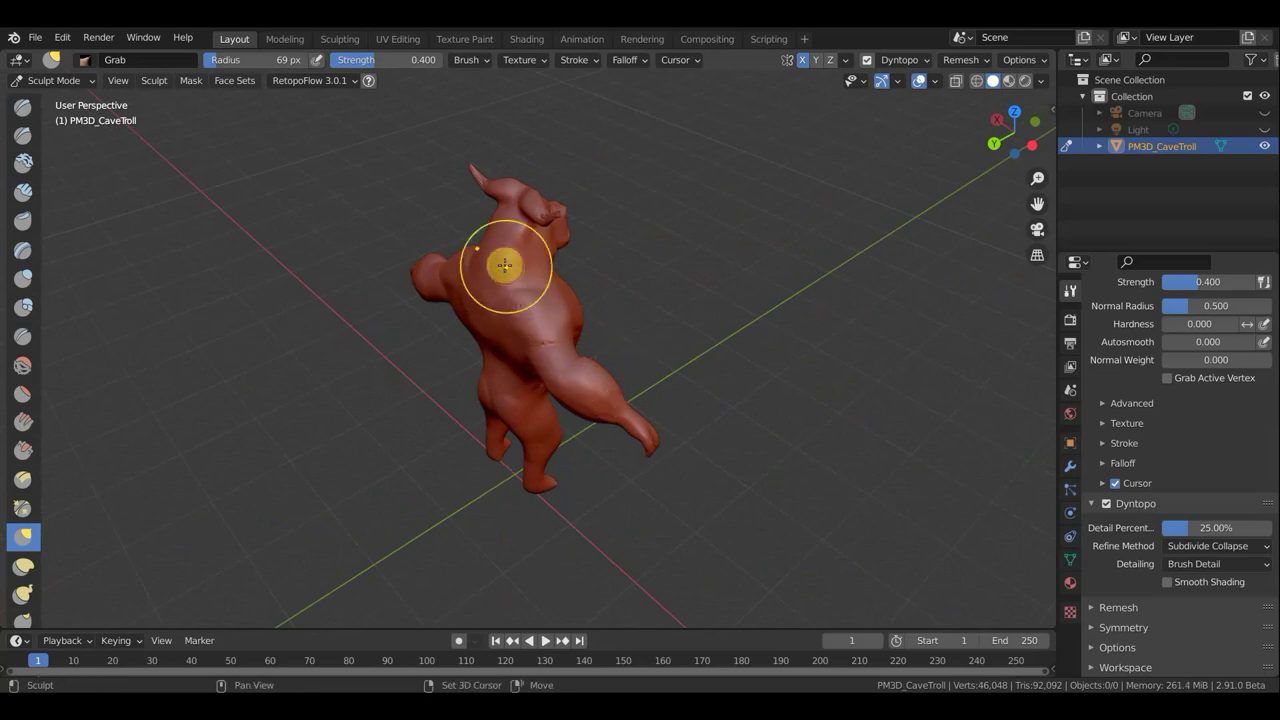
mouse_move(586, 269)
middle_mouse_down()
mouse_move(506, 269)
mouse_move(321, 227)
middle_mouse_up()
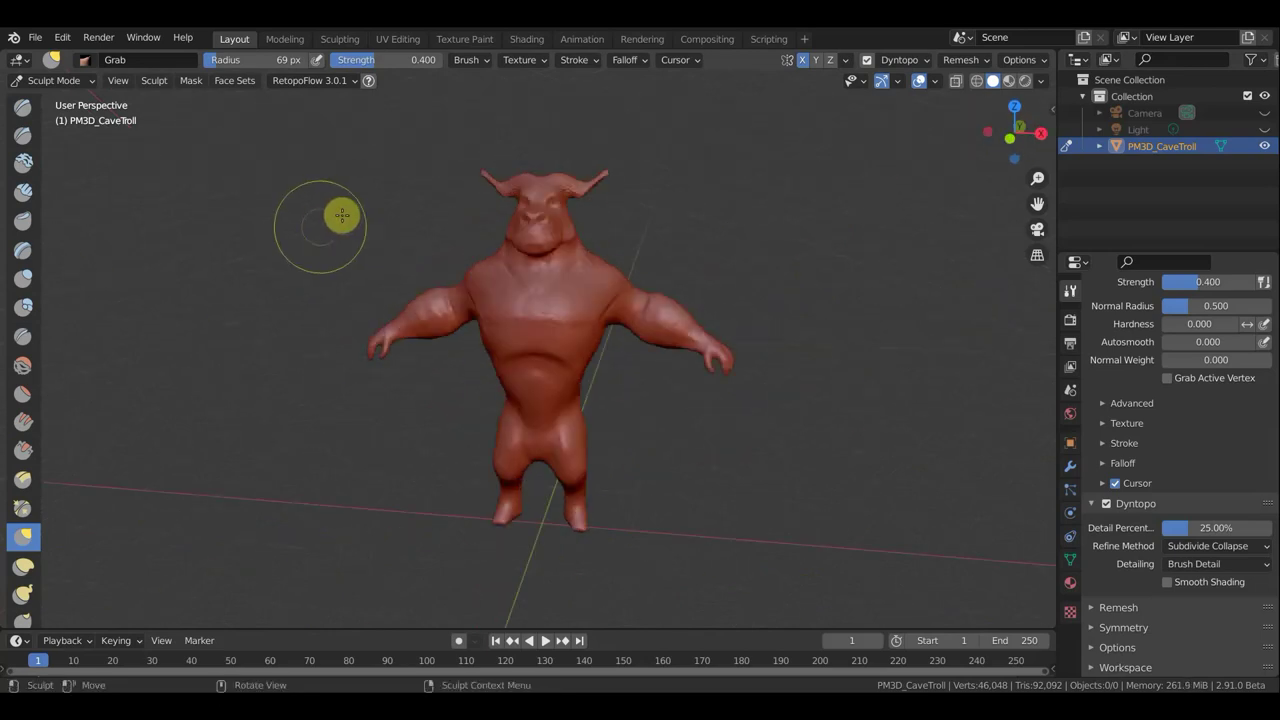
mouse_move(391, 166)
middle_mouse_down()
mouse_move(508, 163)
mouse_move(614, 229)
mouse_move(748, 272)
middle_mouse_up()
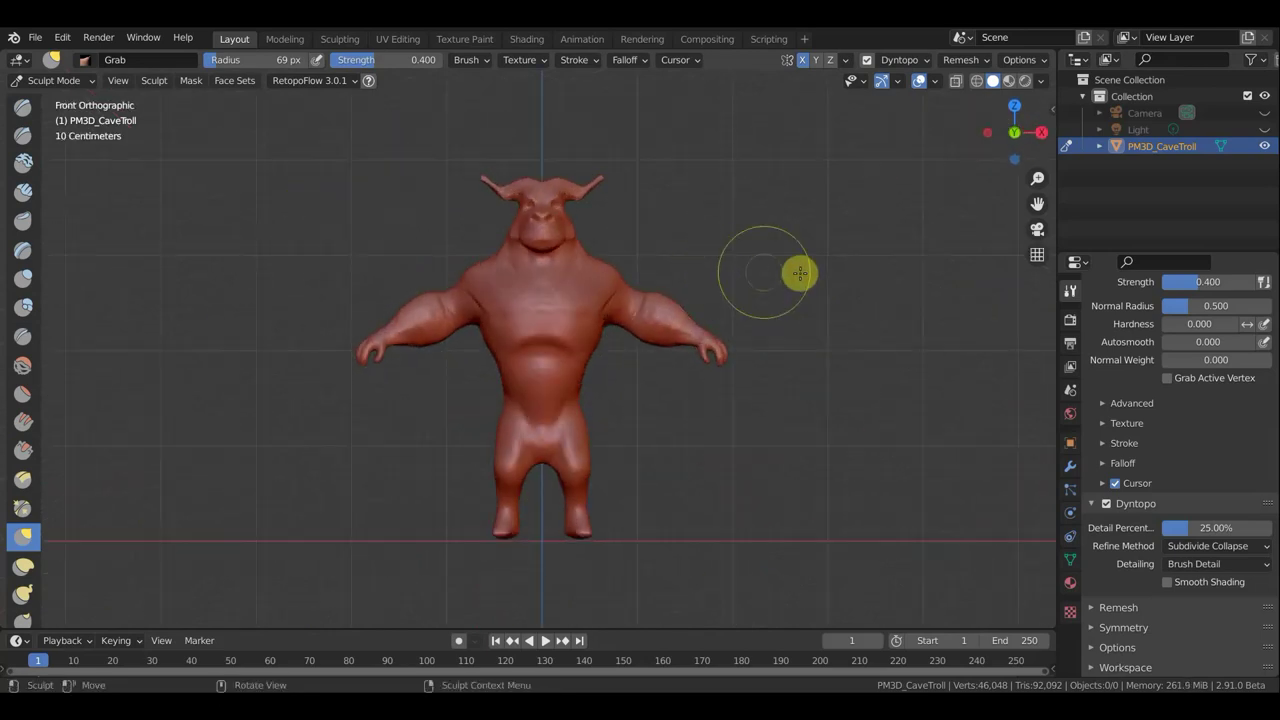
middle_click_drag(709, 474, 674, 266, "shift")
scroll(628, 327, "up", 3)
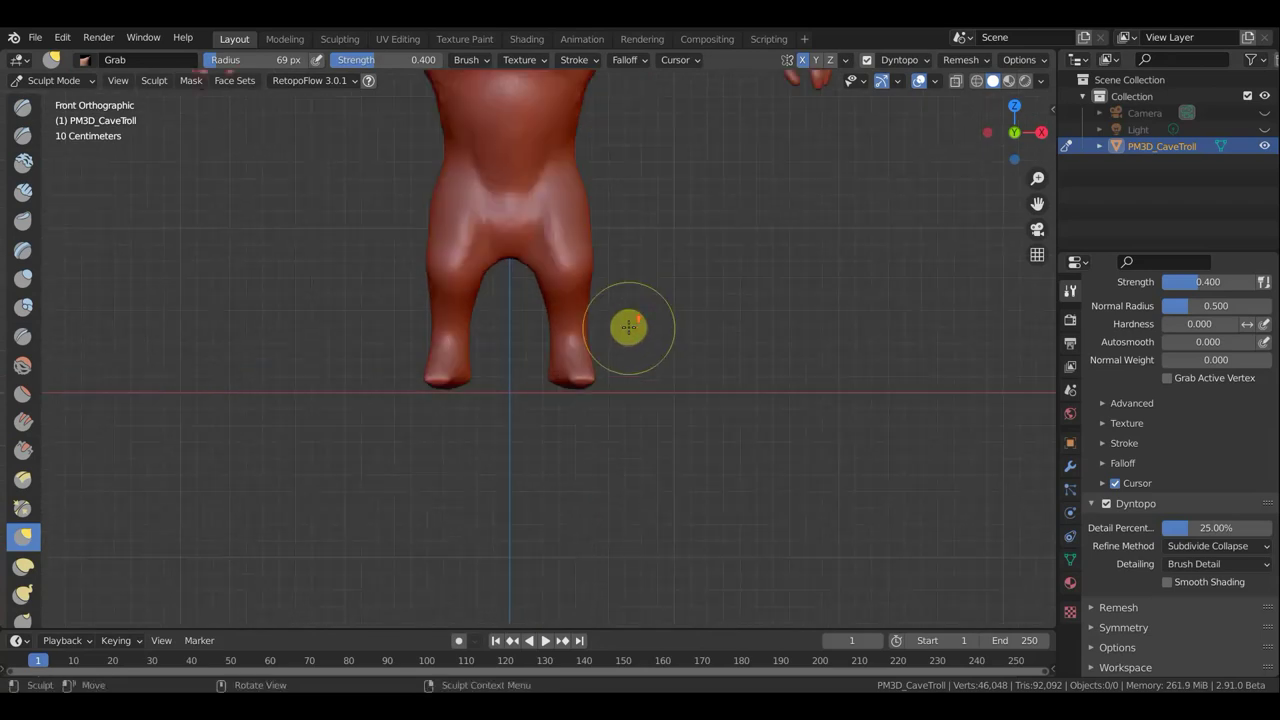
Step: With the Draw brush at 25 px, paint split toe lobes onto the troll's feet
middle_click_drag(628, 327, 677, 503)
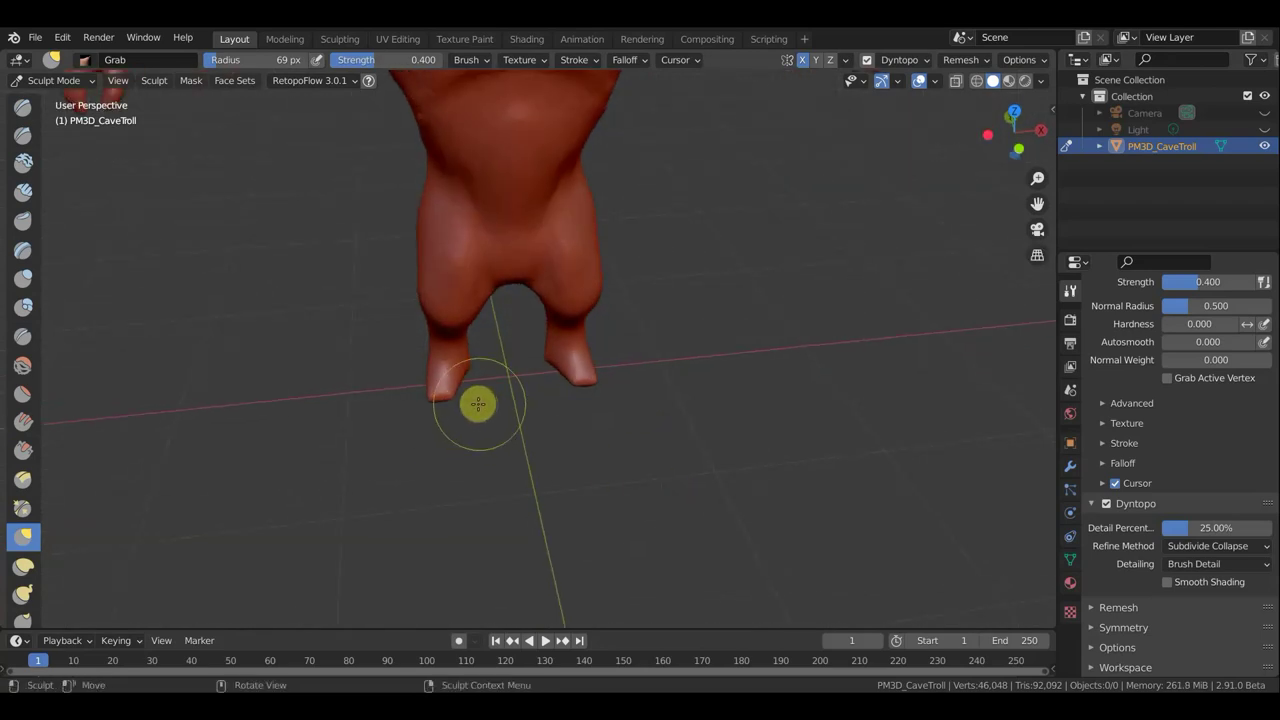
left_click(23, 106)
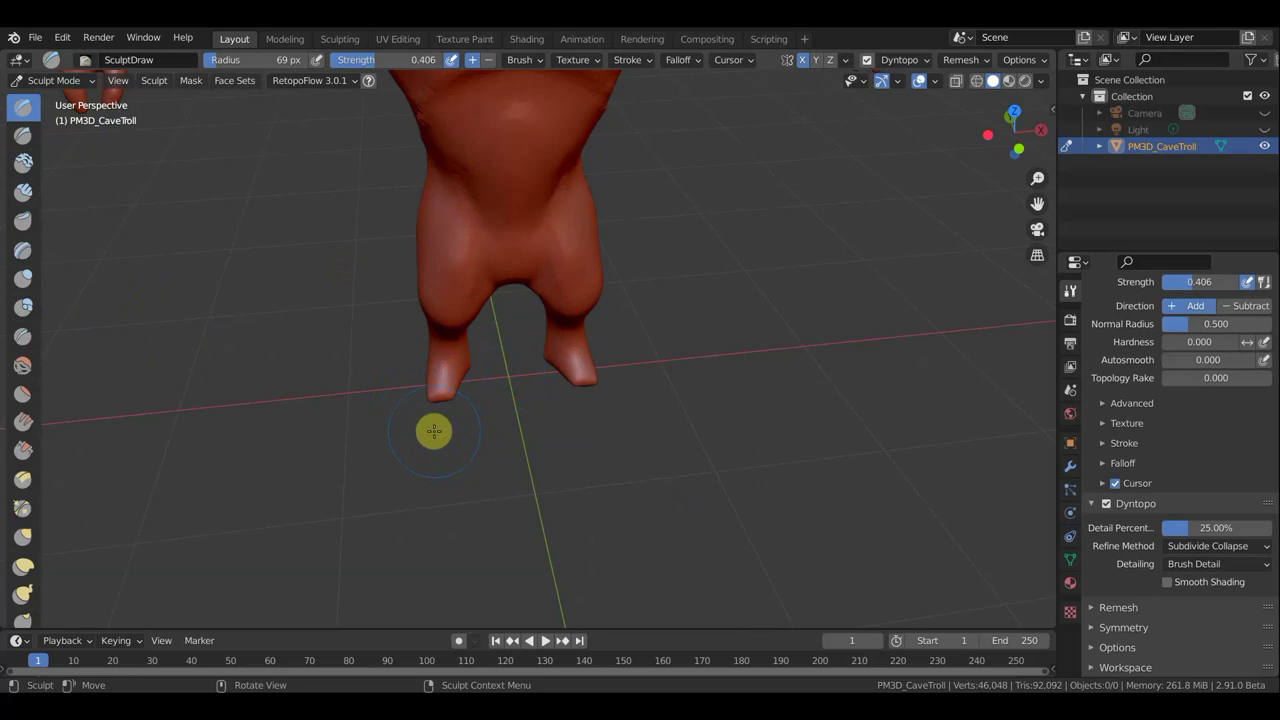
key("f")
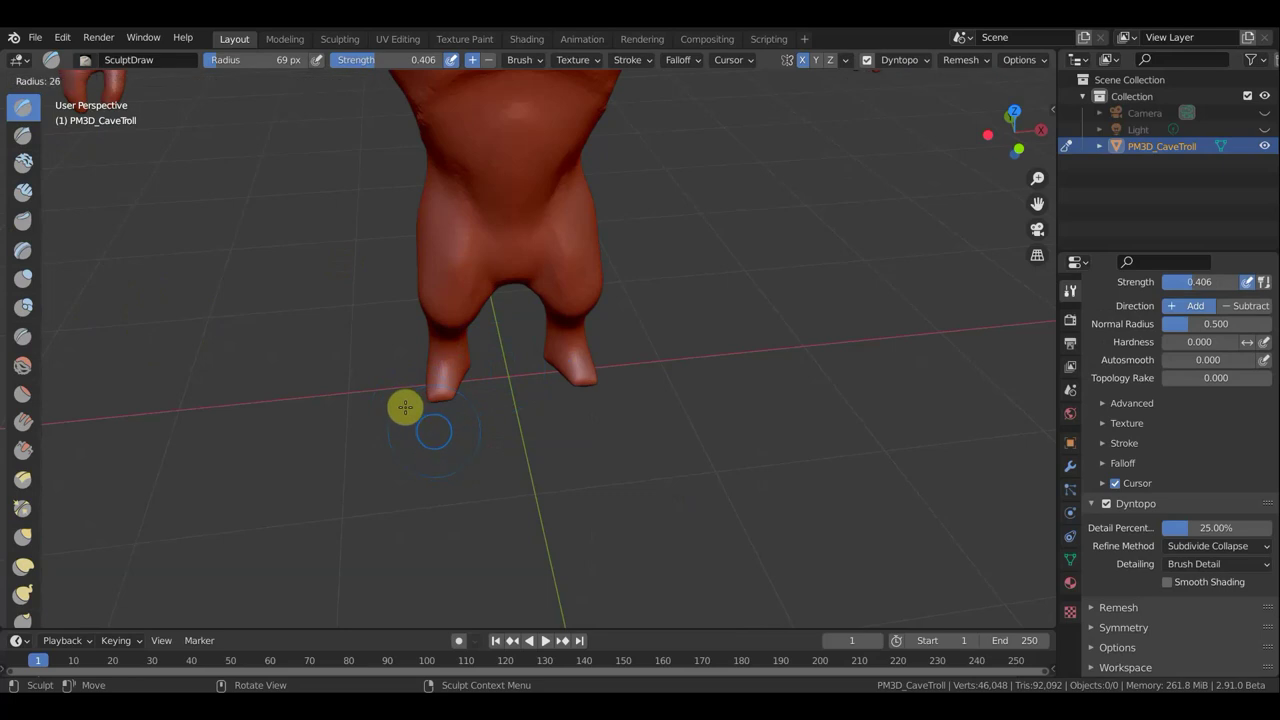
left_click(406, 405)
scroll(422, 394, "up", 3)
mouse_move(357, 397)
left_mouse_down()
mouse_move(396, 397)
mouse_move(395, 375)
mouse_move(449, 394)
left_mouse_up()
middle_click_drag(449, 394, 164, 258)
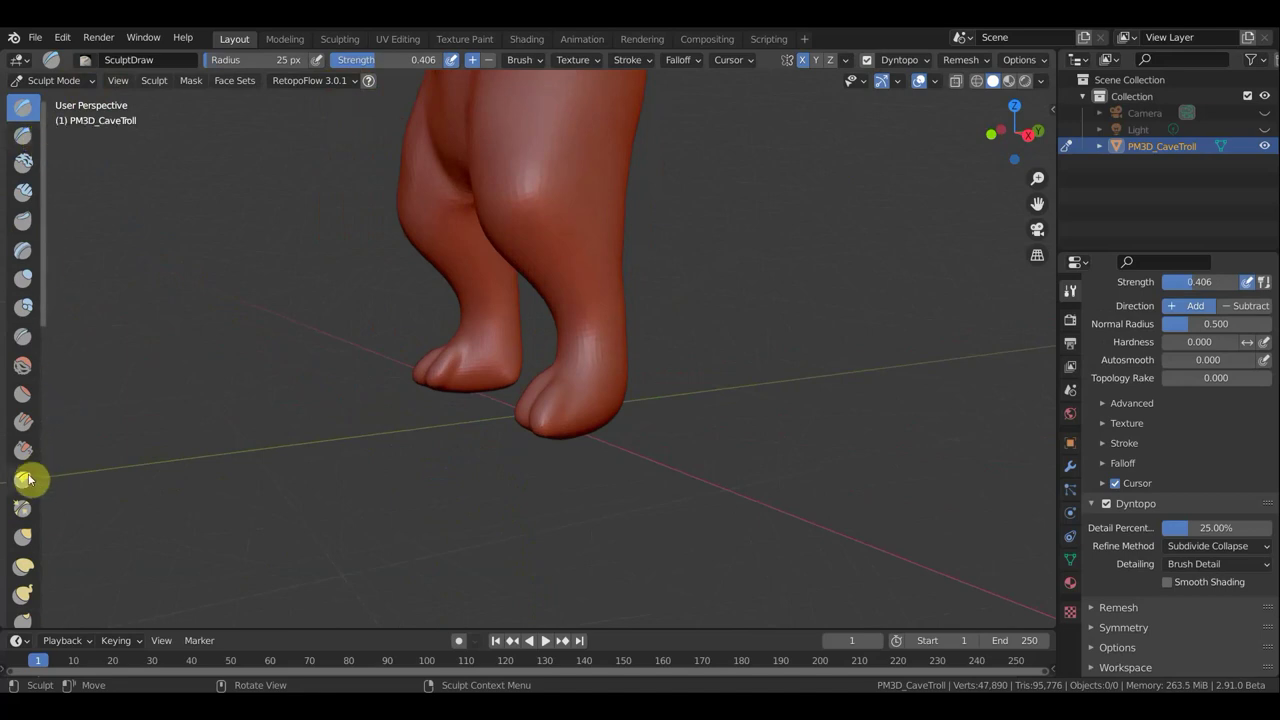
Step: Switch to the Grab brush at 68 px and reshape the left ankle and foot
left_click(30, 538)
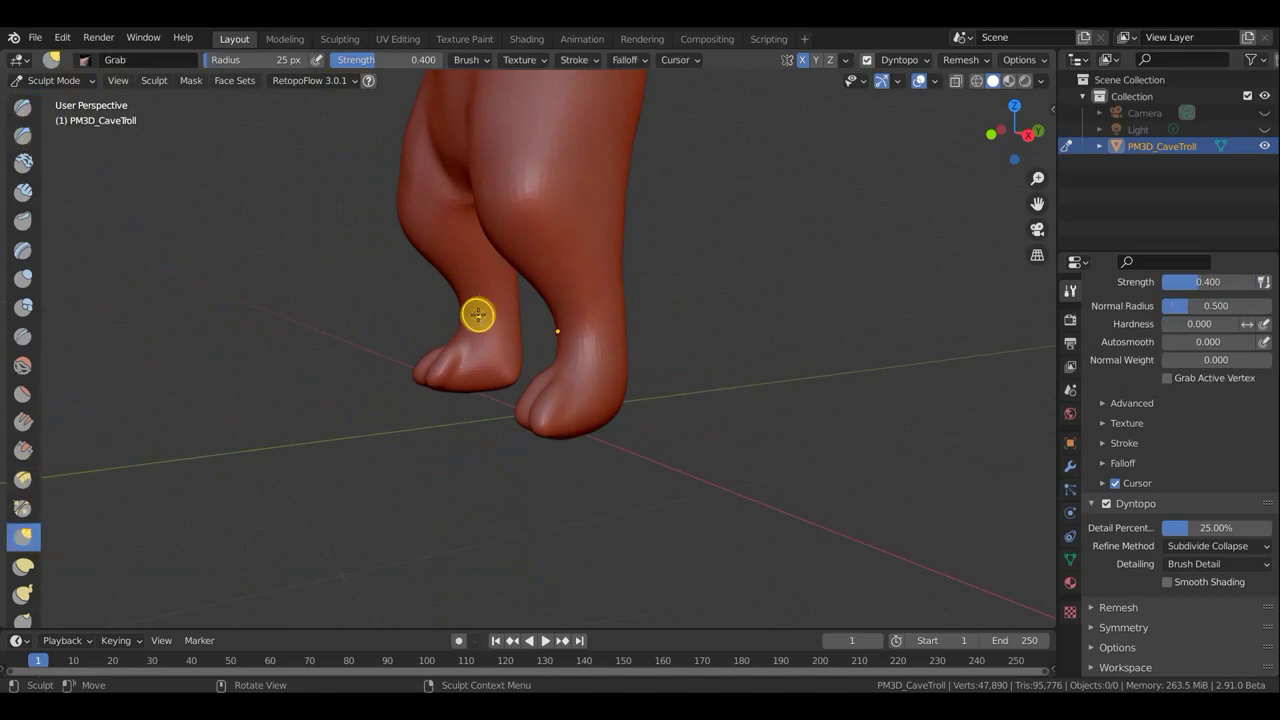
key("f")
left_click(492, 337)
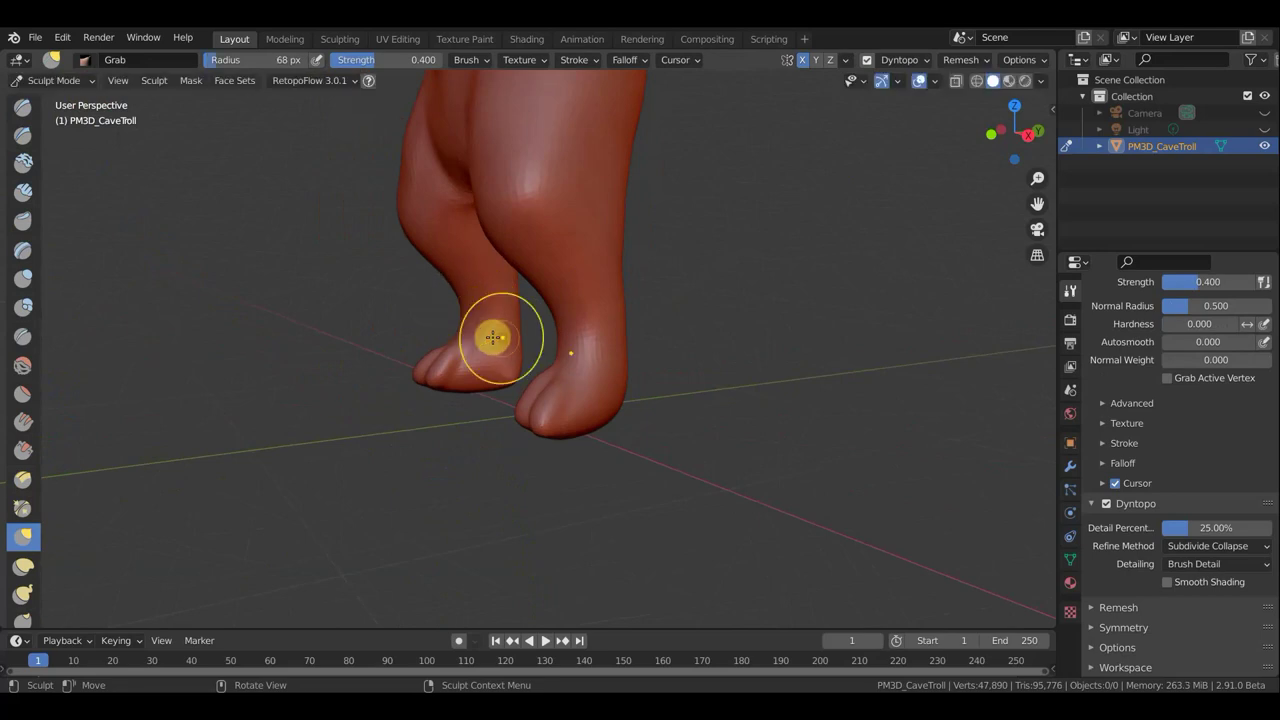
mouse_move(458, 320)
left_mouse_down()
mouse_move(464, 337)
mouse_move(362, 397)
left_mouse_up()
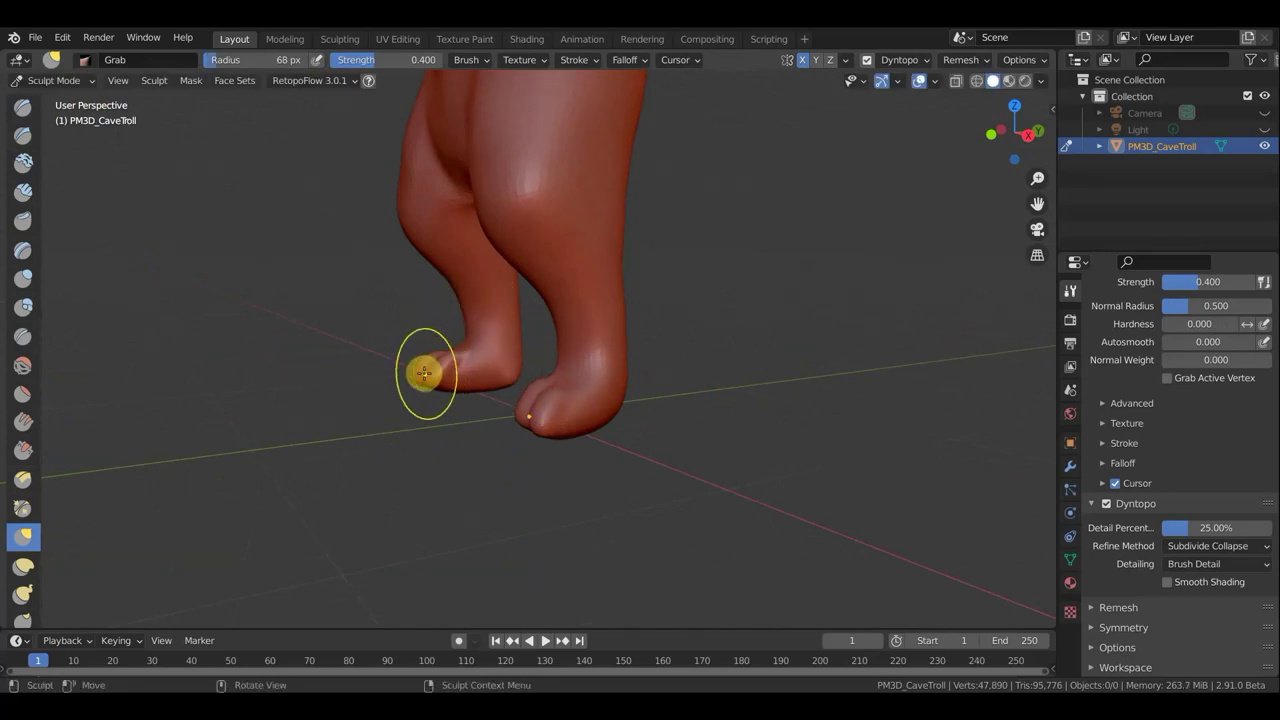
mouse_move(352, 398)
left_mouse_down()
mouse_move(420, 374)
mouse_move(466, 329)
mouse_move(517, 323)
mouse_move(495, 328)
left_mouse_up()
Step: Pull the ankle inward, extend the toe tips, and shape the right foot and inner leg
mouse_move(357, 303)
middle_mouse_down()
mouse_move(537, 314)
mouse_move(430, 333)
middle_mouse_up()
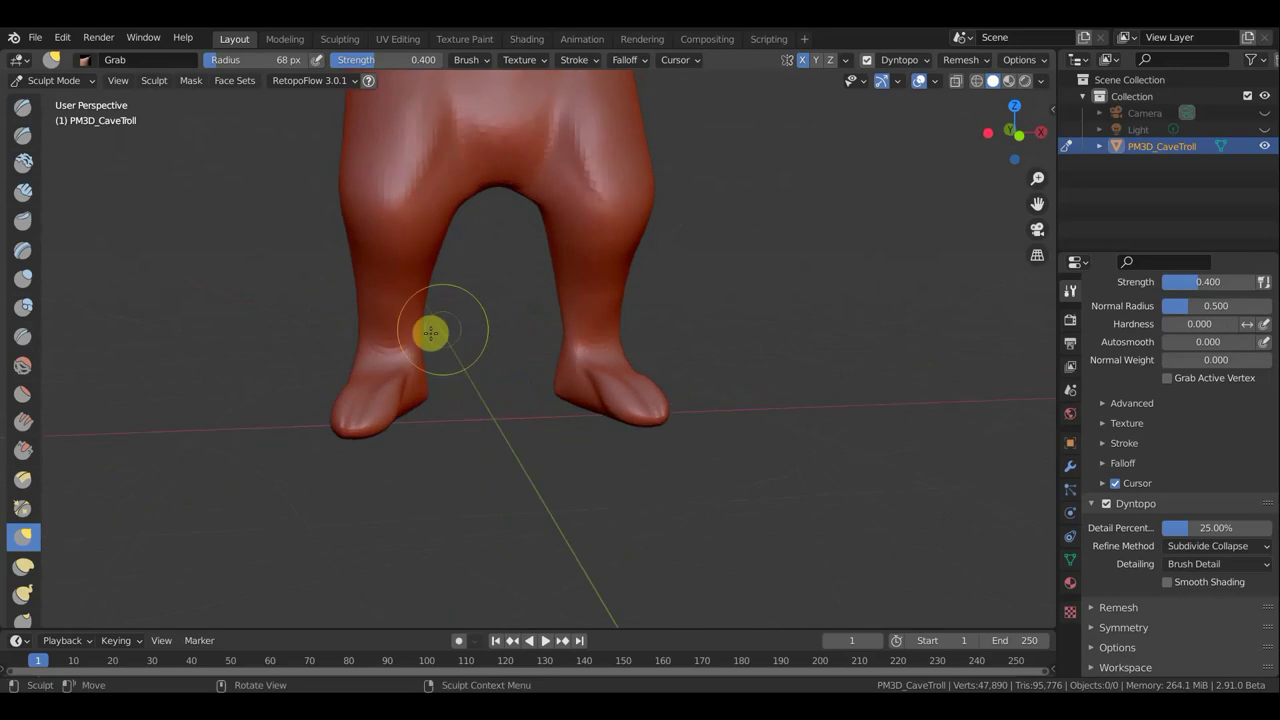
mouse_move(421, 333)
left_mouse_down()
mouse_move(362, 330)
mouse_move(363, 314)
mouse_move(464, 315)
mouse_move(423, 338)
left_mouse_up()
scroll(408, 306, "down", 2)
scroll(500, 463, "up", 3)
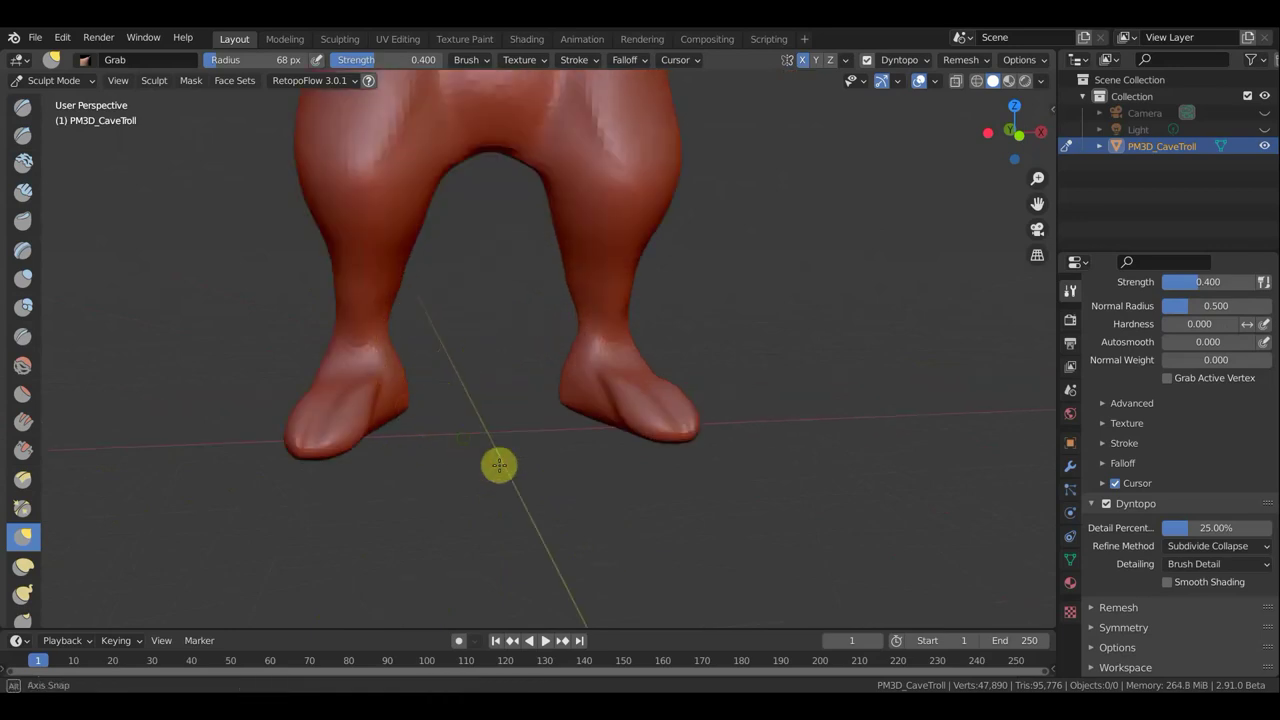
middle_click_drag(500, 463, 429, 506)
mouse_move(417, 536)
left_mouse_down()
mouse_move(451, 537)
mouse_move(423, 497)
left_mouse_up()
mouse_move(423, 497)
middle_mouse_down()
mouse_move(429, 486)
mouse_move(287, 430)
mouse_move(1265, 395)
middle_mouse_up()
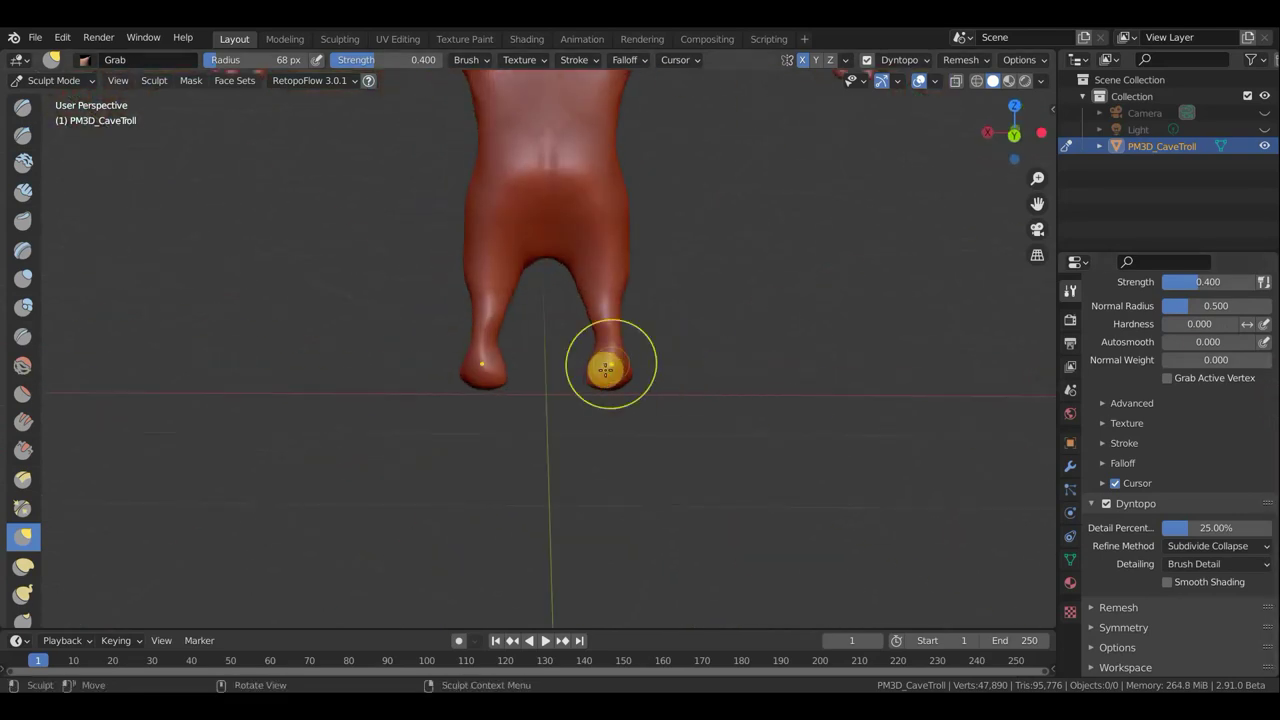
mouse_move(606, 372)
left_mouse_down()
mouse_move(620, 383)
mouse_move(600, 357)
left_mouse_up()
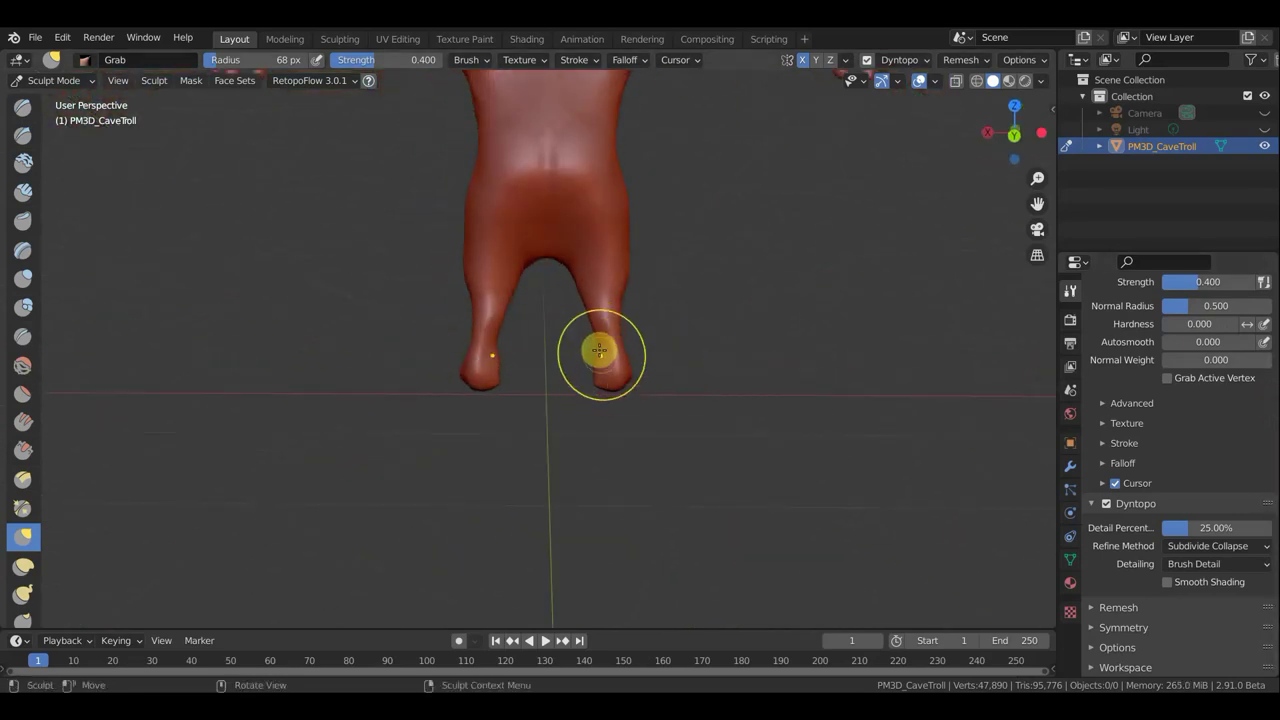
scroll(597, 346, "up", 2)
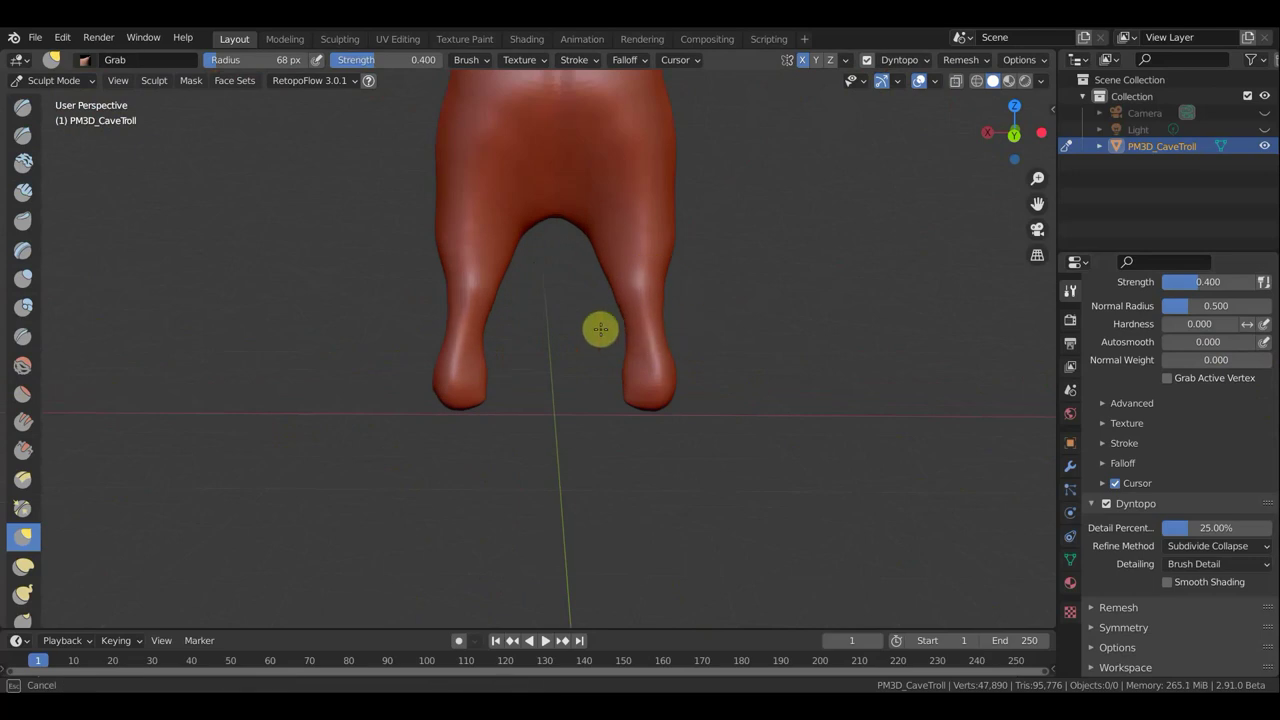
mouse_move(612, 293)
left_mouse_down()
mouse_move(634, 330)
mouse_move(637, 380)
left_mouse_up()
Step: From the side, reshape the left heel and bulge out the calves
middle_click_drag(734, 377, 471, 365)
left_click_drag(471, 365, 527, 360)
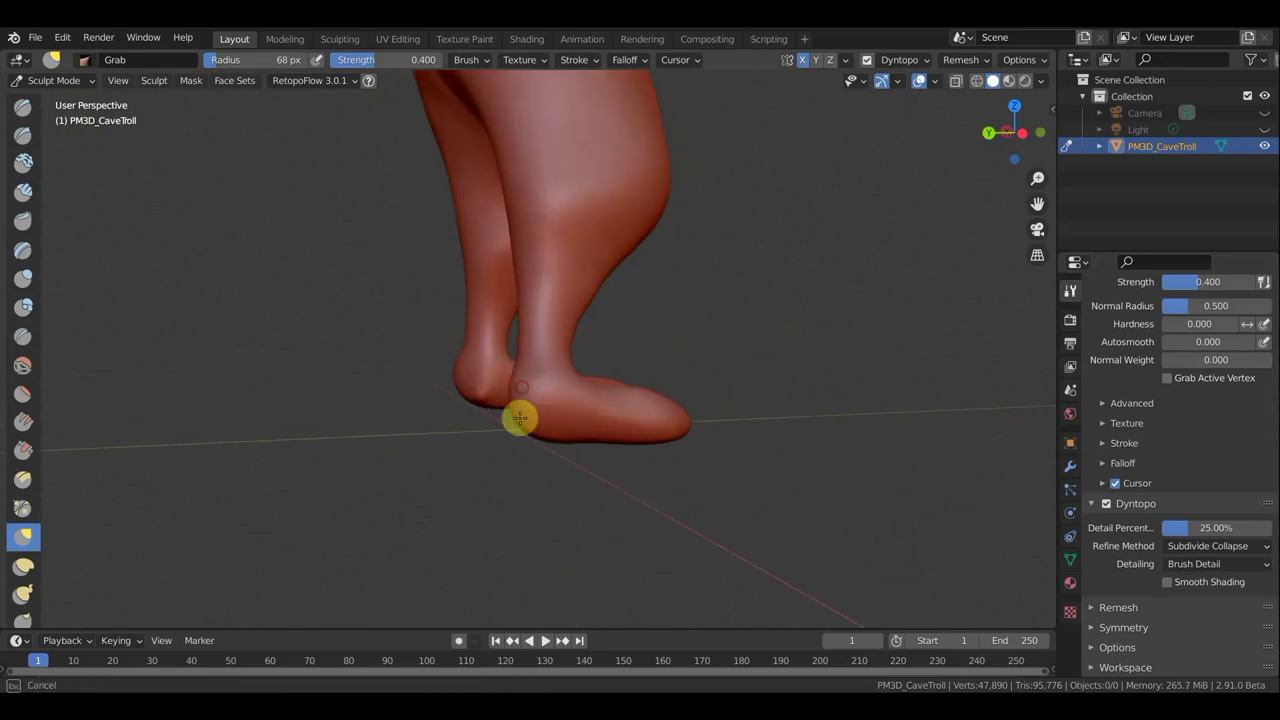
left_click_drag(520, 417, 523, 446)
mouse_move(628, 434)
middle_mouse_down()
mouse_move(654, 357)
mouse_move(589, 366)
mouse_move(605, 358)
mouse_move(557, 349)
mouse_move(571, 314)
middle_mouse_up()
mouse_move(571, 314)
left_mouse_down()
mouse_move(583, 277)
mouse_move(516, 344)
left_mouse_up()
mouse_move(506, 290)
left_mouse_down()
mouse_move(521, 291)
mouse_move(503, 279)
mouse_move(491, 229)
mouse_move(595, 250)
left_mouse_up()
left_click_drag(507, 284, 515, 261)
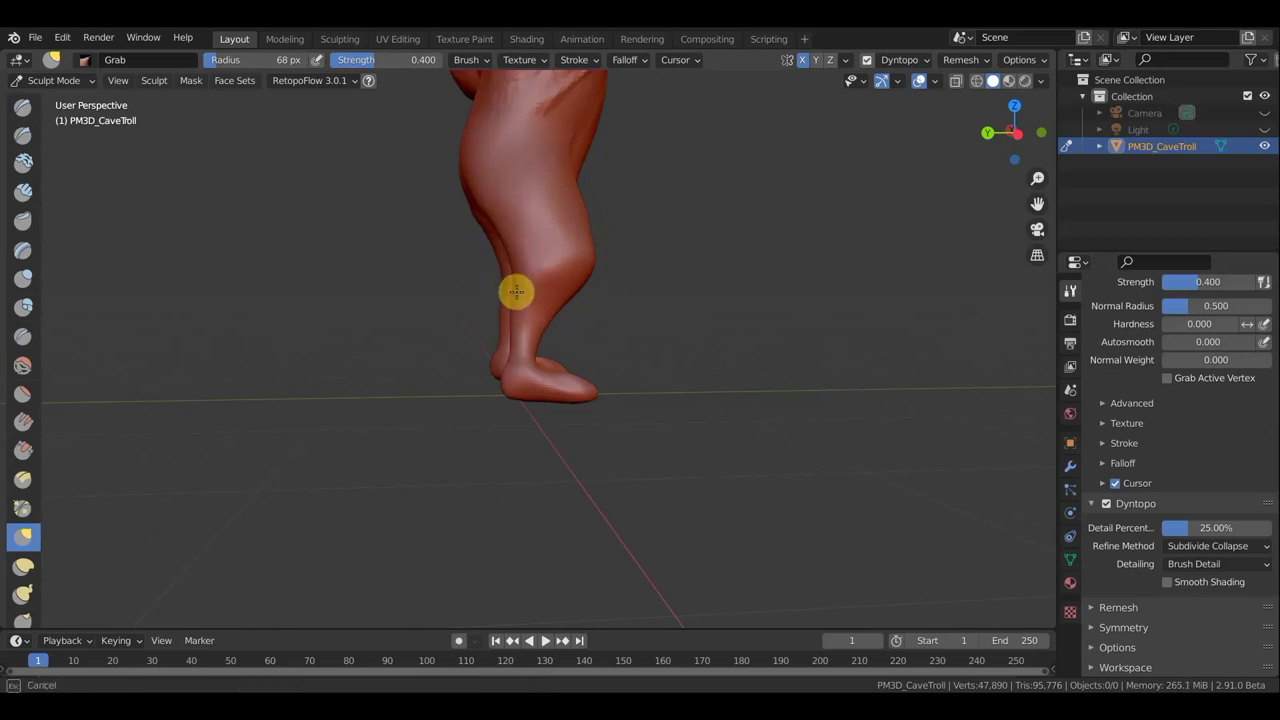
left_click_drag(515, 315, 530, 330)
mouse_move(691, 331)
middle_mouse_down()
mouse_move(434, 337)
mouse_move(460, 320)
mouse_move(586, 311)
middle_mouse_up()
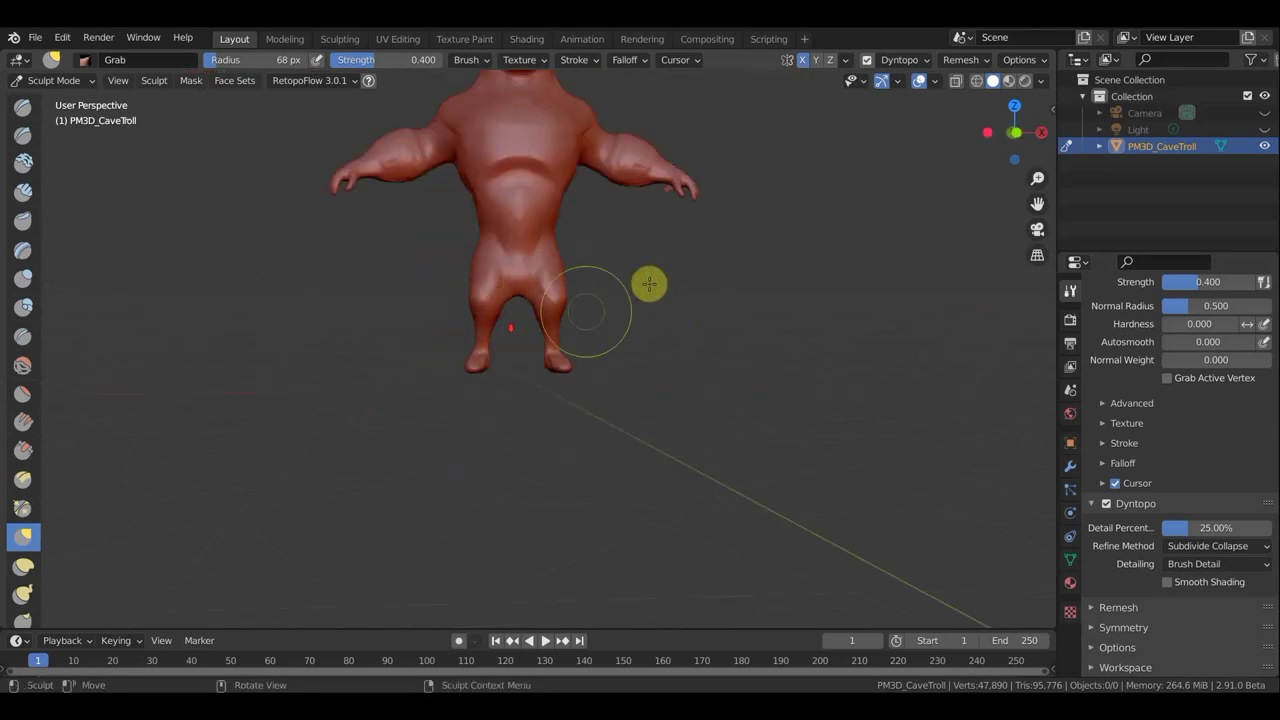
Step: Frame the troll's head and upper body in Front Orthographic view
middle_click_drag(651, 466, 623, 569)
key("KP_1")
scroll(711, 366, "up", 5)
scroll(706, 423, "down", 2)
mouse_move(706, 423)
middle_mouse_down("shift")
mouse_move(754, 597)
mouse_move(771, 91)
middle_mouse_up("shift")
scroll(734, 243, "up", 2)
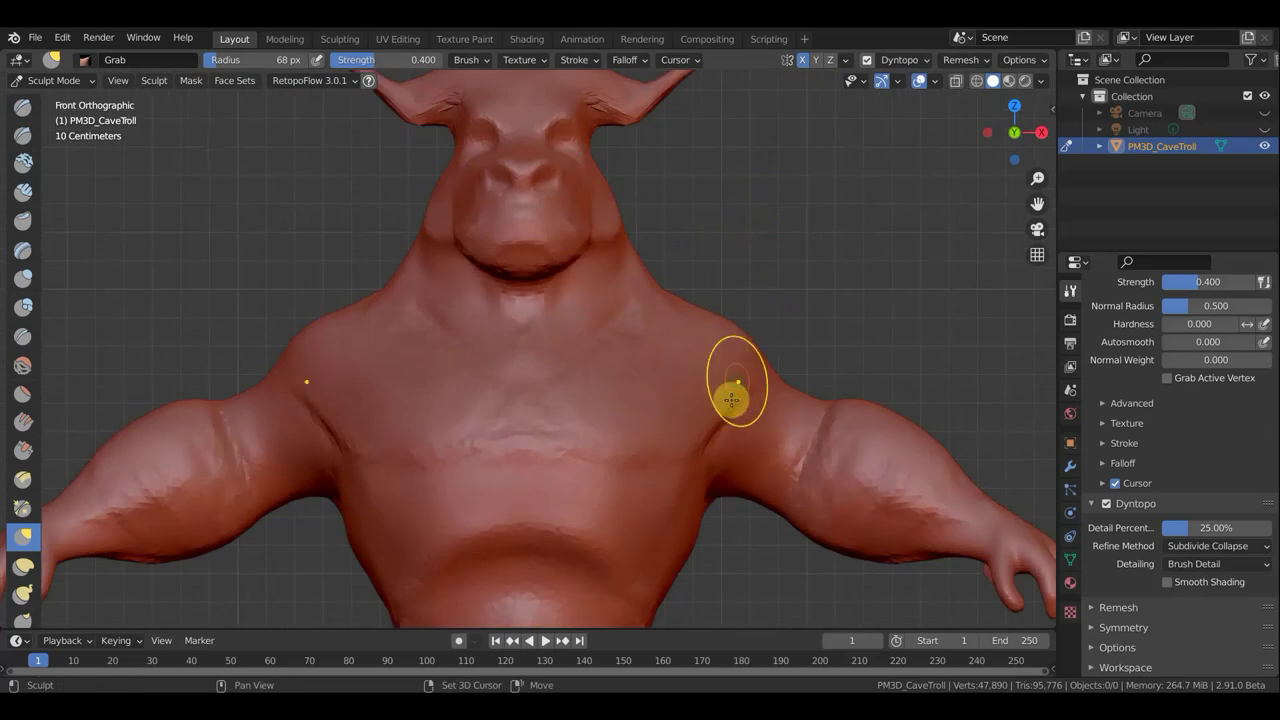
scroll(736, 381, "down", 2)
scroll(466, 226, "down", 3)
middle_click_drag(677, 189, 676, 372, "shift")
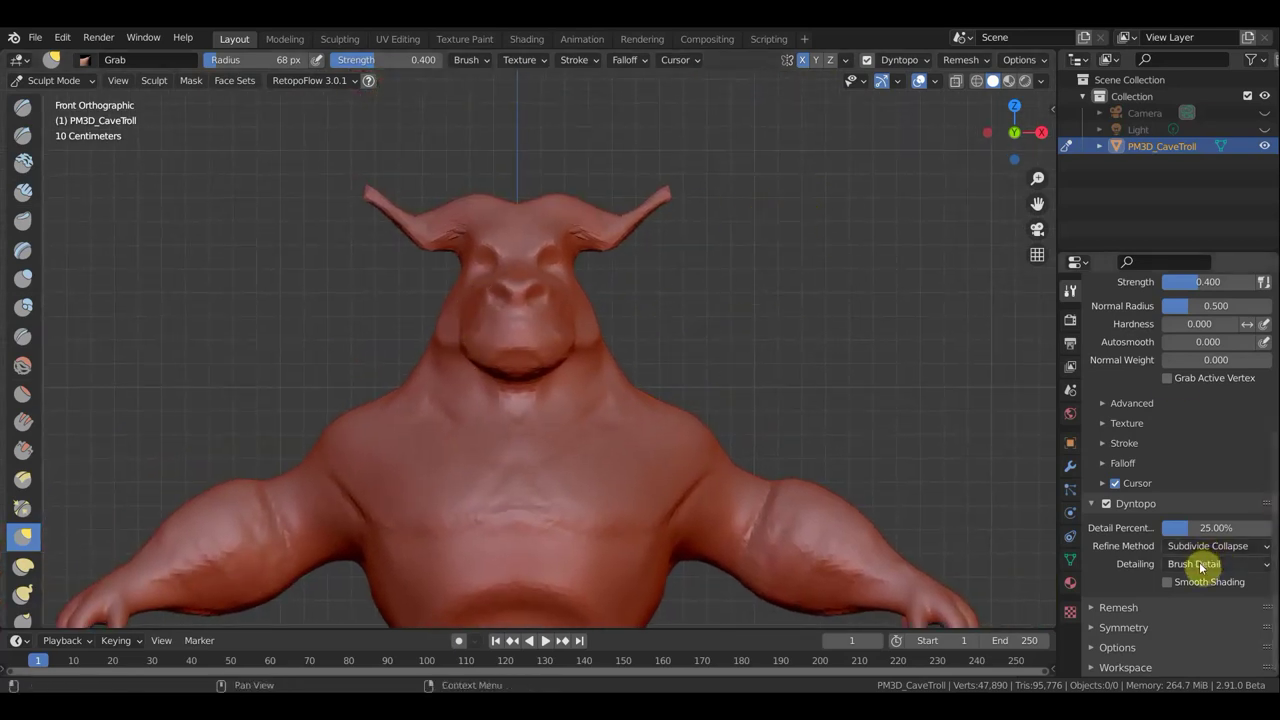
Step: Lower Dyntopo detail to 20.23%, shrink Grab to 11 px, and shape the snout beside the nose
left_click_drag(1188, 529, 1210, 527)
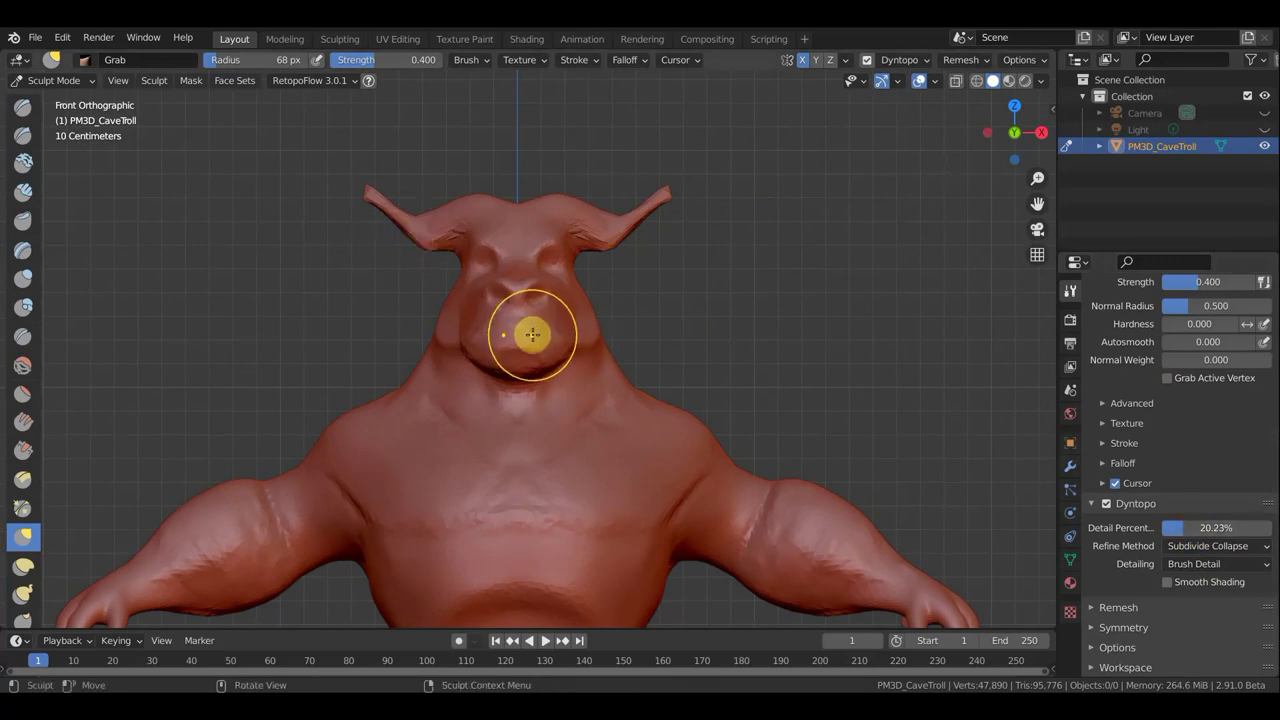
key("f")
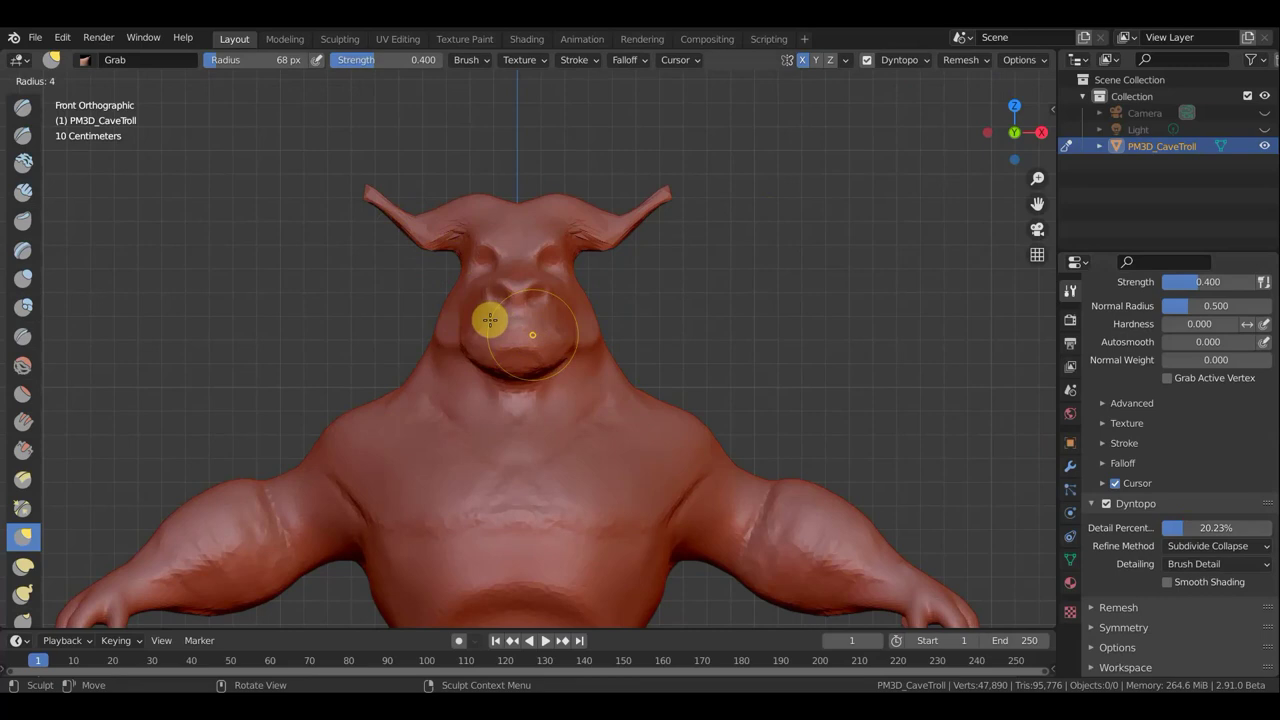
left_click(532, 334)
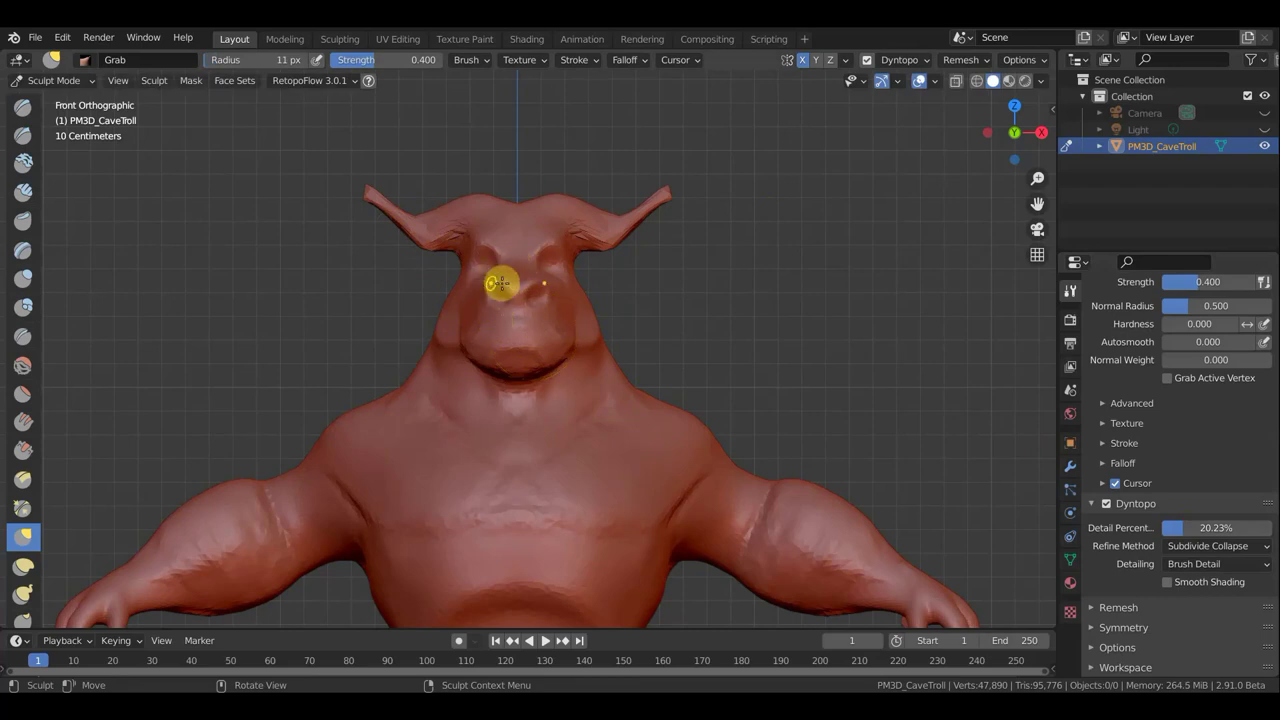
left_click_drag(540, 325, 501, 324)
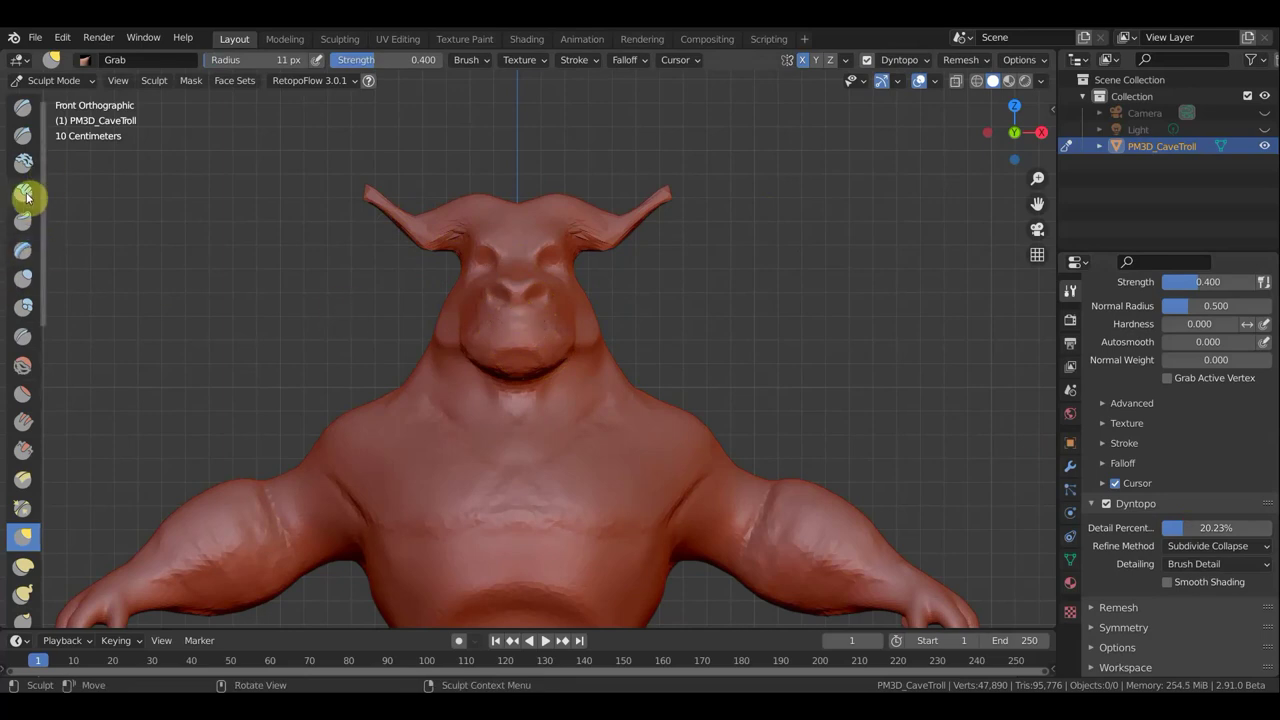
left_click(22, 106)
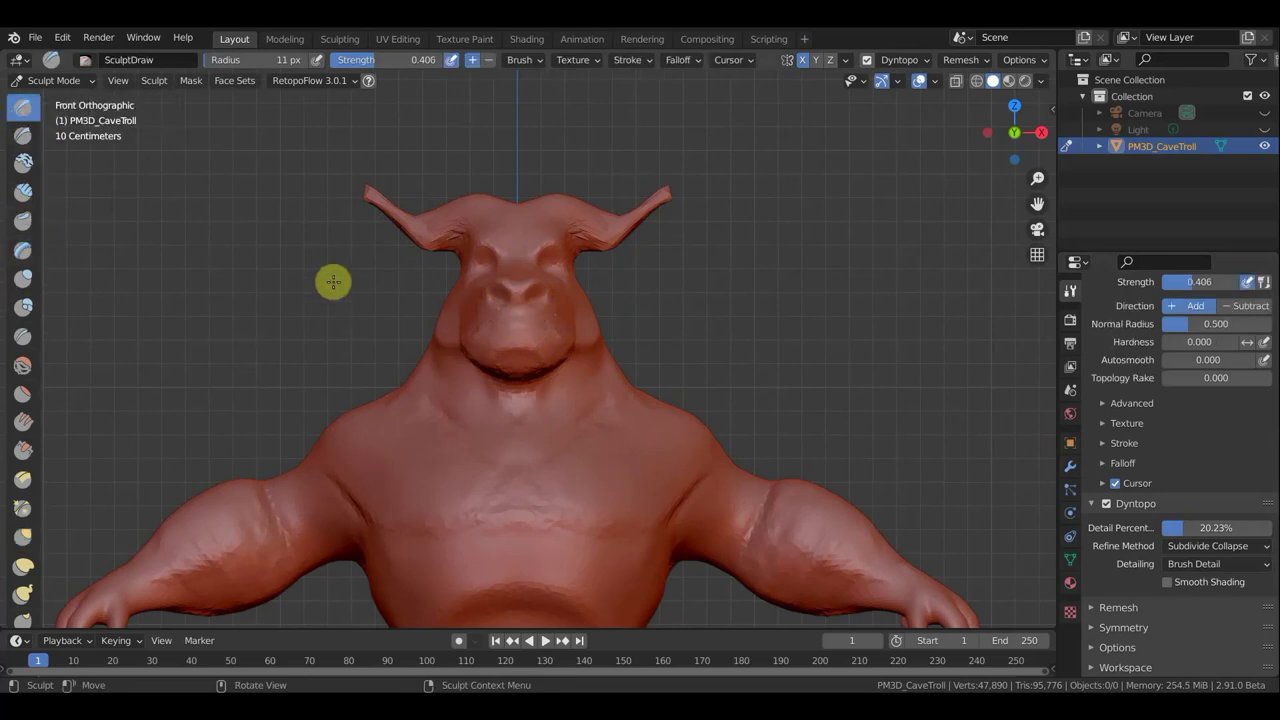
Step: Draw-sculpt across the nose, below it and over the face from several angles
mouse_move(533, 322)
left_mouse_down()
mouse_move(511, 322)
mouse_move(566, 314)
left_mouse_up()
mouse_move(651, 294)
middle_mouse_down()
mouse_move(531, 309)
mouse_move(436, 342)
middle_mouse_up()
left_click_drag(406, 331, 447, 358)
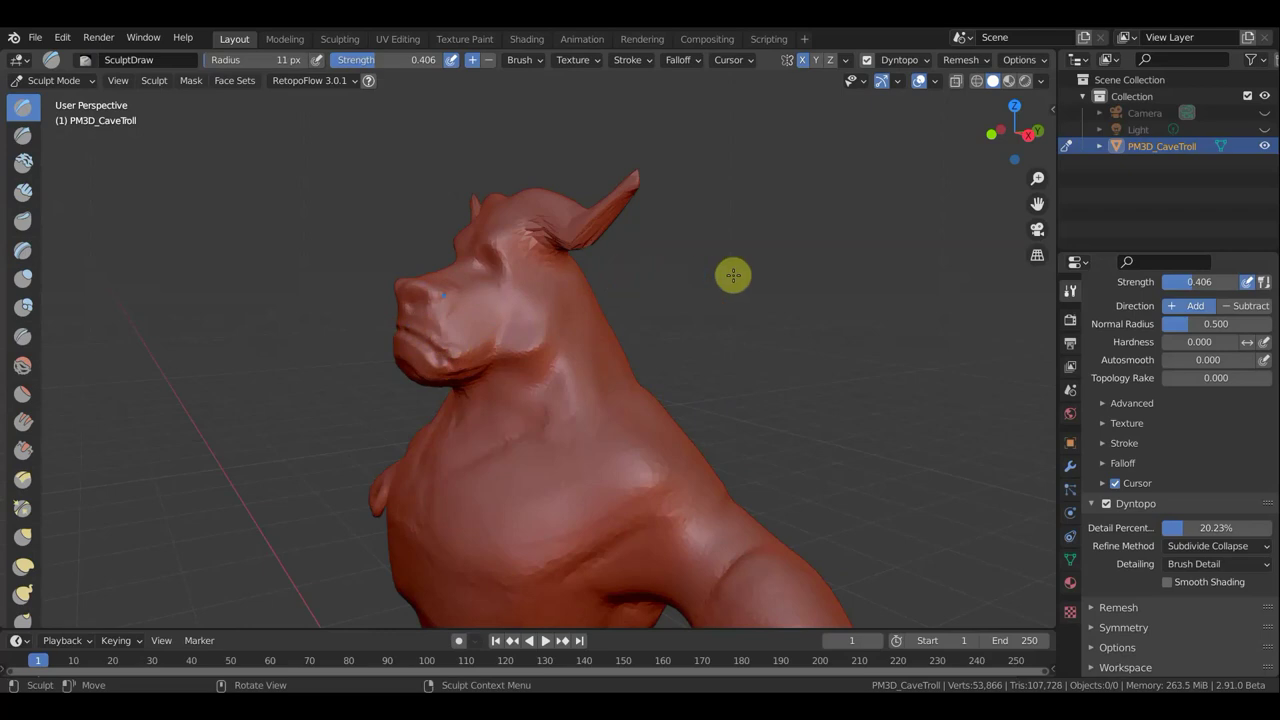
mouse_move(826, 366)
middle_mouse_down()
mouse_move(663, 366)
mouse_move(847, 500)
mouse_move(634, 543)
middle_mouse_up()
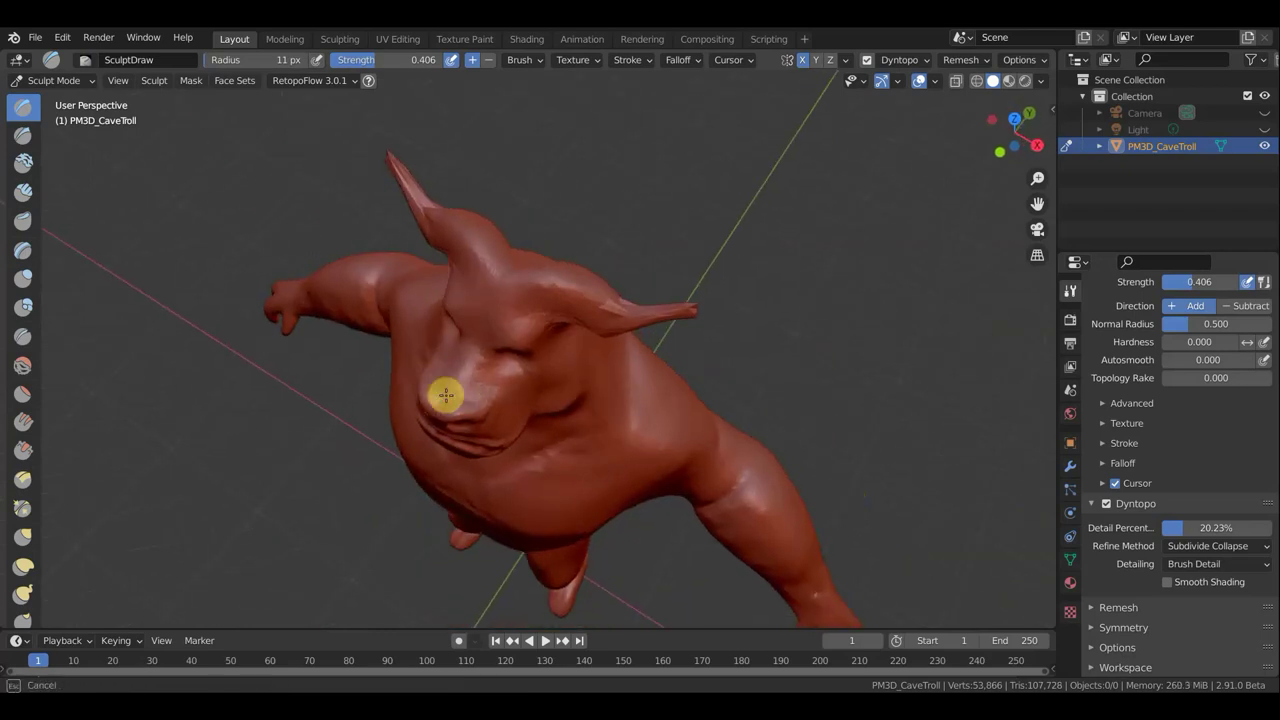
mouse_move(426, 366)
left_mouse_down()
mouse_move(500, 417)
mouse_move(777, 346)
left_mouse_up()
mouse_move(777, 346)
middle_mouse_down()
mouse_move(671, 189)
mouse_move(694, 229)
middle_mouse_up()
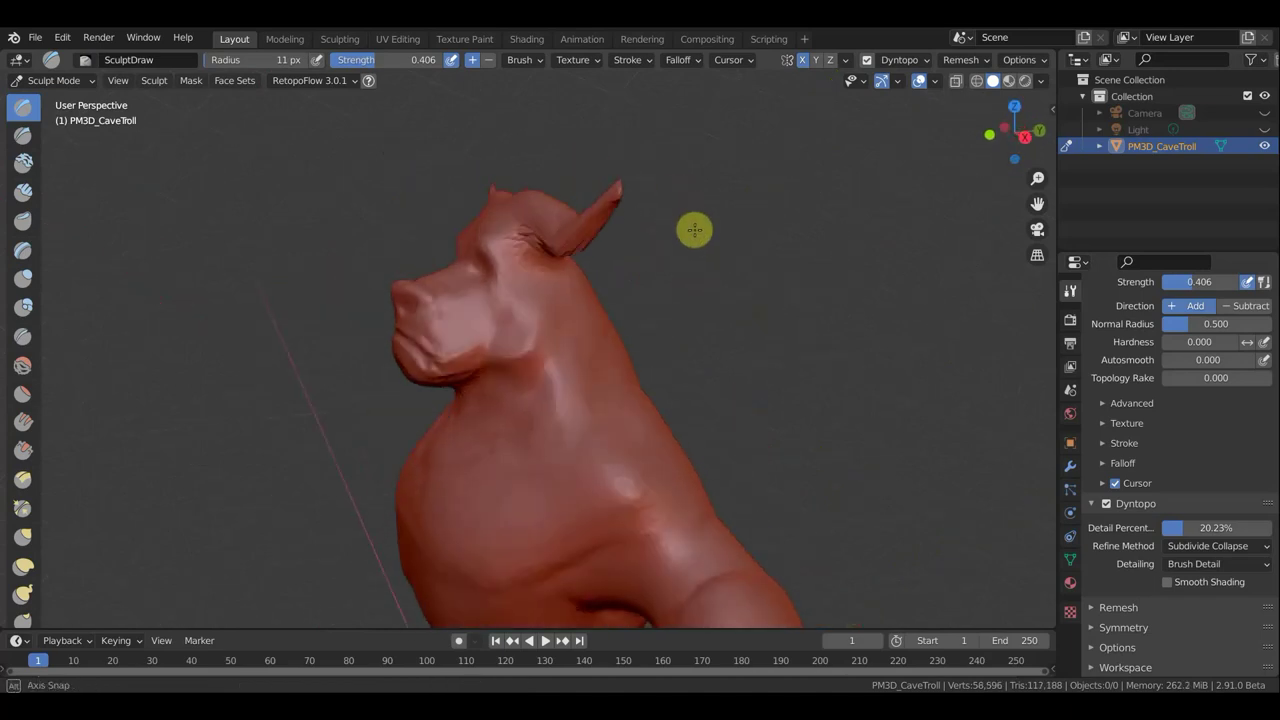
mouse_move(423, 286)
left_mouse_down()
mouse_move(441, 306)
mouse_move(431, 340)
mouse_move(449, 363)
mouse_move(435, 326)
left_mouse_up()
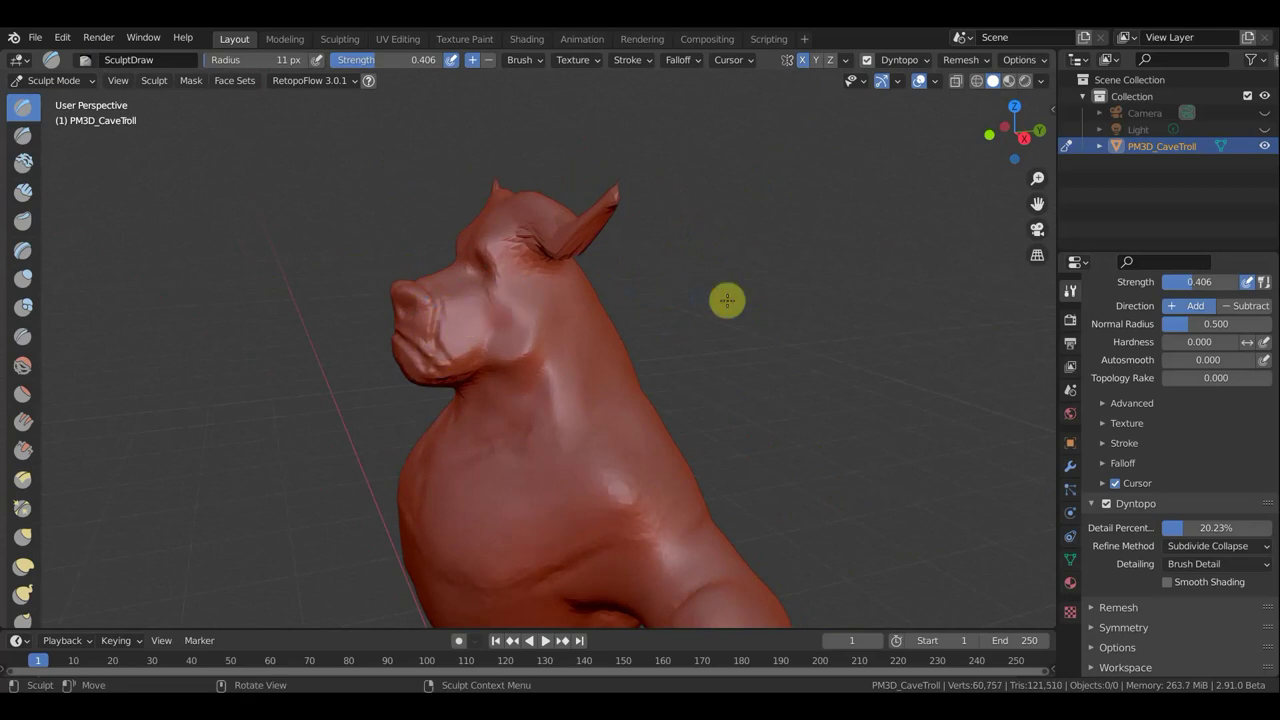
middle_click_drag(726, 297, 883, 303)
Step: Build up the brow ridge, then detail the nose and chin
mouse_move(487, 247)
left_mouse_down()
mouse_move(500, 268)
mouse_move(617, 251)
left_mouse_up()
mouse_move(617, 251)
middle_mouse_down()
mouse_move(717, 266)
mouse_move(641, 263)
middle_mouse_up()
mouse_move(537, 248)
left_mouse_down()
mouse_move(564, 255)
mouse_move(563, 240)
mouse_move(543, 251)
mouse_move(563, 234)
mouse_move(600, 250)
left_mouse_up()
middle_click_drag(672, 246, 563, 226)
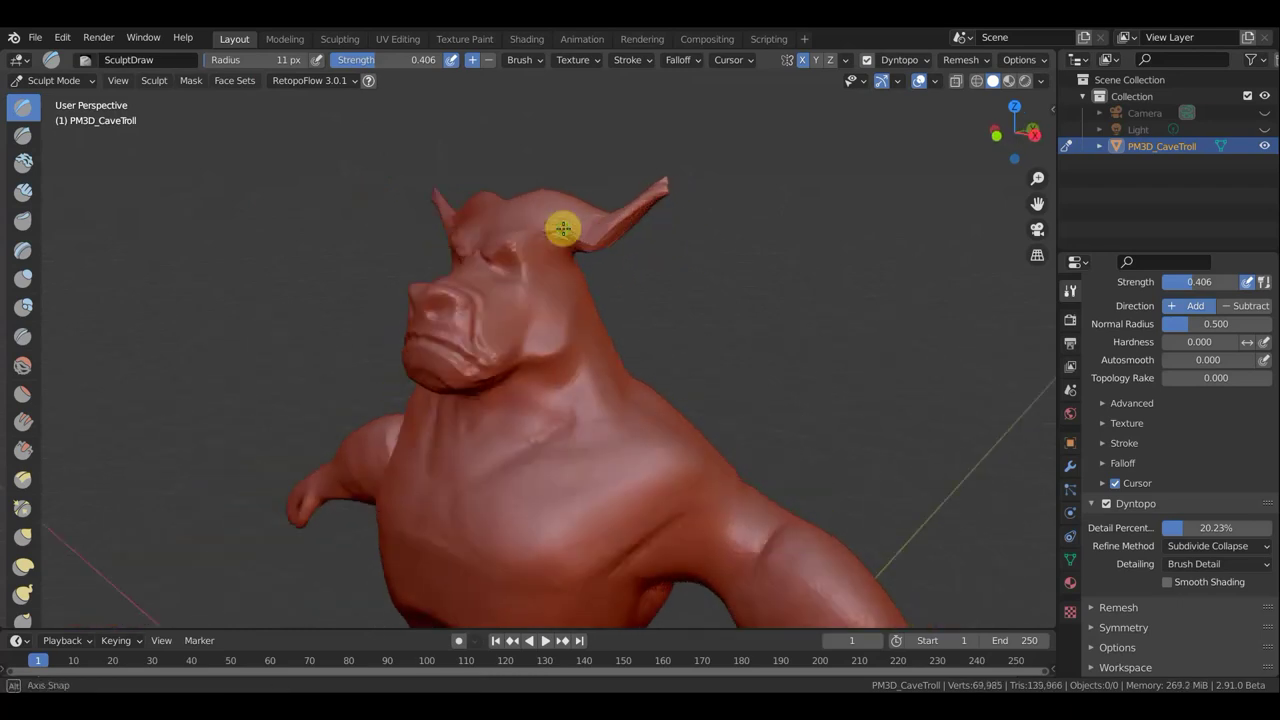
mouse_move(693, 310)
middle_mouse_down()
mouse_move(726, 391)
mouse_move(800, 323)
mouse_move(923, 326)
mouse_move(769, 320)
middle_mouse_up()
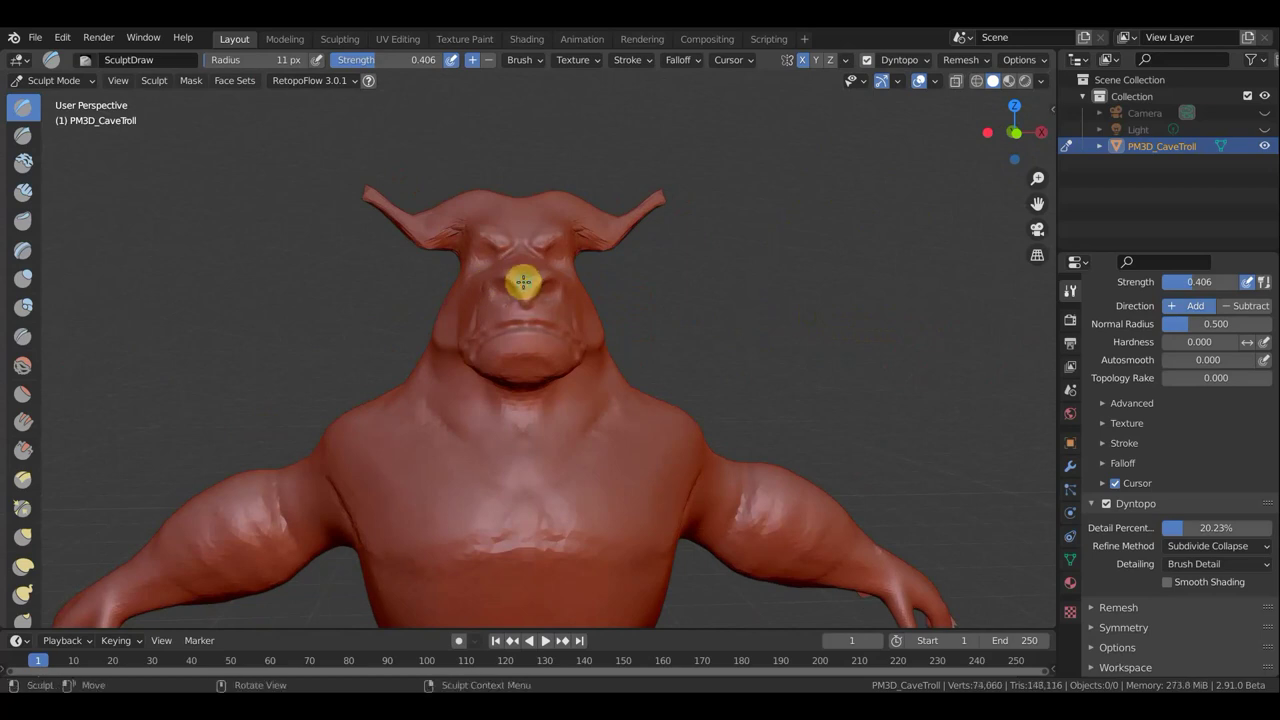
left_click_drag(522, 302, 525, 300)
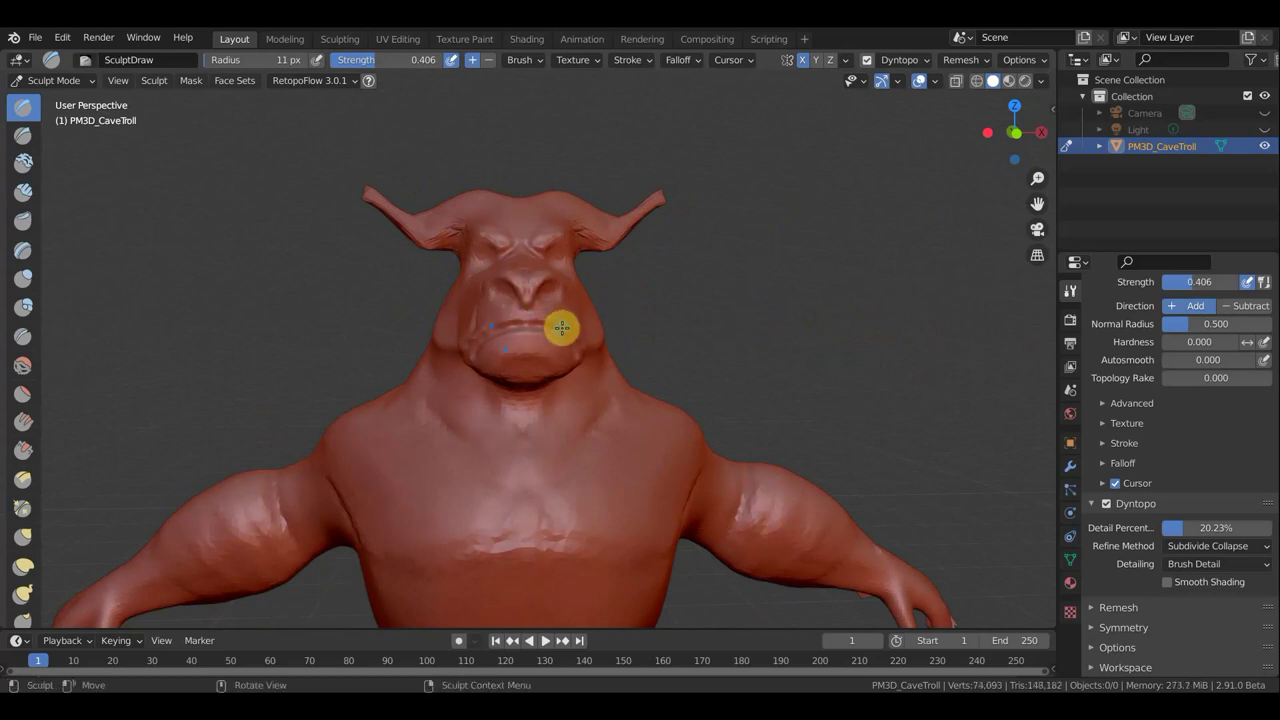
mouse_move(564, 343)
left_mouse_down()
mouse_move(538, 336)
mouse_move(586, 306)
left_mouse_up()
mouse_move(709, 306)
middle_mouse_down()
mouse_move(837, 309)
mouse_move(713, 315)
mouse_move(677, 297)
mouse_move(691, 301)
mouse_move(637, 458)
mouse_move(708, 267)
middle_mouse_up()
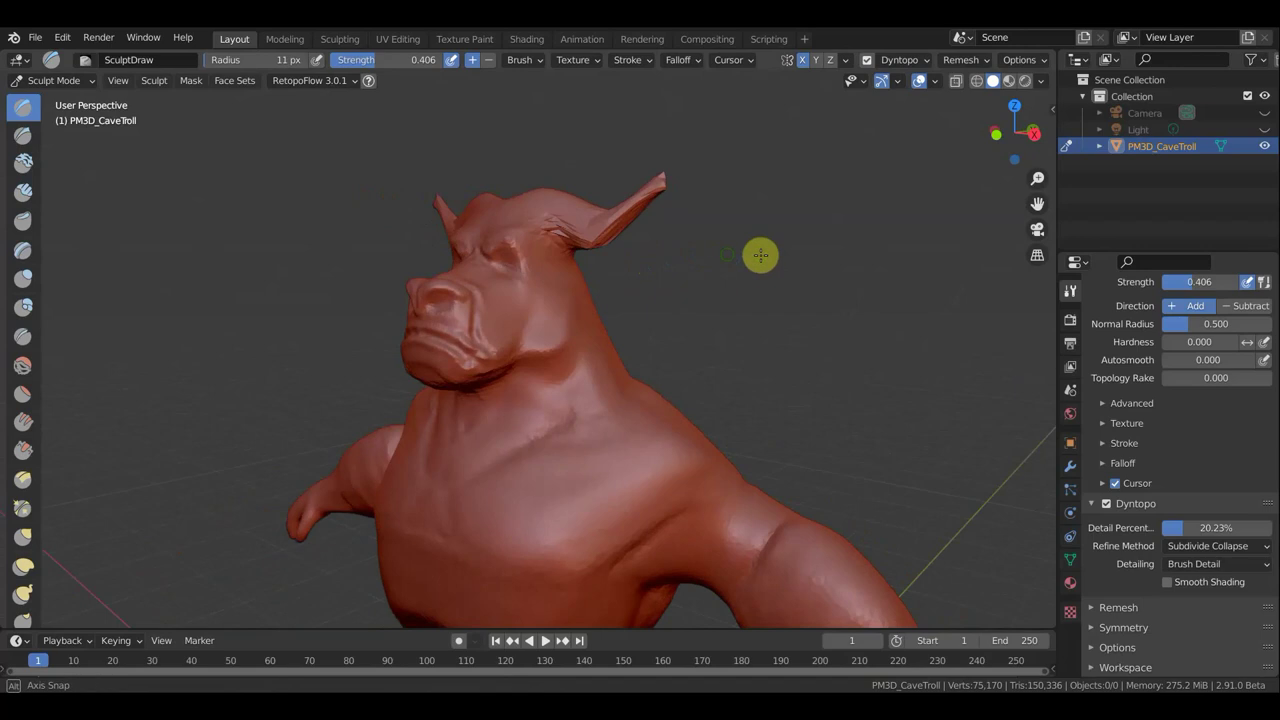
Step: Snap to Front Orthographic, zoom in slightly, and select the Grab brush
key("KP_1")
scroll(655, 315, "up", 1)
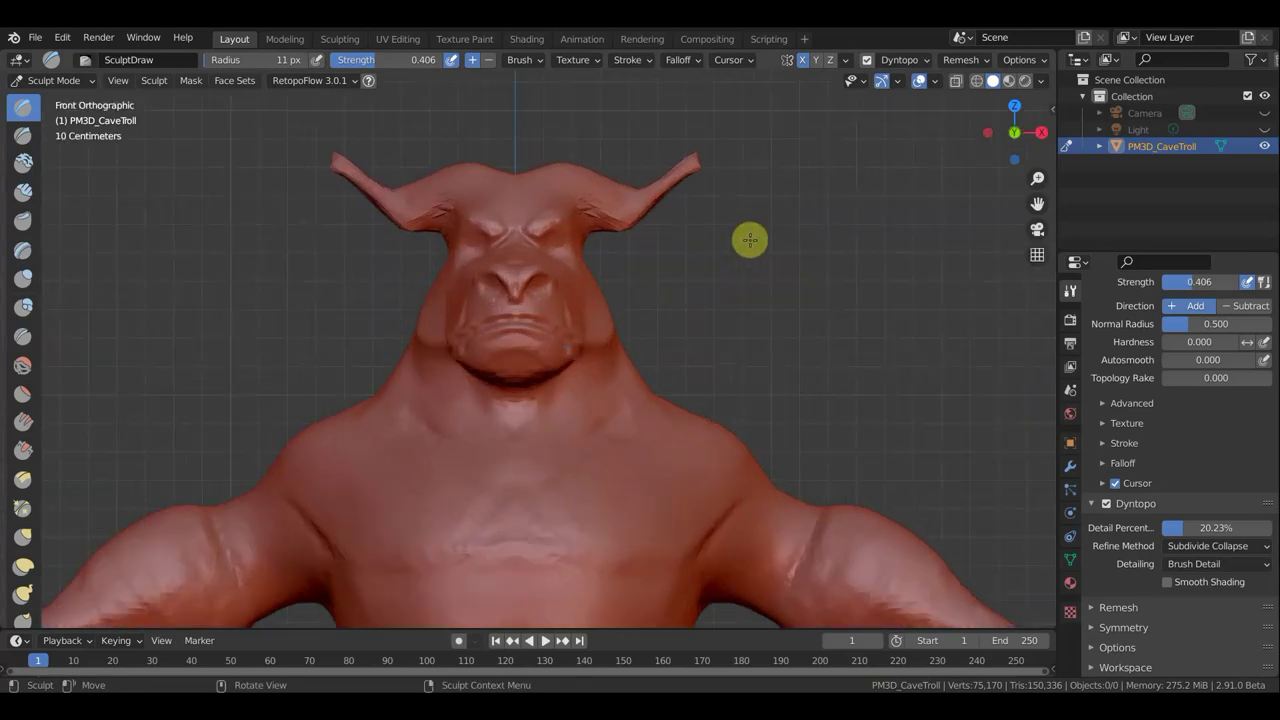
left_click(23, 536)
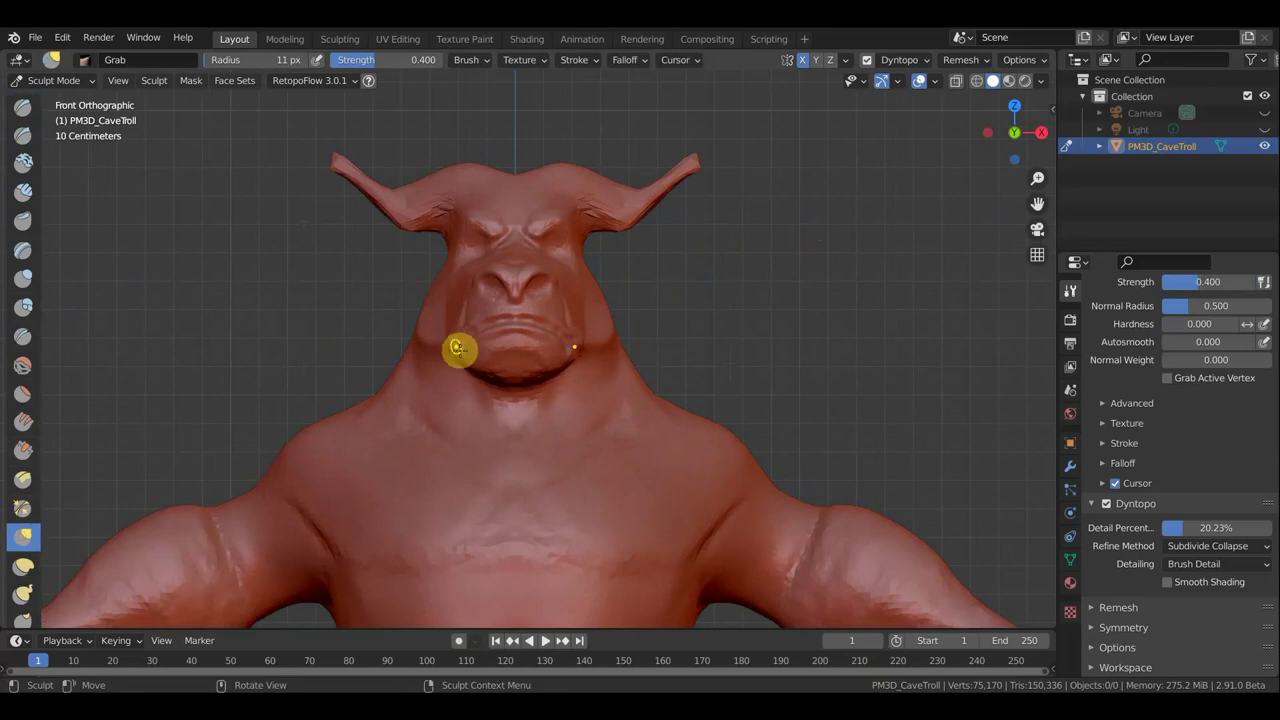
Step: Set the Grab radius to 68 px and pull both sides of the jaw and cheeks outward
key("f")
left_click(478, 399)
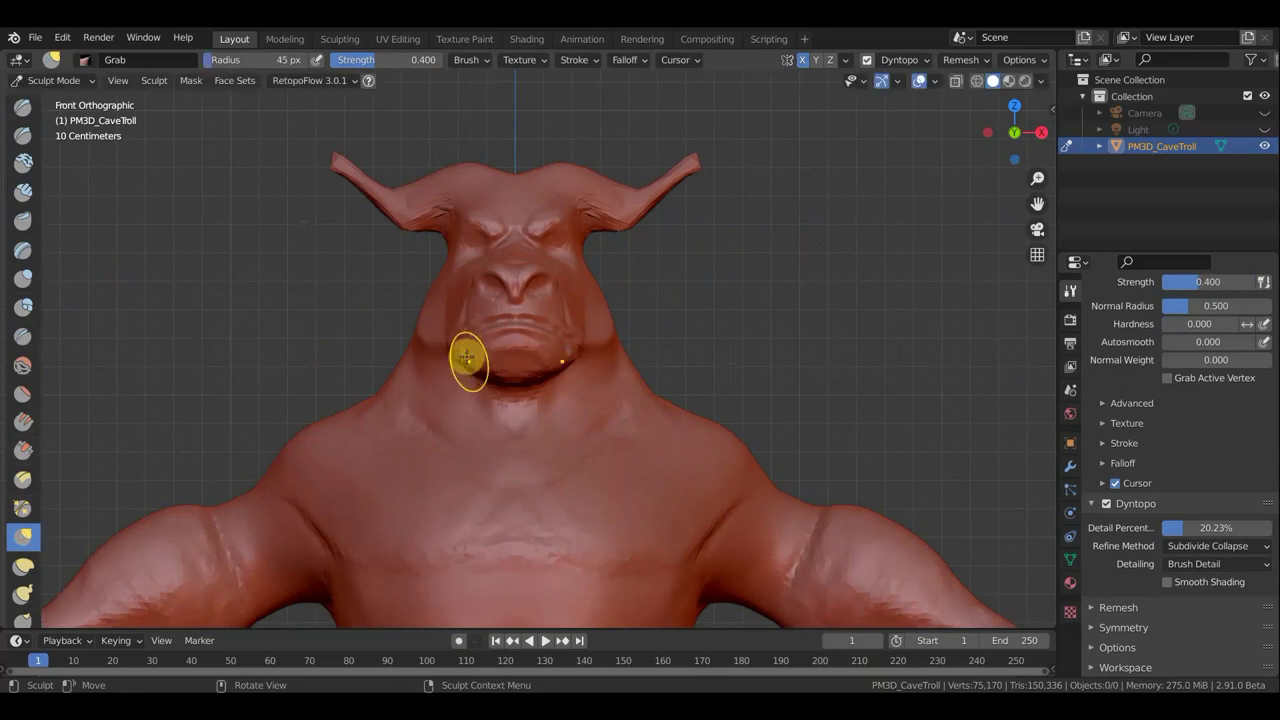
key("f")
left_click(457, 366)
mouse_move(457, 363)
left_mouse_down()
mouse_move(470, 337)
mouse_move(457, 374)
left_mouse_up()
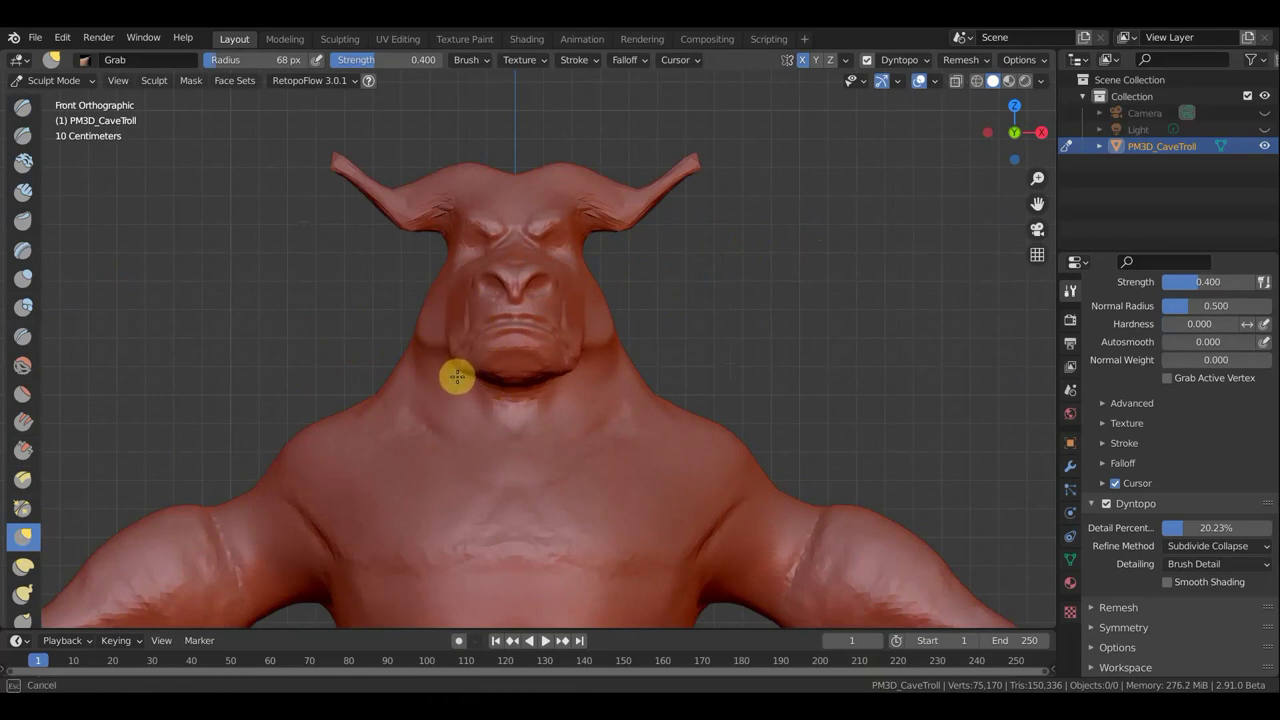
mouse_move(455, 379)
left_mouse_down()
mouse_move(443, 329)
mouse_move(464, 280)
mouse_move(450, 238)
mouse_move(414, 337)
mouse_move(418, 284)
left_mouse_up()
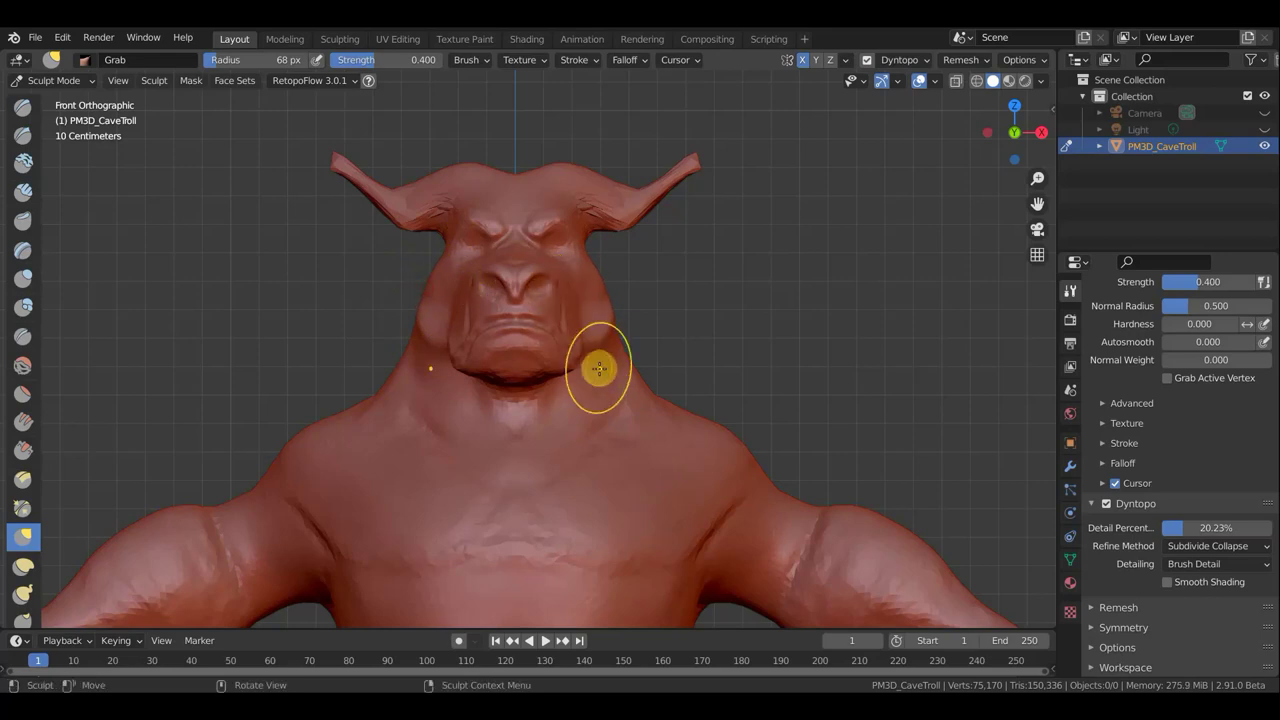
mouse_move(594, 351)
left_mouse_down()
mouse_move(589, 338)
mouse_move(463, 397)
left_mouse_up()
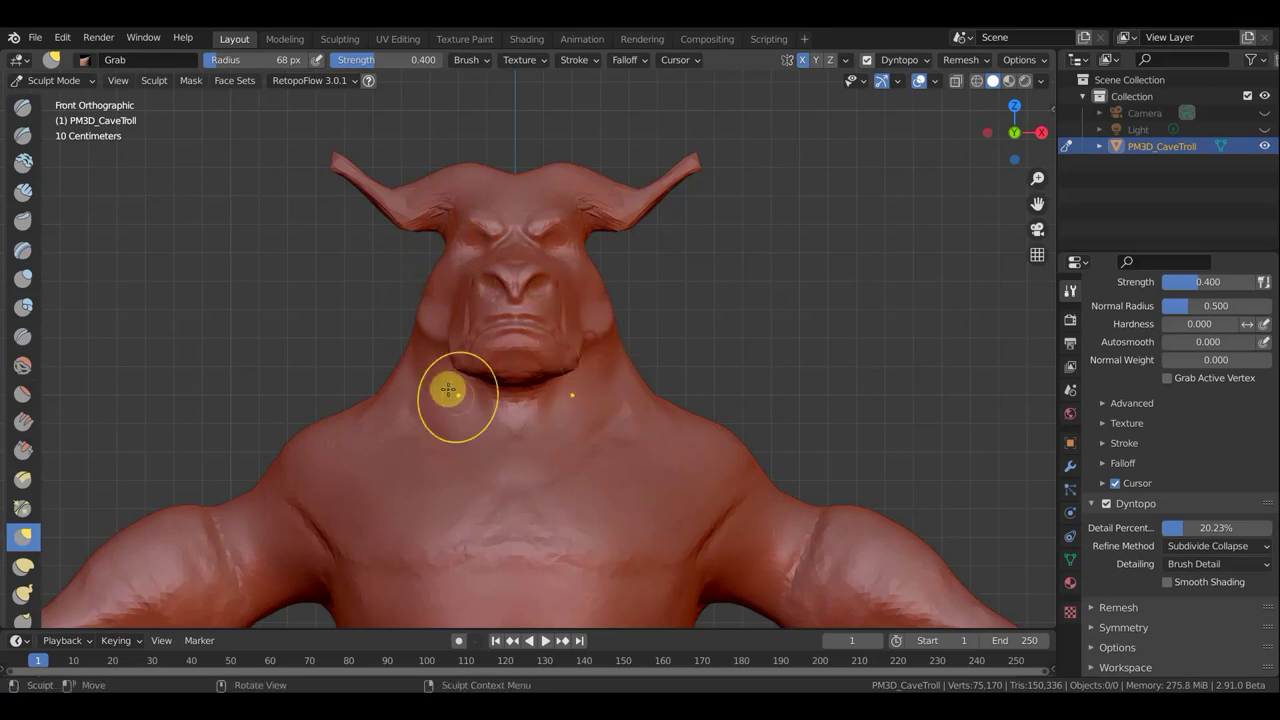
Step: Pull the left brow down over the eye and check the head in profile
scroll(409, 366, "down", 1)
scroll(420, 366, "down", 1)
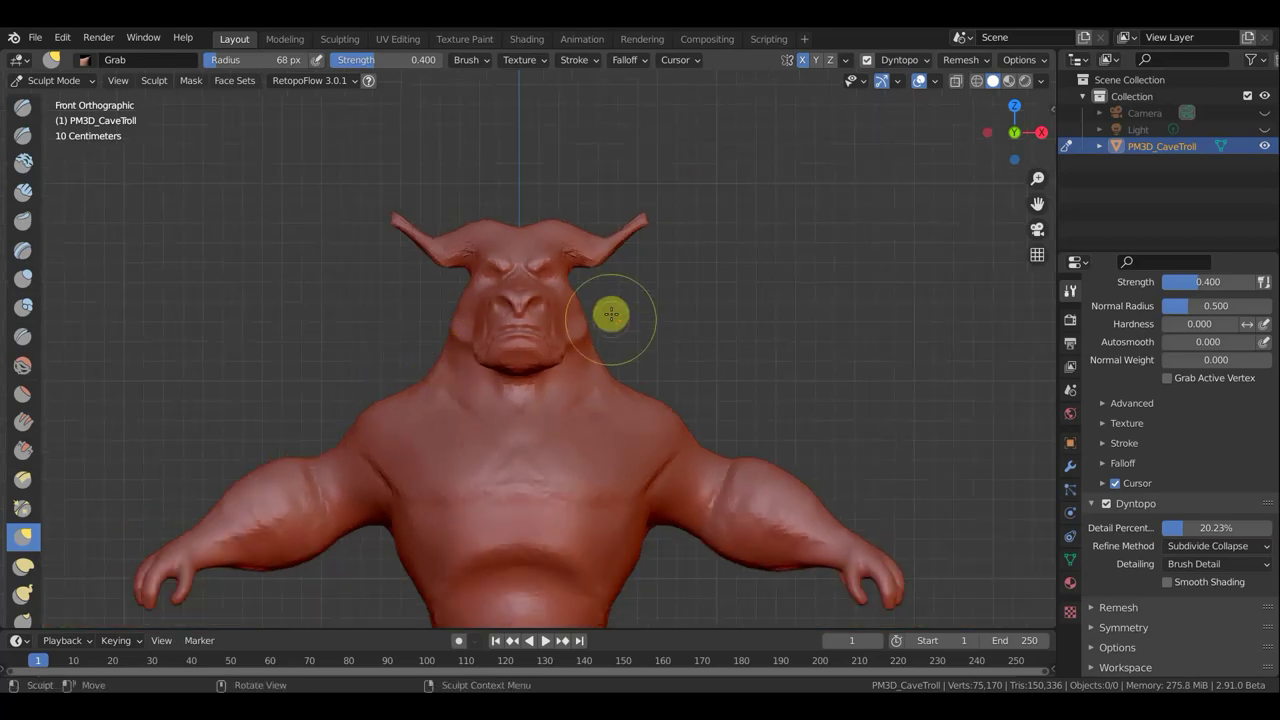
scroll(611, 305, "up", 3)
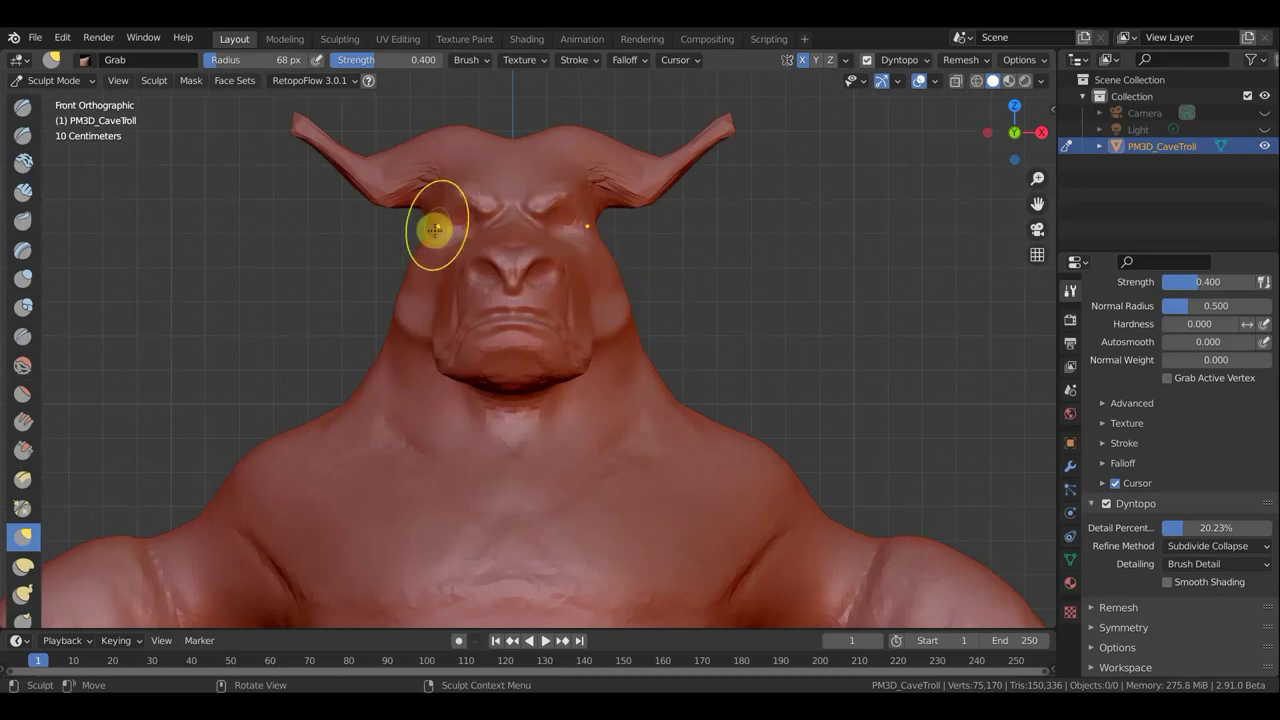
left_click_drag(444, 223, 450, 249)
mouse_move(814, 243)
middle_mouse_down()
mouse_move(651, 254)
mouse_move(480, 300)
middle_mouse_up()
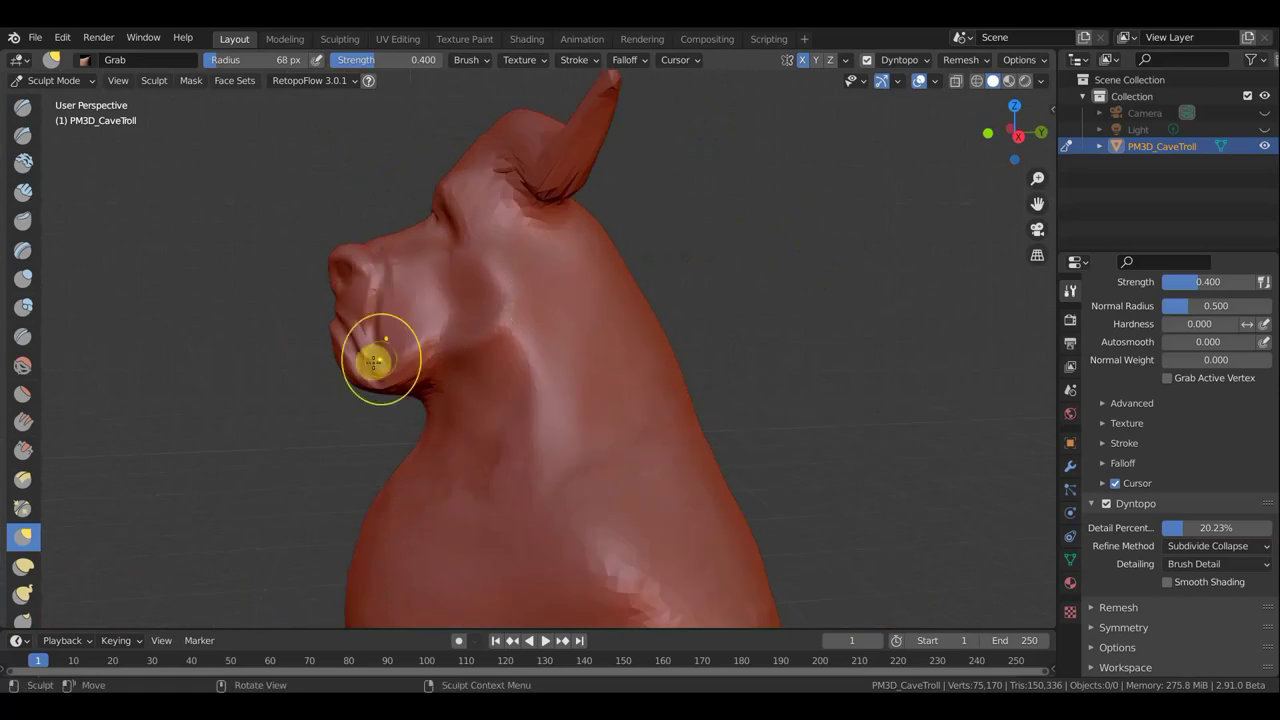
mouse_move(697, 303)
middle_mouse_down()
mouse_move(906, 313)
mouse_move(891, 340)
middle_mouse_up()
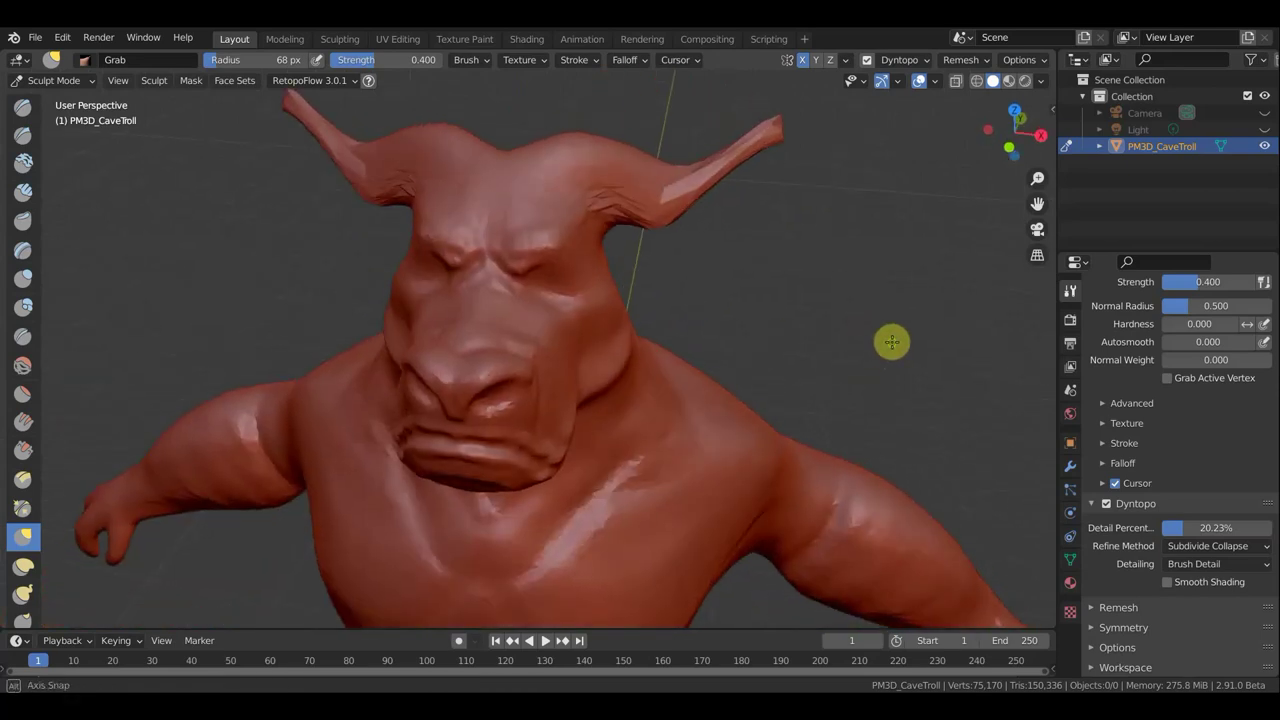
mouse_move(829, 306)
middle_mouse_down()
mouse_move(826, 580)
mouse_move(846, 480)
mouse_move(838, 421)
middle_mouse_up()
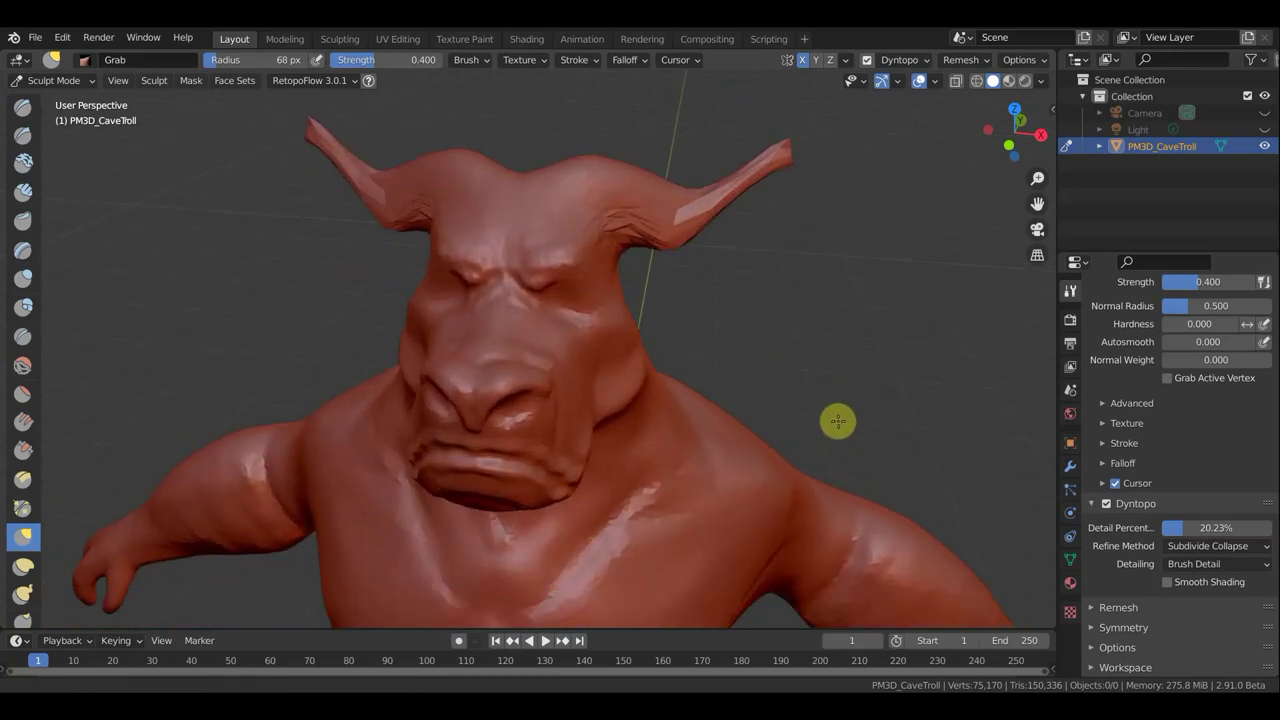
left_click(28, 163)
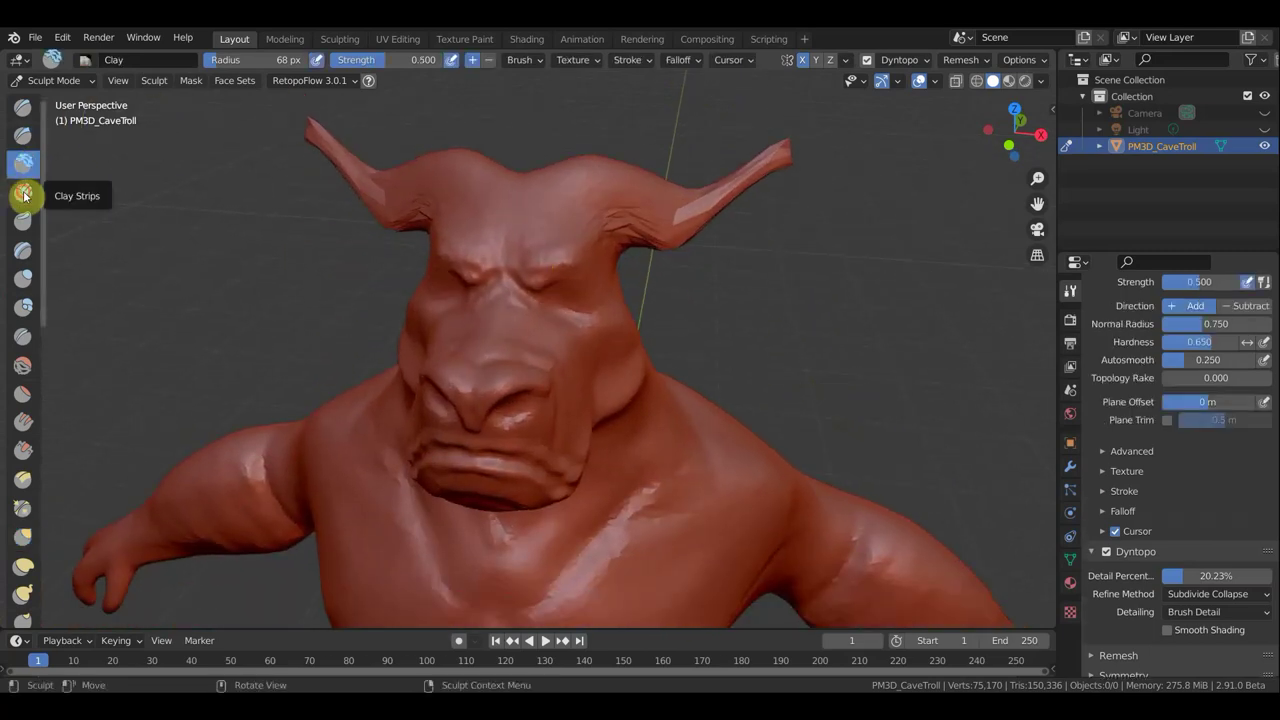
Step: Switch to Clay Strips and build up clay along the troll's brow
left_click(23, 191)
middle_click_drag(760, 349, 715, 396)
scroll(505, 365, "up", 1)
scroll(470, 340, "up", 1)
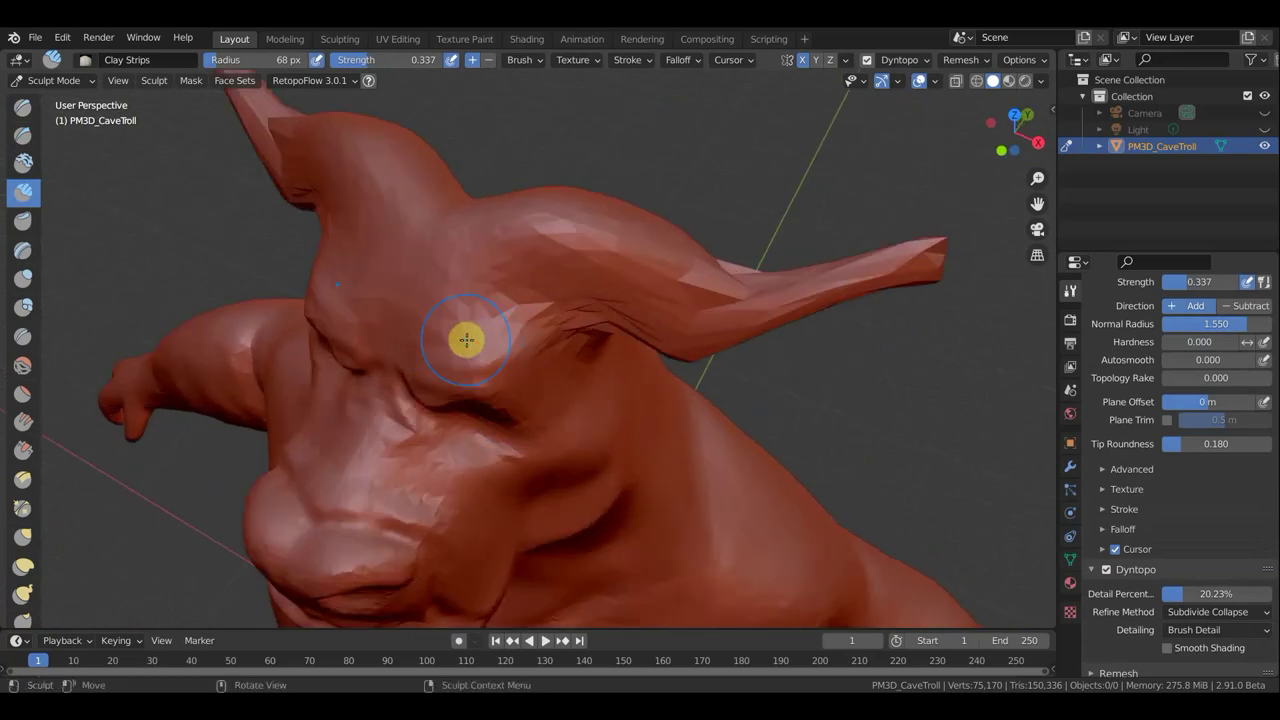
mouse_move(489, 300)
left_mouse_down()
mouse_move(414, 288)
mouse_move(414, 277)
mouse_move(509, 295)
left_mouse_up()
mouse_move(823, 414)
middle_mouse_down()
mouse_move(866, 298)
mouse_move(897, 309)
mouse_move(886, 320)
middle_mouse_up()
scroll(540, 154, "up", 3)
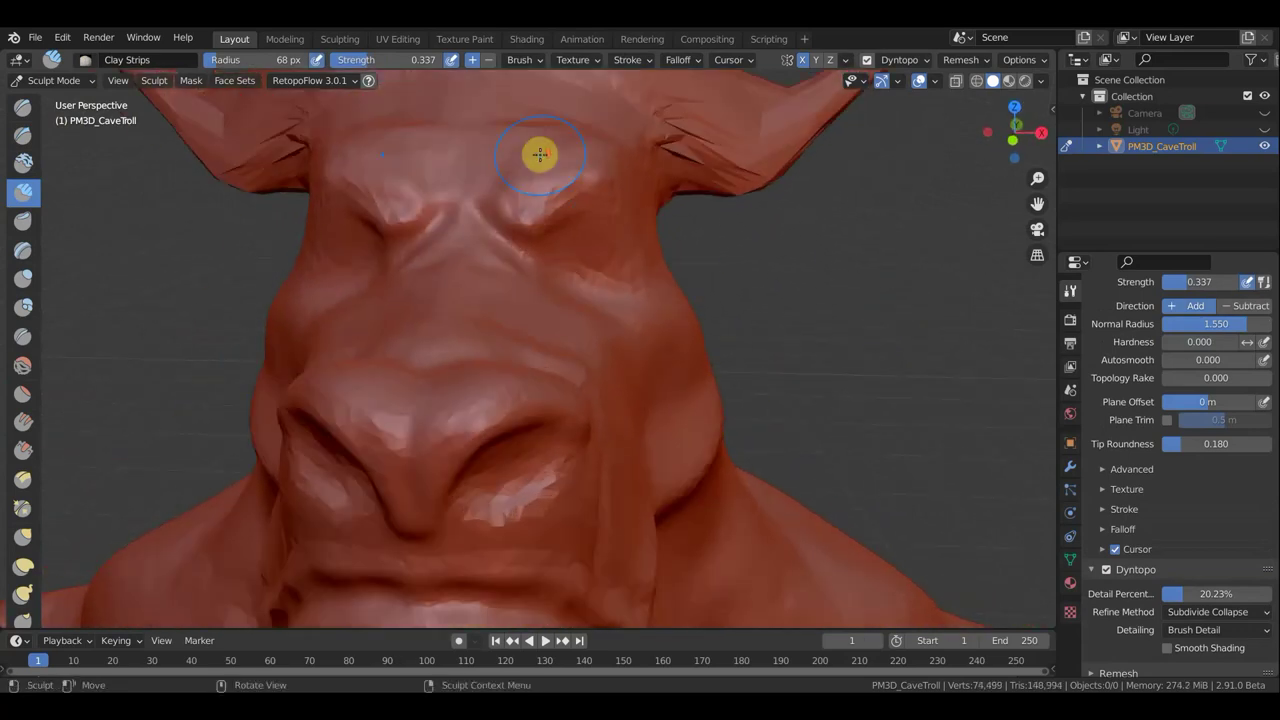
mouse_move(538, 181)
left_mouse_down()
mouse_move(514, 189)
mouse_move(523, 183)
left_mouse_up()
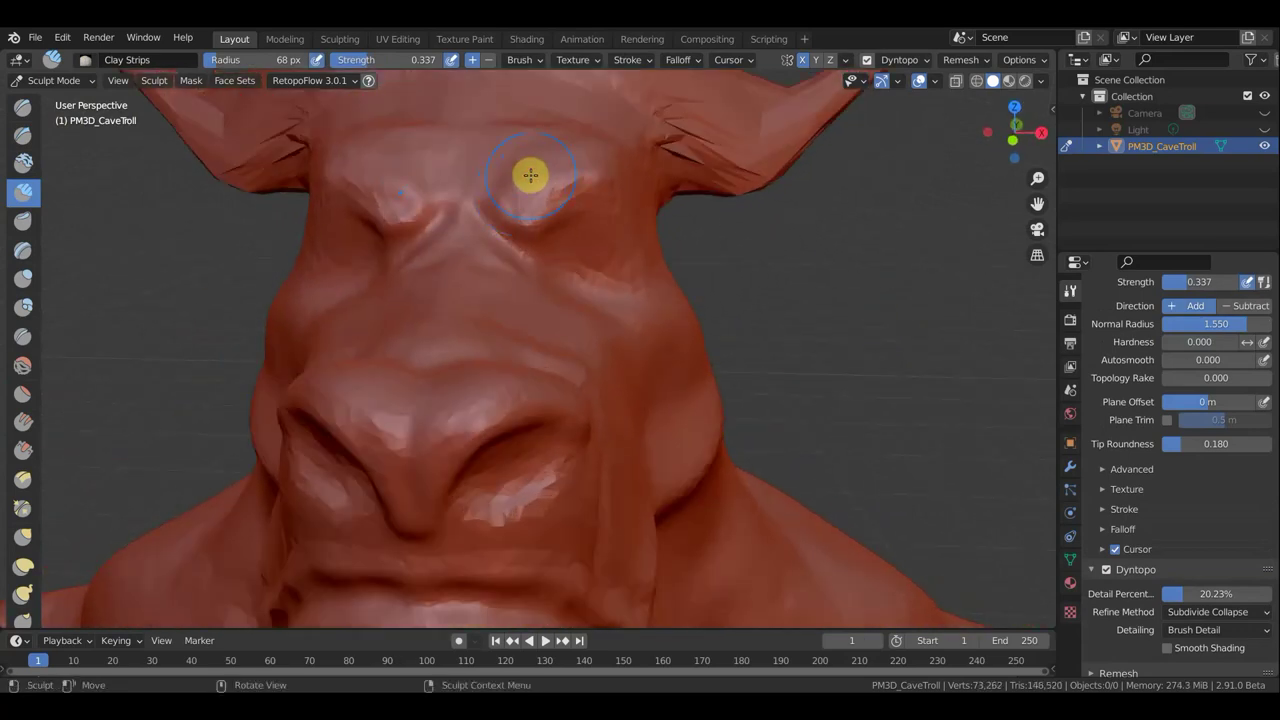
Step: At 38 px radius, build up the ridge between the brows
key("f")
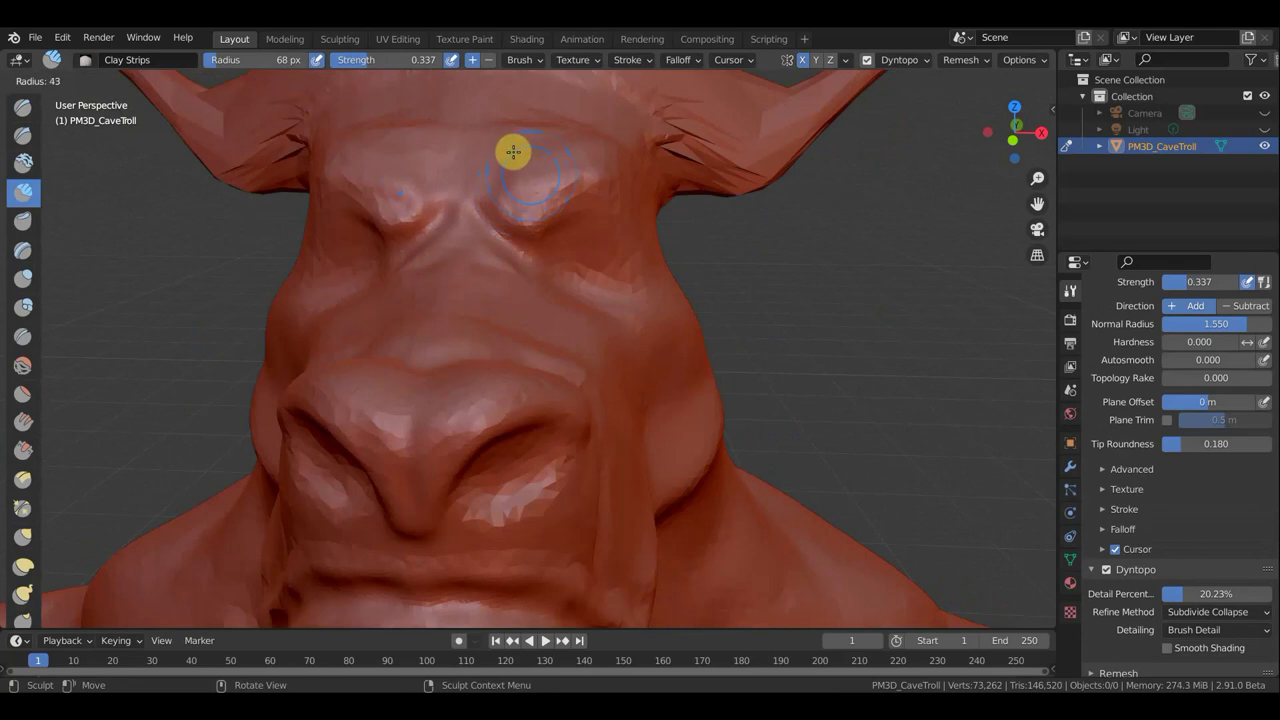
left_click(510, 143)
mouse_move(514, 174)
left_mouse_down()
mouse_move(525, 179)
mouse_move(491, 163)
mouse_move(508, 200)
mouse_move(528, 171)
mouse_move(573, 162)
mouse_move(610, 175)
mouse_move(630, 223)
mouse_move(604, 184)
mouse_move(551, 154)
mouse_move(517, 187)
mouse_move(483, 174)
mouse_move(500, 209)
mouse_move(557, 188)
mouse_move(510, 238)
mouse_move(514, 160)
mouse_move(527, 182)
mouse_move(517, 211)
mouse_move(534, 177)
mouse_move(546, 194)
mouse_move(567, 180)
mouse_move(605, 208)
mouse_move(684, 229)
mouse_move(728, 174)
left_mouse_up()
scroll(535, 172, "down", 3)
Step: Thicken the left horn's base from behind, then reduce the Clay Strips radius to 20 px
mouse_move(814, 186)
middle_mouse_down()
mouse_move(666, 263)
mouse_move(424, 208)
mouse_move(457, 234)
mouse_move(323, 174)
mouse_move(337, 170)
middle_mouse_up()
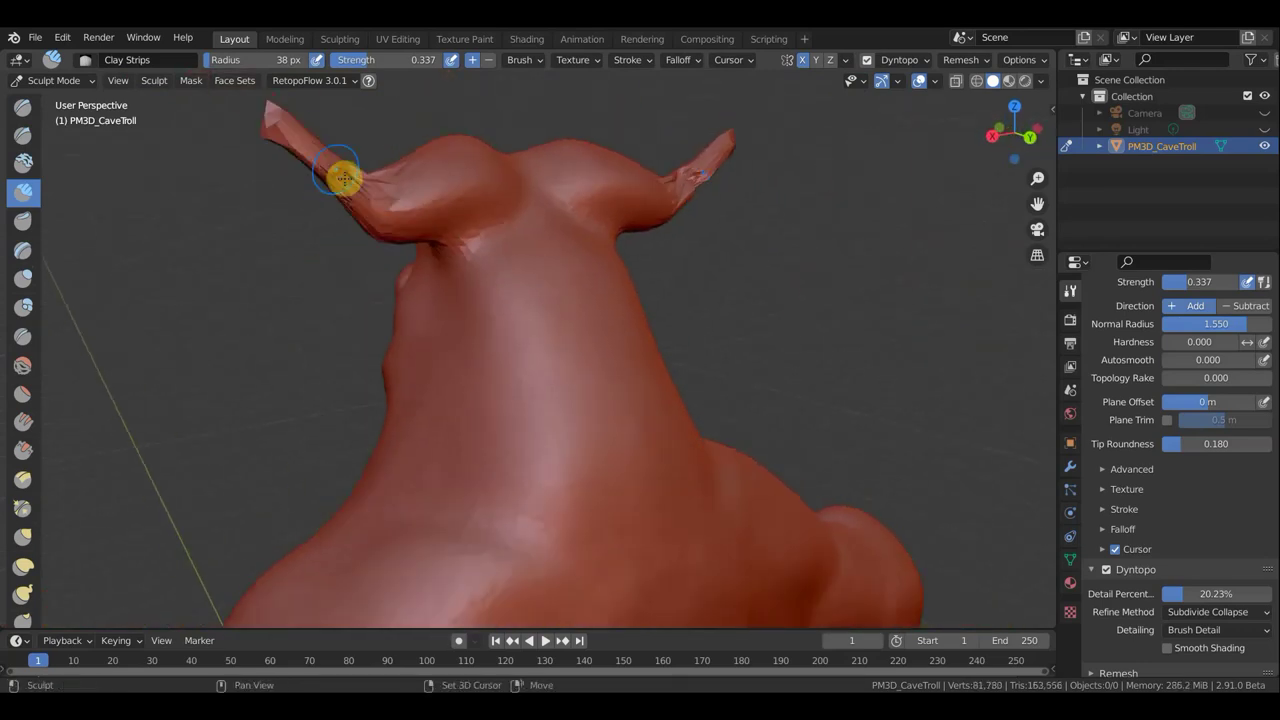
mouse_move(354, 183)
left_mouse_down()
mouse_move(269, 129)
mouse_move(283, 140)
left_mouse_up()
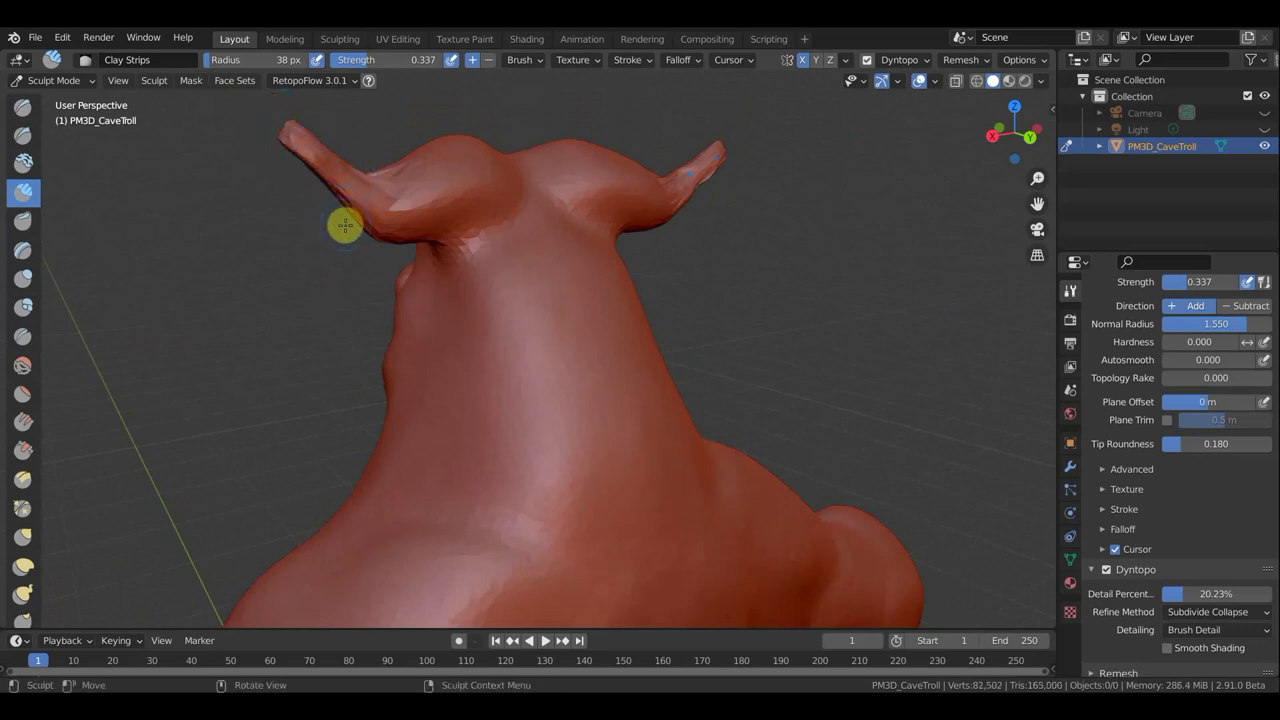
key("f")
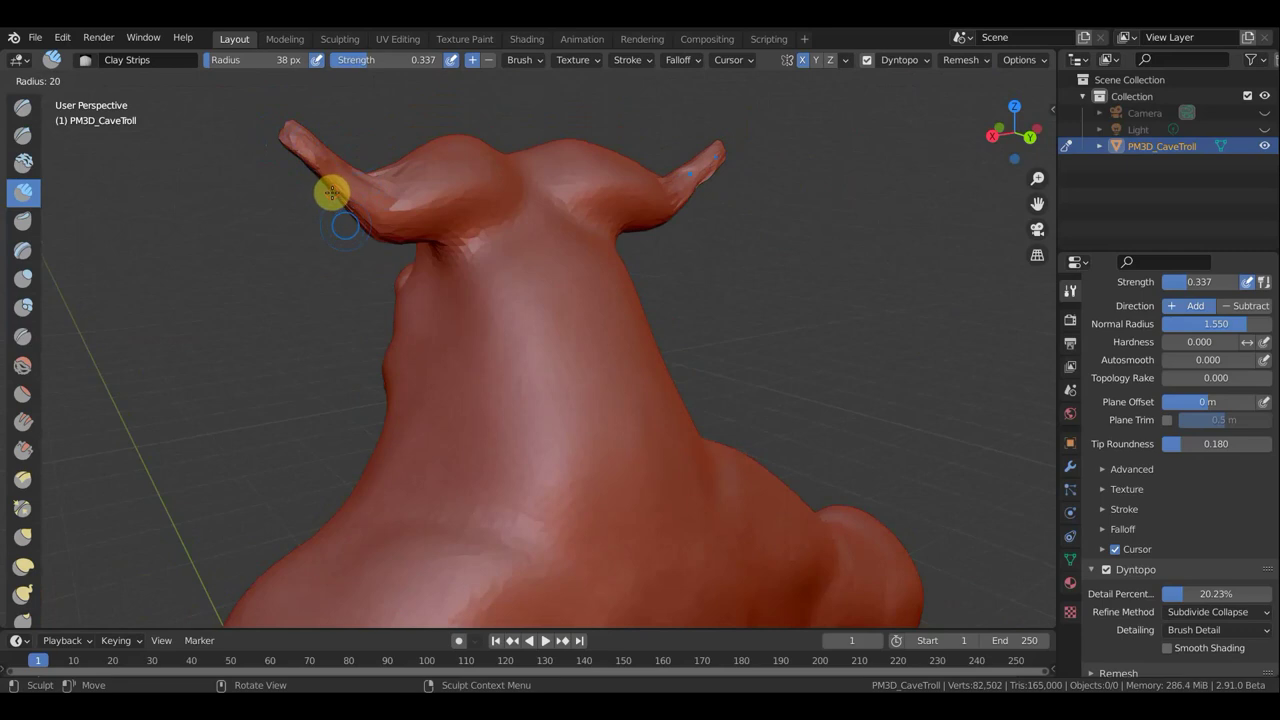
left_click(333, 193)
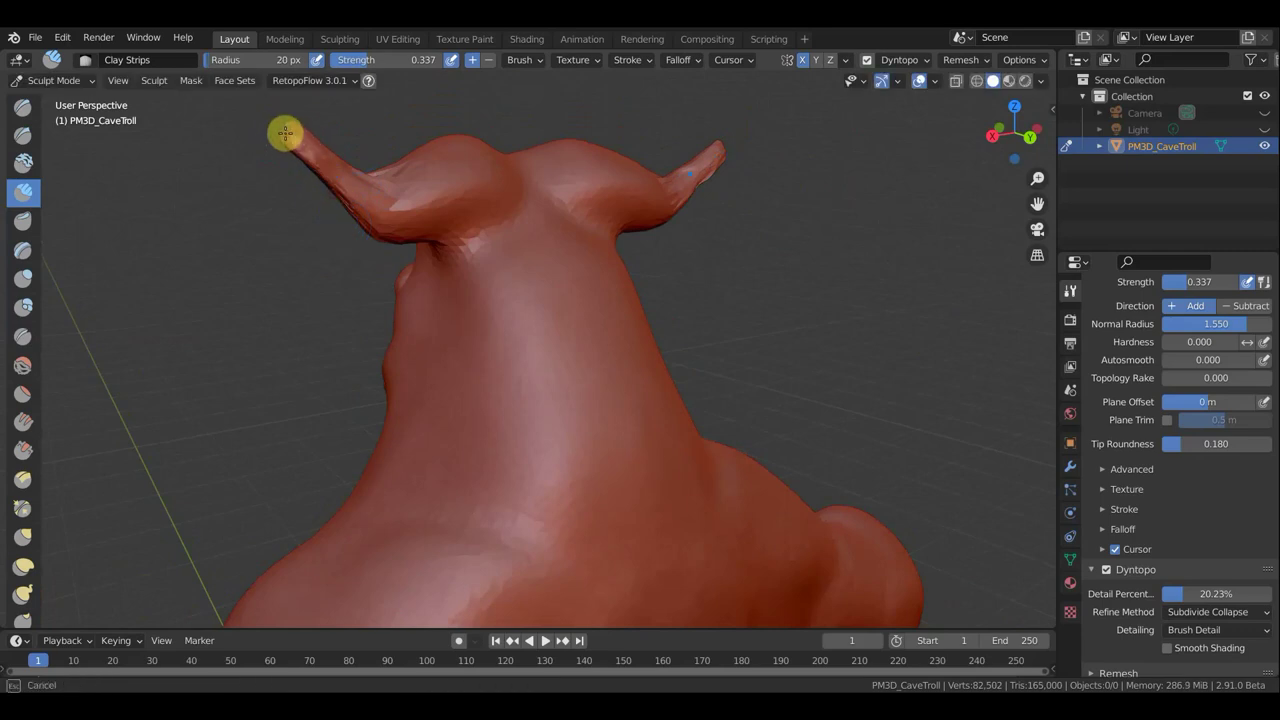
Step: Sculpt ridges along the right horn and roughen both horn tips with the 20 px brush
mouse_move(326, 249)
middle_mouse_down()
mouse_move(462, 231)
mouse_move(543, 240)
middle_mouse_up()
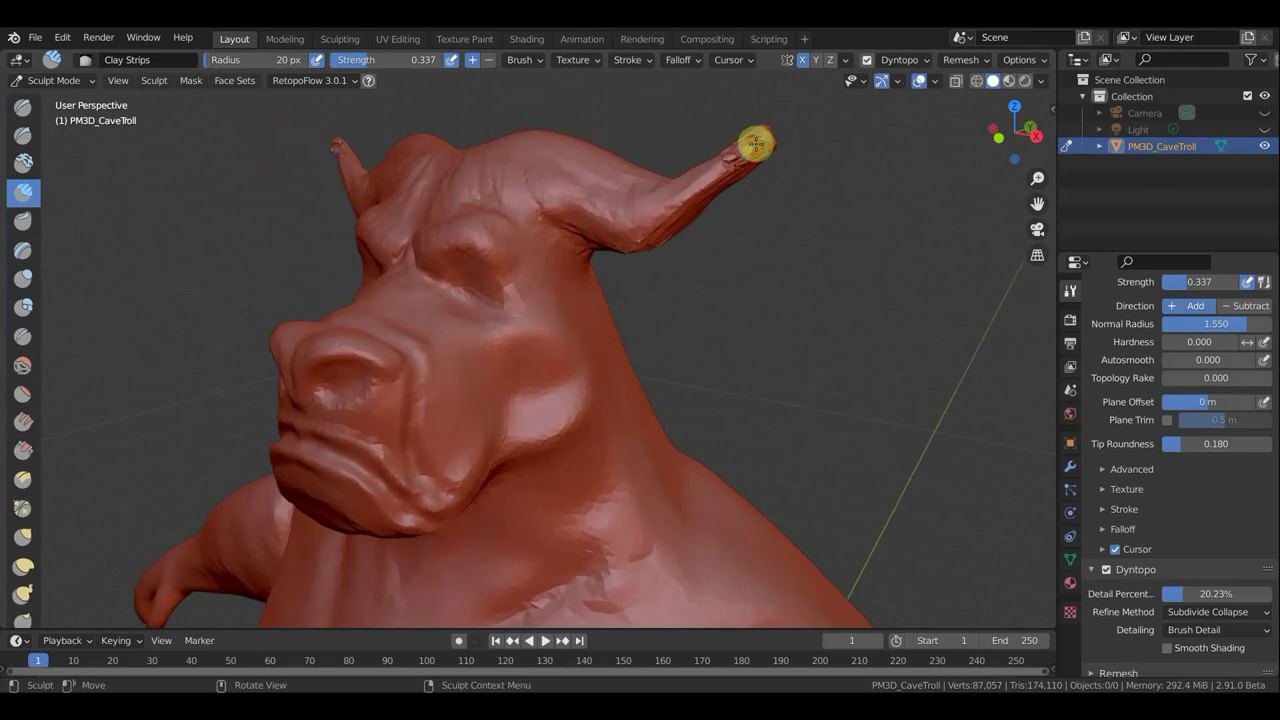
mouse_move(758, 142)
left_mouse_down()
mouse_move(684, 210)
mouse_move(689, 183)
mouse_move(717, 169)
mouse_move(614, 228)
mouse_move(737, 217)
left_mouse_up()
middle_click_drag(737, 217, 394, 206)
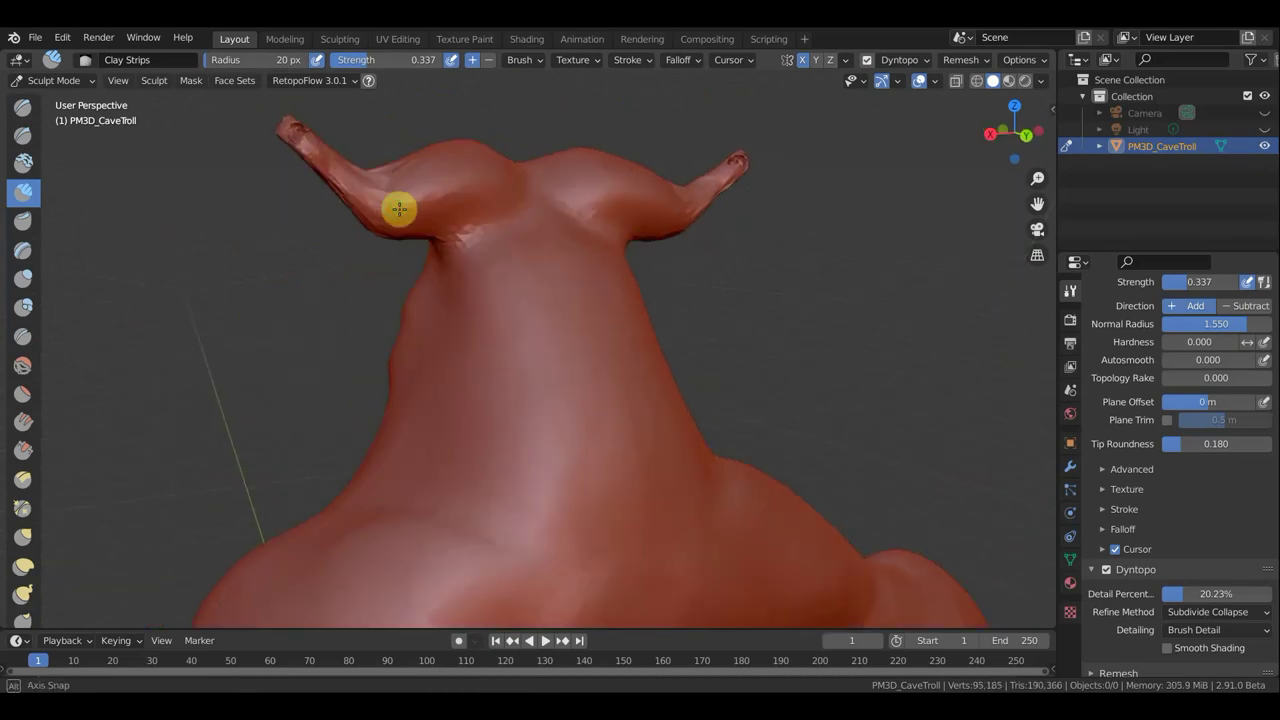
left_click_drag(306, 143, 323, 164)
mouse_move(491, 240)
middle_mouse_down()
mouse_move(991, 251)
mouse_move(816, 285)
middle_mouse_up()
Step: Frame the whole troll from the front view, head to feet, and open the File menu
key("KP_1")
scroll(814, 283, "down", 3)
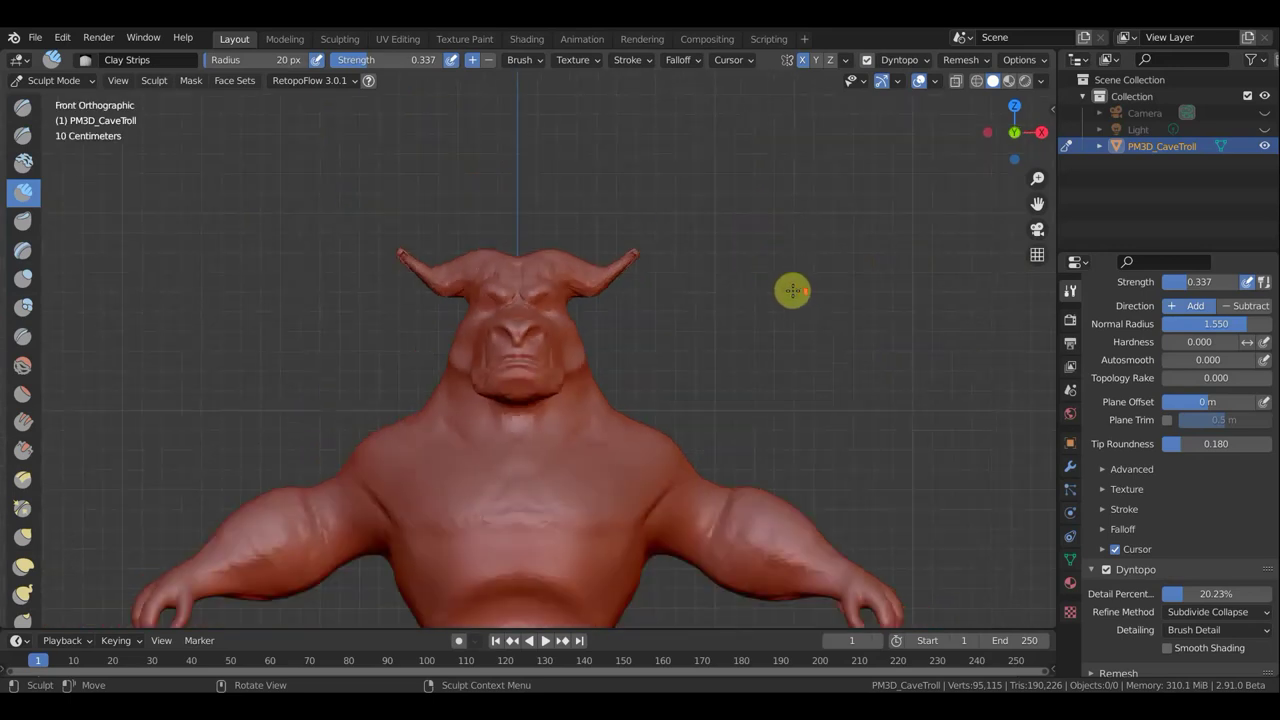
scroll(791, 288, "down", 3)
middle_click_drag(765, 240, 771, 80, "shift")
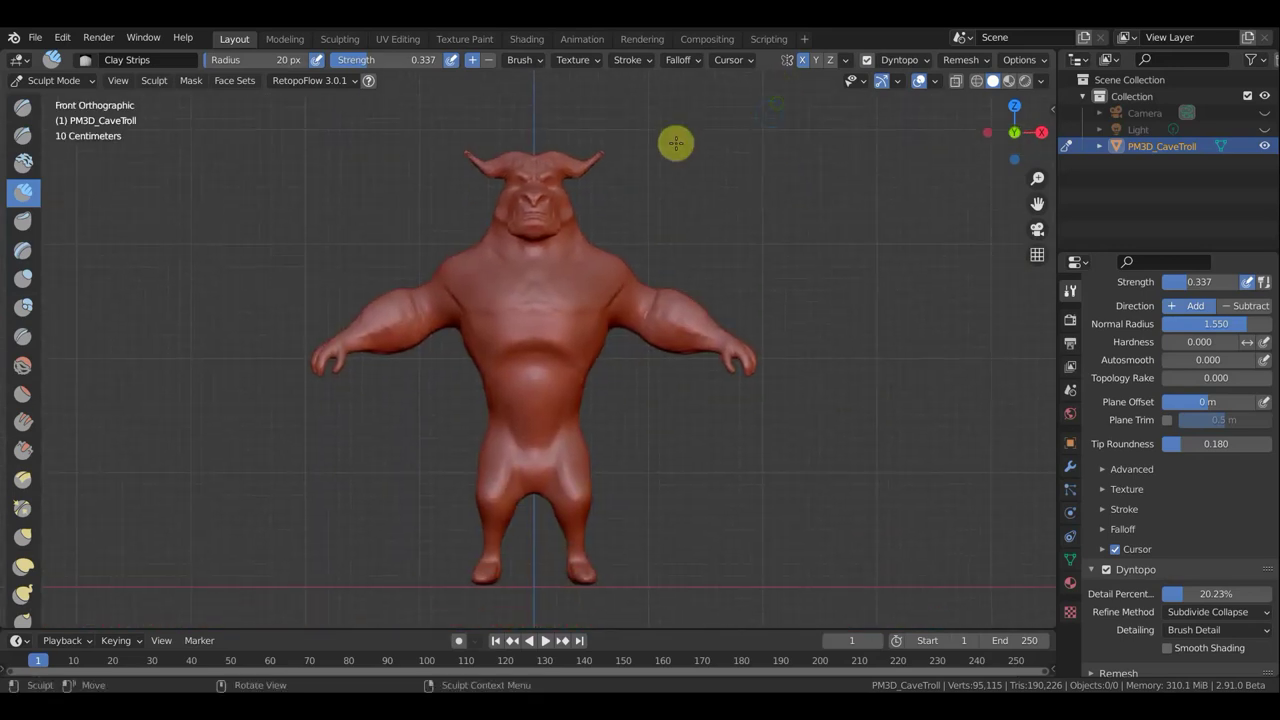
left_click(34, 40)
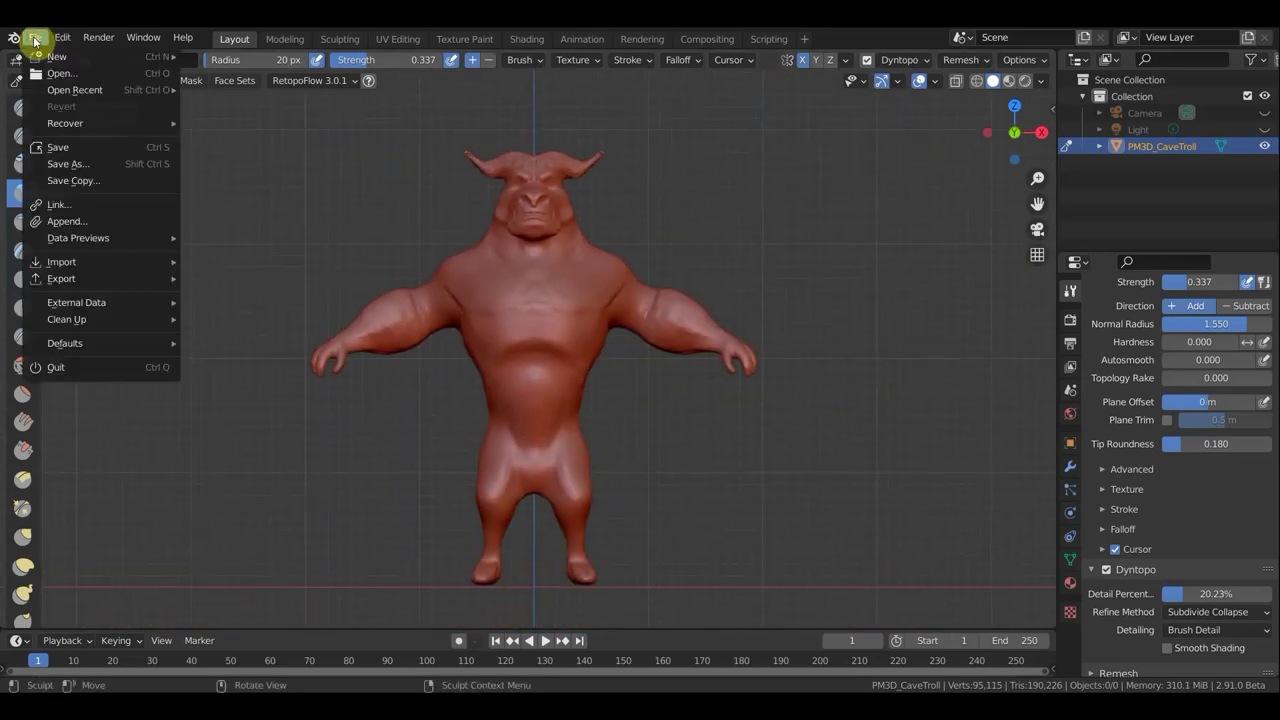
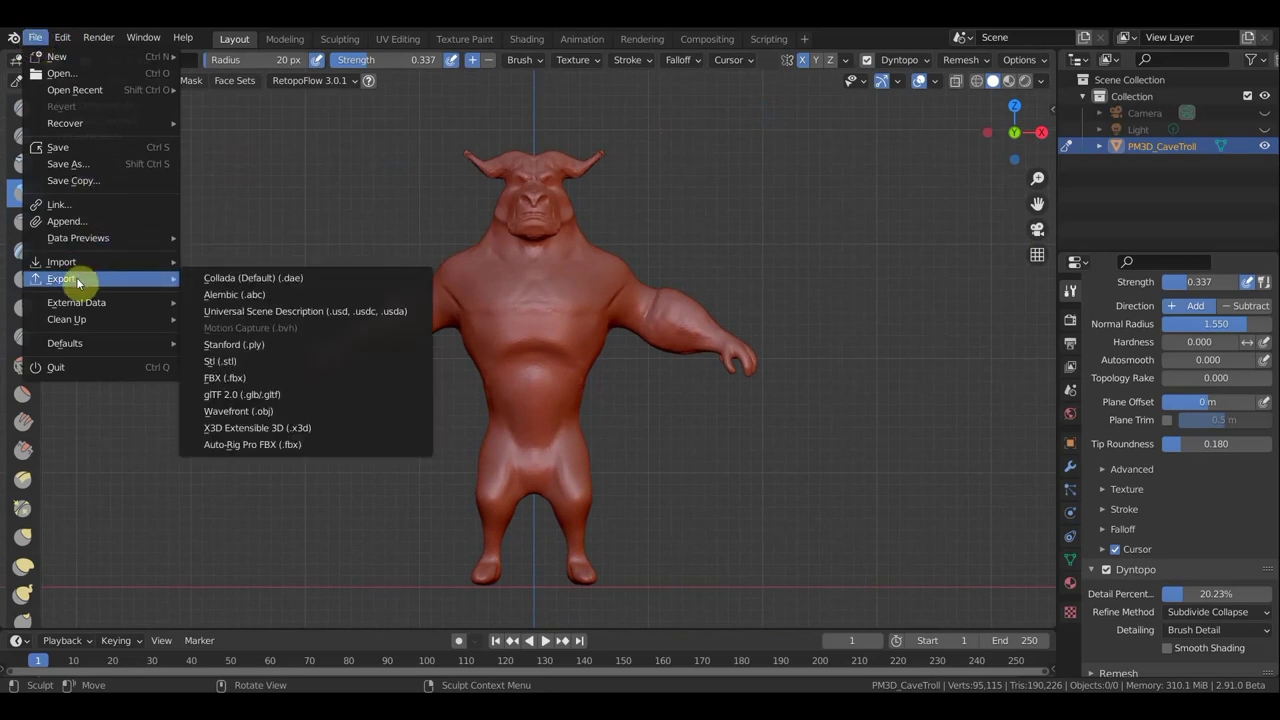
Step: Save the troll sculpt as 'бого.blend' on the Desktop
left_click(66, 164)
left_click(446, 617)
type("бого")
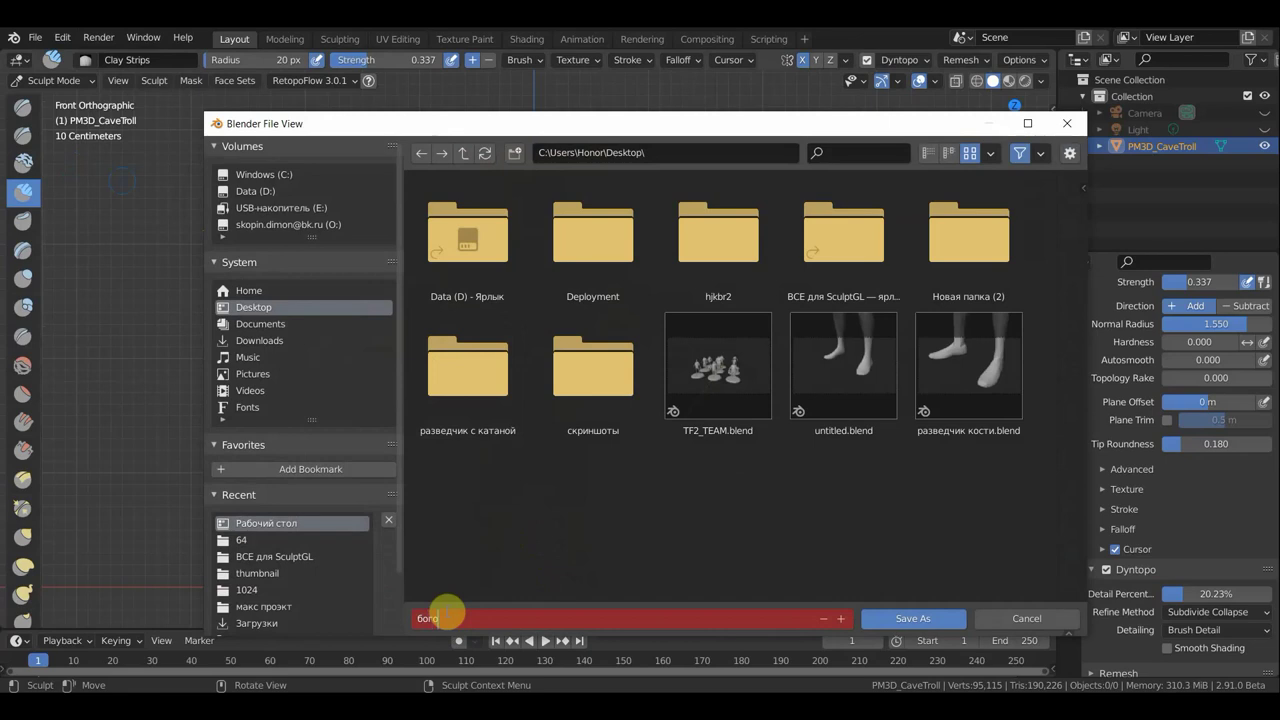
key("Return")
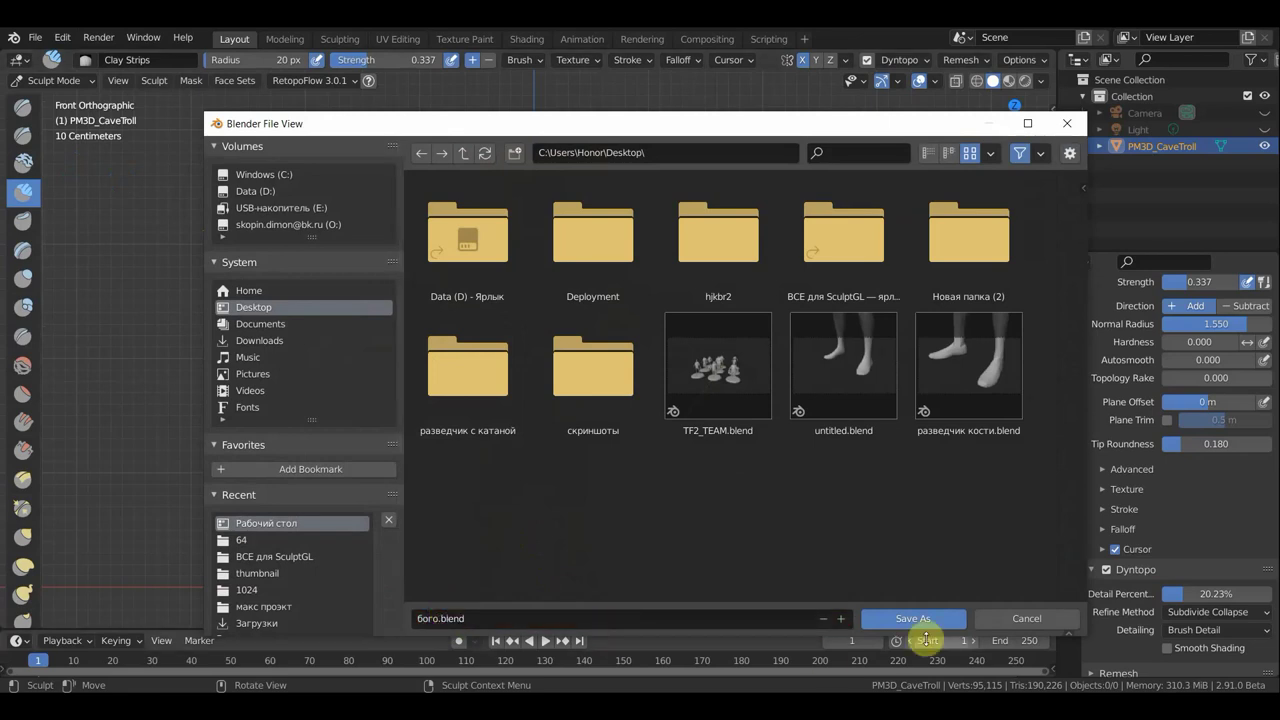
left_click(910, 620)
scroll(807, 511, "up", 2)
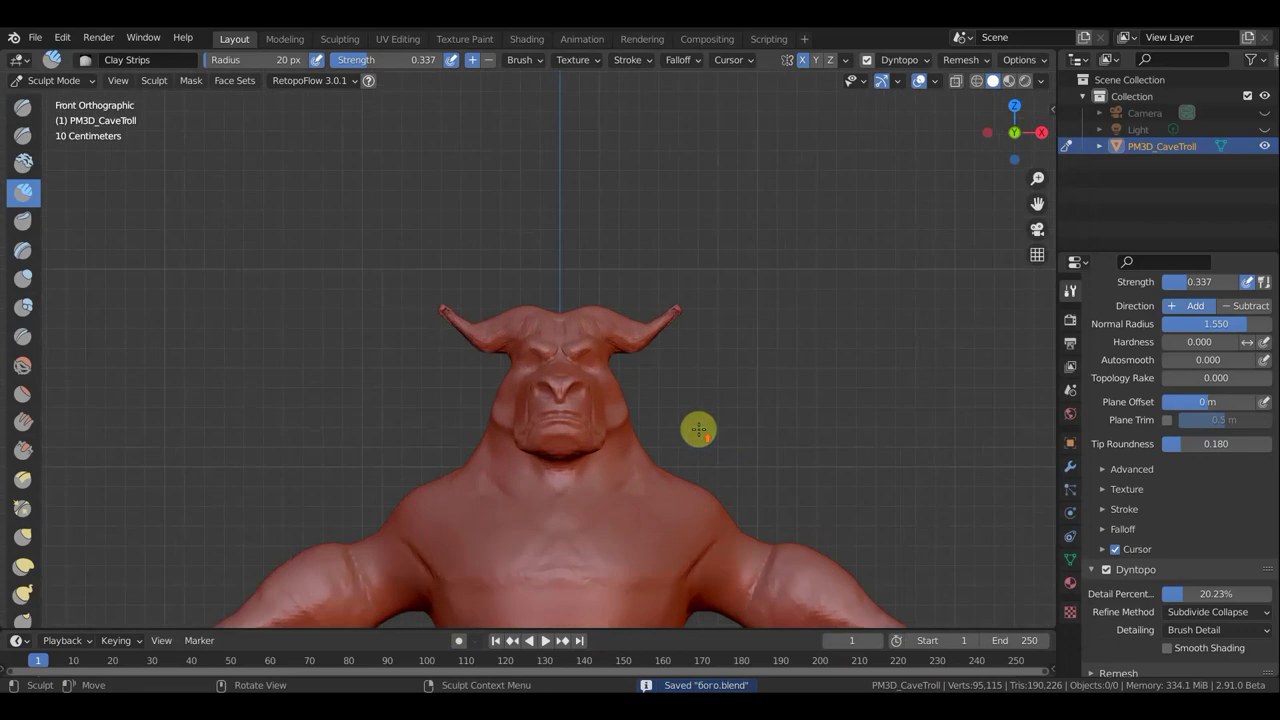
Step: Build up clay over the troll's nose and upper lip with Clay Strips
scroll(697, 429, "up", 2)
scroll(729, 420, "up", 2)
middle_click_drag(796, 344, 720, 196, "shift")
mouse_move(562, 316)
left_mouse_down()
mouse_move(543, 346)
mouse_move(571, 366)
left_mouse_up()
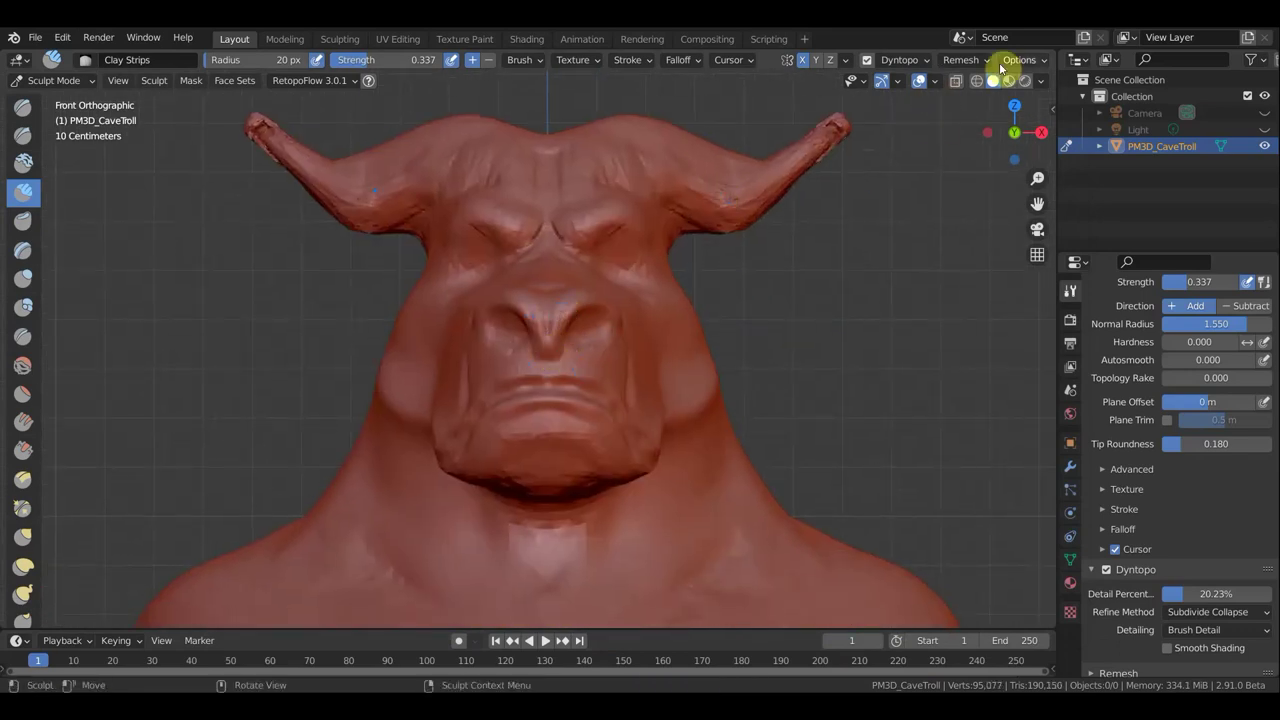
Step: Turn off Dyntopo, try a 0.1 m voxel remesh and undo it, then reshape both horn tips
left_click(895, 60)
left_click(989, 63)
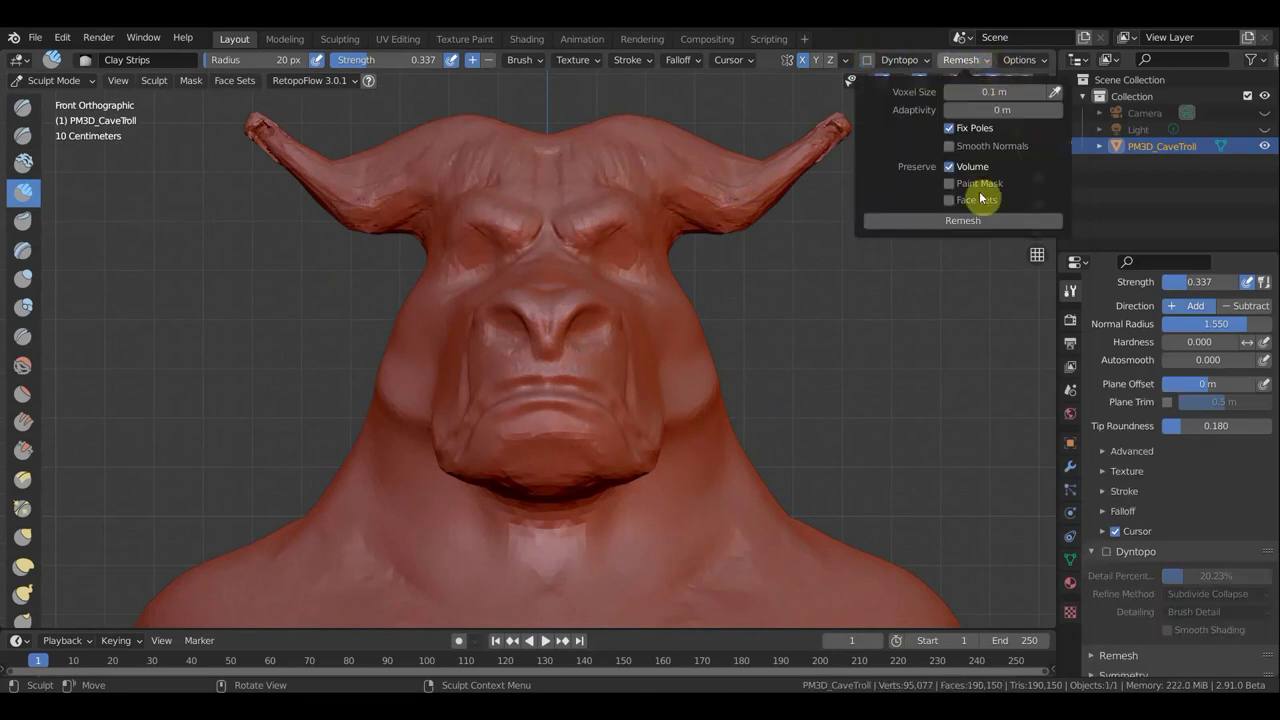
left_click(969, 222)
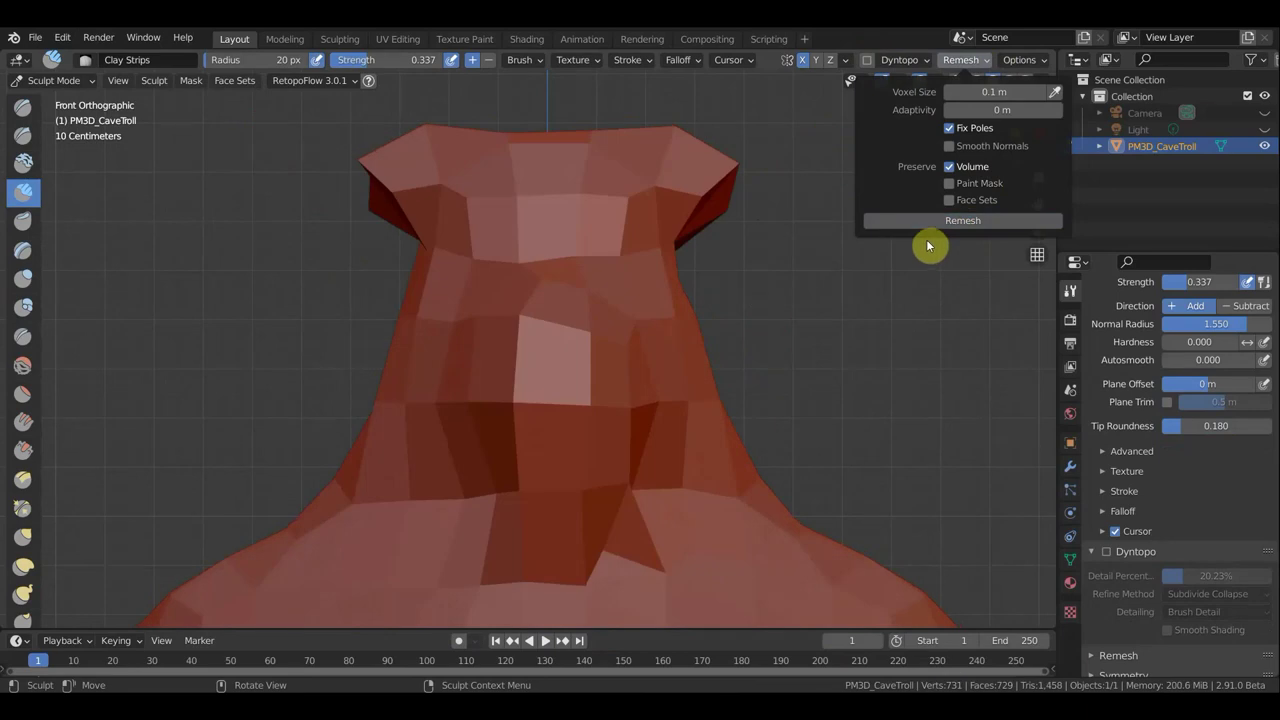
key("ctrl+z")
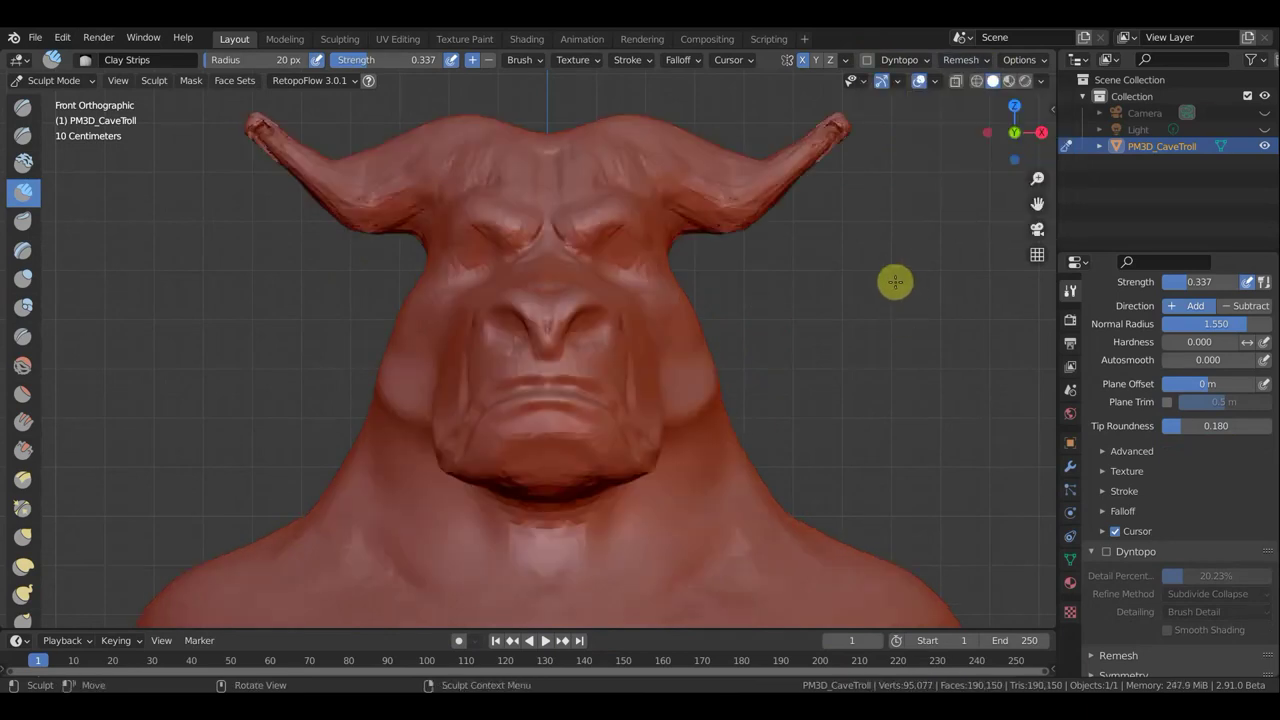
mouse_move(846, 129)
left_mouse_down("shift")
mouse_move(835, 147)
mouse_move(826, 126)
left_mouse_up("shift")
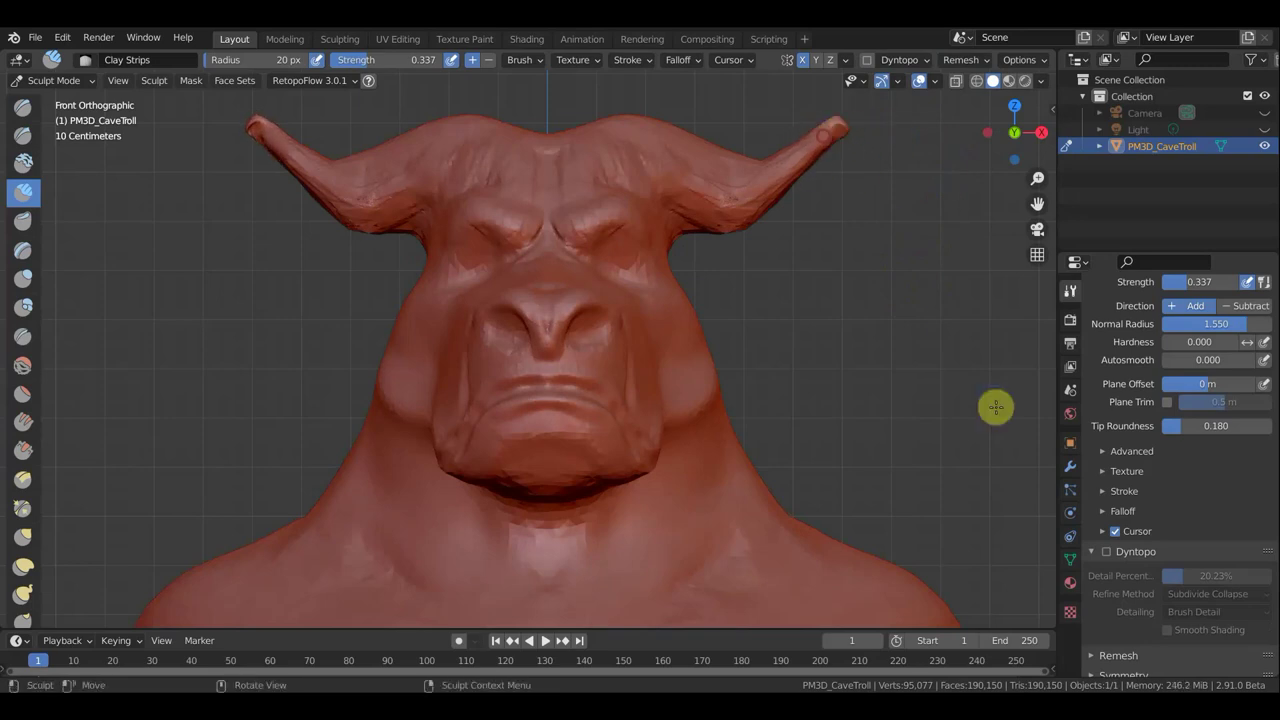
scroll(879, 450, "down", 4)
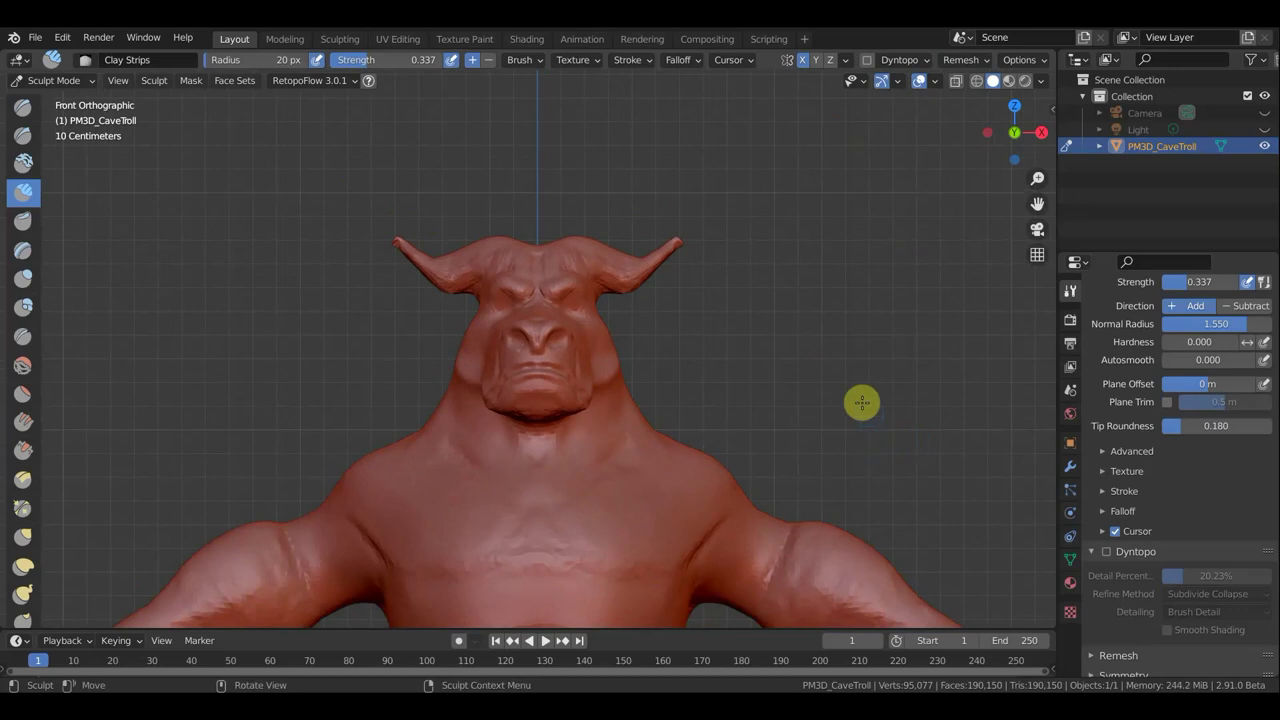
Step: Check the wireframe, return to solid shading, and re-enable Dyntopo at 13.68% detail
left_click(978, 84)
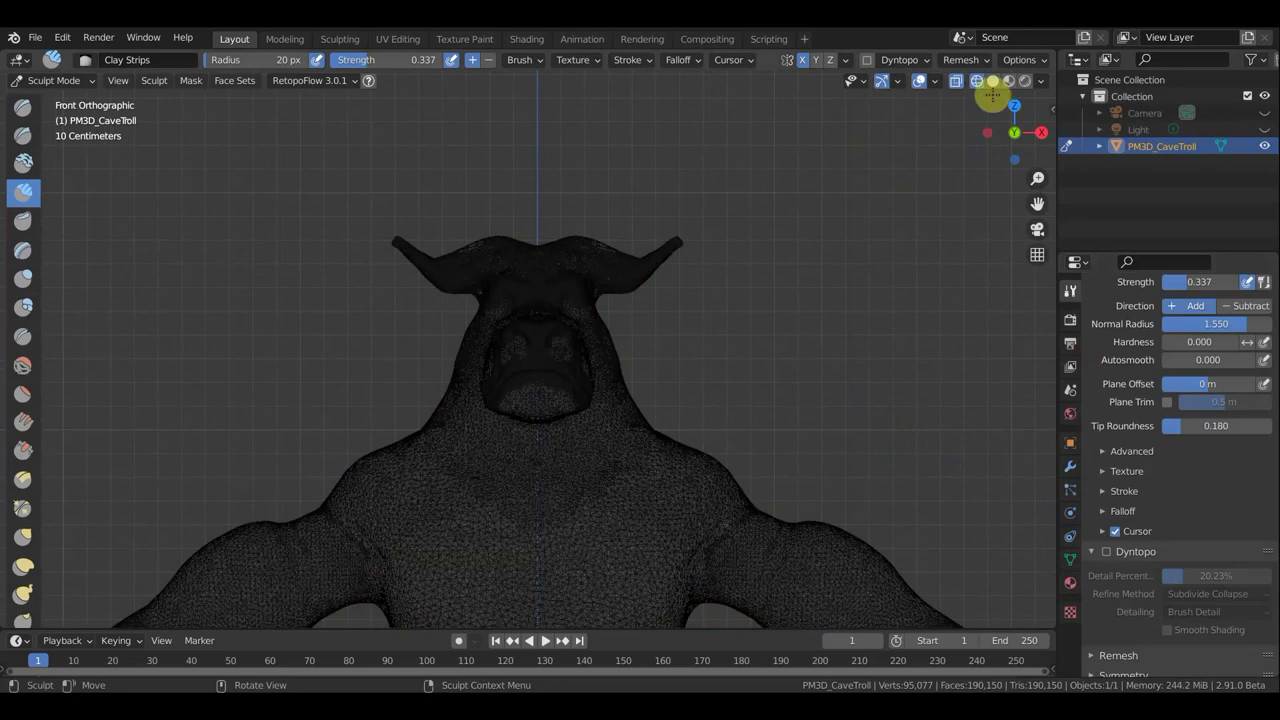
left_click(992, 81)
scroll(849, 196, "up", 5)
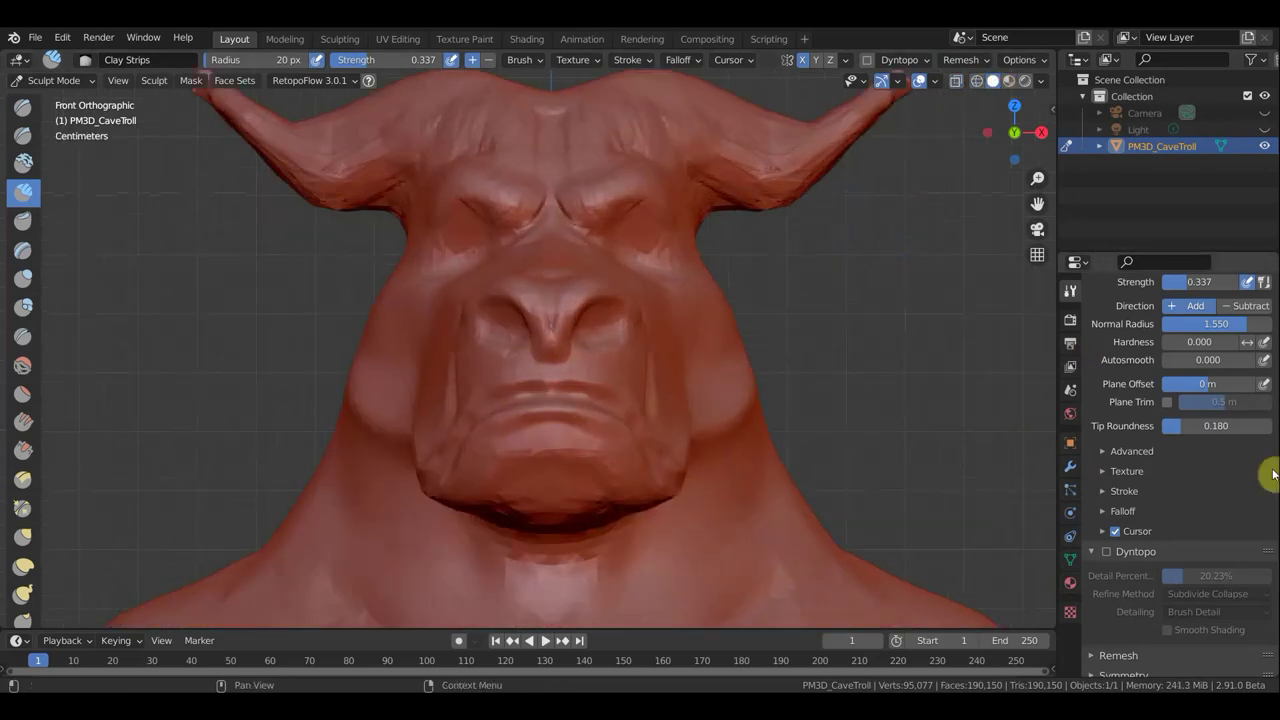
left_click(1108, 553)
left_click_drag(1182, 594, 1174, 594)
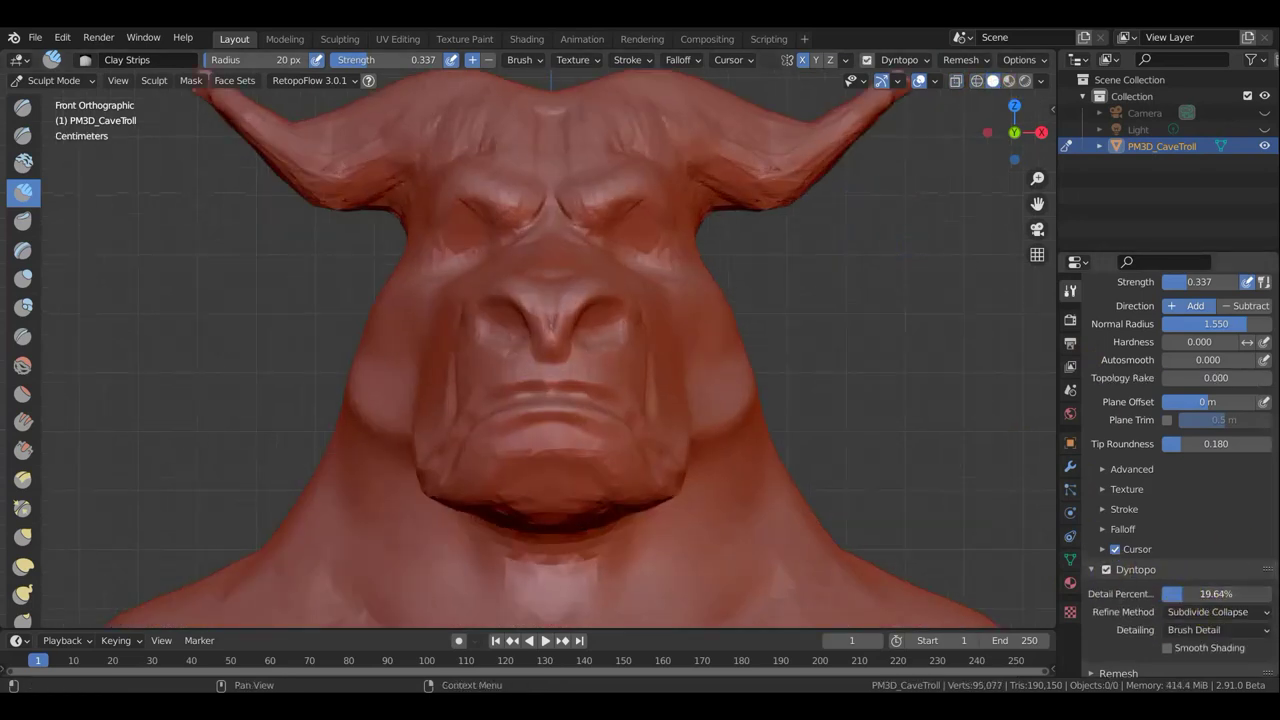
left_click_drag(1216, 593, 1225, 593)
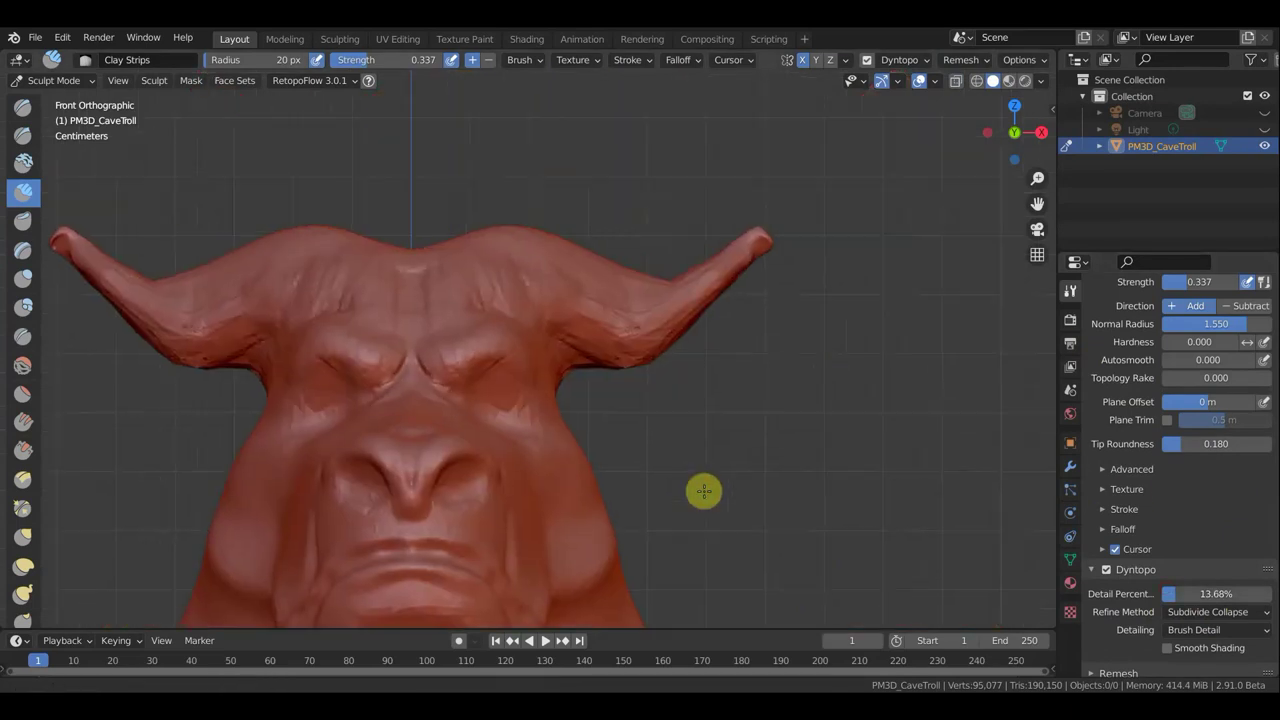
Step: Sculpt and undo a right horn stroke, then re-enable Dyntopo and reshape the left horn tip
middle_click_drag(814, 363, 674, 451, "shift")
left_click_drag(694, 292, 696, 294)
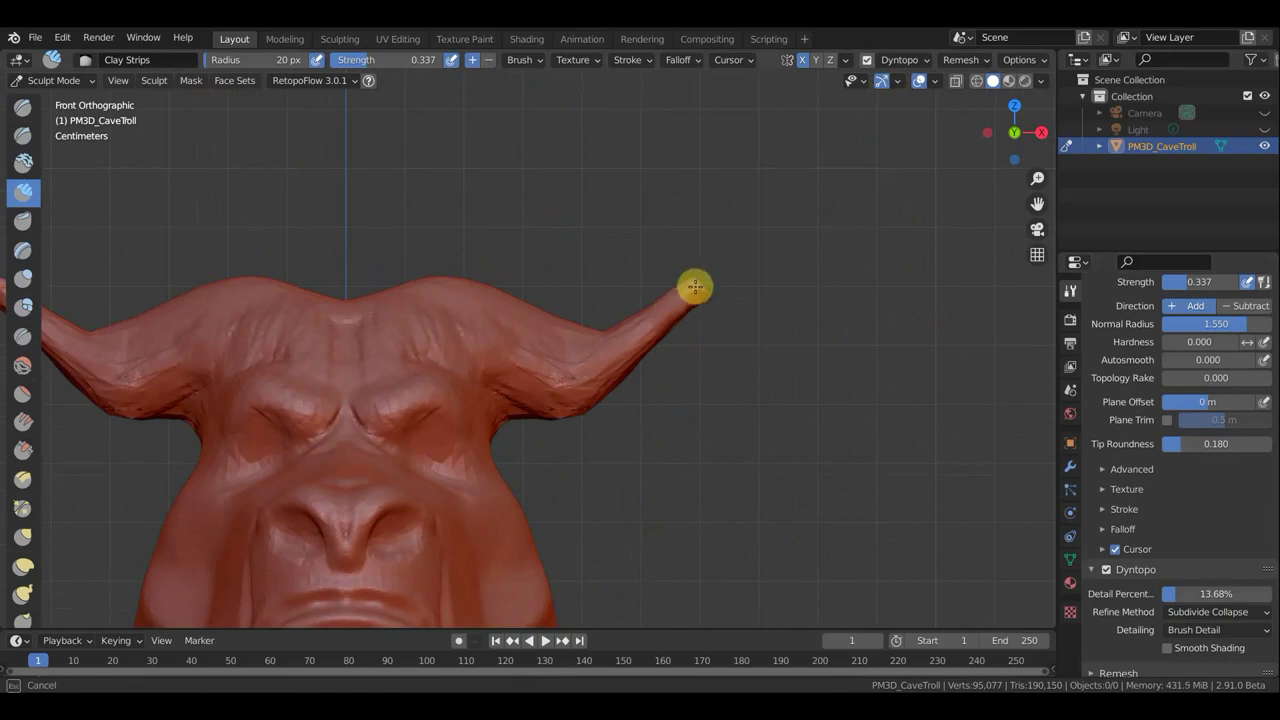
mouse_move(684, 291)
left_mouse_down()
mouse_move(609, 336)
mouse_move(600, 383)
left_mouse_up()
mouse_move(600, 383)
middle_mouse_down()
mouse_move(334, 363)
mouse_move(272, 466)
mouse_move(174, 503)
mouse_move(215, 455)
middle_mouse_up()
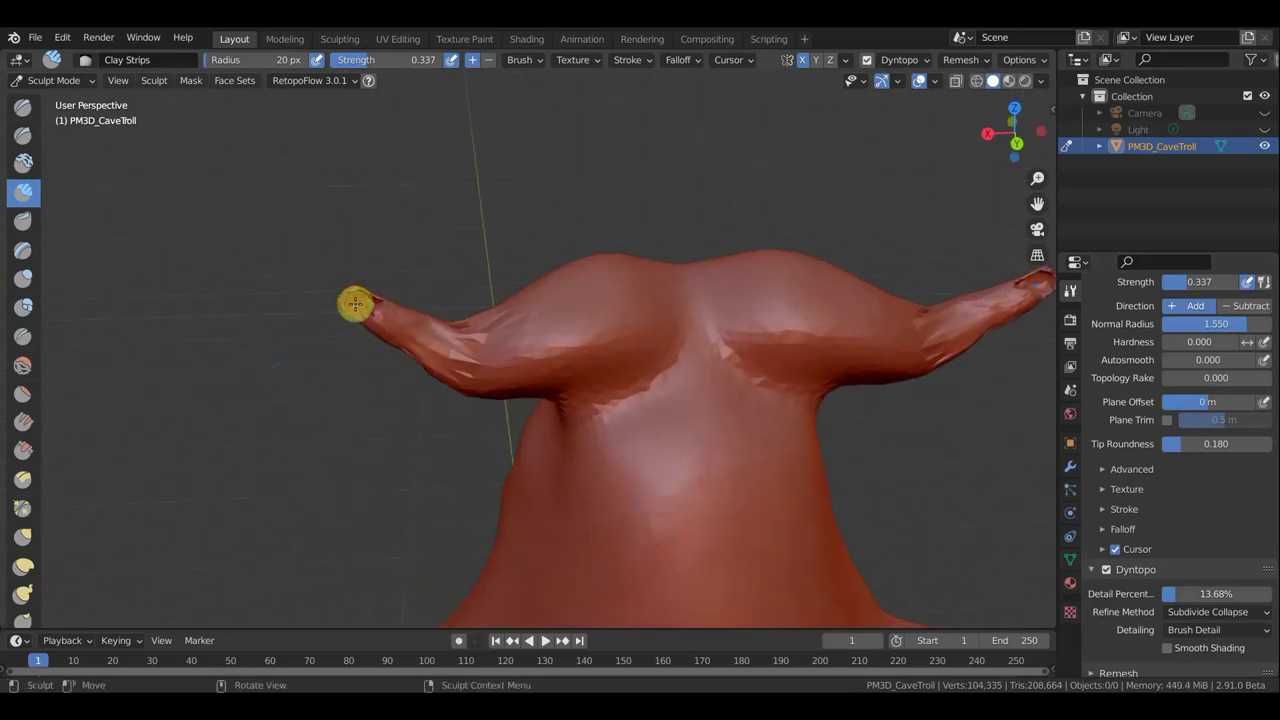
key("ctrl+z")
key("ctrl+z")
key("ctrl+z")
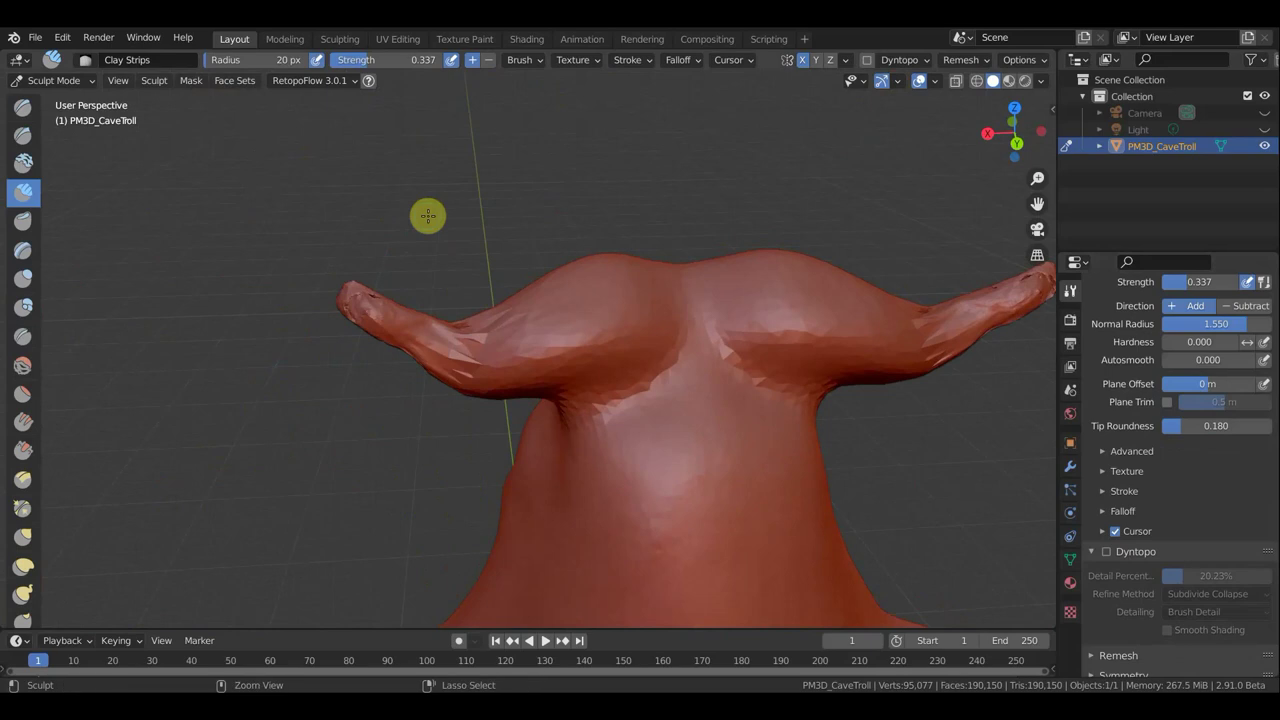
key("ctrl+d")
left_click_drag(359, 295, 344, 306)
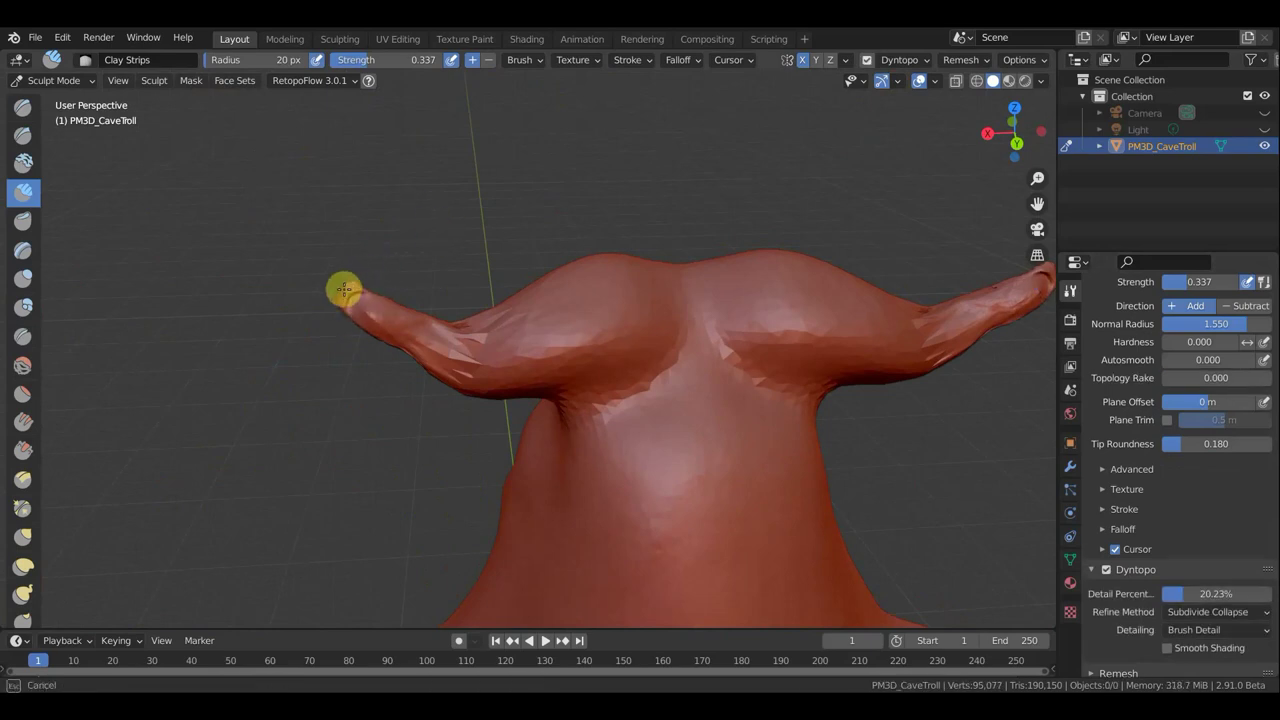
mouse_move(361, 300)
left_mouse_down()
mouse_move(509, 300)
mouse_move(457, 366)
mouse_move(420, 337)
mouse_move(449, 337)
mouse_move(355, 316)
mouse_move(414, 263)
left_mouse_up()
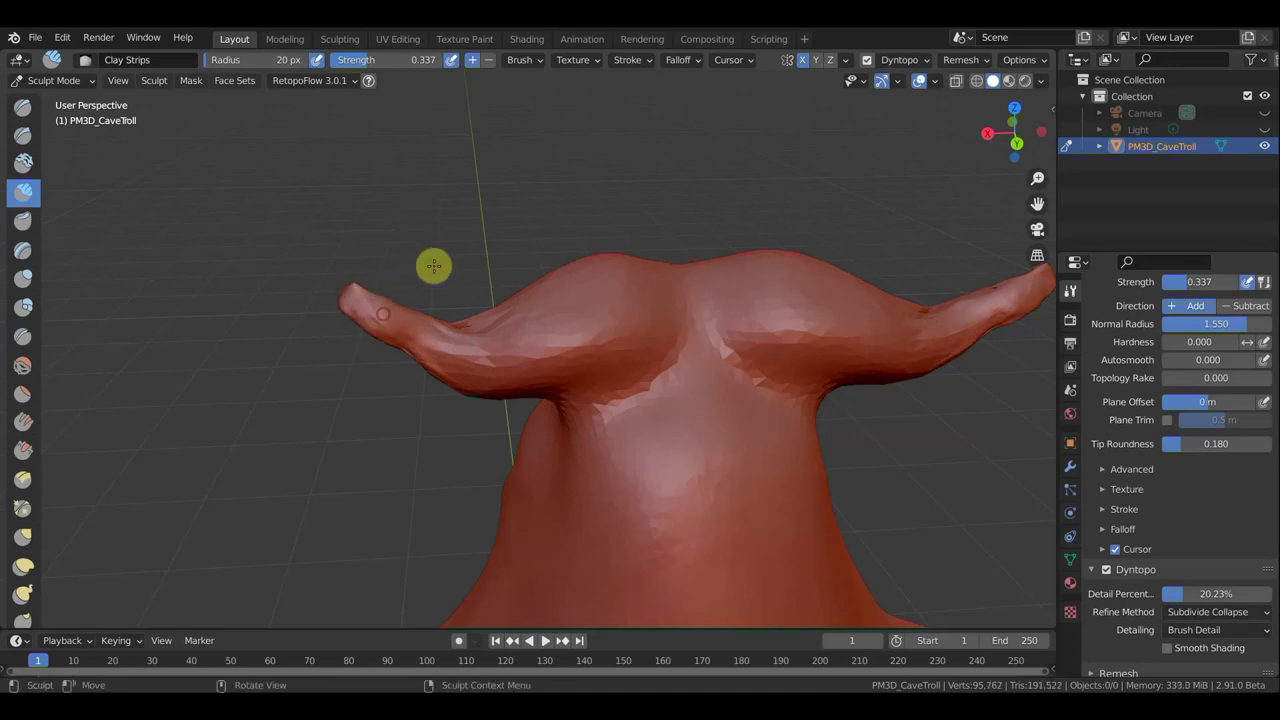
Step: Undo the last horn stroke, enlarge the brush to 96 px, and thin the horn from tip to base
middle_click_drag(677, 257, 1038, 190)
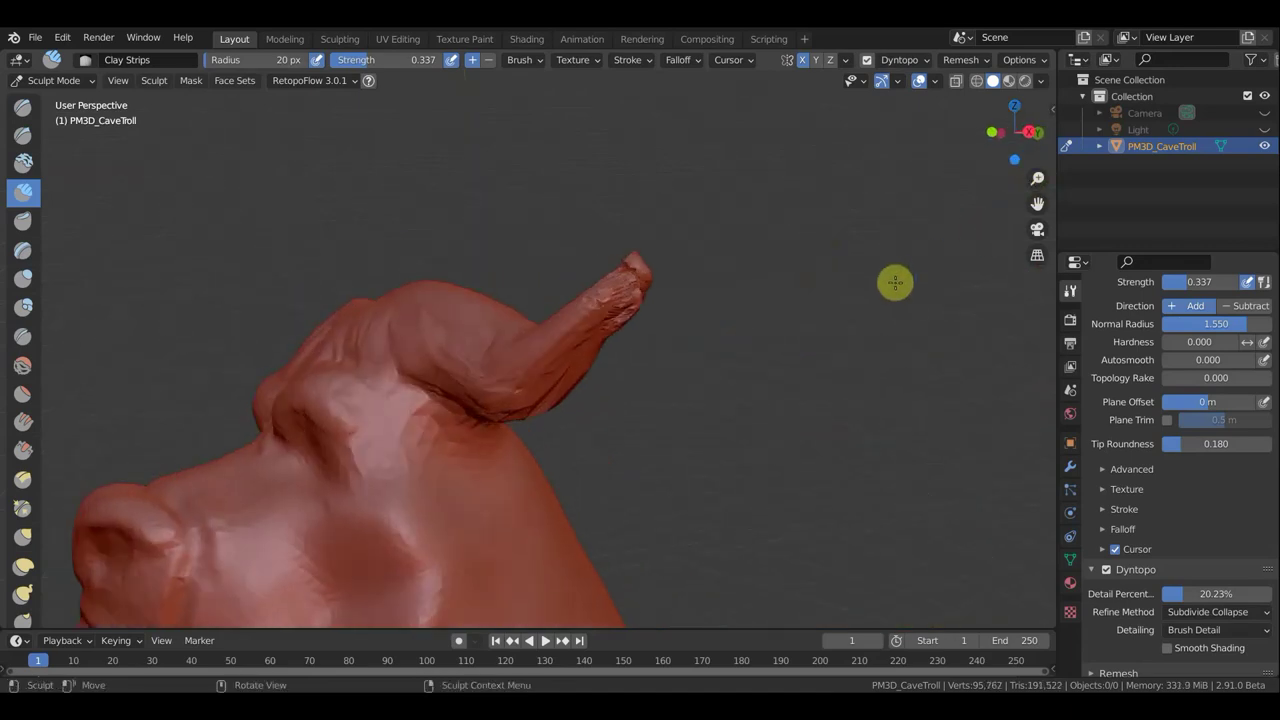
key("ctrl+z")
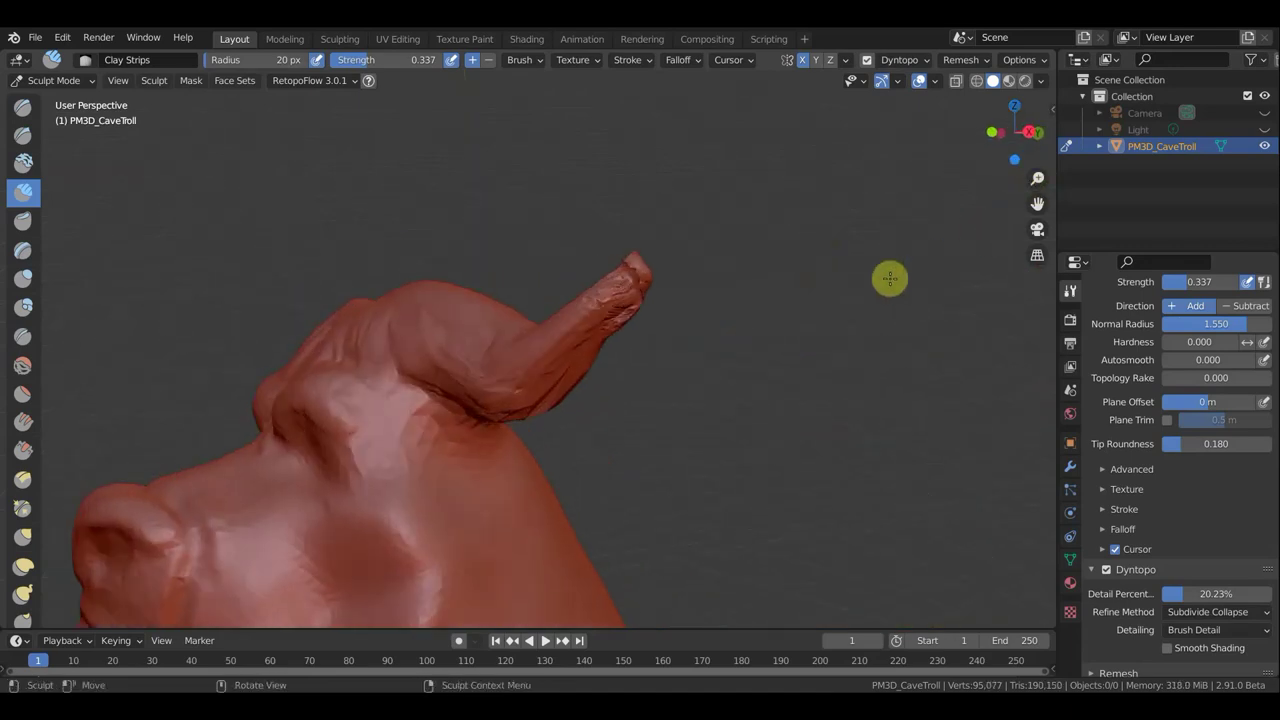
scroll(840, 310, "down", 4)
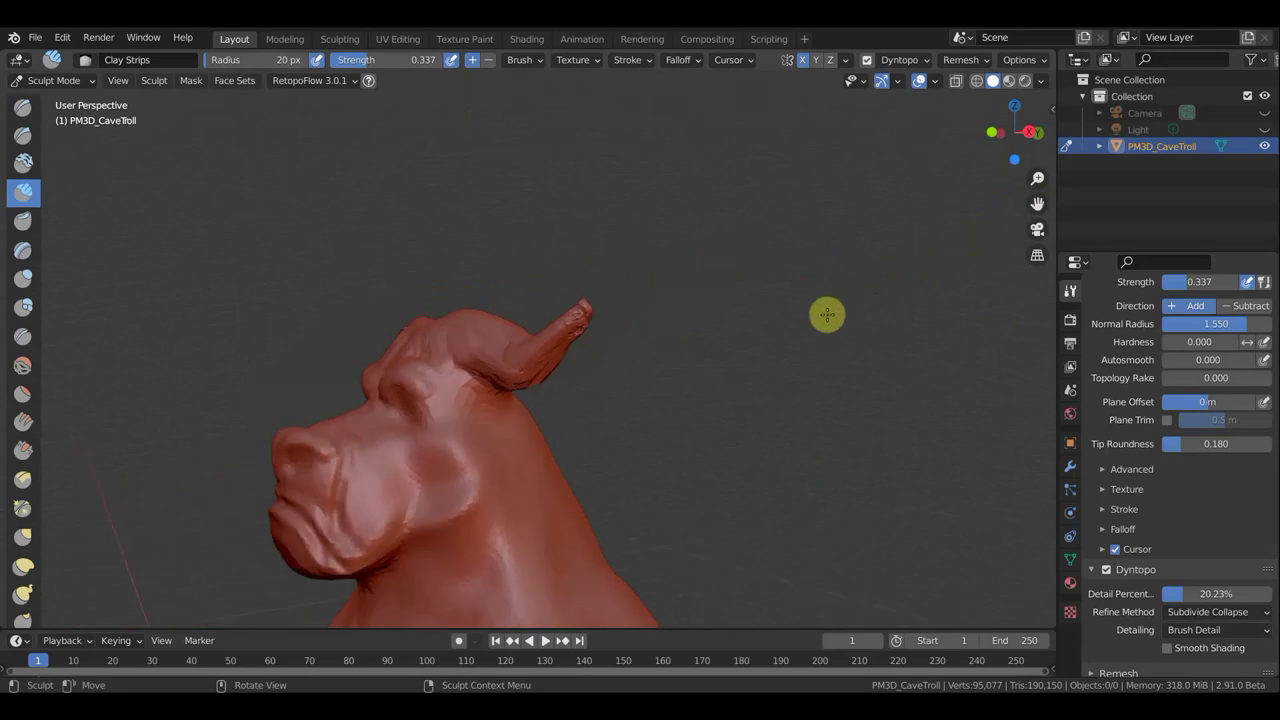
scroll(827, 314, "down", 1)
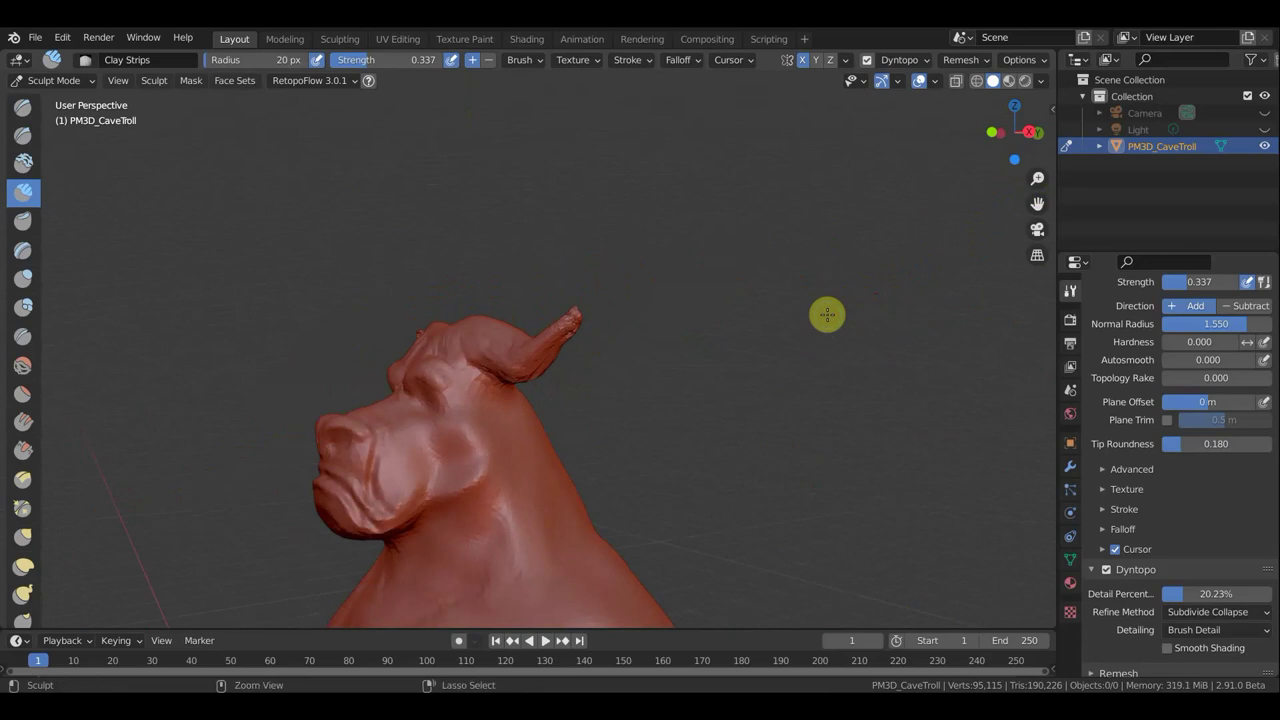
scroll(676, 306, "up", 3)
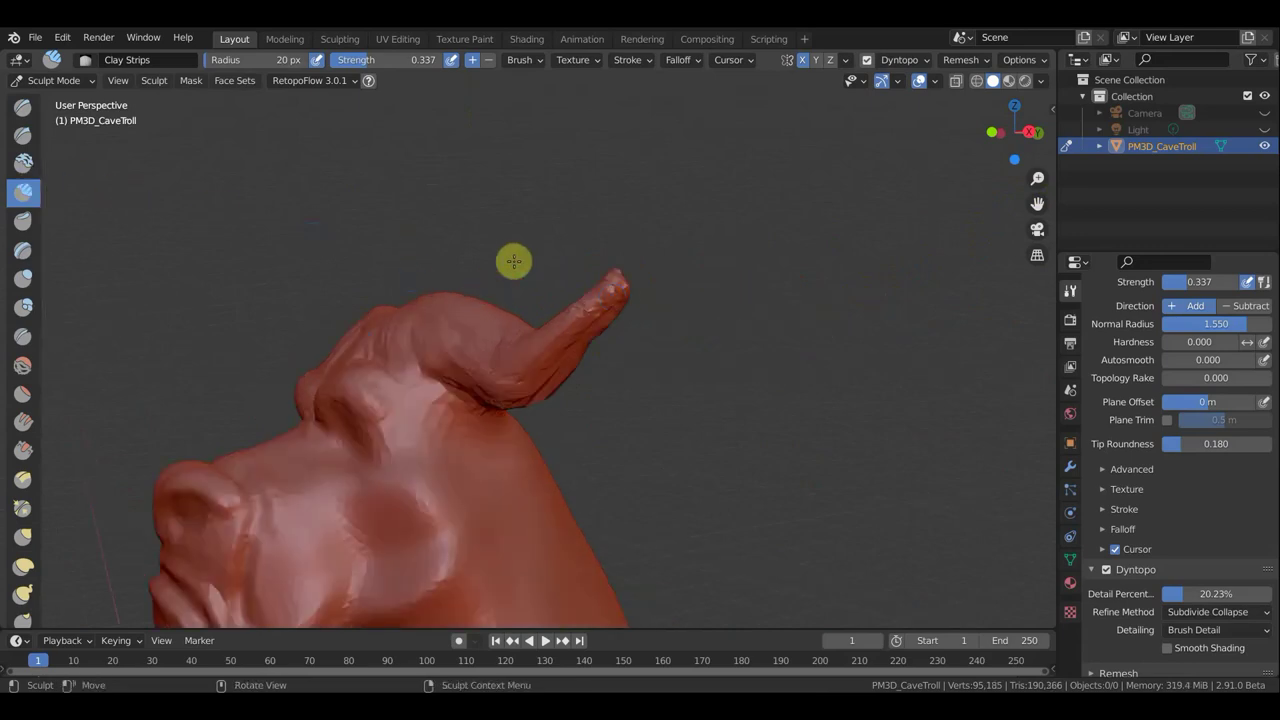
key("f")
left_click(575, 318)
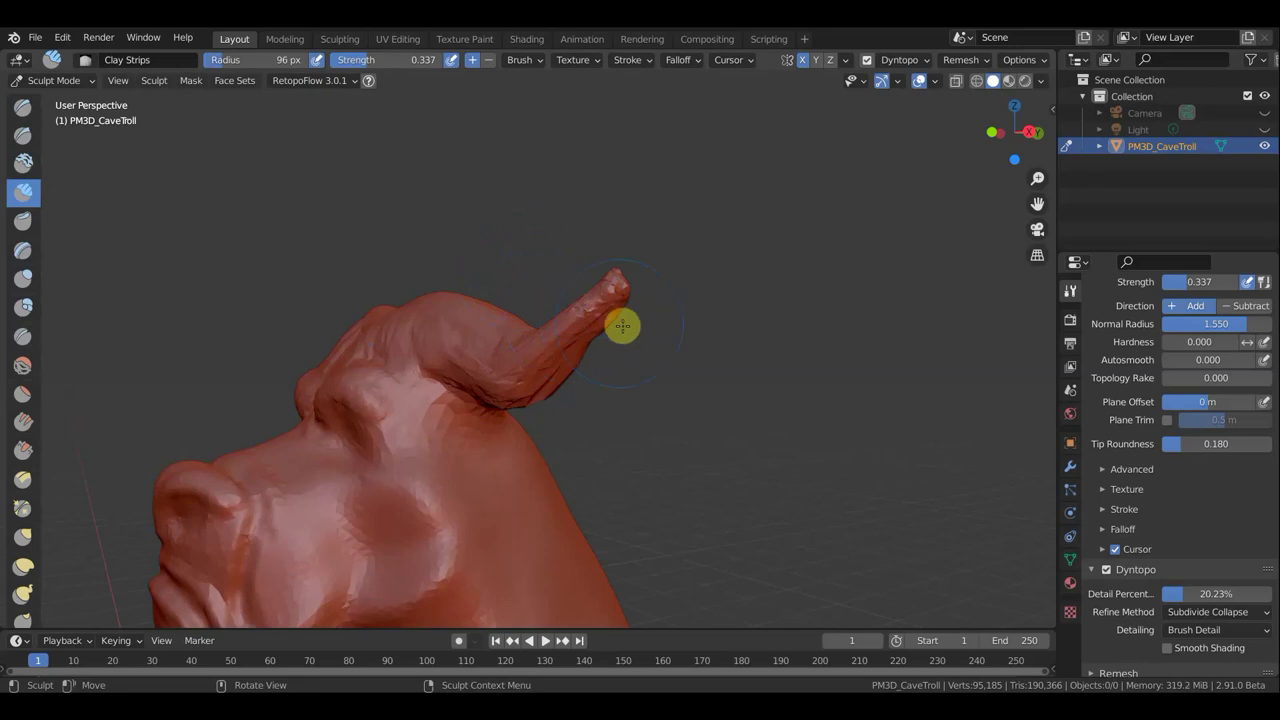
left_click_drag(600, 303, 613, 291)
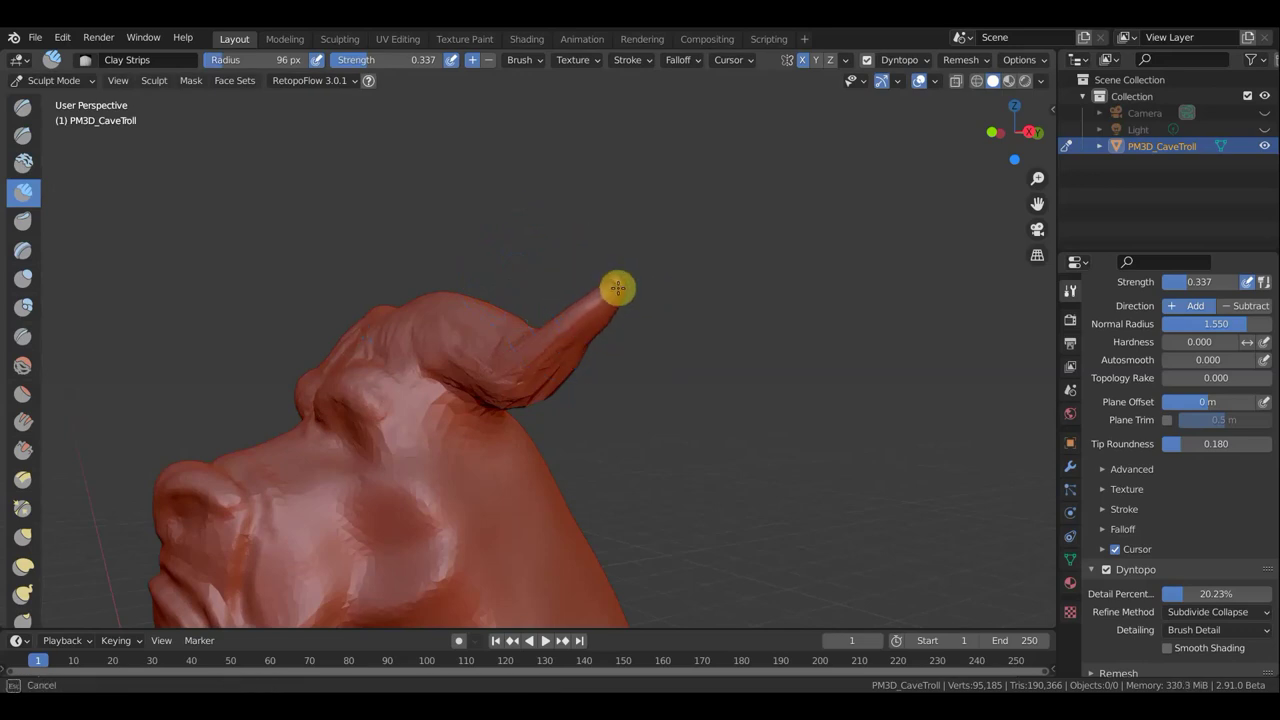
left_click_drag(607, 306, 440, 327)
Step: Inspect the horn from several angles including the front view, then select the Draw brush
middle_click_drag(580, 350, 508, 340)
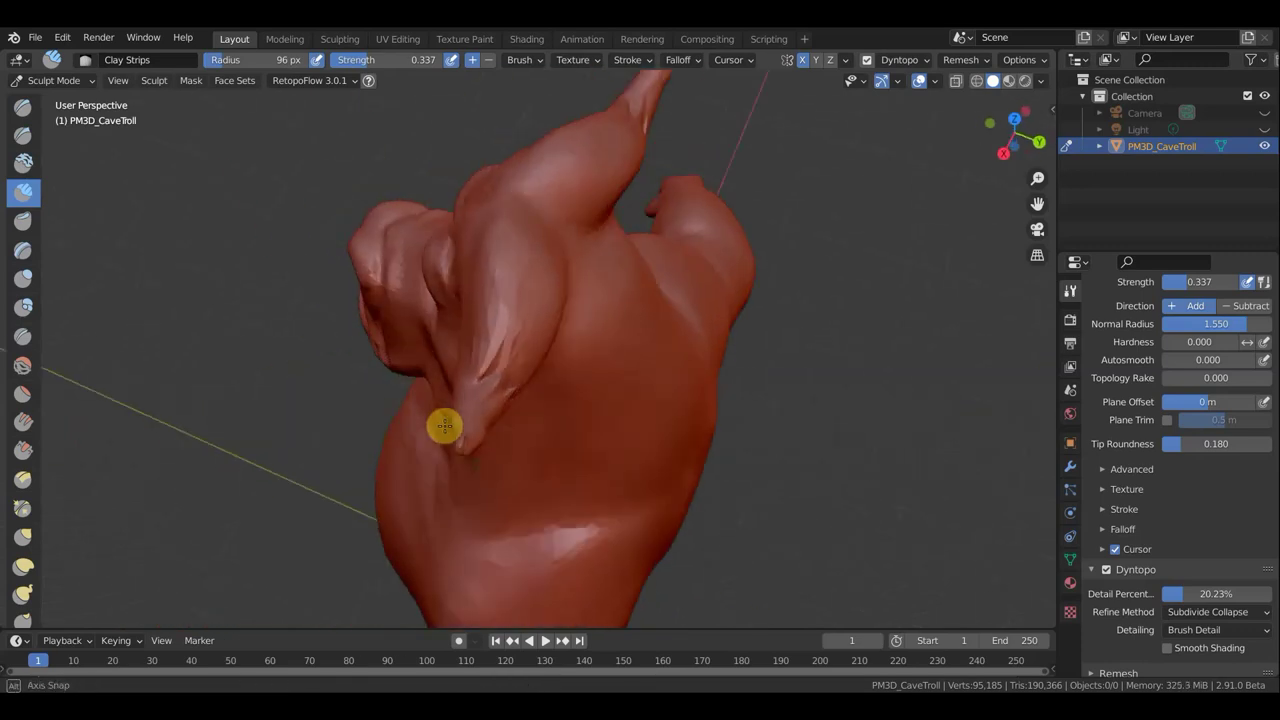
mouse_move(606, 331)
middle_mouse_down()
mouse_move(510, 293)
mouse_move(800, 334)
mouse_move(474, 334)
mouse_move(390, 388)
middle_mouse_up()
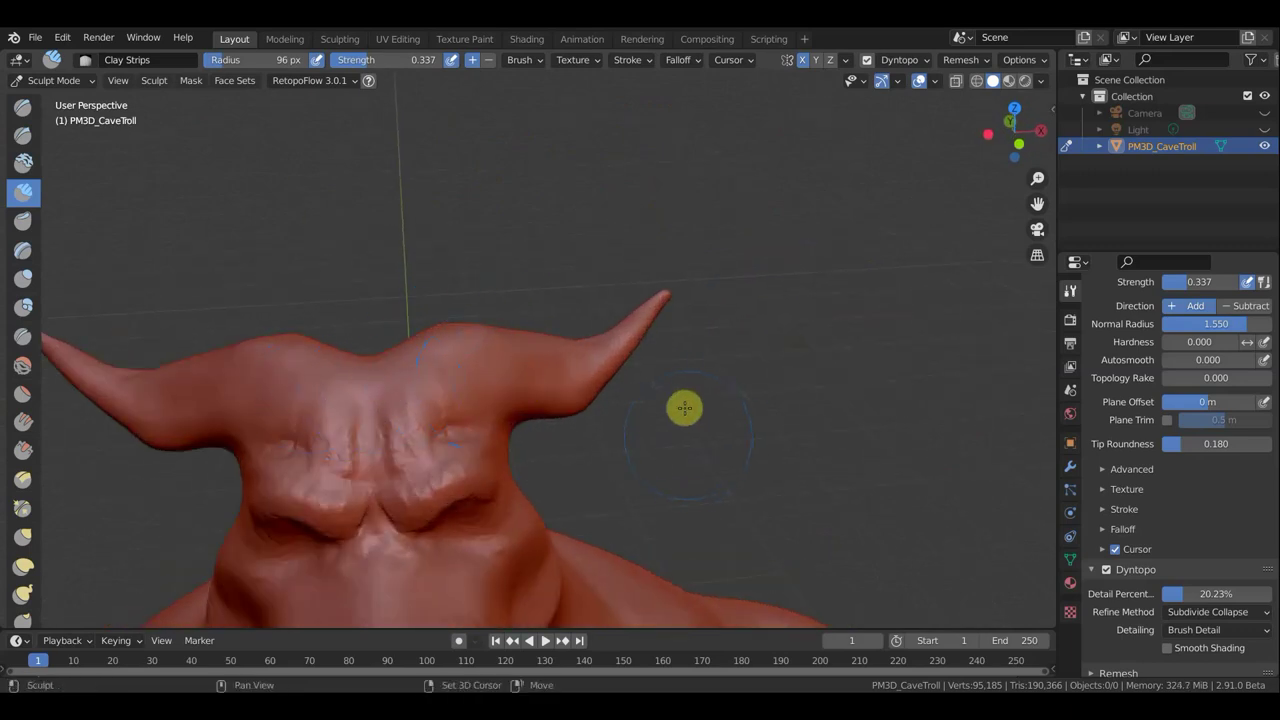
middle_click_drag(691, 229, 666, 326)
key("KP_1")
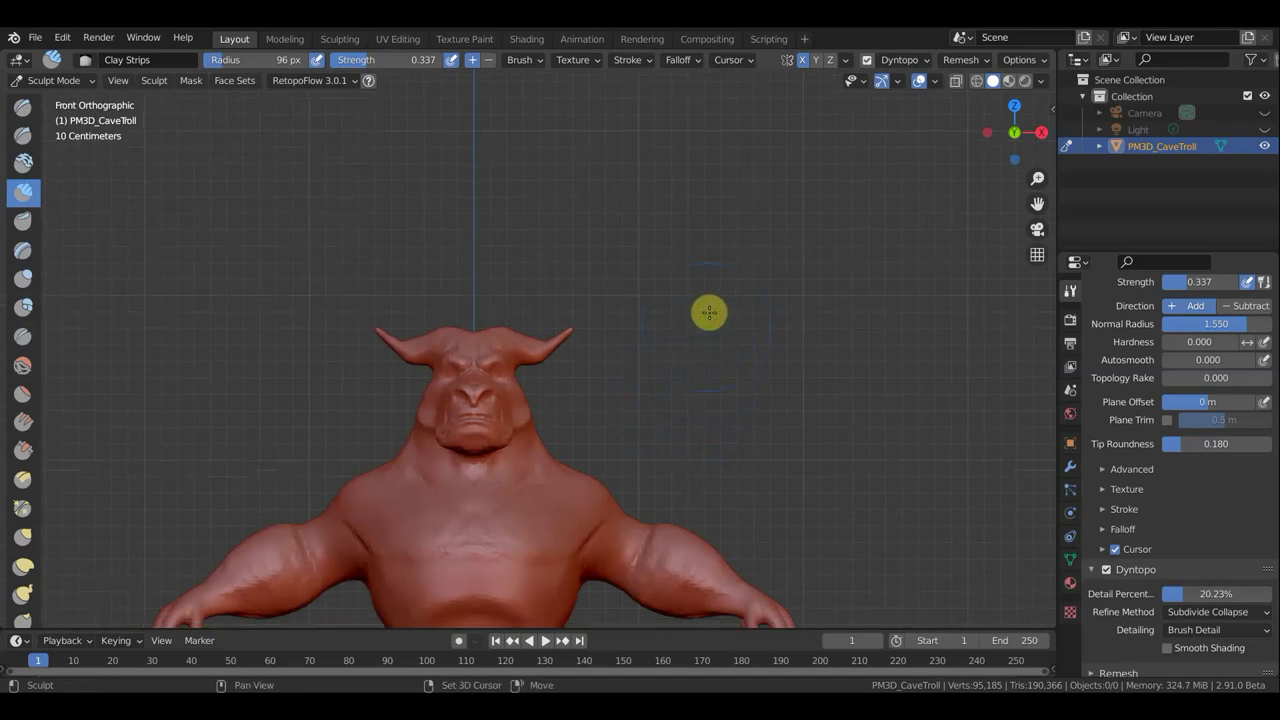
mouse_move(450, 560)
middle_mouse_down()
mouse_move(369, 466)
mouse_move(423, 437)
mouse_move(409, 409)
middle_mouse_up()
left_click(25, 109)
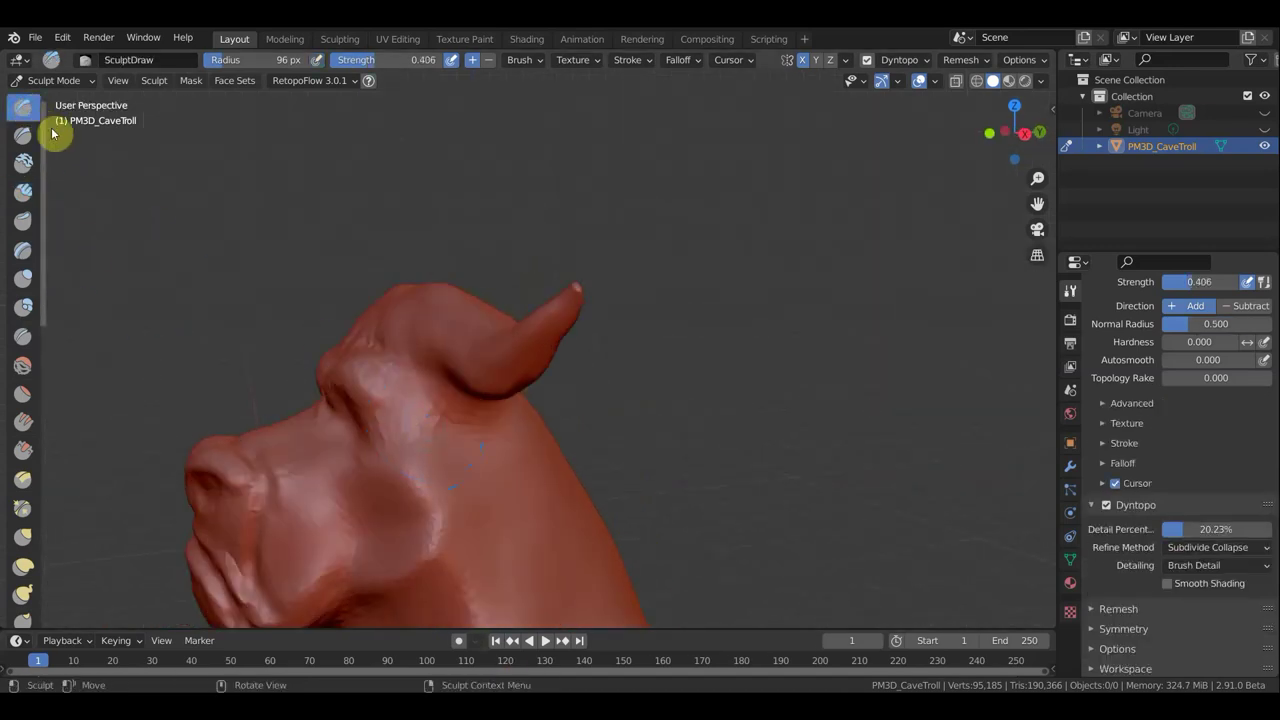
Step: With a 38 px Draw brush, raise mirrored round ear bumps just below the horns
key("f")
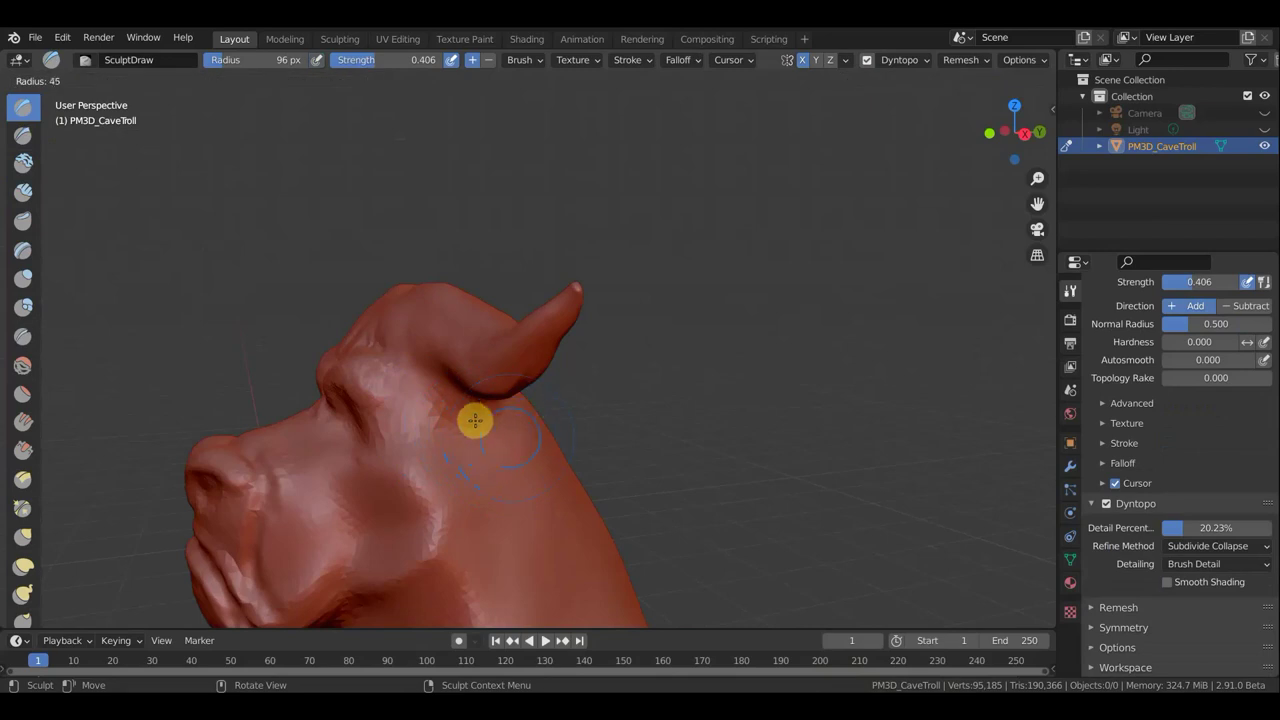
left_click(462, 408)
left_click_drag(466, 411, 470, 423)
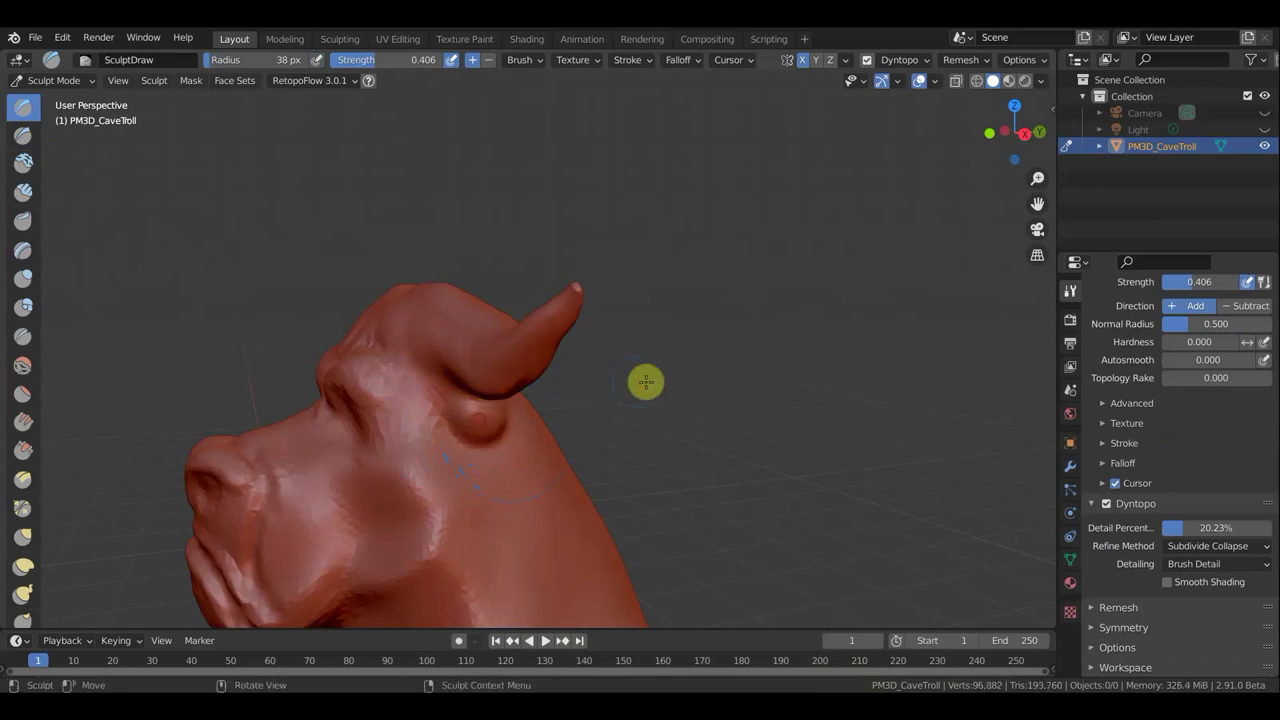
mouse_move(831, 369)
middle_mouse_down()
mouse_move(880, 358)
mouse_move(823, 354)
middle_mouse_up()
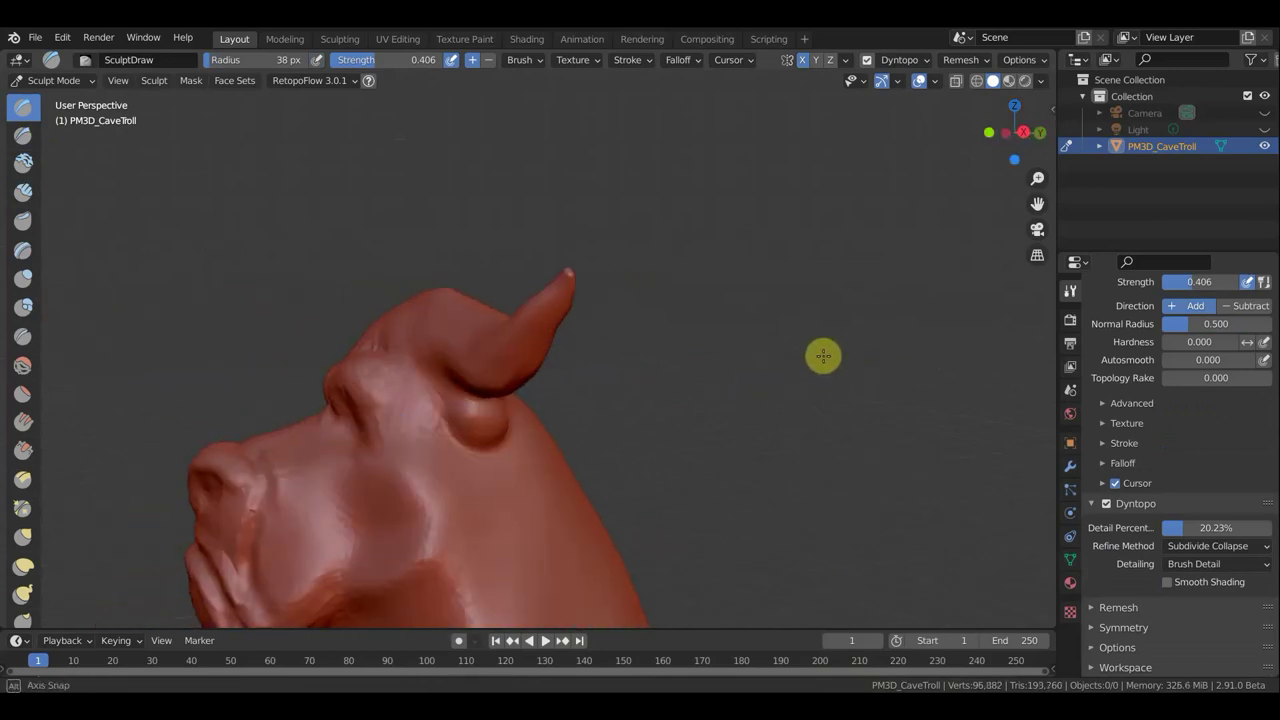
left_click_drag(469, 421, 469, 408)
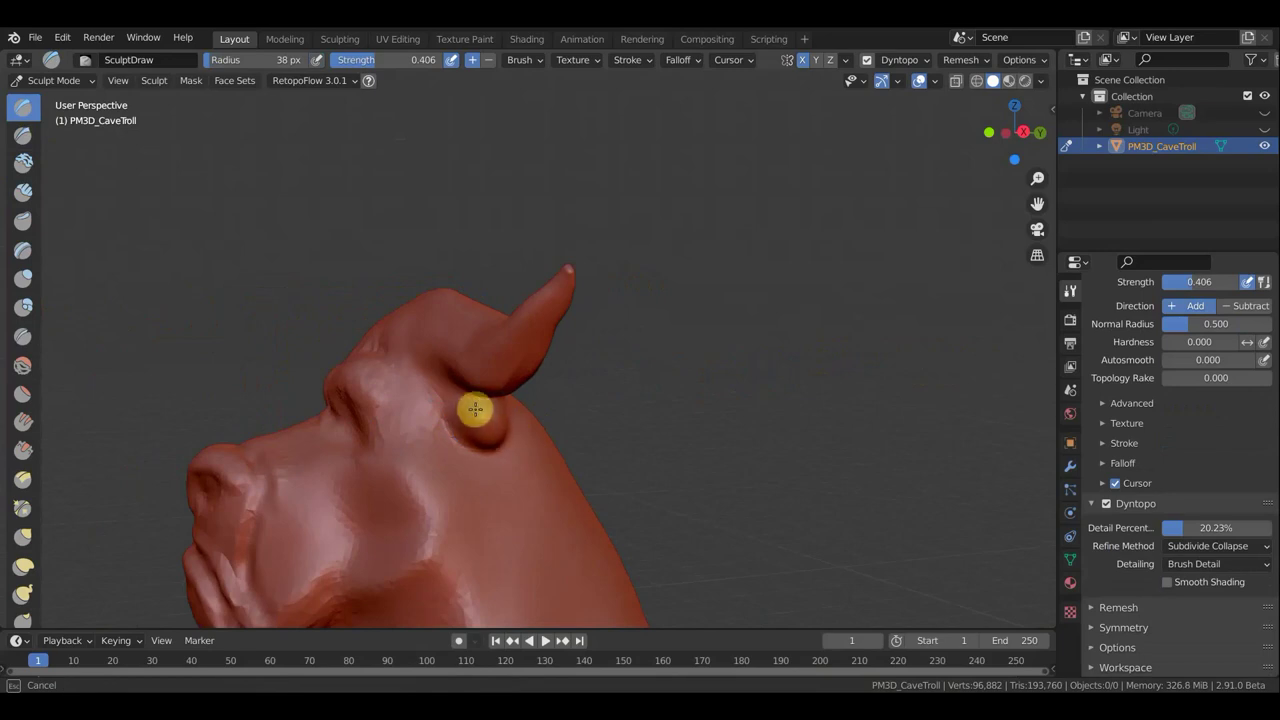
left_click_drag(490, 428, 494, 434)
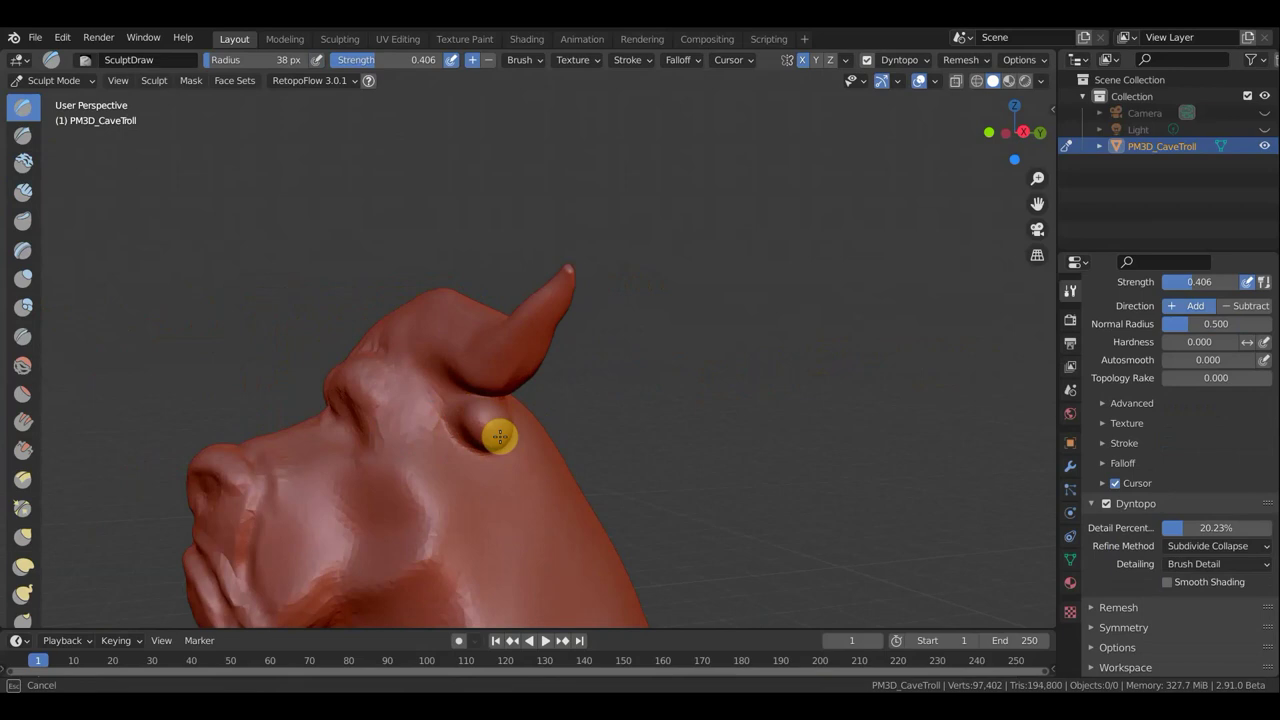
left_click_drag(502, 426, 629, 391)
mouse_move(629, 391)
middle_mouse_down()
mouse_move(814, 403)
mouse_move(796, 402)
middle_mouse_up()
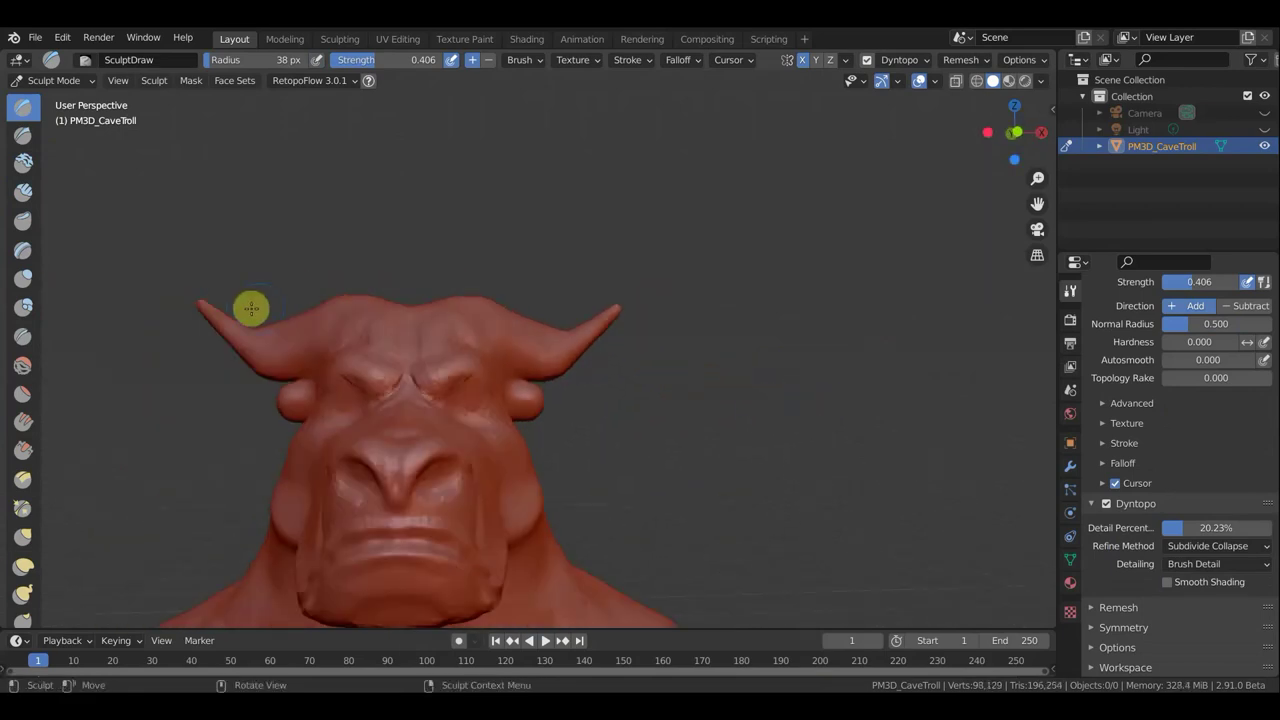
left_click(33, 534)
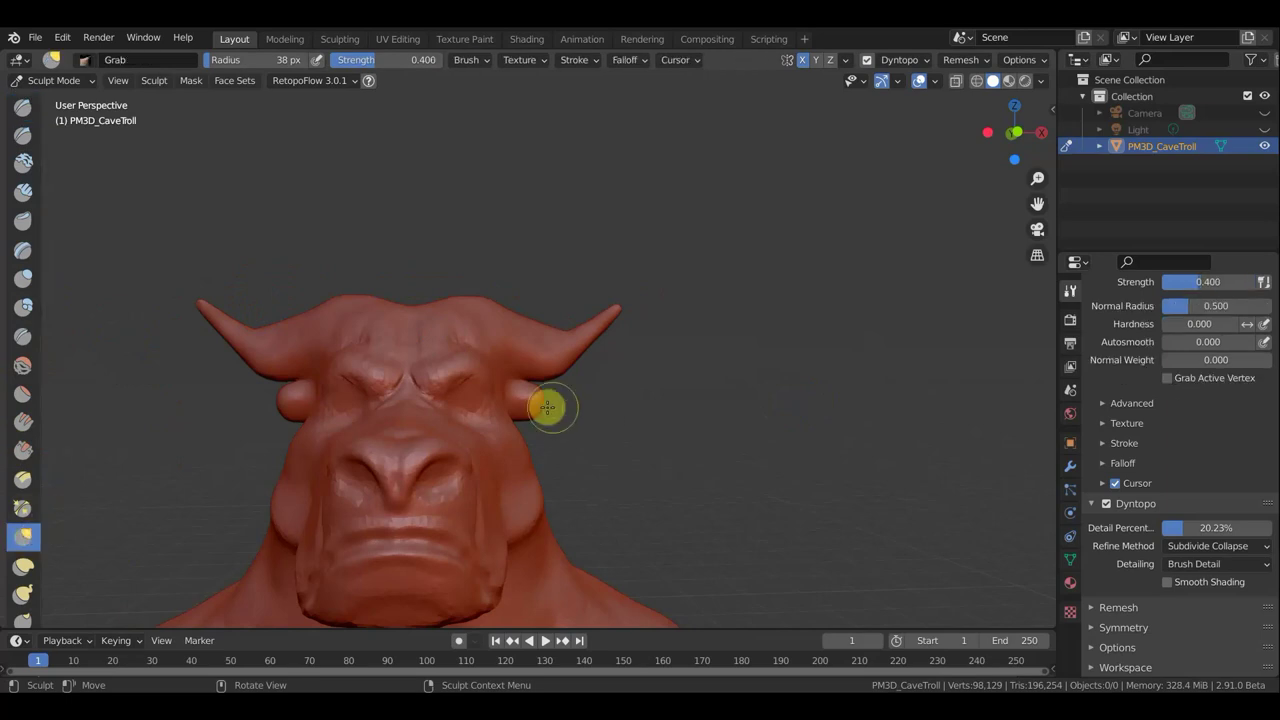
Step: With a 47 px Grab brush, pull the ear bumps outward into pointed ears
key("f")
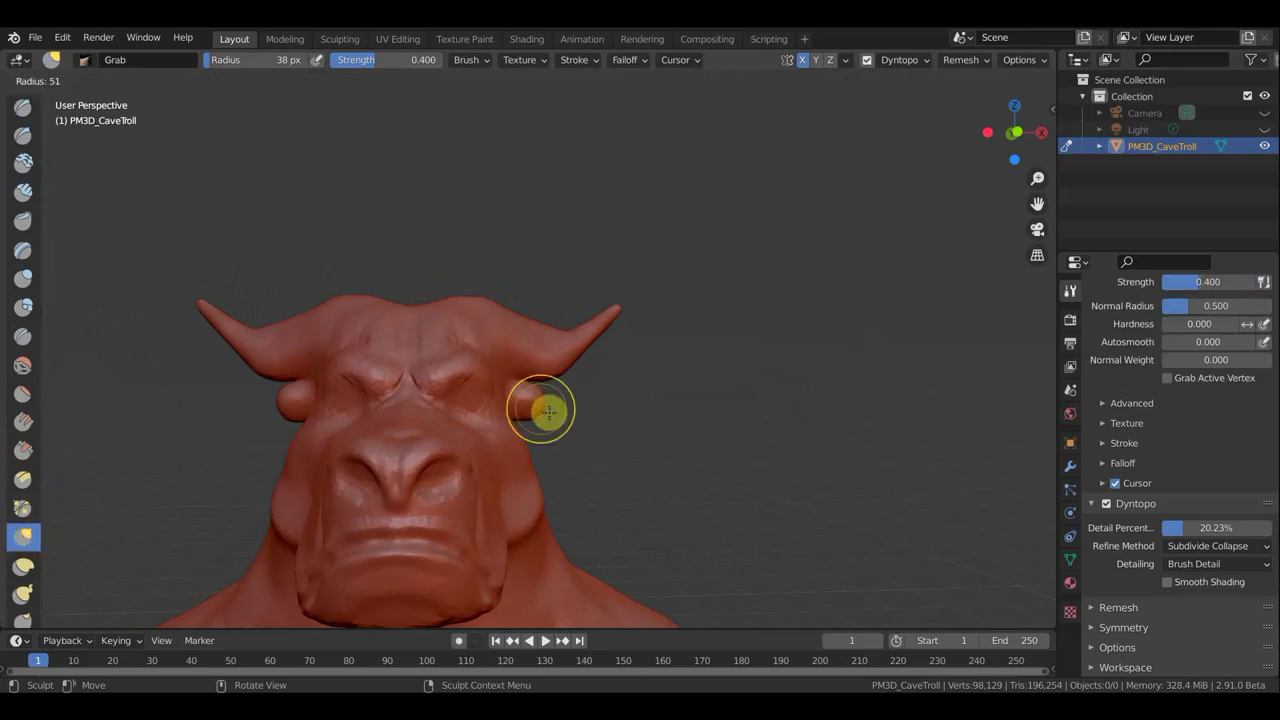
left_click(545, 410)
left_click_drag(545, 410, 680, 476)
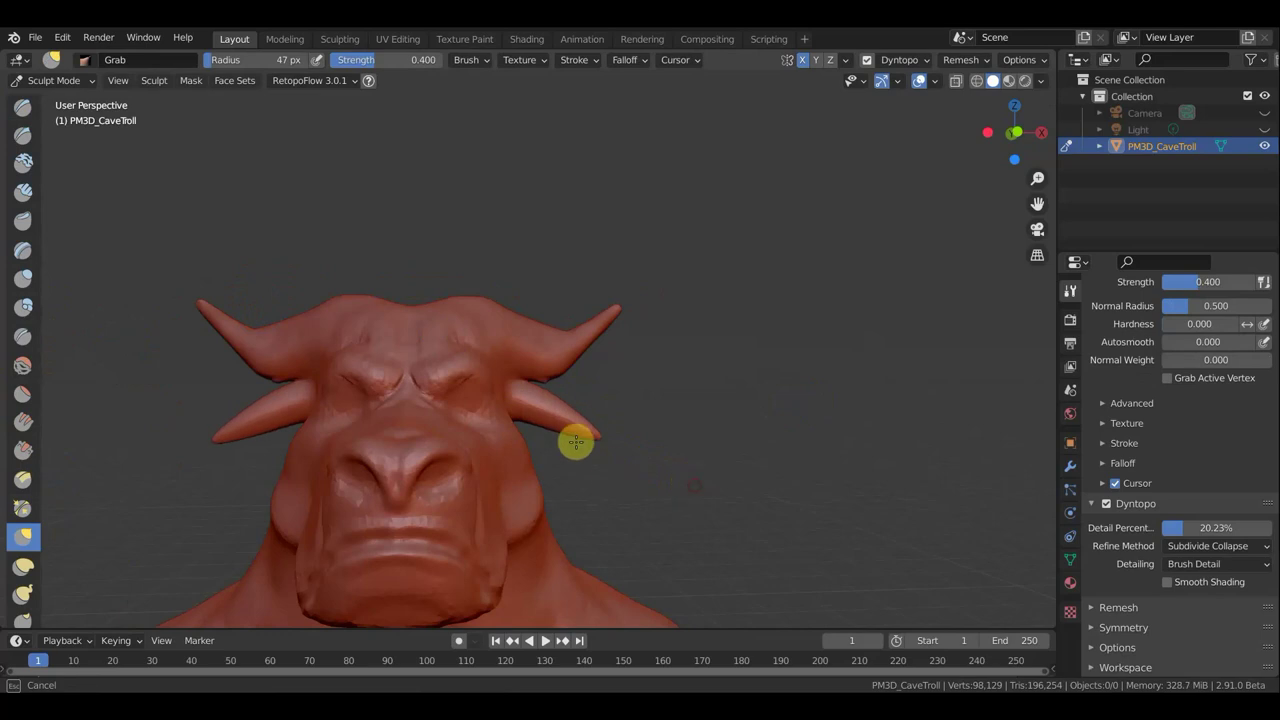
mouse_move(538, 432)
left_mouse_down()
mouse_move(543, 423)
mouse_move(549, 446)
mouse_move(520, 420)
mouse_move(516, 441)
mouse_move(549, 363)
mouse_move(537, 382)
mouse_move(629, 309)
mouse_move(563, 349)
mouse_move(367, 338)
mouse_move(411, 334)
mouse_move(437, 312)
left_mouse_up()
scroll(501, 329, "down", 2)
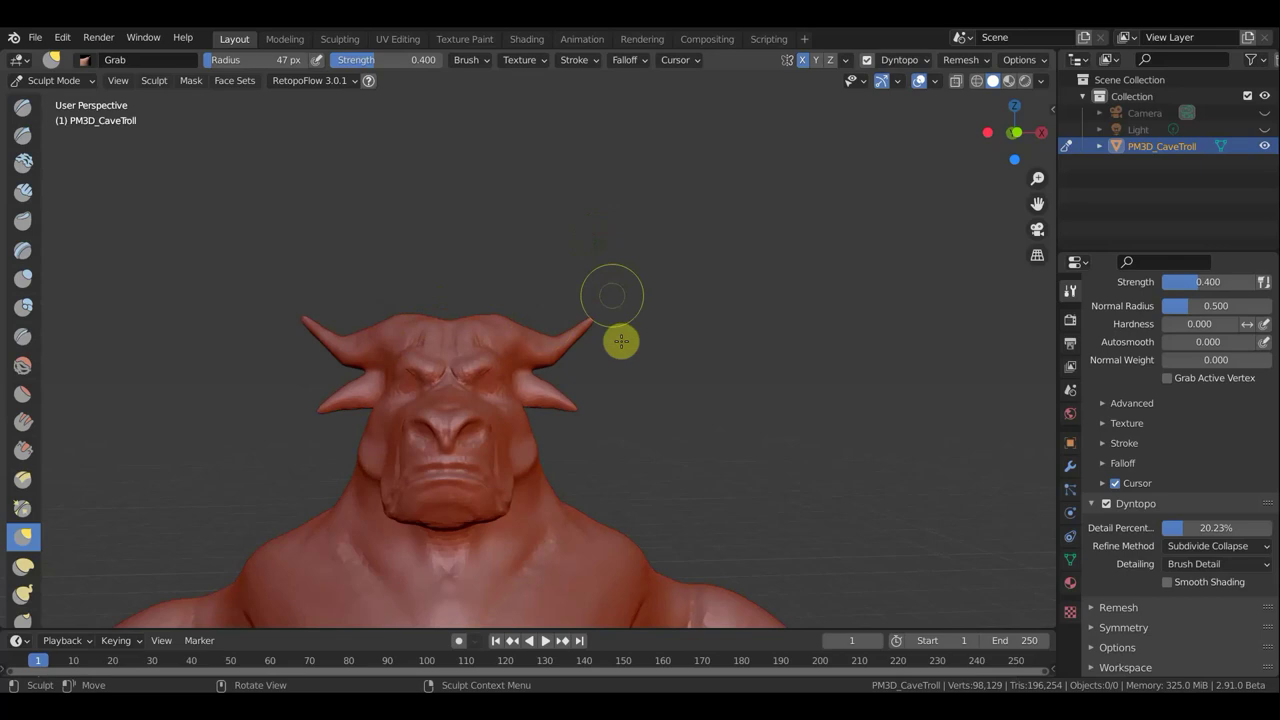
Step: Lift the horn tips upward and drag the ears down along the cheeks
mouse_move(588, 422)
left_mouse_down()
mouse_move(574, 417)
mouse_move(603, 417)
mouse_move(586, 429)
mouse_move(600, 446)
mouse_move(543, 391)
mouse_move(549, 378)
mouse_move(537, 414)
mouse_move(566, 437)
mouse_move(571, 423)
mouse_move(572, 440)
mouse_move(586, 403)
left_mouse_up()
mouse_move(586, 403)
middle_mouse_down()
mouse_move(857, 449)
mouse_move(645, 433)
middle_mouse_up()
middle_click_drag(531, 437, 526, 433)
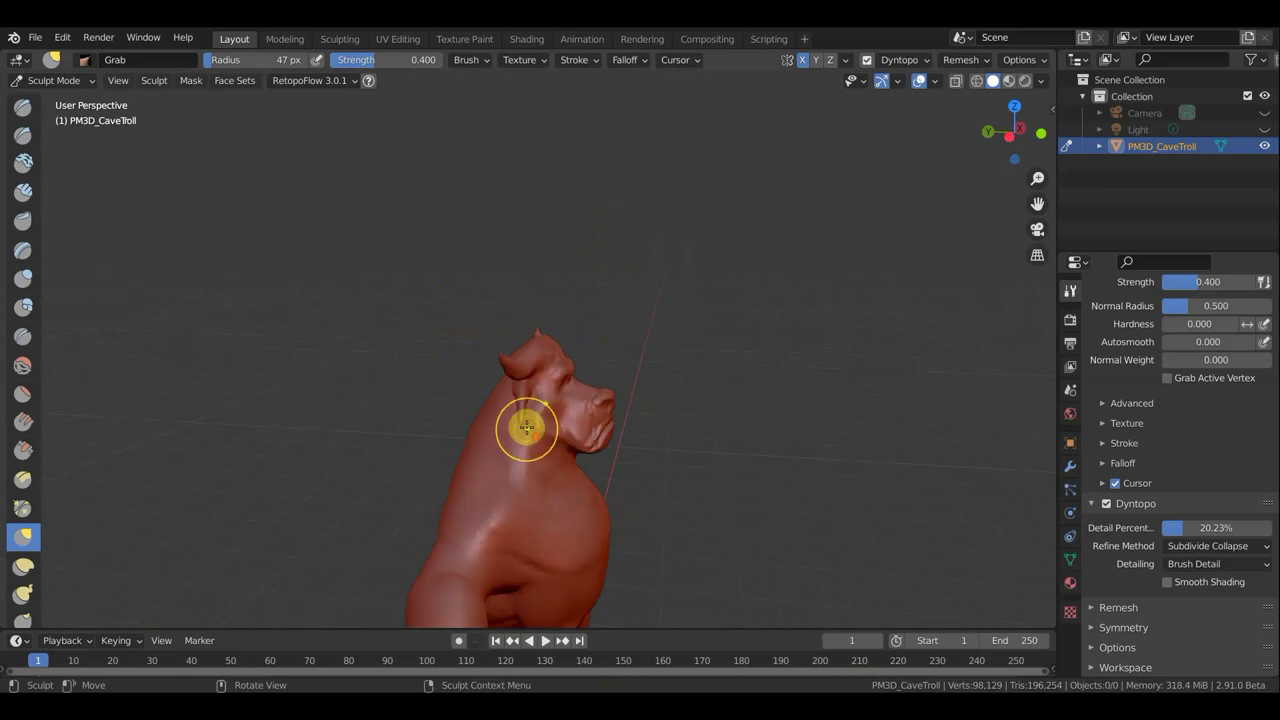
left_click_drag(527, 393, 554, 402)
scroll(554, 402, "up", 2)
mouse_move(571, 457)
left_mouse_down()
mouse_move(556, 456)
mouse_move(569, 486)
mouse_move(548, 484)
mouse_move(533, 457)
mouse_move(506, 448)
left_mouse_up()
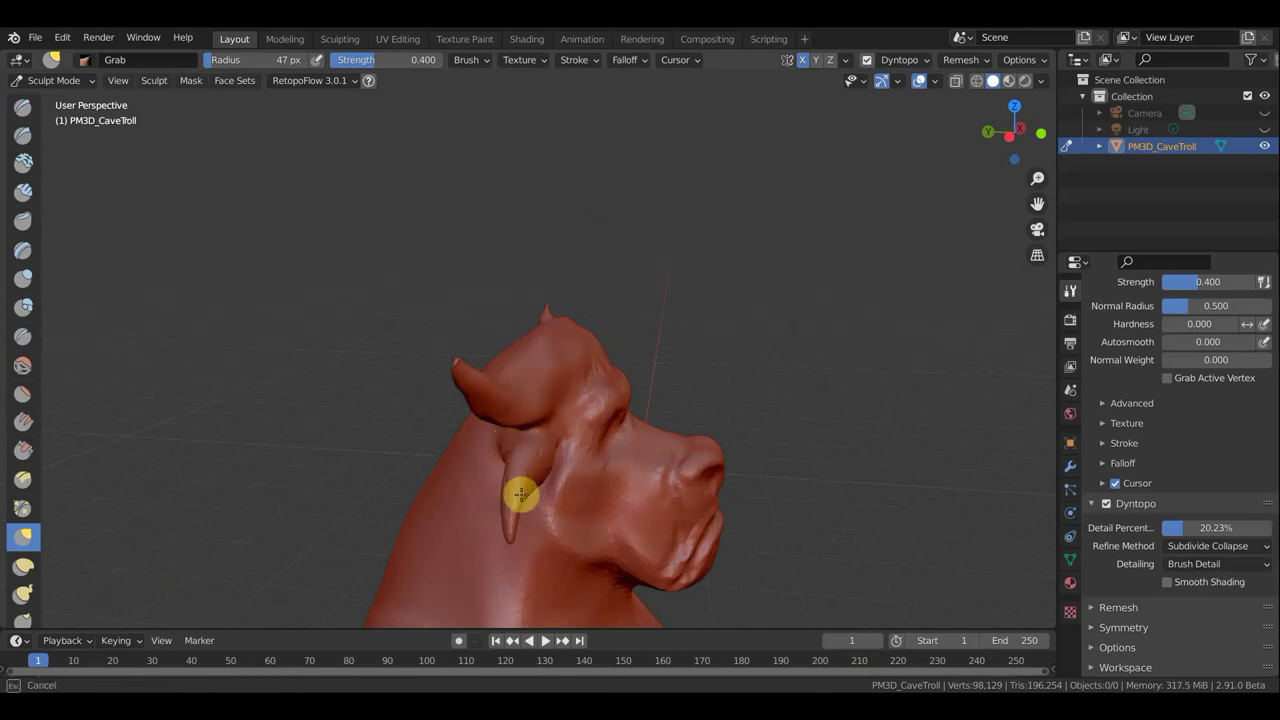
Step: Grab-reshape the side and top of the troll's head from several angles
left_click_drag(531, 500, 533, 498)
mouse_move(646, 423)
middle_mouse_down()
mouse_move(771, 548)
mouse_move(540, 450)
mouse_move(528, 380)
middle_mouse_up()
mouse_move(528, 380)
left_mouse_down()
mouse_move(558, 357)
mouse_move(537, 350)
left_mouse_up()
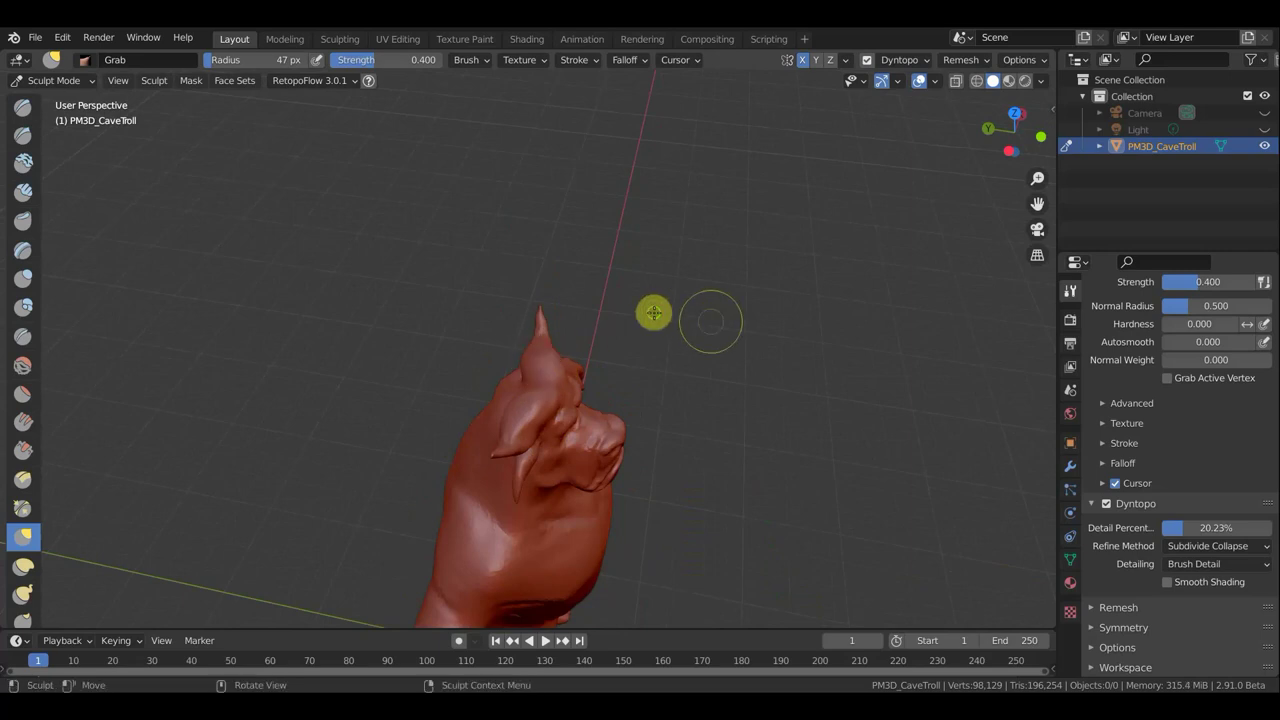
middle_click_drag(709, 320, 356, 167)
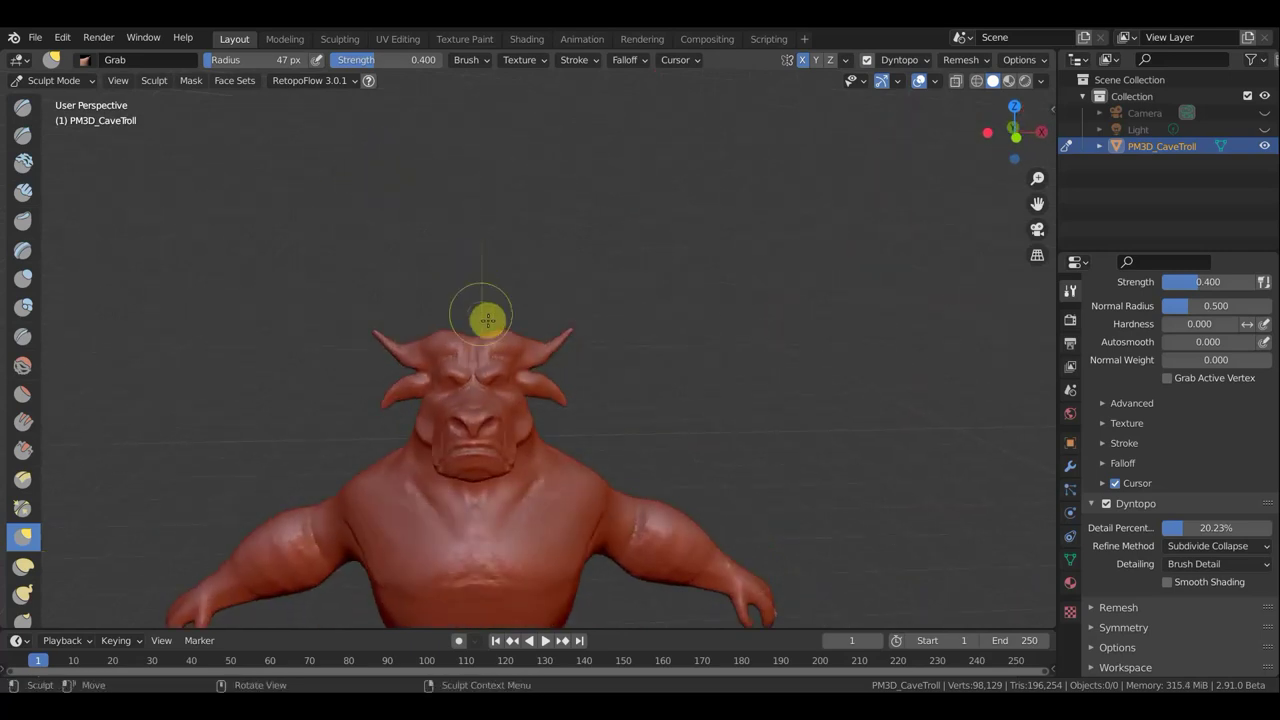
mouse_move(477, 334)
left_mouse_down()
mouse_move(417, 343)
mouse_move(449, 357)
mouse_move(449, 371)
mouse_move(543, 391)
left_mouse_up()
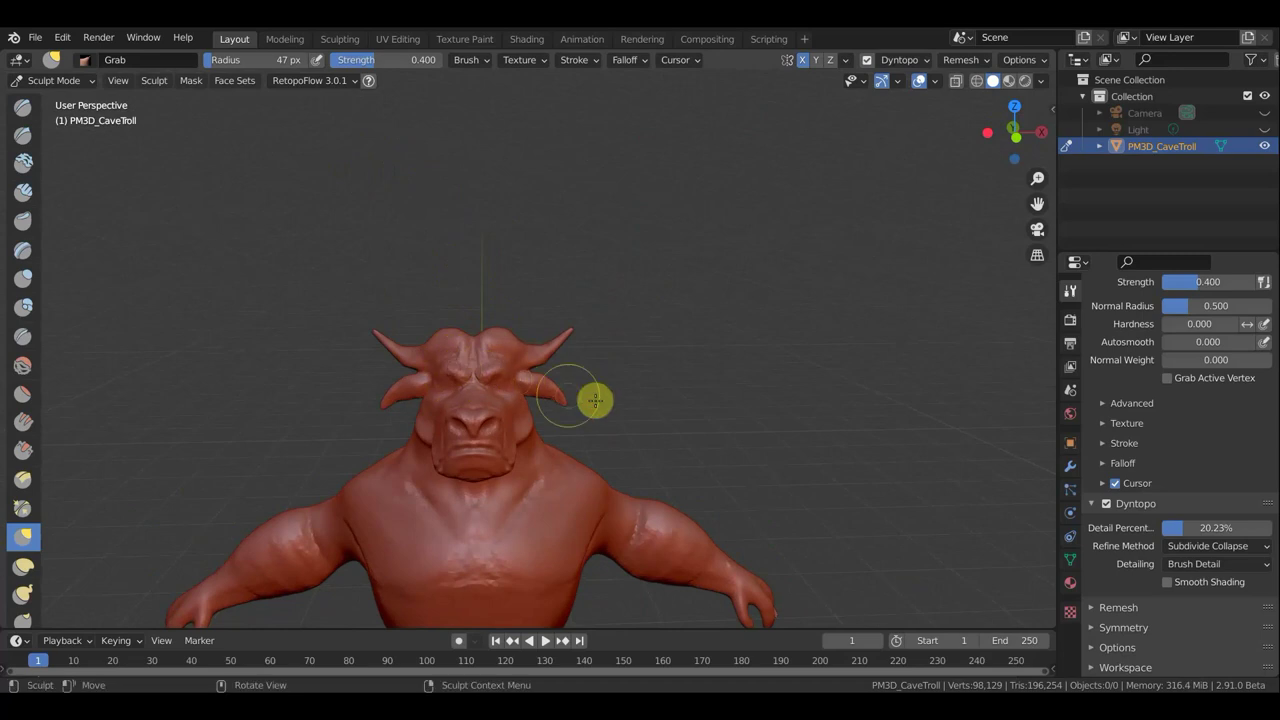
middle_click_drag(749, 403, 853, 407)
middle_click_drag(560, 357, 538, 347)
left_click_drag(541, 349, 536, 357)
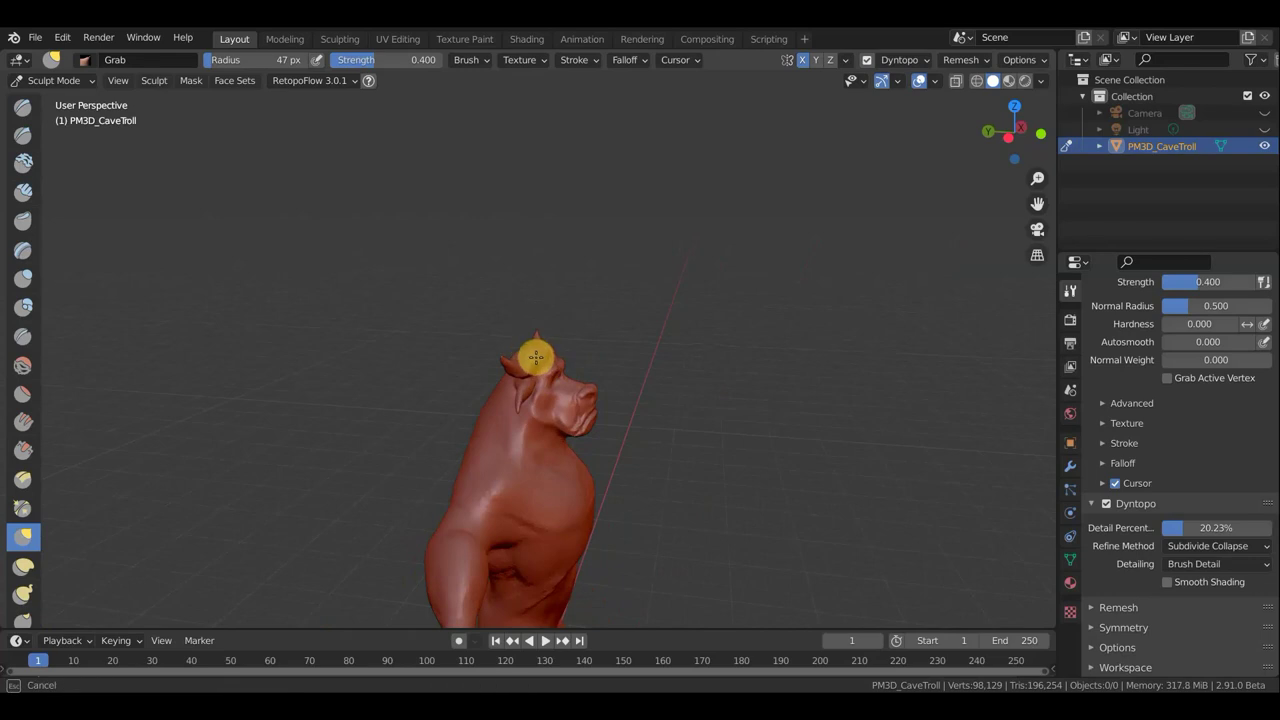
middle_click_drag(545, 358, 457, 343)
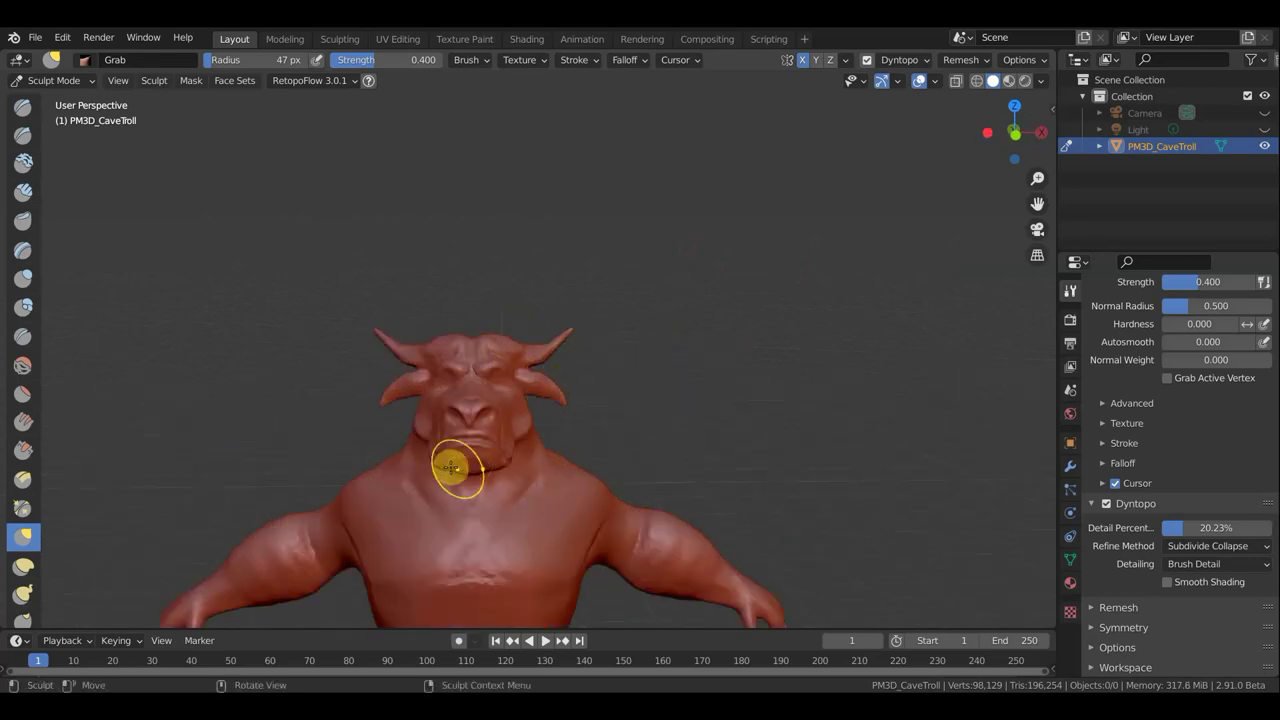
Step: Pull the troll's jaw downward and reshape the jaw and jowl area
mouse_move(461, 466)
left_mouse_down()
mouse_move(441, 451)
mouse_move(436, 467)
left_mouse_up()
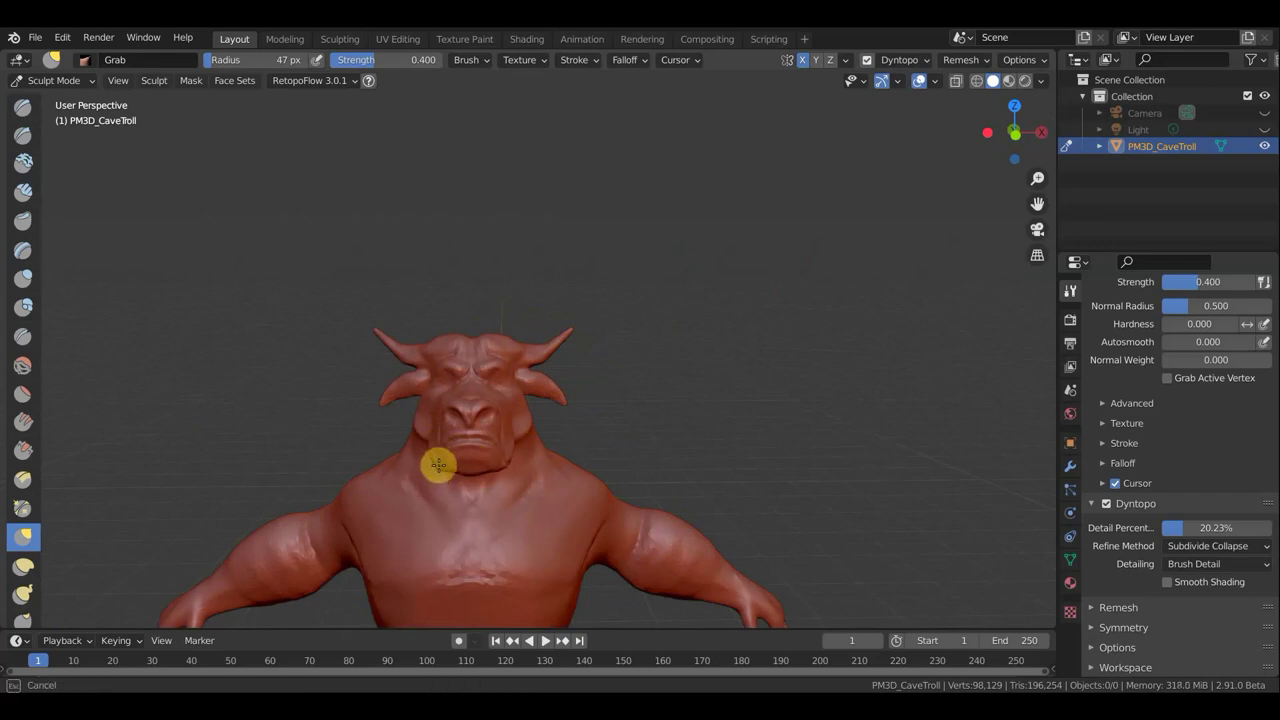
mouse_move(634, 414)
middle_mouse_down()
mouse_move(563, 437)
mouse_move(345, 425)
middle_mouse_up()
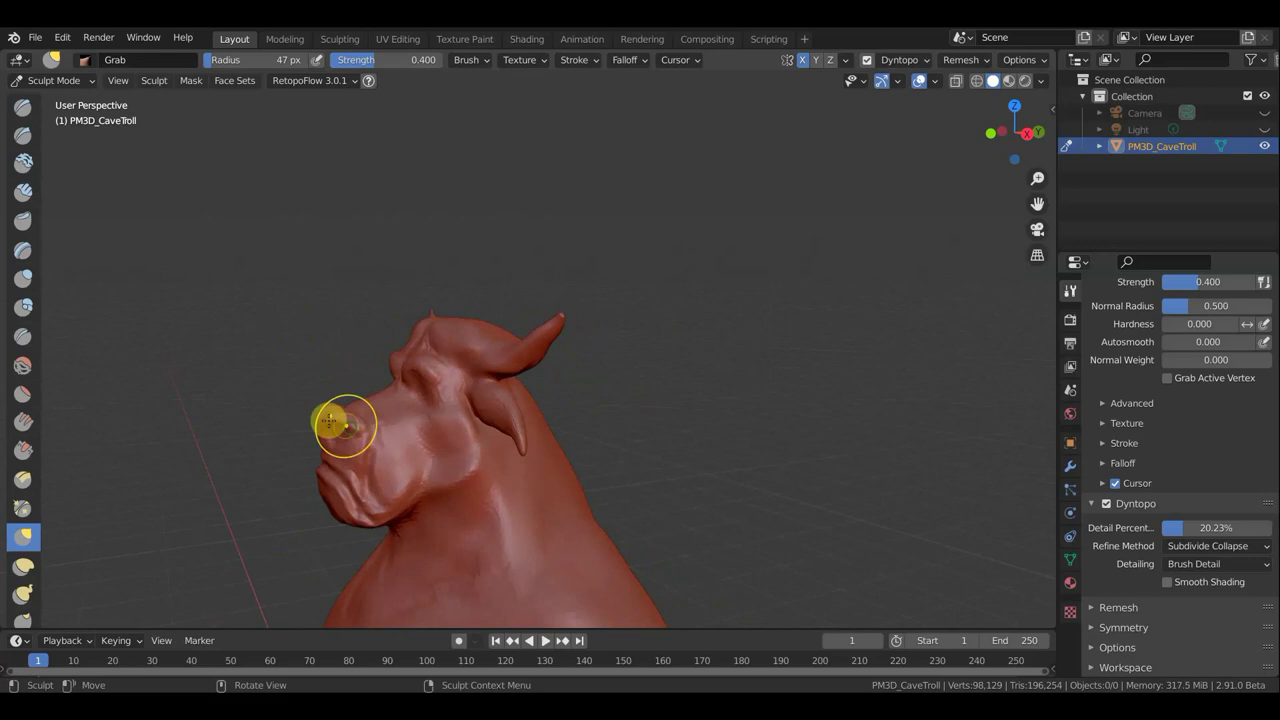
left_click_drag(417, 517, 483, 475)
mouse_move(544, 476)
middle_mouse_down()
mouse_move(803, 451)
mouse_move(780, 466)
middle_mouse_up()
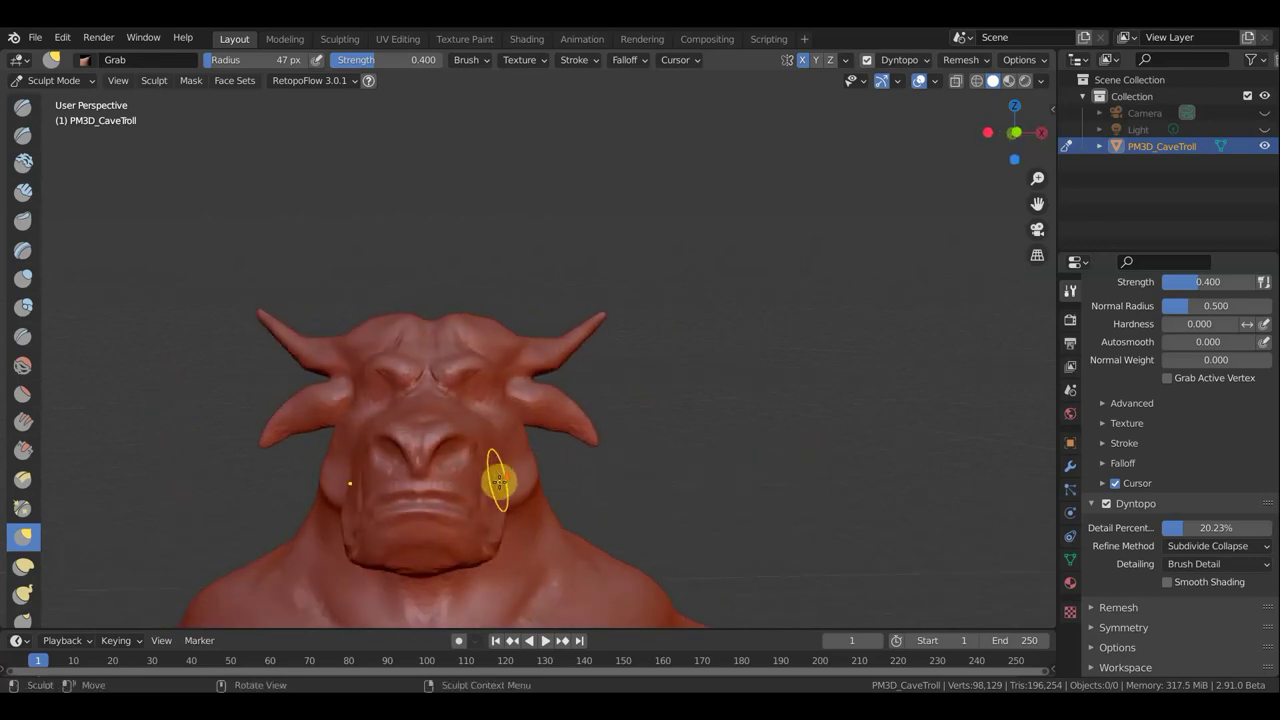
Step: Push the right cheek up and out, and reshape the area behind the jaw
scroll(499, 483, "down", 2)
left_click_drag(510, 430, 495, 406)
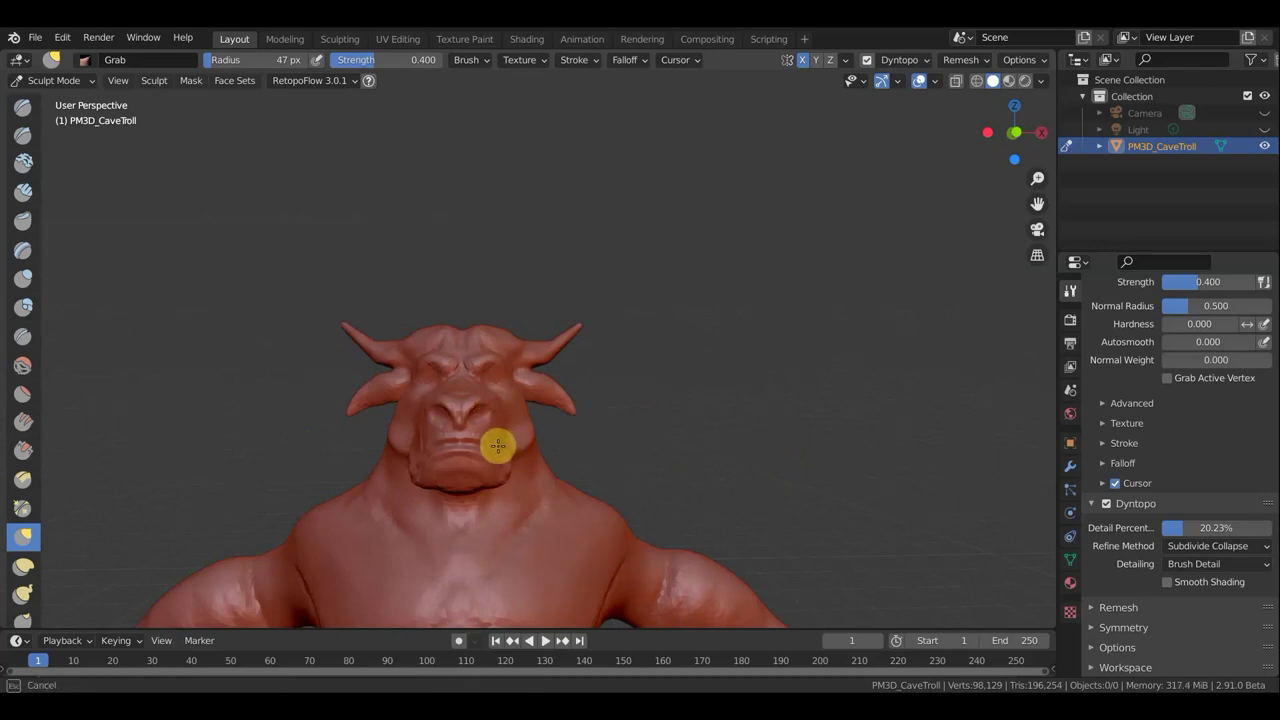
mouse_move(501, 433)
left_mouse_down()
mouse_move(535, 421)
mouse_move(543, 466)
left_mouse_up()
mouse_move(680, 414)
middle_mouse_down()
mouse_move(403, 413)
mouse_move(514, 443)
mouse_move(544, 436)
middle_mouse_up()
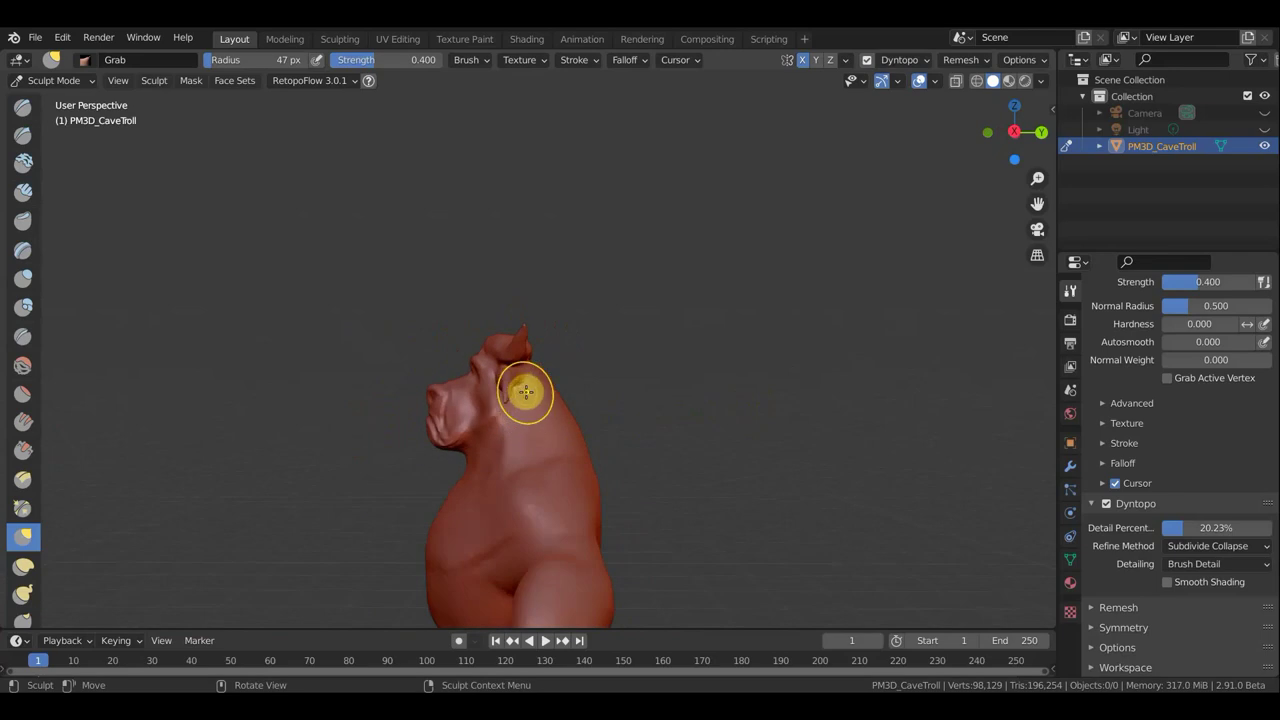
scroll(525, 392, "up", 3)
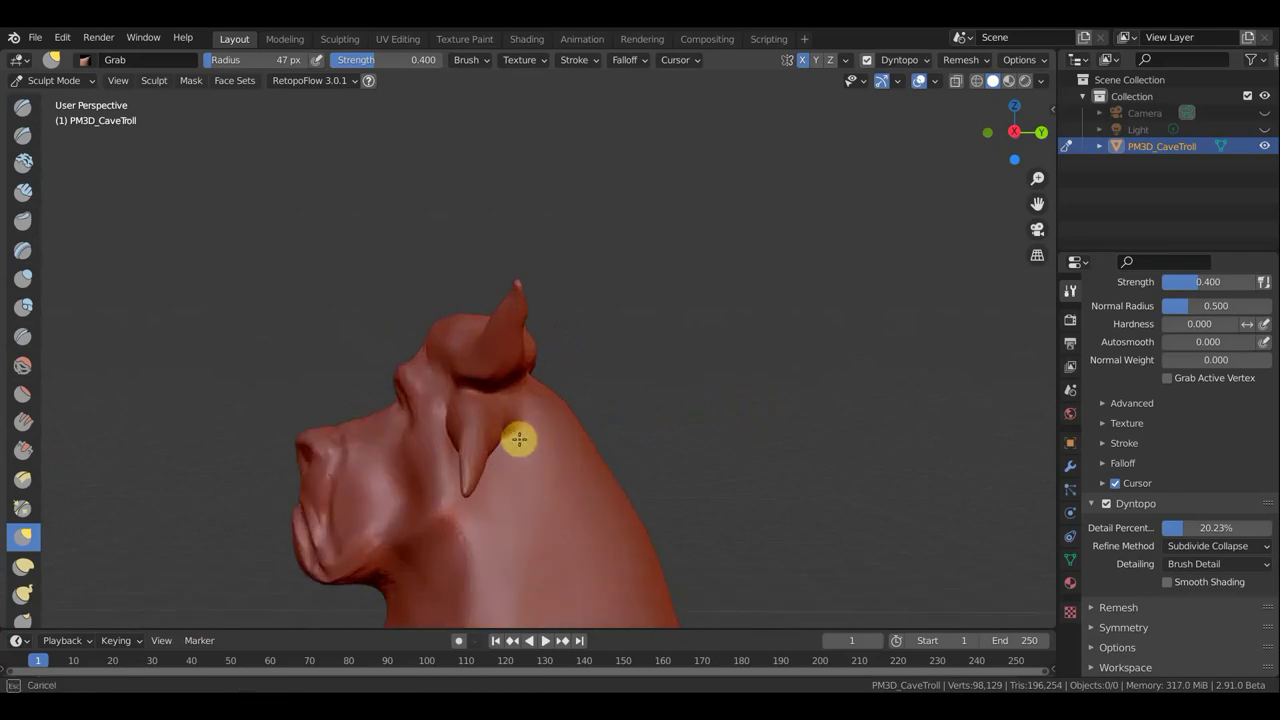
mouse_move(487, 452)
left_mouse_down()
mouse_move(501, 458)
mouse_move(534, 357)
mouse_move(514, 331)
mouse_move(545, 340)
left_mouse_up()
mouse_move(545, 340)
middle_mouse_down()
mouse_move(726, 397)
mouse_move(791, 375)
middle_mouse_up()
Step: Reshape the troll's chest from front orthographic view, then select the Clay Strips brush
scroll(800, 380, "down", 2)
scroll(760, 395, "down", 2)
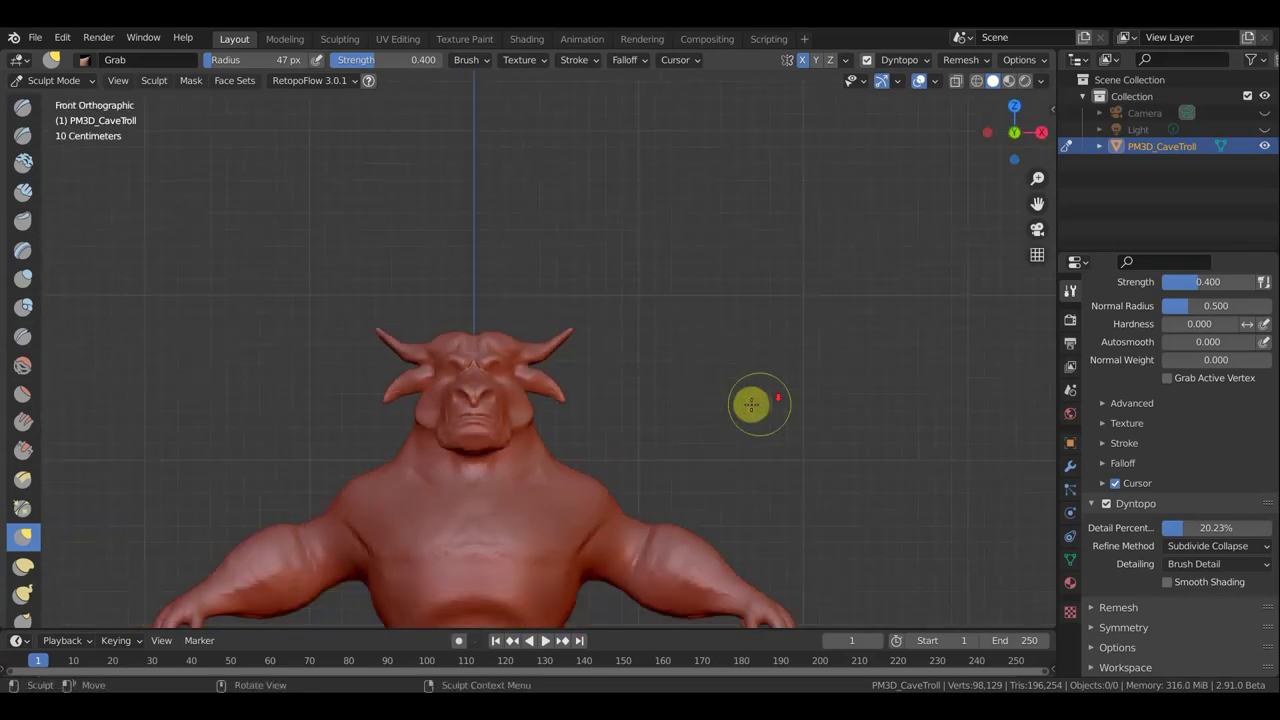
scroll(720, 410, "down", 2)
key("KP_1")
middle_click_drag(700, 235, 723, 217, "shift")
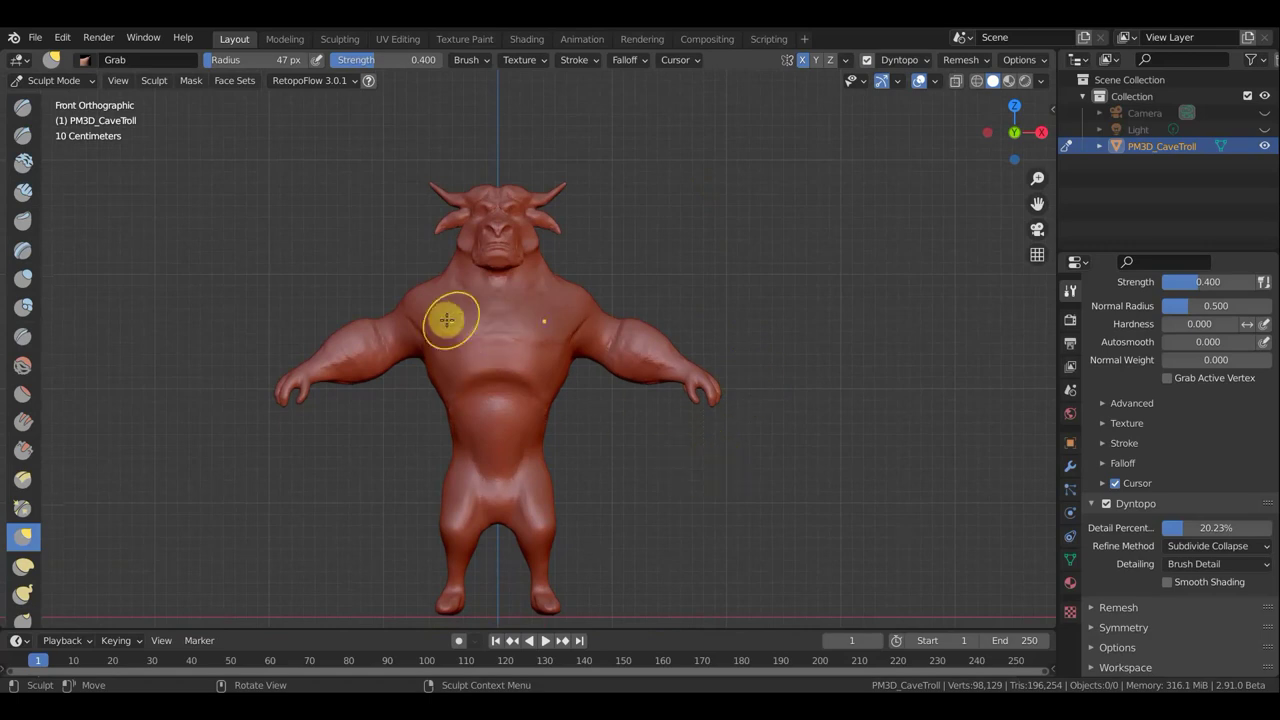
scroll(412, 315, "up", 5)
scroll(408, 315, "down", 5)
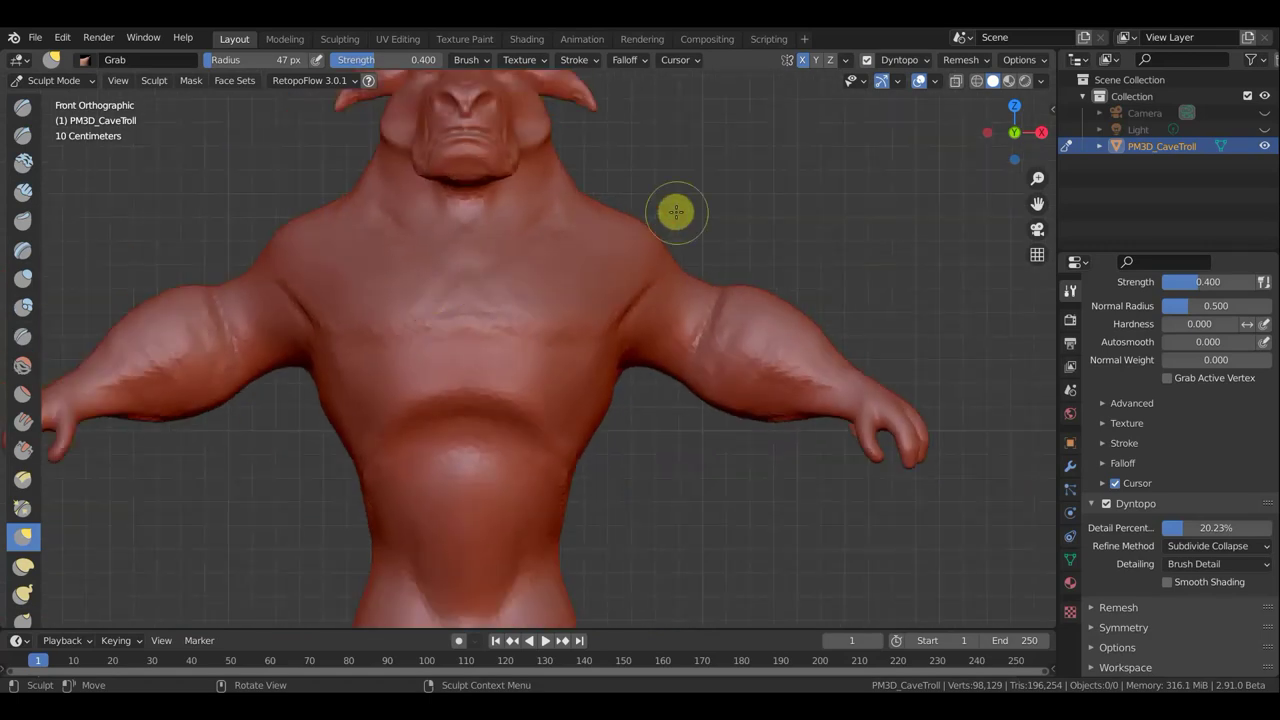
middle_click_drag(746, 289, 710, 456, "shift")
left_click_drag(506, 531, 429, 467)
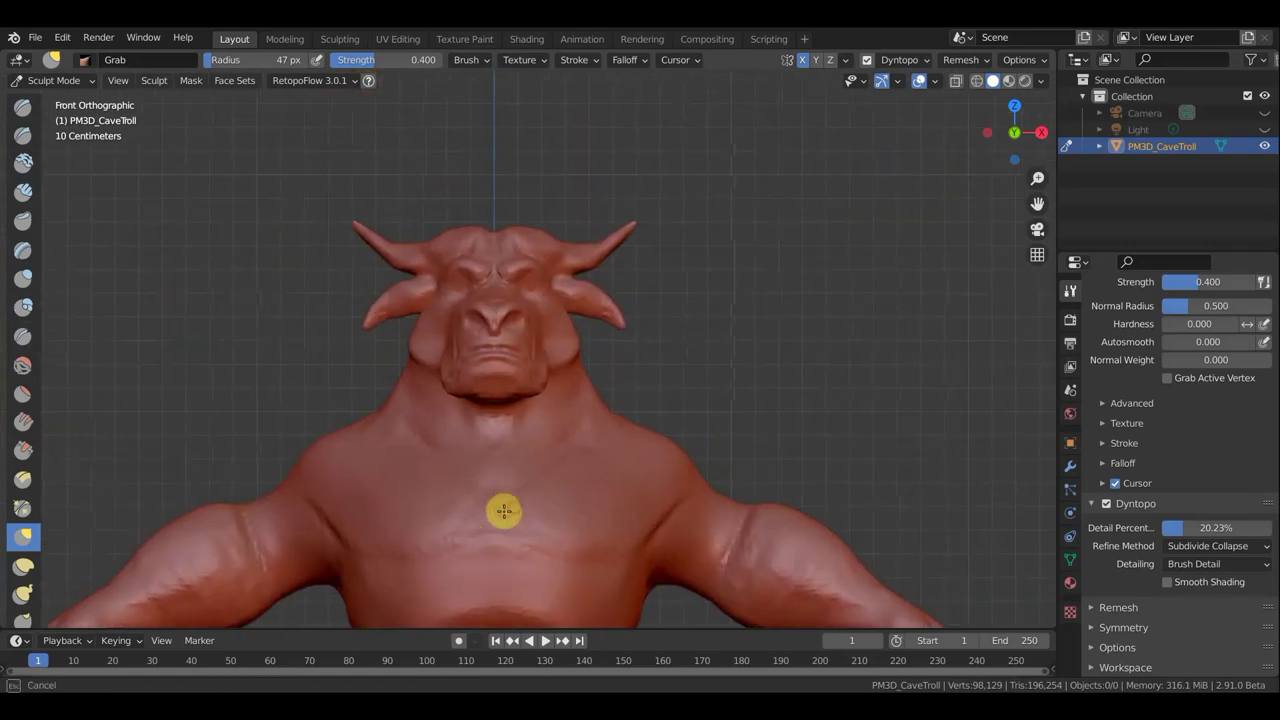
scroll(435, 310, "up", 2)
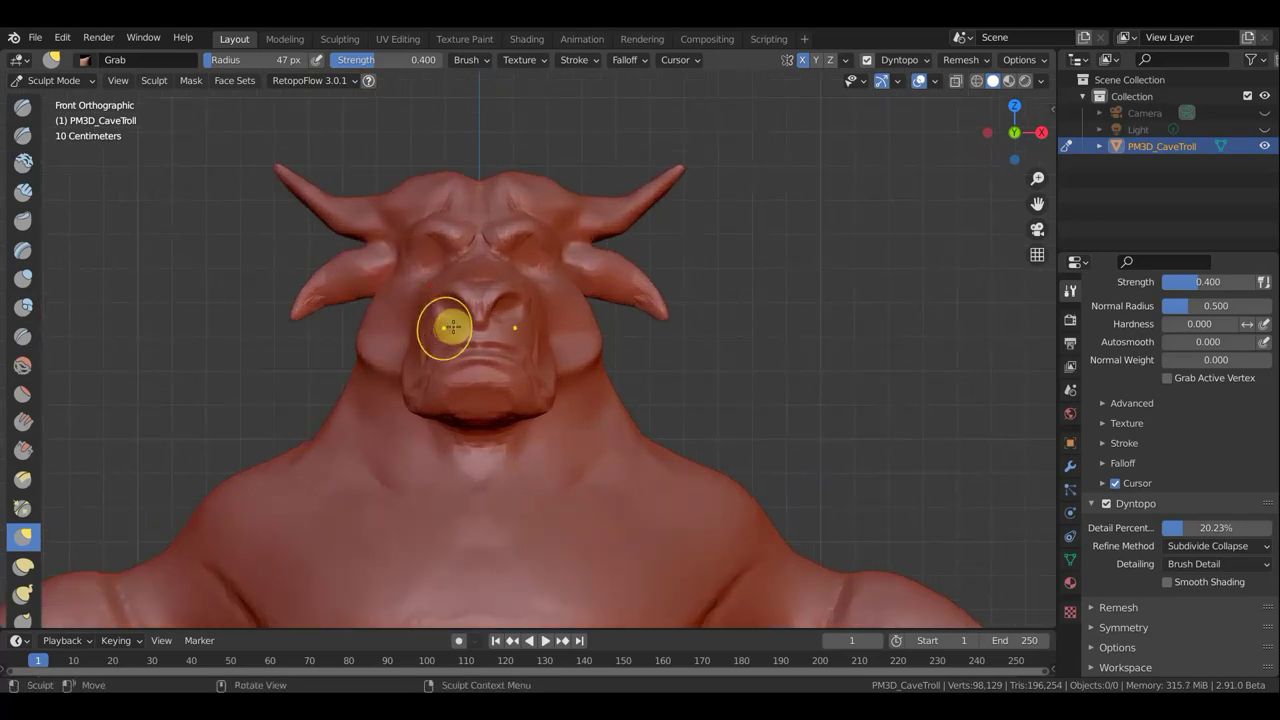
middle_click_drag(418, 372, 60, 250)
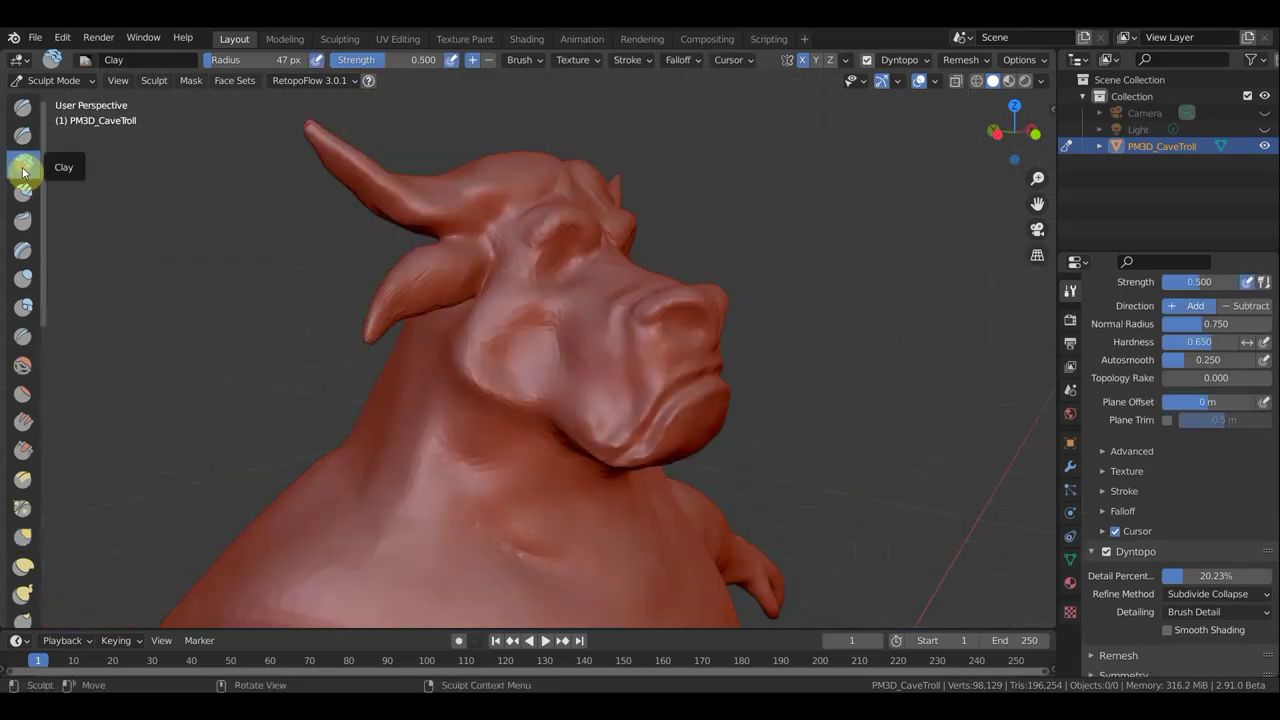
left_click(23, 191)
Step: Set the Clay Strips radius to 26 px and add a fold line beside the mouth
left_click_drag(592, 458, 590, 505)
key("f")
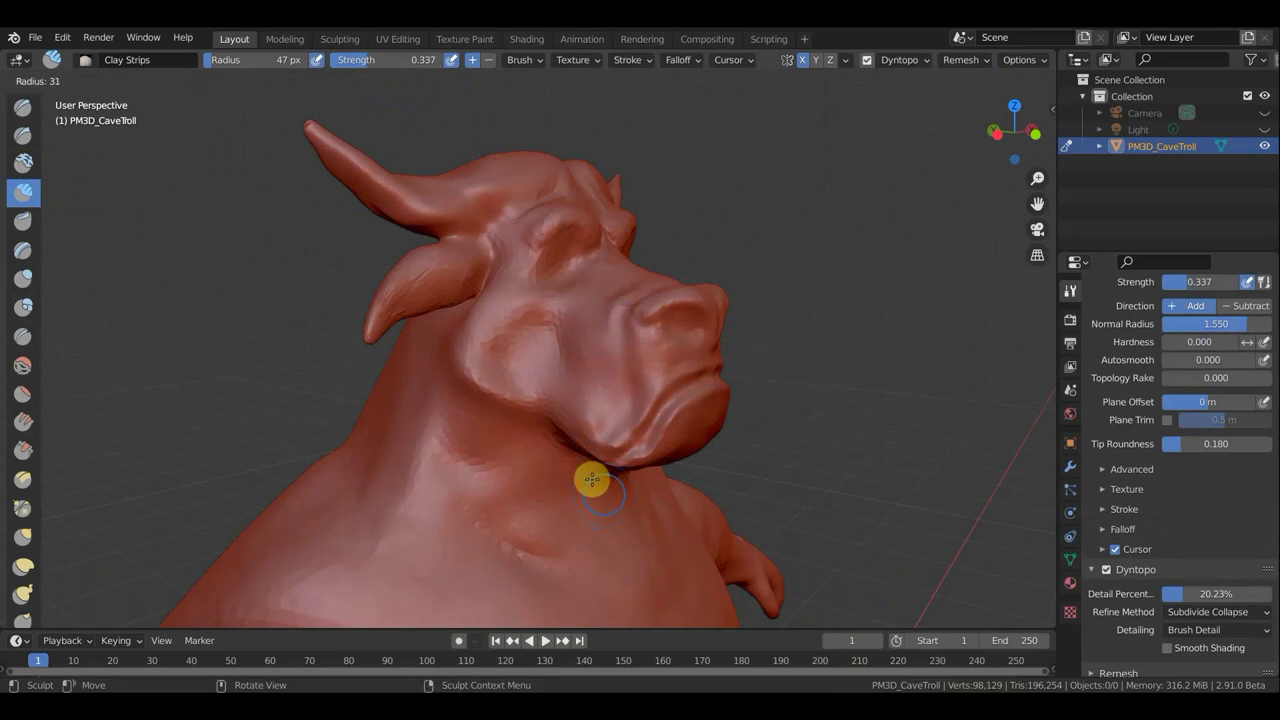
left_click(590, 476)
left_click_drag(614, 322, 622, 456)
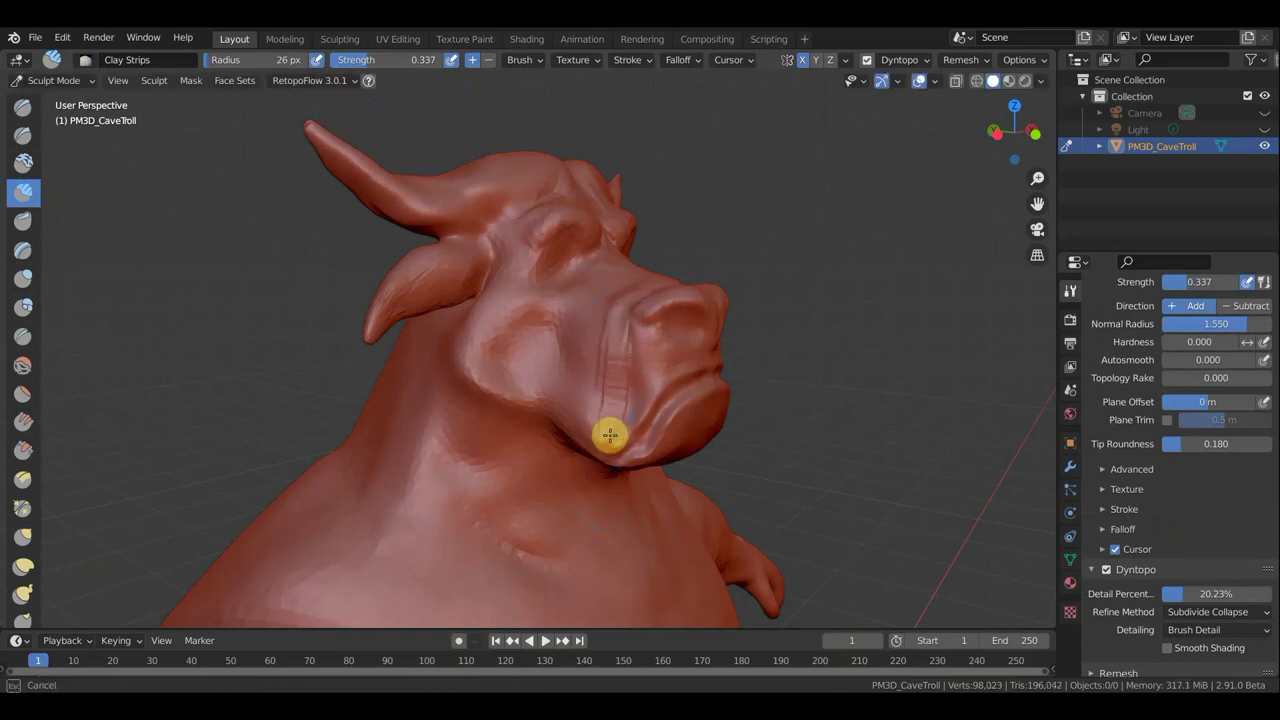
mouse_move(612, 402)
left_mouse_down()
mouse_move(614, 364)
mouse_move(603, 420)
left_mouse_up()
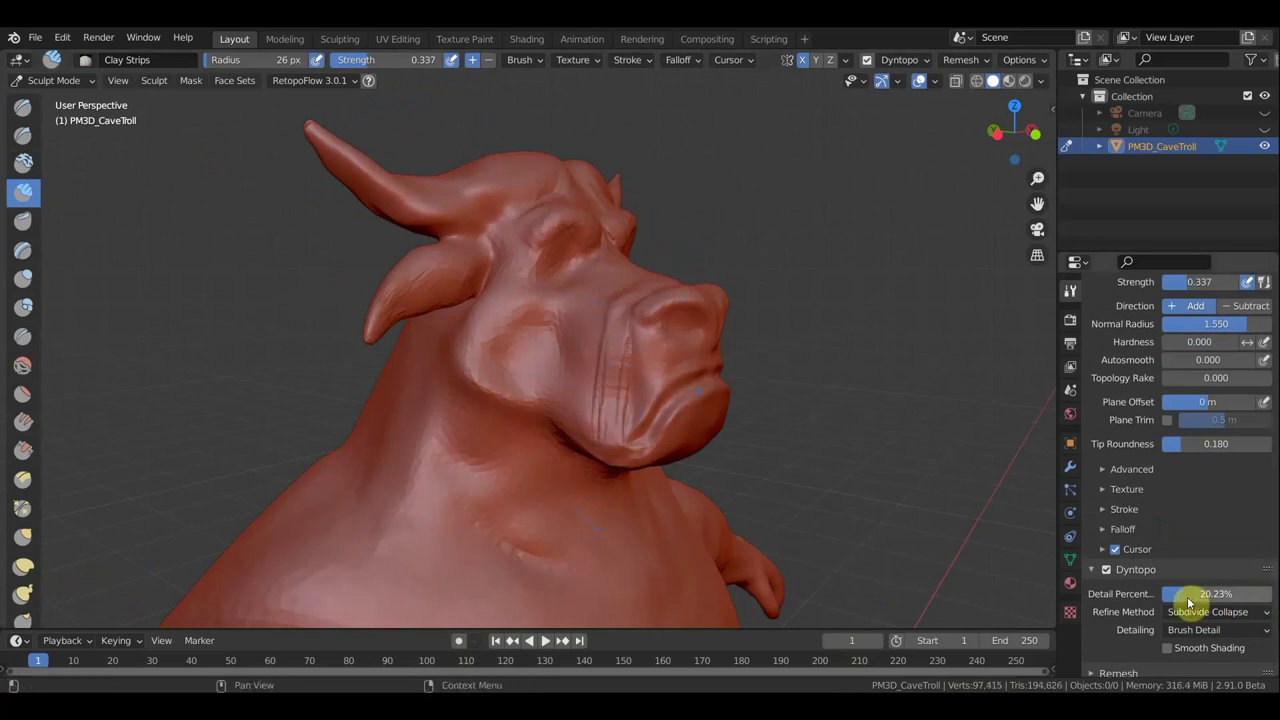
Step: Add clay-strip wrinkles down and up the cheek and over the snout
scroll(596, 343, "down", 2)
left_click_drag(586, 326, 580, 353)
left_click_drag(575, 401, 605, 360)
scroll(609, 357, "up", 2)
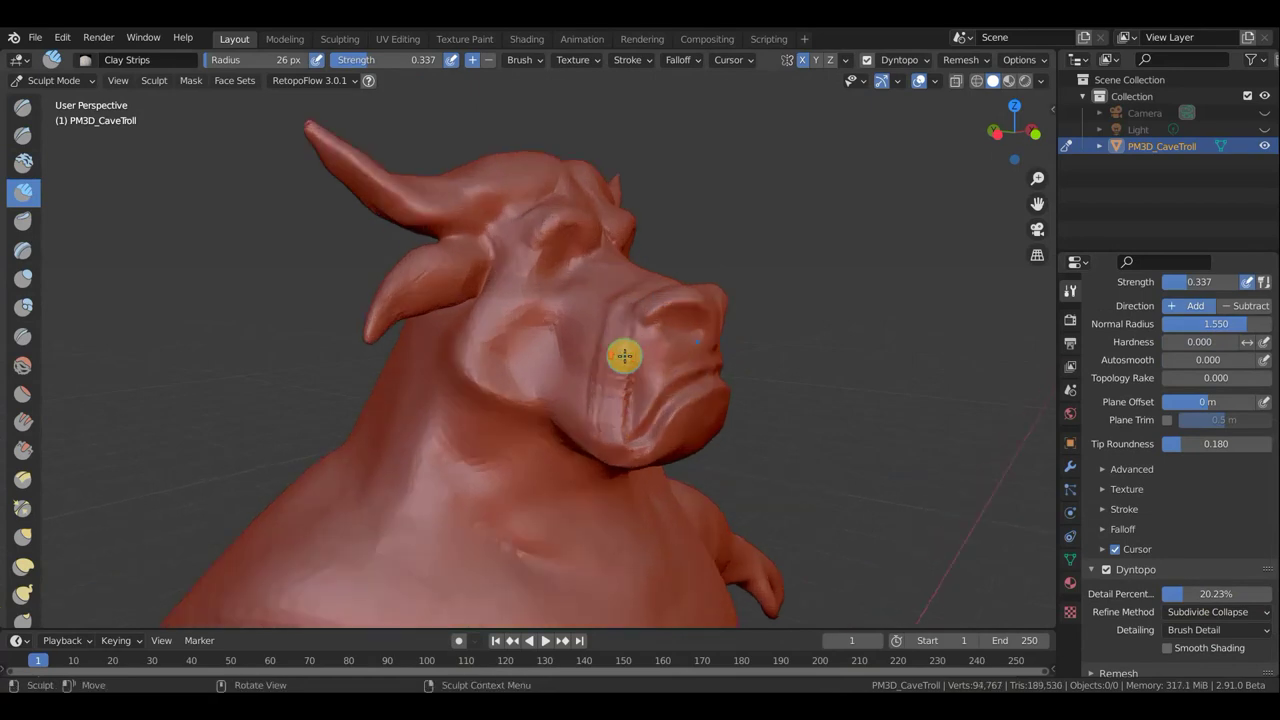
mouse_move(700, 368)
left_mouse_down()
mouse_move(726, 367)
mouse_move(665, 381)
mouse_move(726, 354)
mouse_move(663, 343)
left_mouse_up()
Step: Add clay folds on the troll's chin
mouse_move(663, 343)
middle_mouse_down()
mouse_move(766, 406)
mouse_move(609, 389)
middle_mouse_up()
mouse_move(560, 414)
left_mouse_down()
mouse_move(540, 420)
mouse_move(592, 394)
mouse_move(560, 399)
mouse_move(529, 374)
left_mouse_up()
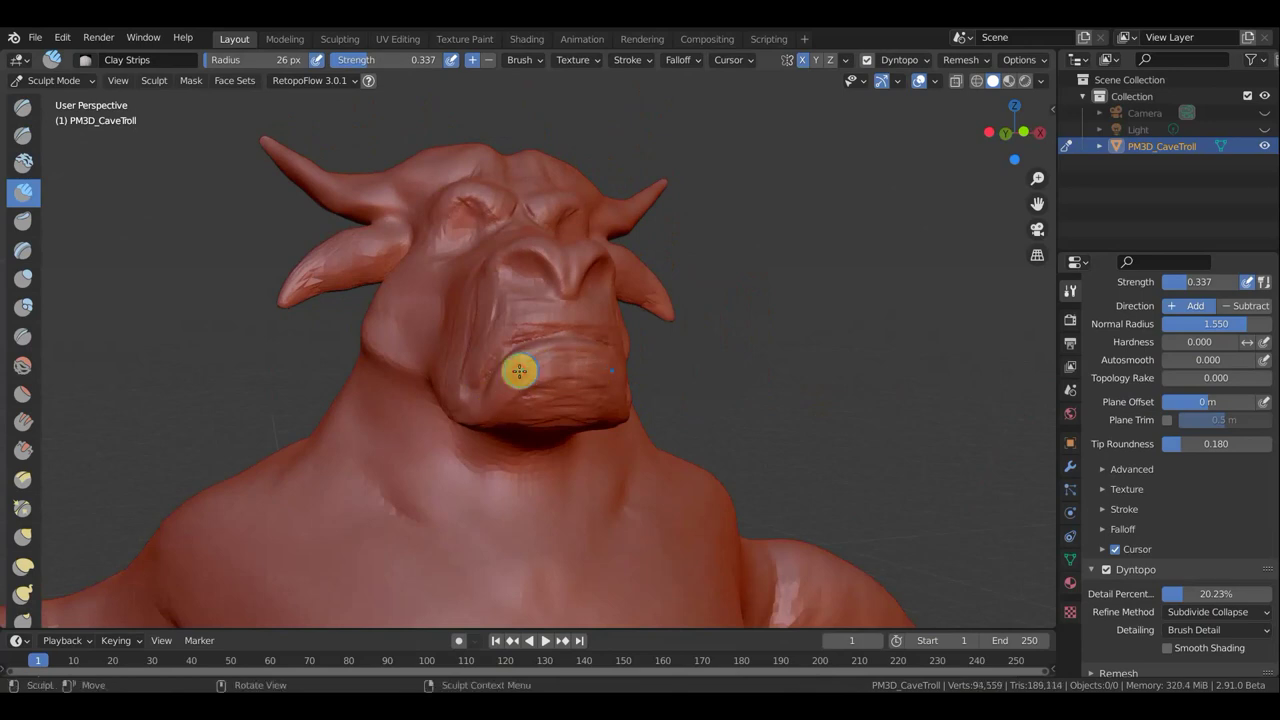
mouse_move(719, 378)
middle_mouse_down()
mouse_move(806, 386)
mouse_move(814, 371)
mouse_move(703, 391)
middle_mouse_up()
mouse_move(693, 371)
left_mouse_down()
mouse_move(660, 400)
mouse_move(689, 403)
mouse_move(720, 366)
mouse_move(687, 386)
mouse_move(678, 375)
left_mouse_up()
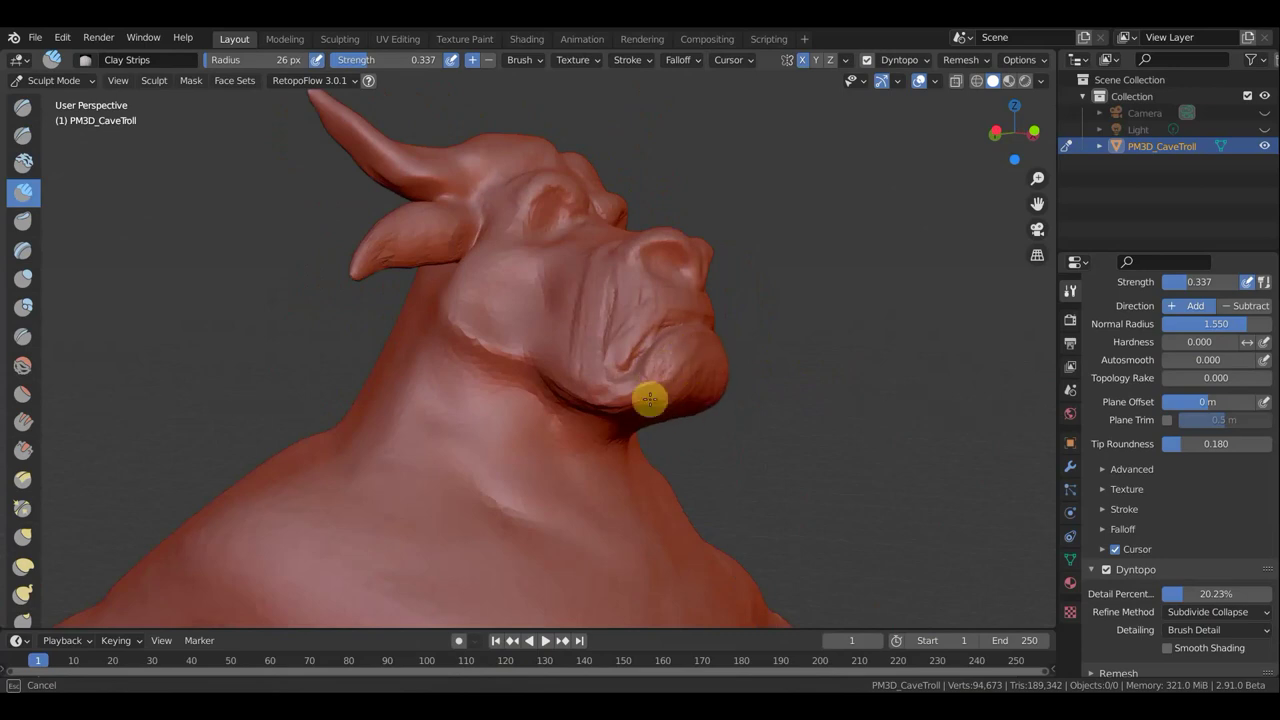
Step: Build up the lower lip and add folds along the lip and jaw
mouse_move(758, 388)
middle_mouse_down()
mouse_move(871, 431)
mouse_move(831, 383)
mouse_move(625, 443)
mouse_move(361, 415)
middle_mouse_up()
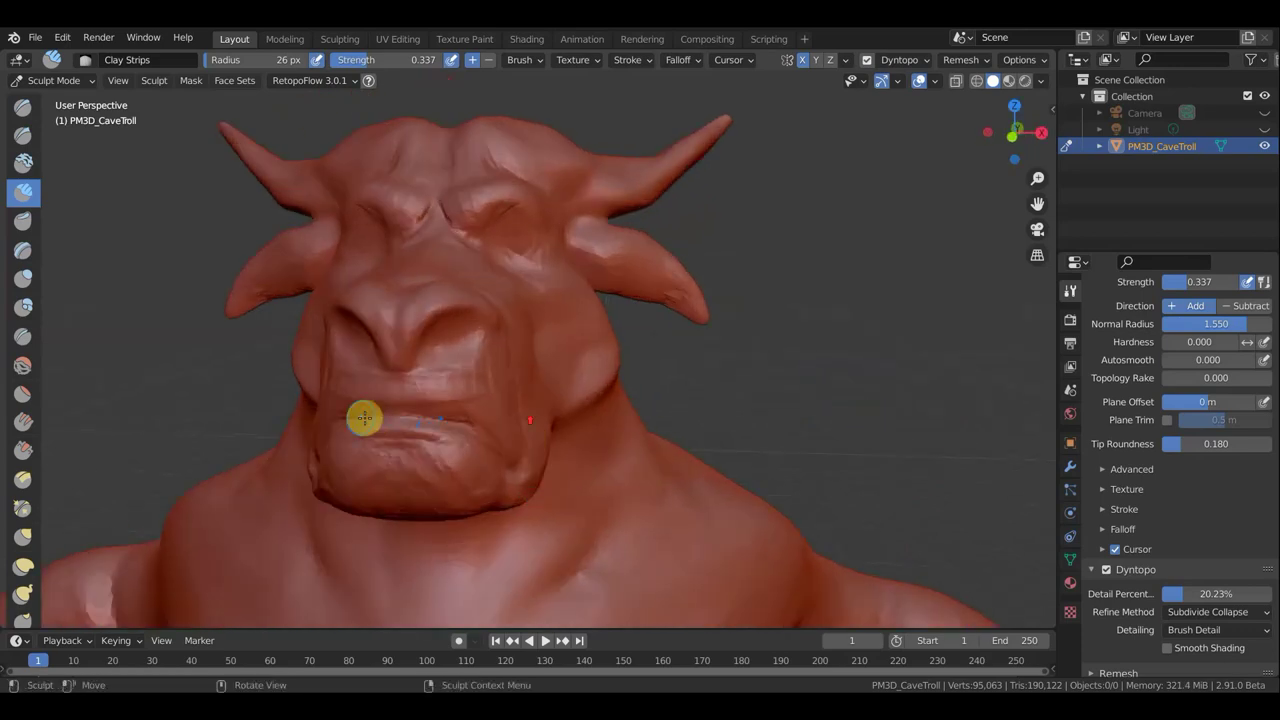
mouse_move(378, 429)
left_mouse_down()
mouse_move(480, 461)
mouse_move(516, 497)
mouse_move(509, 454)
left_mouse_up()
middle_click_drag(509, 454, 340, 428)
mouse_move(342, 450)
left_mouse_down()
mouse_move(369, 429)
mouse_move(349, 451)
mouse_move(314, 451)
mouse_move(346, 461)
mouse_move(366, 434)
left_mouse_up()
mouse_move(366, 434)
middle_mouse_down()
mouse_move(529, 446)
mouse_move(474, 429)
mouse_move(489, 420)
middle_mouse_up()
Step: Add clay-strip folds around the troll's cheek
middle_click_drag(618, 372, 603, 409)
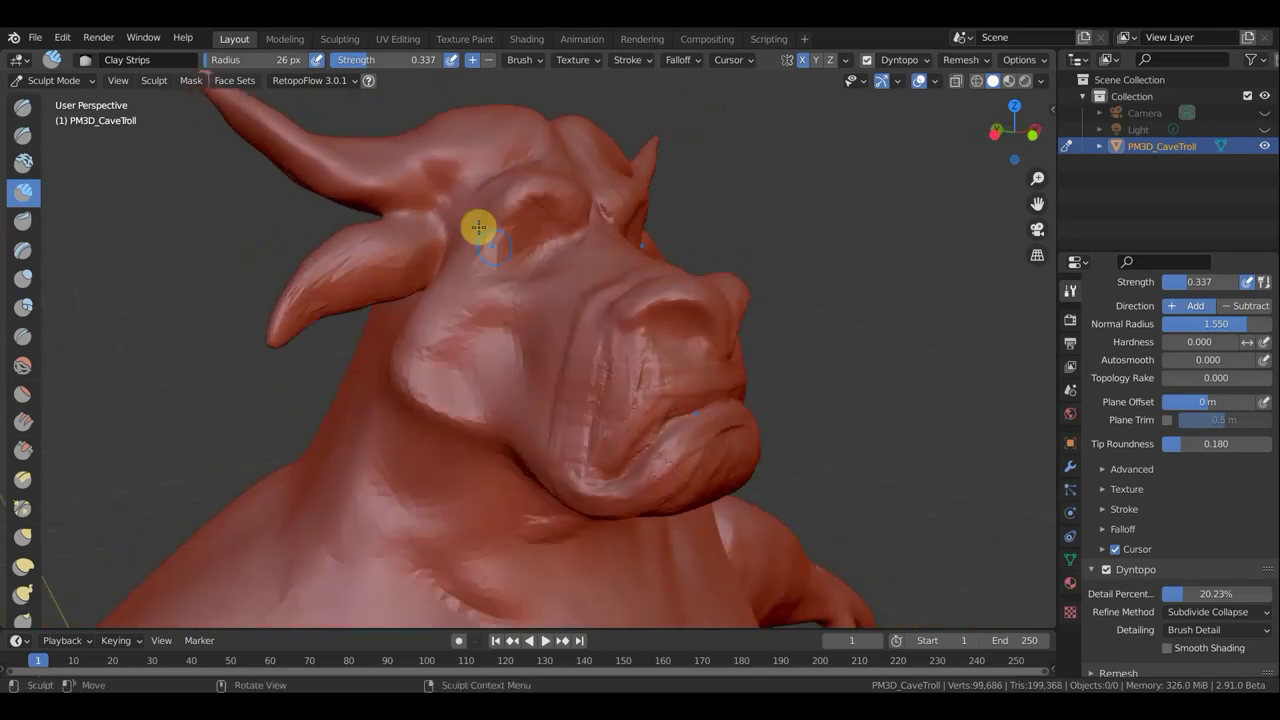
middle_click_drag(483, 263, 495, 330)
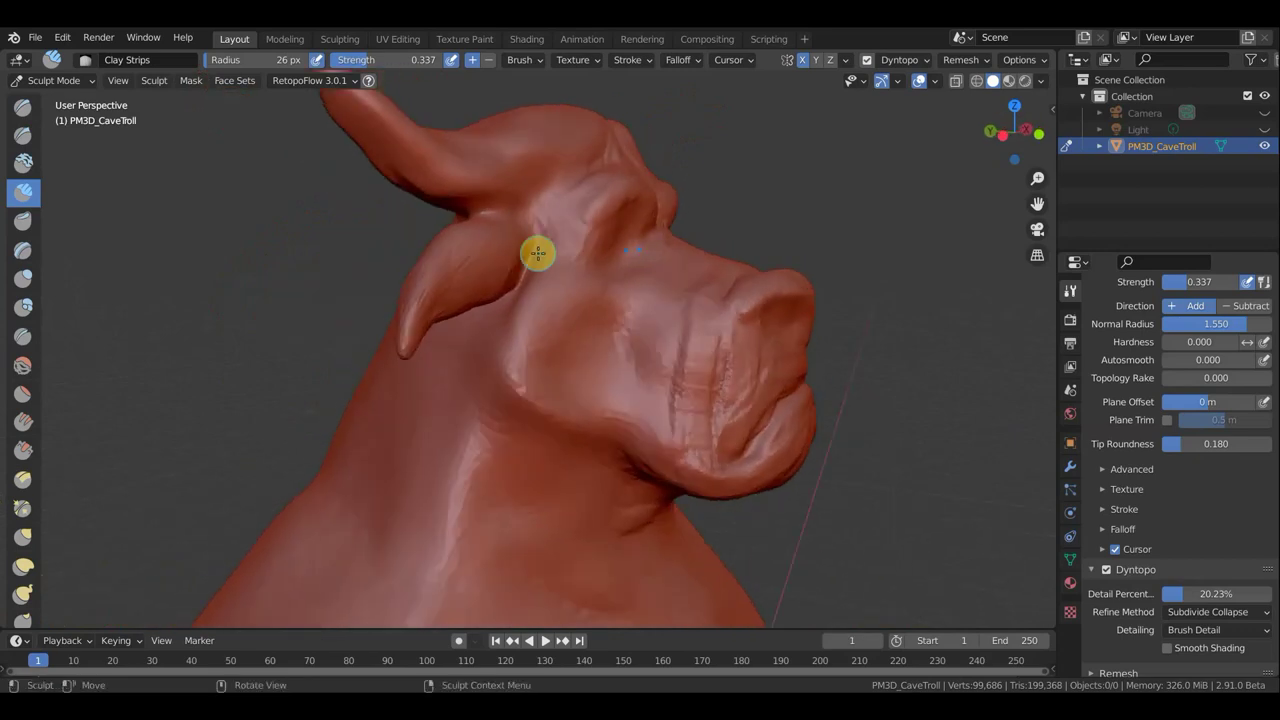
left_click_drag(495, 330, 526, 398)
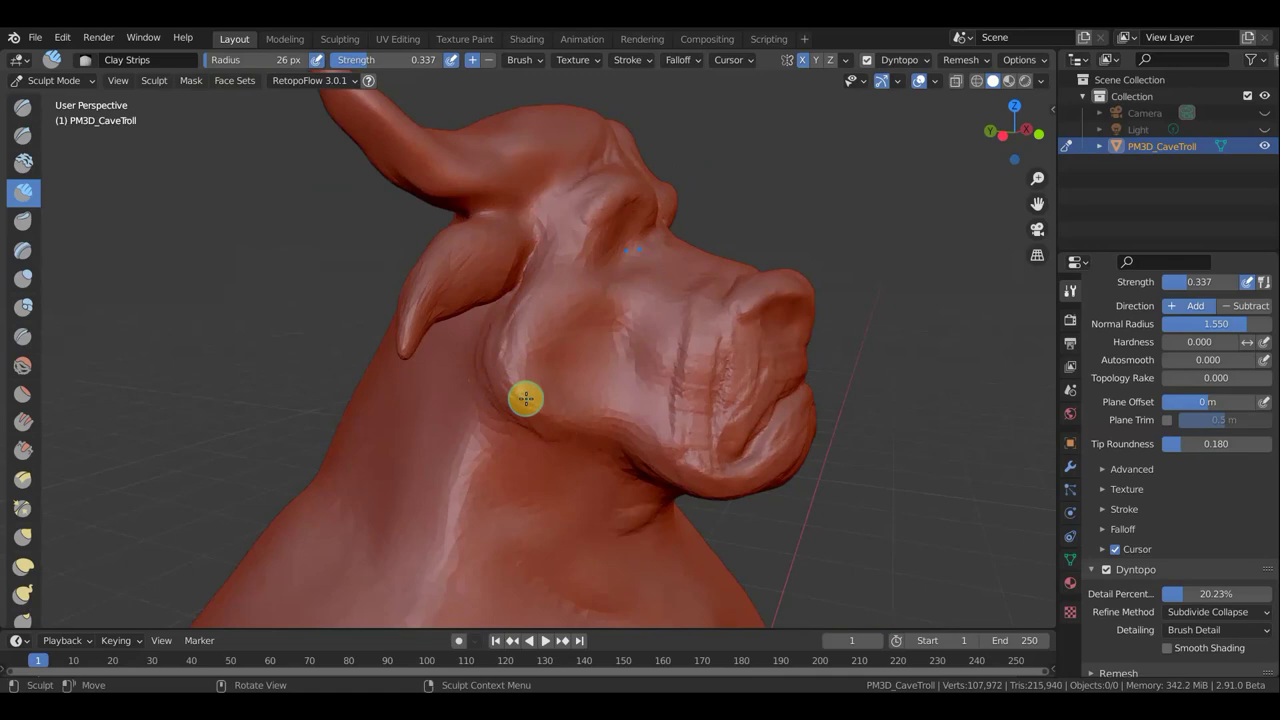
Step: Enlarge the Clay Strips radius to 48 px and lay broad strips across the face, snout and cheek
key("f")
left_click(546, 413)
mouse_move(543, 306)
left_mouse_down()
mouse_move(576, 418)
mouse_move(543, 423)
mouse_move(543, 309)
mouse_move(543, 380)
mouse_move(557, 353)
mouse_move(574, 406)
mouse_move(569, 351)
mouse_move(593, 410)
mouse_move(531, 351)
mouse_move(569, 366)
mouse_move(531, 306)
mouse_move(533, 283)
mouse_move(506, 354)
mouse_move(569, 409)
mouse_move(546, 323)
mouse_move(574, 399)
mouse_move(569, 357)
mouse_move(614, 400)
mouse_move(668, 301)
left_mouse_up()
mouse_move(620, 357)
middle_mouse_down()
mouse_move(583, 391)
mouse_move(617, 400)
middle_mouse_up()
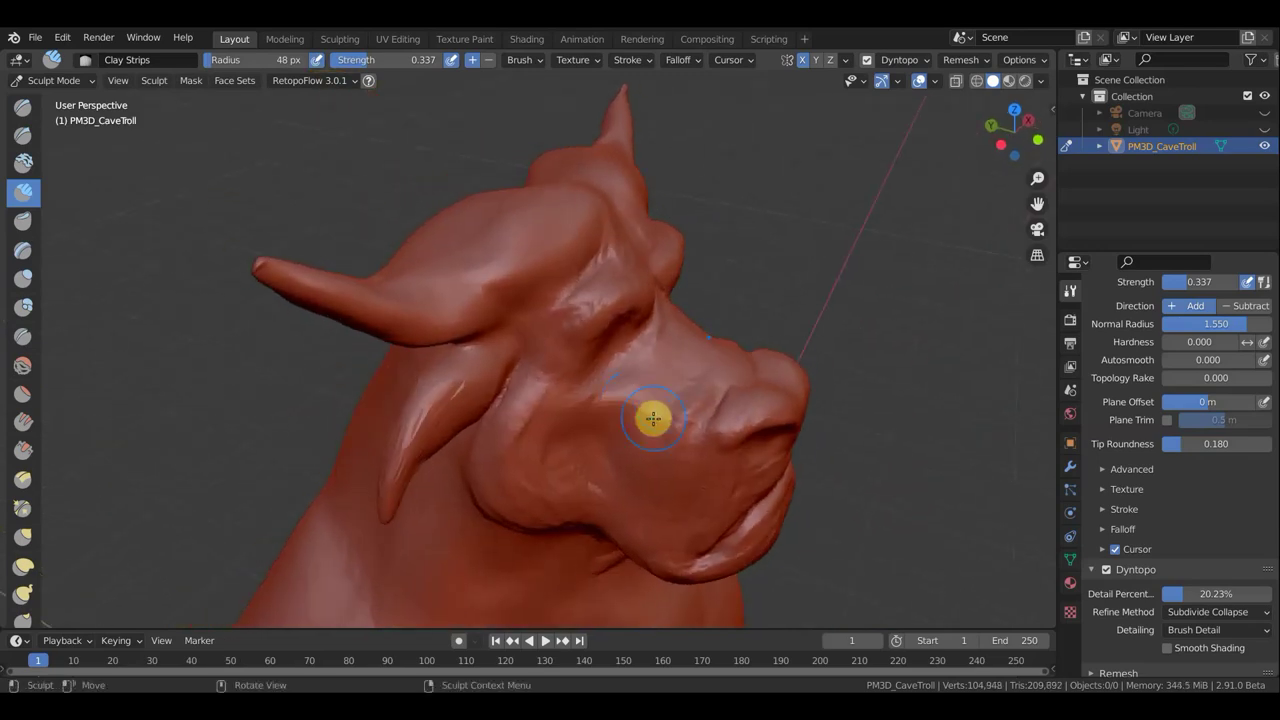
mouse_move(703, 377)
left_mouse_down()
mouse_move(674, 420)
mouse_move(647, 418)
left_mouse_up()
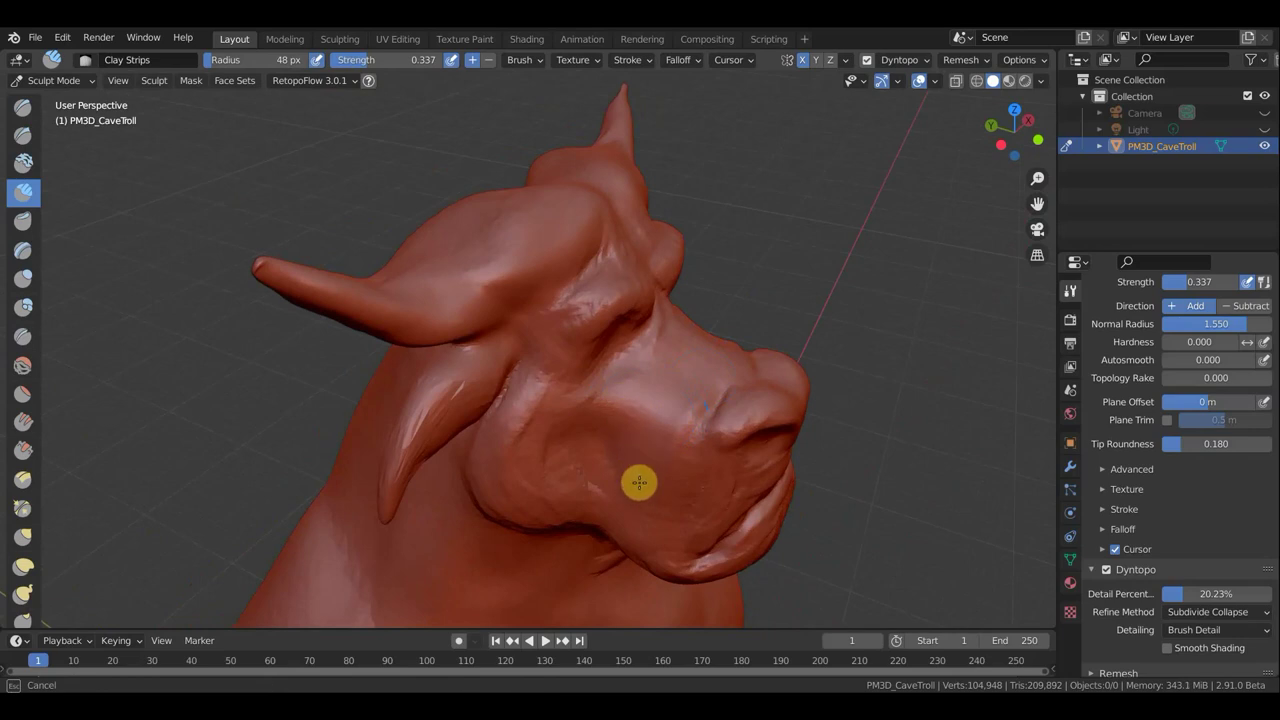
left_click_drag(688, 399, 634, 374)
Step: Add broad clay detail over the troll's brow
mouse_move(634, 374)
middle_mouse_down()
mouse_move(551, 286)
mouse_move(611, 314)
mouse_move(632, 291)
middle_mouse_up()
mouse_move(697, 249)
middle_mouse_down()
mouse_move(660, 237)
mouse_move(514, 278)
mouse_move(549, 260)
mouse_move(417, 189)
mouse_move(560, 257)
mouse_move(666, 223)
mouse_move(597, 222)
mouse_move(577, 204)
mouse_move(686, 171)
mouse_move(623, 400)
middle_mouse_up()
scroll(562, 257, "down", 4)
scroll(577, 204, "up", 1)
mouse_move(623, 400)
left_mouse_down()
mouse_move(563, 434)
mouse_move(569, 463)
left_mouse_up()
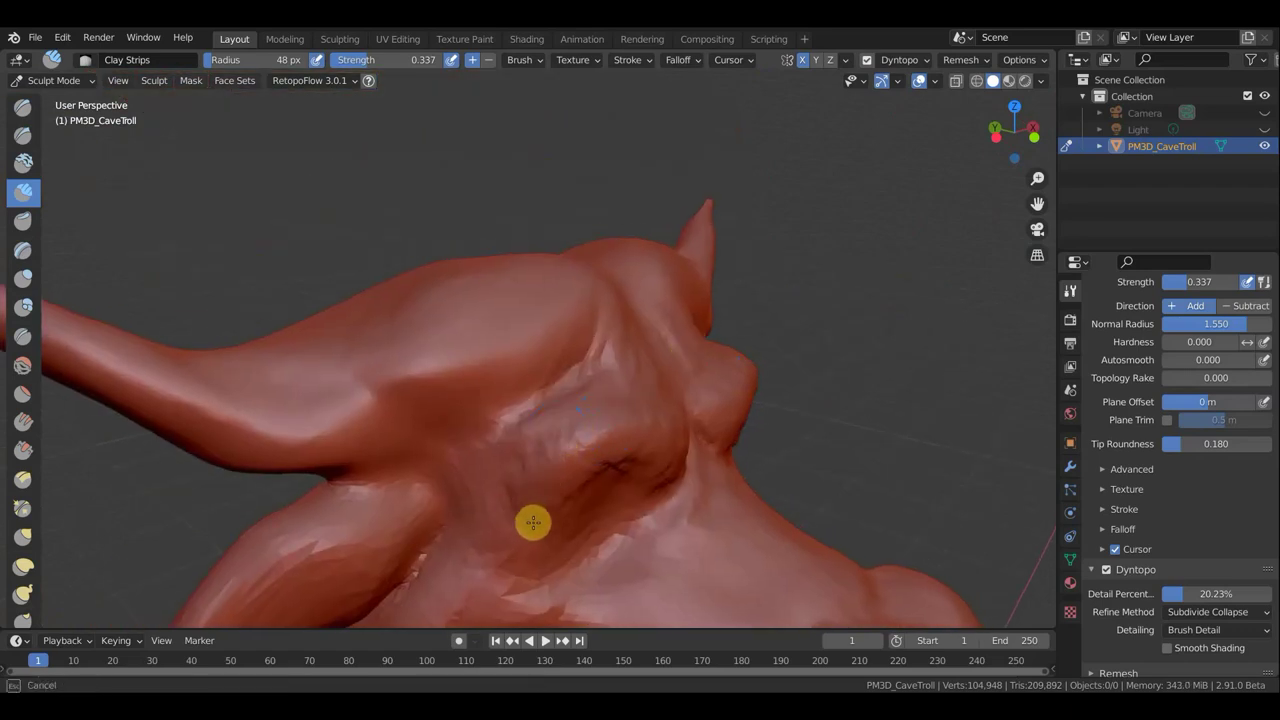
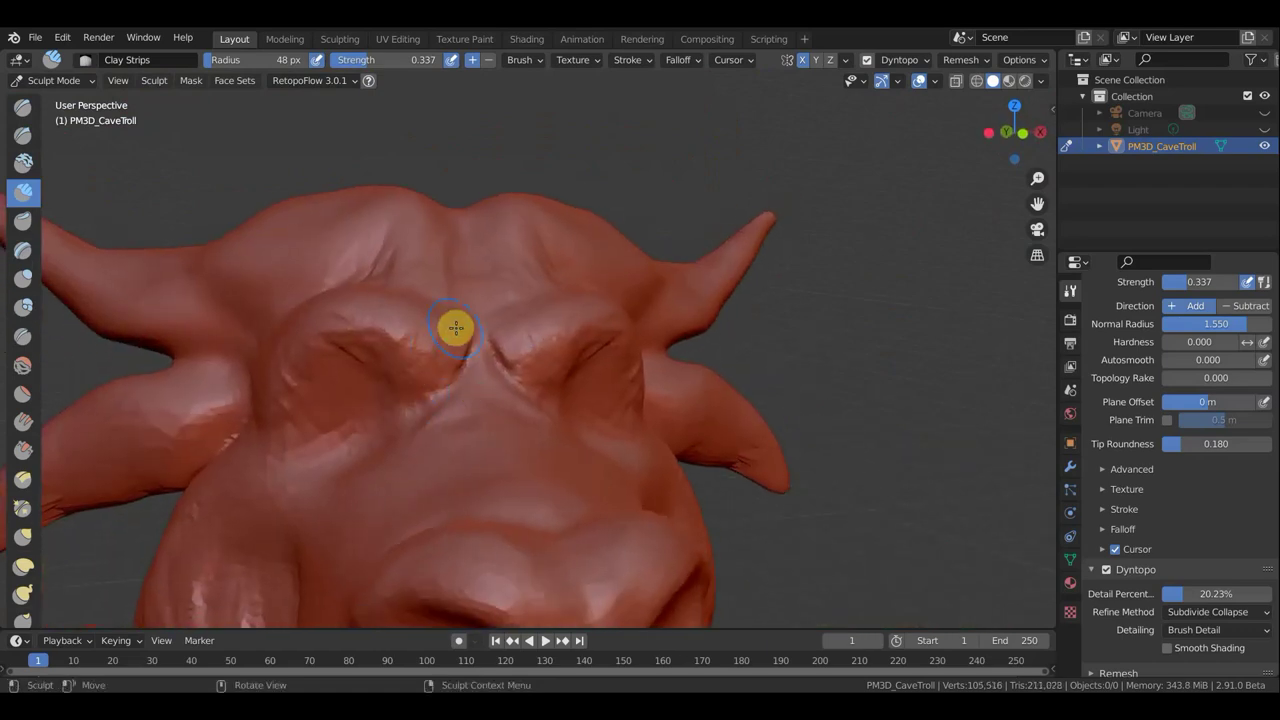
Step: Build up the brow ridge and cheek with Clay Strips strokes from the front and side
mouse_move(435, 258)
left_mouse_down()
mouse_move(357, 271)
mouse_move(409, 203)
mouse_move(340, 258)
mouse_move(389, 203)
mouse_move(337, 254)
mouse_move(409, 217)
mouse_move(451, 234)
left_mouse_up()
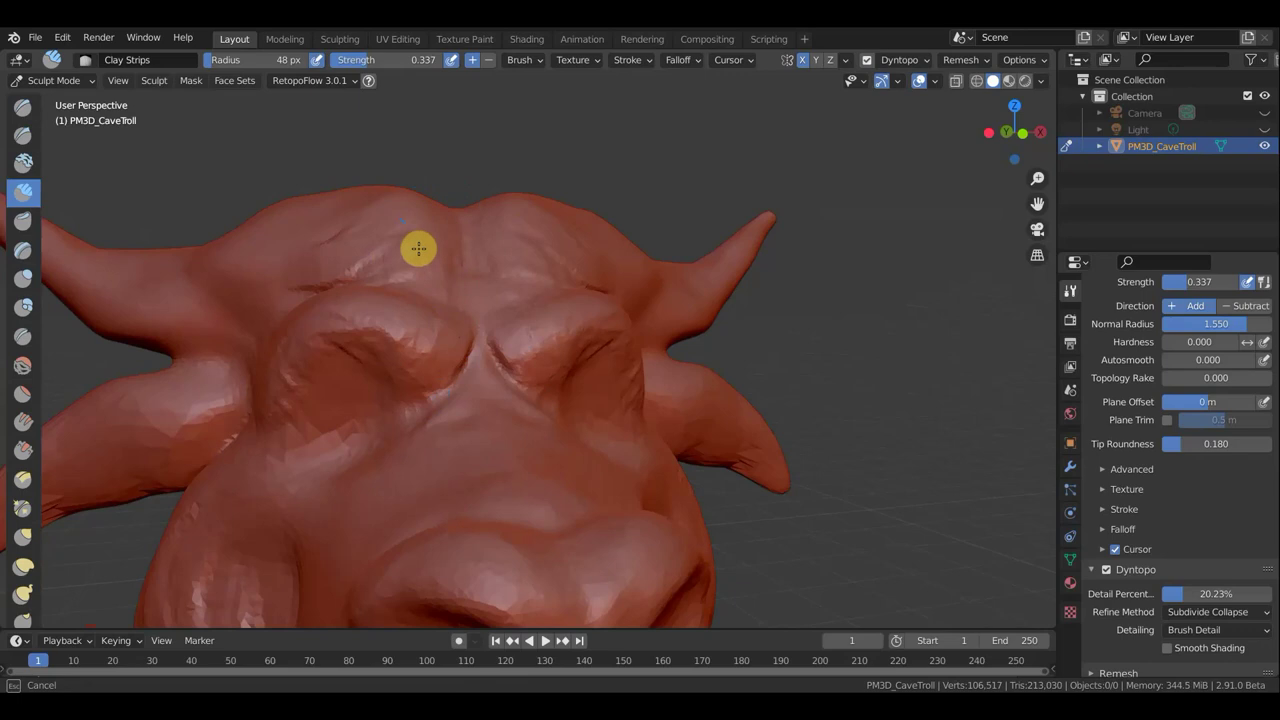
left_click_drag(379, 249, 429, 200)
mouse_move(429, 200)
middle_mouse_down()
mouse_move(417, 289)
mouse_move(517, 300)
mouse_move(598, 364)
middle_mouse_up()
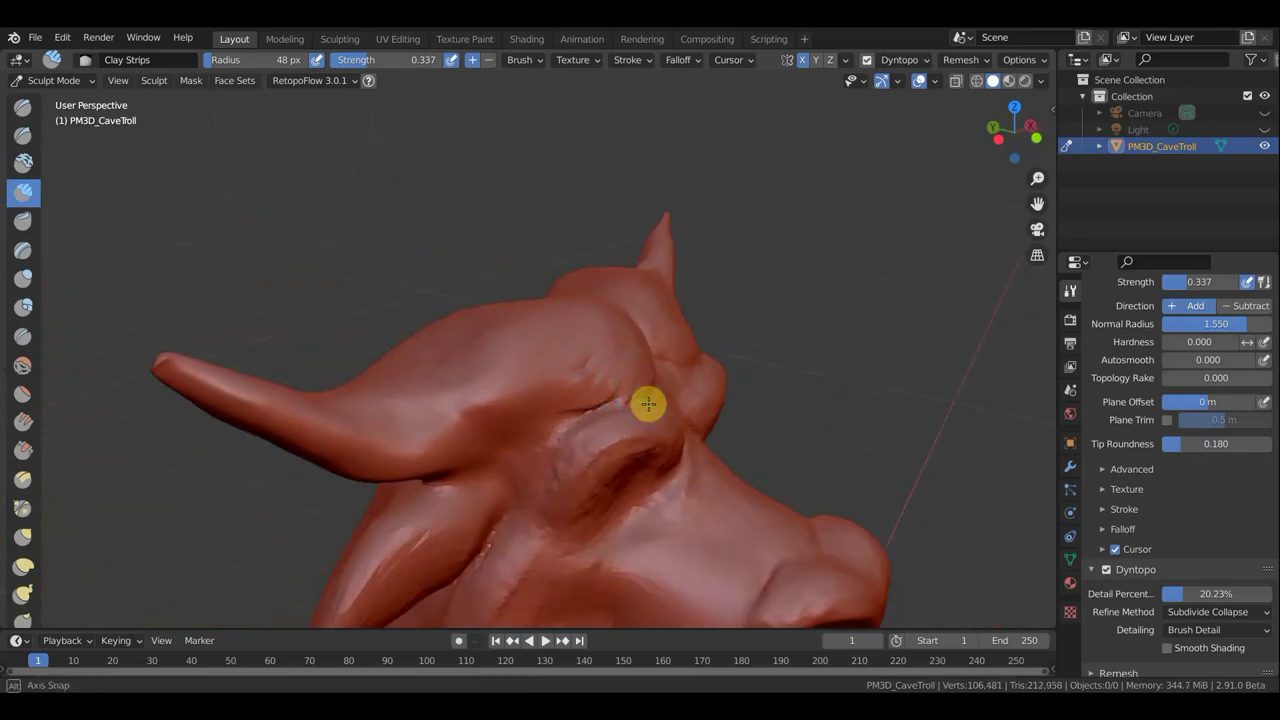
middle_click_drag(641, 401, 674, 371)
mouse_move(656, 334)
left_mouse_down()
mouse_move(646, 374)
mouse_move(520, 423)
mouse_move(609, 411)
mouse_move(531, 449)
mouse_move(629, 406)
mouse_move(522, 457)
mouse_move(631, 391)
mouse_move(526, 463)
mouse_move(569, 443)
left_mouse_up()
mouse_move(616, 375)
left_mouse_down()
mouse_move(514, 434)
mouse_move(658, 326)
mouse_move(546, 417)
mouse_move(622, 330)
mouse_move(503, 417)
mouse_move(537, 400)
mouse_move(449, 434)
mouse_move(518, 437)
mouse_move(439, 445)
mouse_move(571, 406)
left_mouse_up()
Step: Extend clay across the horn base and forehead toward the right horn, ending in front view
mouse_move(571, 406)
middle_mouse_down()
mouse_move(791, 354)
mouse_move(722, 312)
middle_mouse_up()
mouse_move(722, 312)
left_mouse_down()
mouse_move(666, 277)
mouse_move(717, 306)
mouse_move(703, 289)
mouse_move(727, 317)
mouse_move(666, 263)
mouse_move(780, 303)
mouse_move(674, 280)
mouse_move(726, 272)
mouse_move(720, 291)
mouse_move(691, 263)
mouse_move(731, 323)
mouse_move(668, 265)
mouse_move(703, 280)
mouse_move(651, 268)
left_mouse_up()
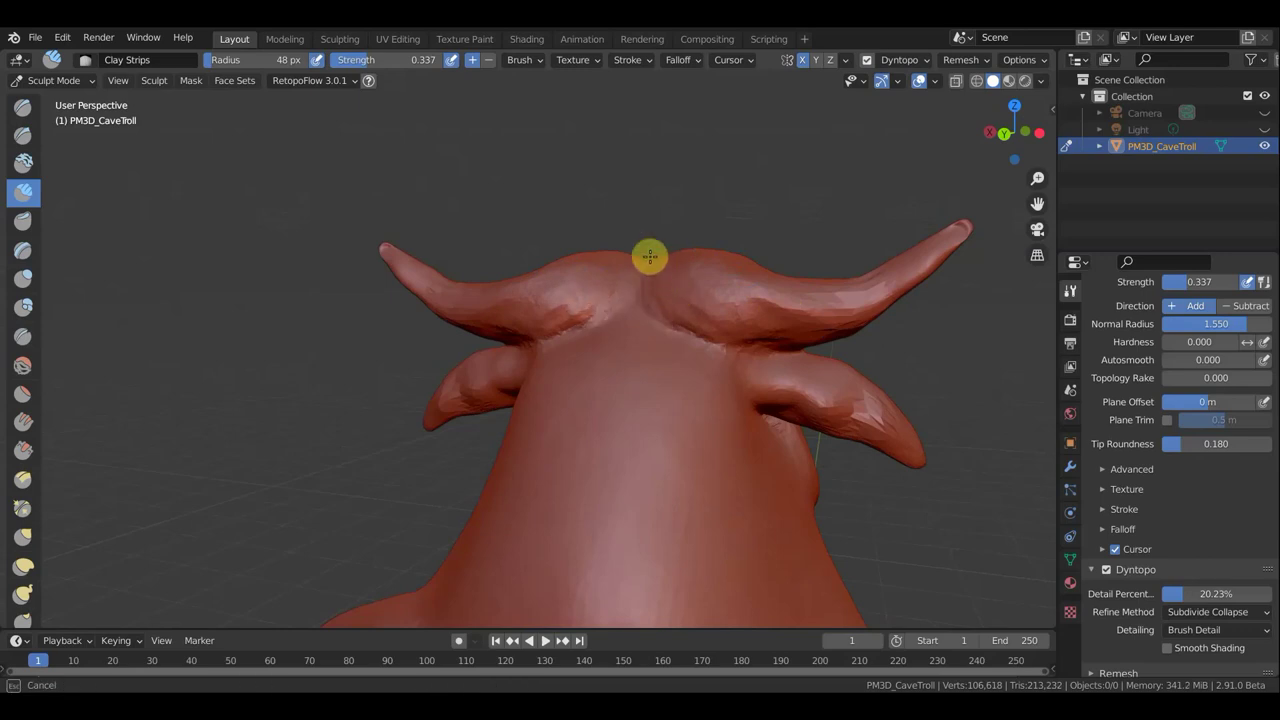
mouse_move(704, 307)
left_mouse_down()
mouse_move(817, 323)
mouse_move(726, 314)
mouse_move(851, 303)
mouse_move(806, 308)
left_mouse_up()
middle_click_drag(829, 323, 585, 306)
scroll(585, 306, "down", 2)
scroll(566, 283, "down", 2)
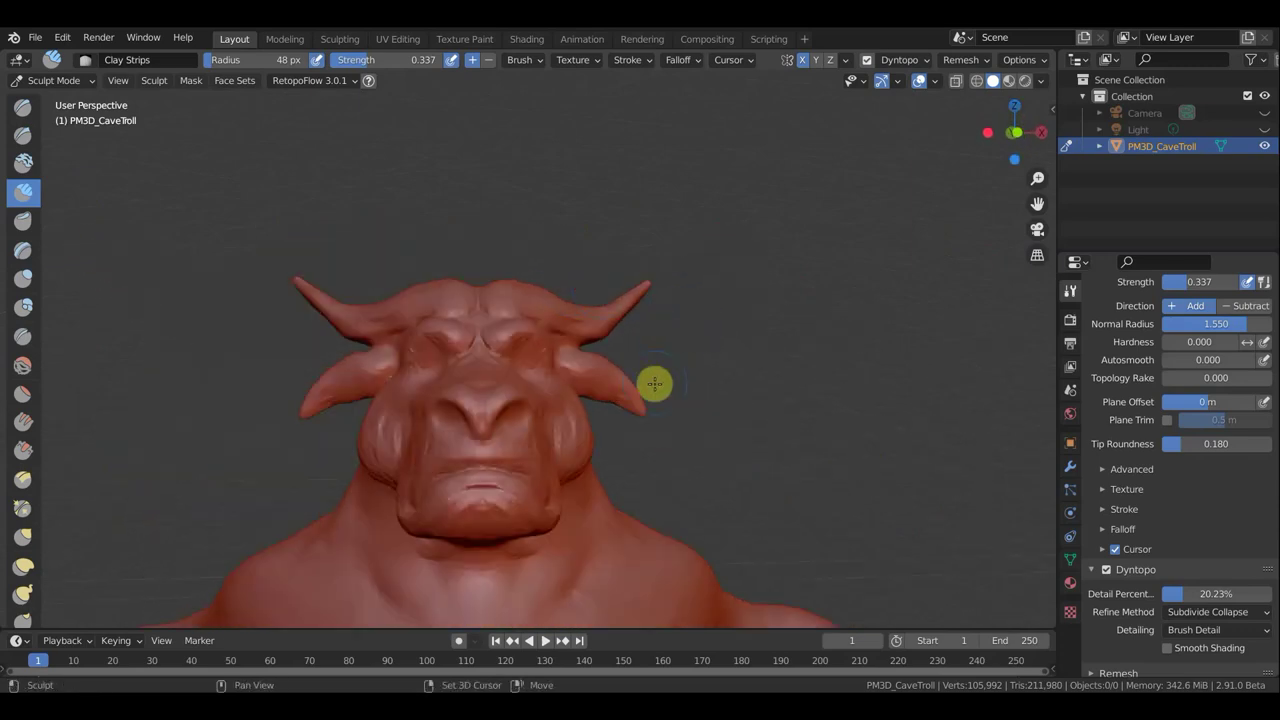
Step: Resculpt and smooth the troll's wrinkled neck from a three-quarter view
middle_click_drag(732, 259, 817, 166, "shift")
scroll(694, 283, "down", 1)
scroll(694, 323, "down", 1)
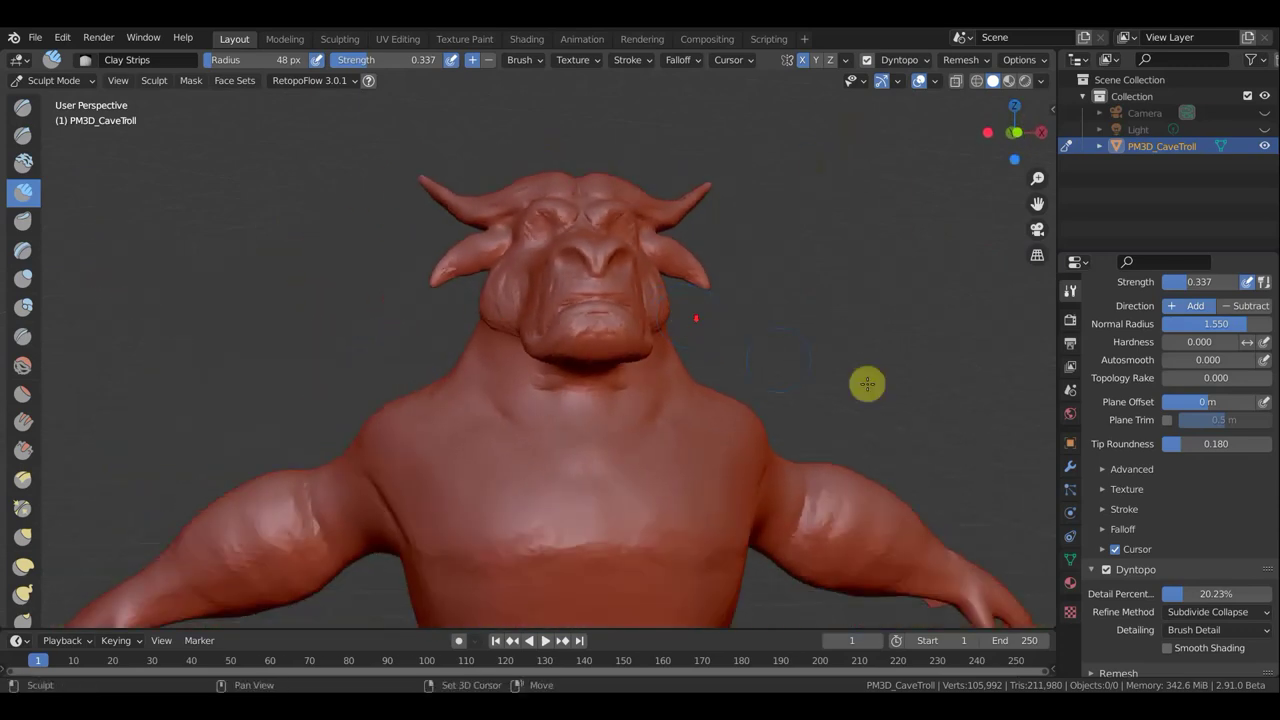
scroll(820, 278, "down", 2)
scroll(443, 339, "up", 3)
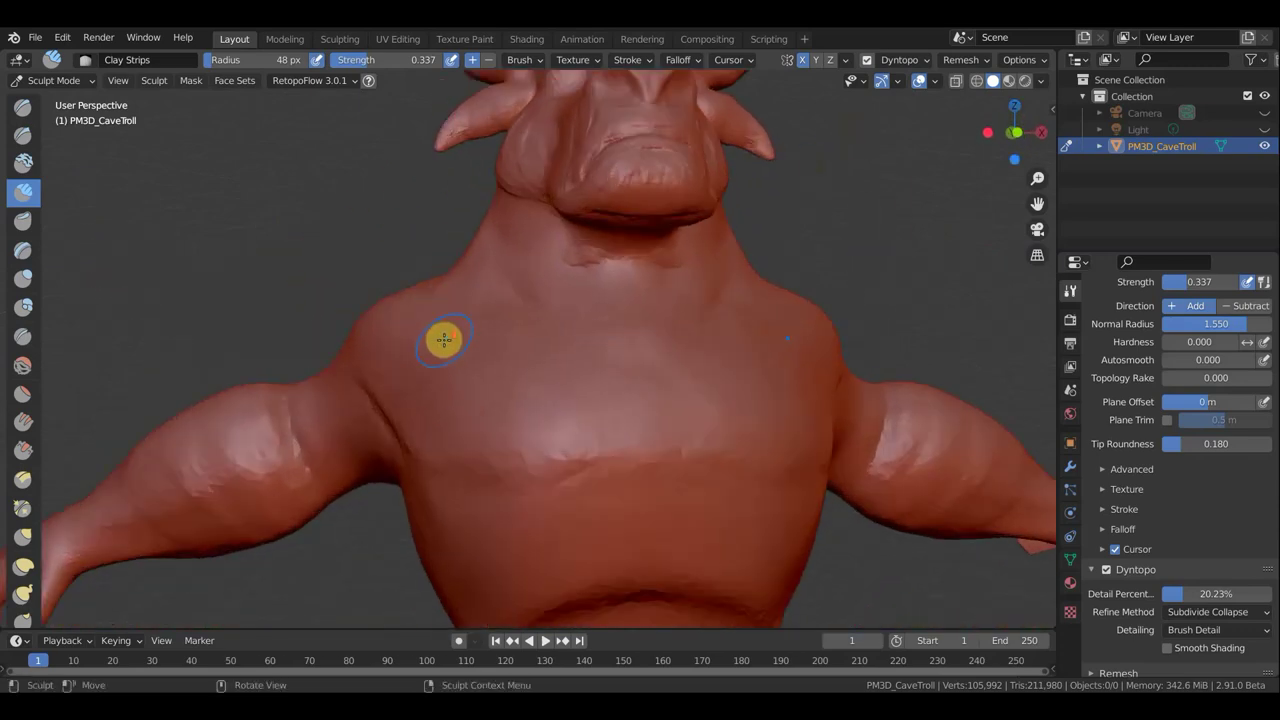
middle_click_drag(500, 348, 597, 316)
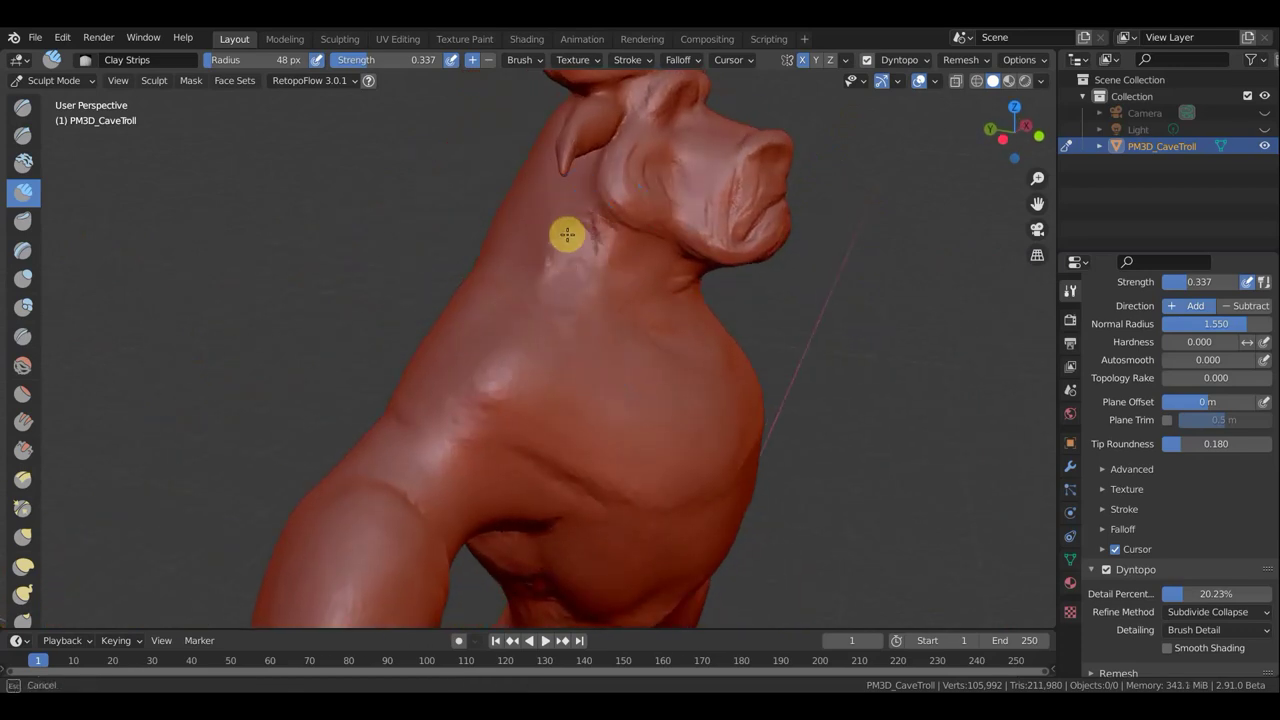
mouse_move(563, 300)
left_mouse_down()
mouse_move(571, 229)
mouse_move(587, 239)
left_mouse_up()
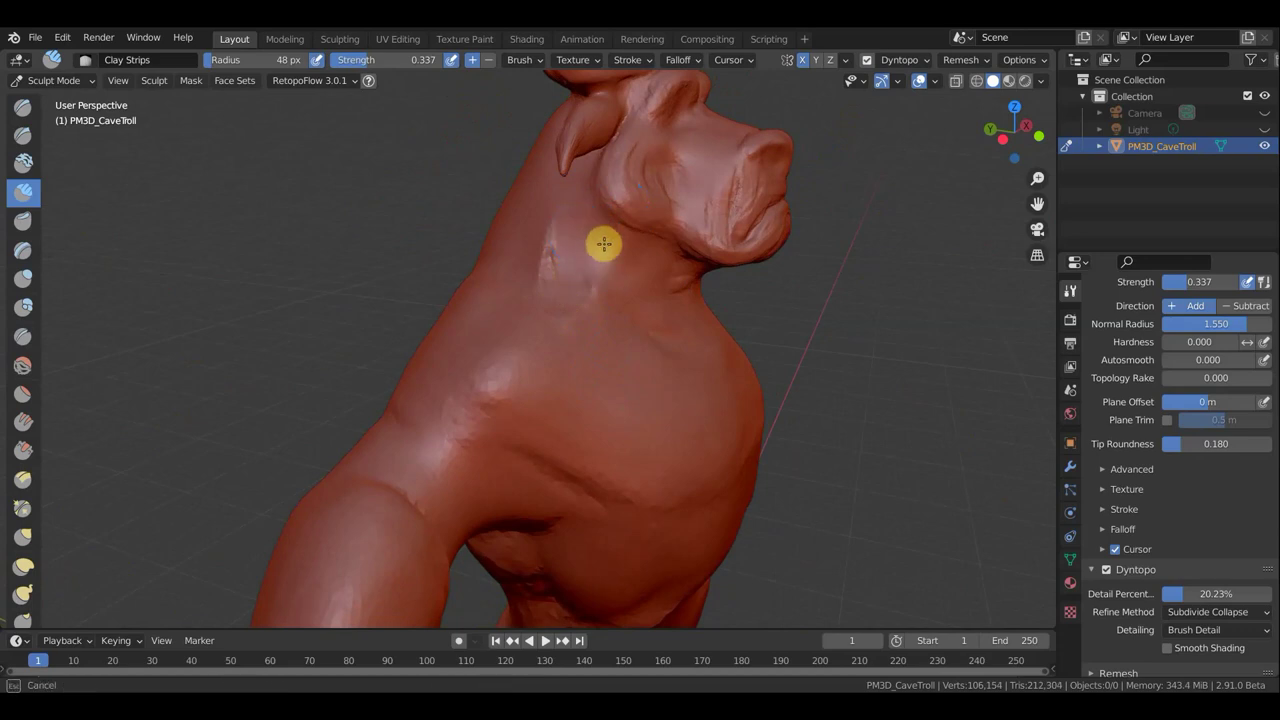
mouse_move(598, 284)
left_mouse_down()
mouse_move(569, 194)
mouse_move(614, 266)
mouse_move(580, 221)
left_mouse_up()
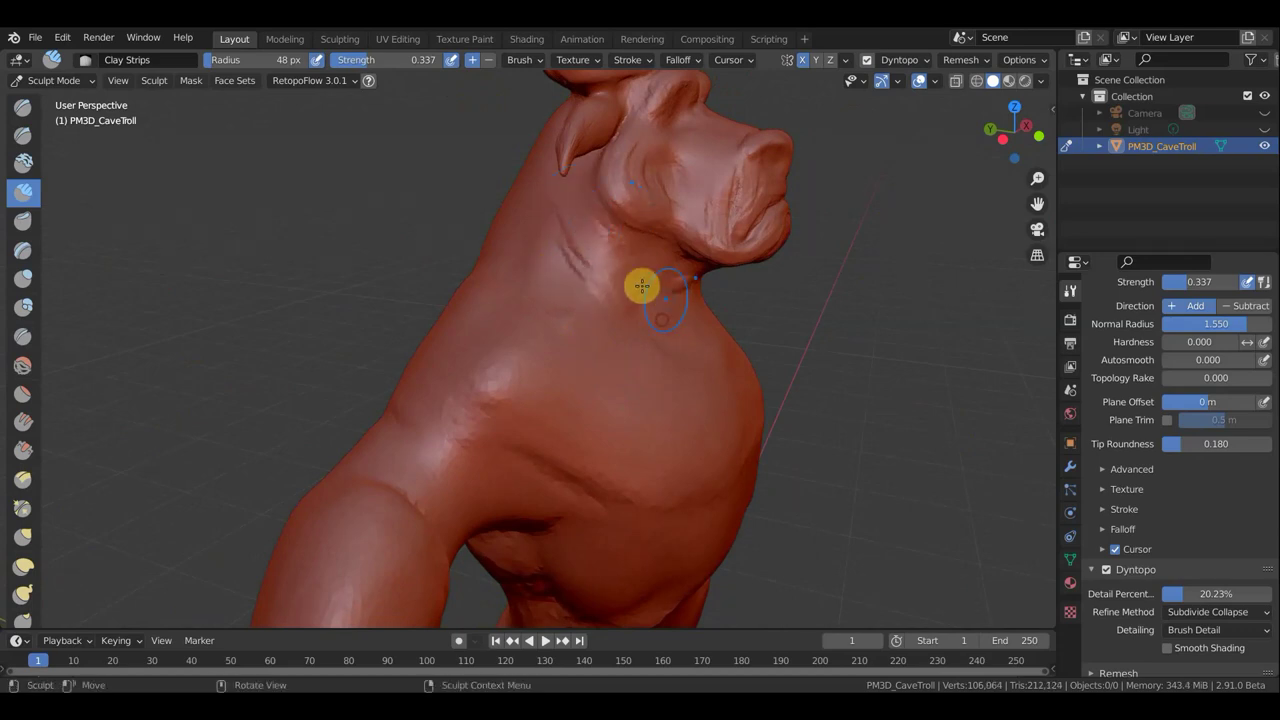
Step: Sweep clay strips across the upper chest below the neck
mouse_move(648, 314)
middle_mouse_down("alt")
mouse_move(466, 273)
mouse_move(528, 332)
middle_mouse_up("alt")
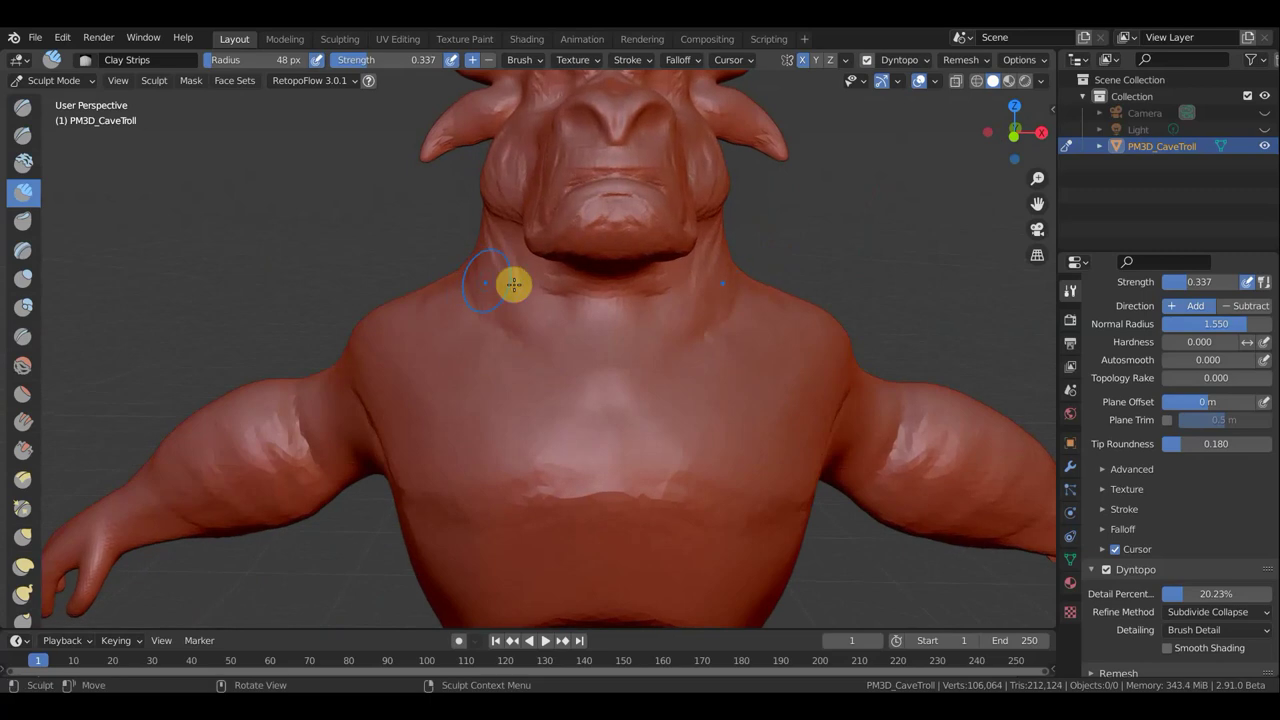
left_click_drag(528, 332, 481, 316)
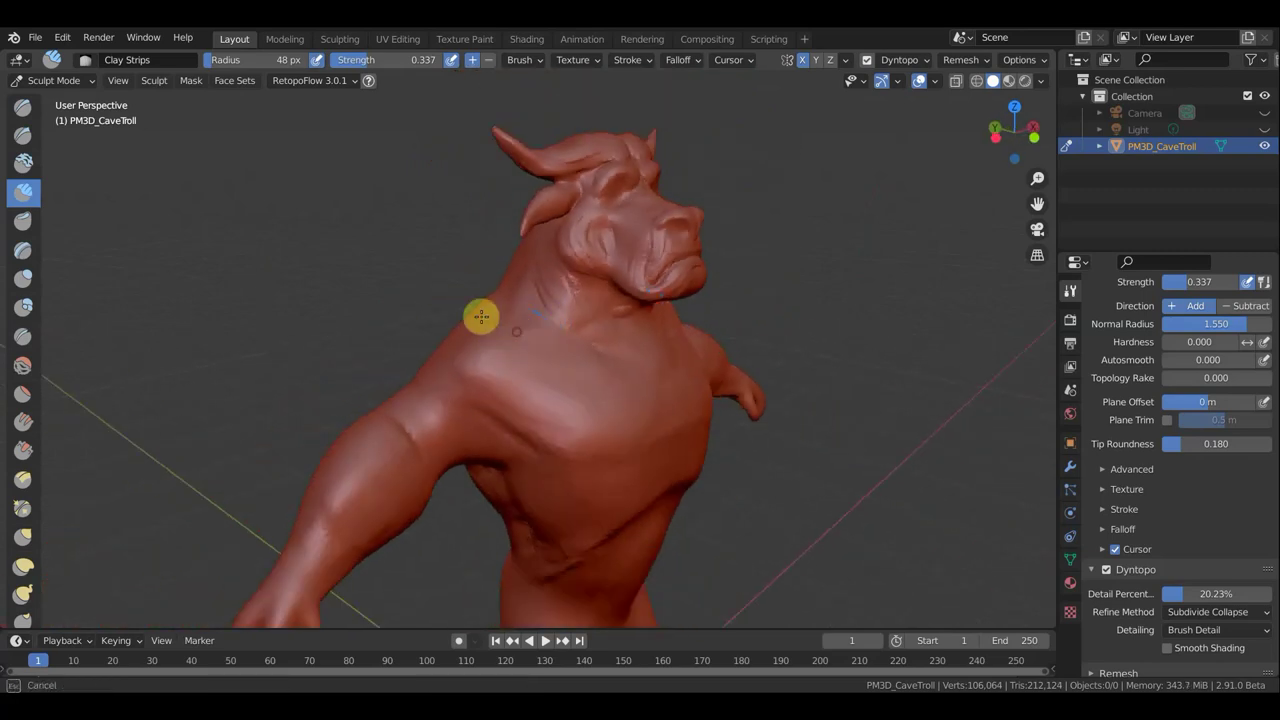
left_click_drag(581, 361, 586, 360)
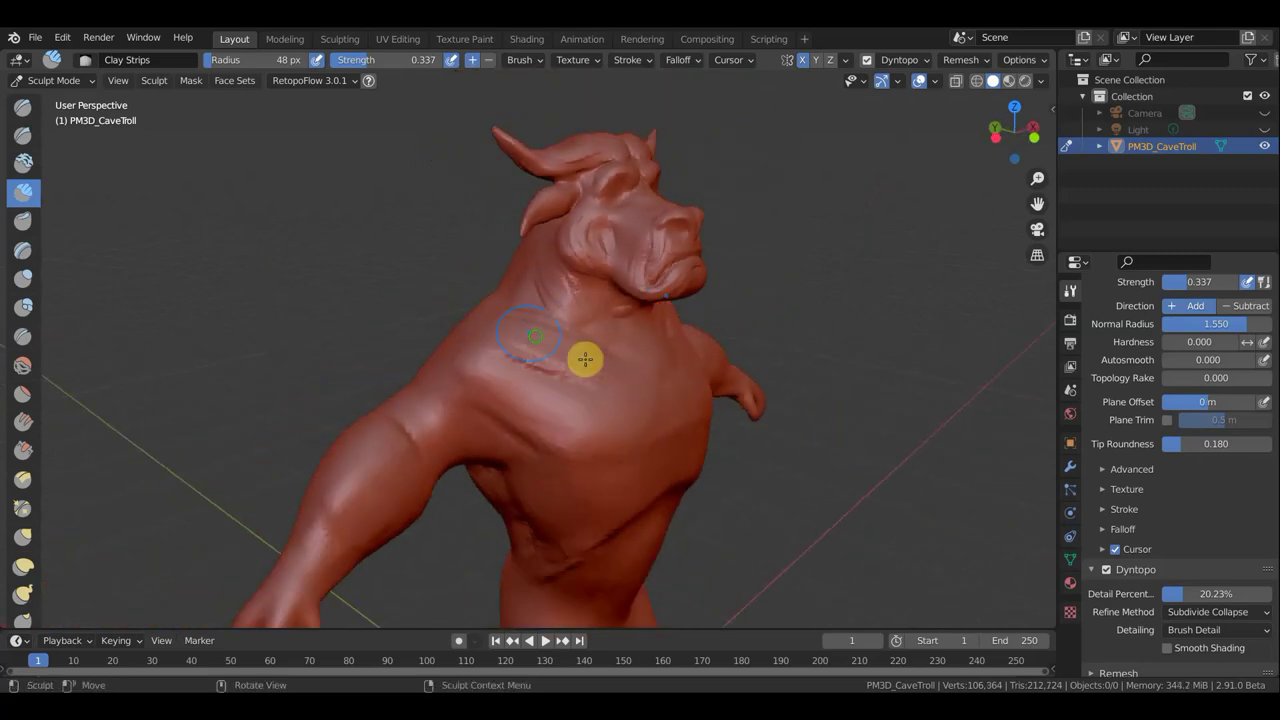
middle_click_drag(586, 360, 567, 384)
mouse_move(558, 356)
left_mouse_down()
mouse_move(513, 353)
mouse_move(567, 389)
mouse_move(551, 417)
mouse_move(657, 391)
left_mouse_up()
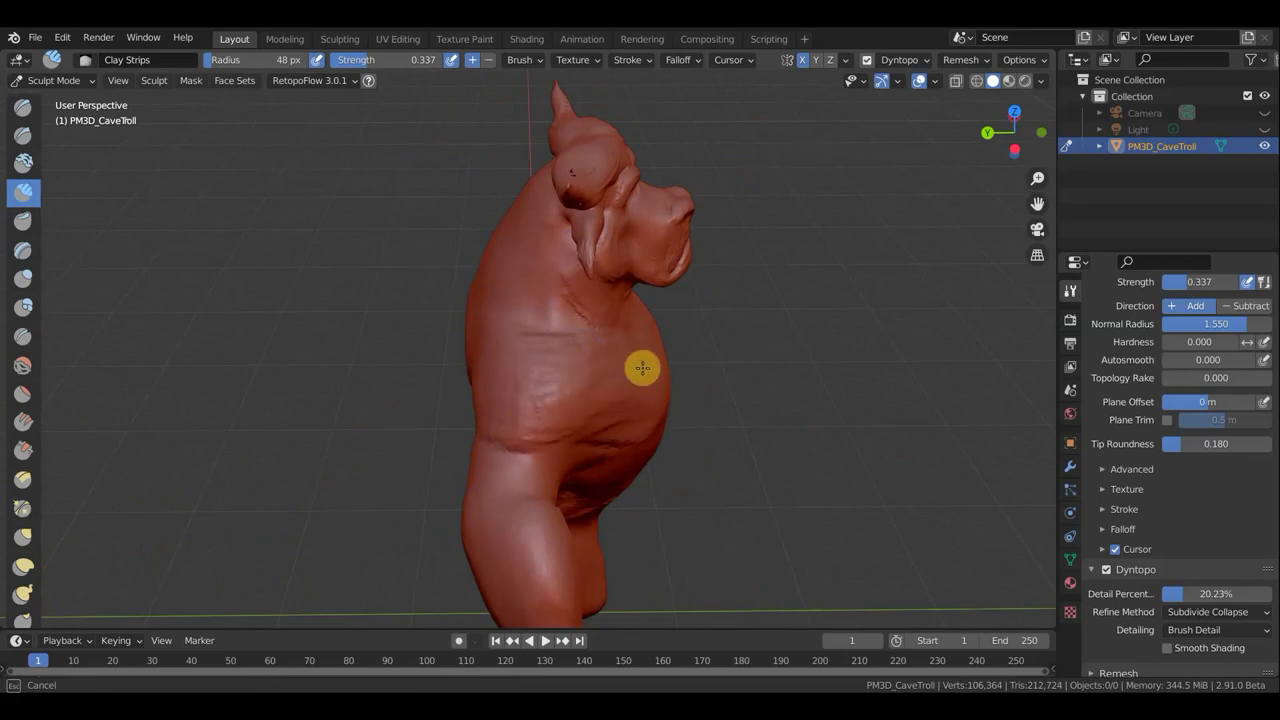
mouse_move(473, 355)
left_mouse_down()
mouse_move(523, 374)
mouse_move(485, 389)
mouse_move(360, 354)
left_mouse_up()
Step: Refine the shoulder and armpit surface with clay strokes
mouse_move(360, 354)
middle_mouse_down()
mouse_move(102, 253)
mouse_move(115, 258)
middle_mouse_up()
mouse_move(310, 303)
middle_mouse_down()
mouse_move(380, 372)
mouse_move(583, 263)
mouse_move(526, 323)
middle_mouse_up()
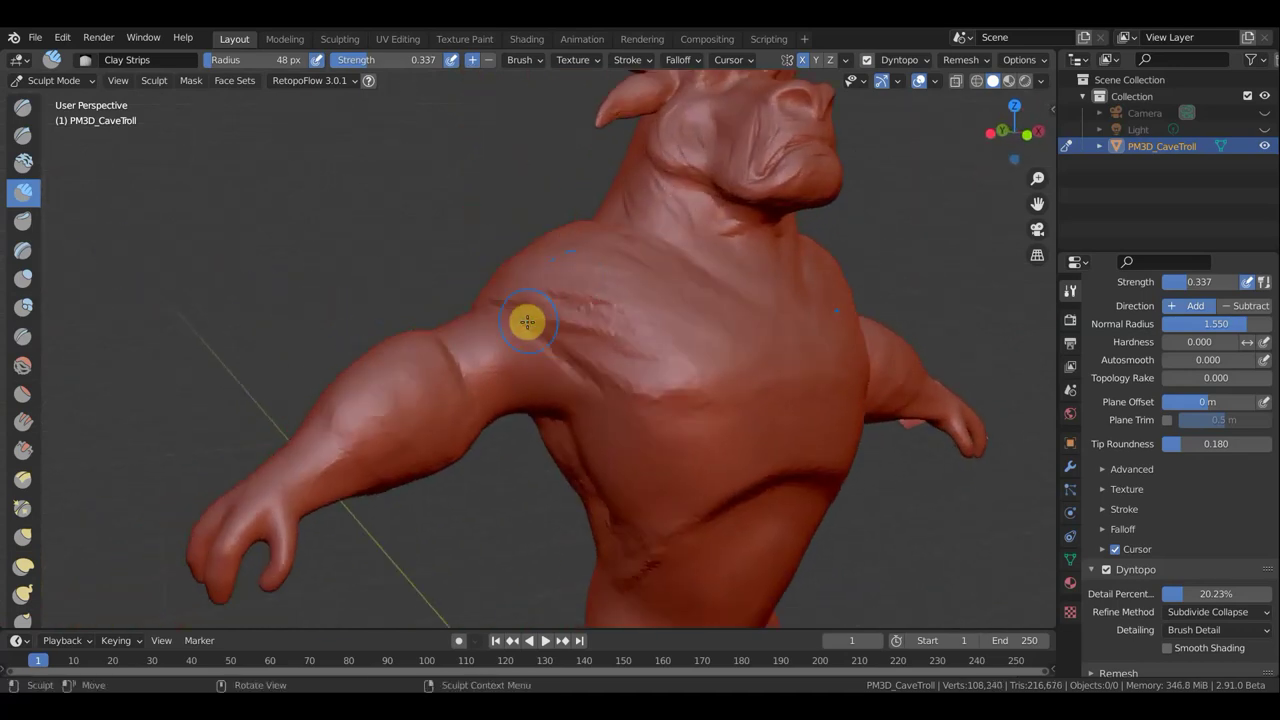
scroll(526, 323, "up", 2)
left_click_drag(526, 345, 465, 405)
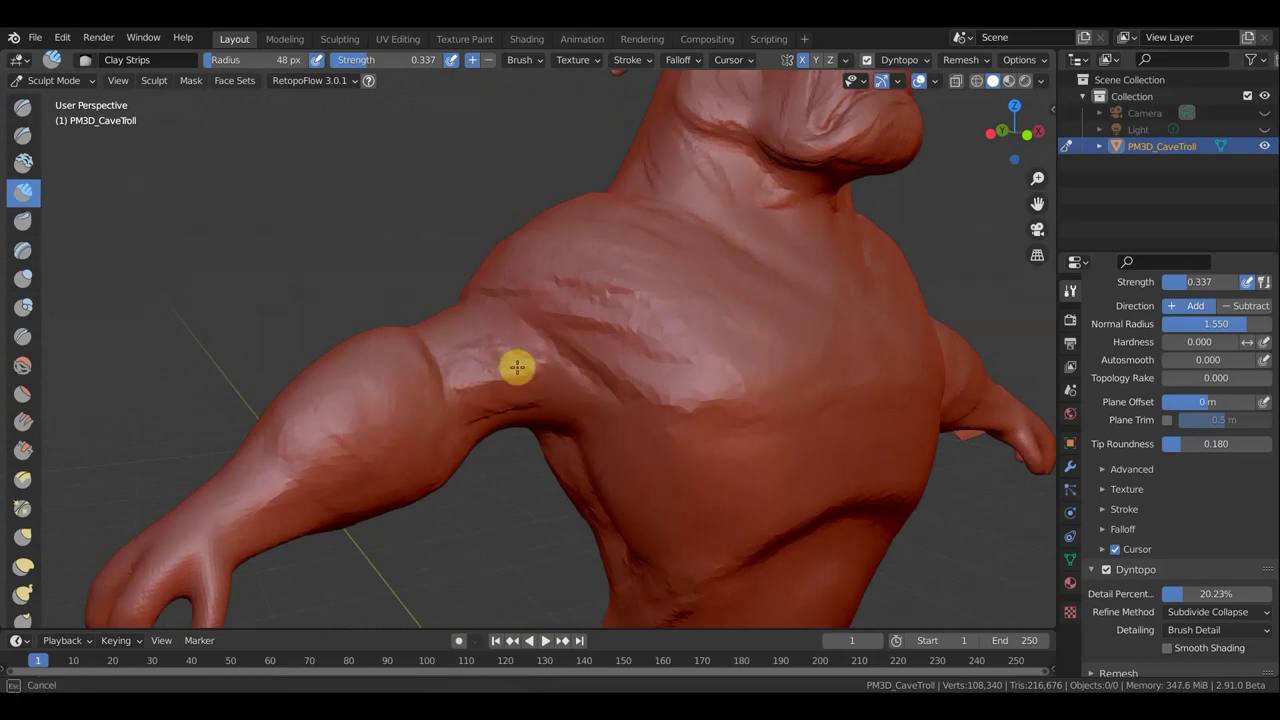
left_click_drag(557, 363, 517, 386)
Step: Build up the chest muscle toward the armpit with clay strips
mouse_move(517, 386)
middle_mouse_down()
mouse_move(663, 360)
mouse_move(649, 346)
middle_mouse_up()
scroll(643, 387, "down", 2)
scroll(603, 387, "up", 2)
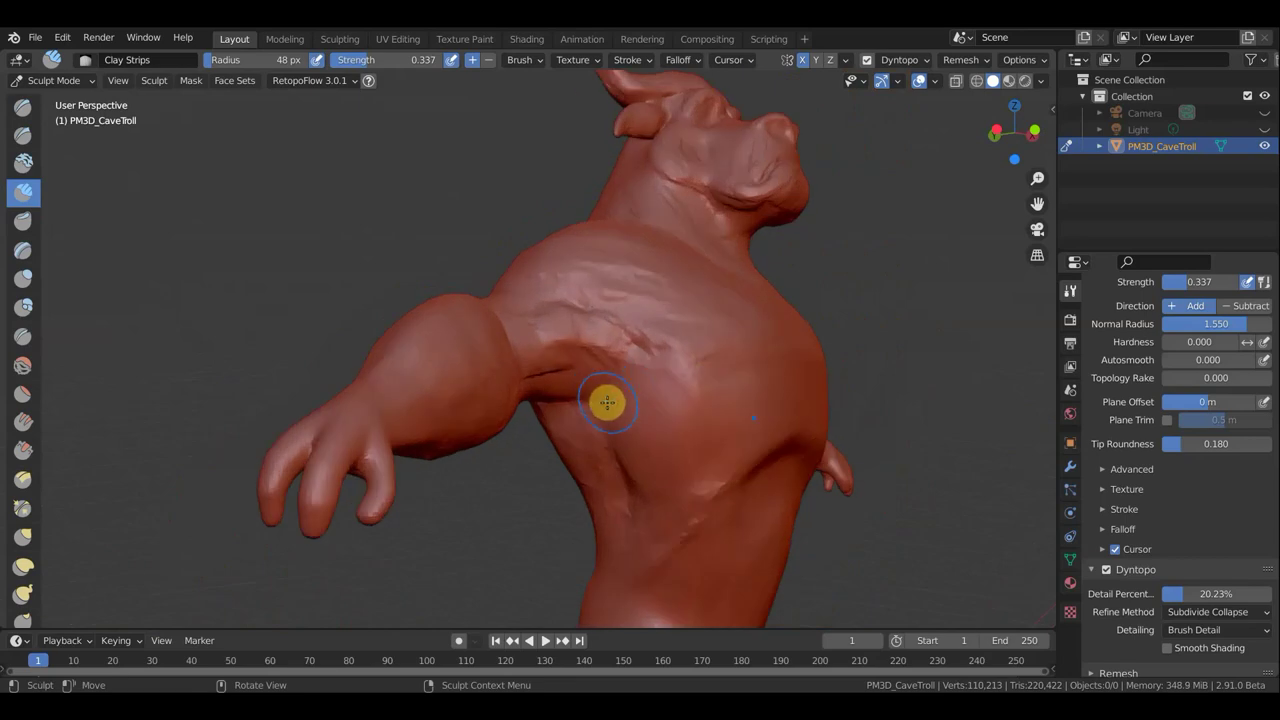
mouse_move(586, 389)
left_mouse_down()
mouse_move(575, 396)
mouse_move(667, 394)
mouse_move(657, 389)
mouse_move(686, 423)
mouse_move(666, 410)
mouse_move(665, 437)
mouse_move(652, 437)
left_mouse_up()
mouse_move(714, 411)
left_mouse_down()
mouse_move(646, 526)
mouse_move(712, 470)
left_mouse_up()
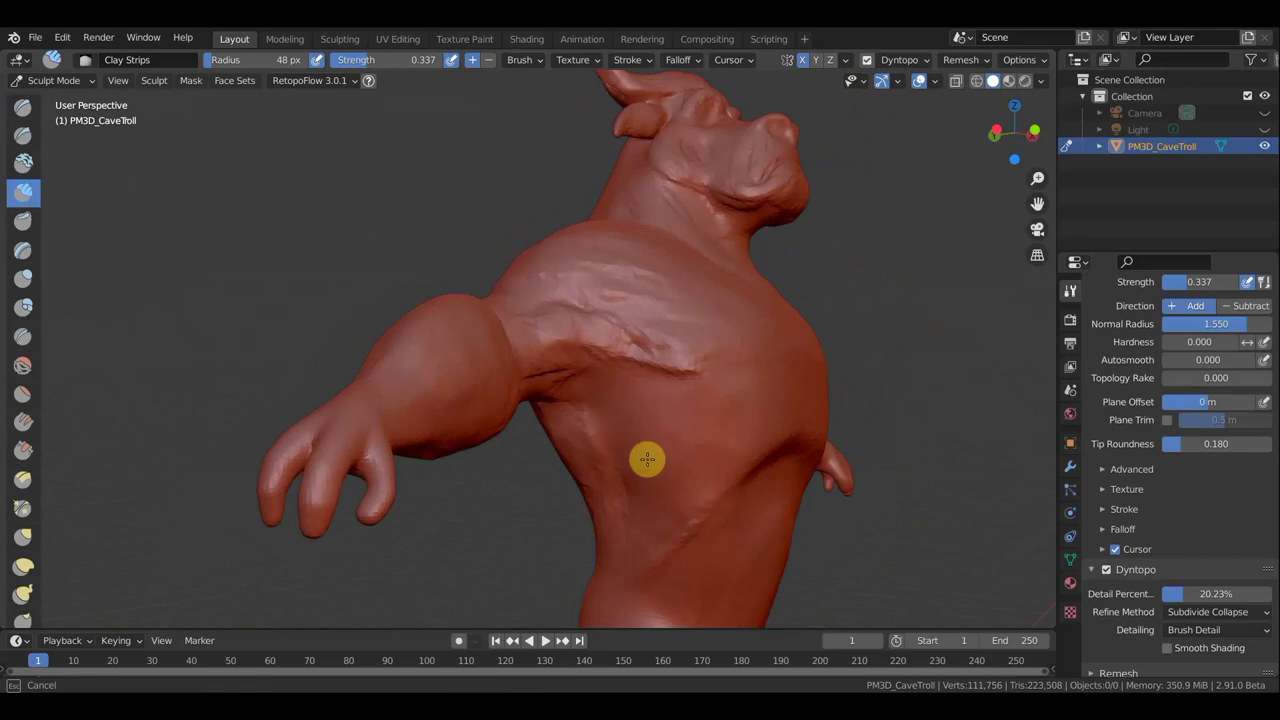
mouse_move(588, 439)
left_mouse_down()
mouse_move(574, 420)
mouse_move(558, 428)
left_mouse_up()
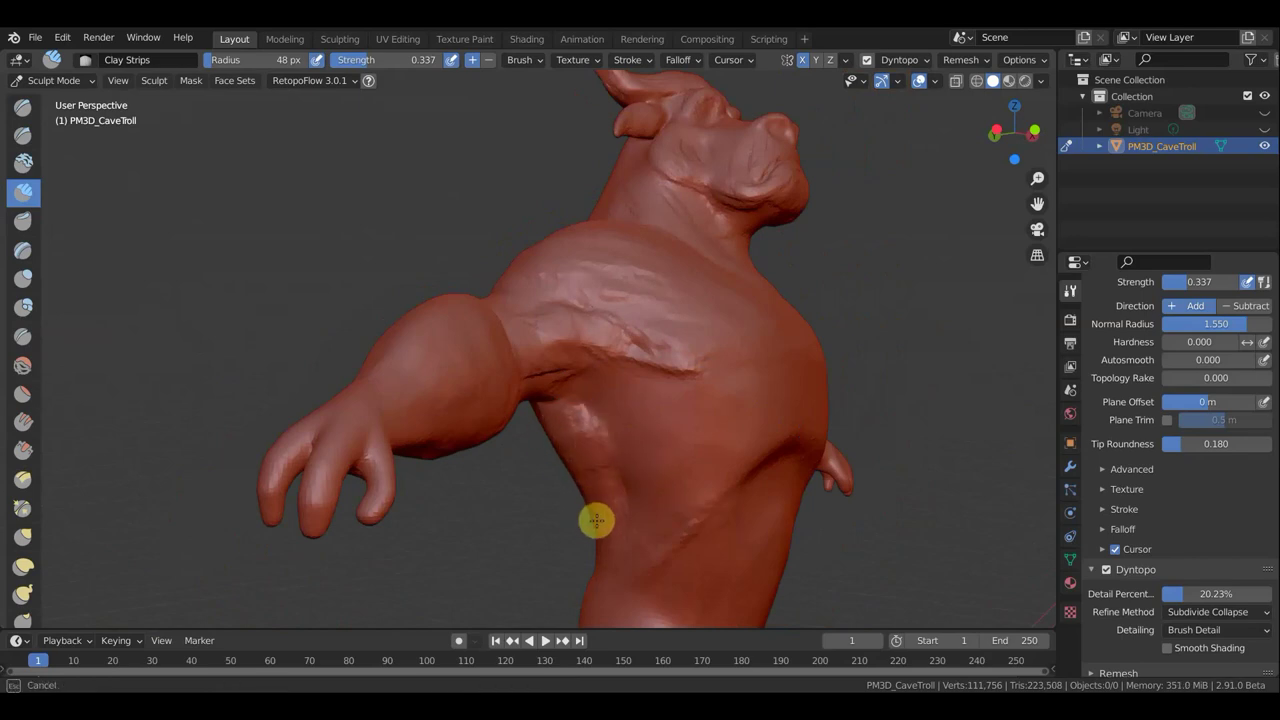
Step: Turn to the troll's back and lay the first clay ridge there
mouse_move(595, 505)
left_mouse_down()
mouse_move(557, 414)
mouse_move(594, 486)
mouse_move(694, 471)
left_mouse_up()
mouse_move(694, 471)
middle_mouse_down()
mouse_move(926, 479)
mouse_move(549, 433)
middle_mouse_up()
mouse_move(525, 420)
left_mouse_down()
mouse_move(503, 411)
mouse_move(499, 461)
left_mouse_up()
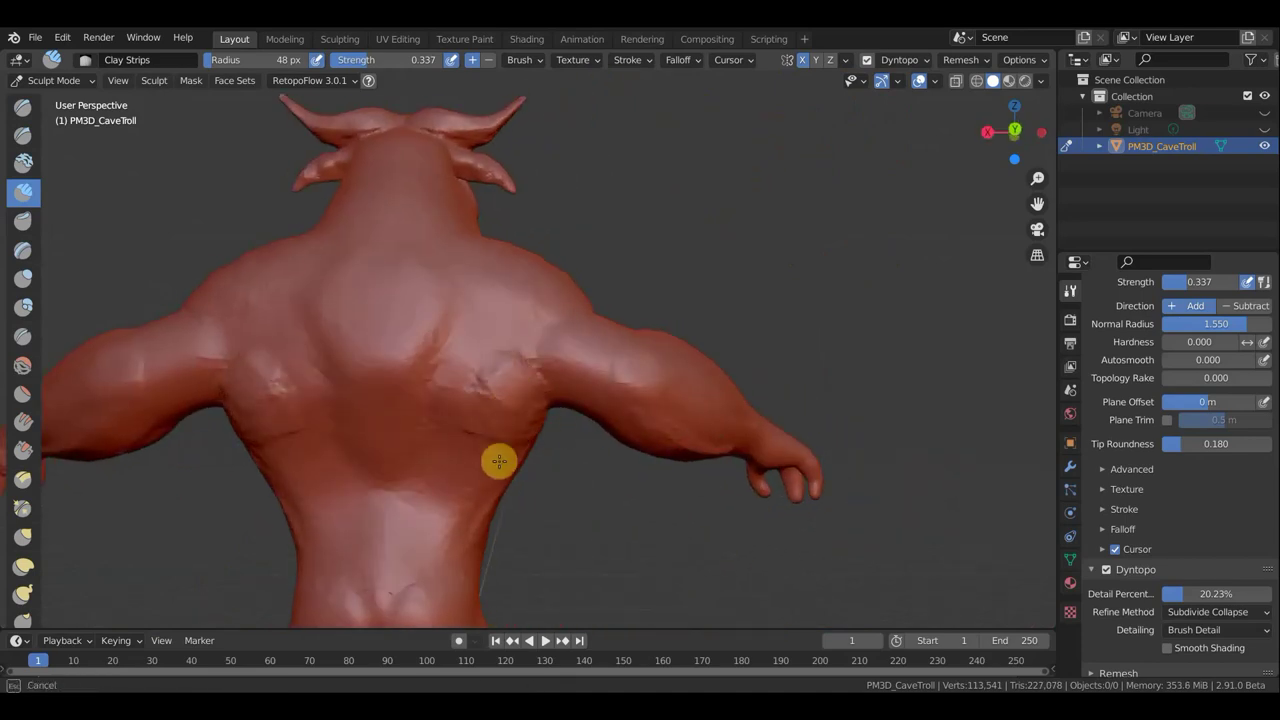
Step: Lay clay strip muscle strokes down the troll's lower back
mouse_move(456, 524)
left_mouse_down()
mouse_move(432, 538)
mouse_move(483, 403)
left_mouse_up()
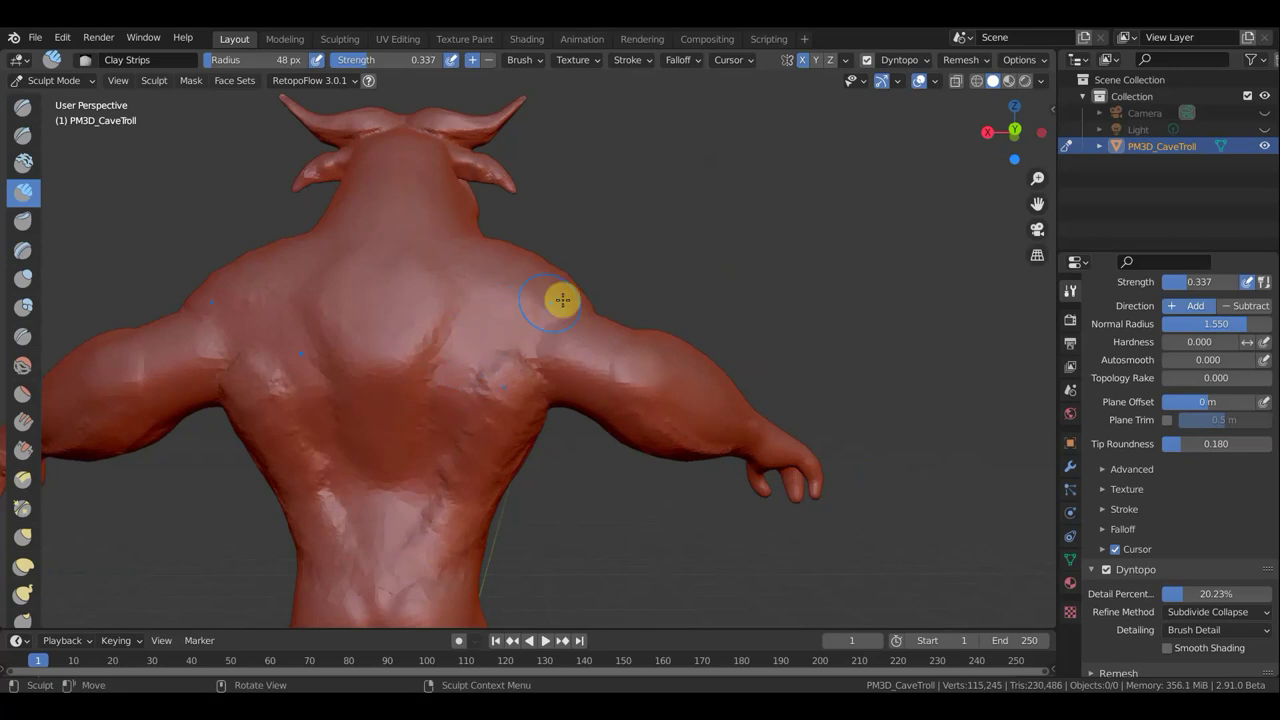
scroll(513, 332, "up", 2)
mouse_move(513, 332)
left_mouse_down()
mouse_move(523, 374)
mouse_move(500, 380)
mouse_move(509, 391)
mouse_move(466, 289)
mouse_move(417, 357)
mouse_move(457, 349)
mouse_move(433, 366)
mouse_move(434, 291)
mouse_move(357, 551)
left_mouse_up()
mouse_move(357, 551)
middle_mouse_down()
mouse_move(390, 496)
mouse_move(400, 429)
middle_mouse_up()
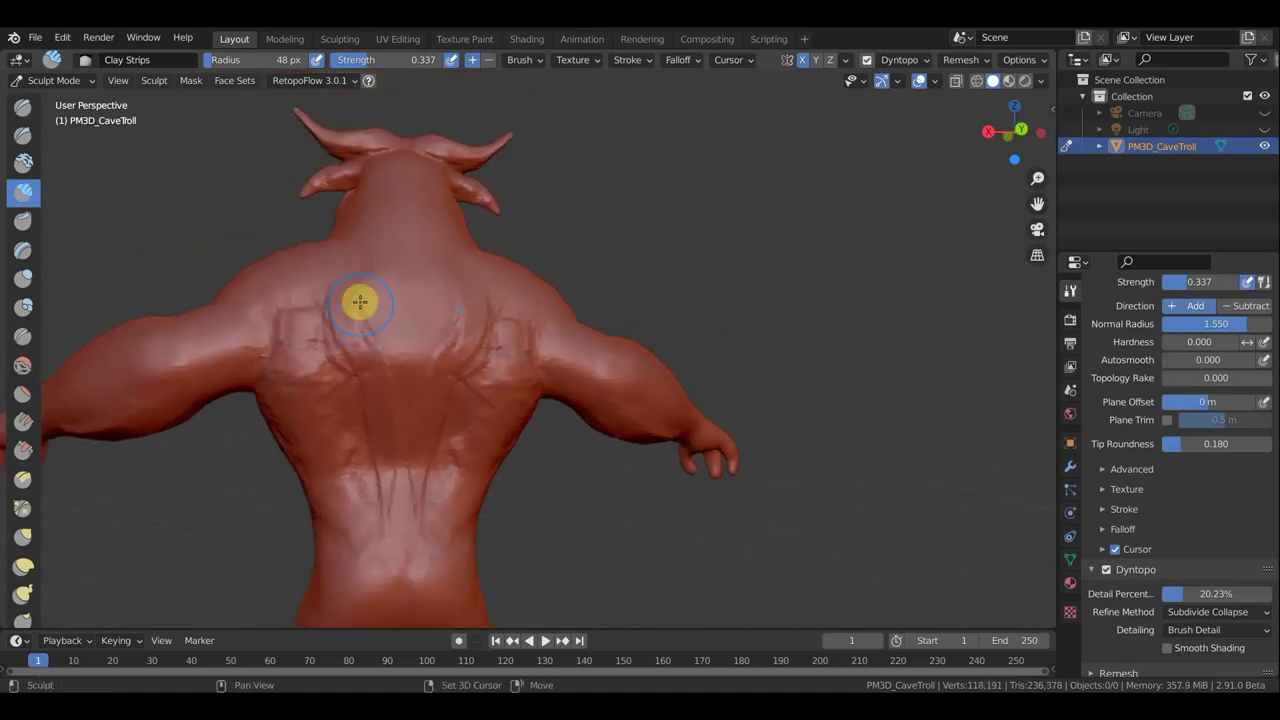
Step: Smooth the left shoulder, the neck and the ridge across the upper back
mouse_move(313, 316)
left_mouse_down("shift")
mouse_move(311, 291)
mouse_move(269, 317)
mouse_move(286, 371)
mouse_move(241, 312)
mouse_move(266, 311)
mouse_move(271, 278)
mouse_move(295, 267)
left_mouse_up("shift")
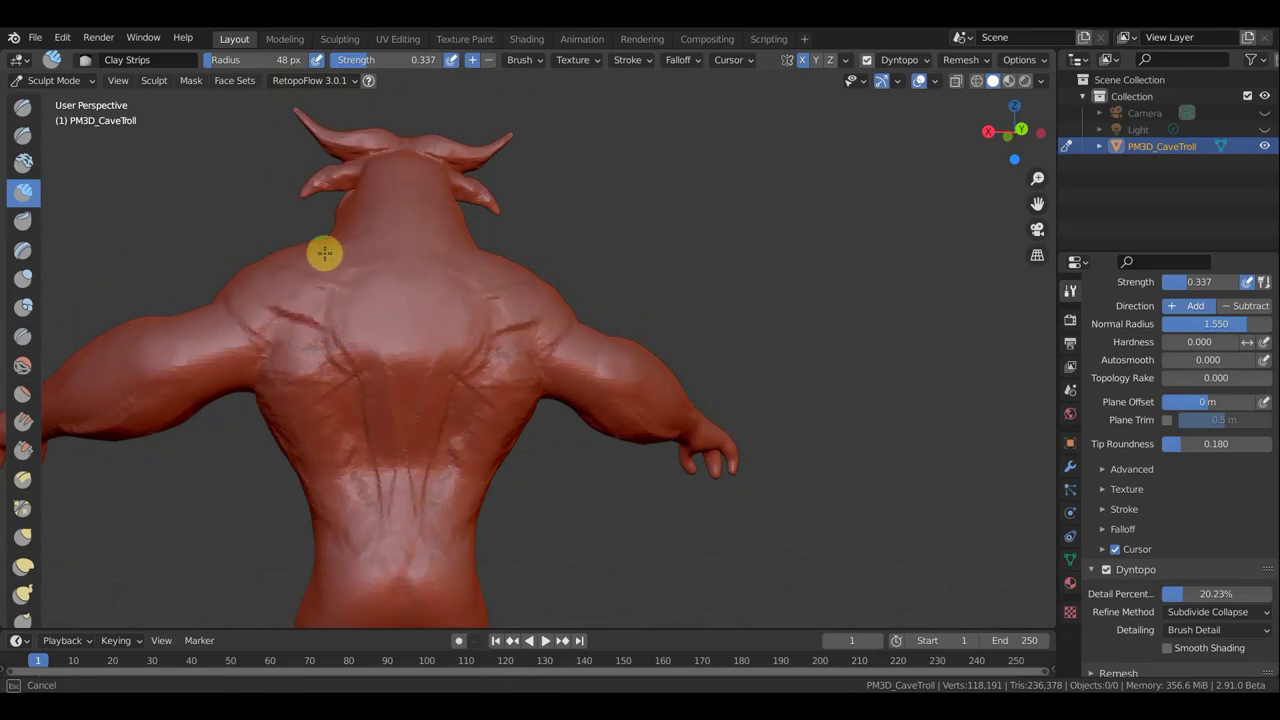
left_click_drag(345, 265, 314, 309, "shift")
mouse_move(314, 309)
middle_mouse_down()
mouse_move(280, 374)
mouse_move(360, 249)
mouse_move(408, 233)
mouse_move(371, 166)
middle_mouse_up()
left_click_drag(371, 166, 344, 225, "shift")
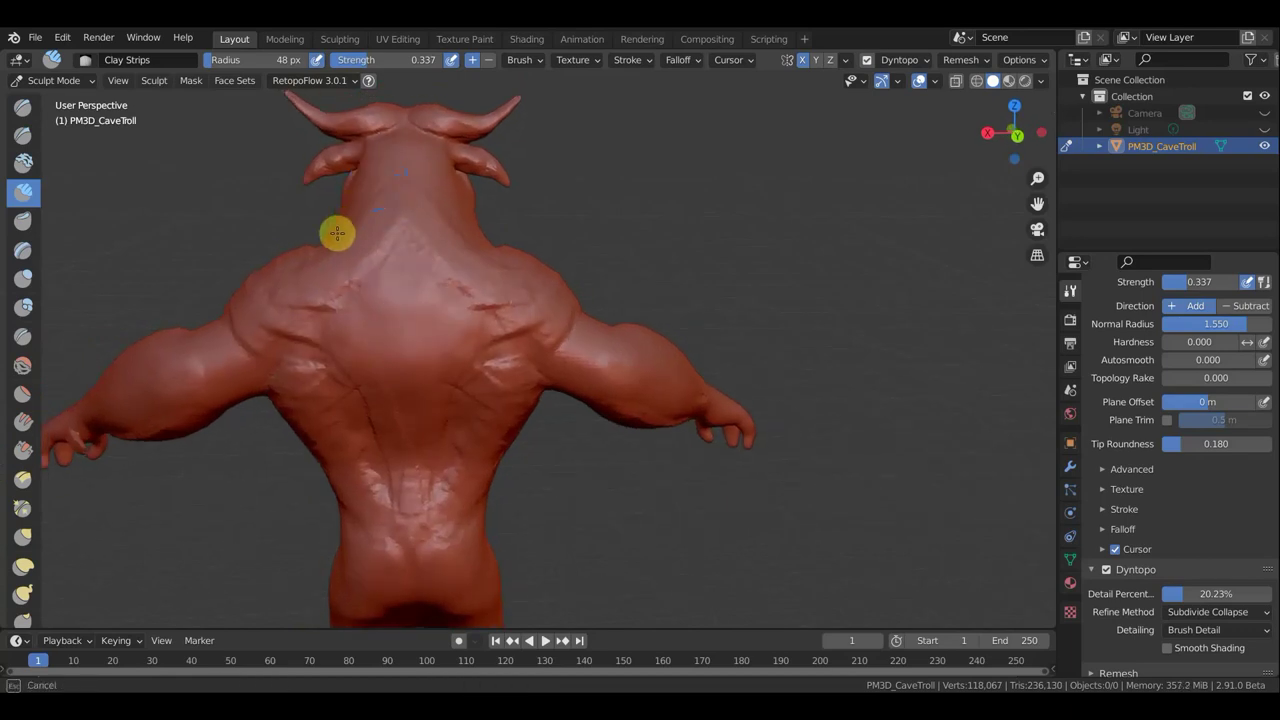
mouse_move(302, 265)
left_mouse_down("shift")
mouse_move(391, 222)
mouse_move(369, 180)
mouse_move(294, 309)
mouse_move(291, 266)
mouse_move(309, 247)
mouse_move(271, 329)
mouse_move(314, 337)
mouse_move(342, 390)
mouse_move(386, 251)
left_mouse_up("shift")
middle_click_drag(386, 251, 376, 302)
Step: Carve creases into the upper back and view the troll squarely from behind
scroll(373, 281, "up", 1)
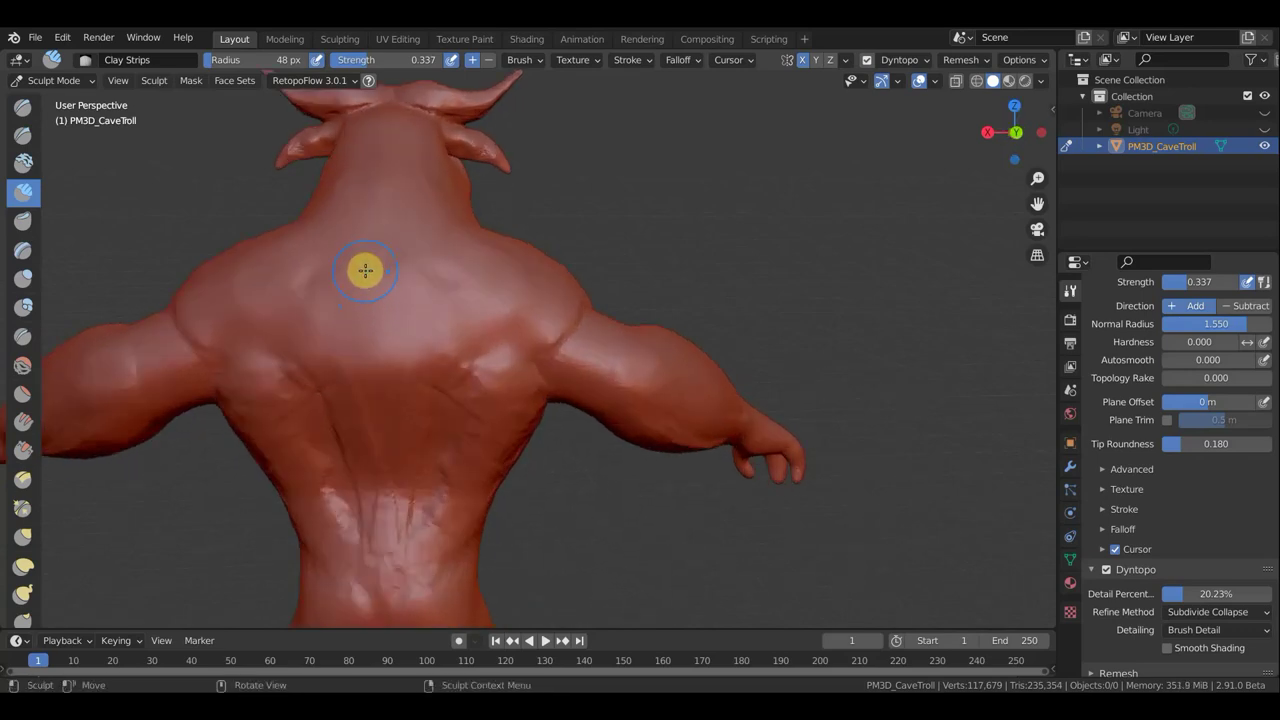
mouse_move(362, 268)
left_mouse_down()
mouse_move(327, 313)
mouse_move(357, 403)
mouse_move(372, 331)
mouse_move(320, 334)
mouse_move(369, 257)
left_mouse_up()
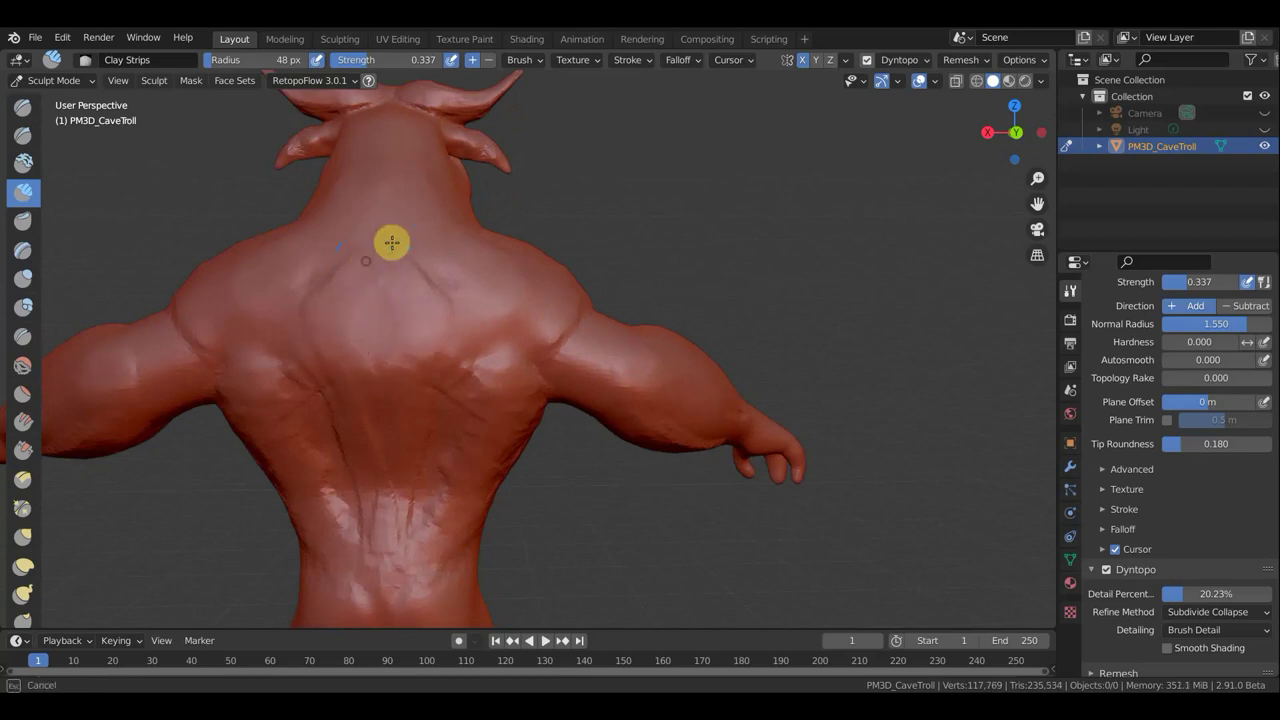
mouse_move(522, 398)
middle_mouse_down()
mouse_move(520, 420)
mouse_move(572, 281)
mouse_move(537, 277)
middle_mouse_up()
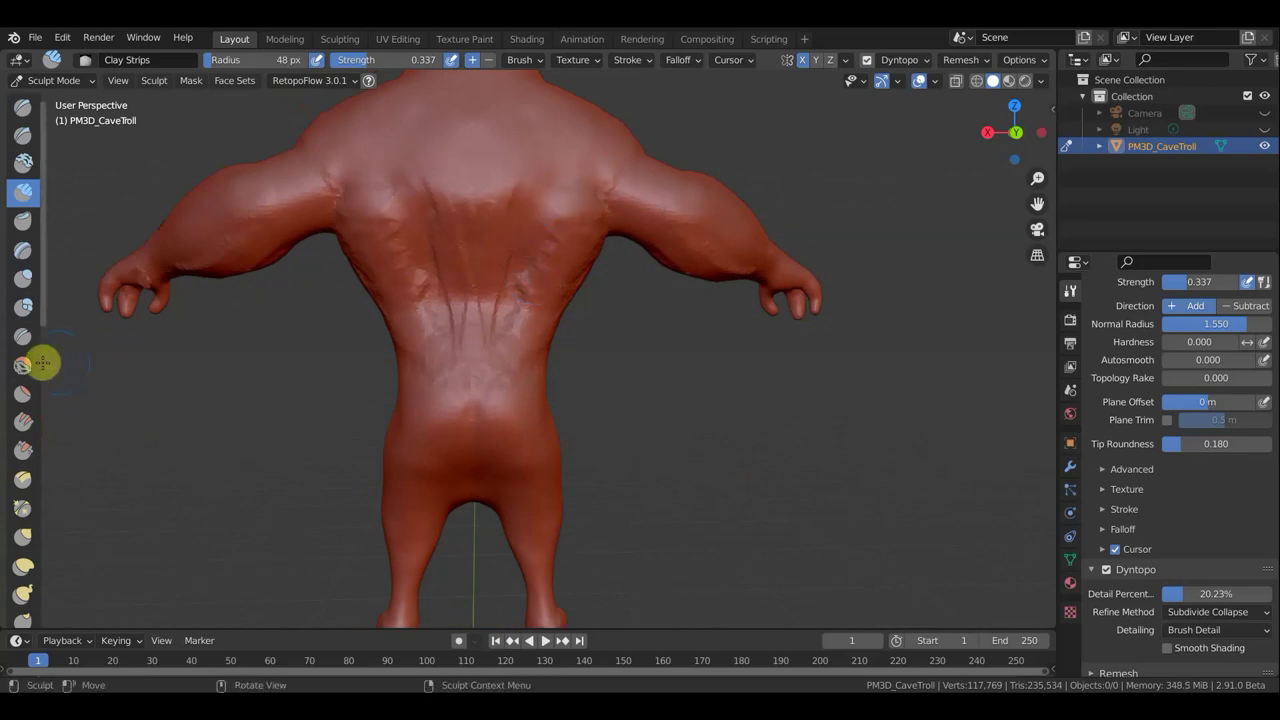
Step: Inflate the upper back and both shoulders with the Inflate brush
left_click(24, 284)
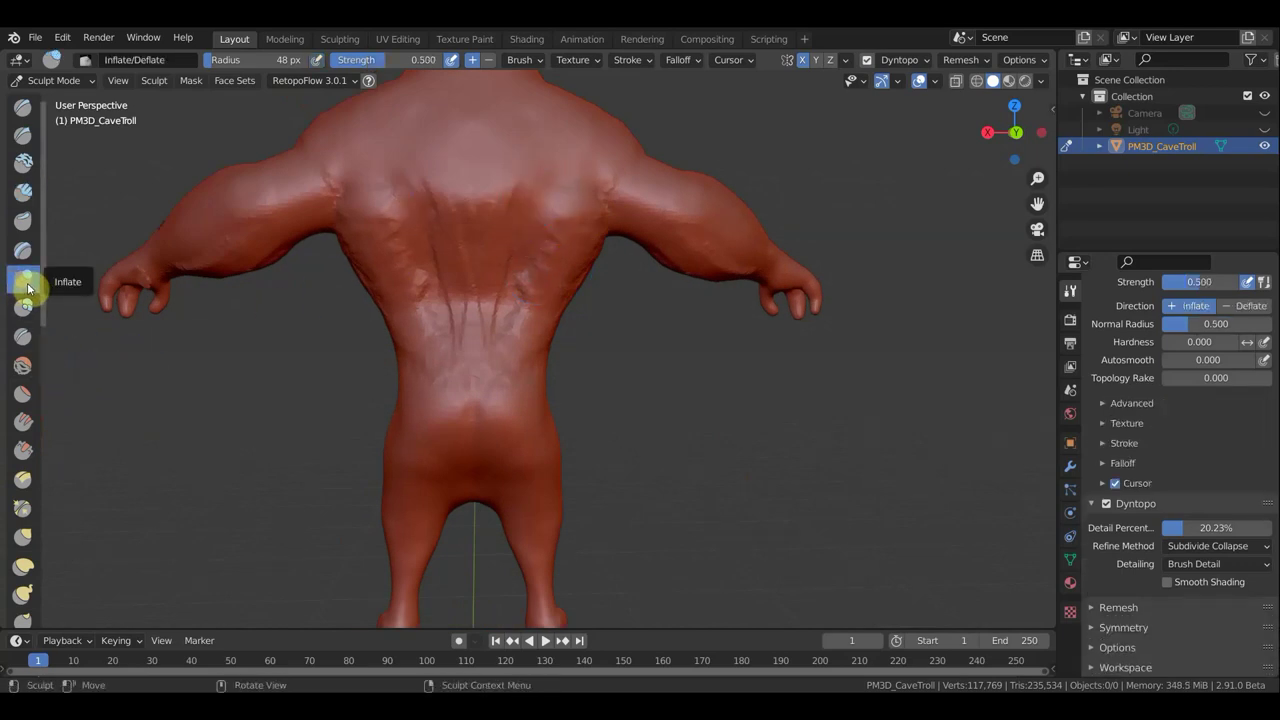
mouse_move(300, 275)
left_mouse_down()
mouse_move(423, 322)
mouse_move(437, 240)
mouse_move(503, 203)
mouse_move(463, 183)
mouse_move(462, 197)
left_mouse_up()
mouse_move(499, 151)
left_mouse_down()
mouse_move(400, 143)
mouse_move(363, 177)
mouse_move(274, 189)
mouse_move(309, 200)
mouse_move(276, 175)
mouse_move(330, 215)
left_mouse_up()
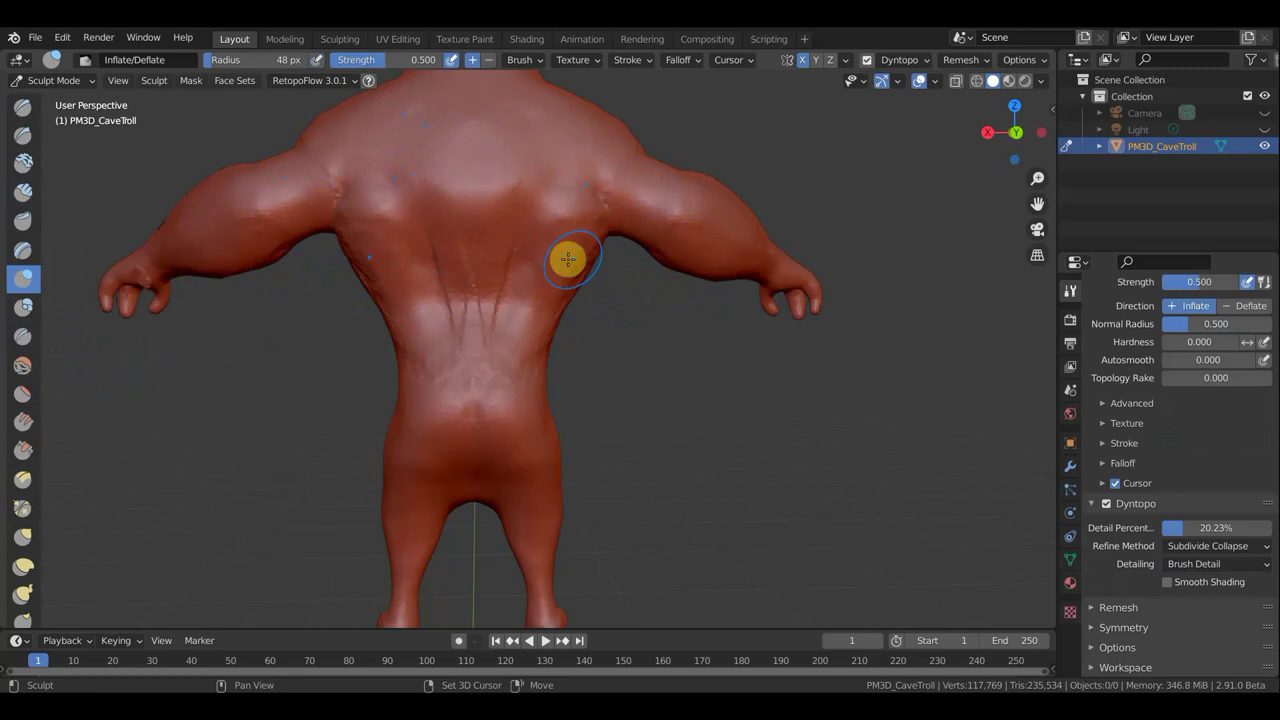
left_click_drag(590, 235, 602, 213)
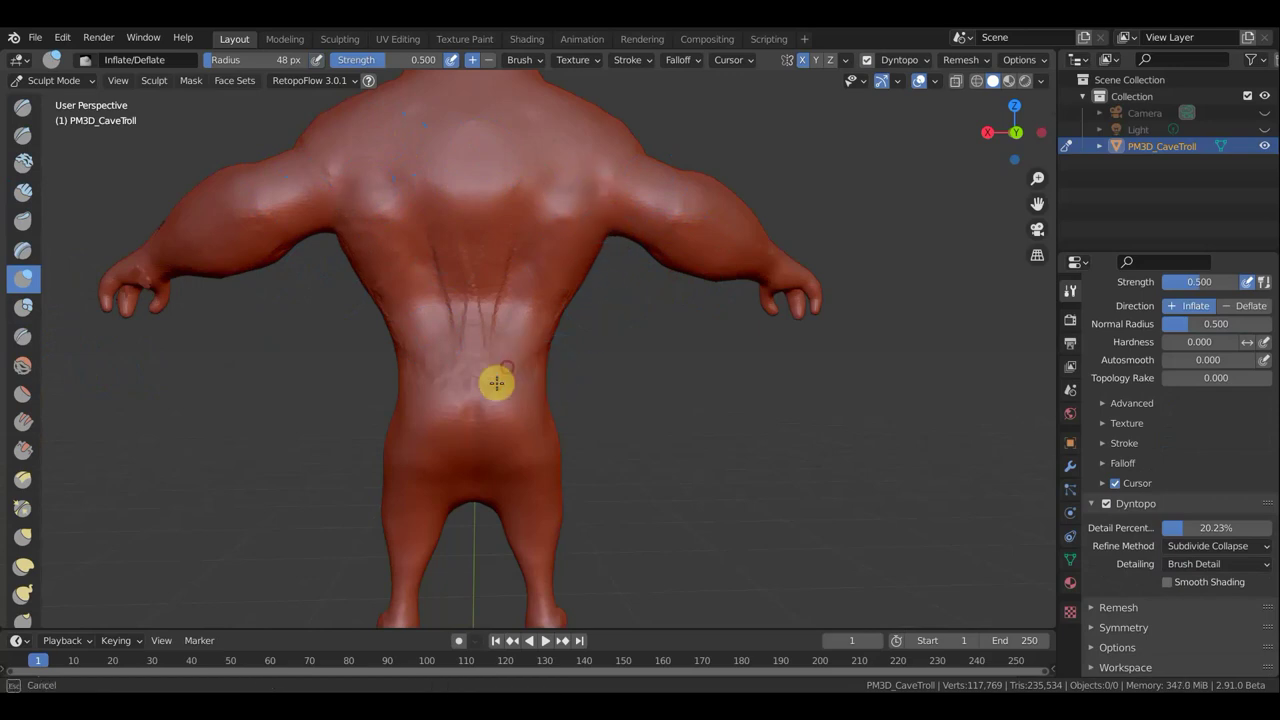
mouse_move(537, 404)
middle_mouse_down()
mouse_move(591, 363)
mouse_move(486, 443)
middle_mouse_up()
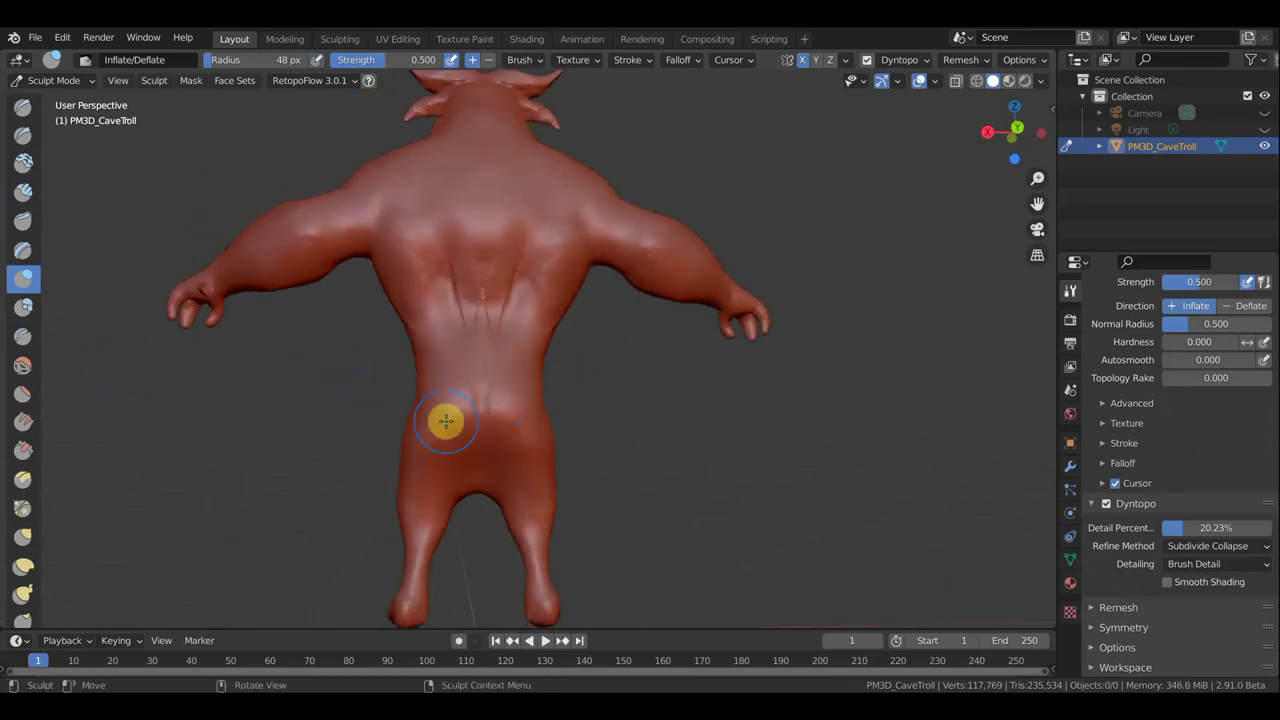
Step: Return to Clay Strips and build up the buttocks and lower back
left_click(23, 170)
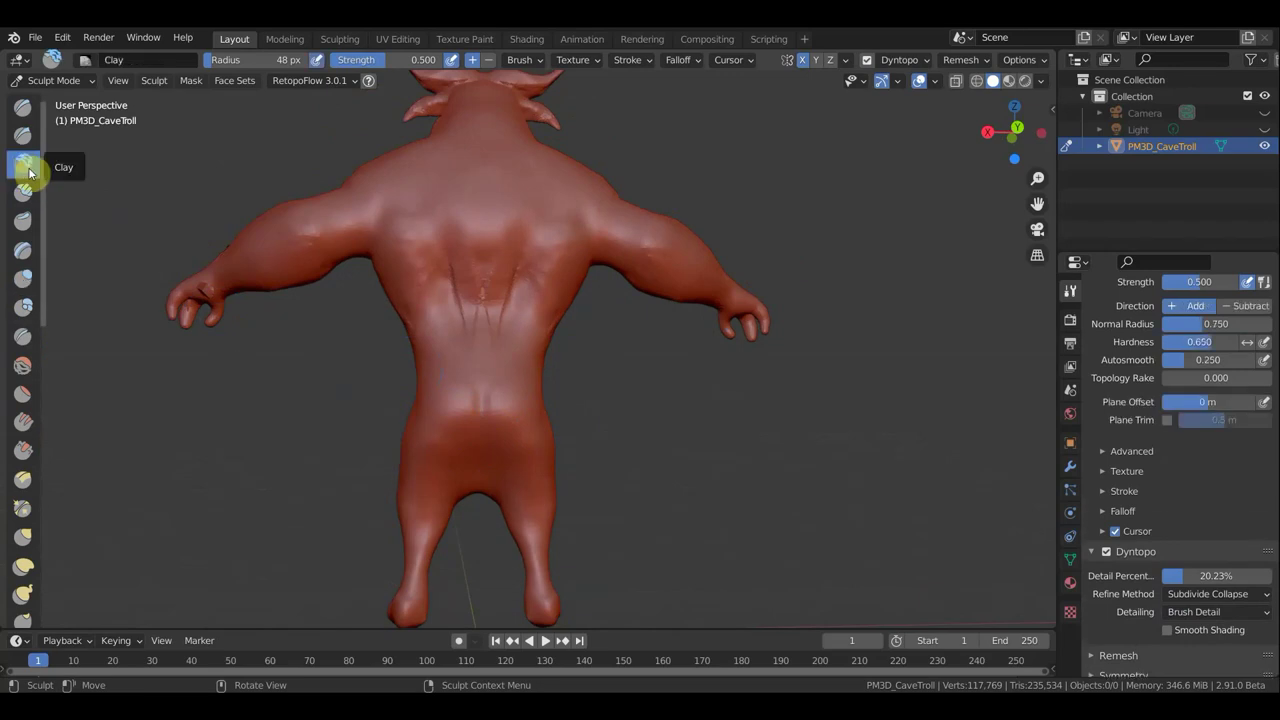
left_click(23, 191)
scroll(346, 409, "up", 1)
scroll(407, 469, "up", 2)
mouse_move(420, 523)
left_mouse_down()
mouse_move(430, 520)
mouse_move(418, 551)
left_mouse_up()
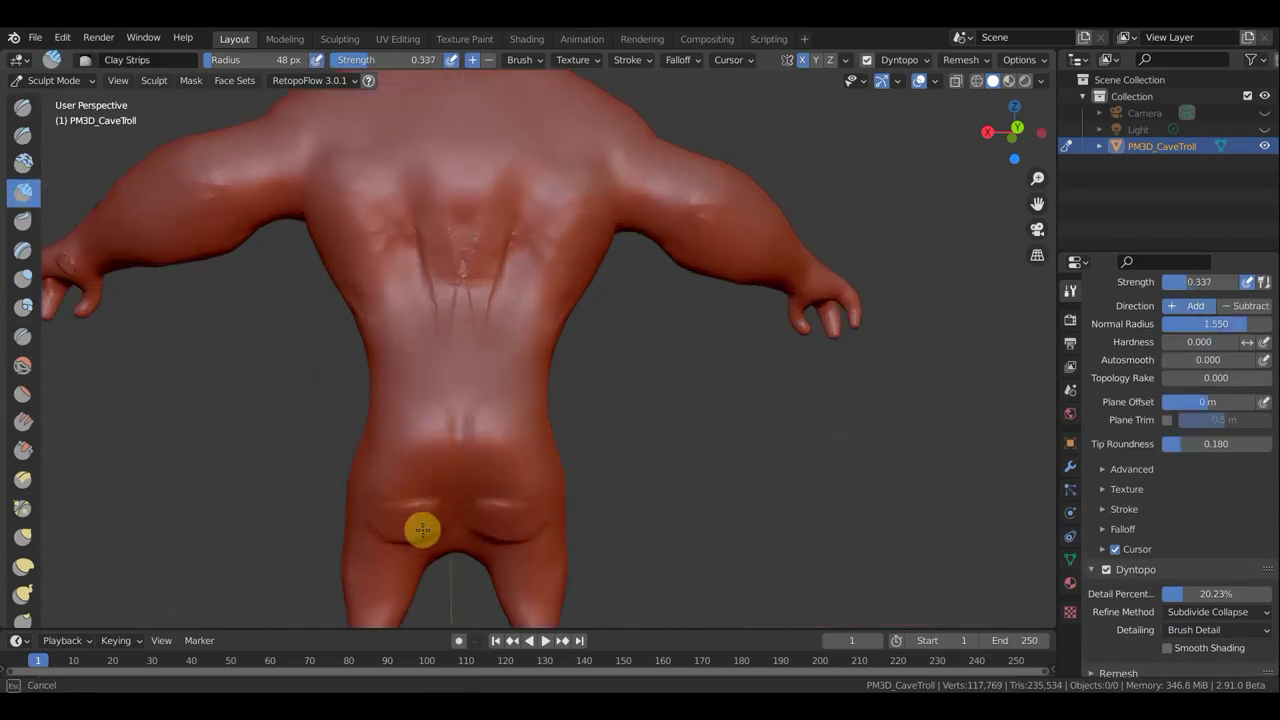
mouse_move(431, 452)
left_mouse_down()
mouse_move(429, 520)
mouse_move(388, 459)
mouse_move(437, 514)
mouse_move(412, 551)
left_mouse_up()
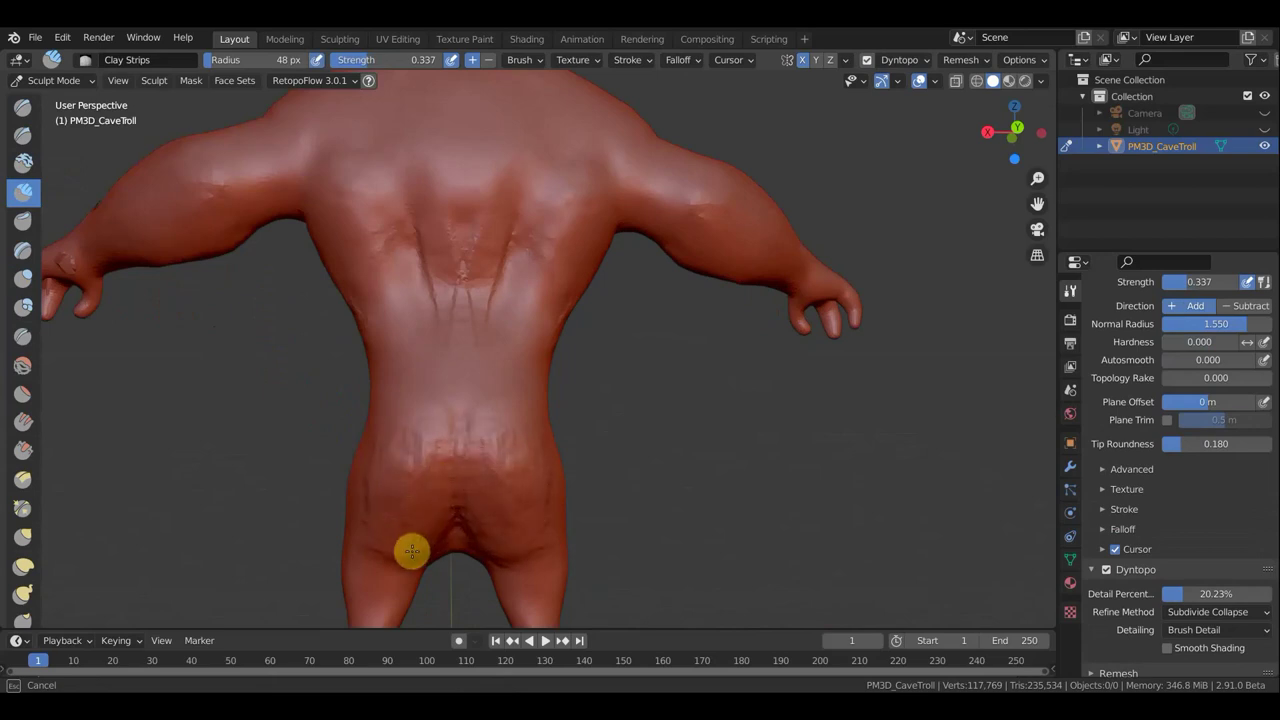
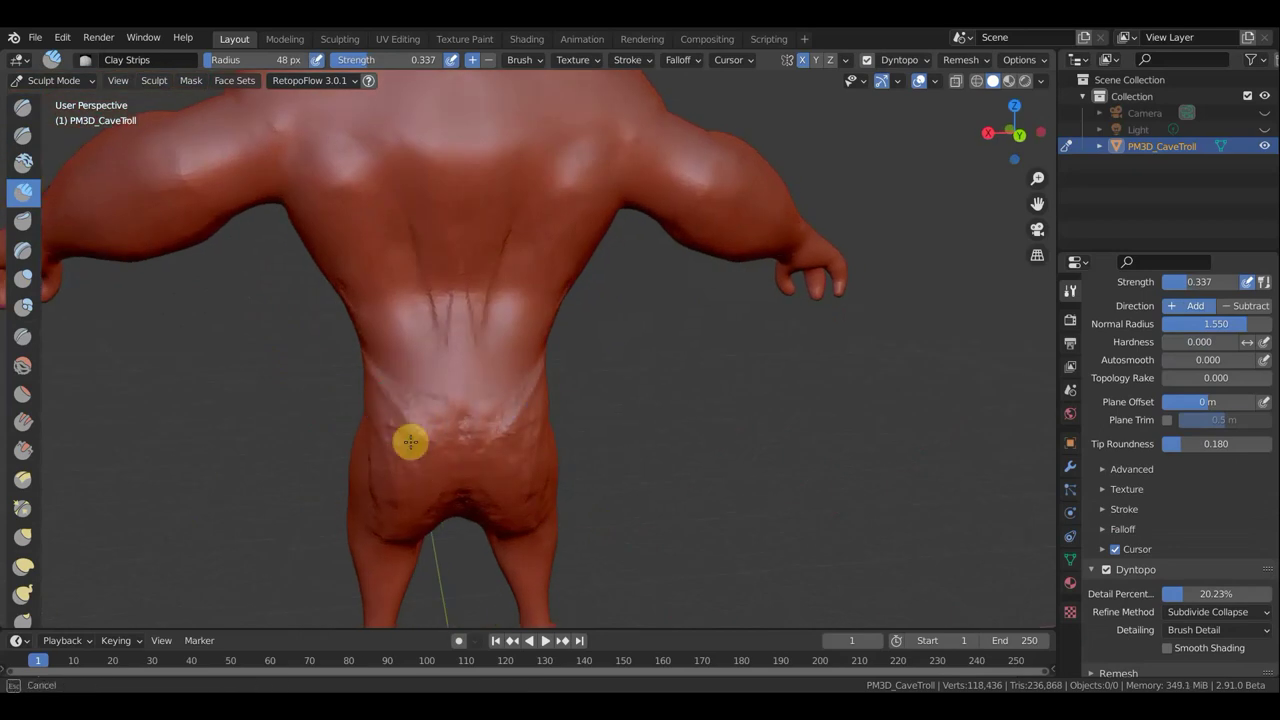
Step: Build up clay ridges on the troll's lower back with Clay Strips strokes
left_click_drag(420, 508, 421, 401)
mouse_move(413, 331)
left_mouse_down()
mouse_move(369, 340)
mouse_move(423, 345)
mouse_move(389, 320)
mouse_move(384, 278)
mouse_move(320, 251)
mouse_move(391, 277)
mouse_move(343, 237)
mouse_move(377, 246)
mouse_move(389, 234)
mouse_move(317, 186)
mouse_move(354, 217)
left_mouse_up()
mouse_move(698, 225)
middle_mouse_down()
mouse_move(846, 203)
mouse_move(566, 297)
mouse_move(755, 320)
mouse_move(680, 314)
middle_mouse_up()
scroll(460, 360, "up", 2)
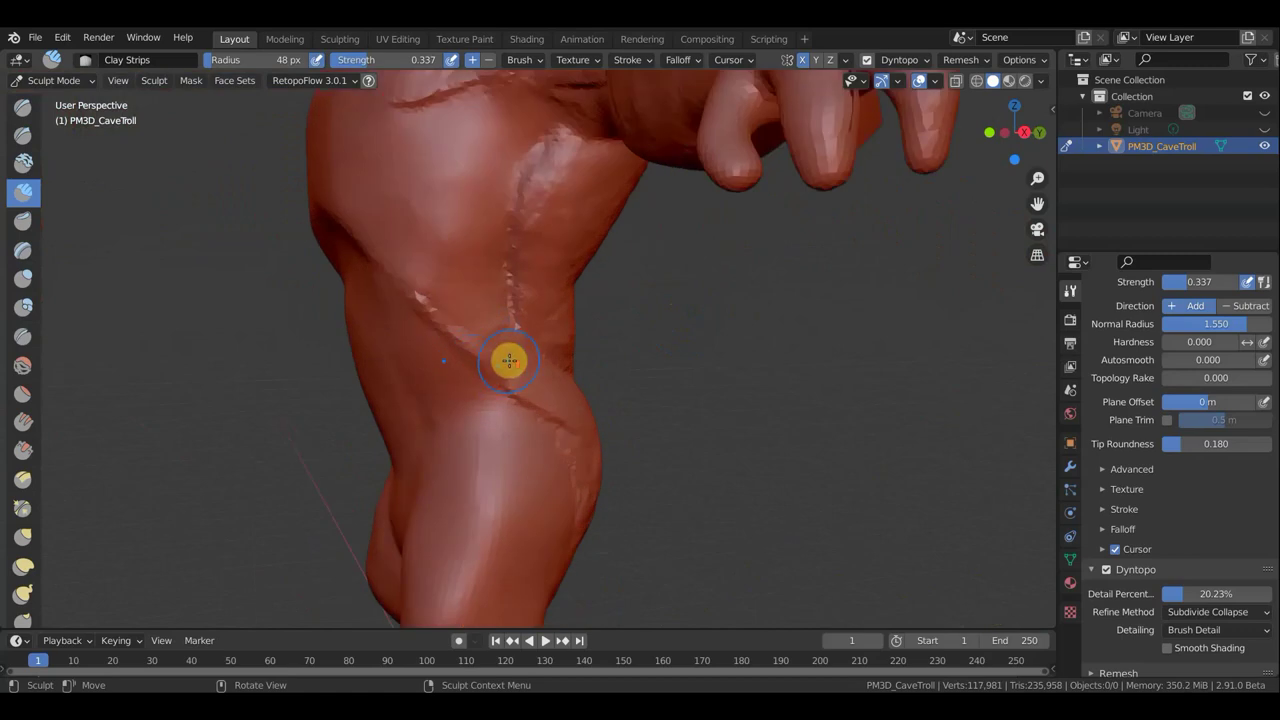
scroll(509, 361, "up", 1)
Step: Add a clay ridge along the leg and thicken it across the lower abdomen
left_click_drag(542, 384, 446, 408)
mouse_move(522, 389)
left_mouse_down()
mouse_move(437, 406)
mouse_move(452, 385)
left_mouse_up()
mouse_move(531, 372)
left_mouse_down()
mouse_move(414, 386)
mouse_move(466, 417)
mouse_move(424, 441)
mouse_move(520, 443)
mouse_move(449, 414)
mouse_move(463, 366)
mouse_move(549, 360)
left_mouse_up()
mouse_move(549, 360)
middle_mouse_down()
mouse_move(737, 374)
mouse_move(571, 394)
middle_mouse_up()
scroll(705, 362, "down", 4)
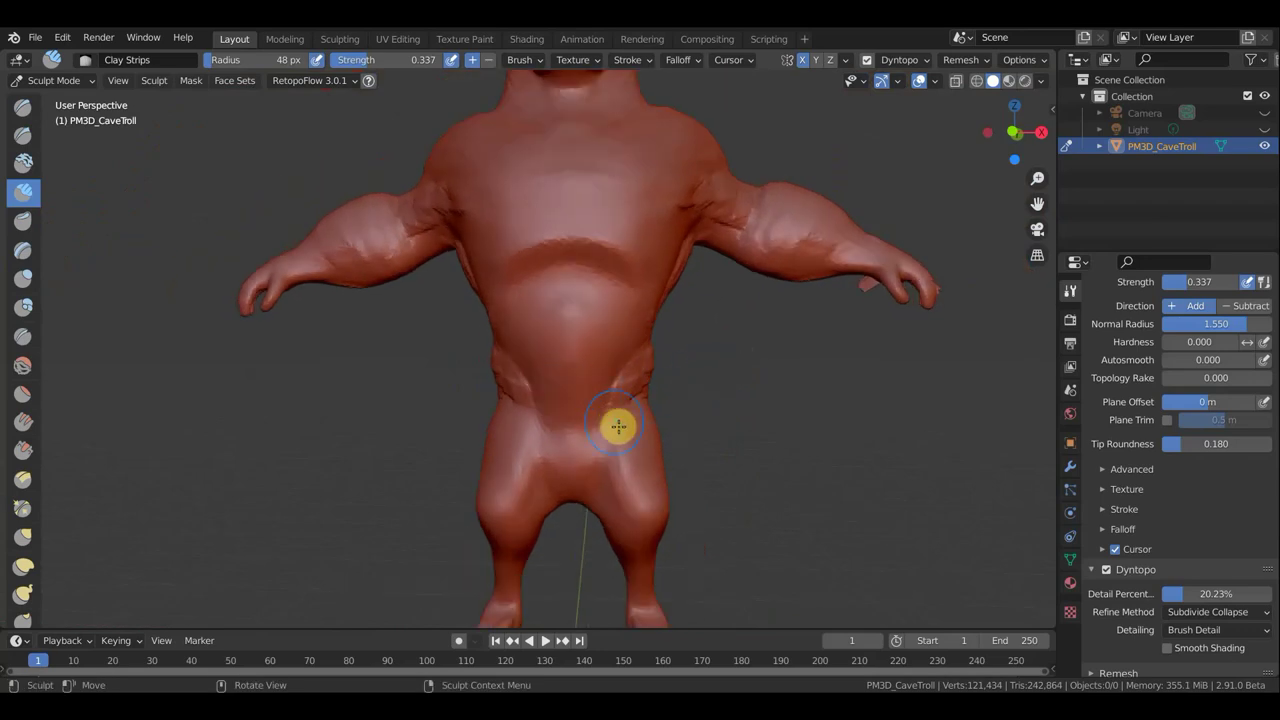
scroll(584, 462, "up", 1)
scroll(590, 500, "up", 2)
scroll(595, 524, "up", 1)
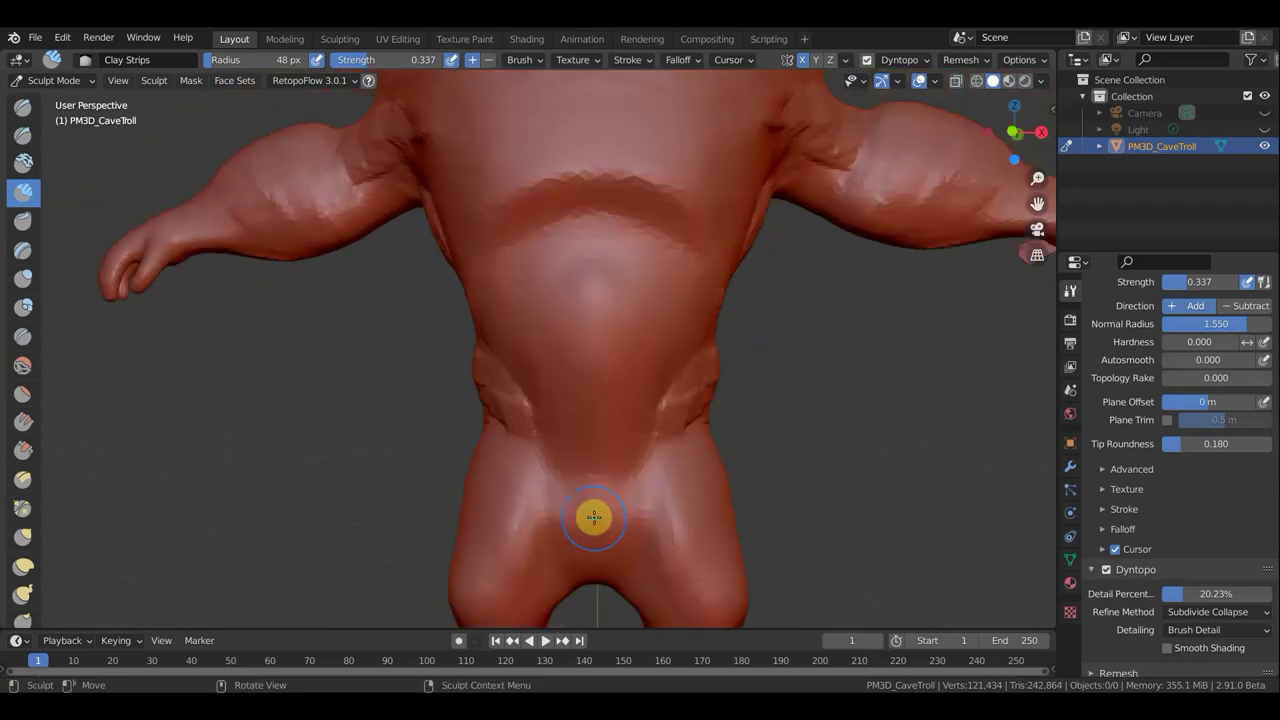
Step: Add clay strokes near the crotch and down the left side of the belly and chest
mouse_move(596, 527)
left_mouse_down()
mouse_move(571, 500)
mouse_move(575, 525)
mouse_move(596, 525)
mouse_move(566, 457)
mouse_move(606, 429)
mouse_move(564, 373)
left_mouse_up()
left_click_drag(488, 228, 470, 278)
left_click_drag(511, 213, 463, 271)
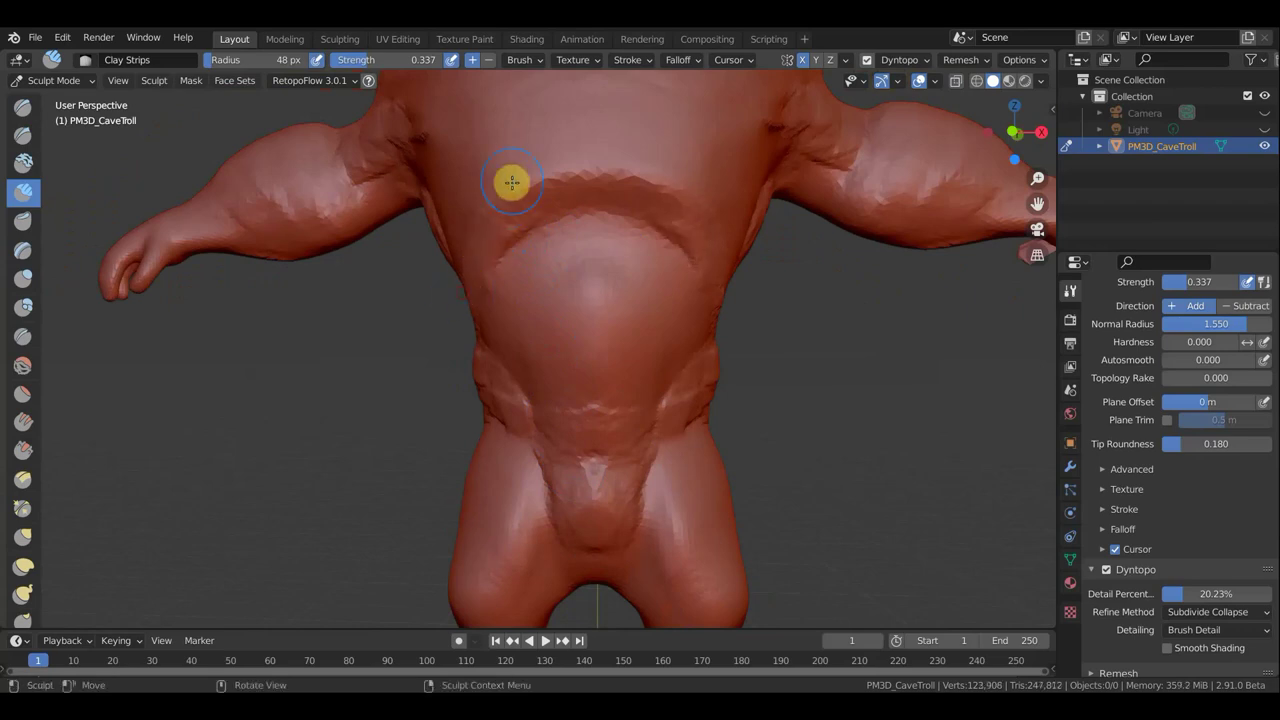
left_click_drag(517, 189, 466, 266)
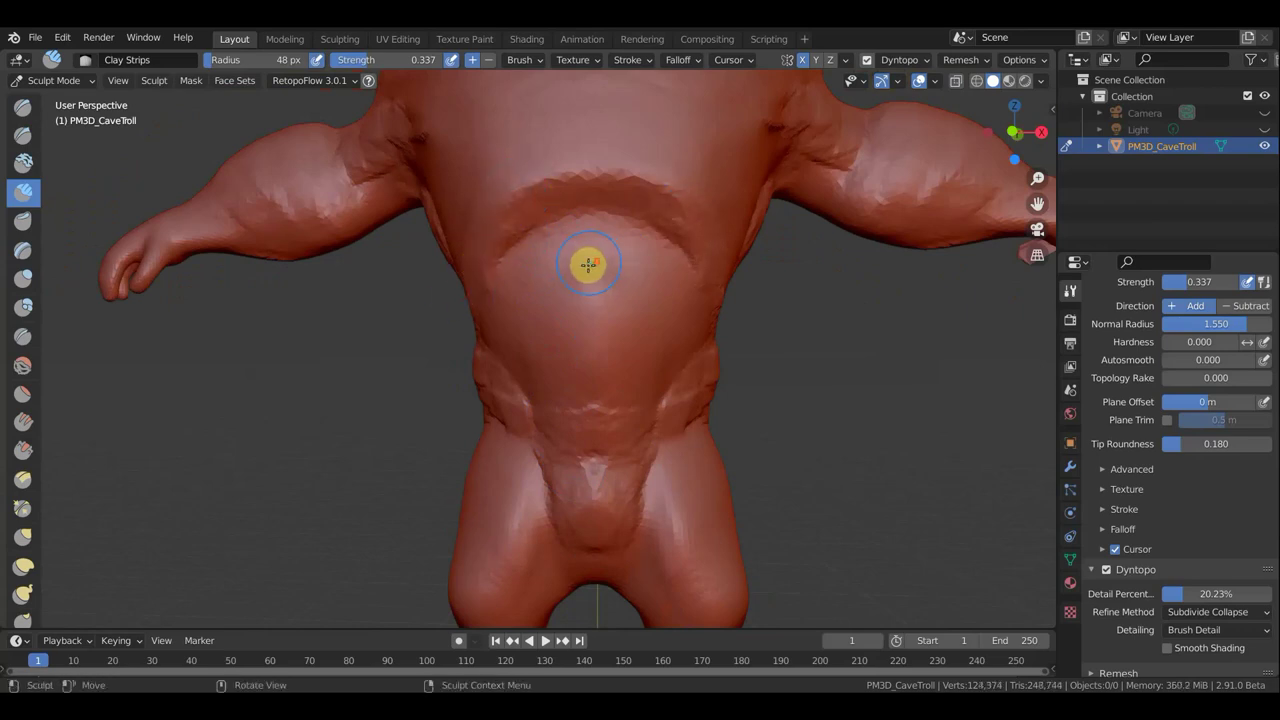
scroll(583, 260, "down", 3)
scroll(635, 297, "down", 2)
scroll(337, 222, "down", 2)
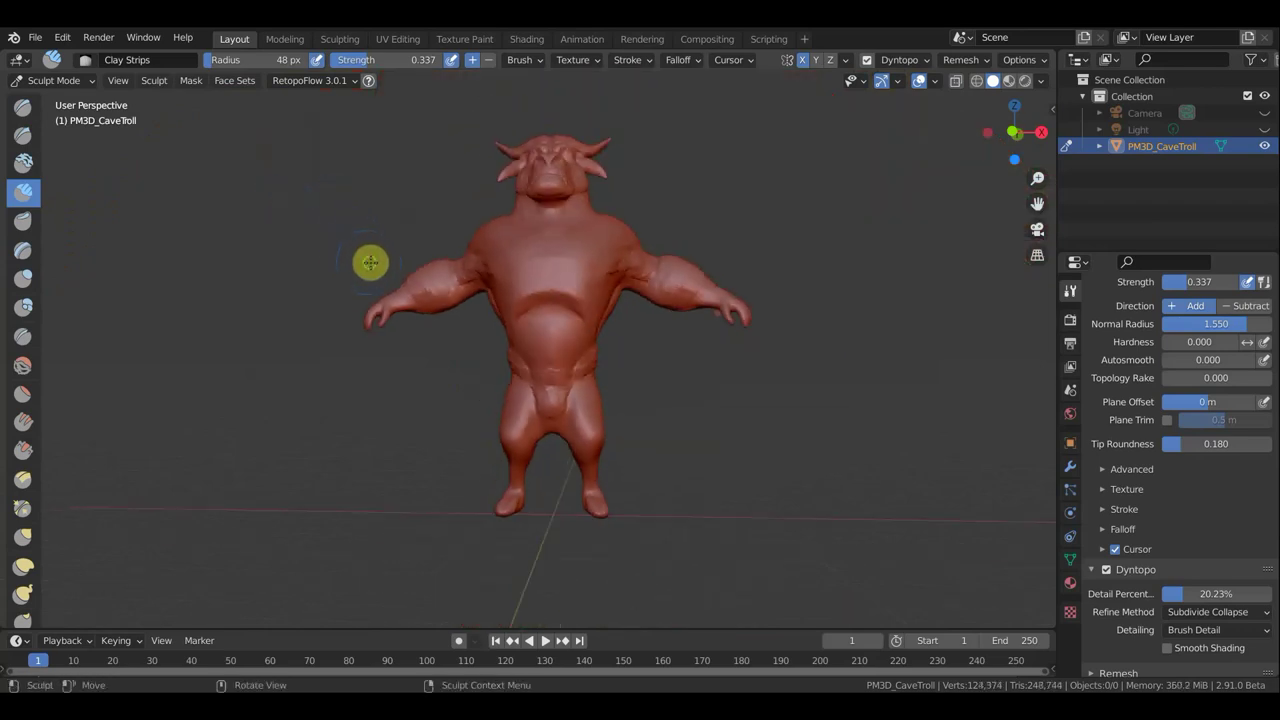
Step: Sculpt Clay Strips strokes across the chest and shoulder to shape the chest muscles
mouse_move(375, 293)
middle_mouse_down()
mouse_move(343, 297)
mouse_move(346, 314)
middle_mouse_up()
scroll(551, 297, "up", 4)
mouse_move(624, 309)
middle_mouse_down()
mouse_move(666, 334)
mouse_move(726, 326)
mouse_move(686, 323)
middle_mouse_up()
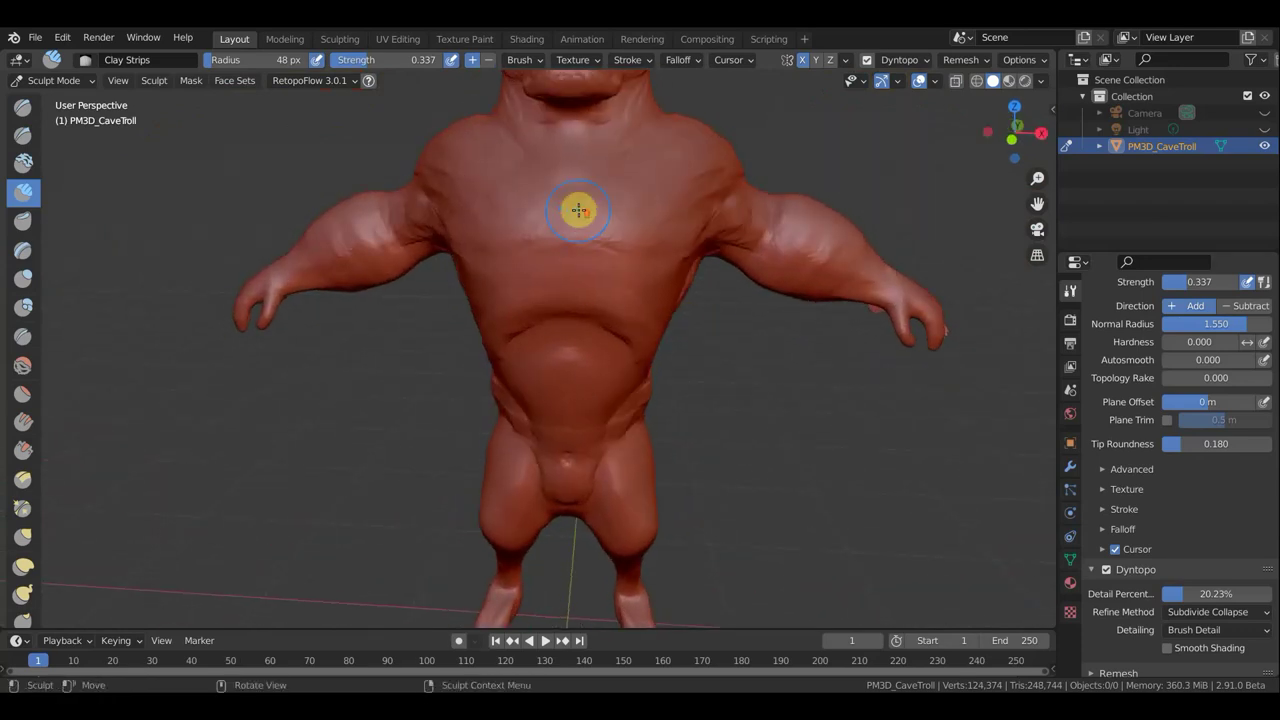
mouse_move(621, 185)
left_mouse_down()
mouse_move(651, 219)
mouse_move(651, 246)
left_mouse_up()
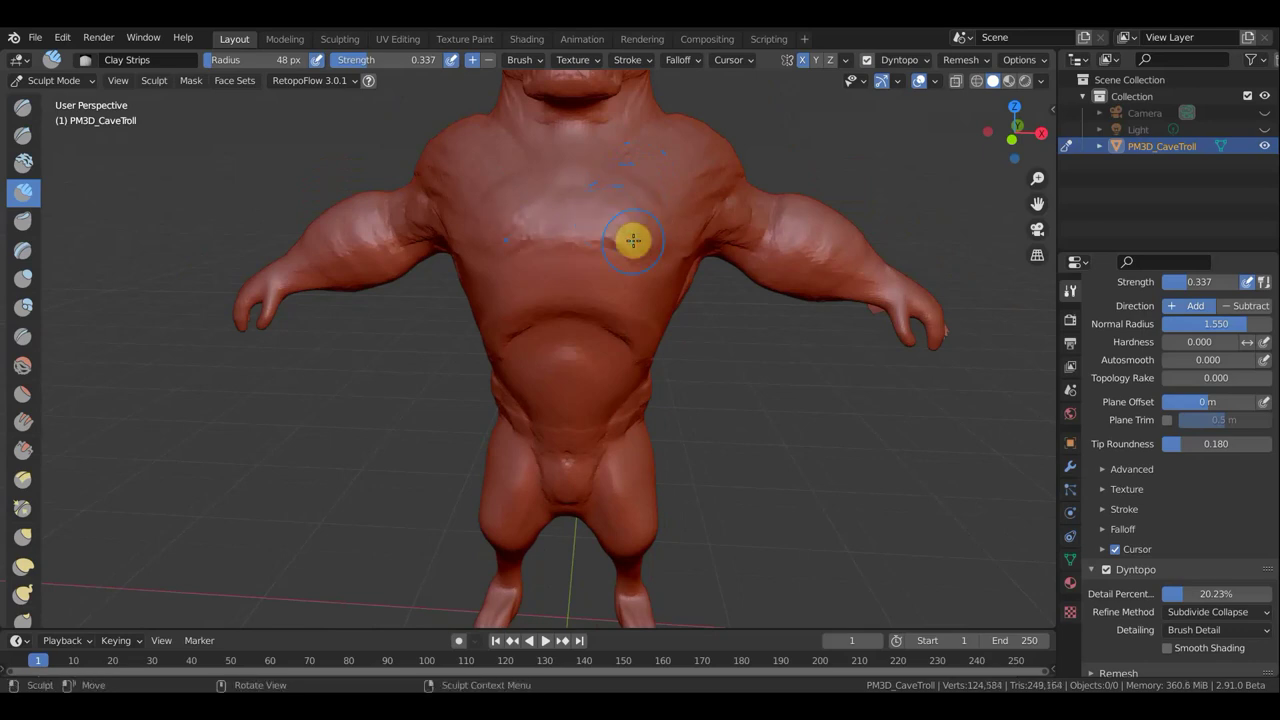
left_click_drag(706, 206, 737, 189)
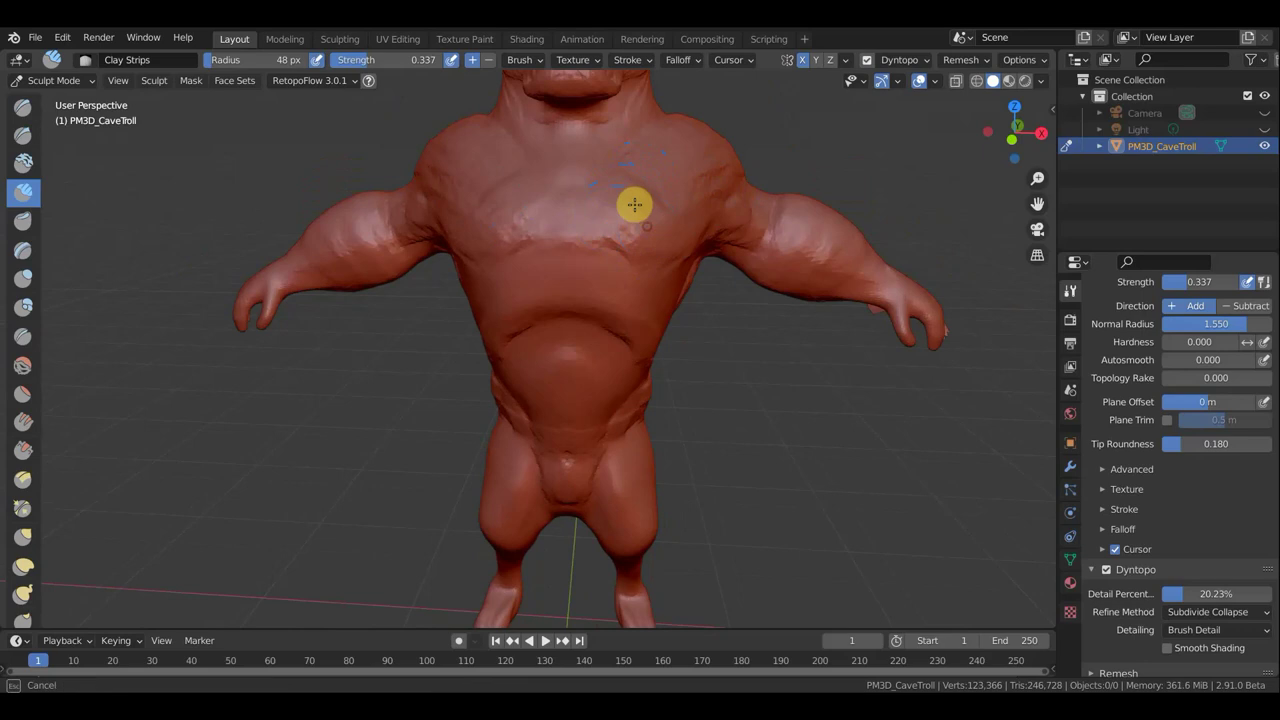
mouse_move(666, 243)
left_mouse_down()
mouse_move(726, 151)
mouse_move(666, 183)
mouse_move(669, 157)
left_mouse_up()
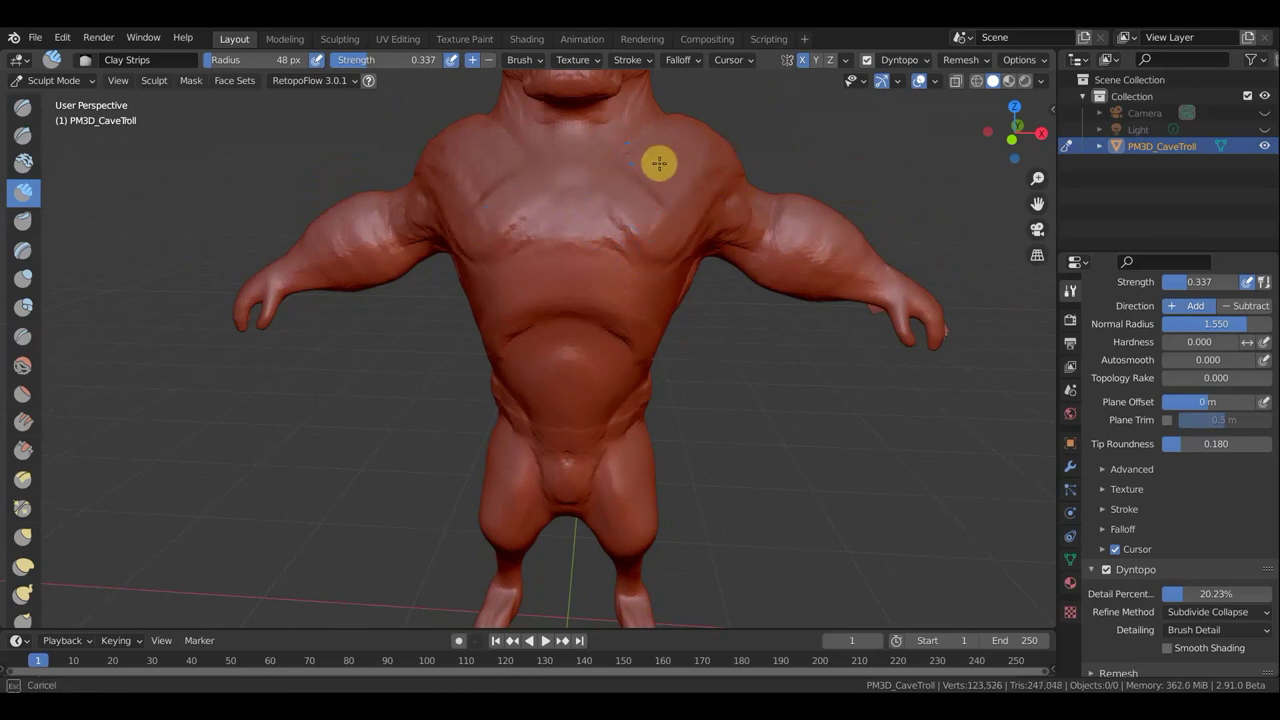
left_click_drag(683, 113, 620, 228)
scroll(627, 228, "down", 3)
Step: Frame the whole troll in front orthographic view, then bring up the interaction mode list
middle_click_drag(660, 220, 634, 220)
middle_click_drag(680, 180, 703, 221)
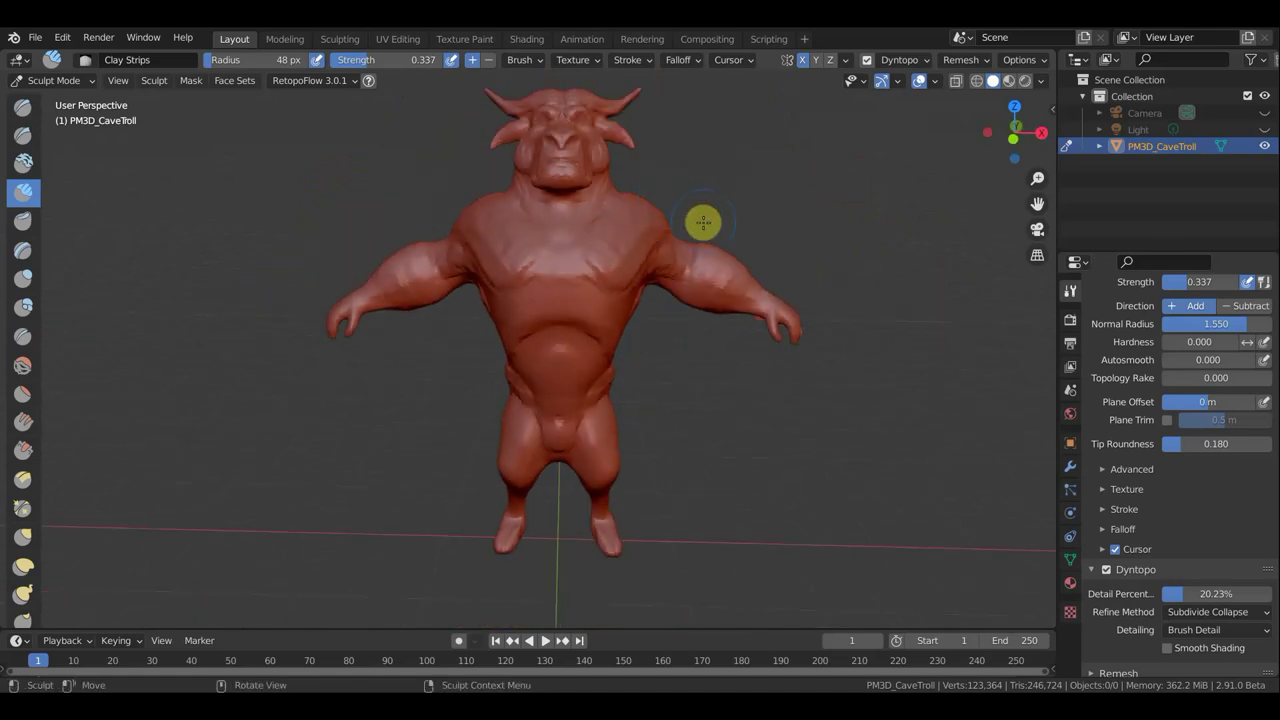
mouse_move(546, 246)
middle_mouse_down()
mouse_move(609, 249)
mouse_move(691, 229)
mouse_move(619, 249)
mouse_move(554, 222)
middle_mouse_up()
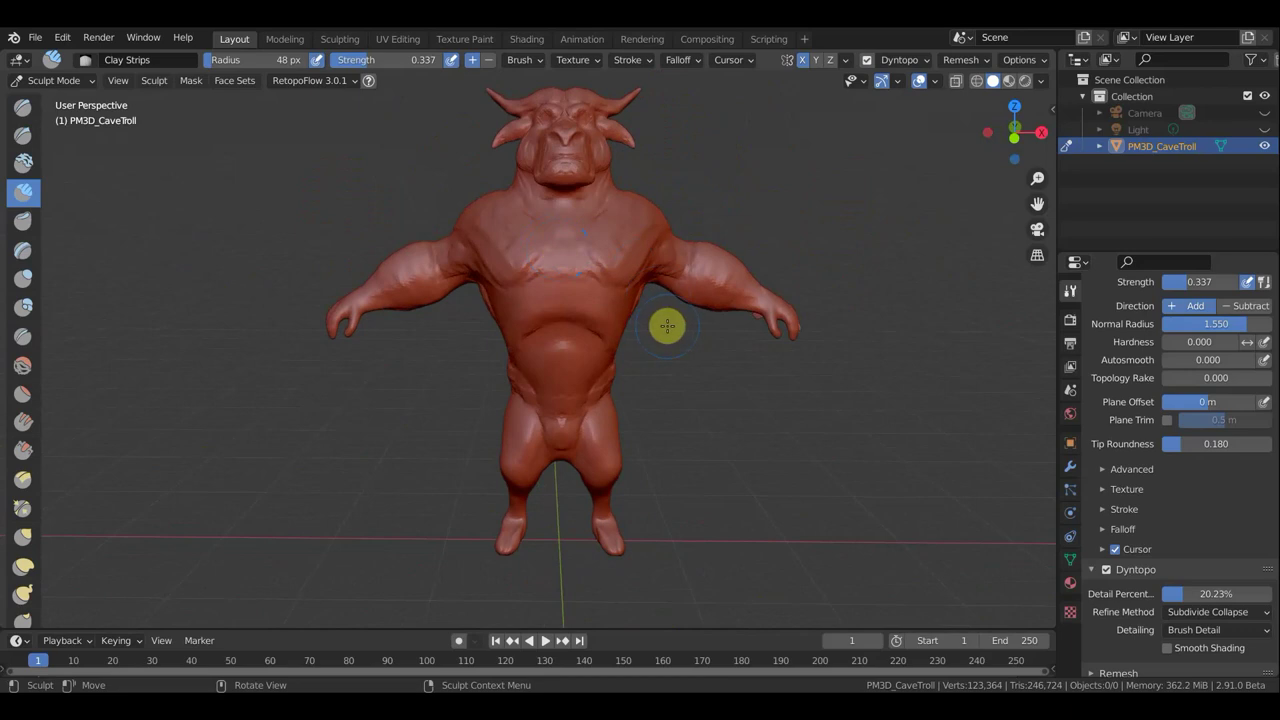
key("KP_1")
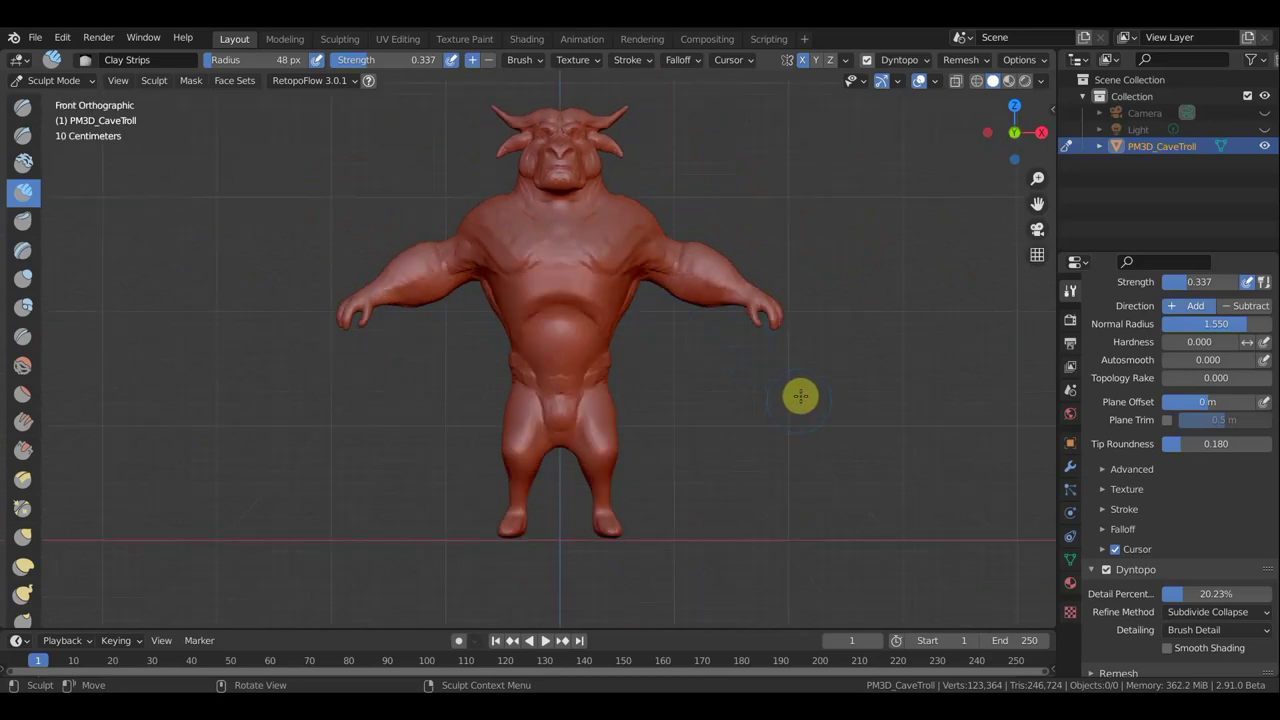
middle_click_drag(800, 396, 791, 420)
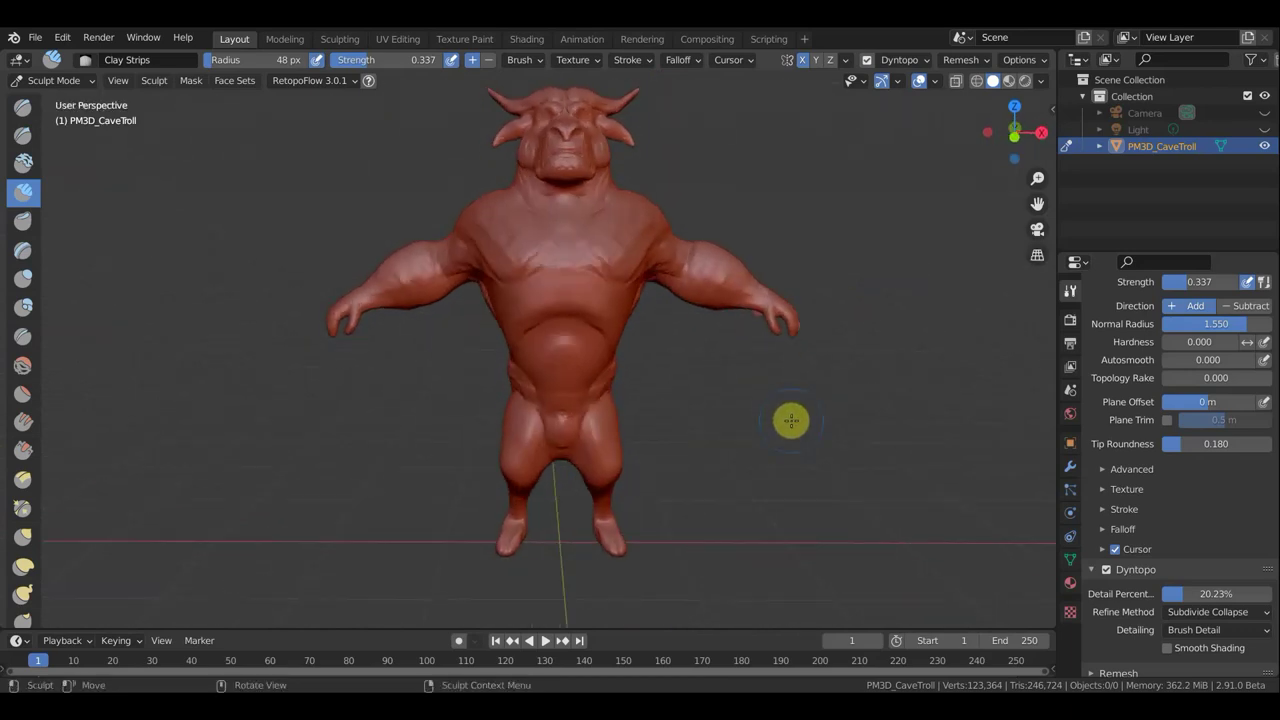
key("KP_1")
mouse_move(786, 406)
middle_mouse_down("alt")
mouse_move(800, 446)
mouse_move(786, 453)
middle_mouse_up("alt")
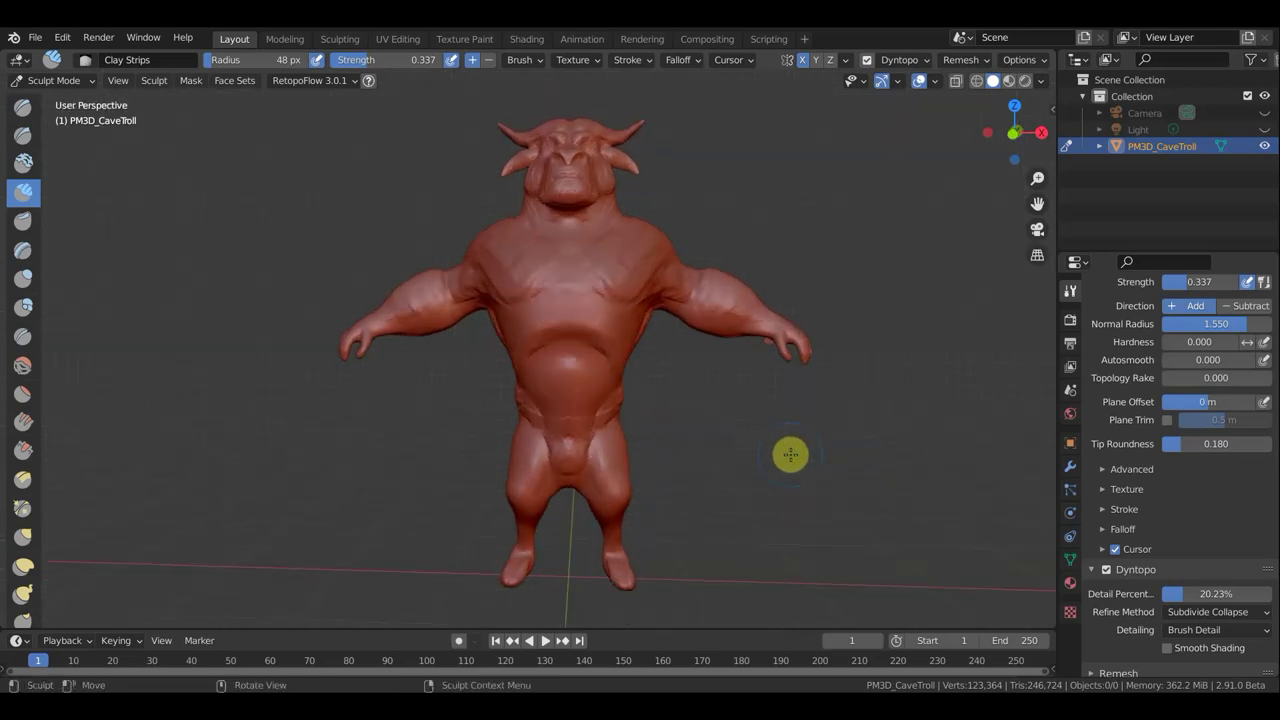
scroll(779, 450, "down", 1)
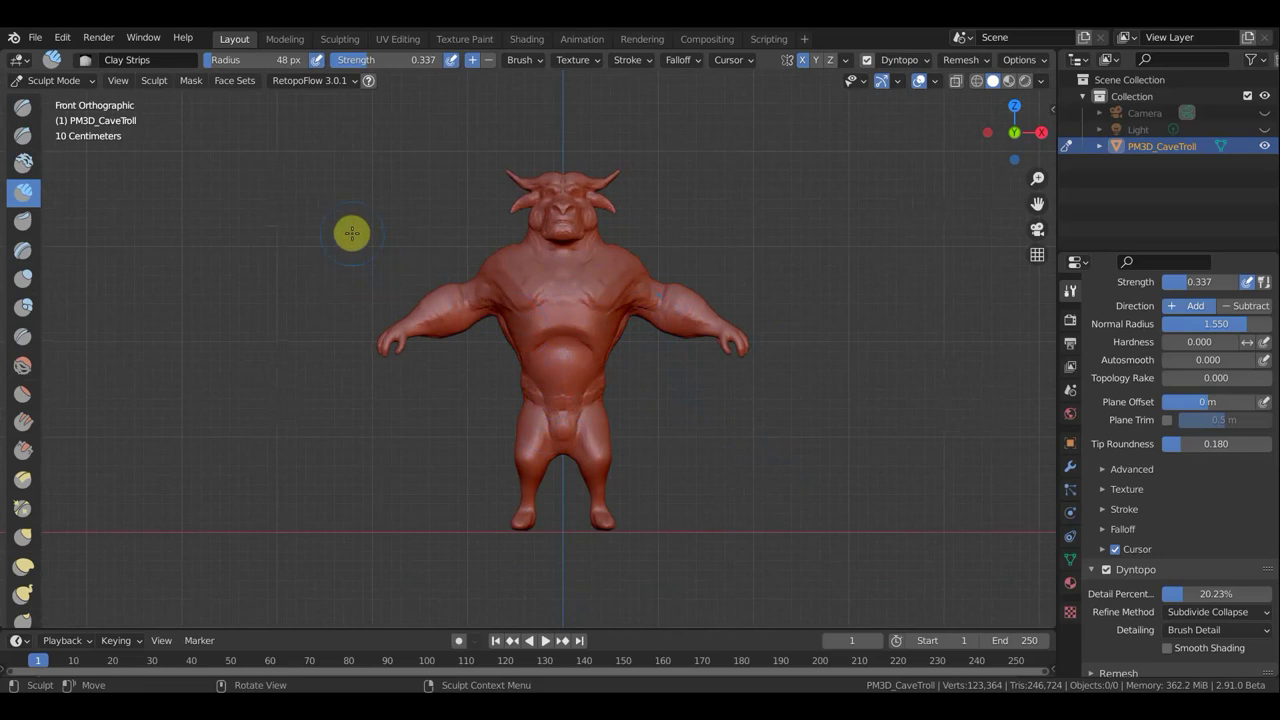
left_click(47, 84)
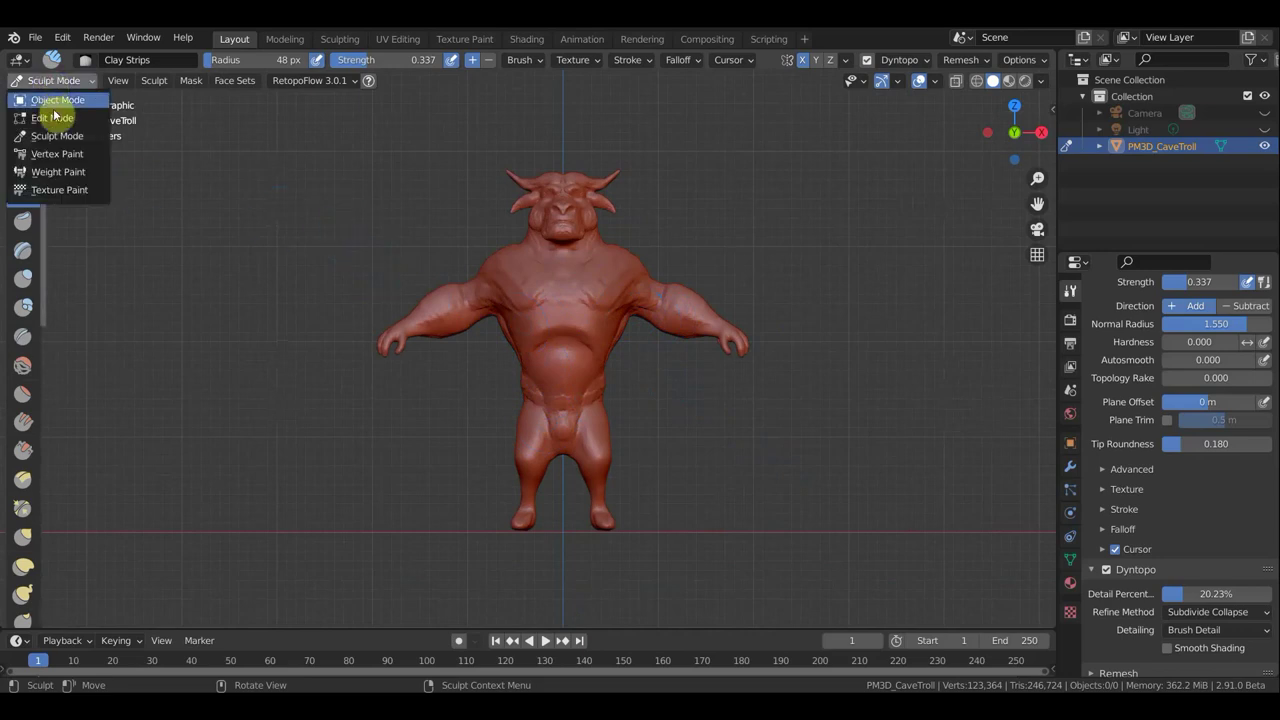
Step: Enter Edit Mode with X-ray on and box-select all the head vertices
key("Tab")
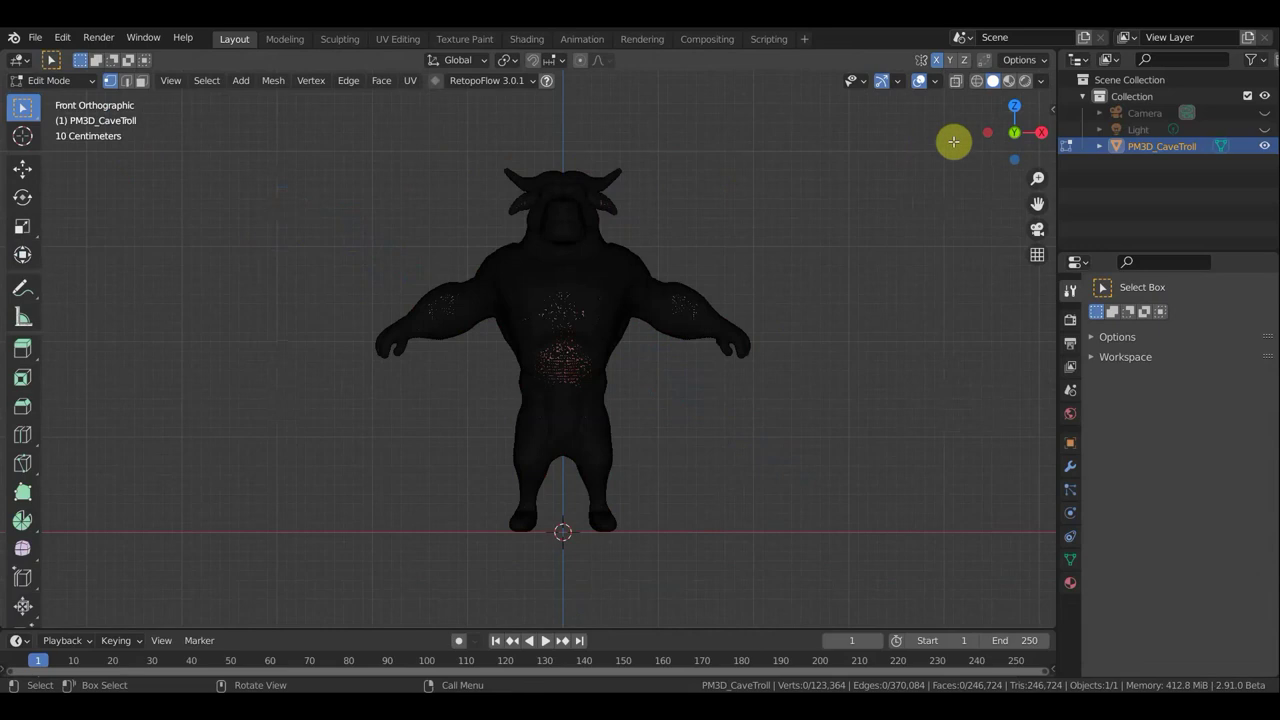
left_click(956, 80)
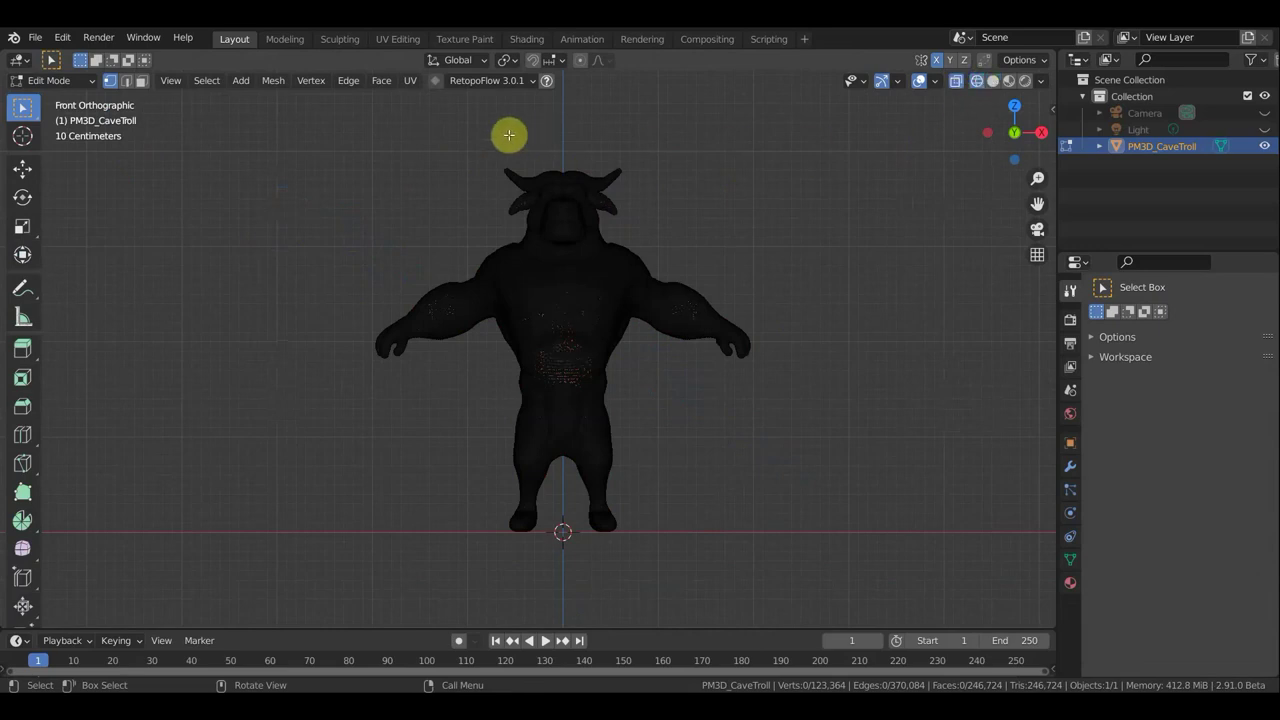
left_click_drag(481, 128, 631, 243)
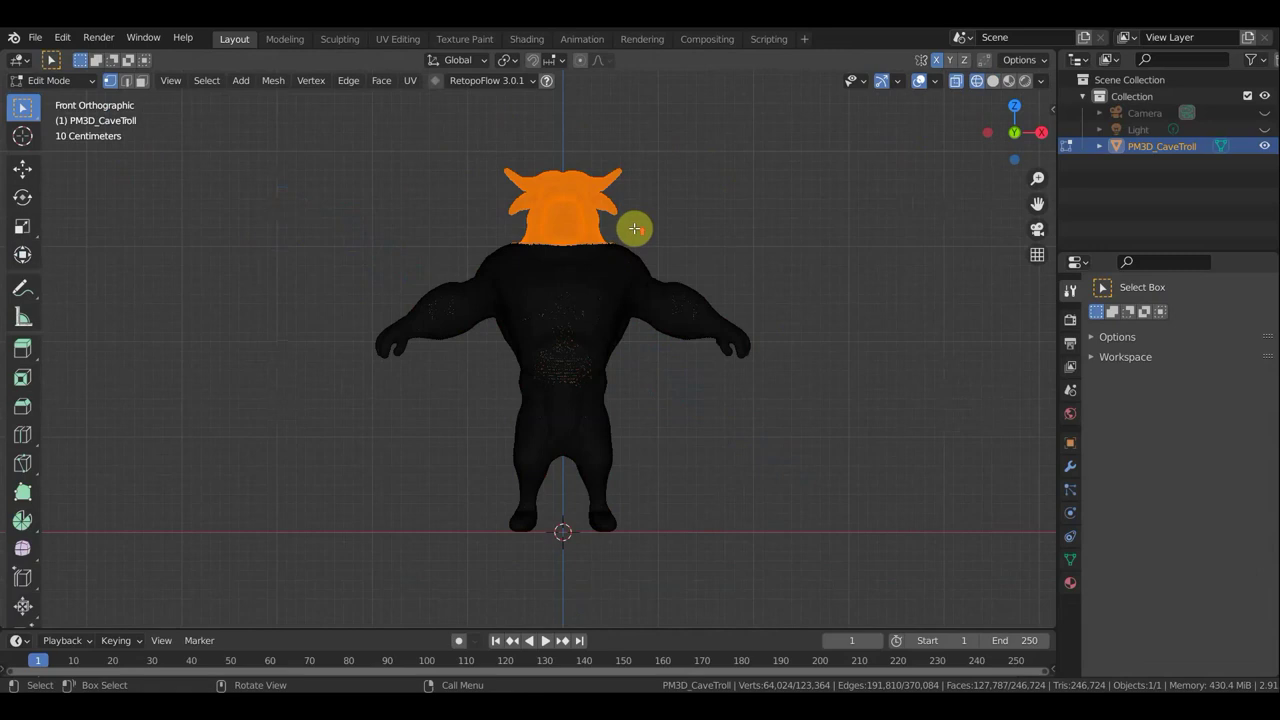
mouse_move(686, 277)
middle_mouse_down()
mouse_move(731, 305)
mouse_move(571, 366)
middle_mouse_up()
scroll(609, 380, "up", 4)
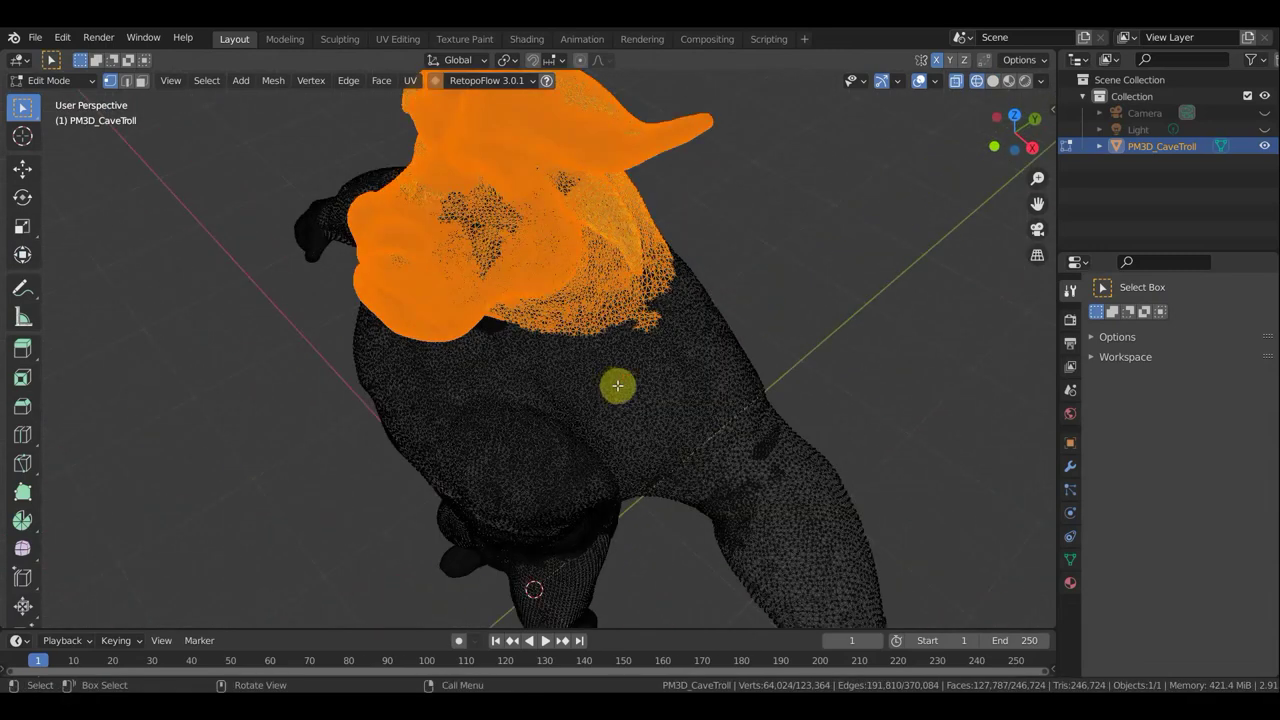
Step: Circle-deselect stray neck vertices below the head, then frame the whole troll from the front
key("c")
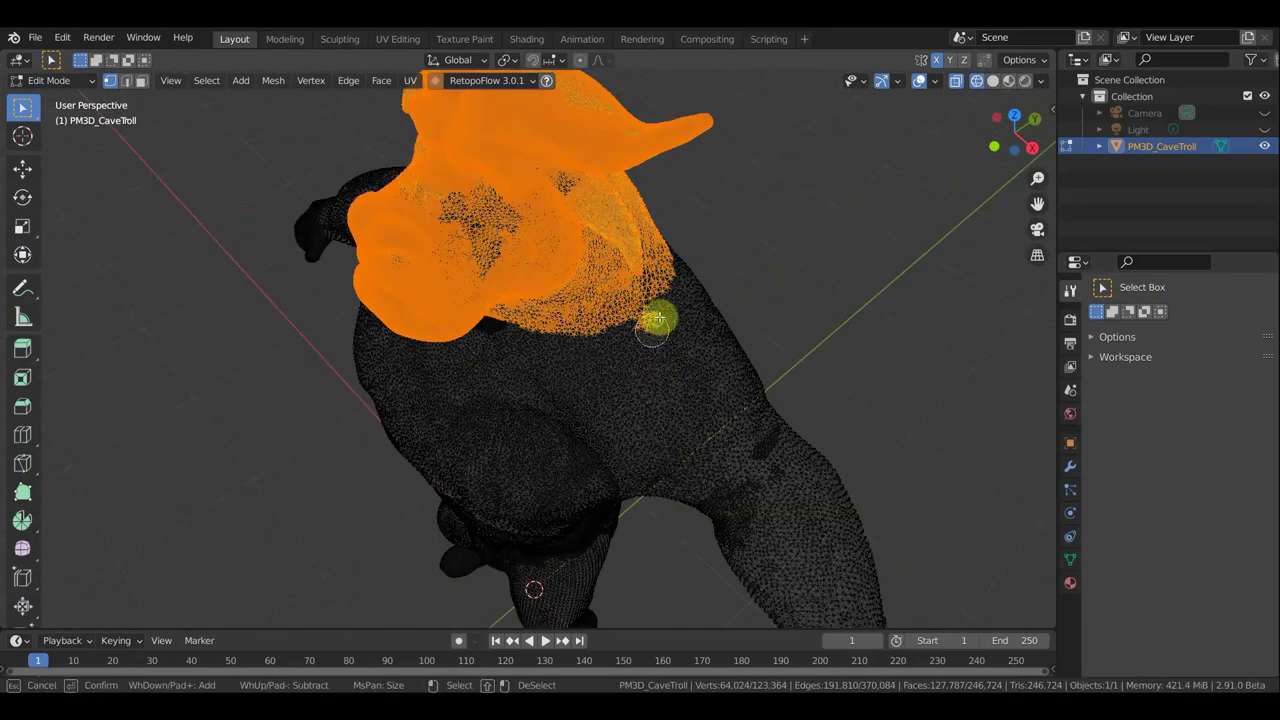
mouse_move(643, 326)
left_mouse_down("shift")
mouse_move(674, 269)
mouse_move(623, 337)
mouse_move(584, 348)
left_mouse_up("shift")
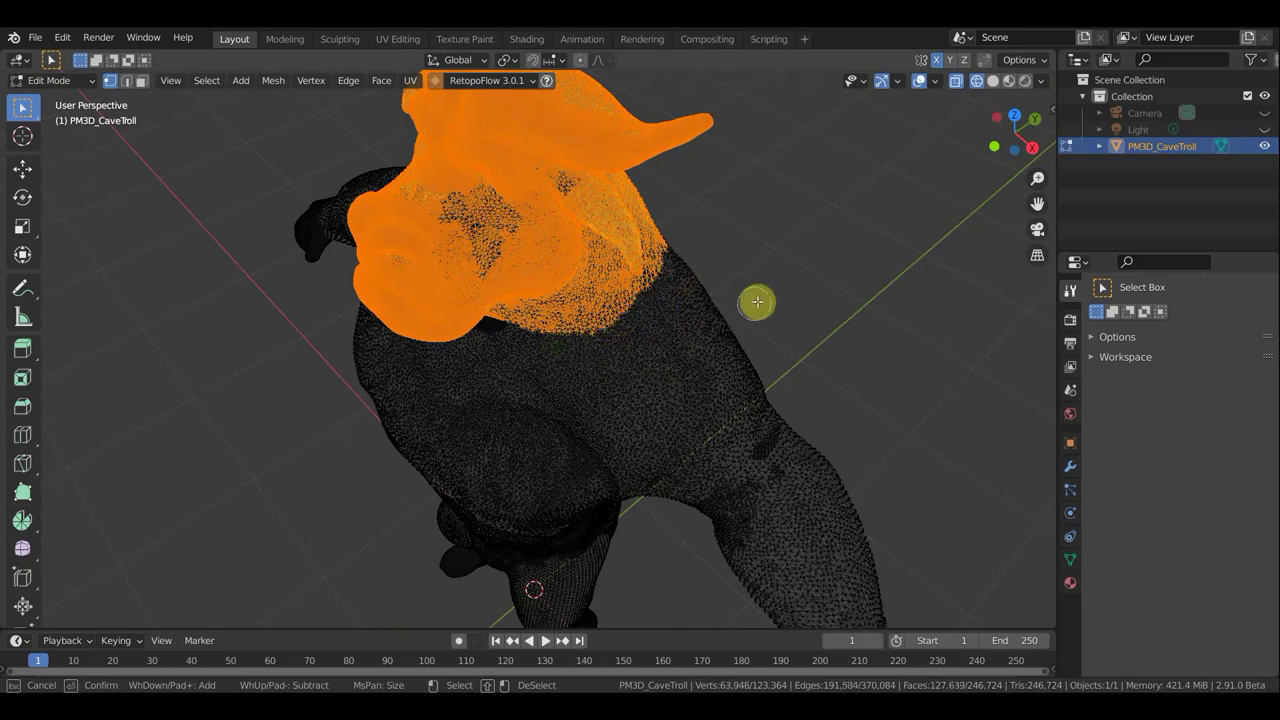
middle_click_drag(791, 297, 0, 318)
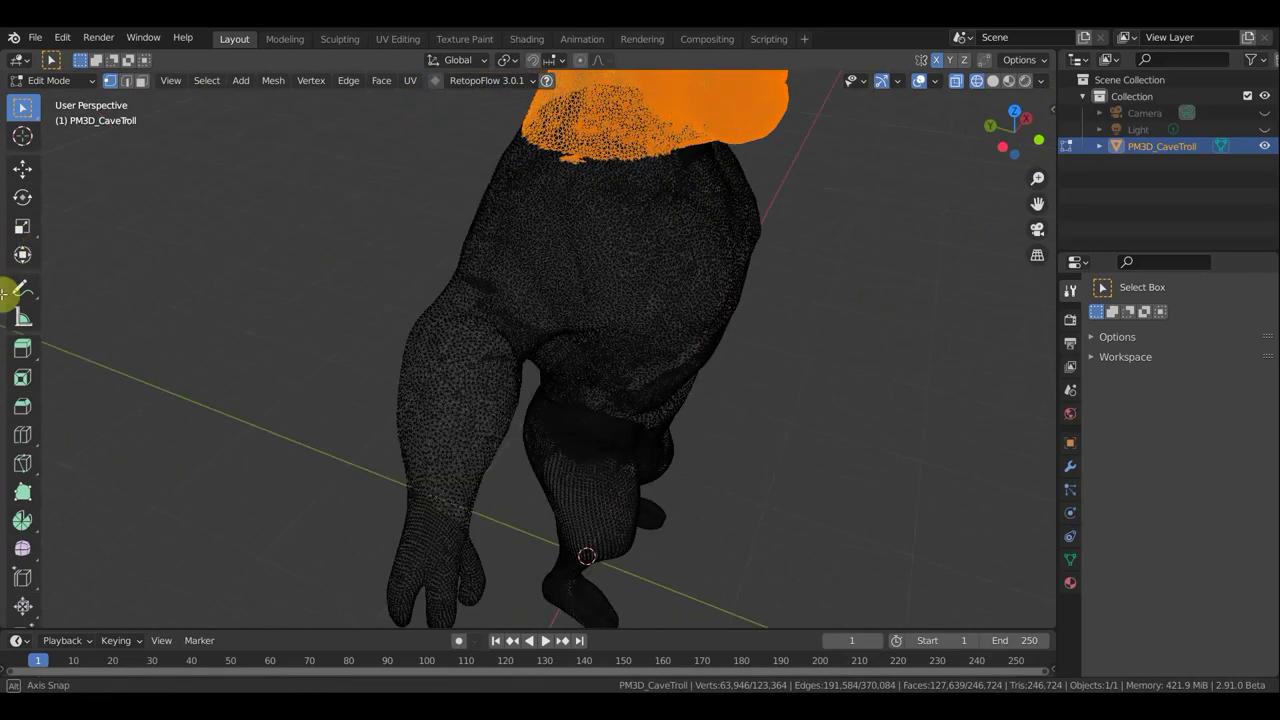
key("c")
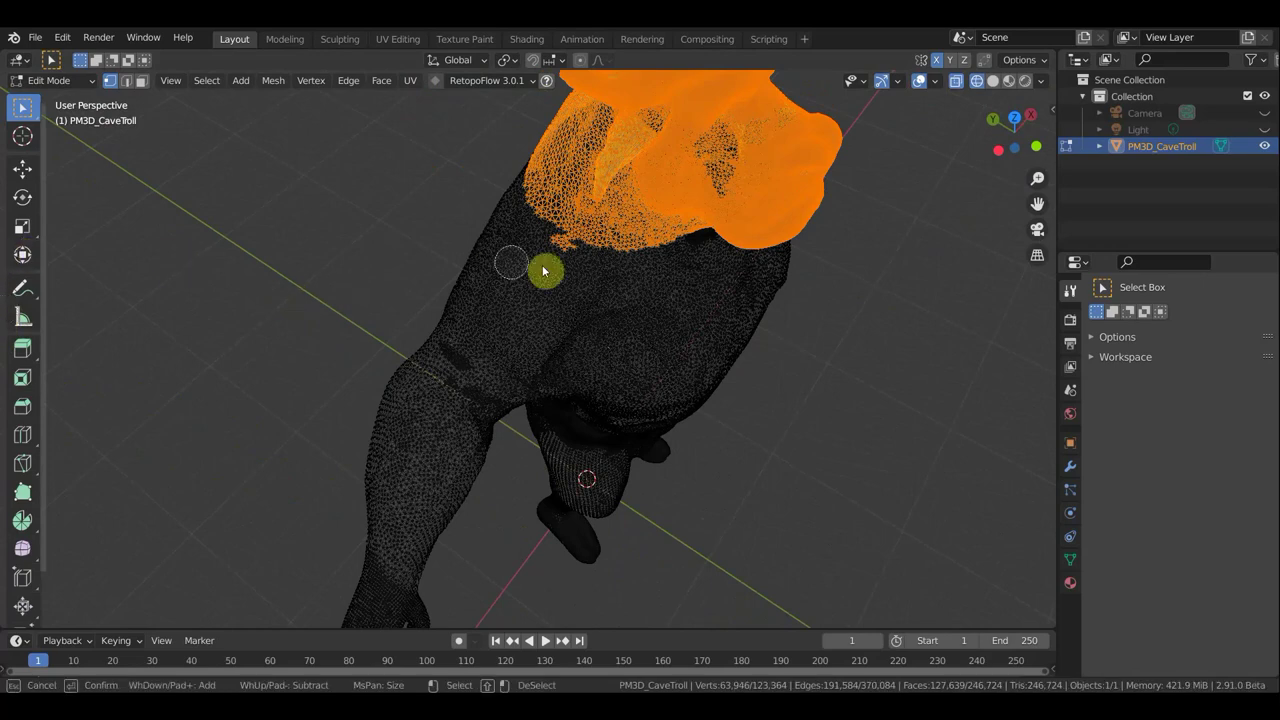
left_click_drag(537, 235, 657, 286, "shift")
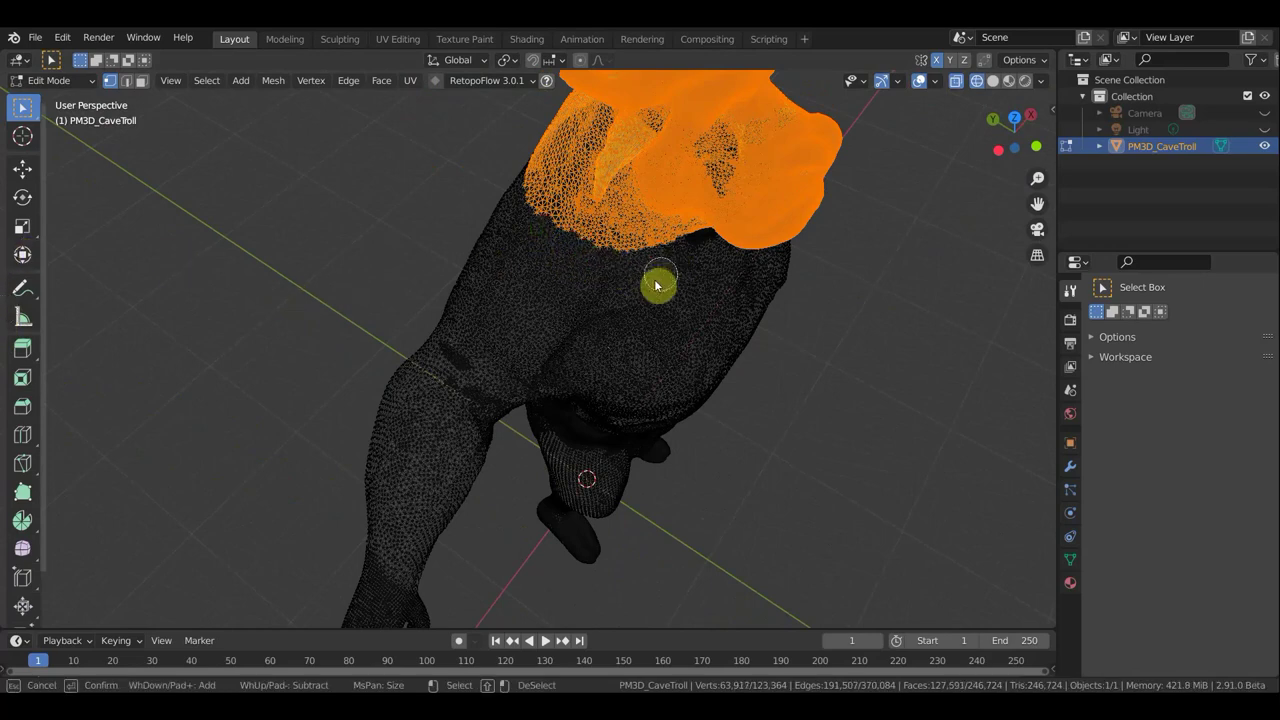
right_click(811, 393)
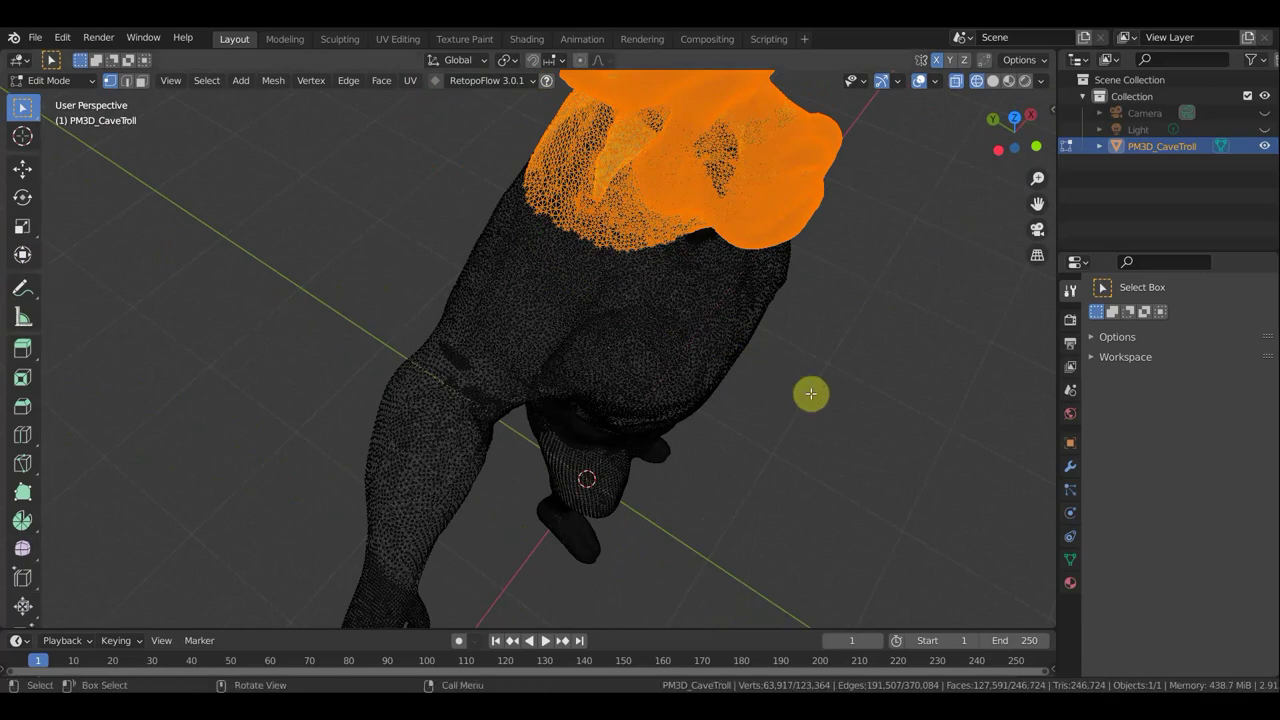
key("KP_1")
scroll(790, 392, "down", 3)
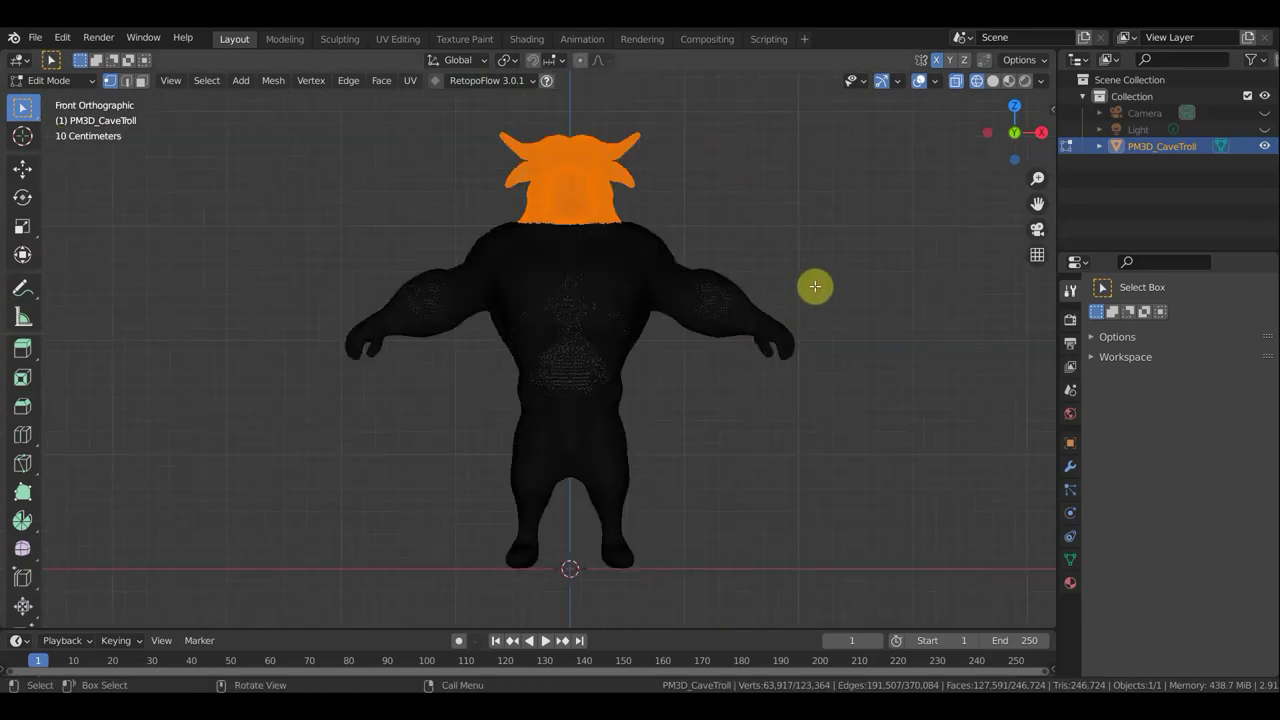
Step: Scale the selected head down to about 0.77, undoing a trial move afterwards
key("s")
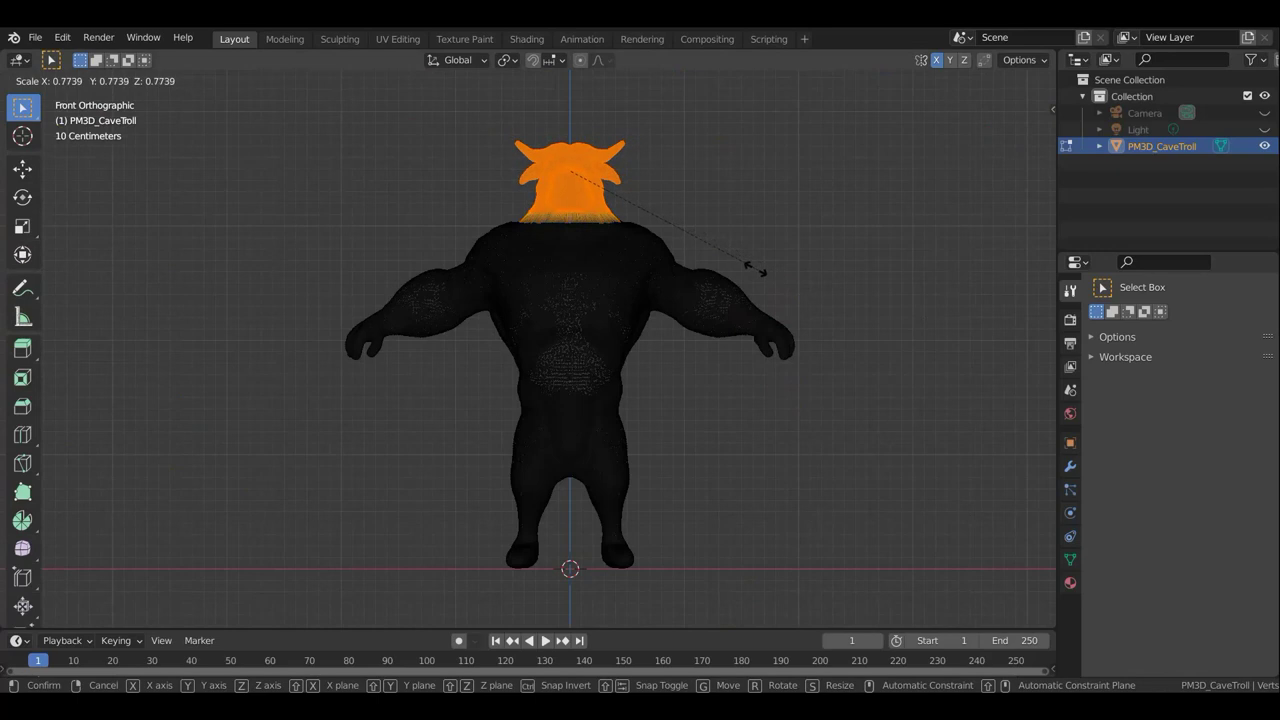
left_click(758, 270)
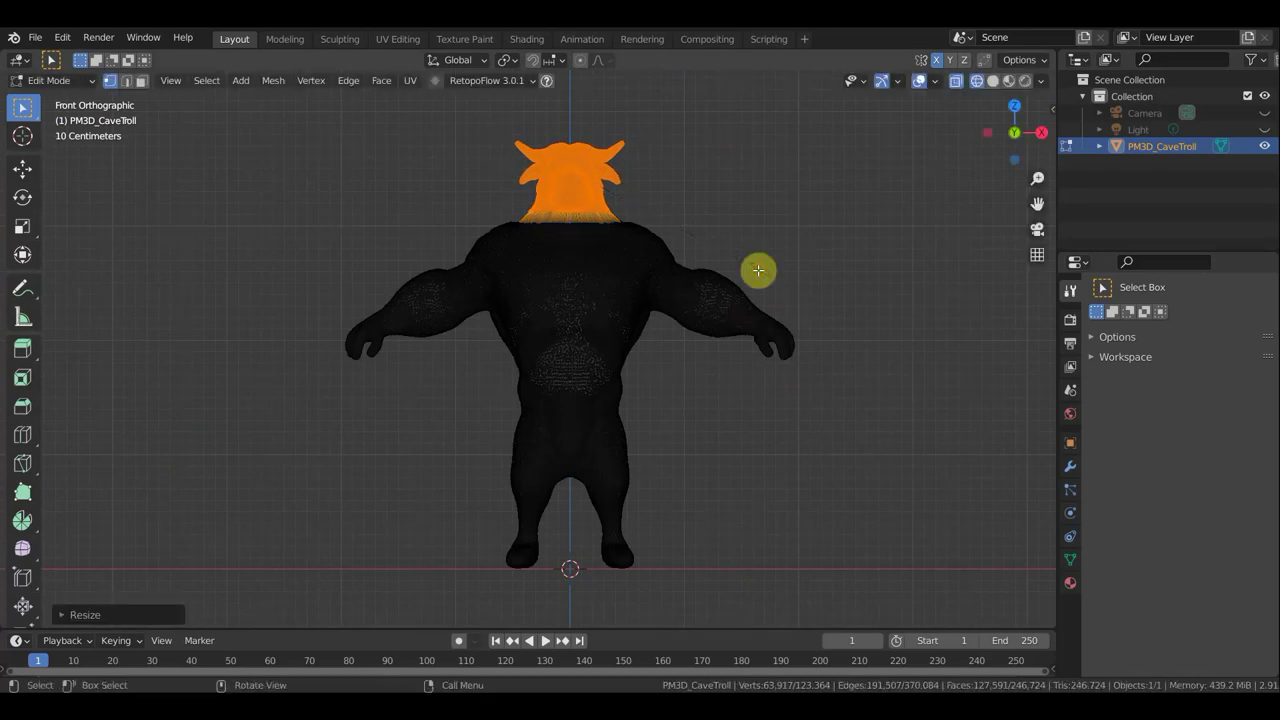
key("g")
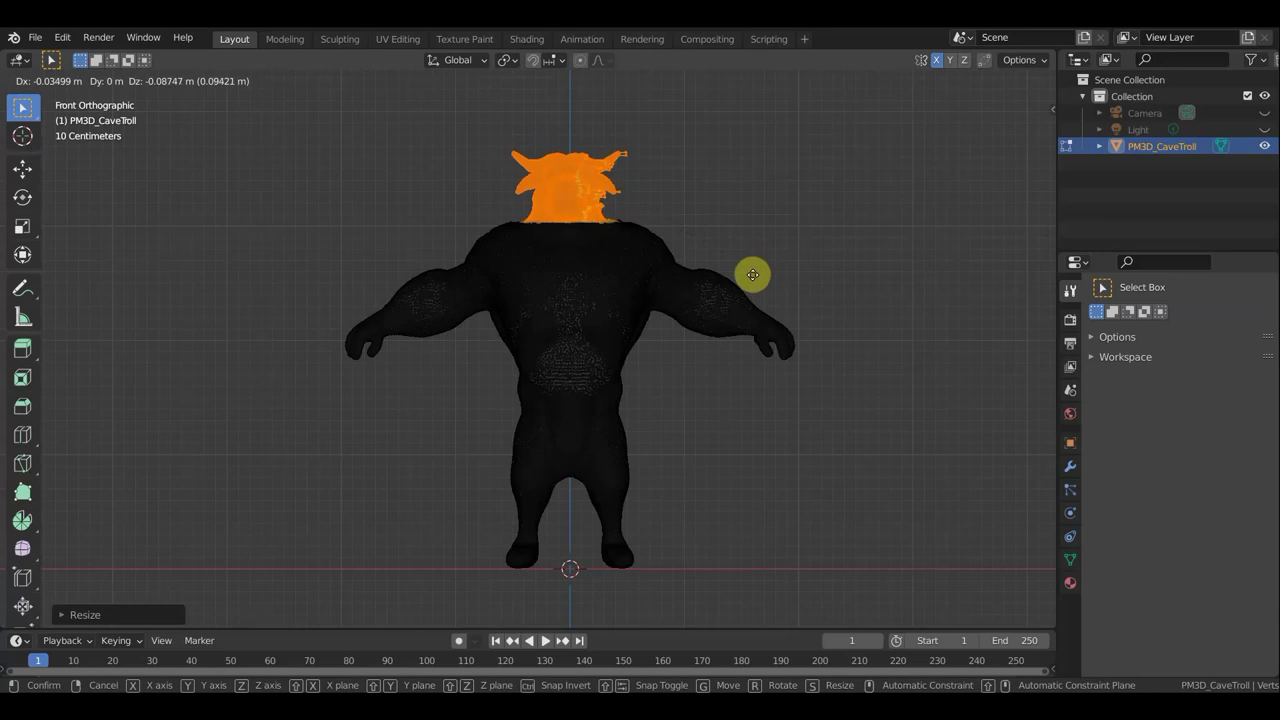
left_click(753, 272)
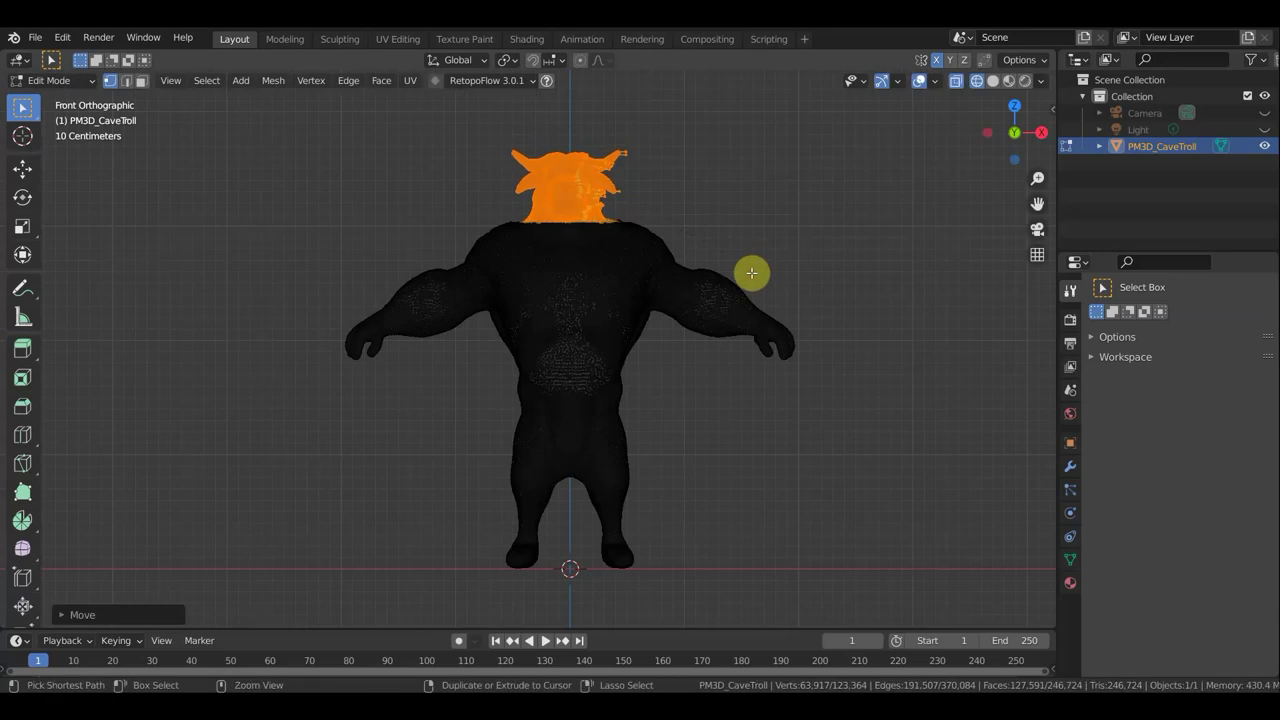
key("ctrl+z")
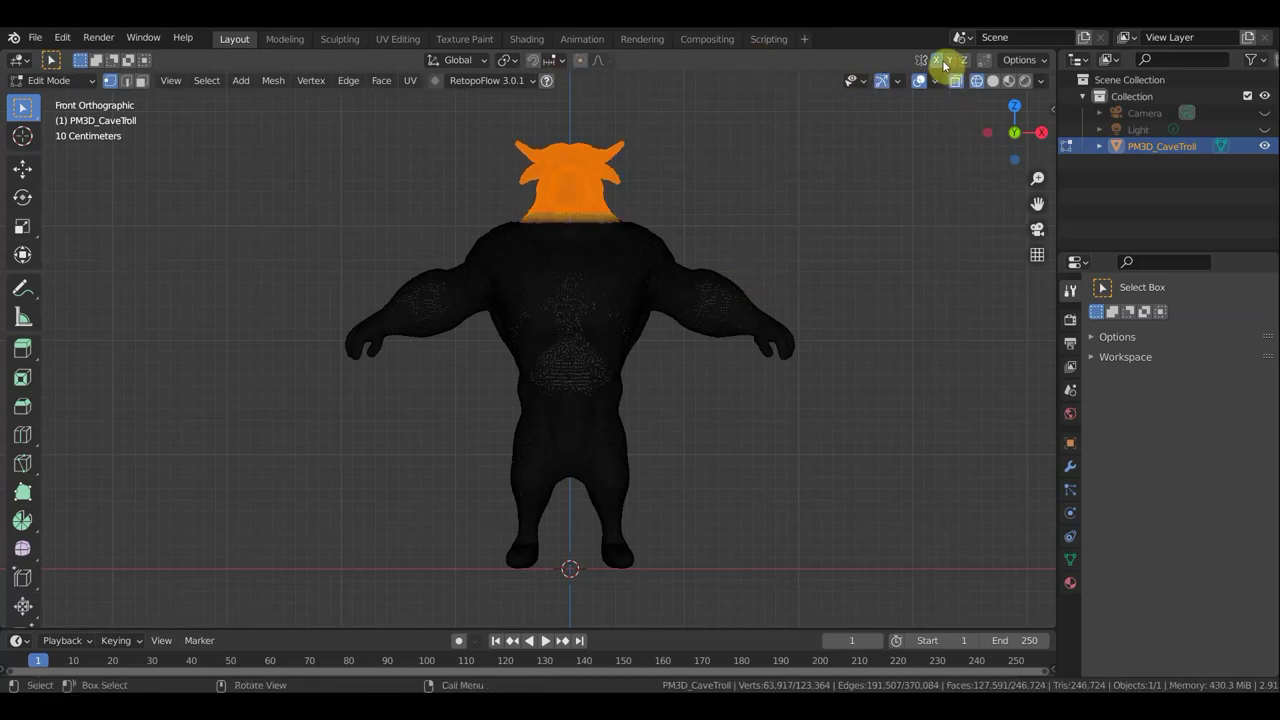
Step: With the Move gizmo, lower the head on Z and shift it back on Y onto the neck
left_click(22, 168)
left_click_drag(573, 100, 571, 113)
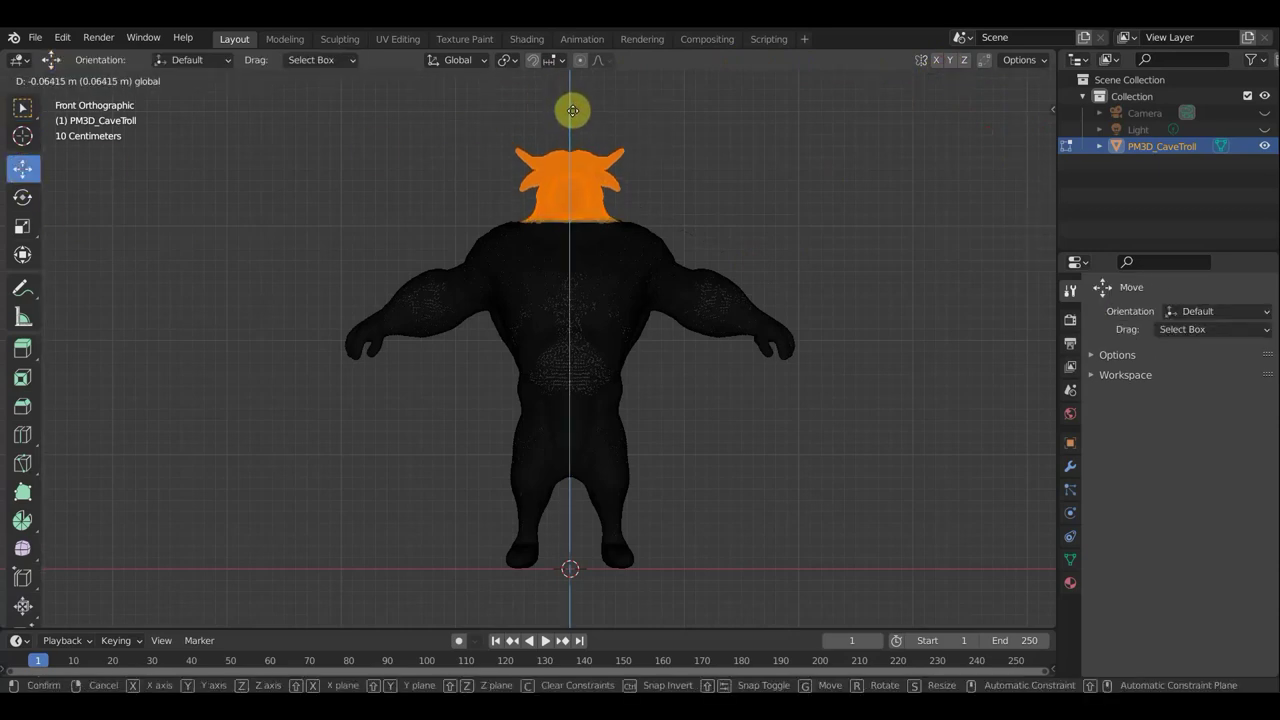
left_click_drag(576, 109, 570, 106)
mouse_move(800, 200)
middle_mouse_down()
mouse_move(925, 220)
mouse_move(757, 186)
middle_mouse_up()
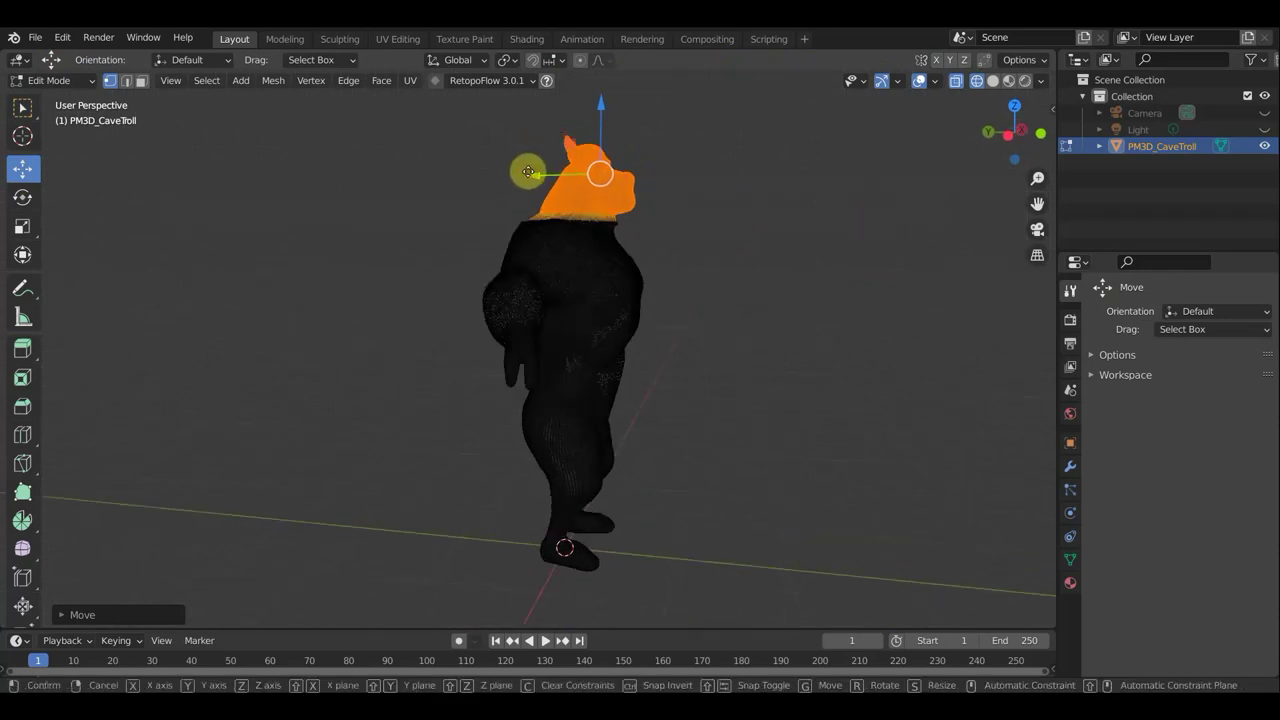
left_click_drag(530, 175, 522, 170)
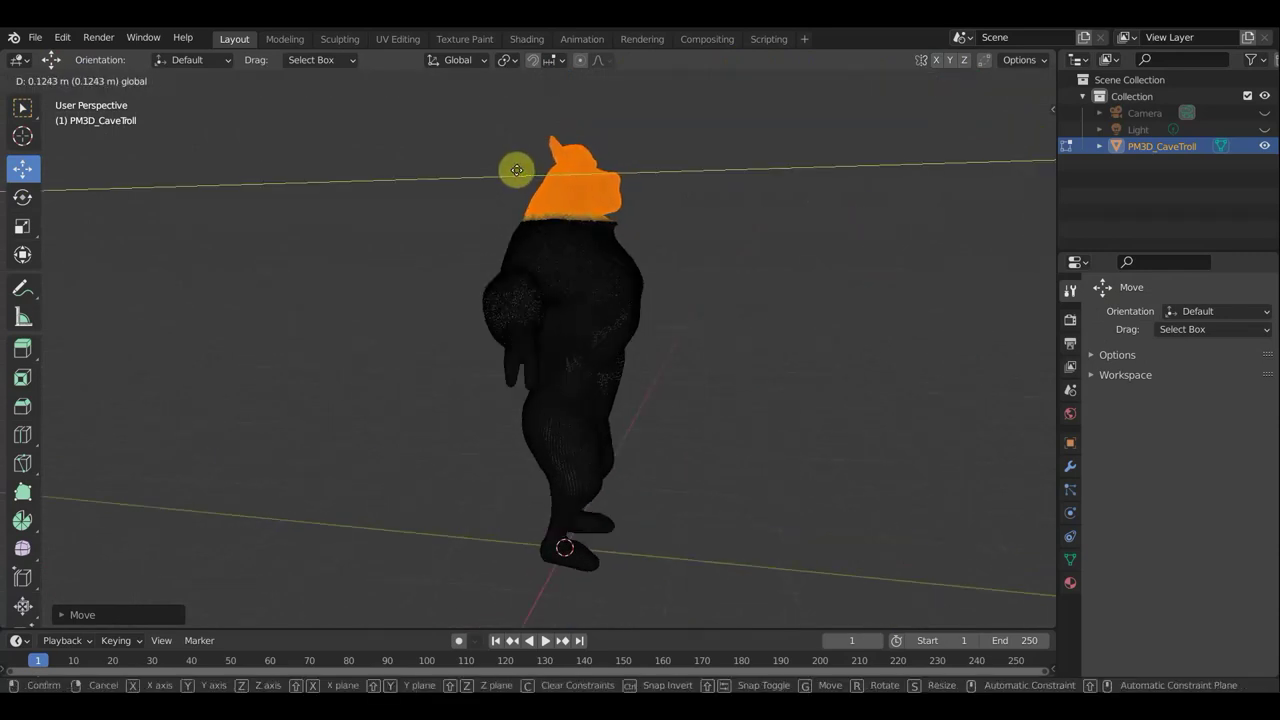
right_click(543, 177)
left_click_drag(528, 176, 515, 171)
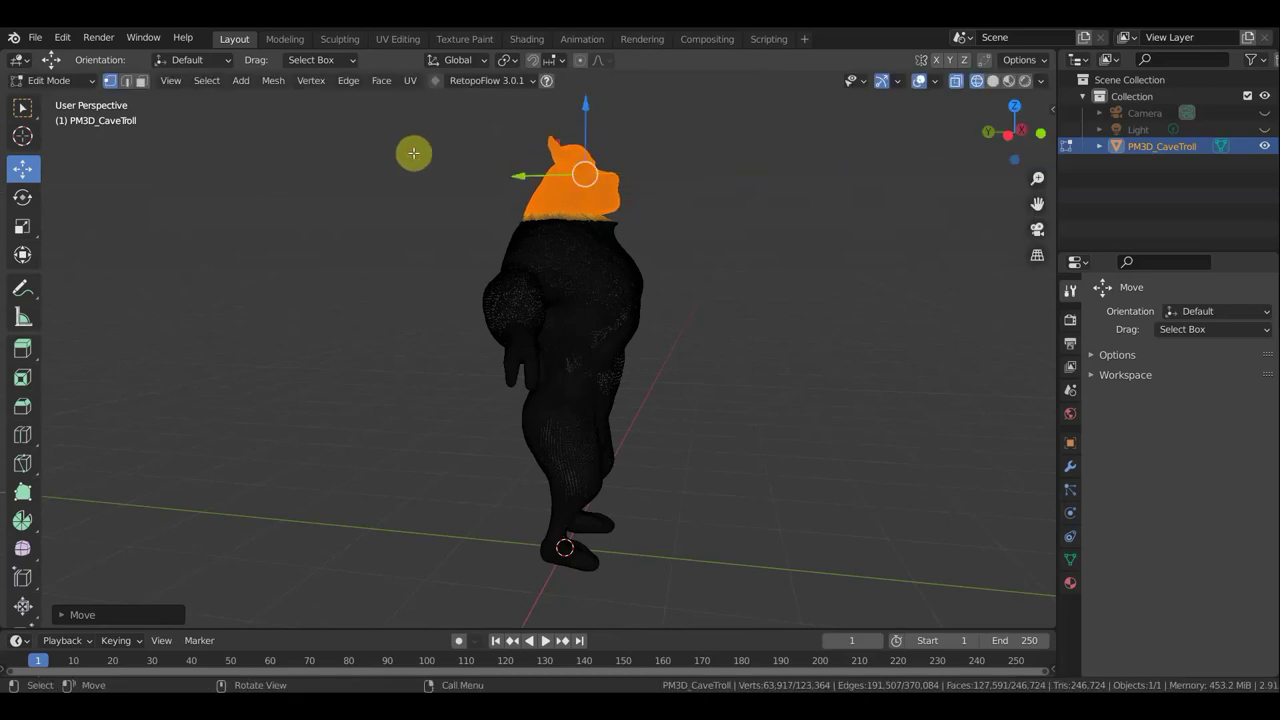
Step: Bring up the interaction mode list to leave Edit Mode for Sculpt Mode
left_click(66, 81)
left_click(69, 117)
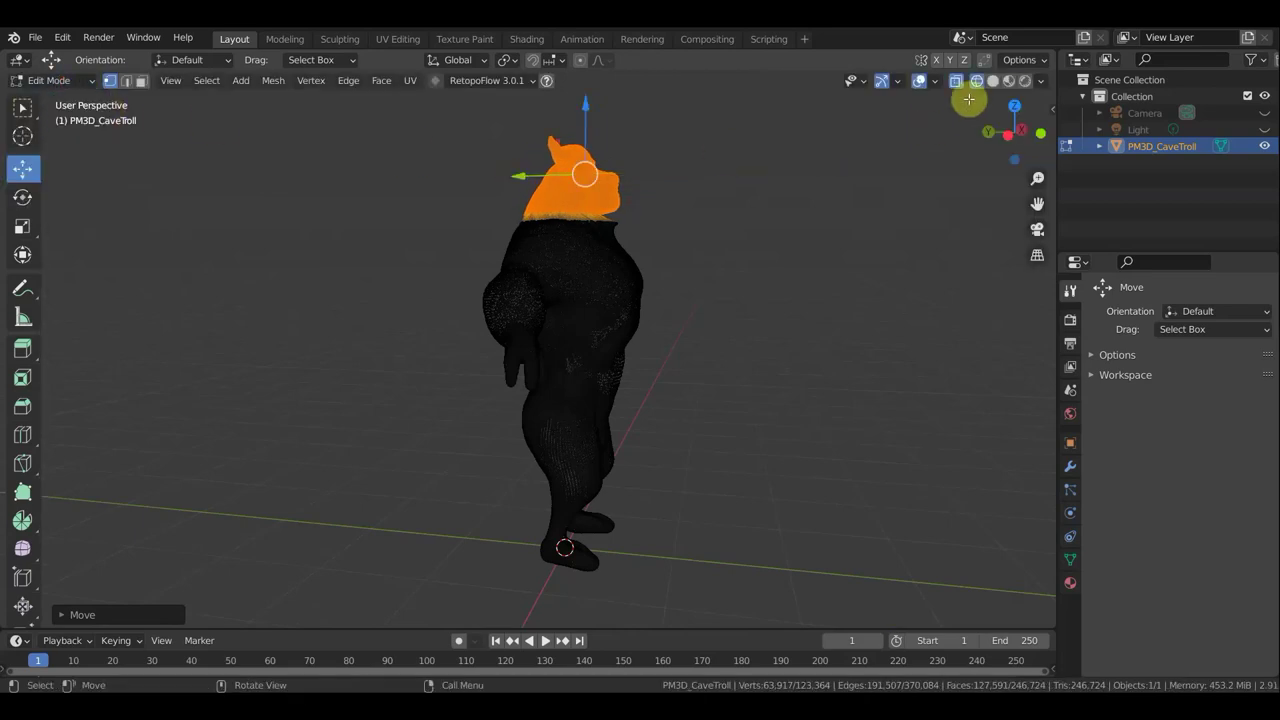
middle_click_drag(849, 228, 611, 274)
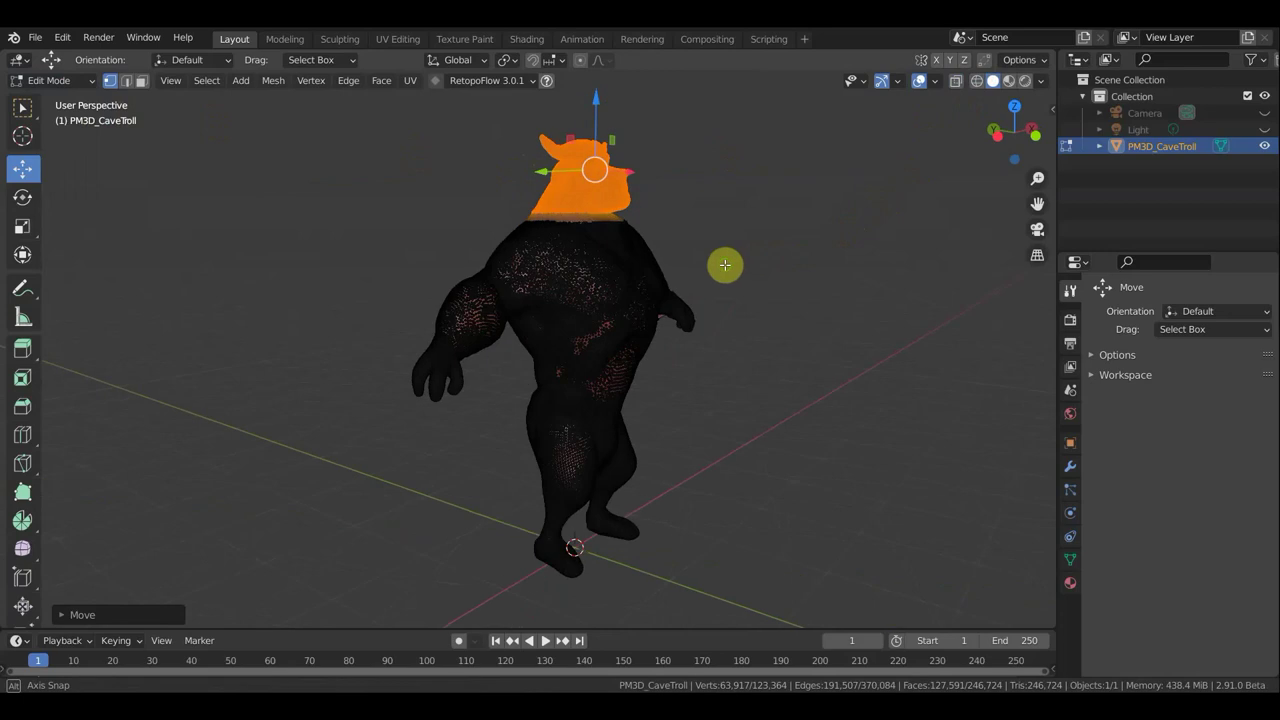
left_click(62, 84)
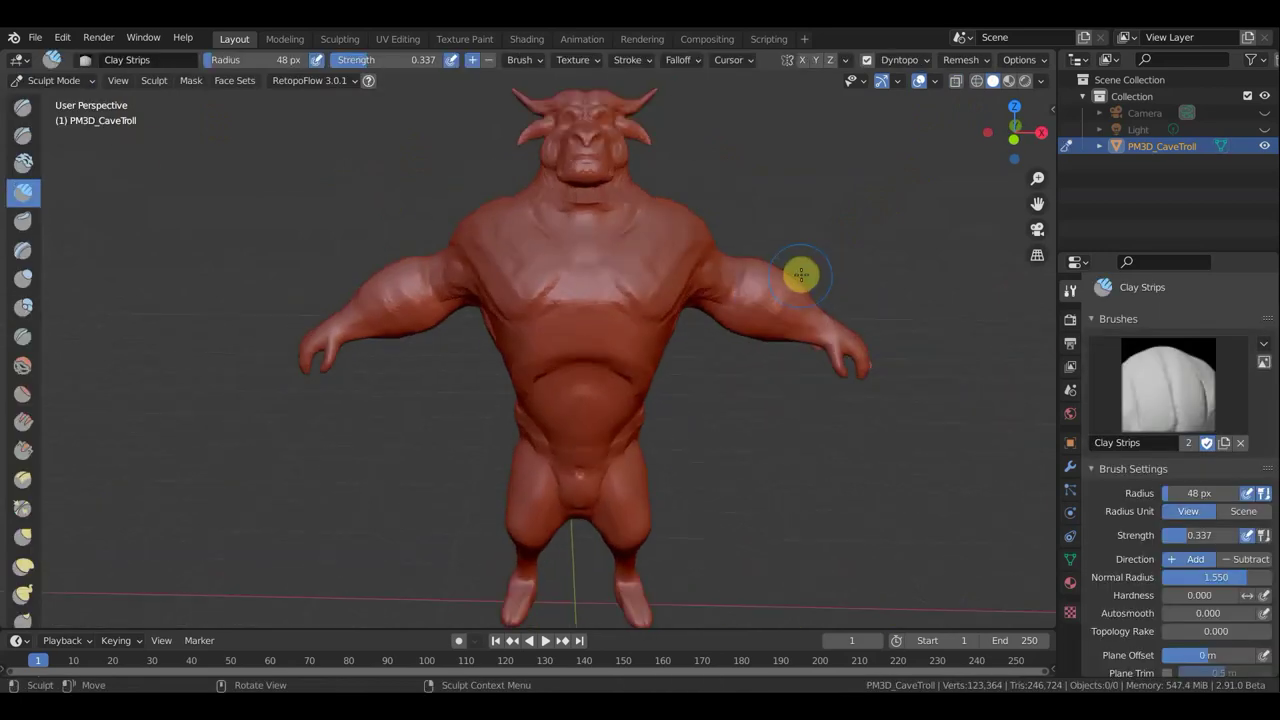
Step: Build up Clay Strips over the shoulder and sweep clay along the neck
scroll(708, 217, "down", 2)
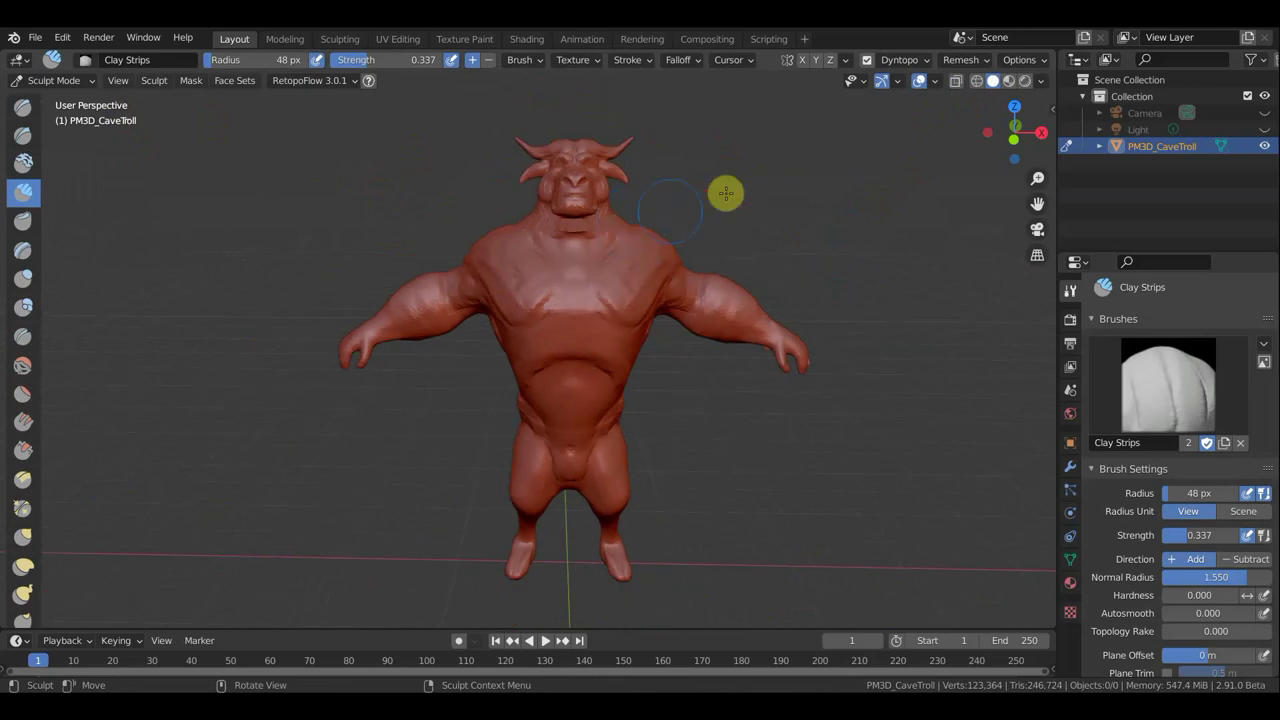
mouse_move(663, 197)
middle_mouse_down()
mouse_move(466, 194)
mouse_move(329, 217)
mouse_move(460, 236)
mouse_move(449, 200)
middle_mouse_up()
scroll(443, 206, "up", 2)
scroll(671, 180, "up", 2)
mouse_move(671, 180)
middle_mouse_down()
mouse_move(617, 361)
mouse_move(537, 376)
middle_mouse_up()
left_click_drag(551, 371, 530, 364)
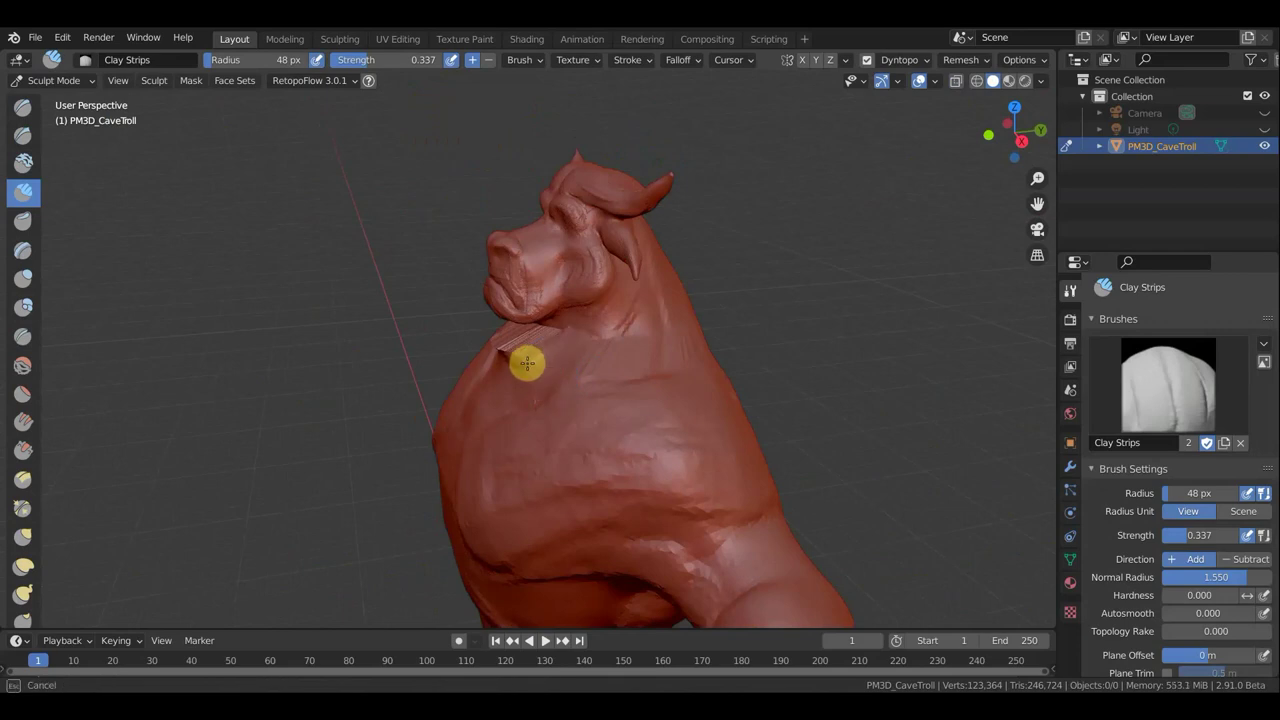
left_click_drag(743, 145, 810, 57)
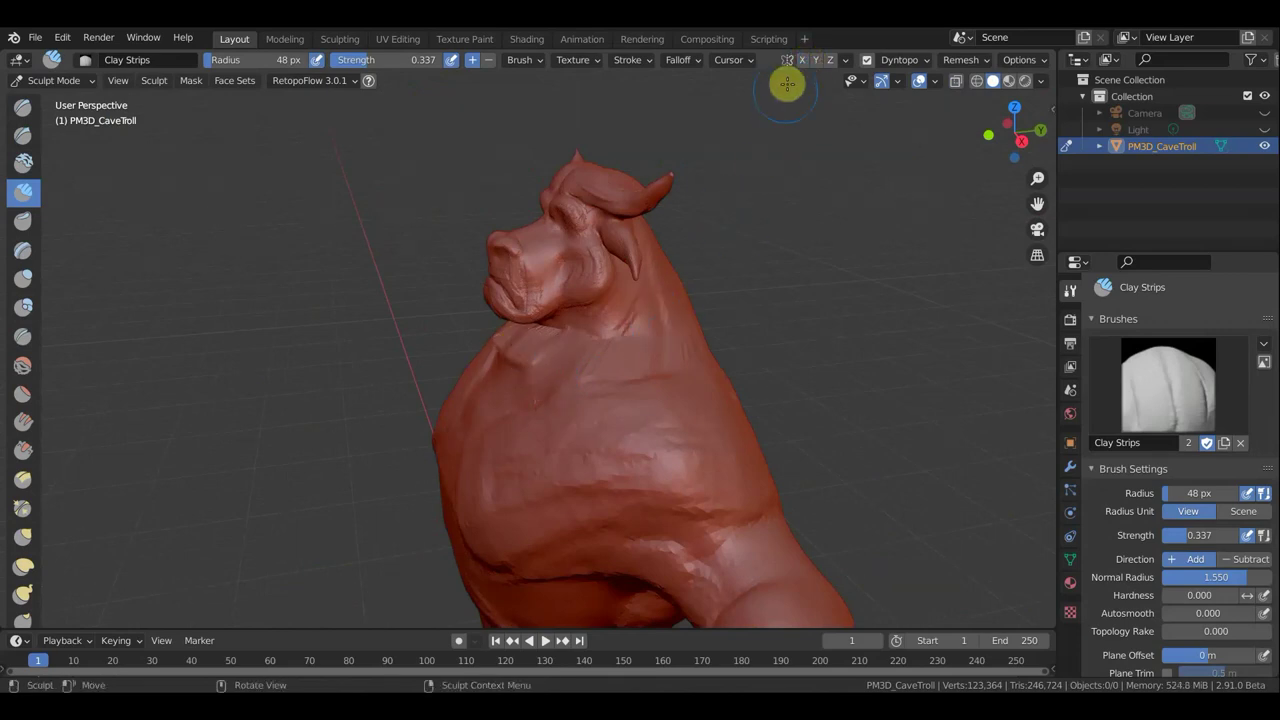
left_click_drag(537, 355, 507, 351)
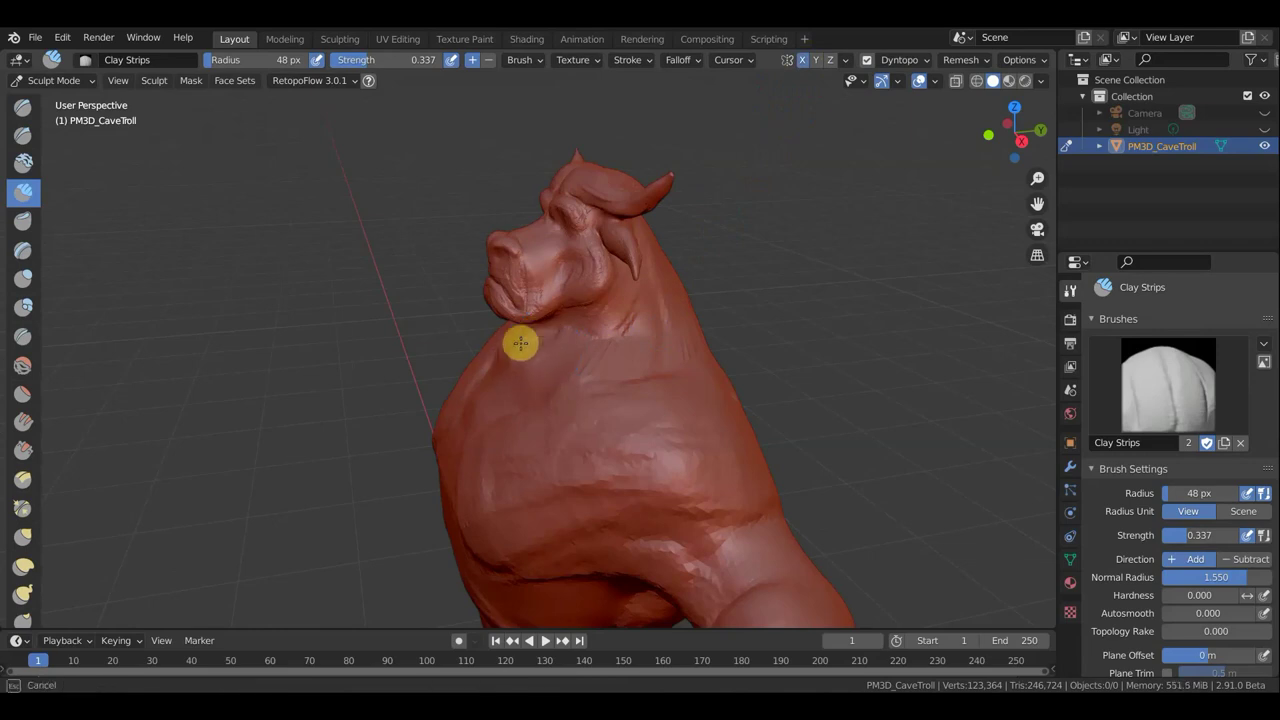
left_click_drag(550, 340, 715, 347)
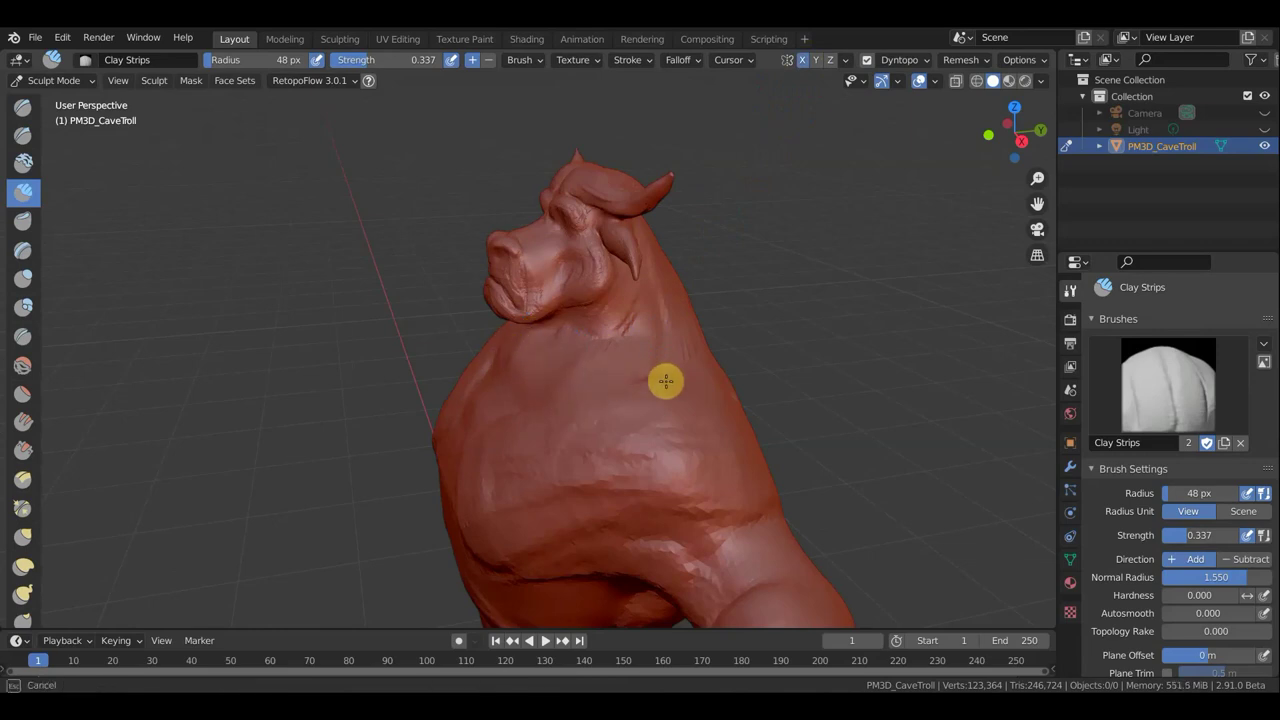
Step: Undo an unwanted upper-back clay stroke, return to front view, and bring up the mode list
mouse_move(715, 347)
middle_mouse_down()
mouse_move(938, 287)
mouse_move(923, 294)
mouse_move(969, 309)
mouse_move(342, 307)
middle_mouse_up()
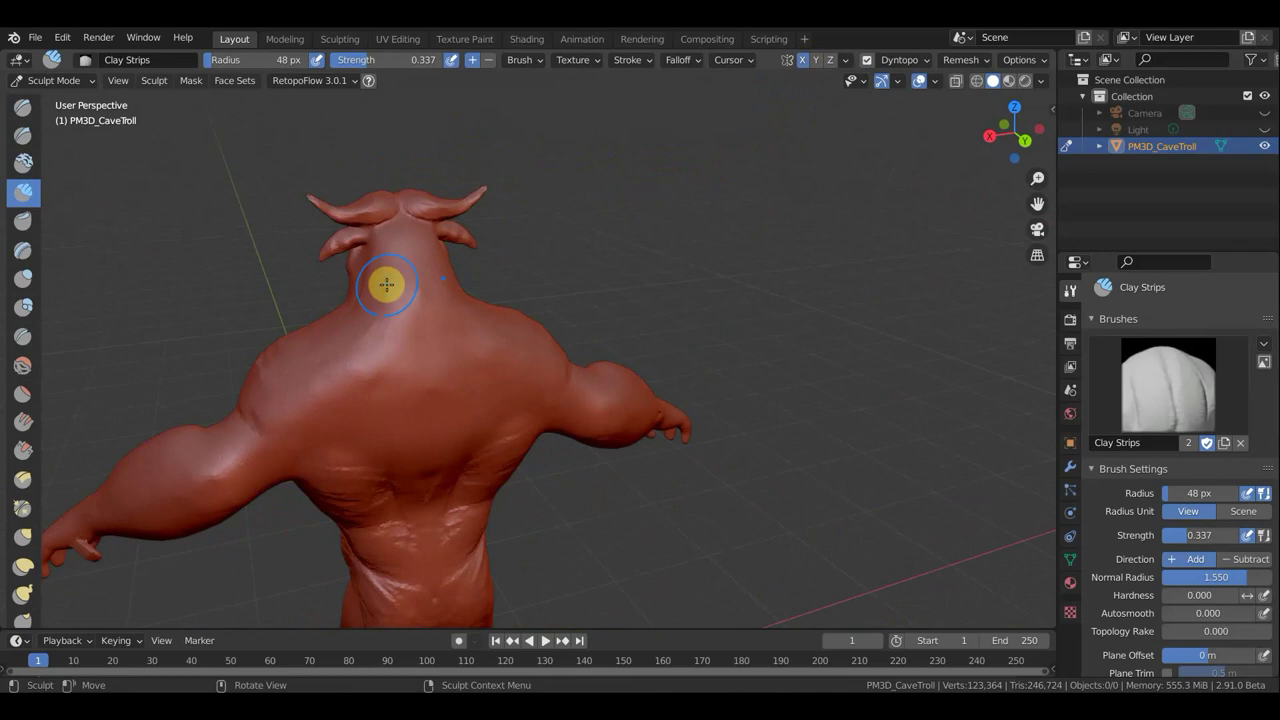
mouse_move(388, 284)
left_mouse_down()
mouse_move(346, 314)
mouse_move(360, 289)
mouse_move(309, 340)
mouse_move(402, 293)
mouse_move(326, 348)
mouse_move(383, 277)
mouse_move(371, 263)
mouse_move(321, 326)
mouse_move(360, 303)
mouse_move(289, 363)
mouse_move(415, 258)
left_mouse_up()
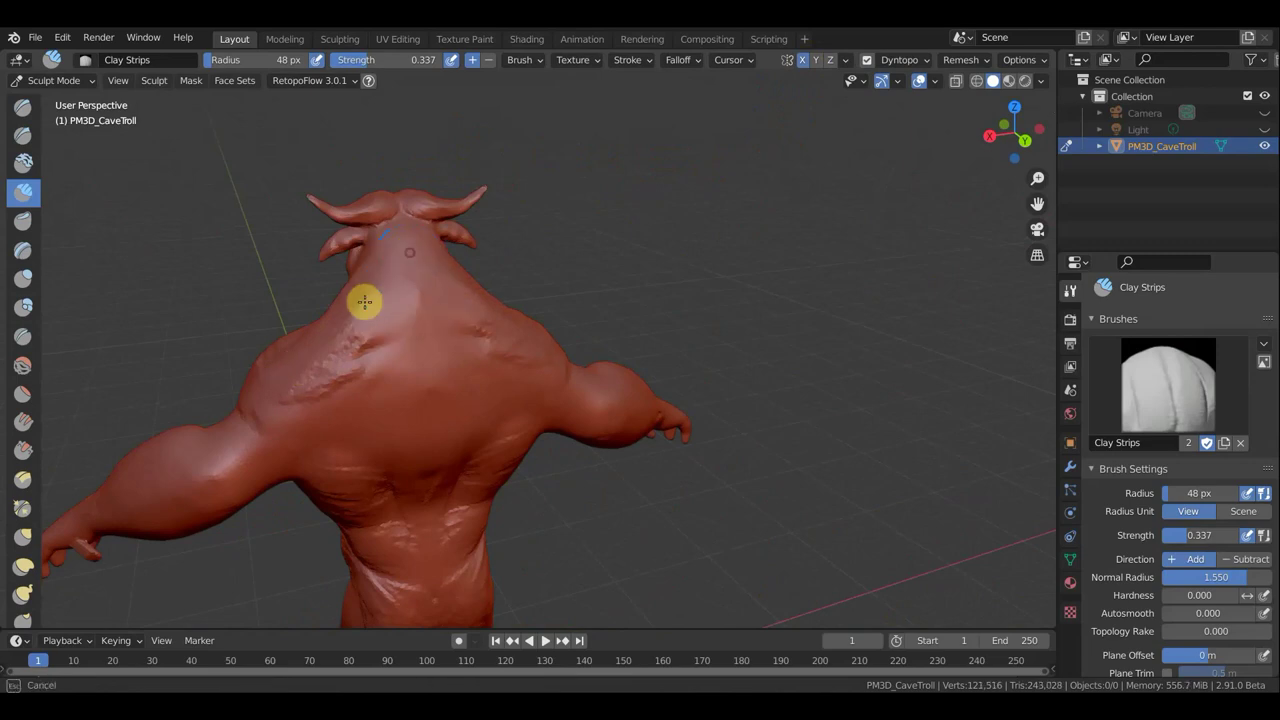
key("ctrl+z")
left_click_drag(337, 371, 383, 362)
mouse_move(383, 362)
middle_mouse_down()
mouse_move(800, 289)
mouse_move(851, 317)
middle_mouse_up()
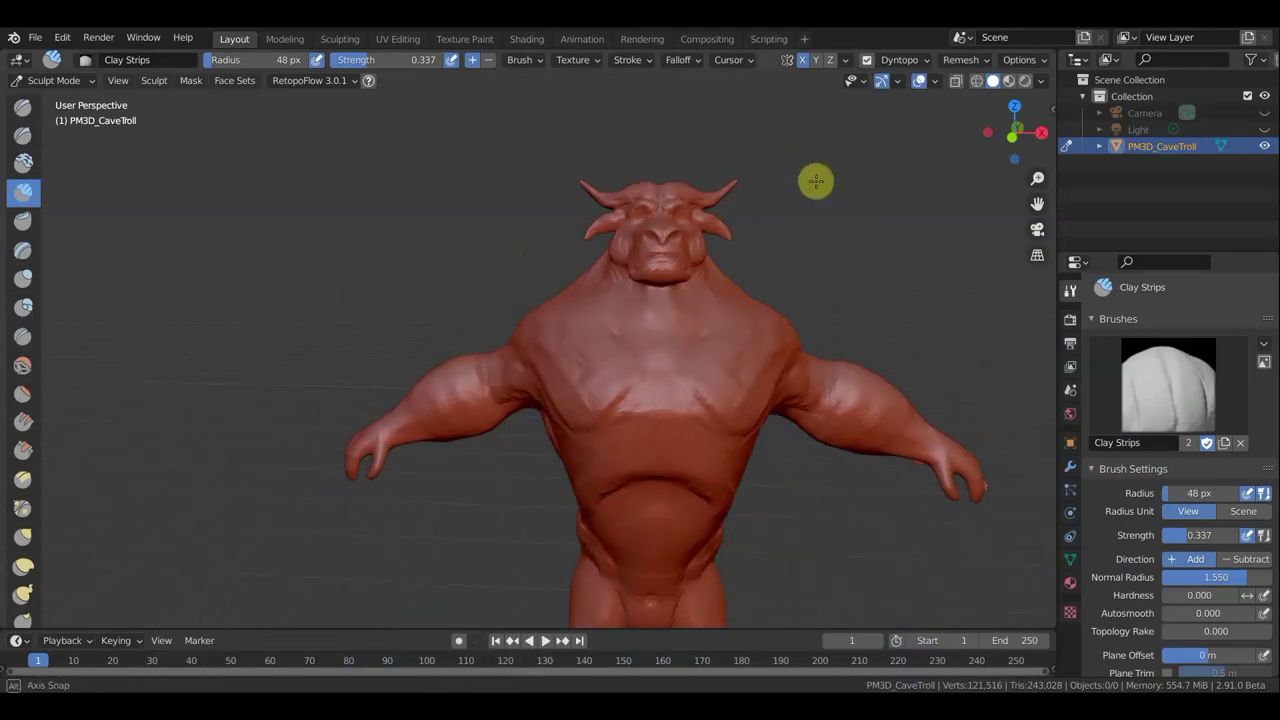
mouse_move(816, 181)
middle_mouse_down()
mouse_move(804, 220)
mouse_move(926, 252)
mouse_move(1006, 246)
mouse_move(743, 260)
middle_mouse_up()
scroll(830, 245, "up", 3)
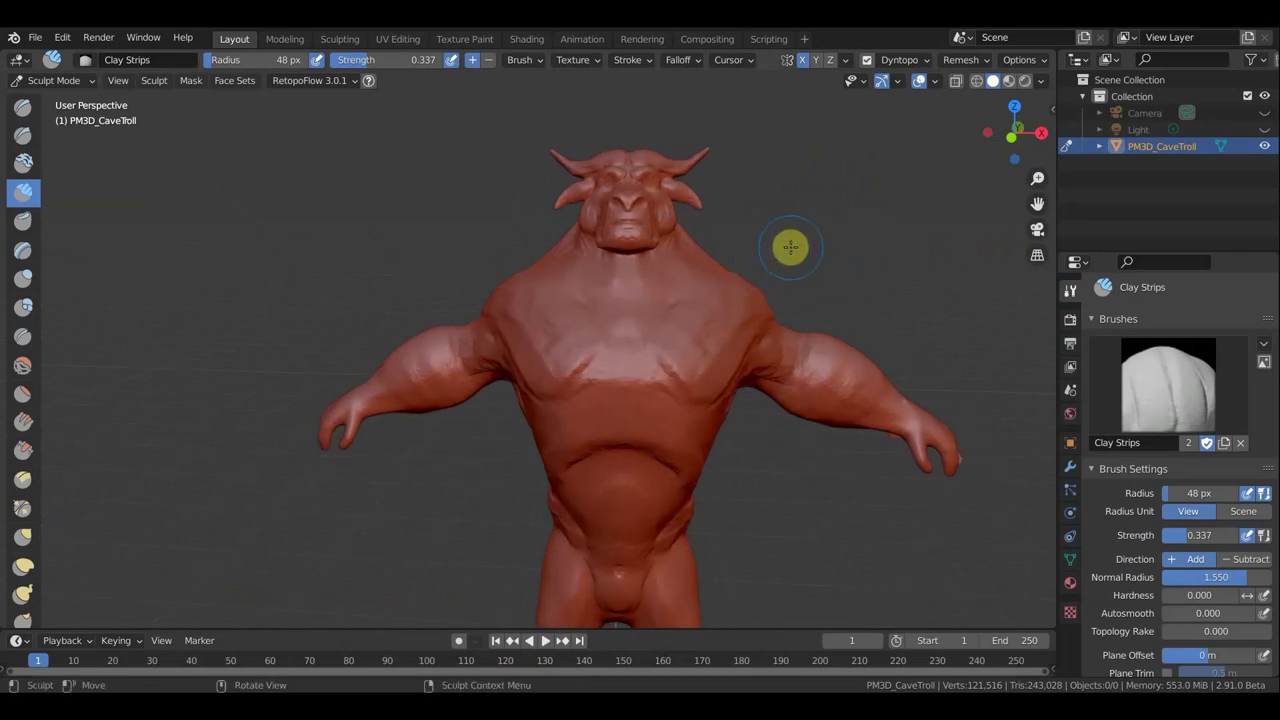
key("KP_1")
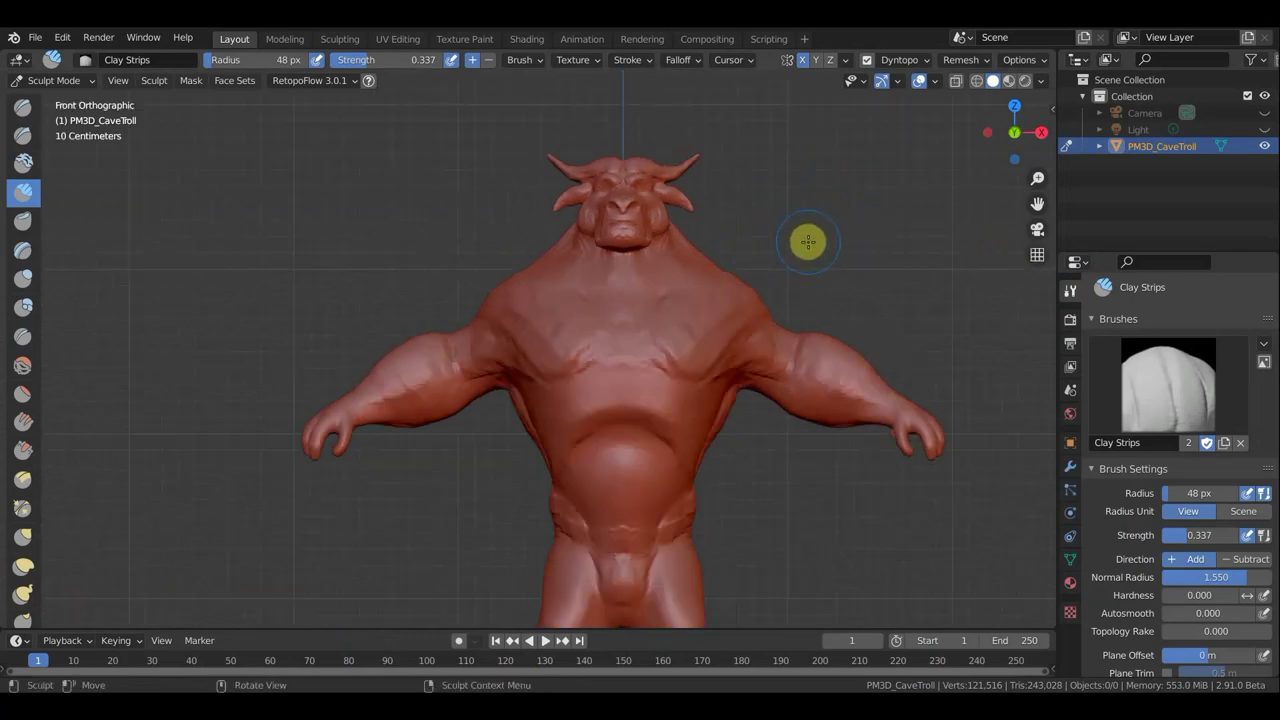
scroll(808, 242, "down", 1)
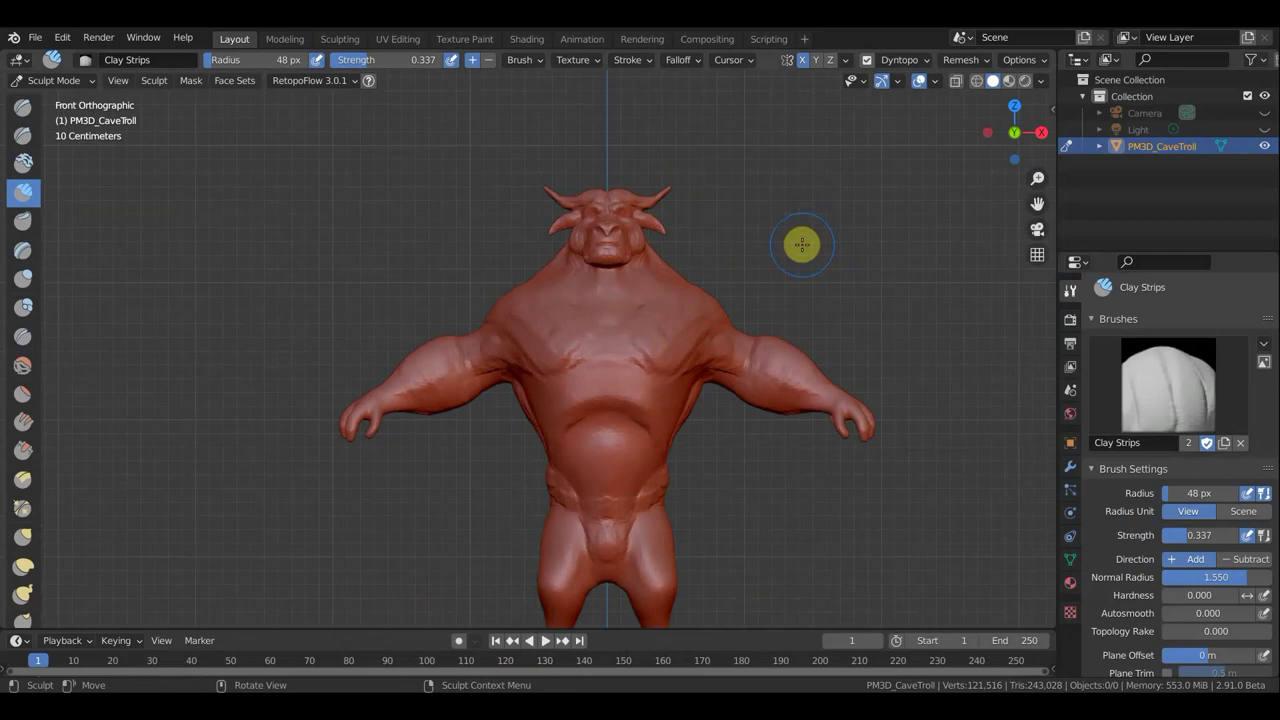
left_click(71, 84)
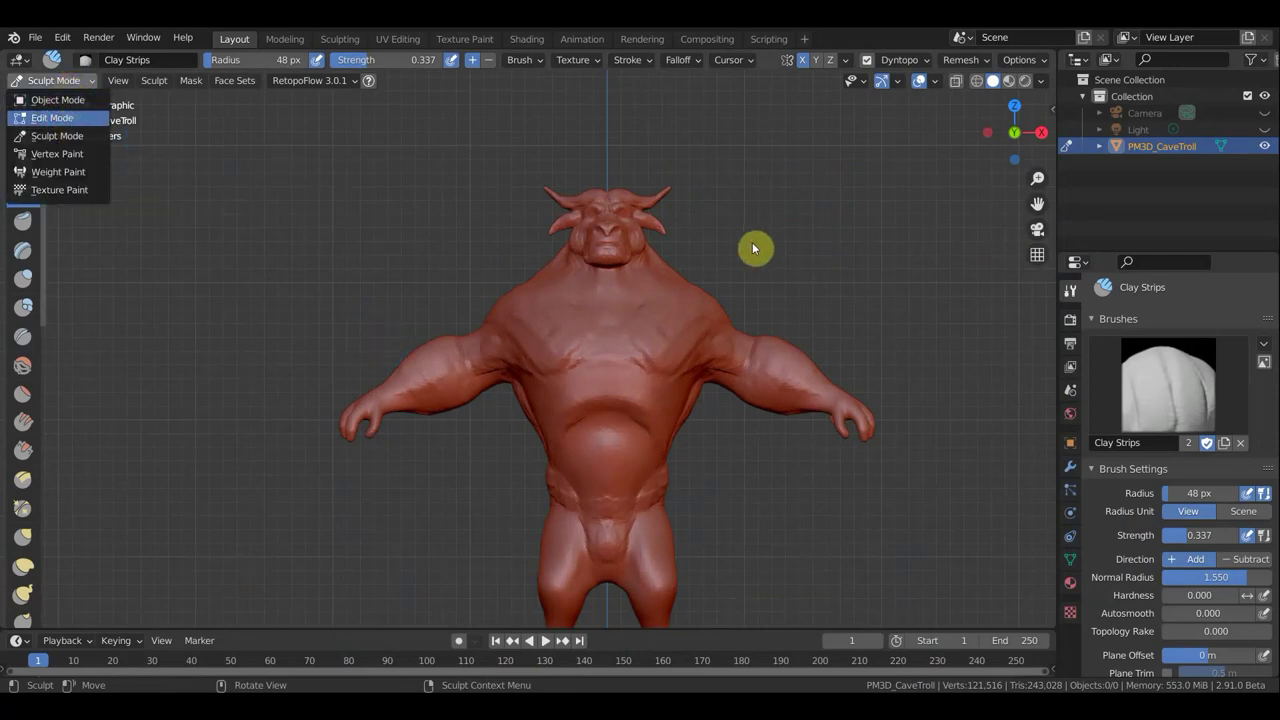
Step: In Edit Mode, scale the troll's head up to about 1.065
key("Return")
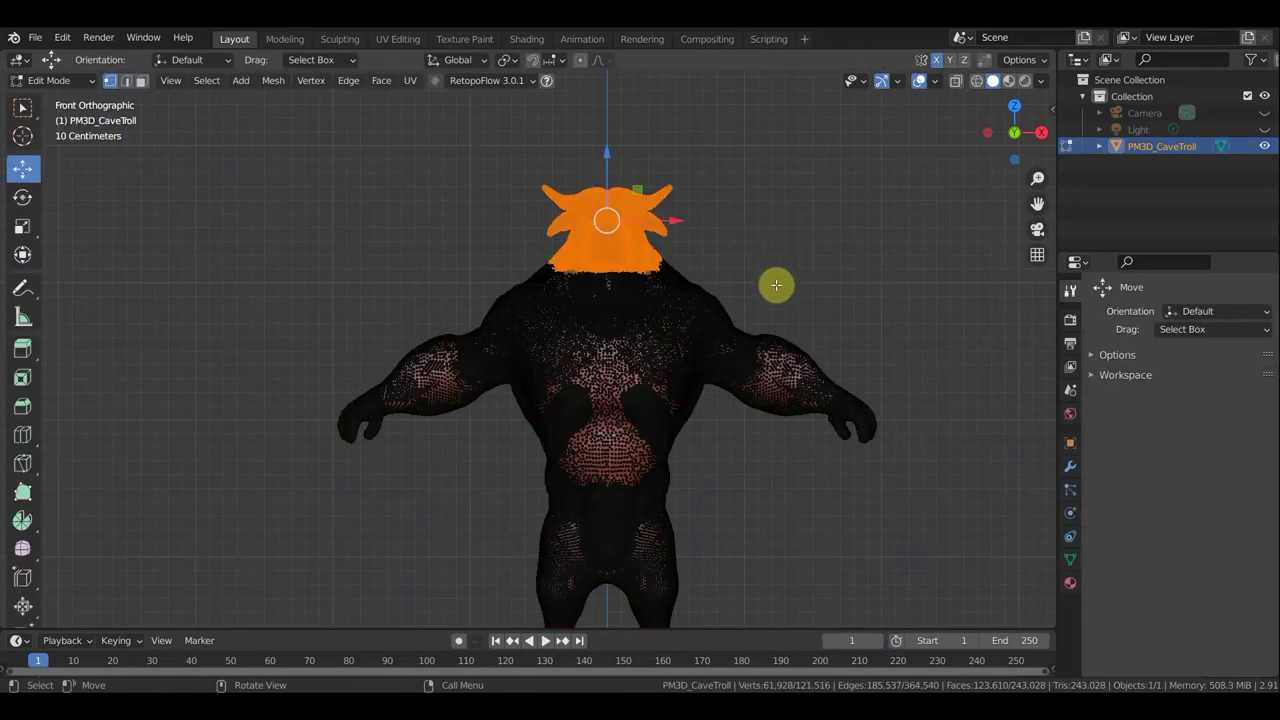
key("s")
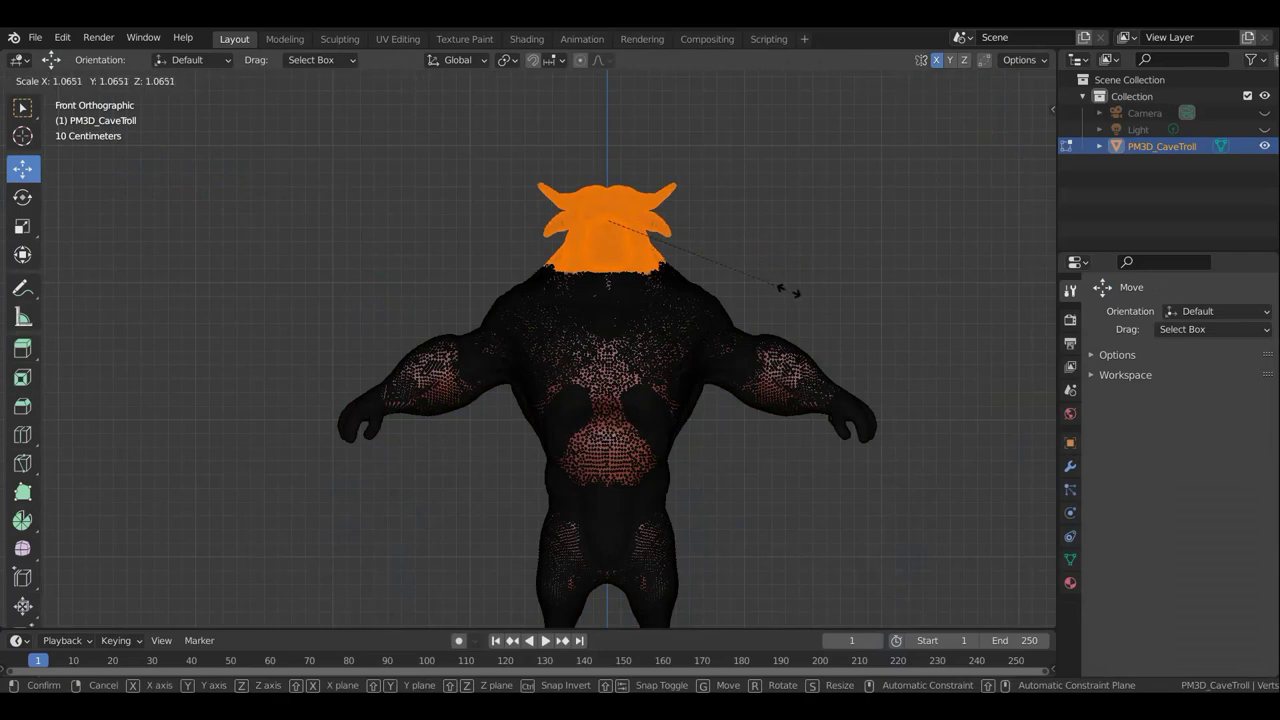
left_click(780, 290)
mouse_move(766, 289)
middle_mouse_down()
mouse_move(1043, 323)
mouse_move(6, 320)
mouse_move(886, 337)
middle_mouse_up()
Step: Return to Sculpt Mode and select the Grab brush
left_click(58, 80)
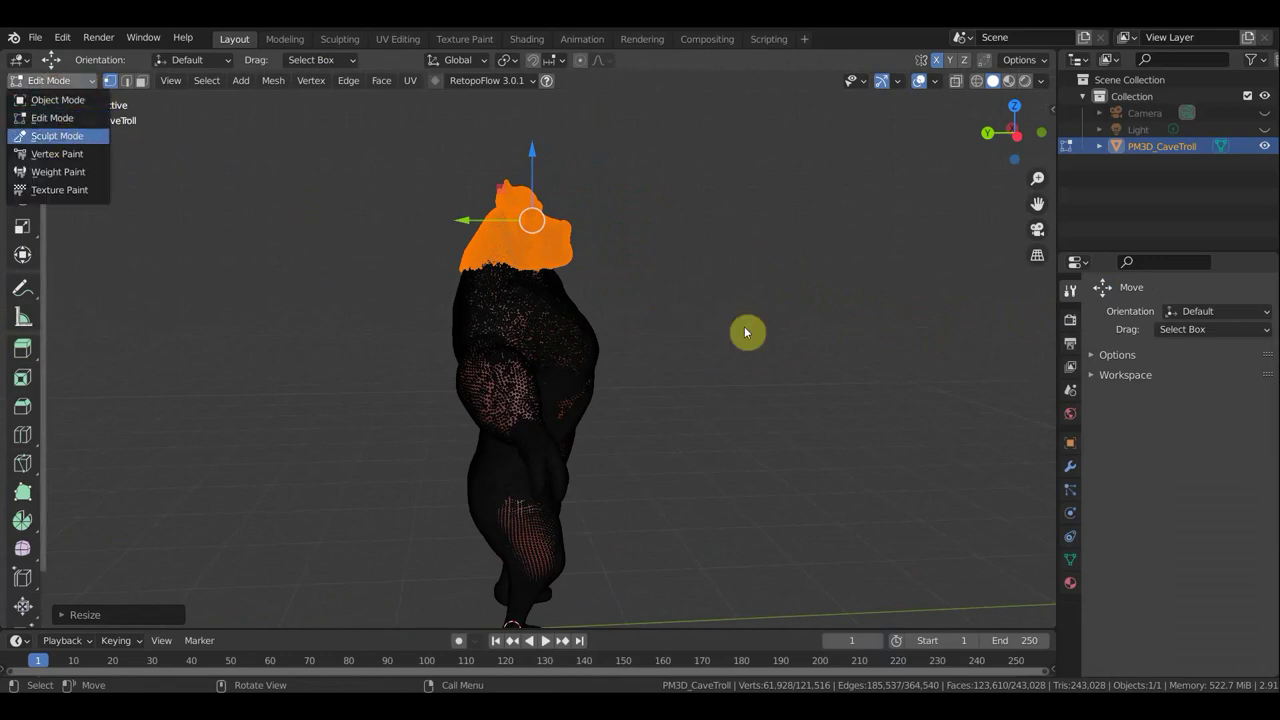
key("Return")
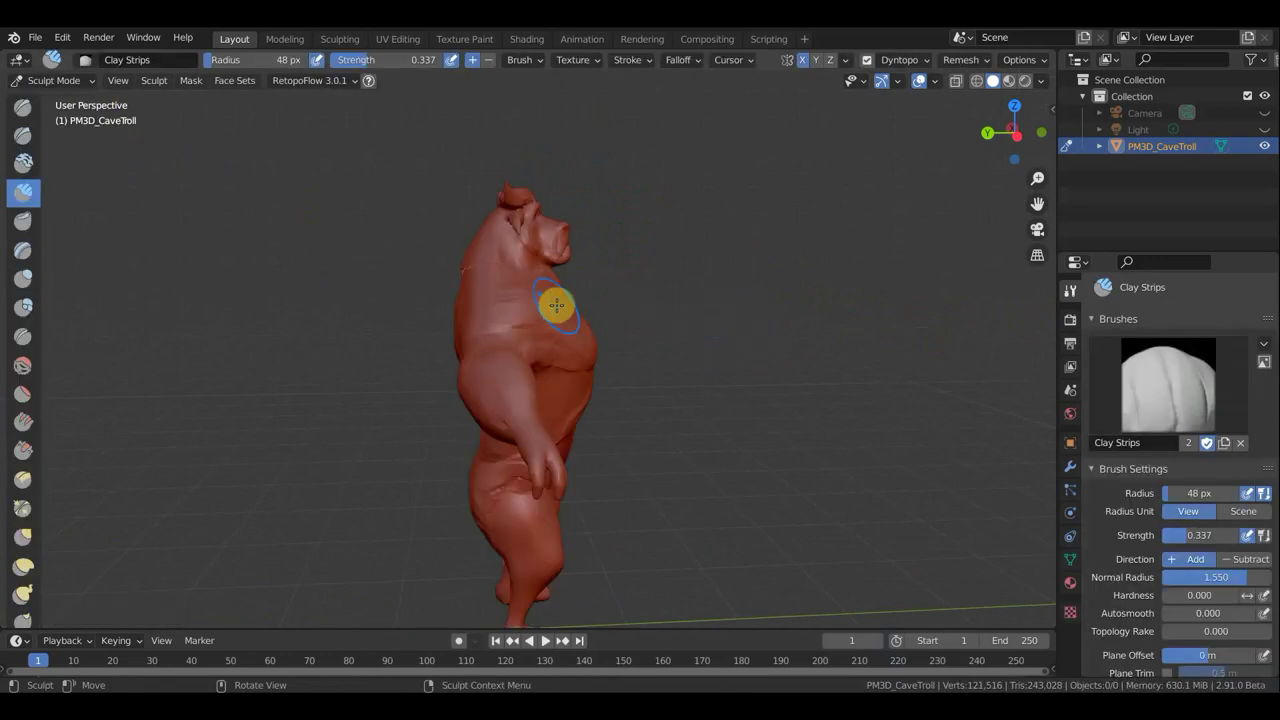
left_click(22, 540)
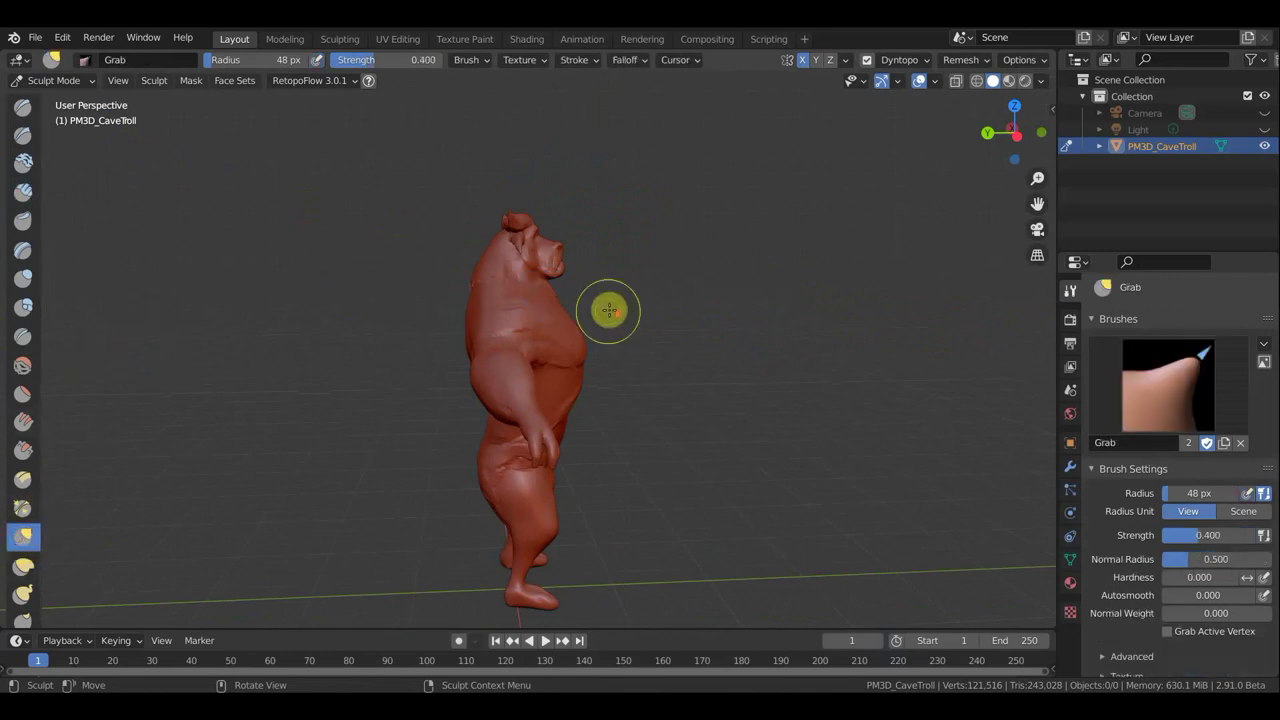
Step: Grab the chest inward and raise the brush radius to 96 px
scroll(600, 305, "up", 2)
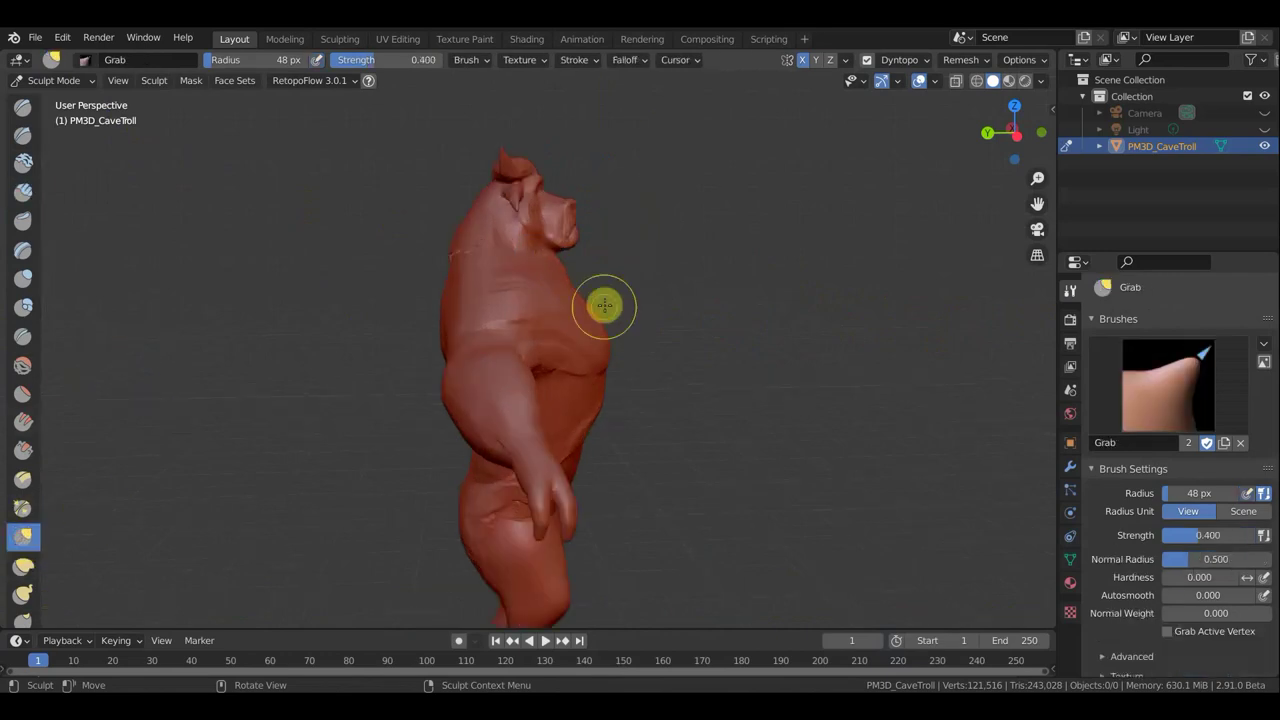
left_click_drag(605, 305, 572, 298)
key("f")
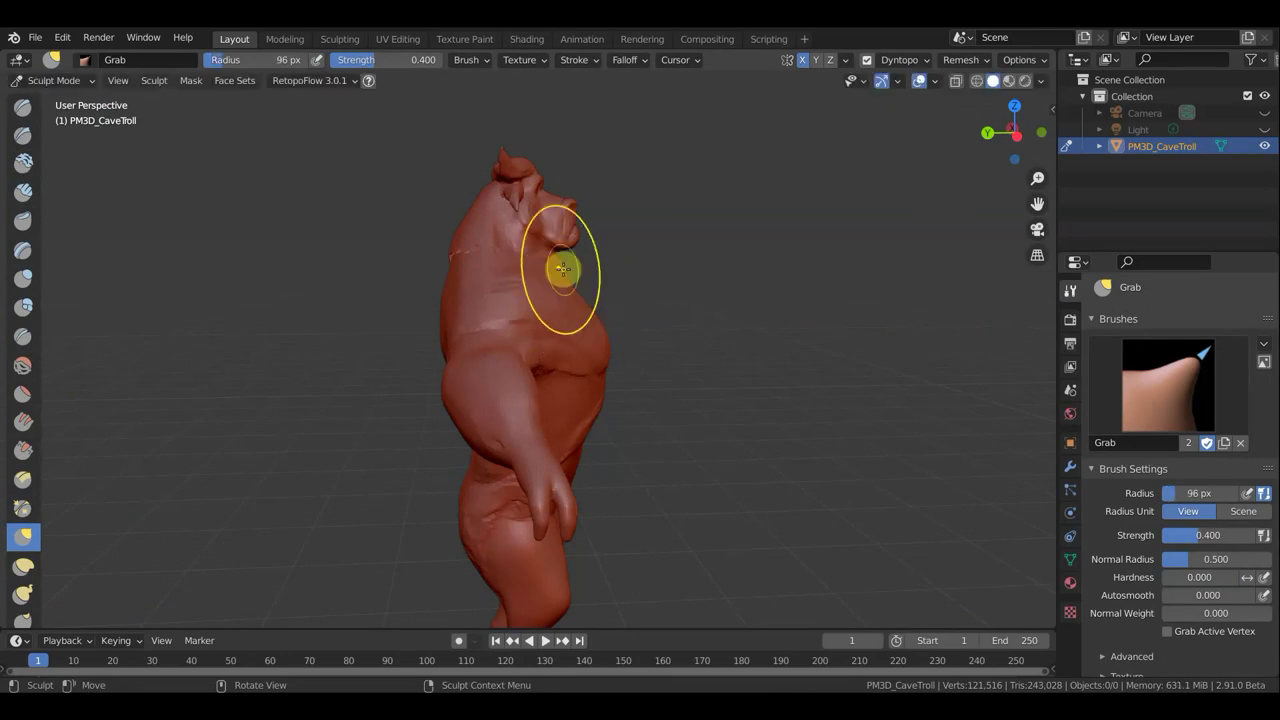
scroll(567, 273, "up", 2)
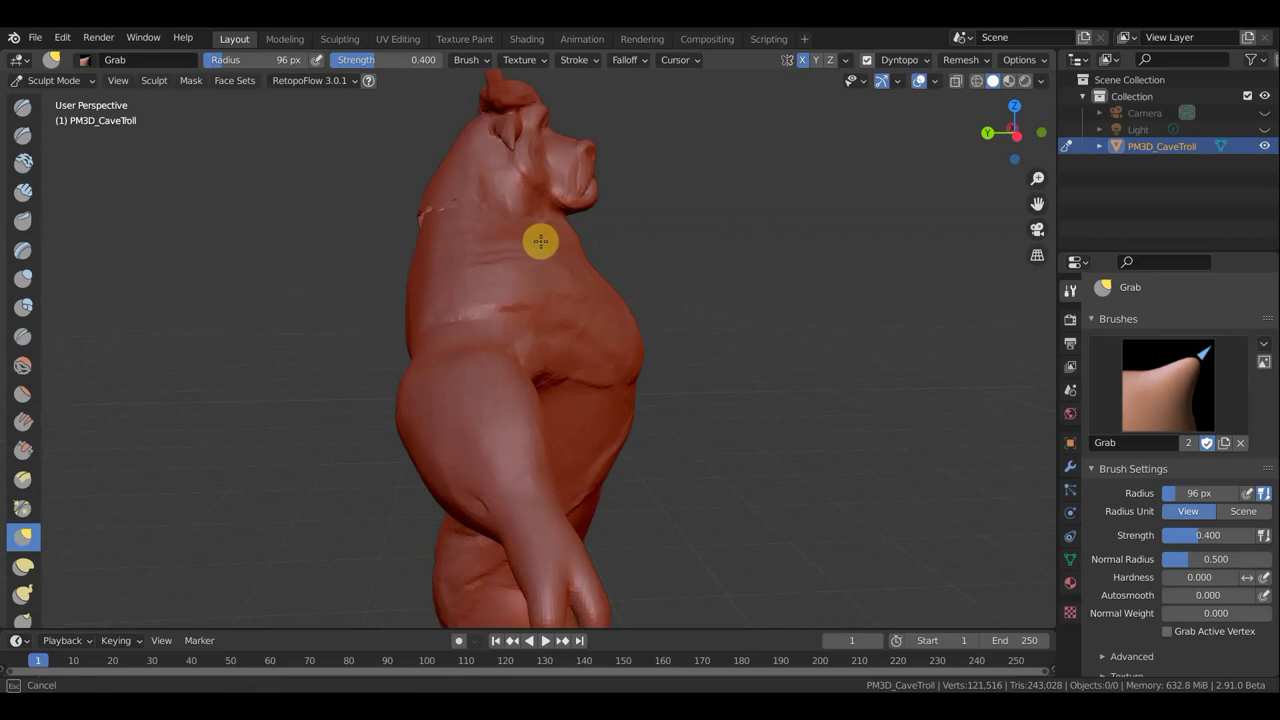
scroll(555, 232, "up", 1)
scroll(585, 205, "up", 2)
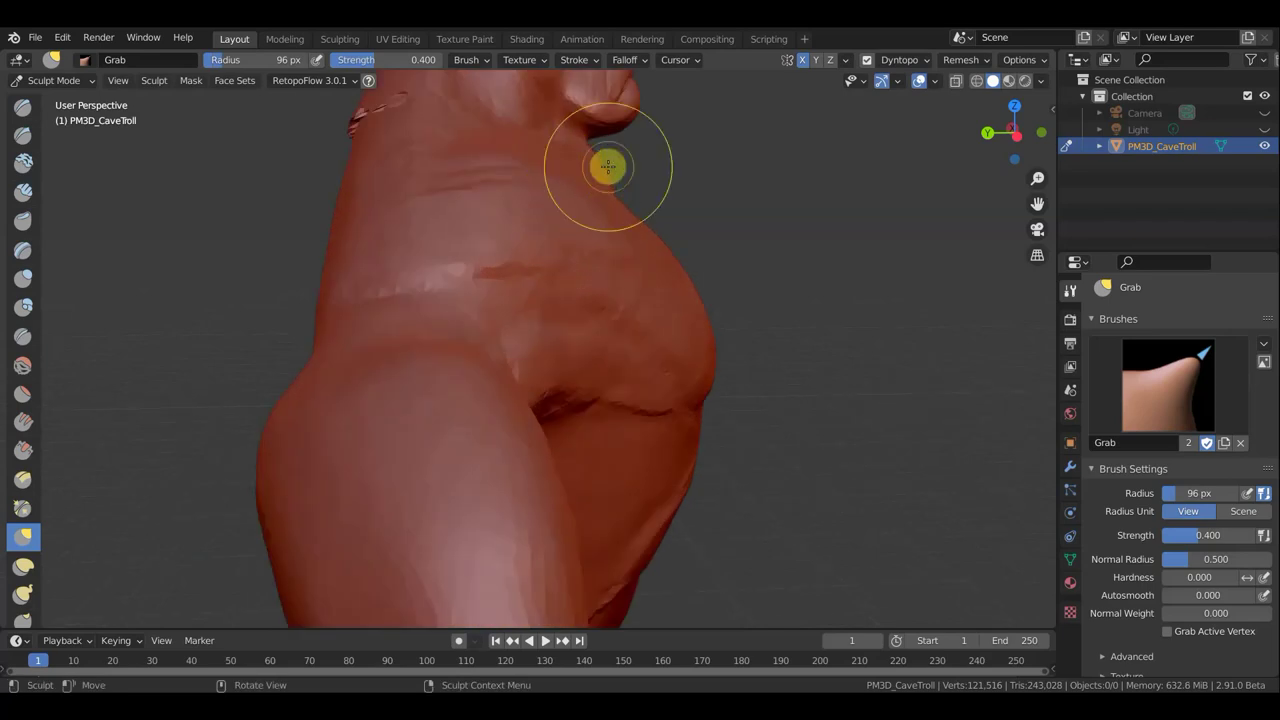
scroll(593, 195, "down", 4)
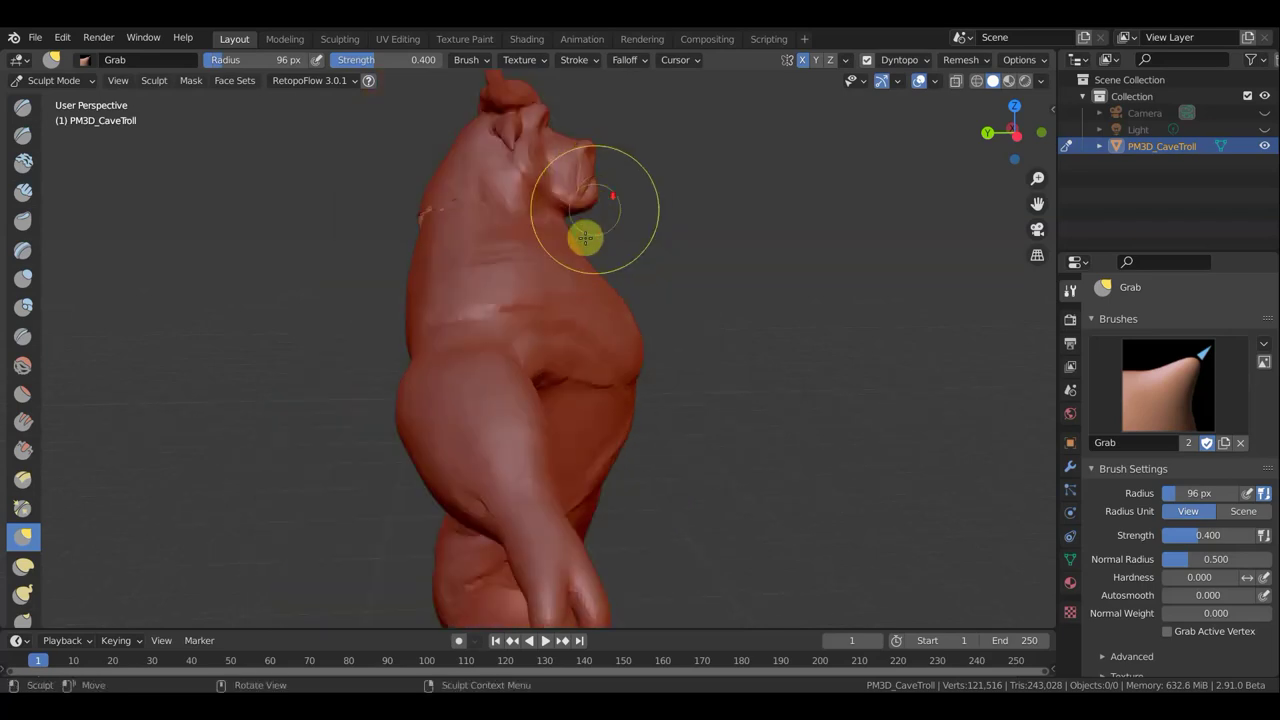
scroll(585, 235, "down", 1)
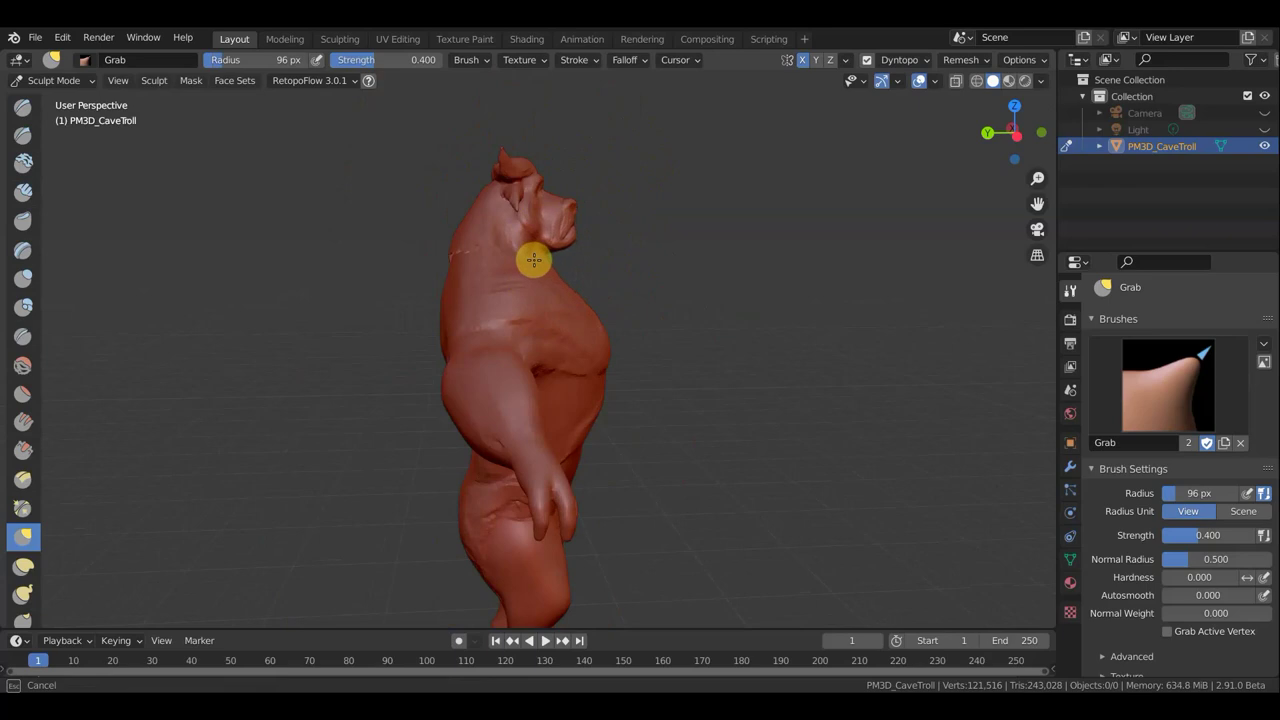
Step: Pull the back of the head and neck into shape with Grab
mouse_move(572, 221)
left_mouse_down()
mouse_move(583, 222)
mouse_move(463, 197)
left_mouse_up()
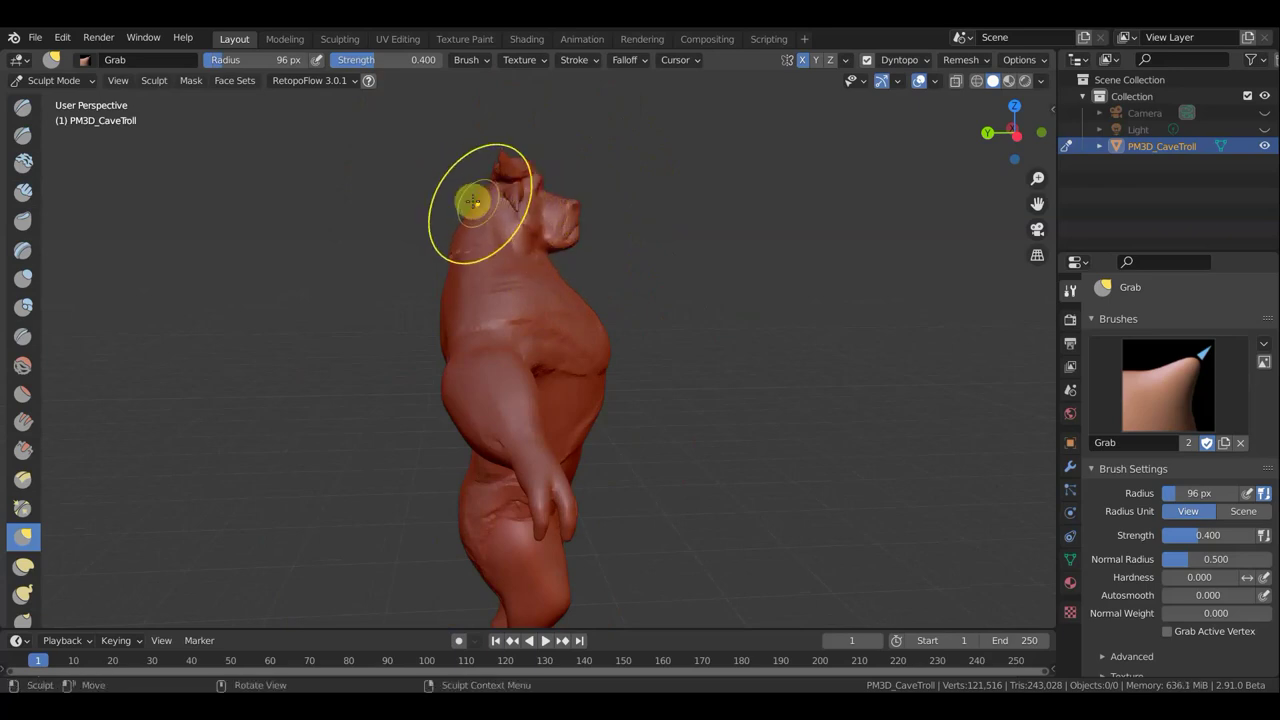
left_click_drag(465, 202, 450, 263)
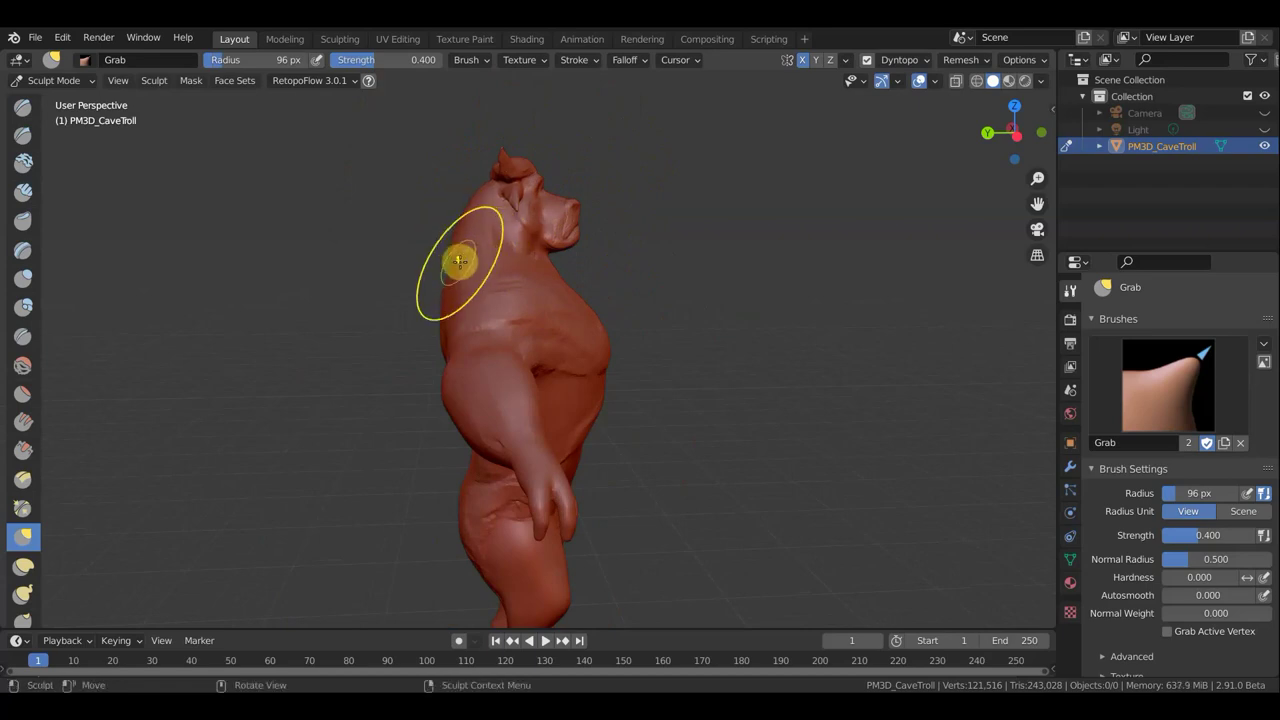
mouse_move(697, 237)
middle_mouse_down()
mouse_move(281, 255)
mouse_move(294, 249)
middle_mouse_up()
scroll(315, 249, "down", 3)
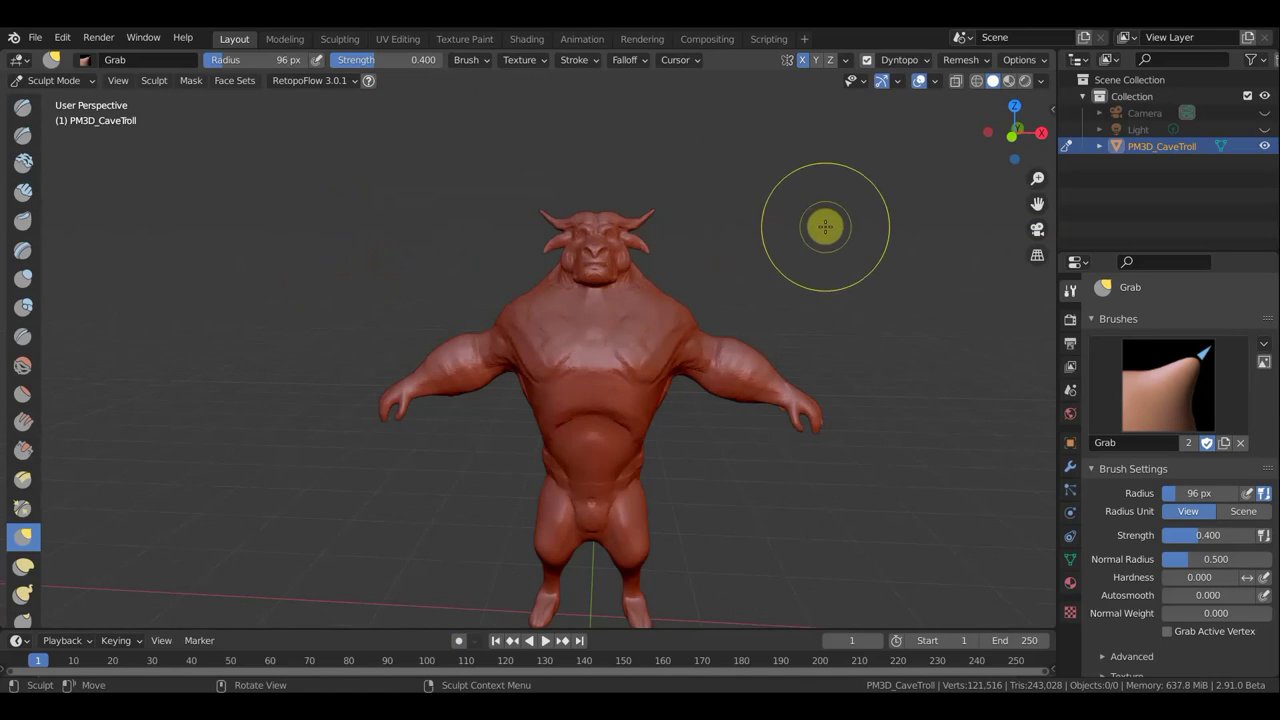
Step: In front ortho view, Grab-reshape the shoulder outline, left upper arm and armpit underside
key("KP_1")
middle_click_drag(847, 266, 786, 214, "shift")
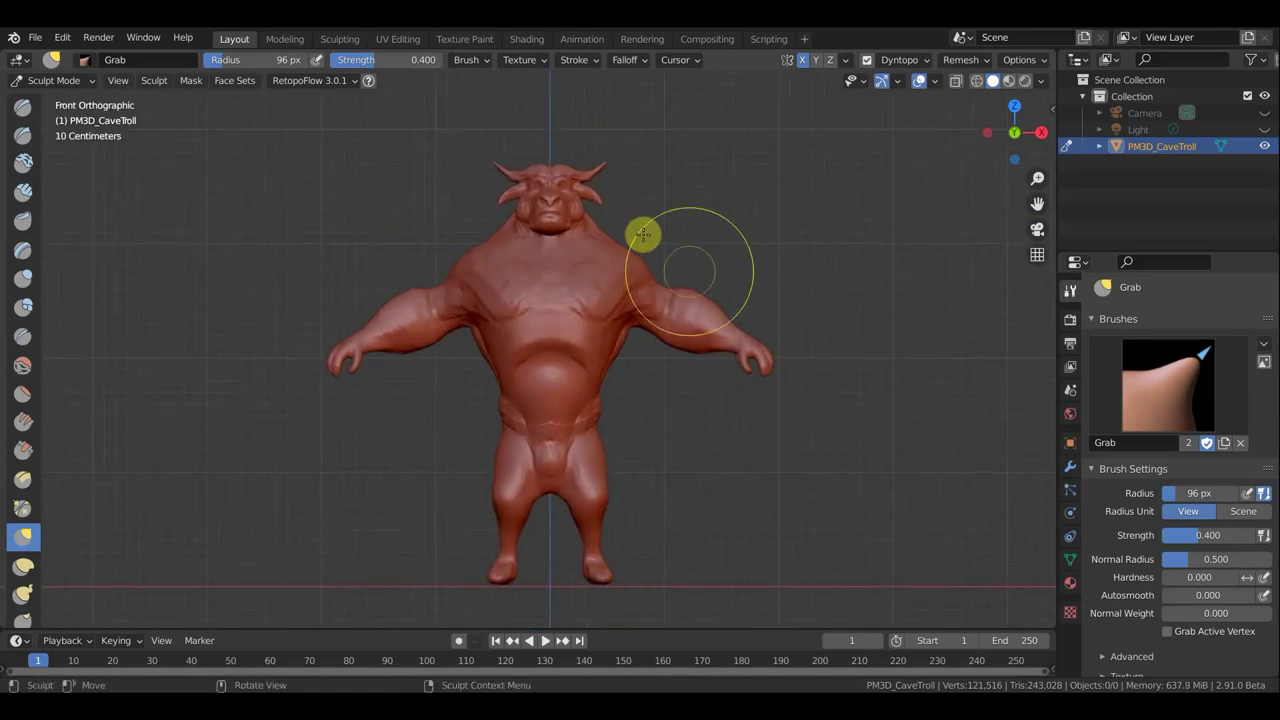
scroll(623, 246, "up", 2)
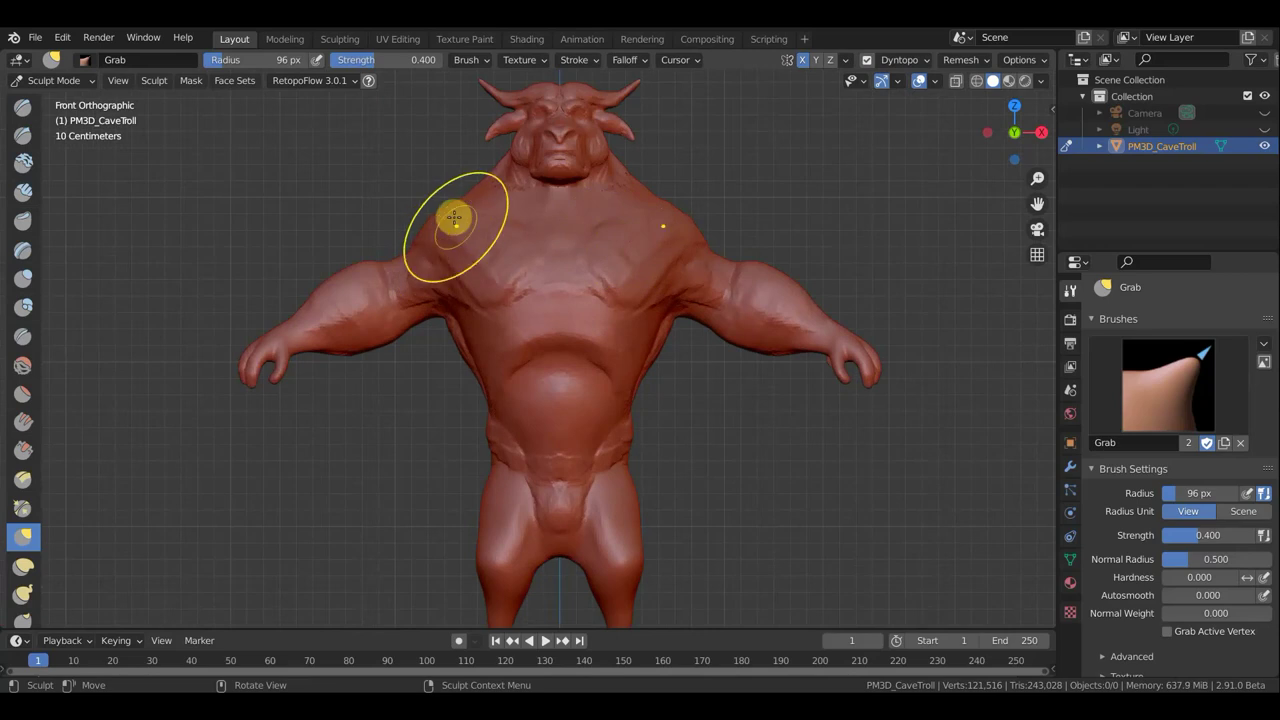
mouse_move(482, 181)
left_mouse_down()
mouse_move(486, 214)
mouse_move(443, 214)
mouse_move(447, 225)
mouse_move(392, 266)
left_mouse_up()
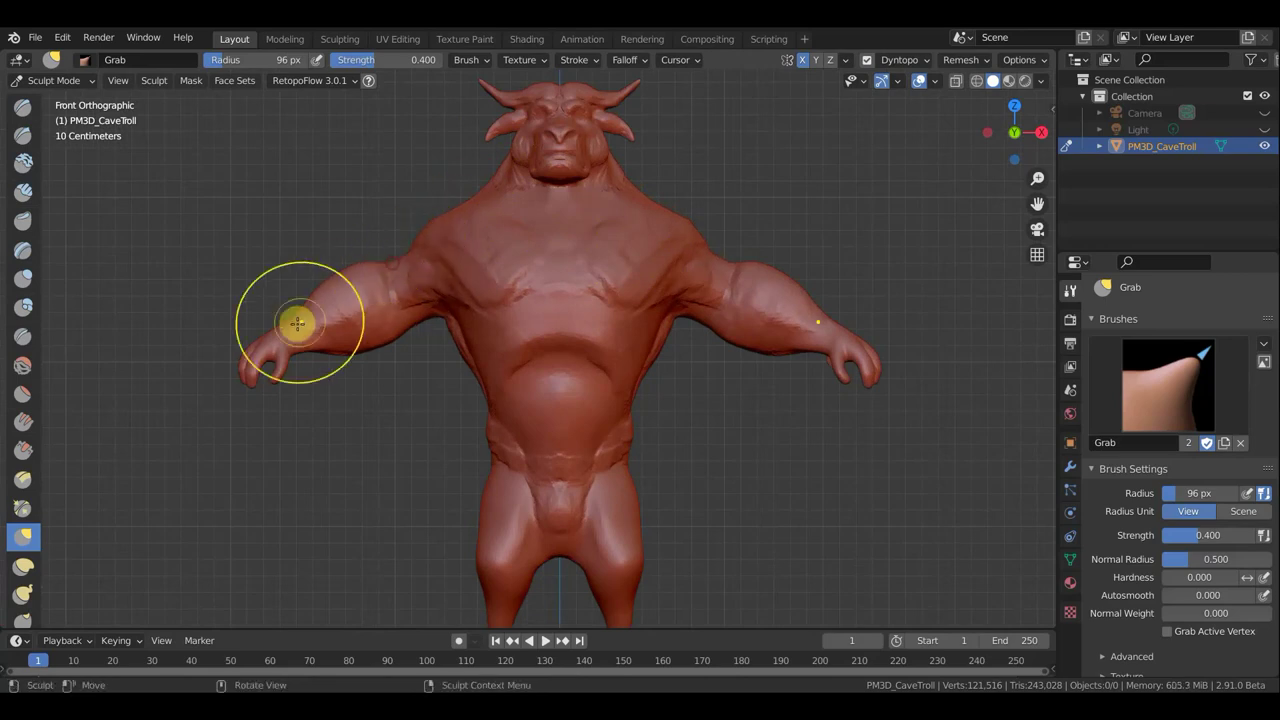
mouse_move(306, 306)
left_mouse_down()
mouse_move(299, 316)
mouse_move(330, 318)
left_mouse_up()
mouse_move(408, 323)
left_mouse_down()
mouse_move(464, 312)
mouse_move(478, 362)
left_mouse_up()
Step: Pull in the lower torso side and lift both sides of the chest up and out
mouse_move(491, 409)
left_mouse_down()
mouse_move(491, 481)
mouse_move(491, 451)
mouse_move(510, 448)
left_mouse_up()
left_click_drag(644, 290, 665, 263)
mouse_move(480, 286)
left_mouse_down()
mouse_move(461, 278)
mouse_move(530, 320)
mouse_move(493, 374)
left_mouse_up()
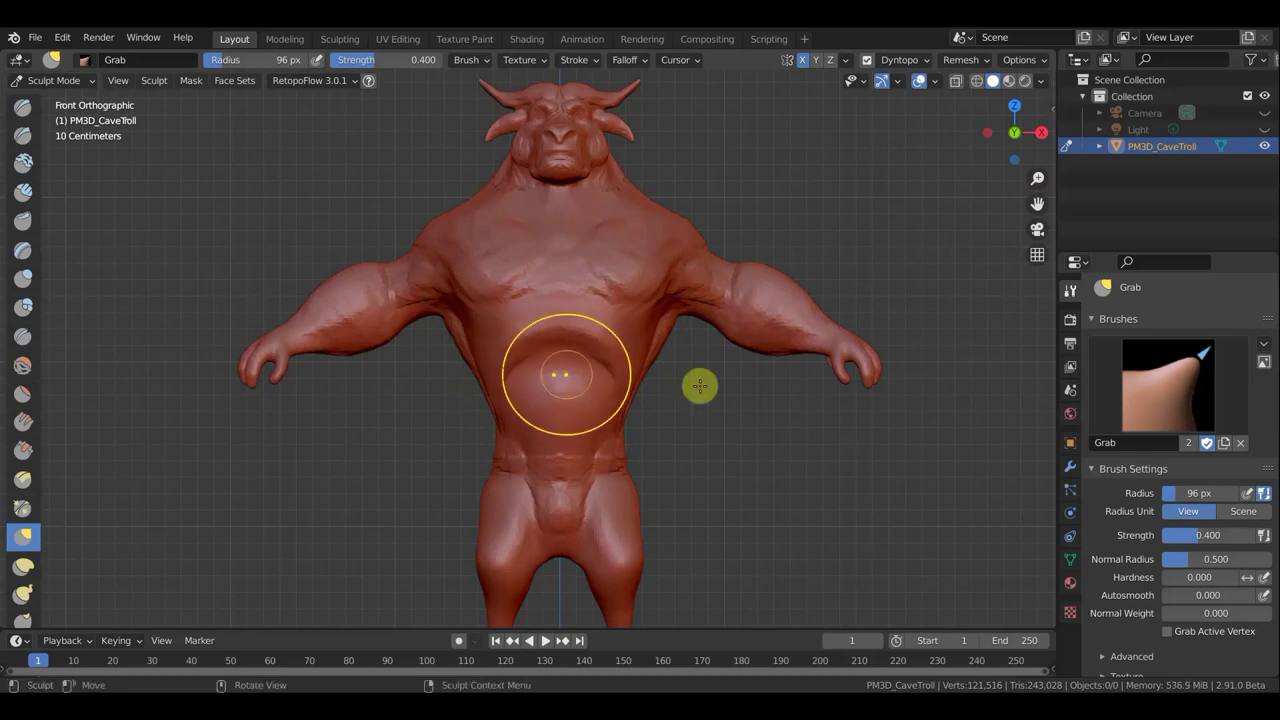
middle_click_drag(449, 429, 354, 449)
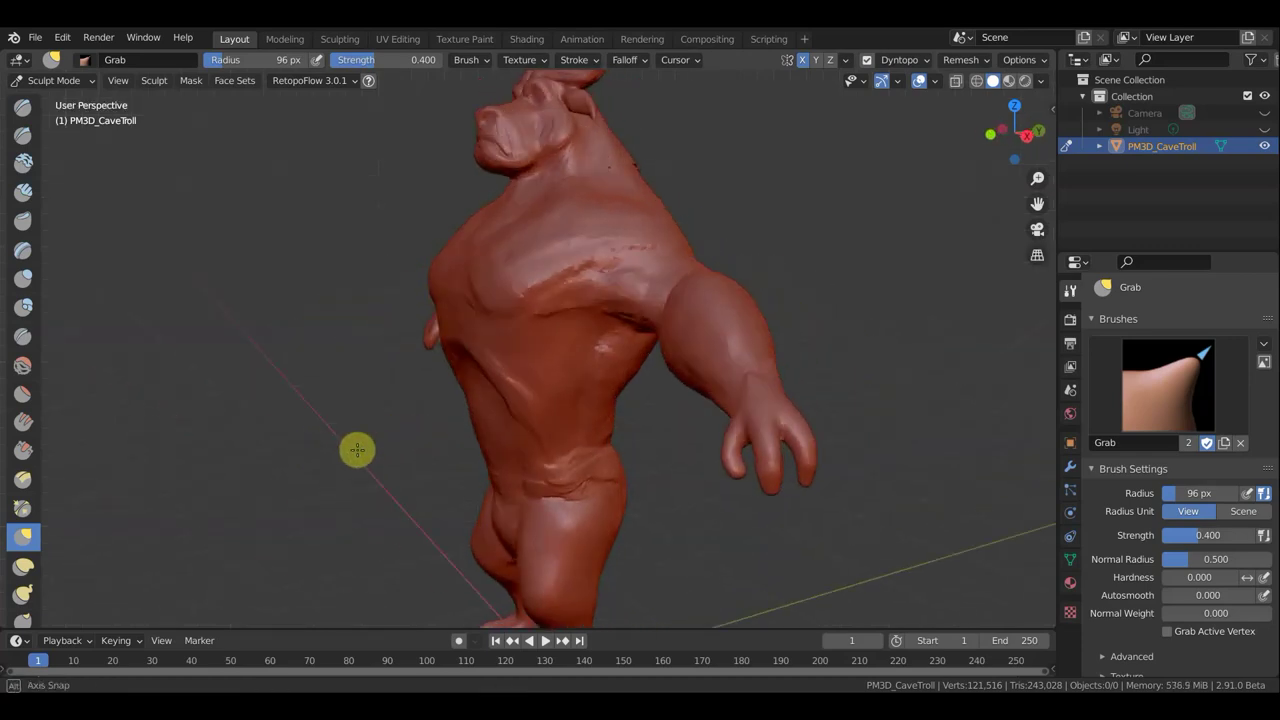
Step: Grab-shape the troll's side and the area near the chest from a three-quarter view
mouse_move(466, 409)
left_mouse_down()
mouse_move(467, 383)
mouse_move(497, 469)
mouse_move(605, 441)
left_mouse_up()
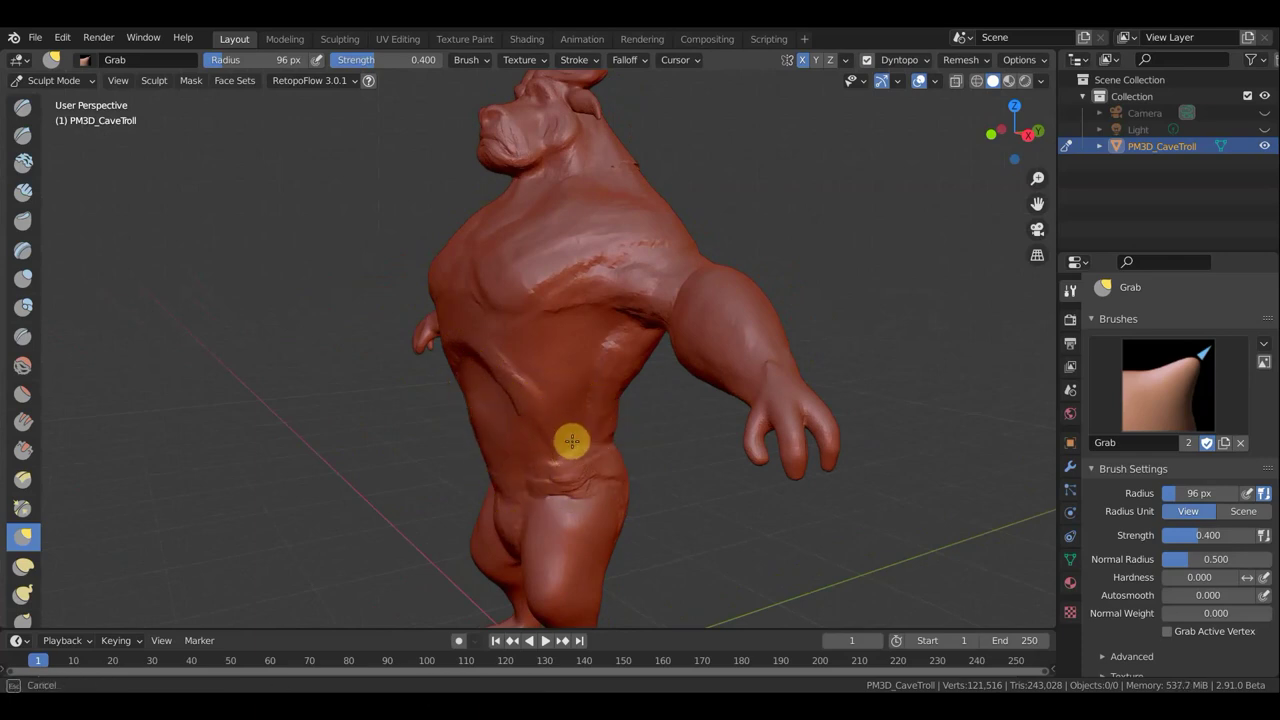
mouse_move(605, 441)
middle_mouse_down()
mouse_move(760, 443)
mouse_move(726, 431)
middle_mouse_up()
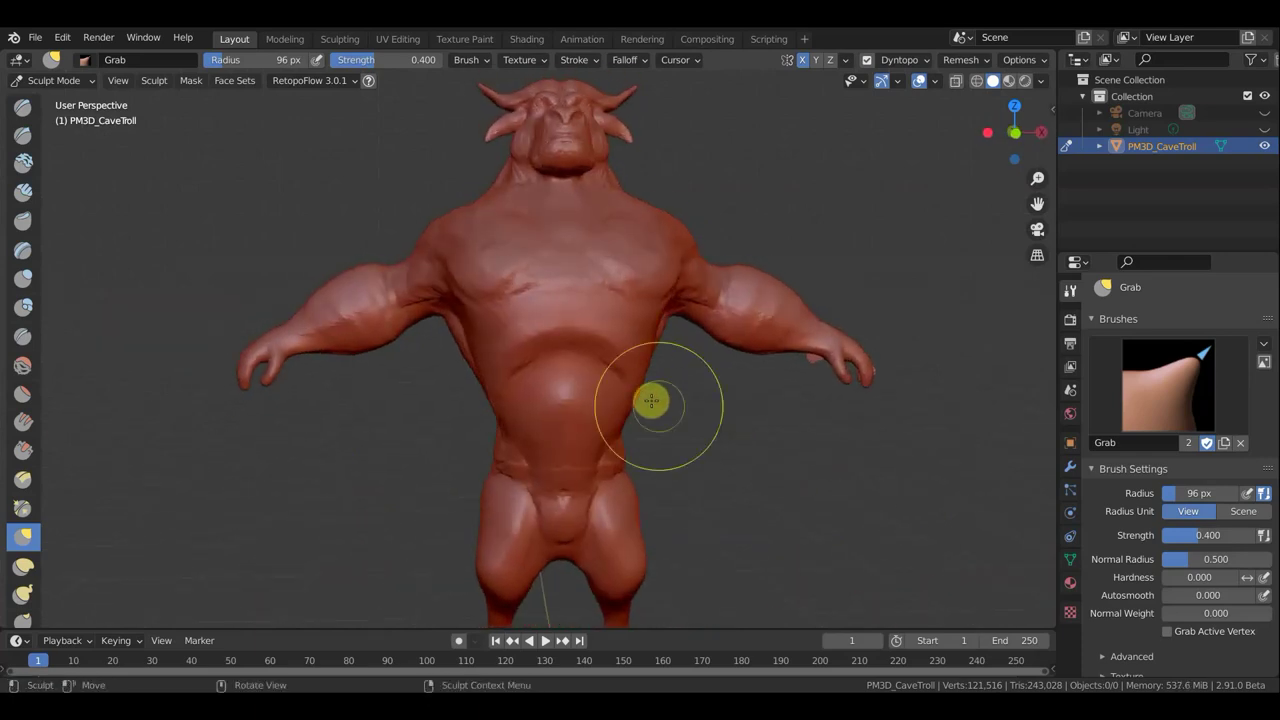
left_click_drag(632, 379, 609, 369)
mouse_move(700, 380)
middle_mouse_down()
mouse_move(803, 389)
mouse_move(663, 343)
middle_mouse_up()
mouse_move(651, 314)
left_mouse_down()
mouse_move(643, 334)
mouse_move(660, 291)
mouse_move(648, 291)
mouse_move(674, 337)
left_mouse_up()
mouse_move(674, 337)
middle_mouse_down()
mouse_move(566, 337)
mouse_move(531, 351)
mouse_move(554, 343)
middle_mouse_up()
Step: Reshape the hip, crotch and left thigh with Grab strokes
scroll(630, 380, "down", 2)
scroll(620, 450, "down", 2)
scroll(595, 485, "up", 1)
scroll(514, 500, "up", 1)
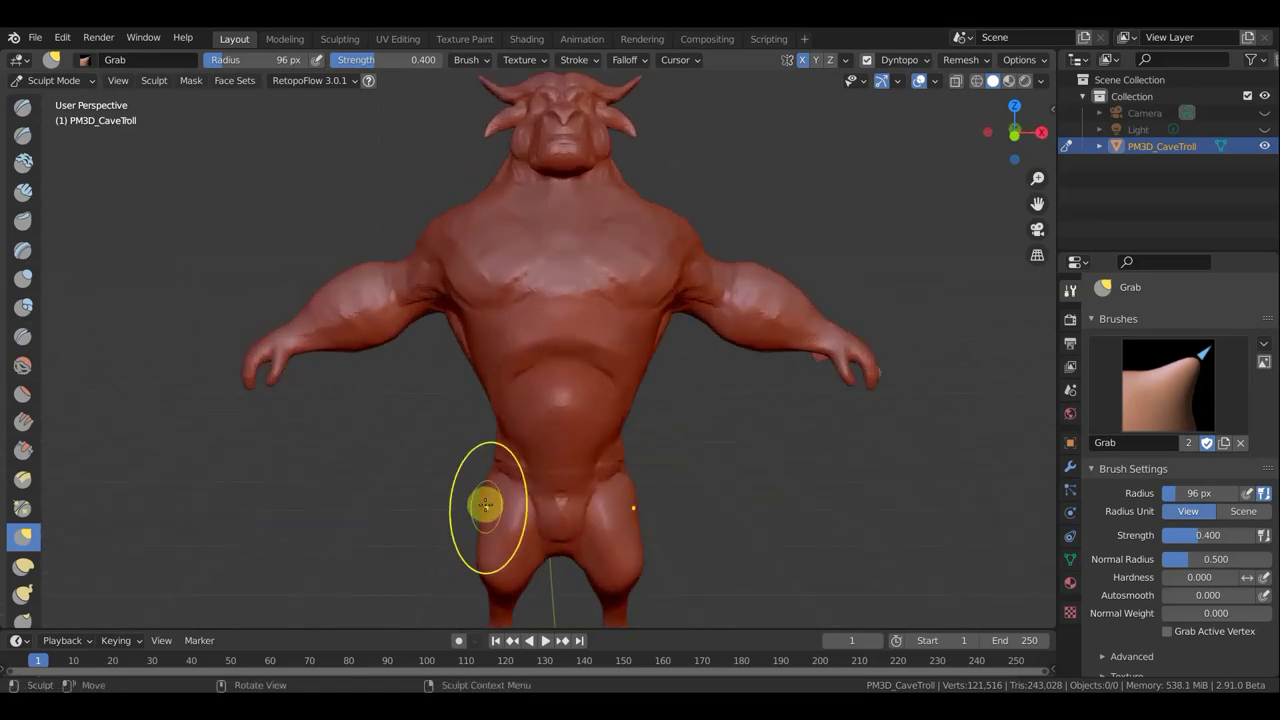
left_click_drag(485, 490, 500, 565)
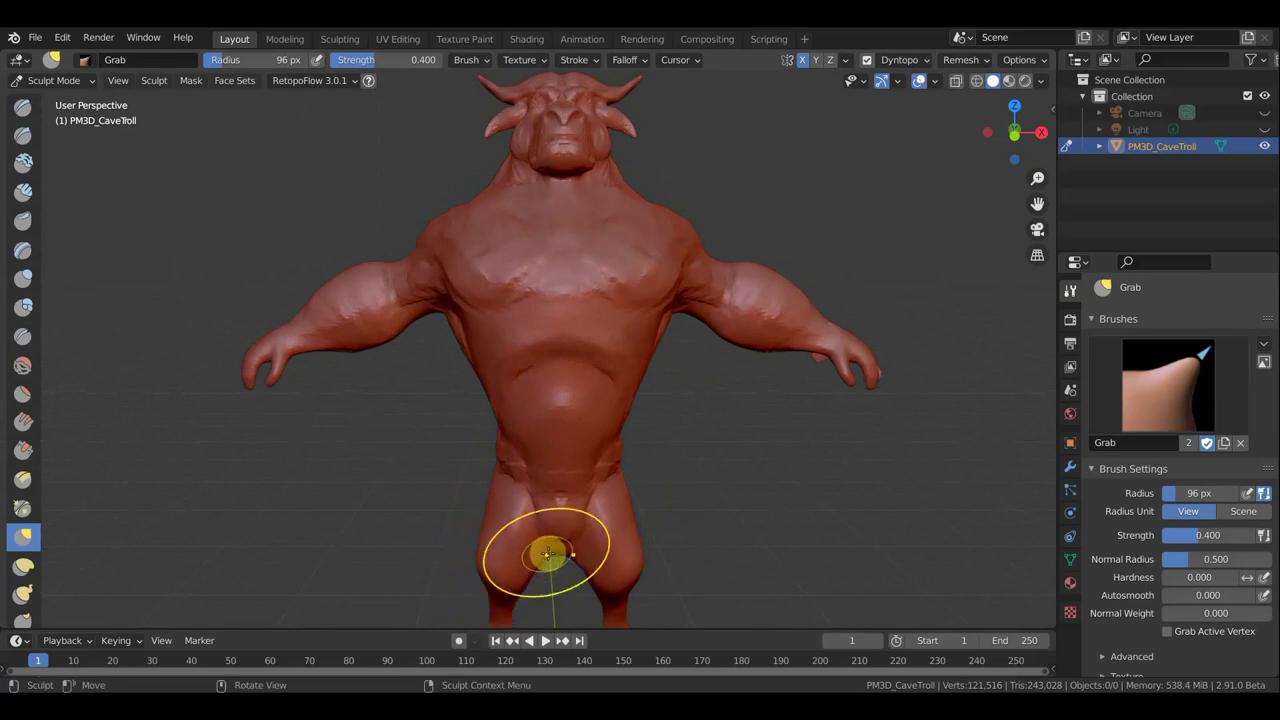
mouse_move(540, 541)
left_mouse_down()
mouse_move(628, 531)
mouse_move(630, 582)
mouse_move(643, 586)
mouse_move(666, 551)
left_mouse_up()
mouse_move(666, 551)
middle_mouse_down()
mouse_move(506, 528)
mouse_move(500, 557)
middle_mouse_up()
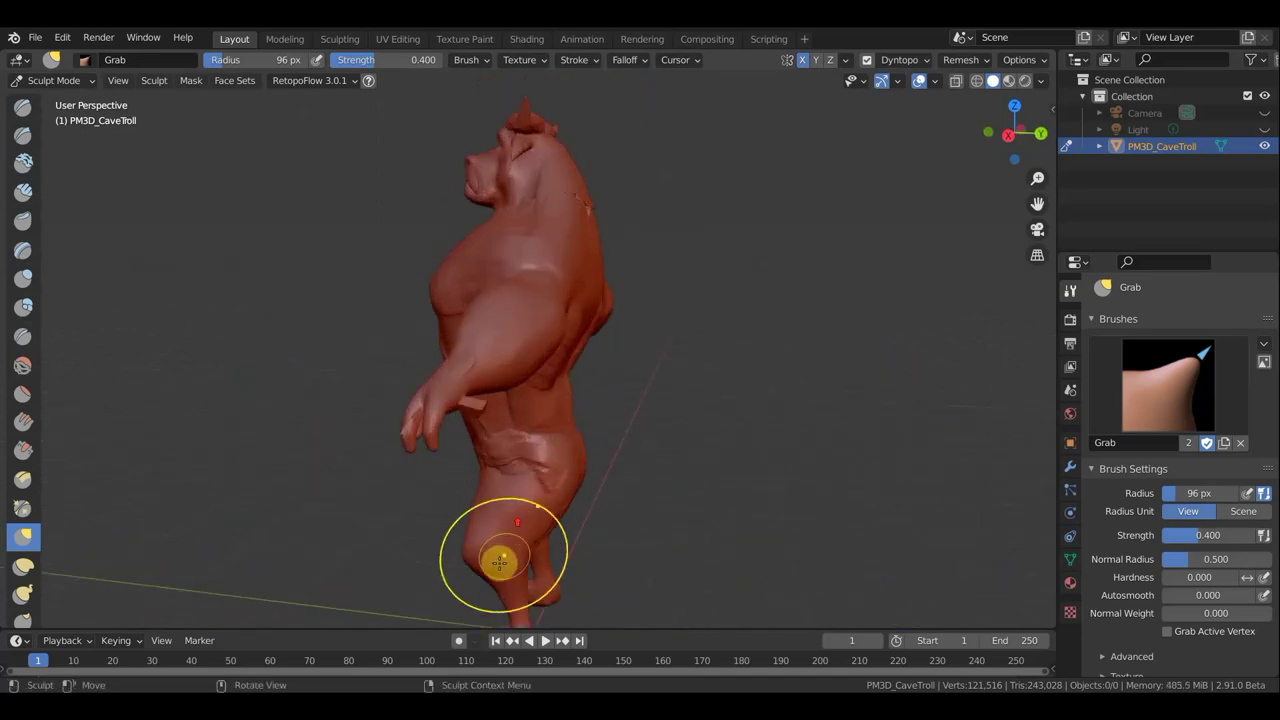
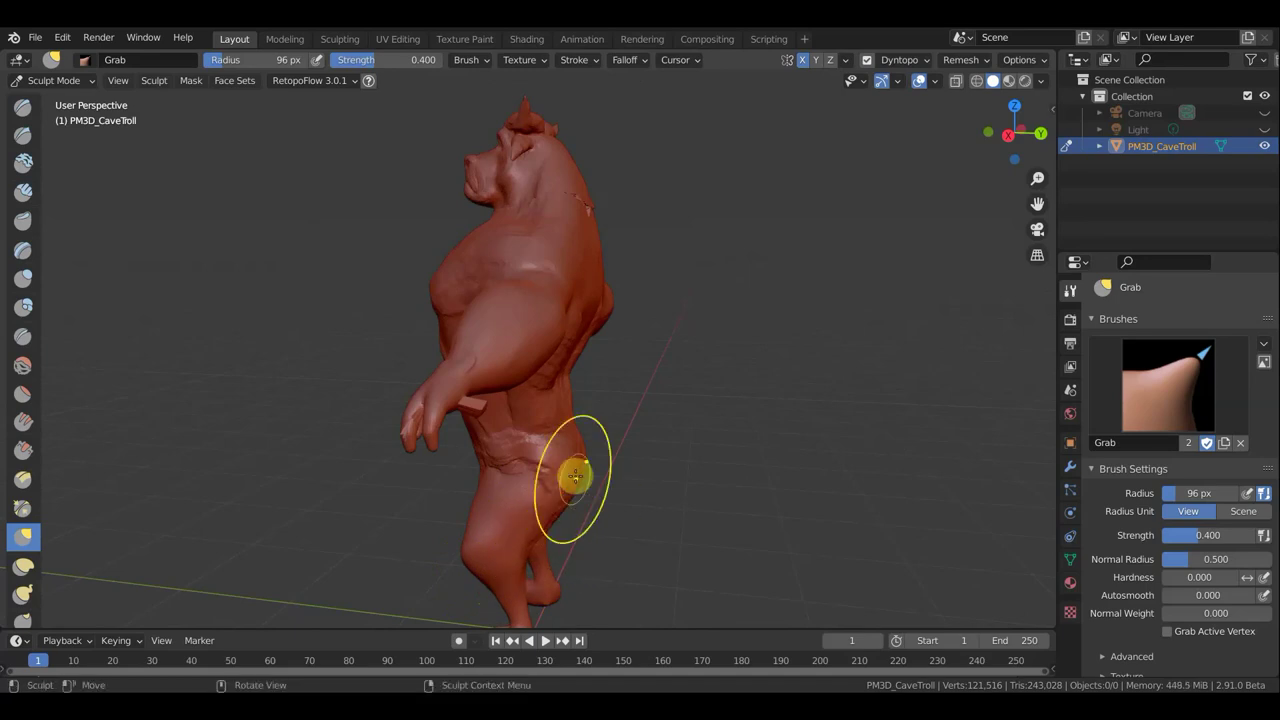
Step: Grab-pull the lower leg and reshape the thigh outline, including the back of the thigh
mouse_move(565, 447)
left_mouse_down()
mouse_move(586, 418)
mouse_move(563, 394)
left_mouse_up()
mouse_move(563, 394)
middle_mouse_down()
mouse_move(609, 400)
mouse_move(634, 386)
mouse_move(593, 392)
mouse_move(562, 465)
middle_mouse_up()
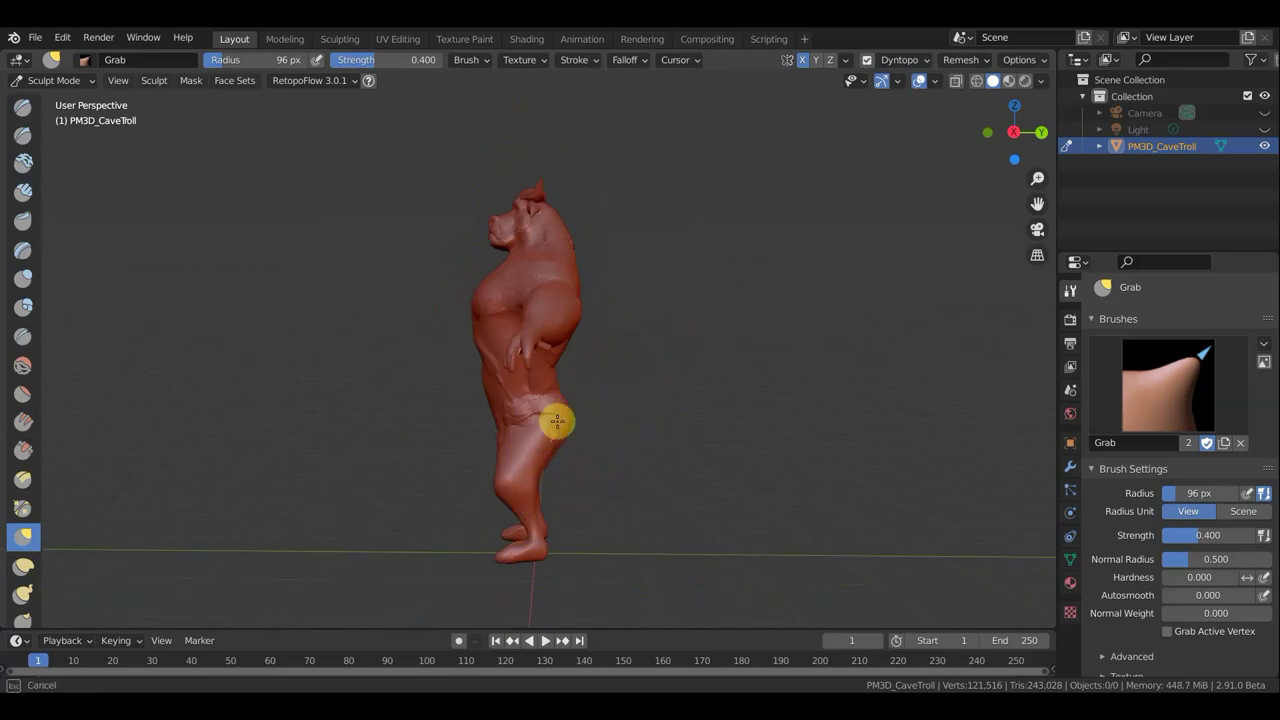
mouse_move(558, 420)
left_mouse_down()
mouse_move(556, 387)
mouse_move(537, 373)
mouse_move(571, 357)
left_mouse_up()
Step: From a three-quarter view, pull the foot into shape, then slim the right leg from the front
middle_click_drag(509, 380, 576, 333)
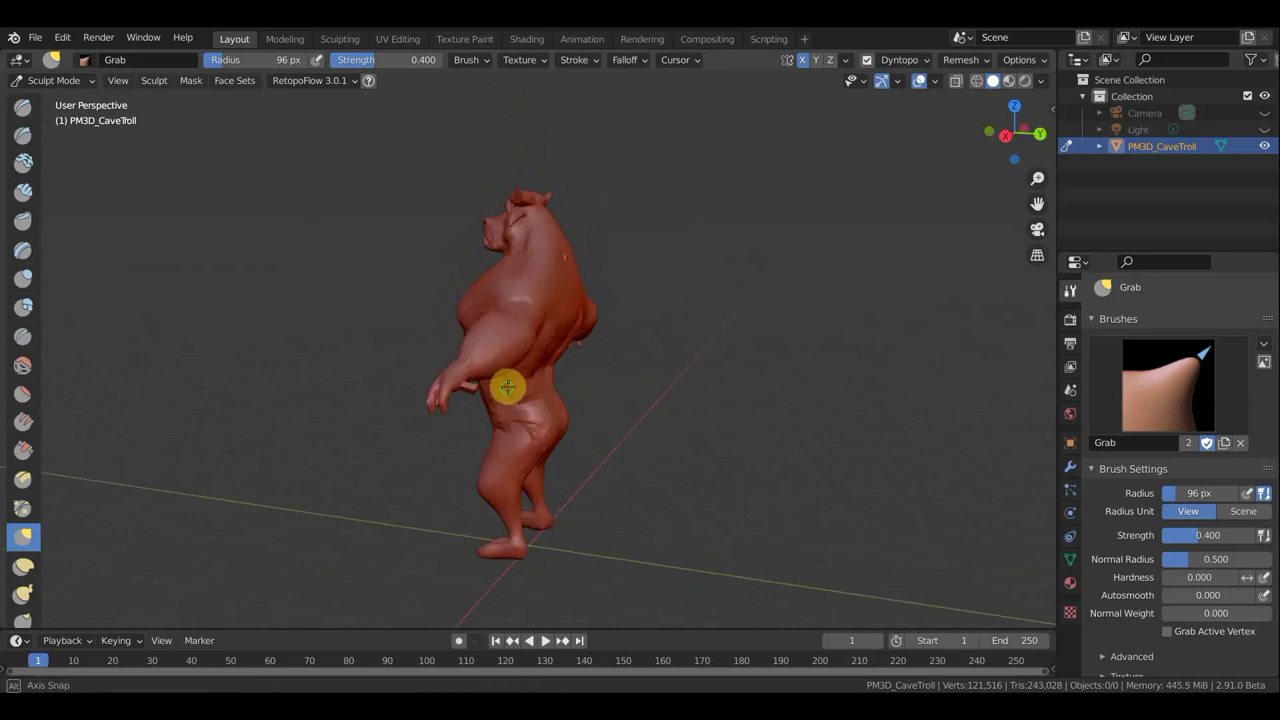
scroll(564, 328, "up", 5)
middle_click_drag(471, 471, 500, 457)
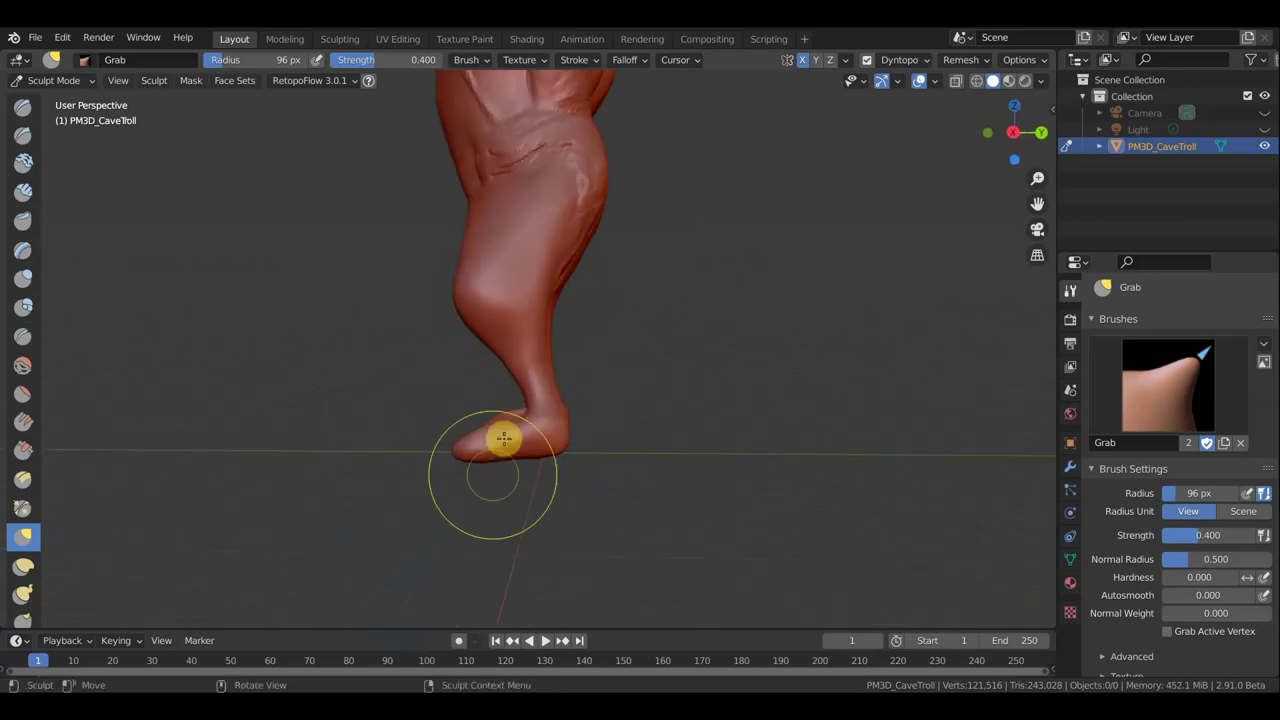
left_click_drag(491, 434, 580, 451)
mouse_move(580, 451)
middle_mouse_down()
mouse_move(641, 468)
mouse_move(657, 531)
middle_mouse_up()
scroll(657, 520, "up", 2)
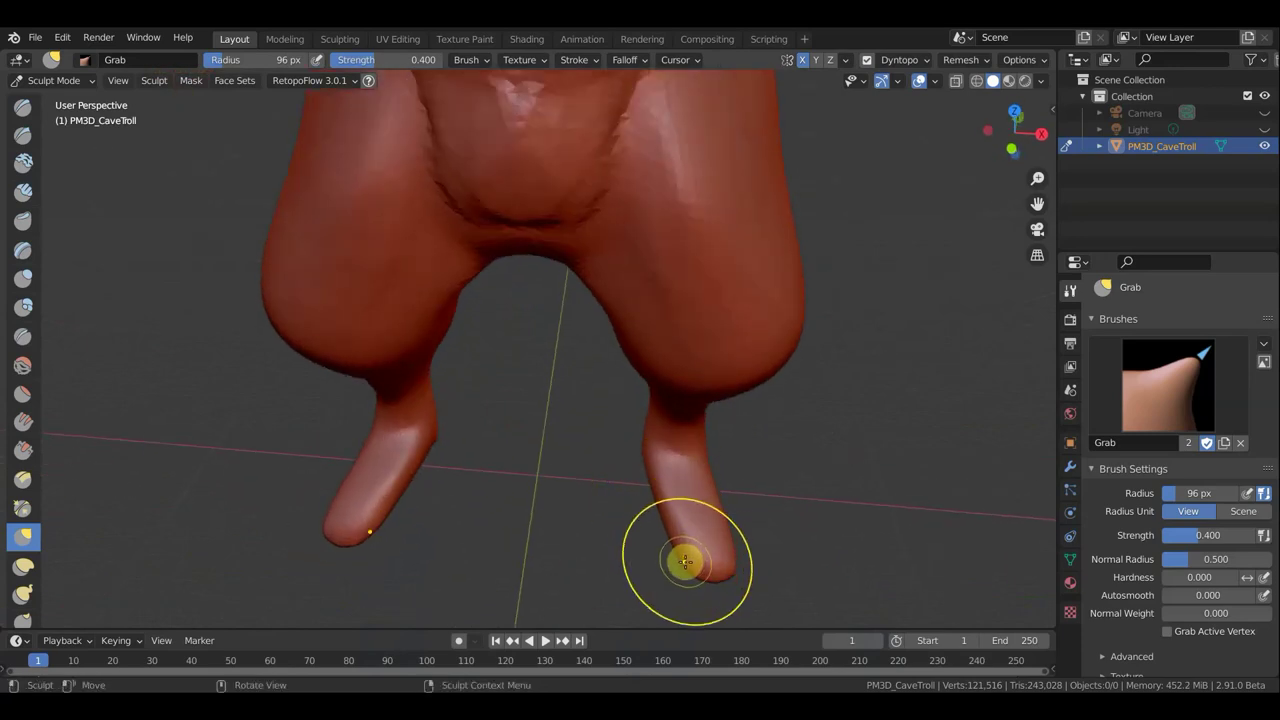
mouse_move(654, 480)
left_mouse_down()
mouse_move(643, 460)
mouse_move(727, 451)
mouse_move(660, 430)
left_mouse_up()
Step: Reshape the left calf and the left thigh near the crotch, ending near the front view
mouse_move(549, 406)
middle_mouse_down()
mouse_move(139, 386)
mouse_move(66, 363)
middle_mouse_up()
mouse_move(355, 425)
left_mouse_down()
mouse_move(342, 414)
mouse_move(355, 420)
mouse_move(343, 540)
left_mouse_up()
left_click_drag(403, 417, 384, 411)
left_click_drag(430, 345, 432, 344)
scroll(432, 344, "down", 3)
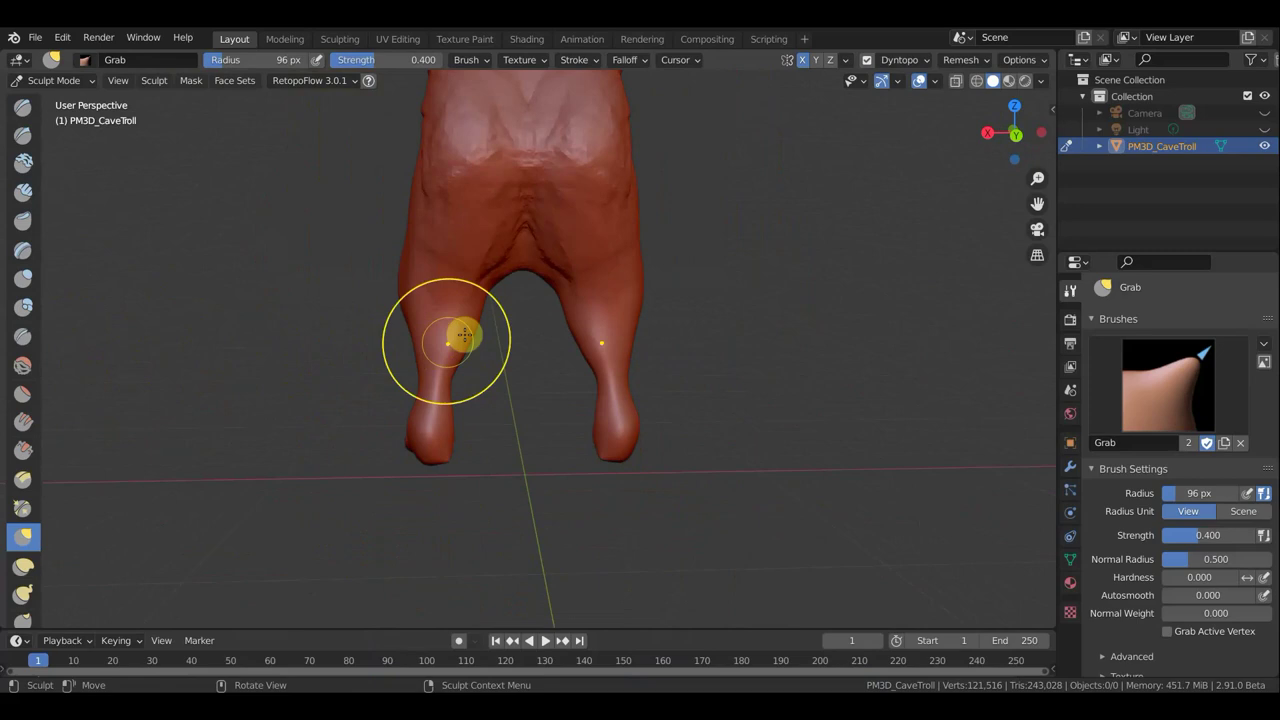
mouse_move(494, 281)
left_mouse_down()
mouse_move(477, 330)
mouse_move(459, 336)
mouse_move(450, 307)
mouse_move(486, 329)
left_mouse_up()
middle_click_drag(486, 329, 863, 352)
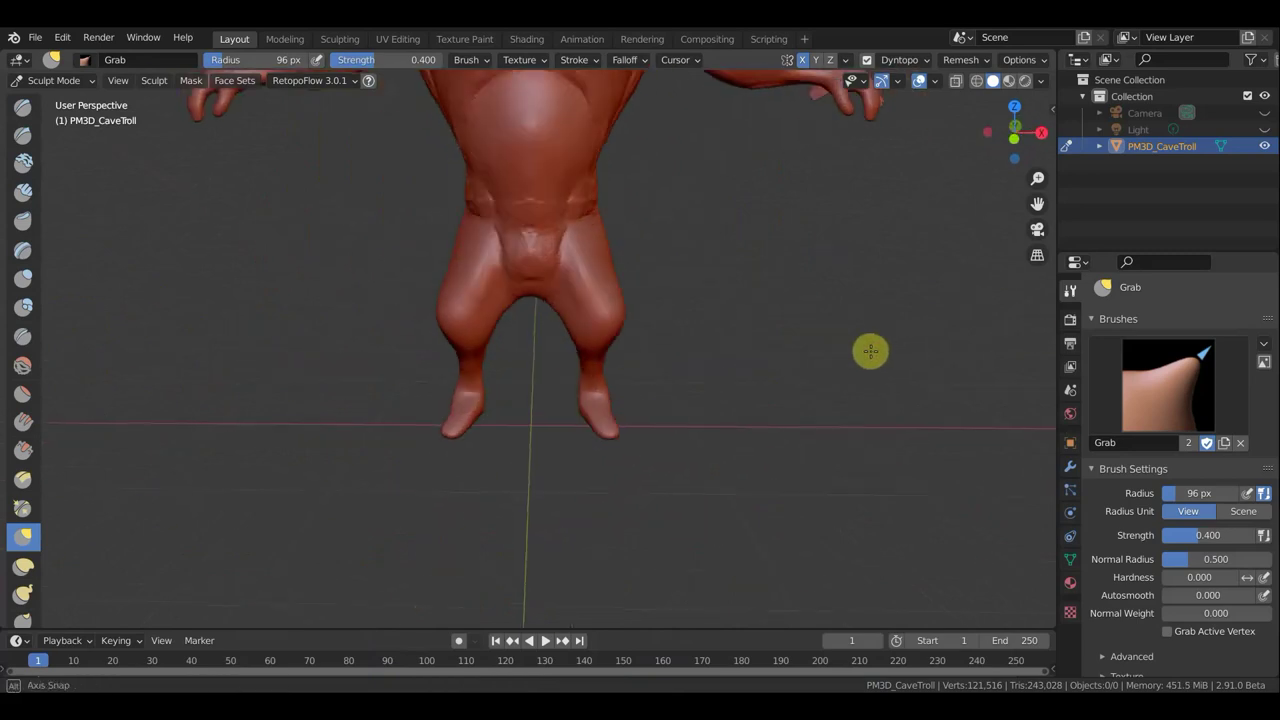
scroll(575, 440, "up", 1)
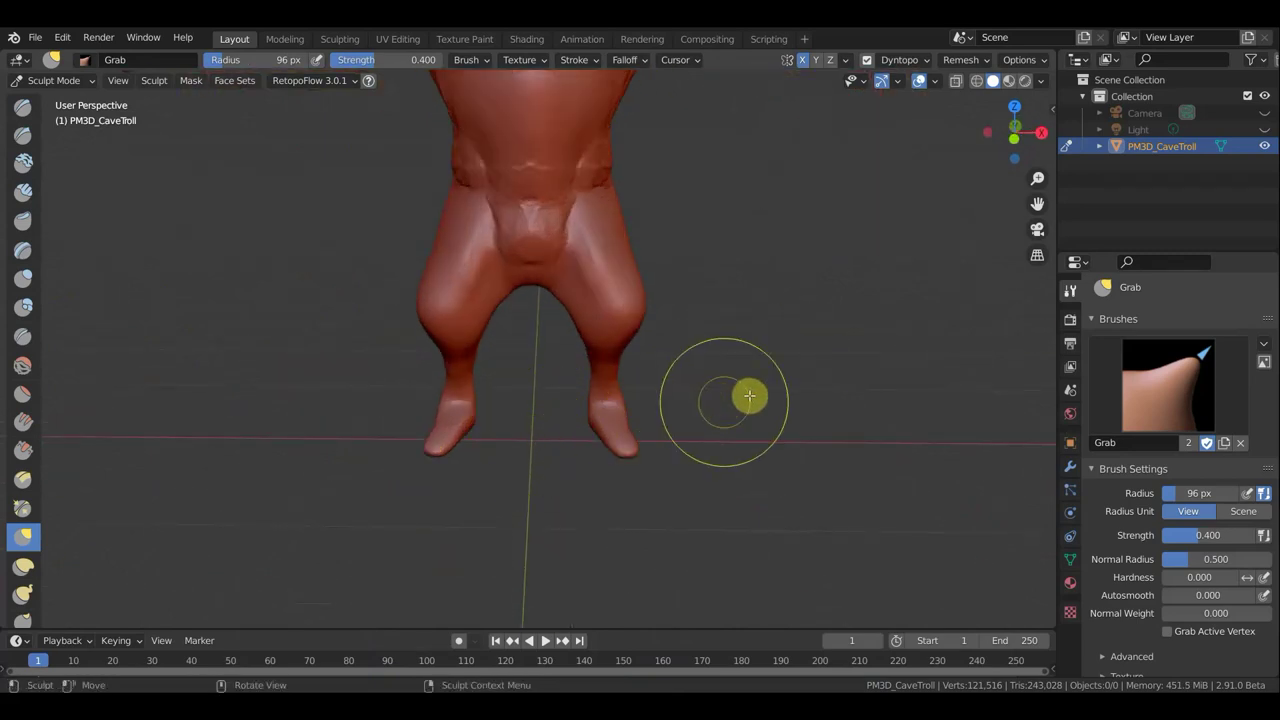
Step: Toggle the troll into Edit Mode and back to Sculpt Mode
key("Tab")
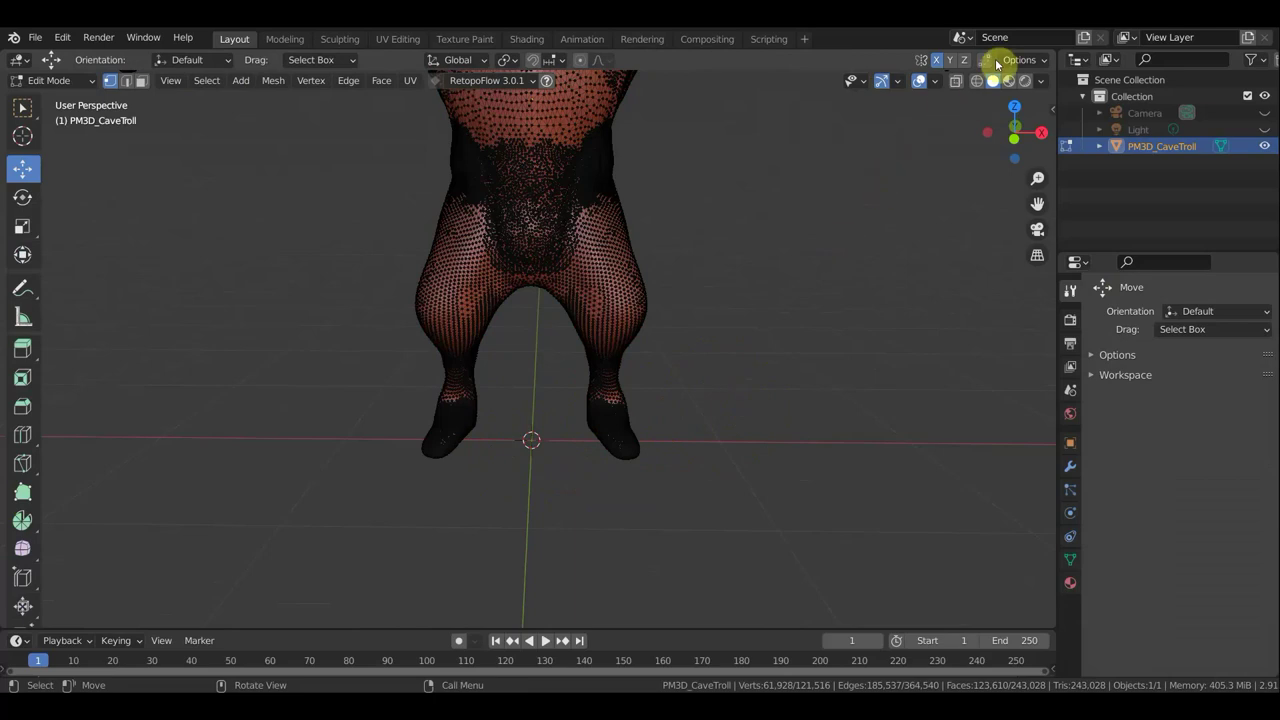
key("Tab")
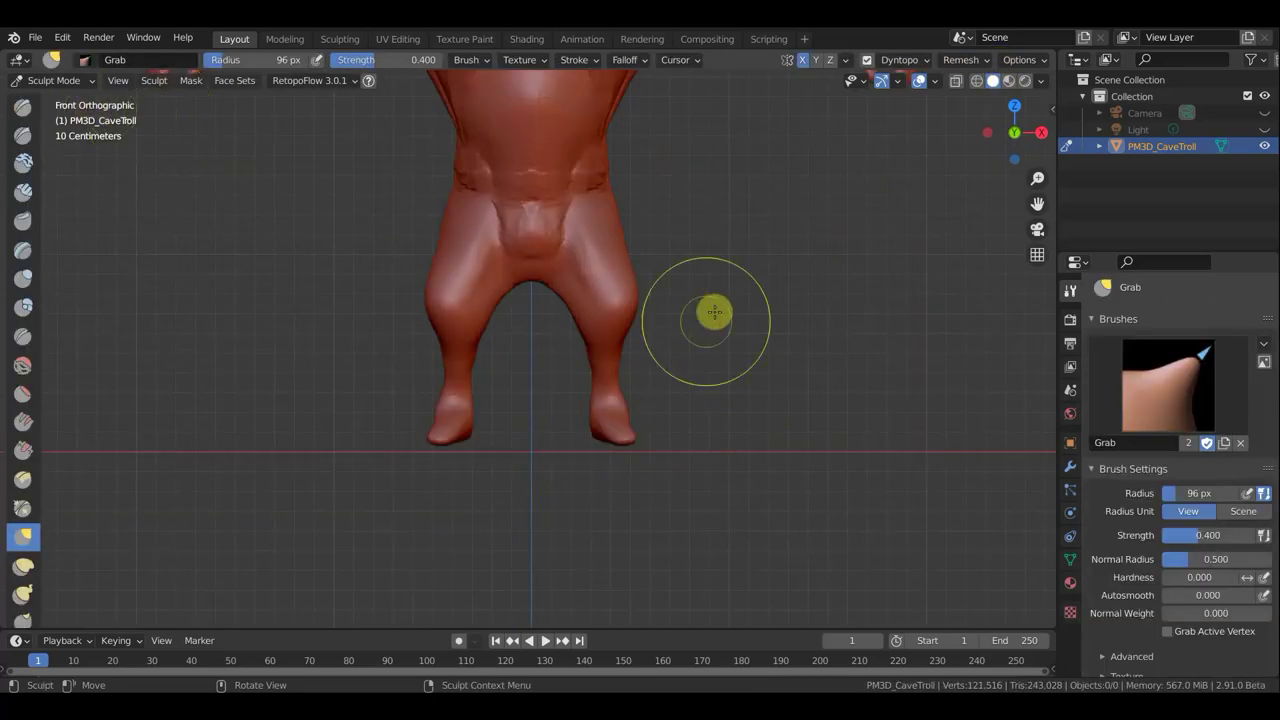
scroll(737, 440, "up", 2)
scroll(737, 440, "down", 1)
scroll(737, 440, "down", 2)
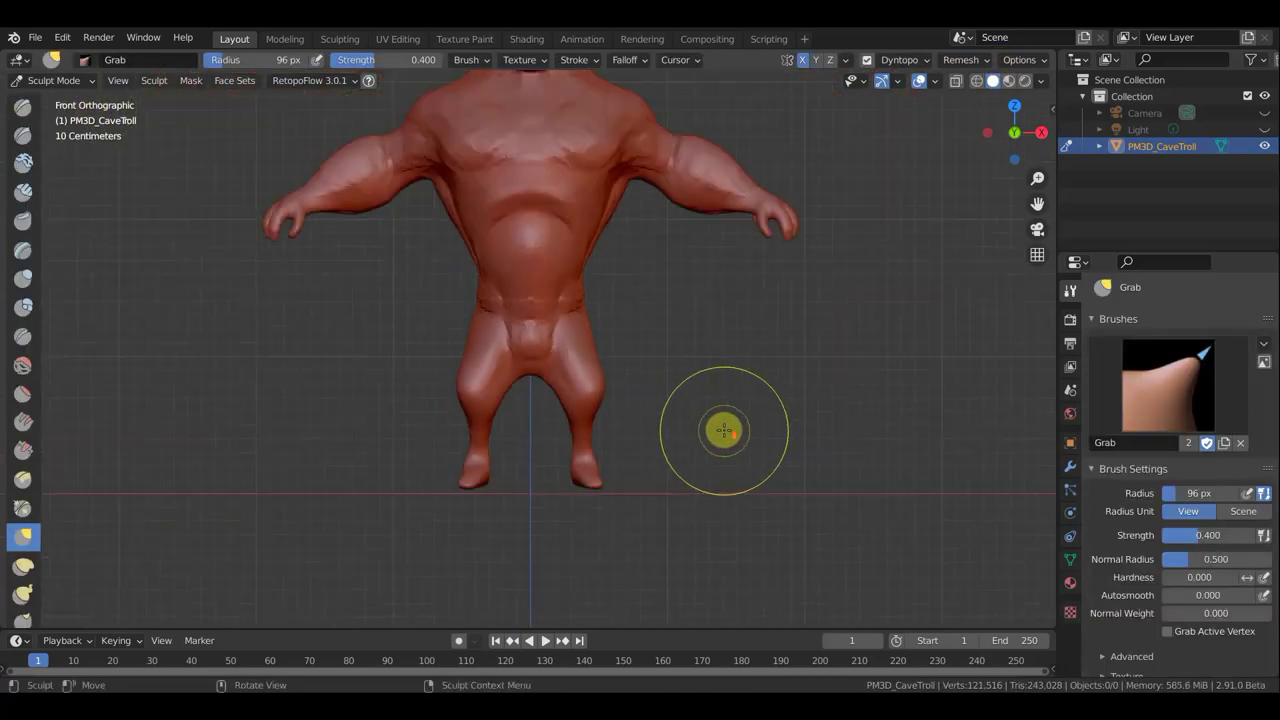
scroll(735, 445, "down", 2)
scroll(733, 452, "up", 2)
scroll(727, 444, "up", 1)
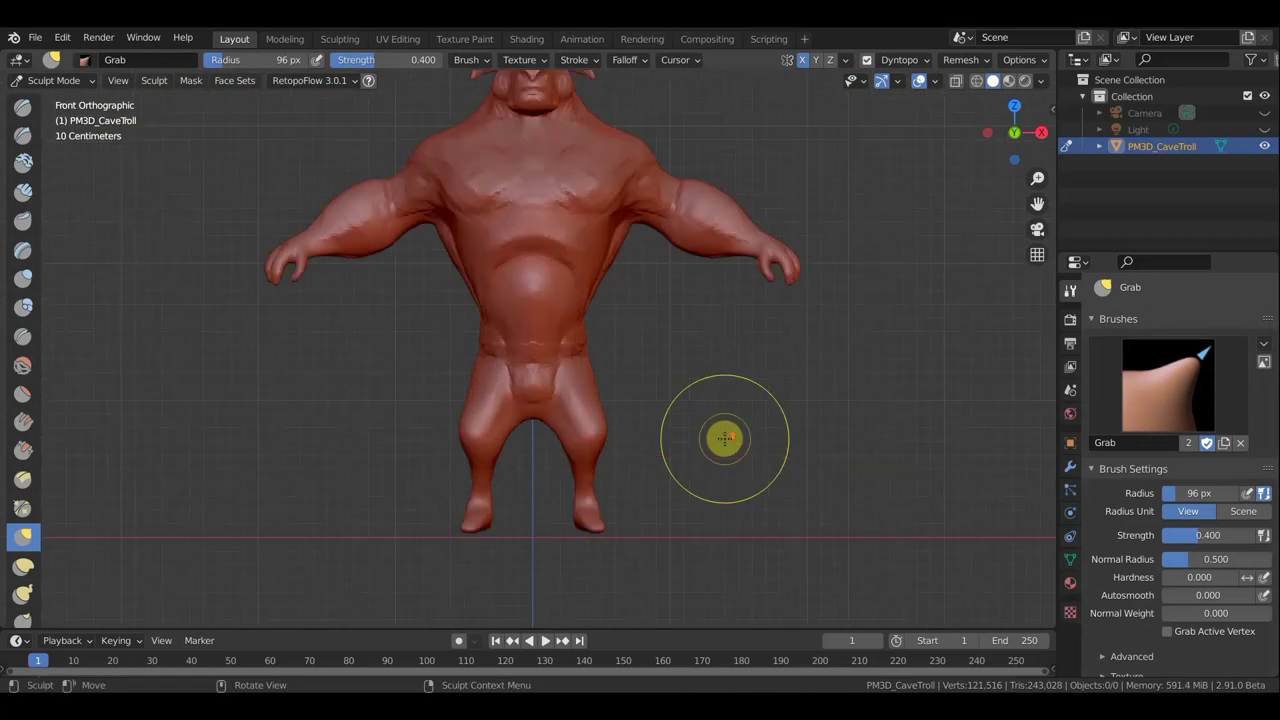
scroll(765, 430, "up", 1)
Step: In Front Orthographic view, Grab-pull the right ankle into shape
mouse_move(776, 487)
middle_mouse_down("shift")
mouse_move(660, 494)
mouse_move(697, 291)
mouse_move(819, 349)
middle_mouse_up("shift")
key("KP_1")
scroll(817, 449, "down", 1)
scroll(706, 346, "down", 1)
scroll(709, 327, "up", 2)
mouse_move(709, 327)
left_mouse_down()
mouse_move(748, 327)
mouse_move(719, 314)
mouse_move(677, 329)
mouse_move(700, 404)
left_mouse_up()
Step: Zoom out and make Line Project the active sculpt tool
scroll(728, 410, "down", 5)
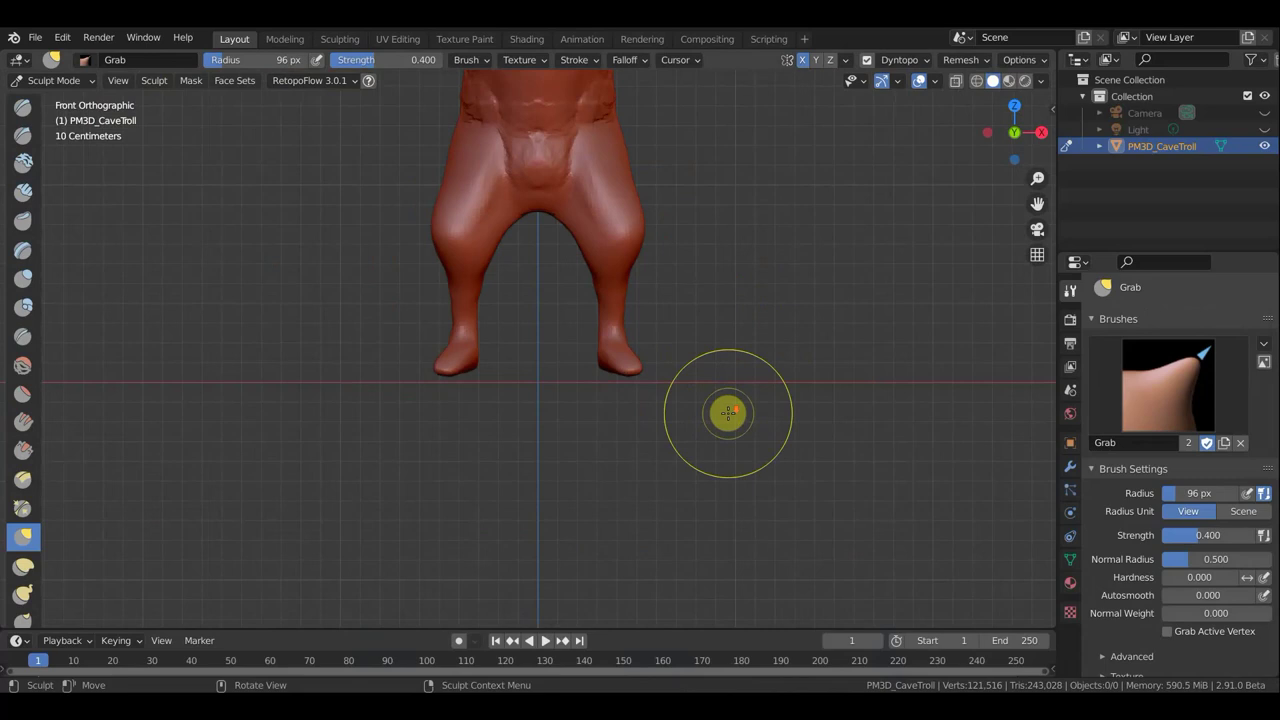
scroll(20, 597, "down", 1)
scroll(20, 514, "down", 4)
scroll(23, 523, "down", 2)
scroll(34, 526, "down", 1)
scroll(30, 525, "down", 3)
scroll(28, 480, "down", 3)
scroll(36, 488, "down", 3)
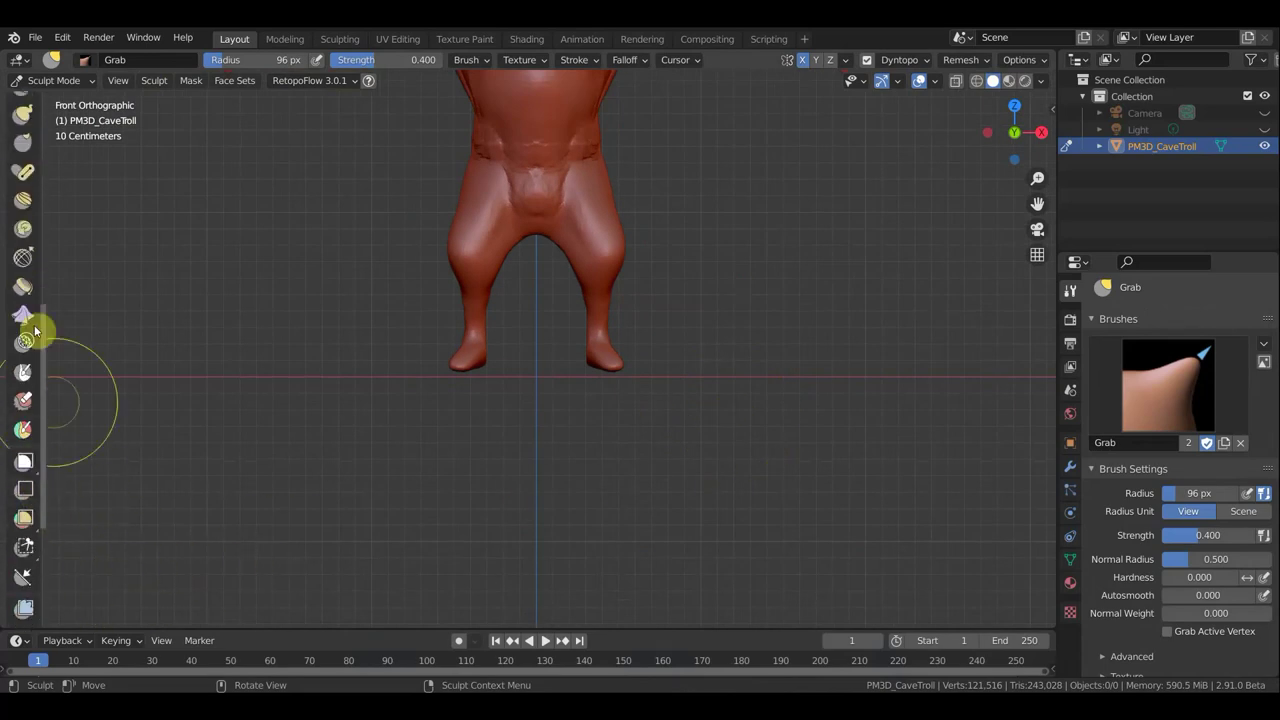
scroll(24, 400, "down", 3)
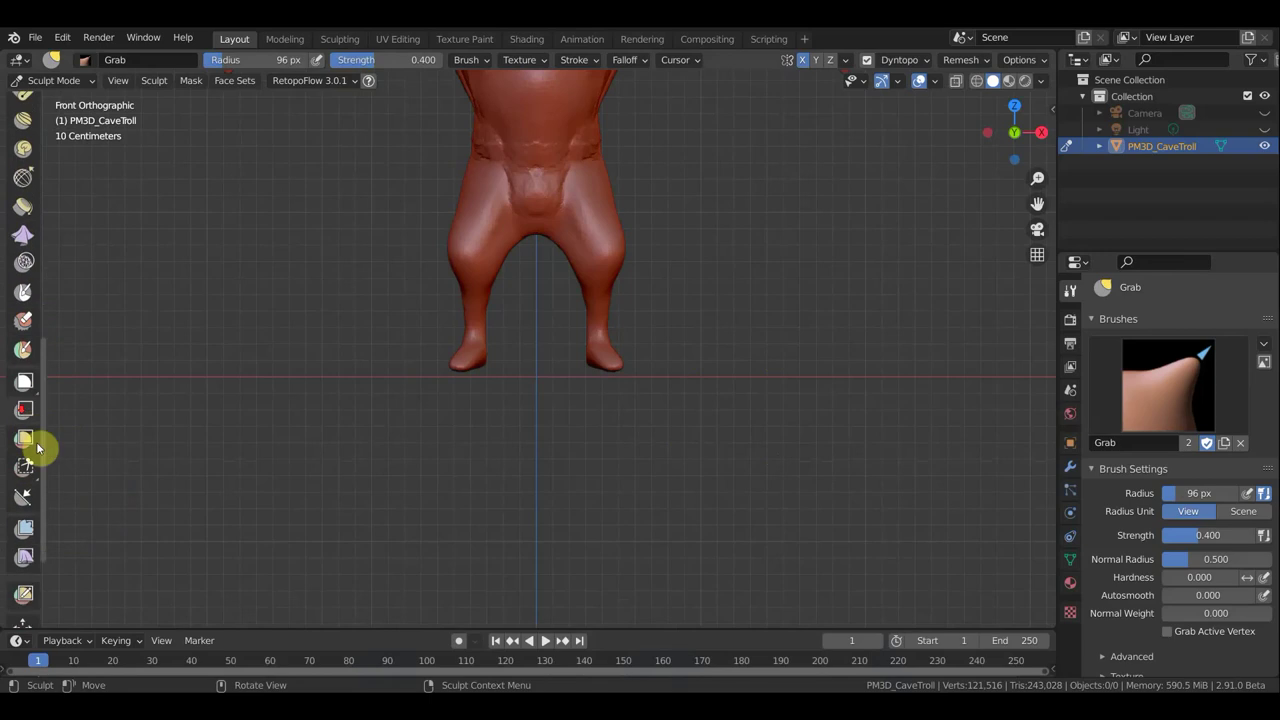
left_click(25, 503)
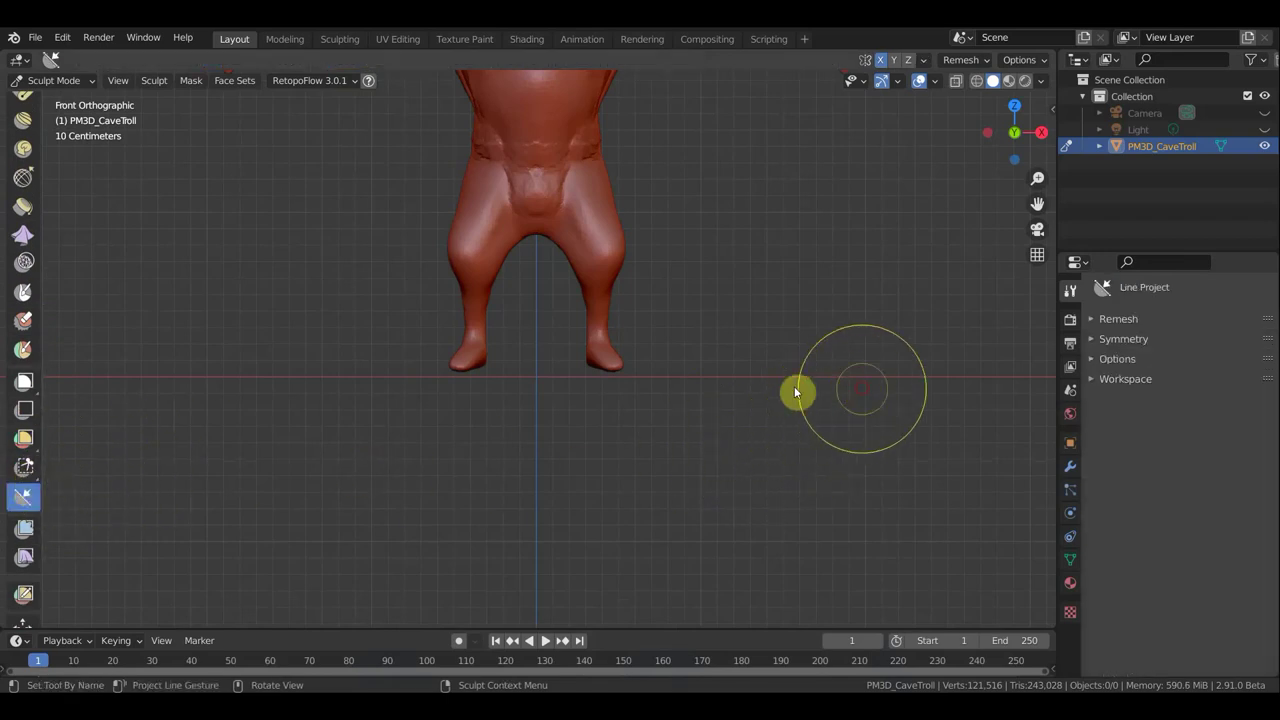
Step: Switch to the Simplify brush and undo the accidental stretch of the mesh
key("shift+space")
left_click(550, 388)
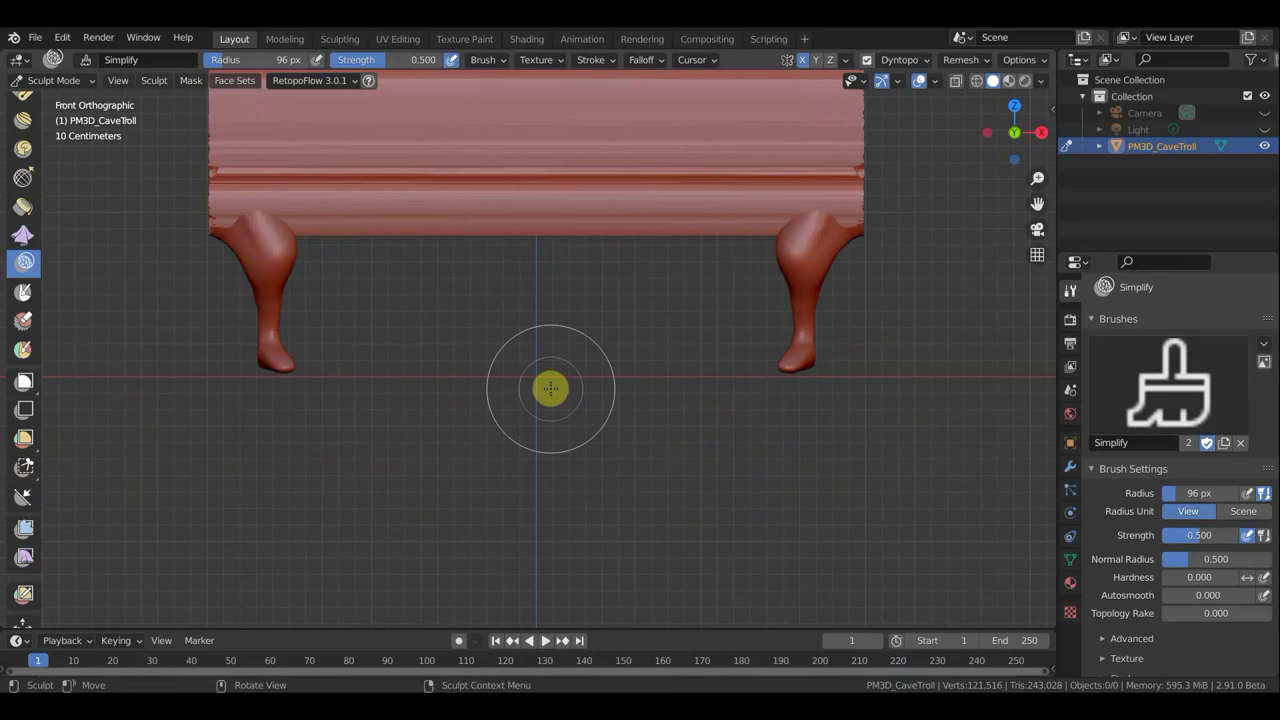
key("ctrl+z")
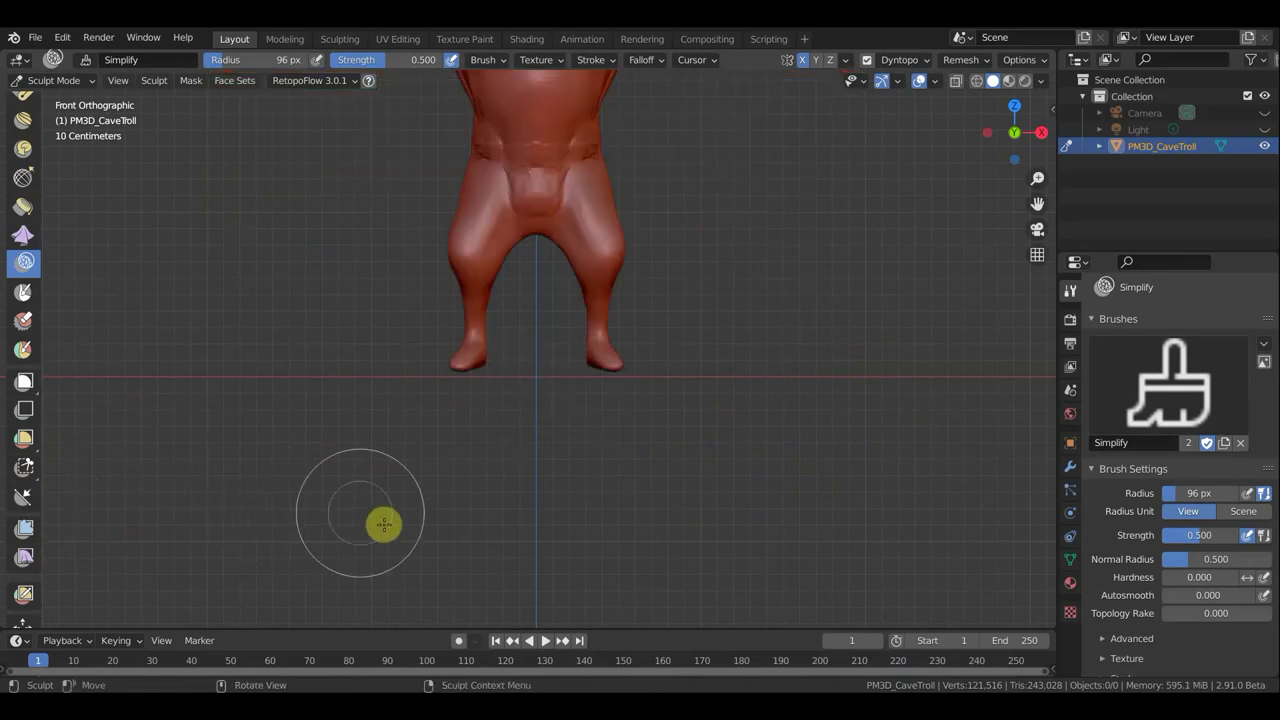
Step: Set the Simplify brush radius to 20 px, cancelling a stray mesh move
key("f")
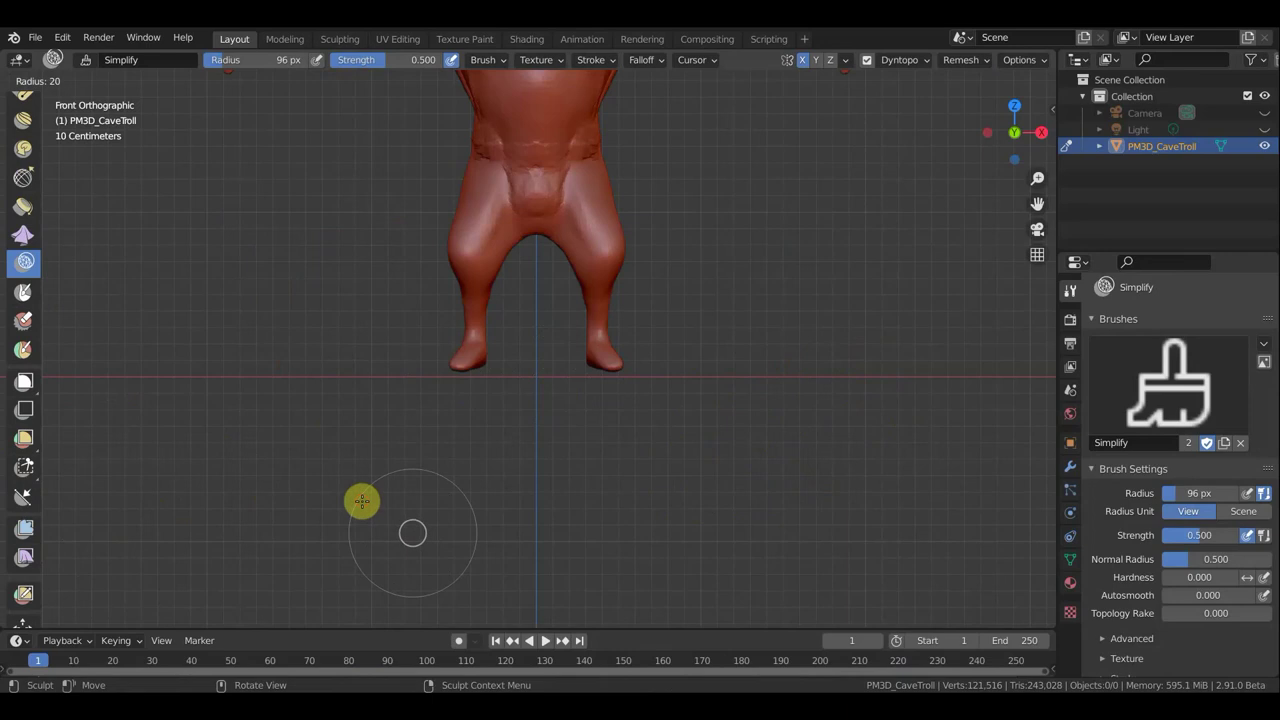
left_click(362, 501)
left_click(24, 466)
key("shift+space")
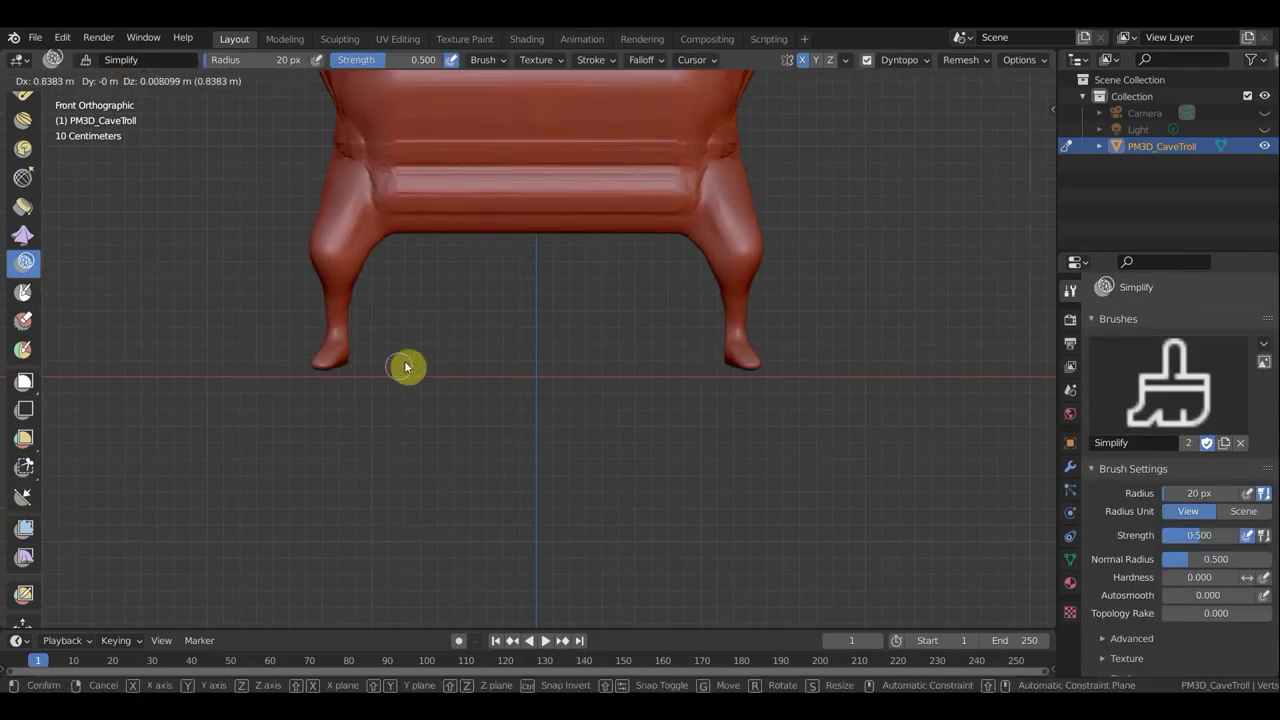
left_click(405, 367)
Step: Dismiss the viewport shading pie, keeping solid shading
key("z")
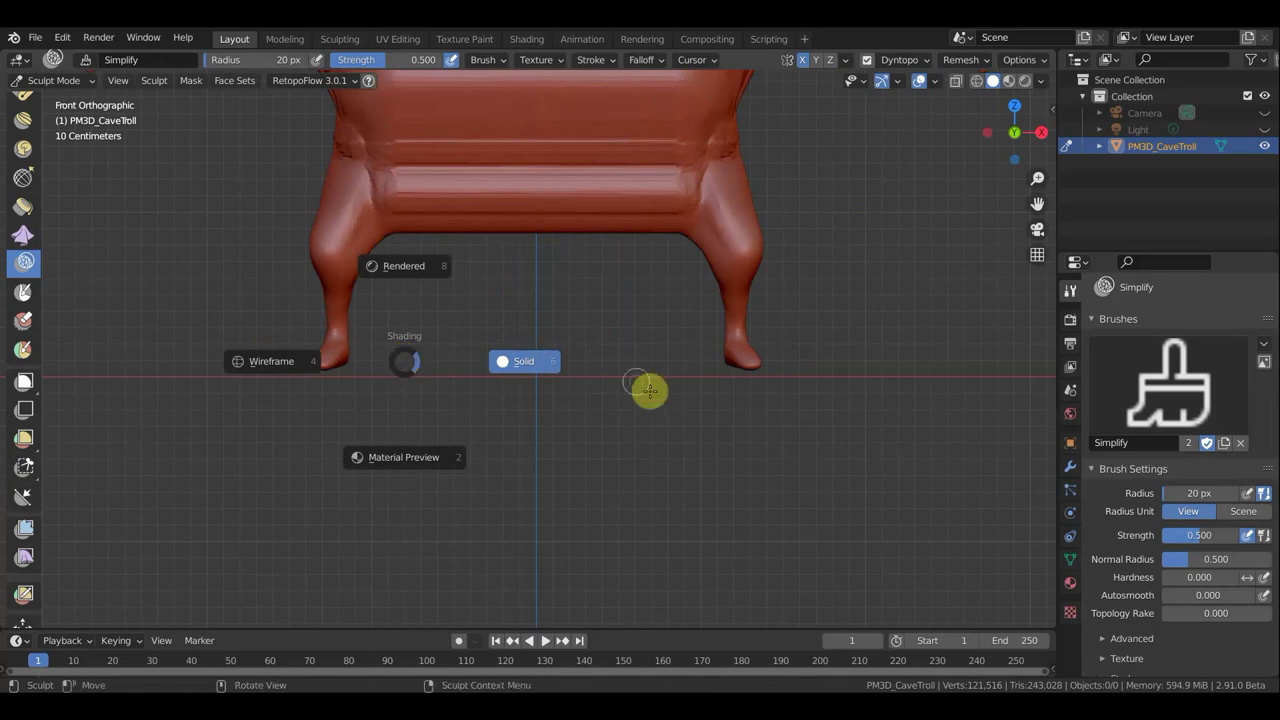
left_click(675, 423)
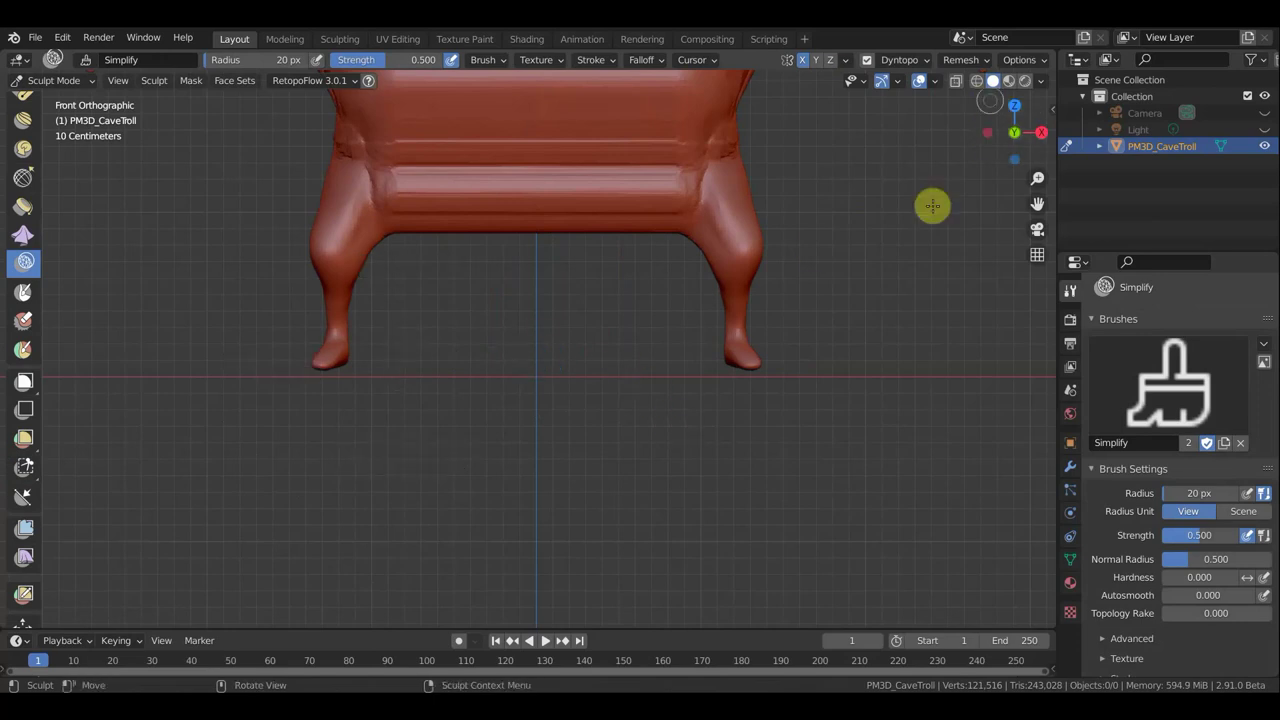
scroll(856, 356, "down", 5)
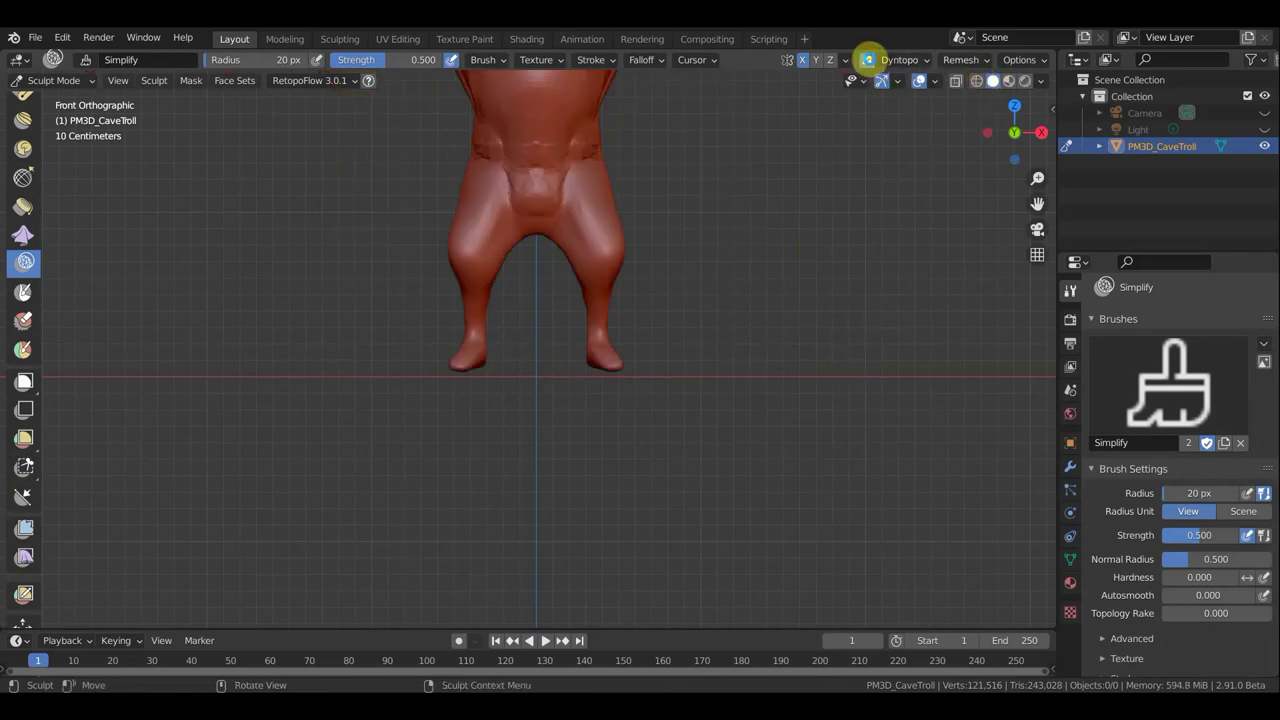
Step: Turn off Dyntopo and load factory preferences, confirming the reset
left_click(871, 62)
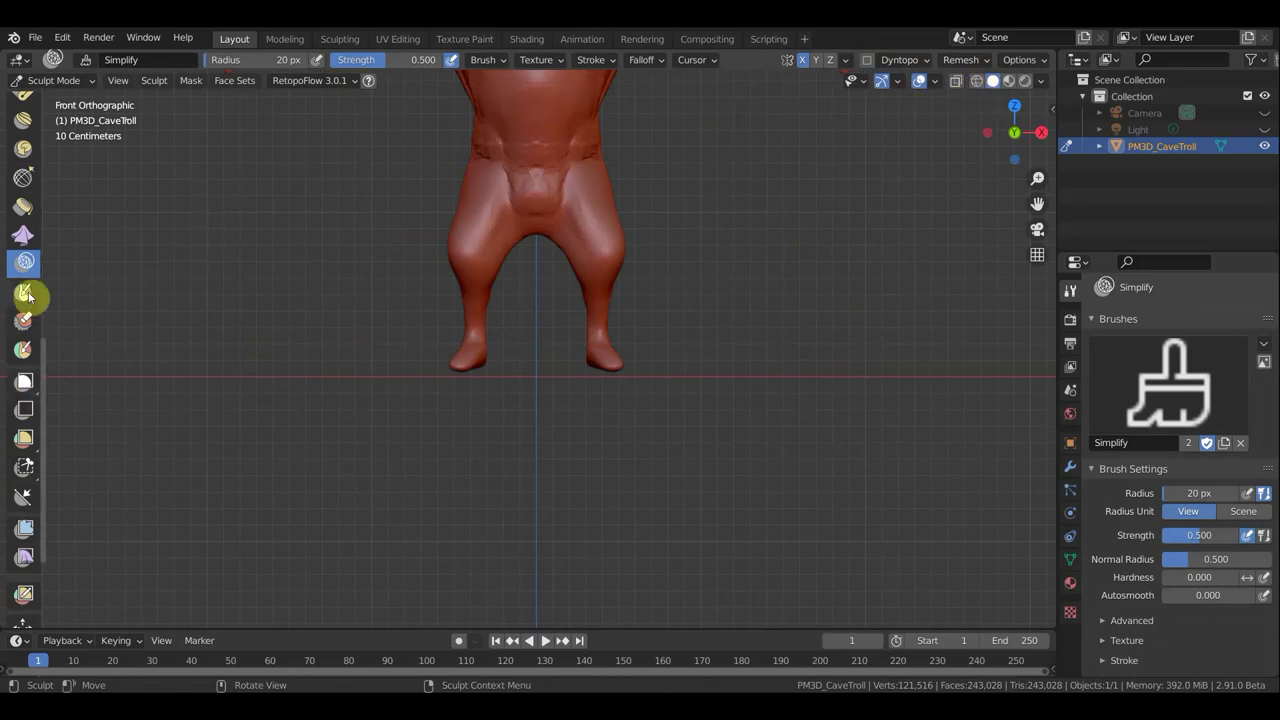
left_click(62, 37)
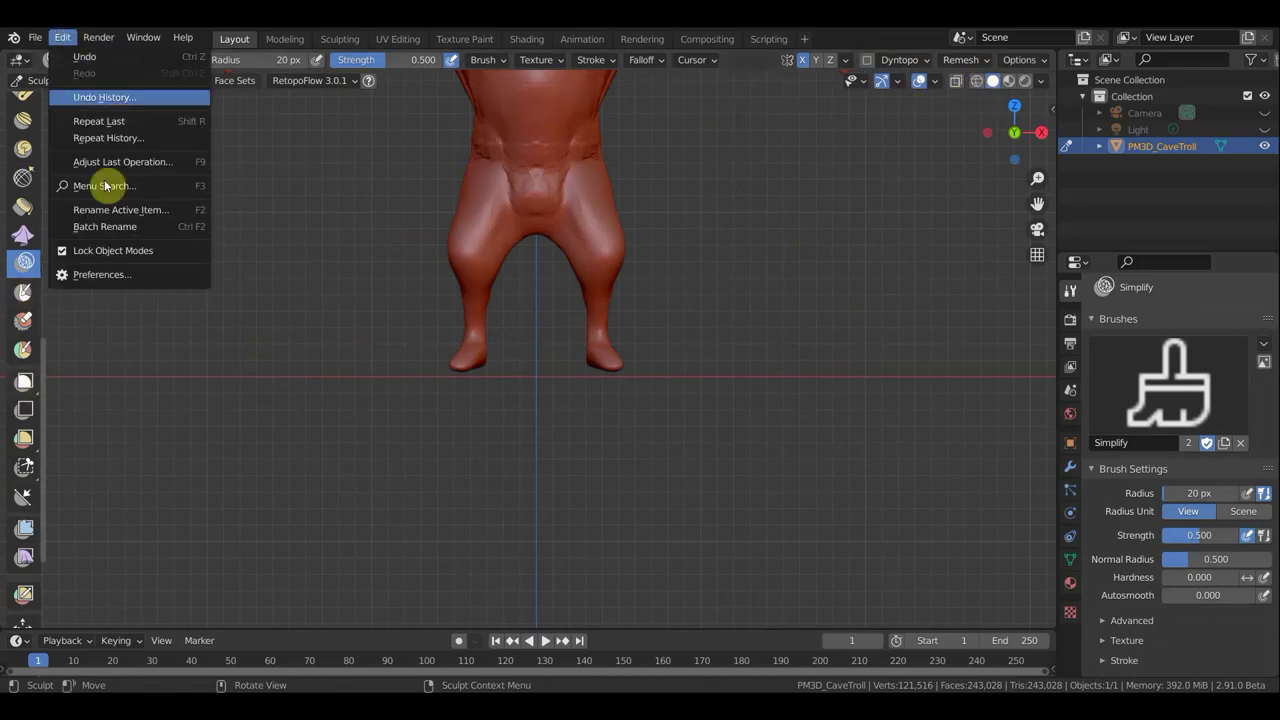
left_click(117, 276)
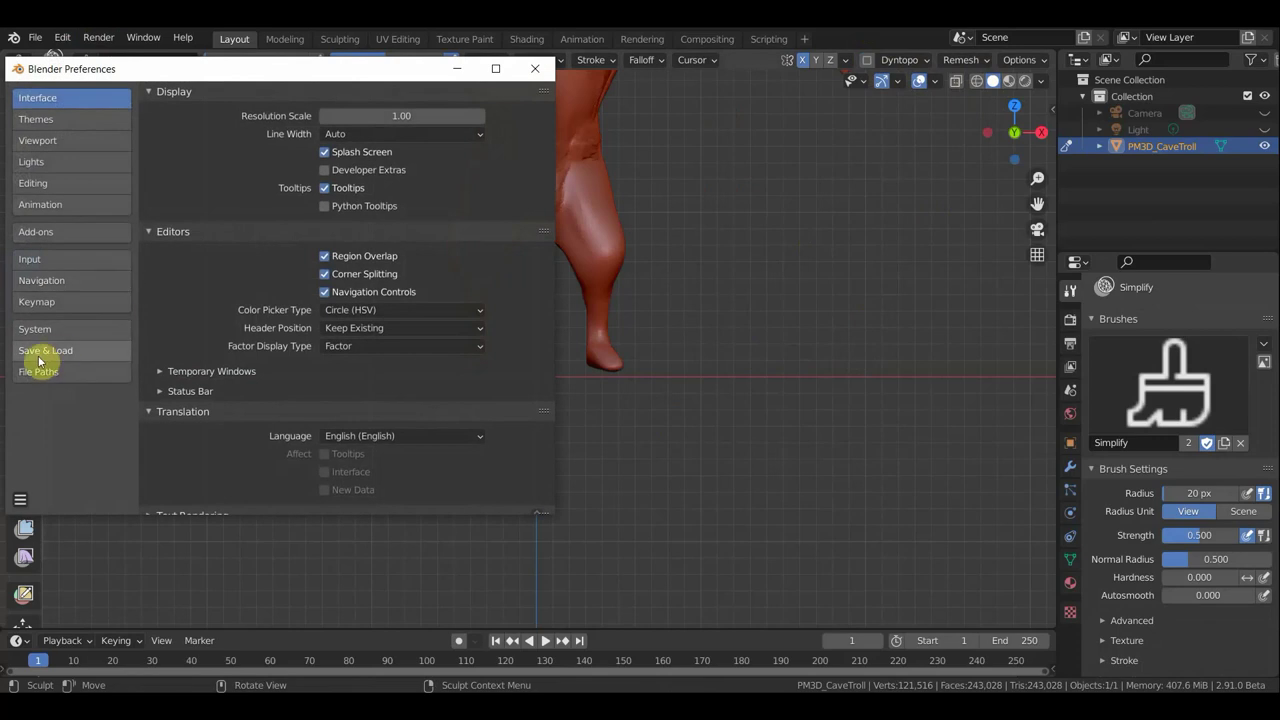
left_click(20, 503)
left_click(80, 421)
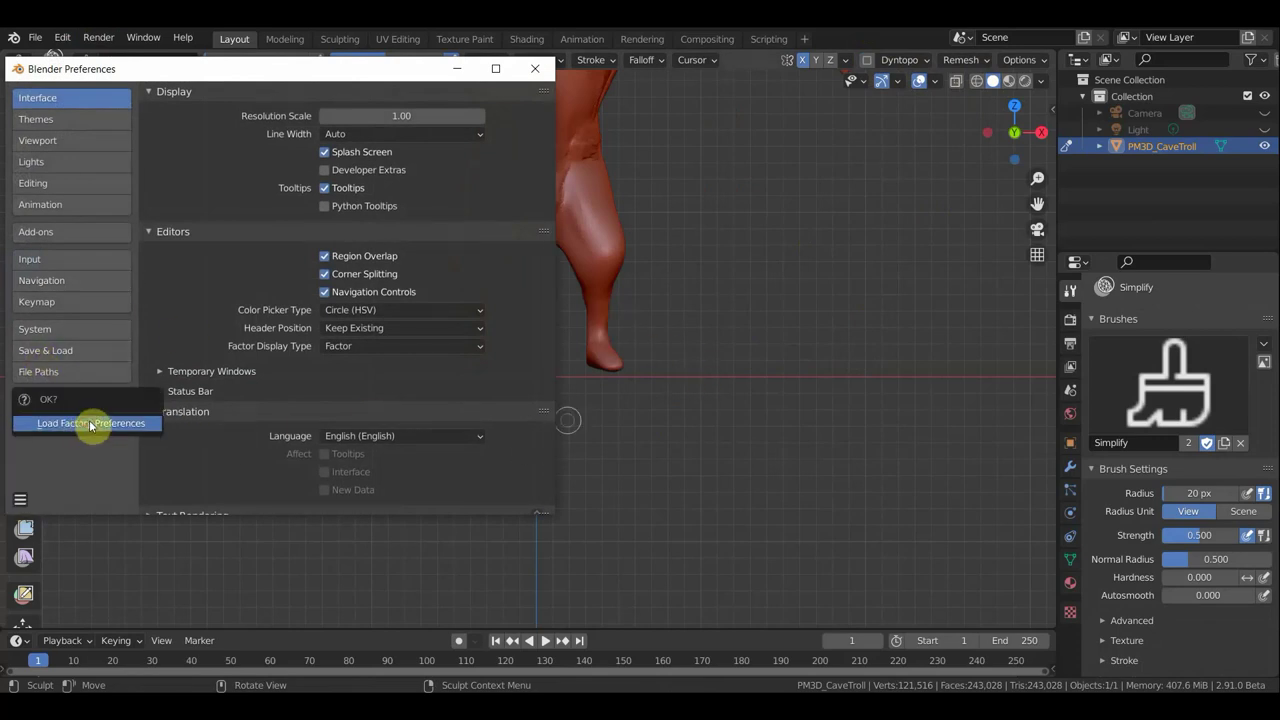
left_click(106, 427)
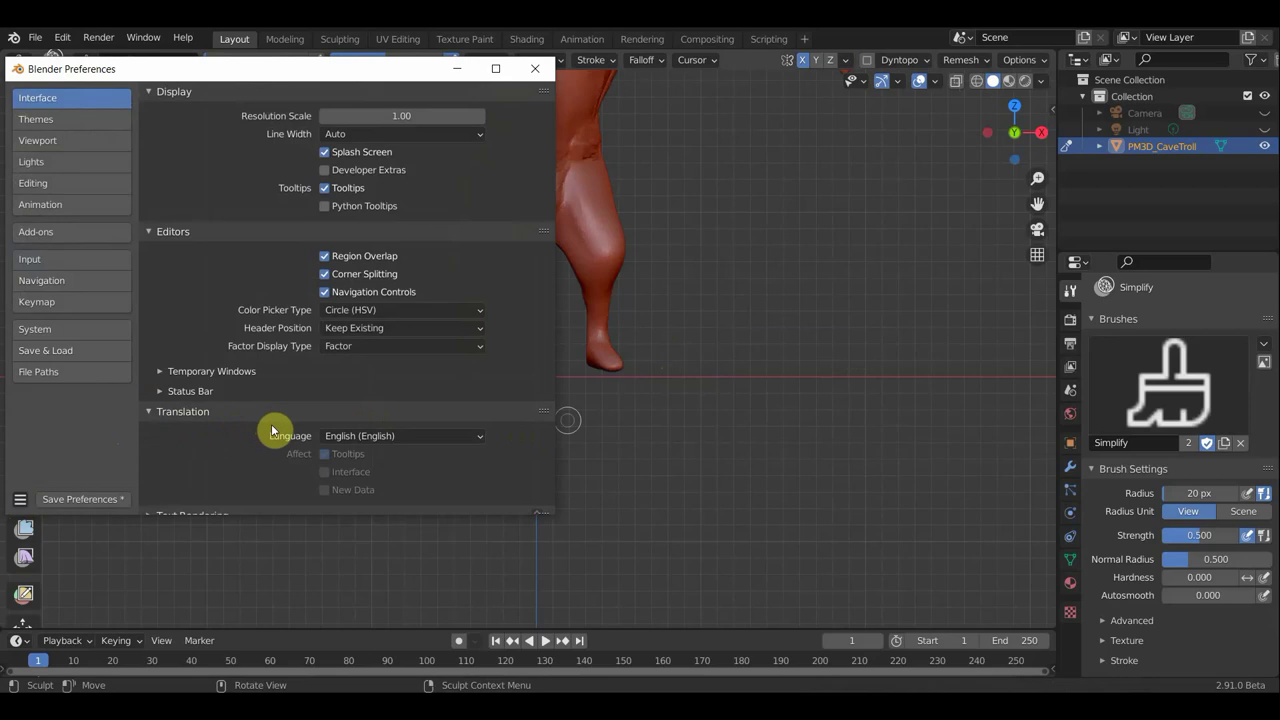
Step: Close Preferences and drag a rectangular Box Trim region across the troll
left_click(538, 74)
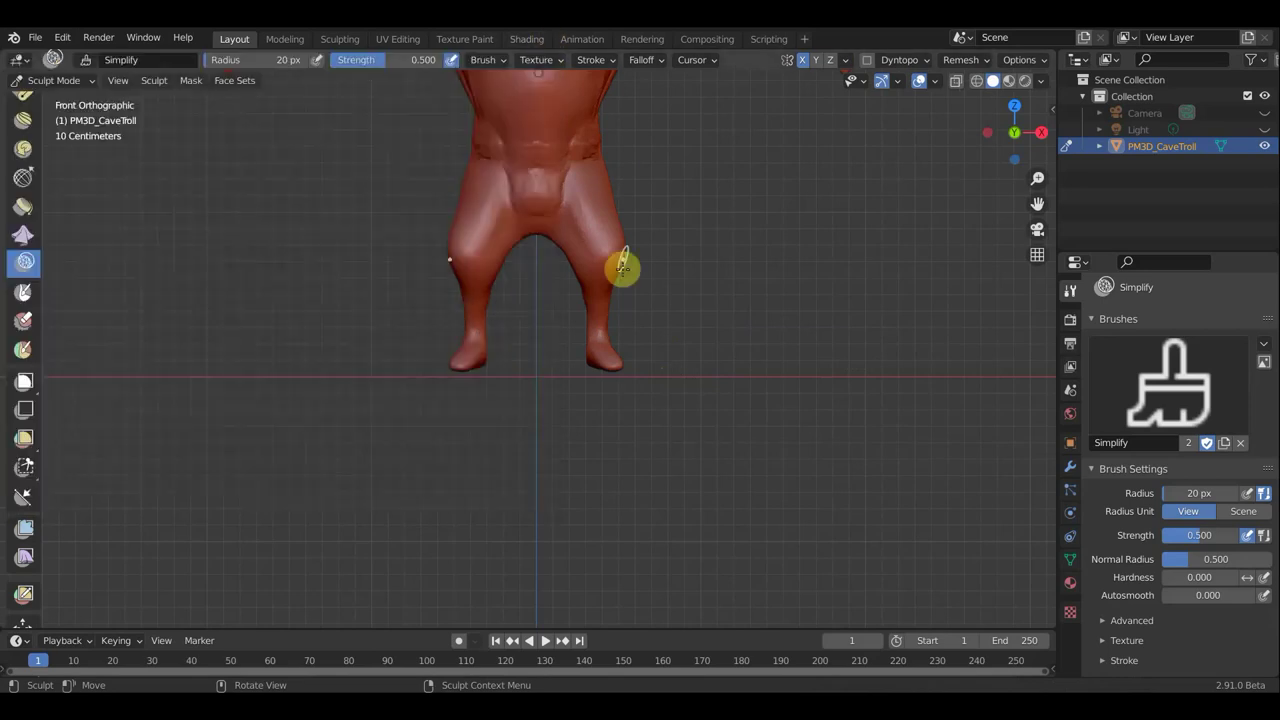
left_click(22, 470)
mouse_move(730, 474)
left_mouse_down()
mouse_move(652, 434)
mouse_move(420, 397)
mouse_move(334, 366)
left_mouse_up()
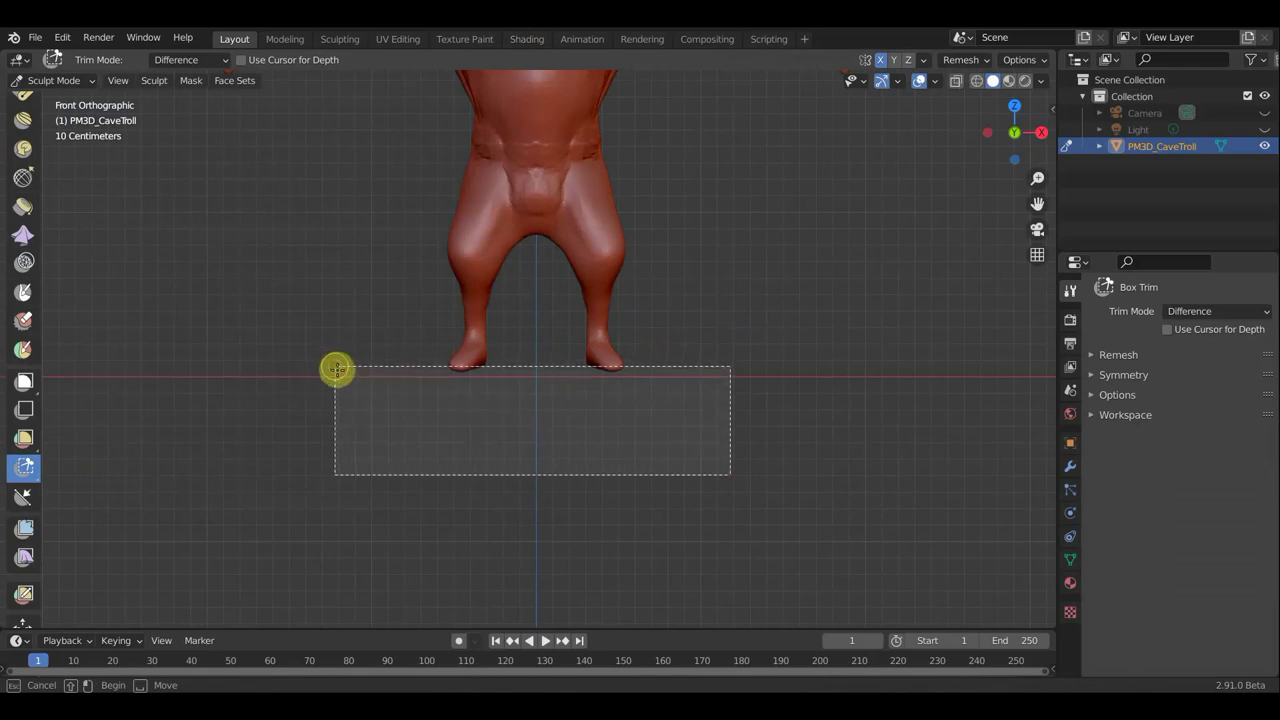
Step: Save the sculpt to боро.blend and check the bull reference sheet in Photos
left_click(36, 38)
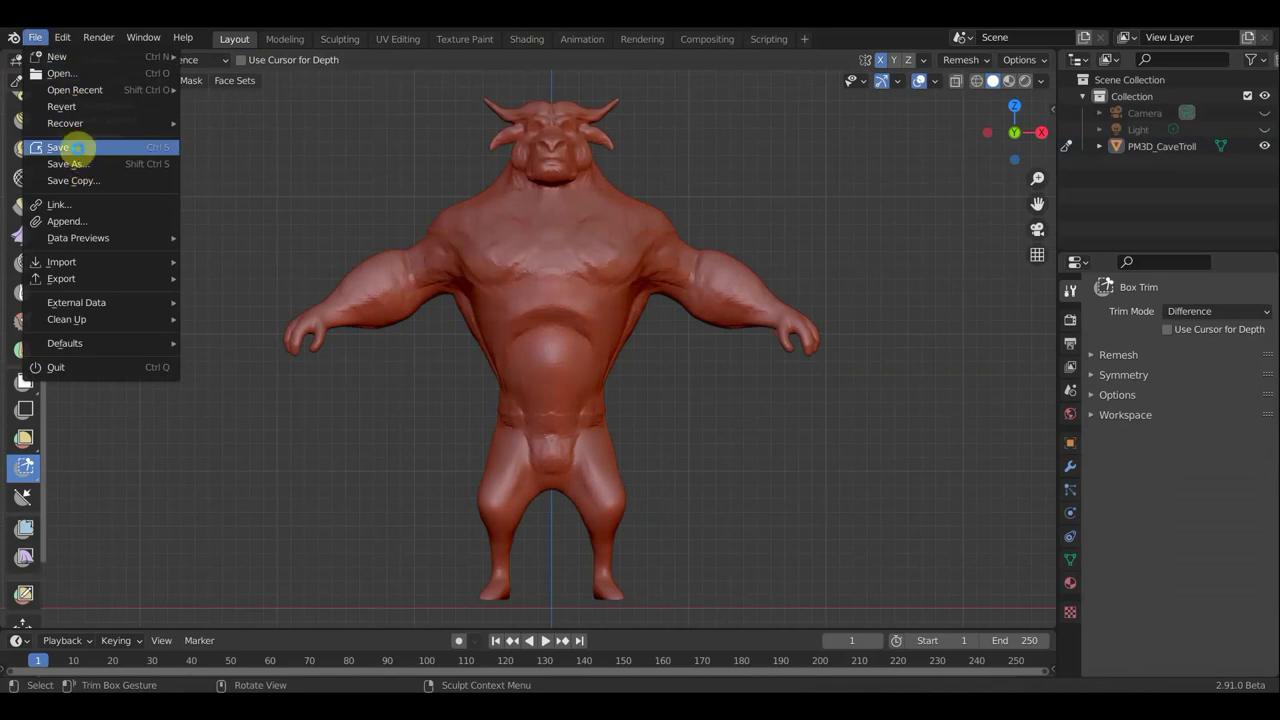
left_click(78, 147)
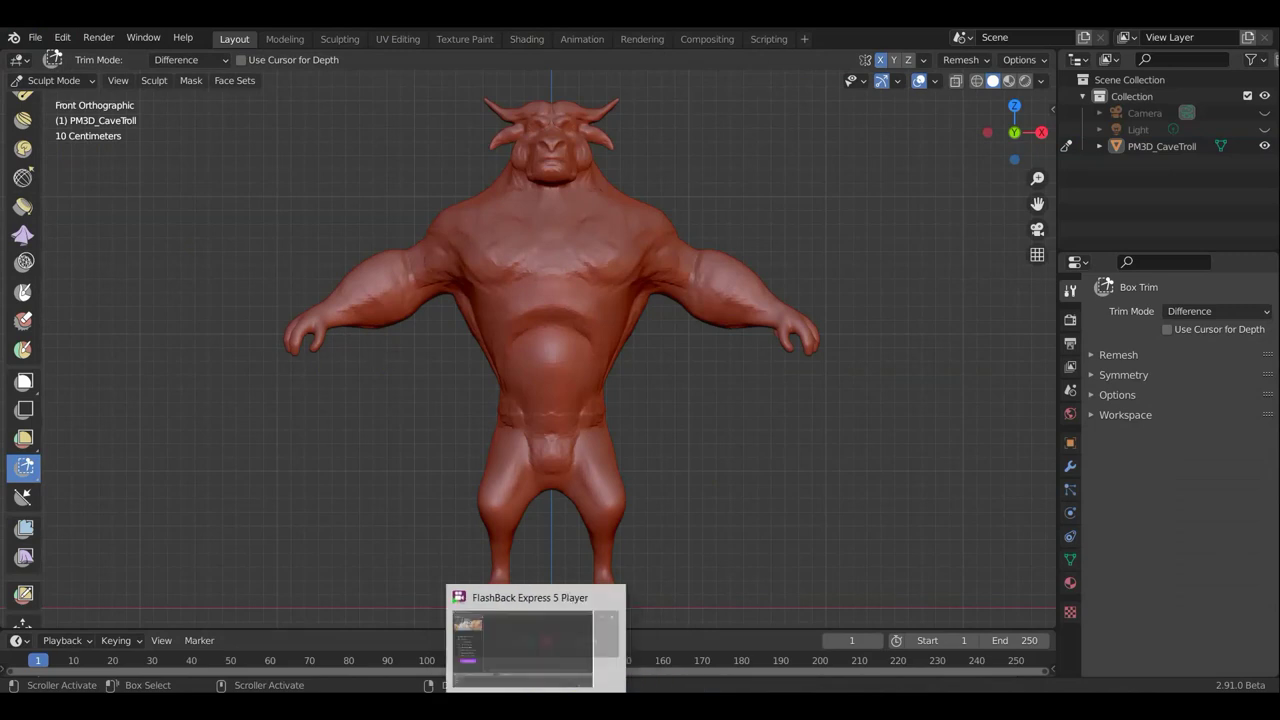
left_click(516, 645)
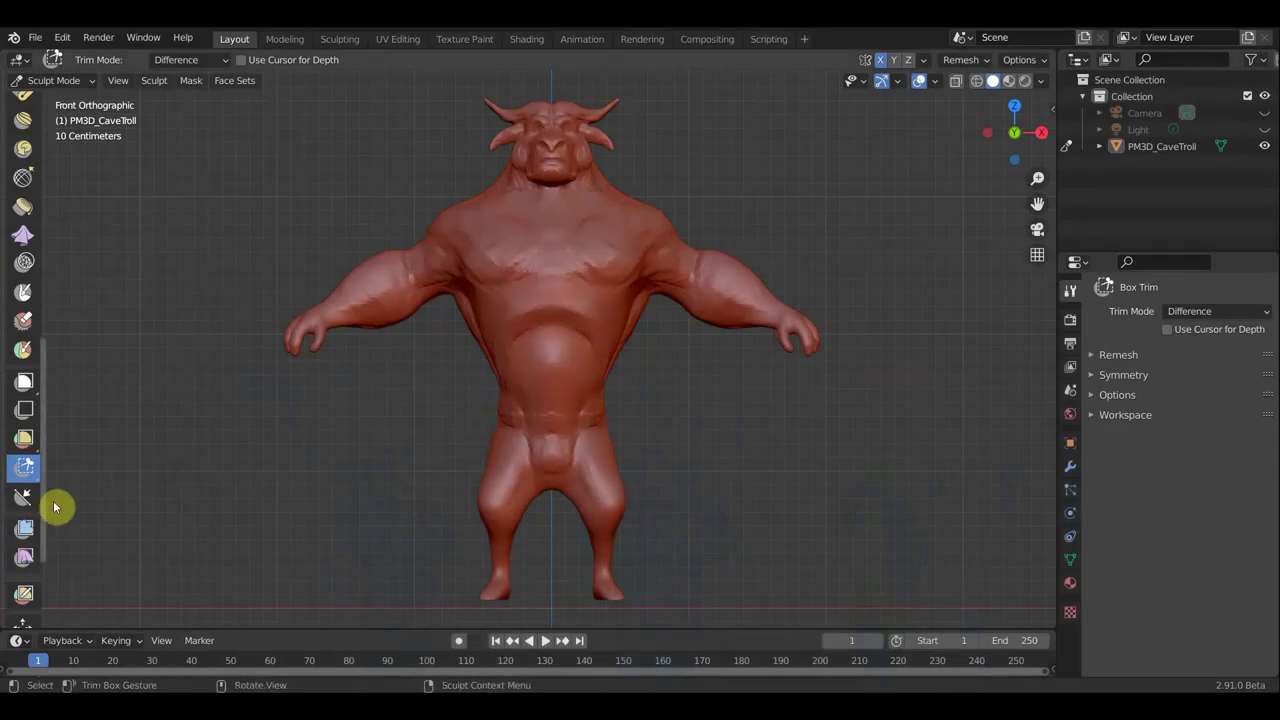
scroll(34, 263, "up", 3)
scroll(25, 285, "up", 2)
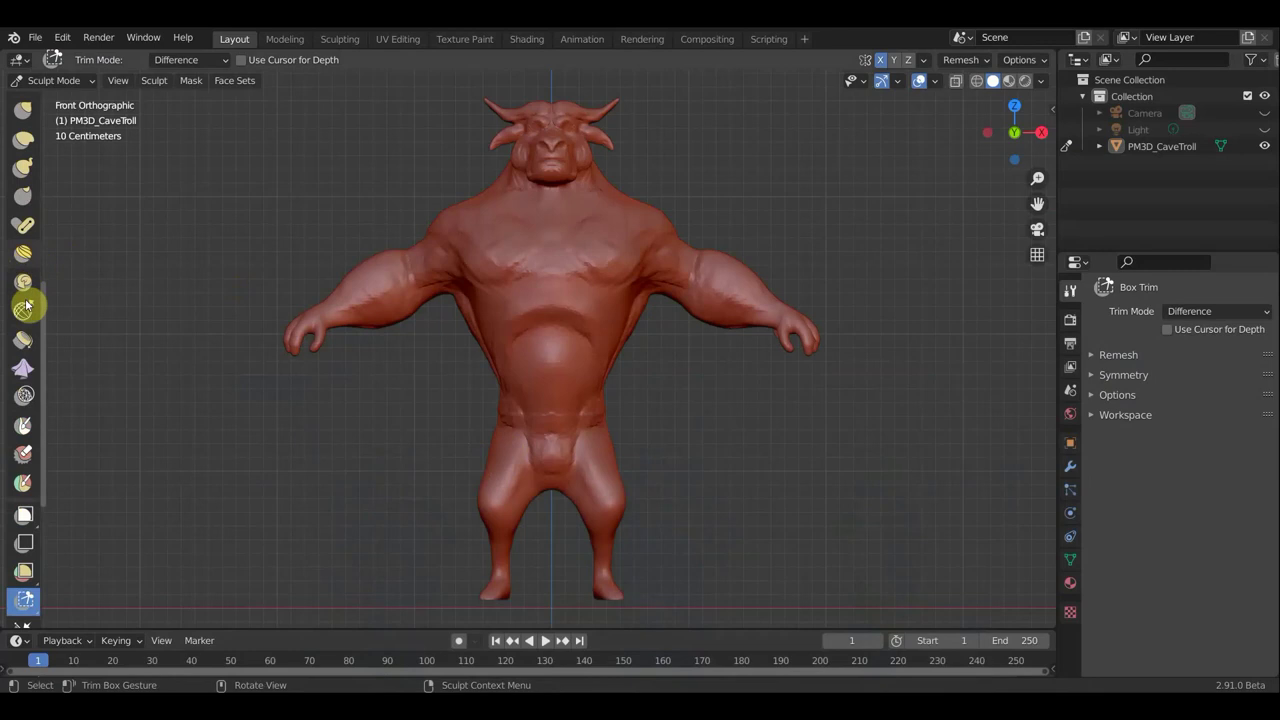
scroll(25, 300, "up", 4)
scroll(25, 245, "up", 3)
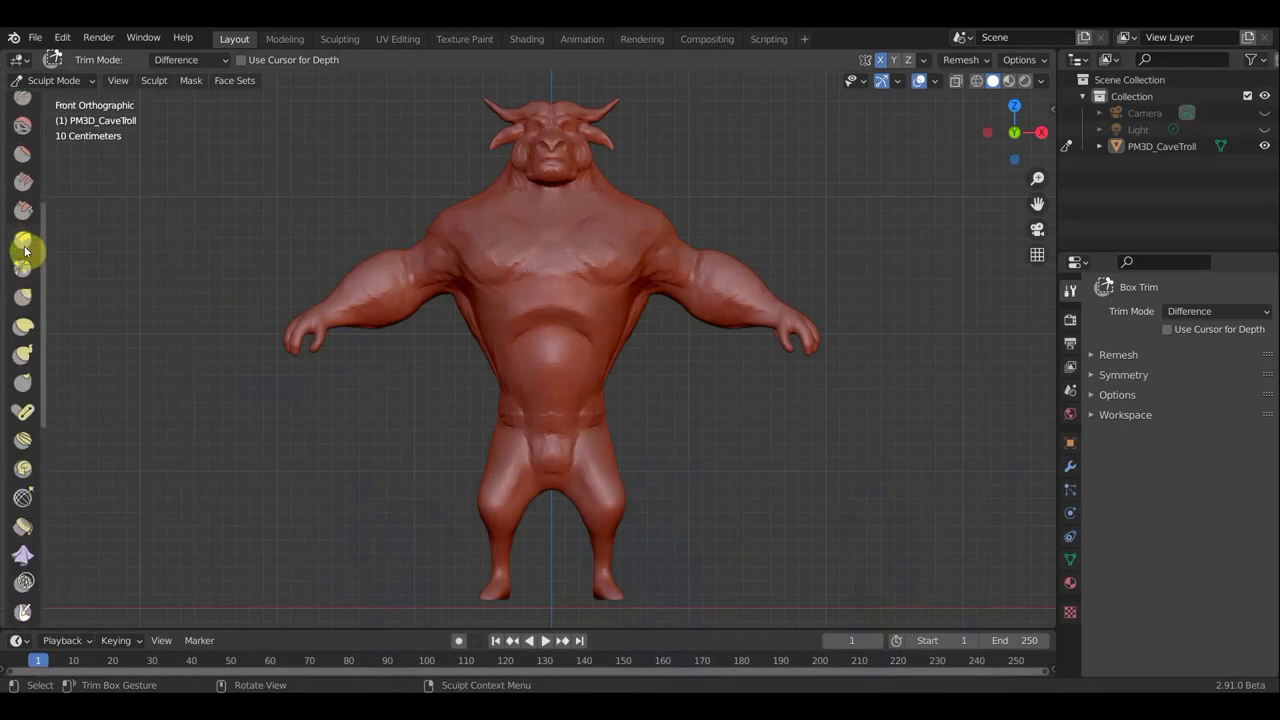
Step: Select the Grab brush and set its radius to 75 px
left_click(24, 330)
left_click(23, 295)
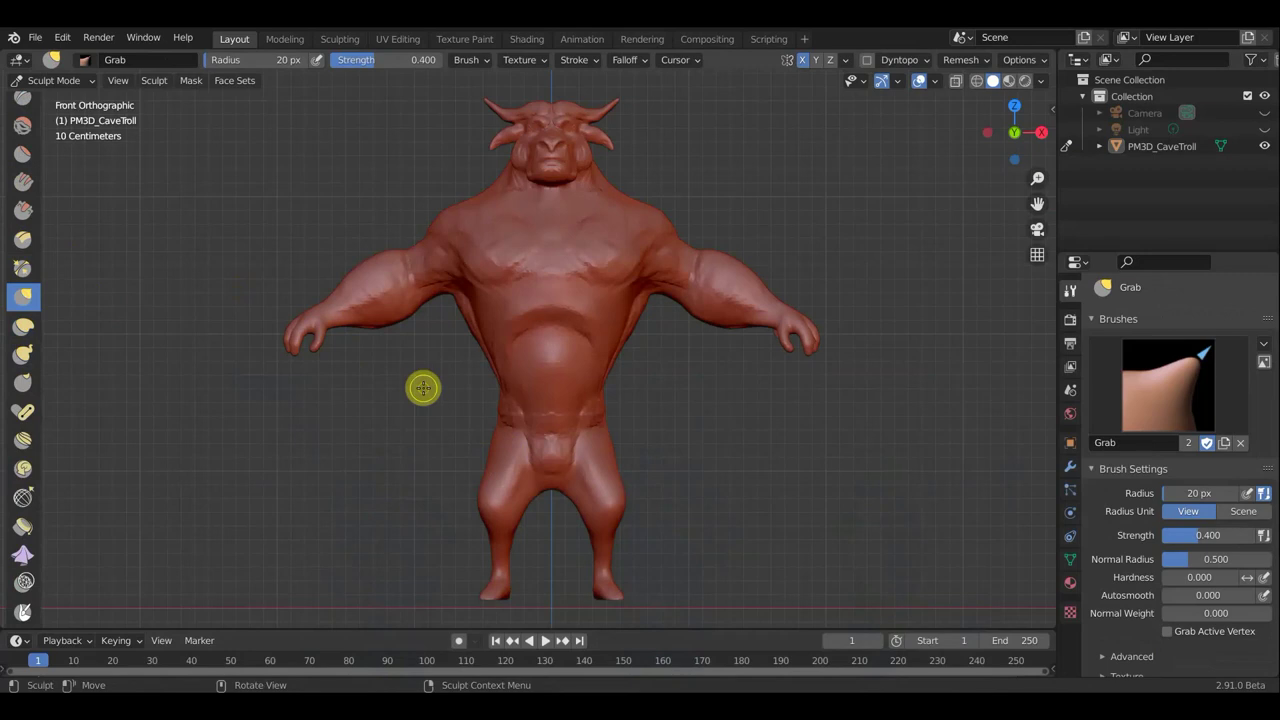
key("f")
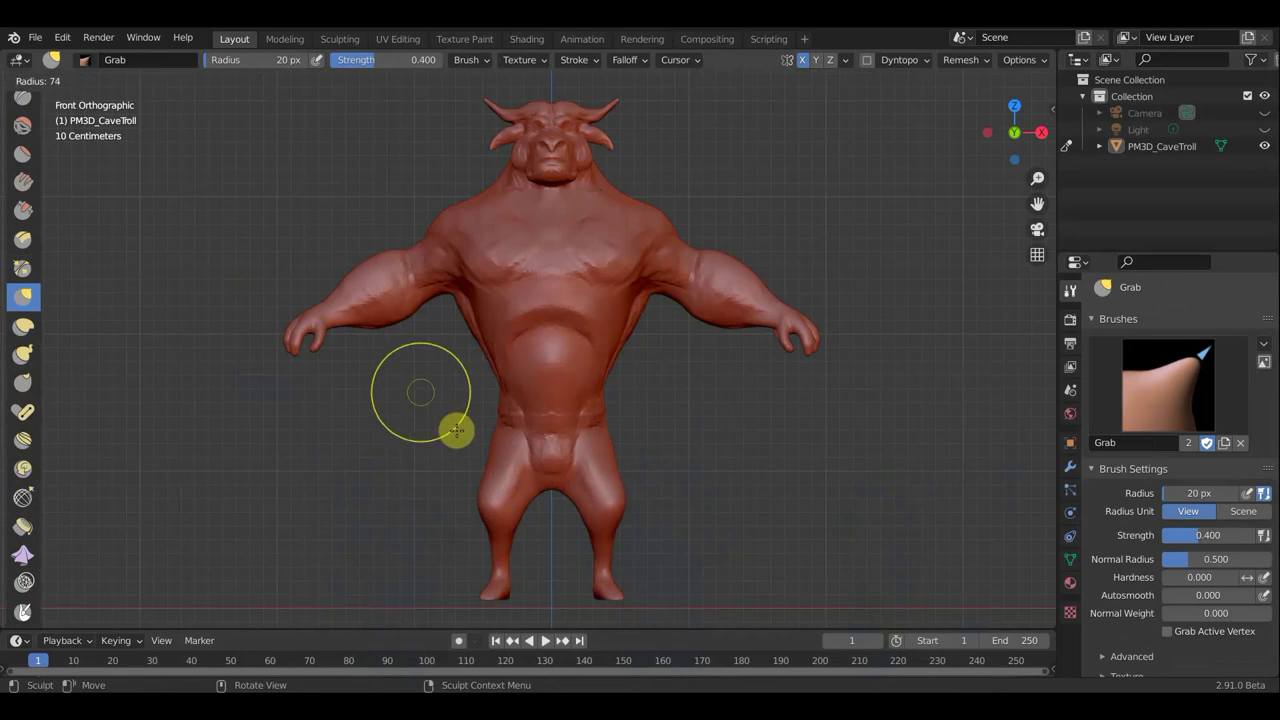
left_click(456, 431)
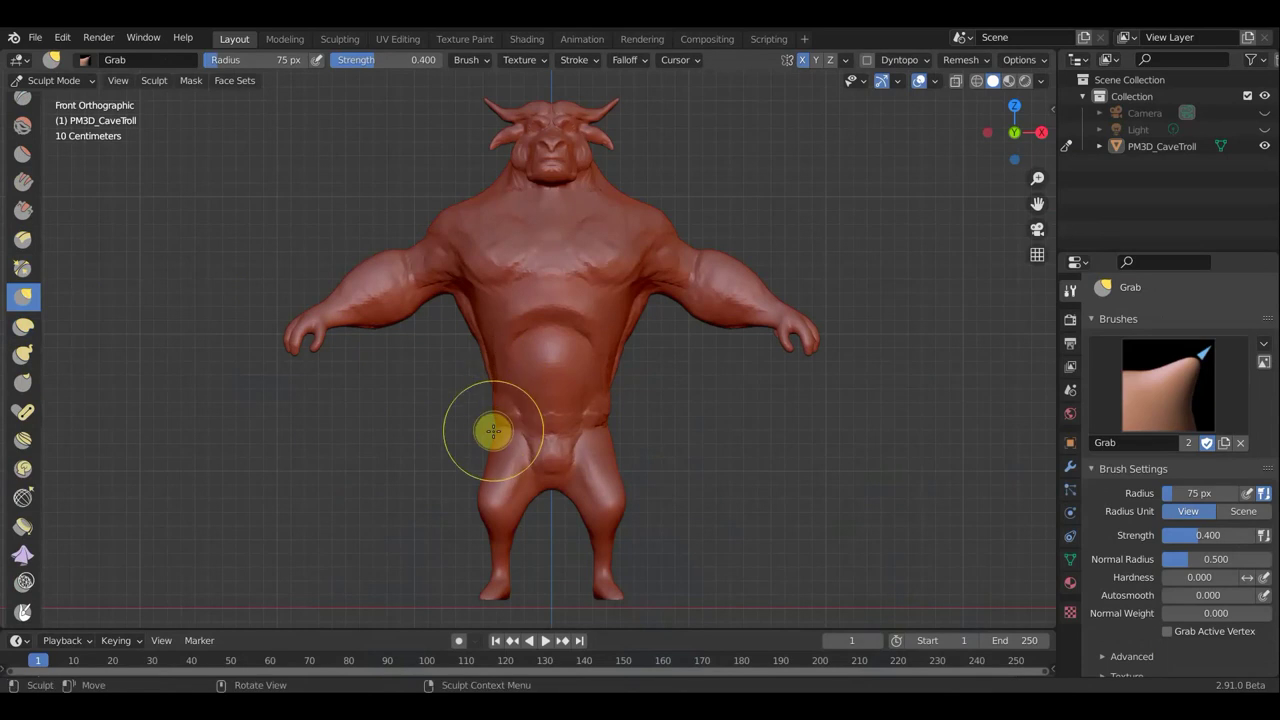
Step: Pull the left hip into shape, then part of the lower body from above
mouse_move(494, 434)
left_mouse_down()
mouse_move(476, 434)
mouse_move(490, 375)
mouse_move(483, 467)
mouse_move(560, 503)
mouse_move(546, 495)
mouse_move(498, 582)
mouse_move(512, 545)
mouse_move(506, 529)
mouse_move(493, 544)
mouse_move(512, 538)
mouse_move(500, 503)
left_mouse_up()
scroll(502, 560, "down", 1)
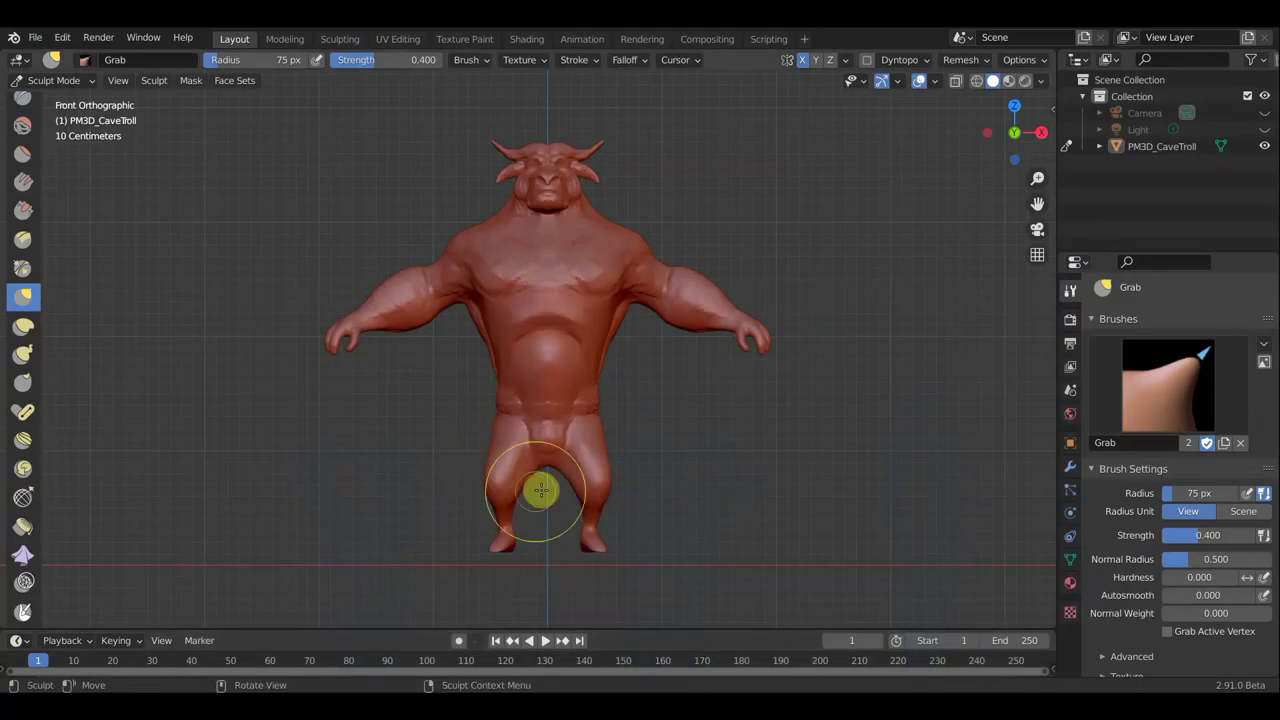
mouse_move(543, 491)
middle_mouse_down()
mouse_move(749, 477)
mouse_move(757, 543)
middle_mouse_up()
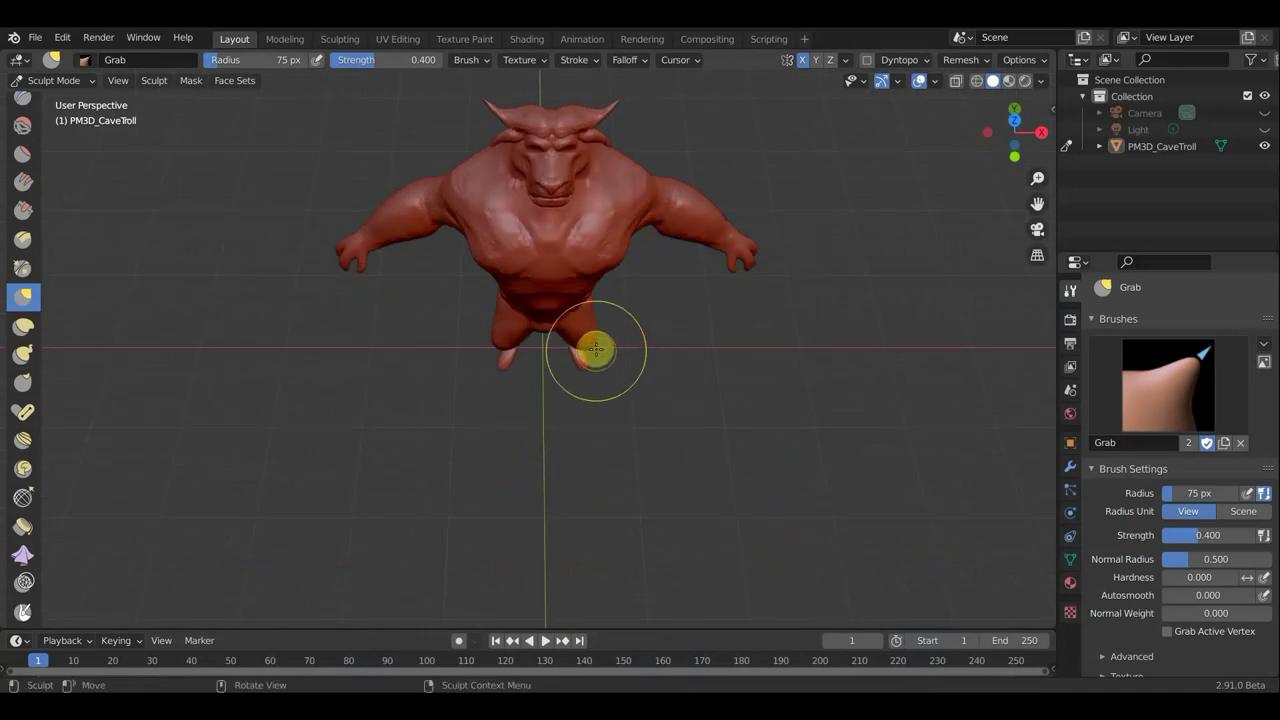
mouse_move(590, 346)
left_mouse_down()
mouse_move(601, 346)
mouse_move(571, 337)
mouse_move(591, 320)
mouse_move(634, 326)
left_mouse_up()
Step: From behind, widen the left thigh, shape the buttock and pull the crotch down
mouse_move(634, 326)
middle_mouse_down()
mouse_move(517, 277)
mouse_move(222, 214)
mouse_move(217, 189)
mouse_move(266, 189)
middle_mouse_up()
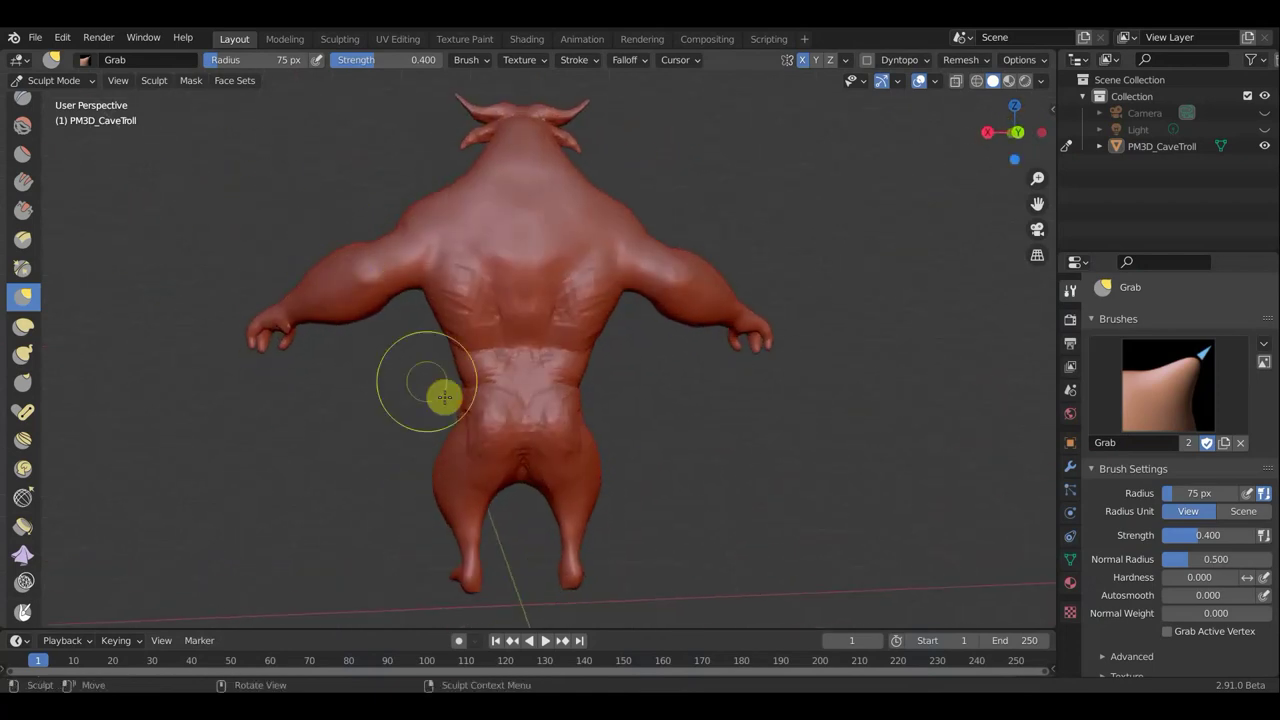
left_click_drag(451, 477, 429, 486)
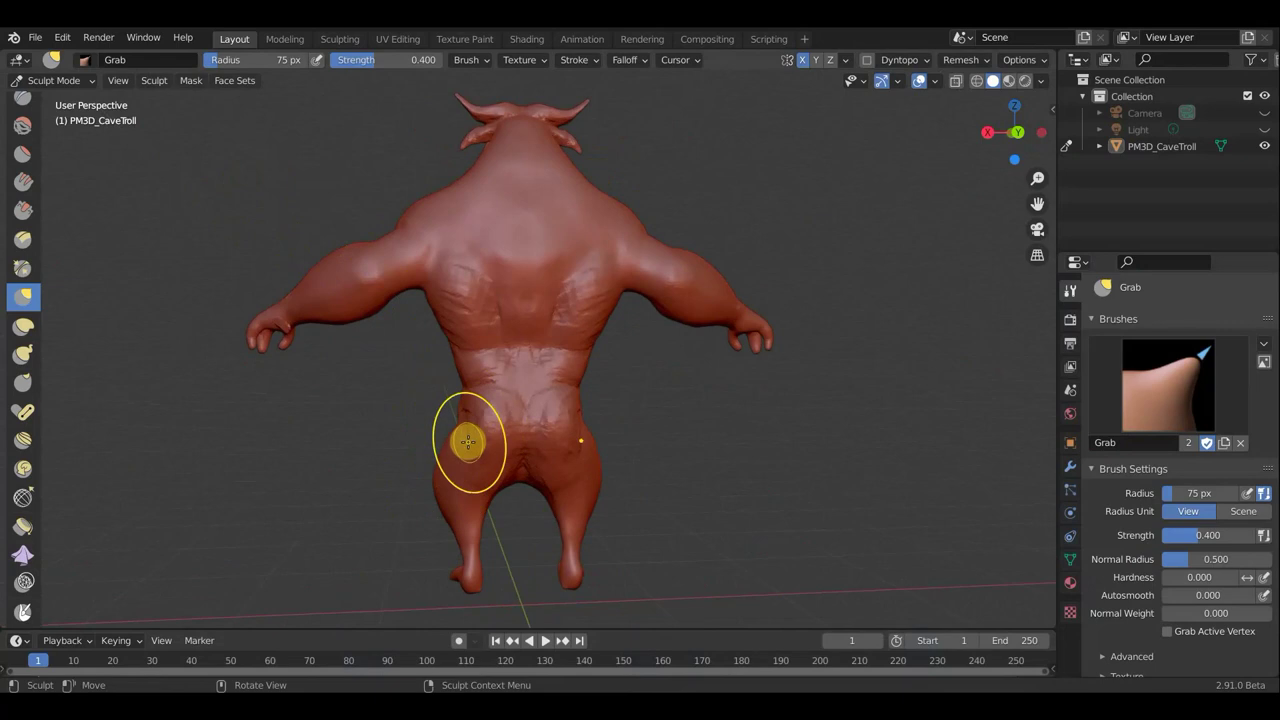
left_click_drag(466, 434, 474, 434)
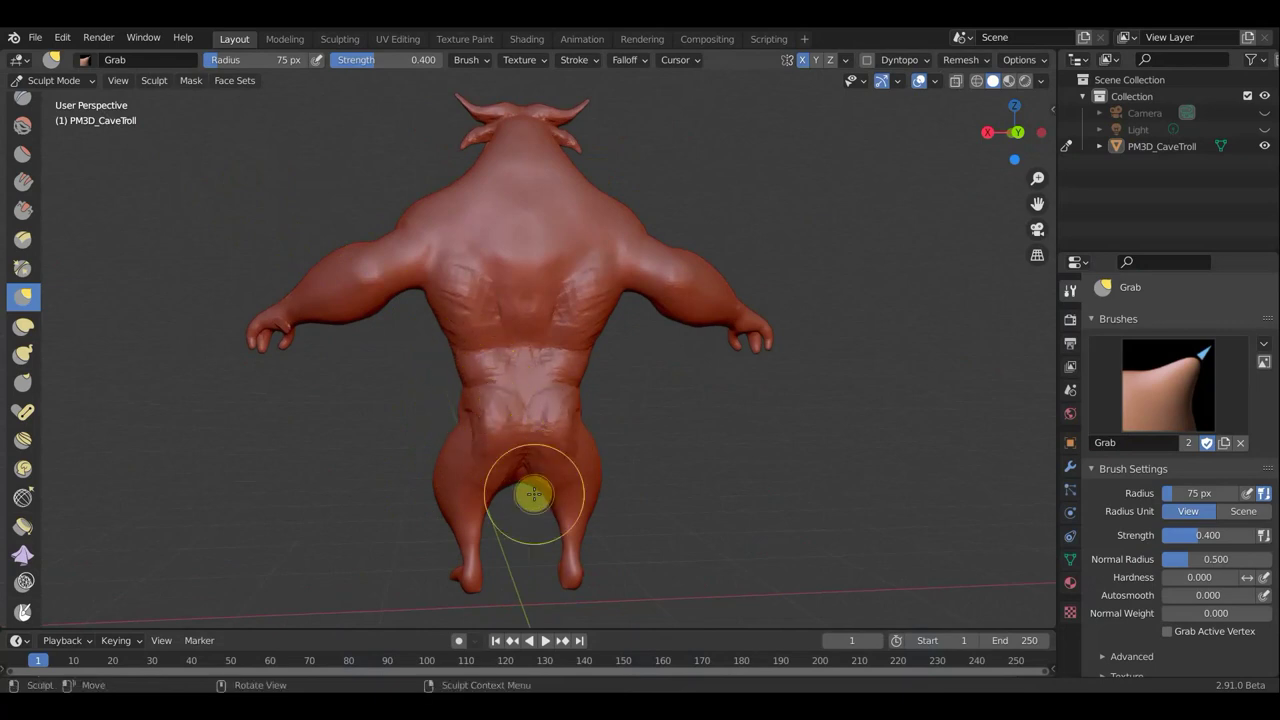
left_click_drag(471, 586, 486, 572)
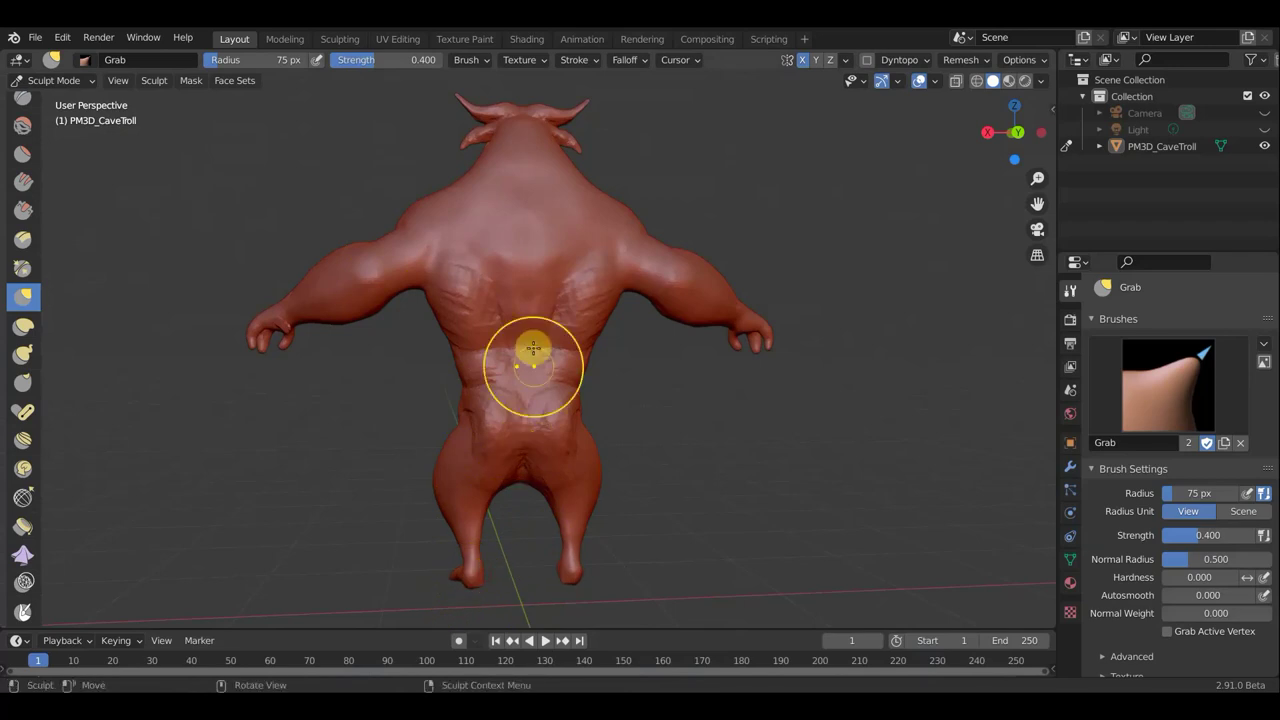
Step: From a level rear view, reshape the back of the troll's shoulder
mouse_move(671, 422)
middle_mouse_down()
mouse_move(643, 451)
mouse_move(654, 443)
mouse_move(614, 357)
middle_mouse_up()
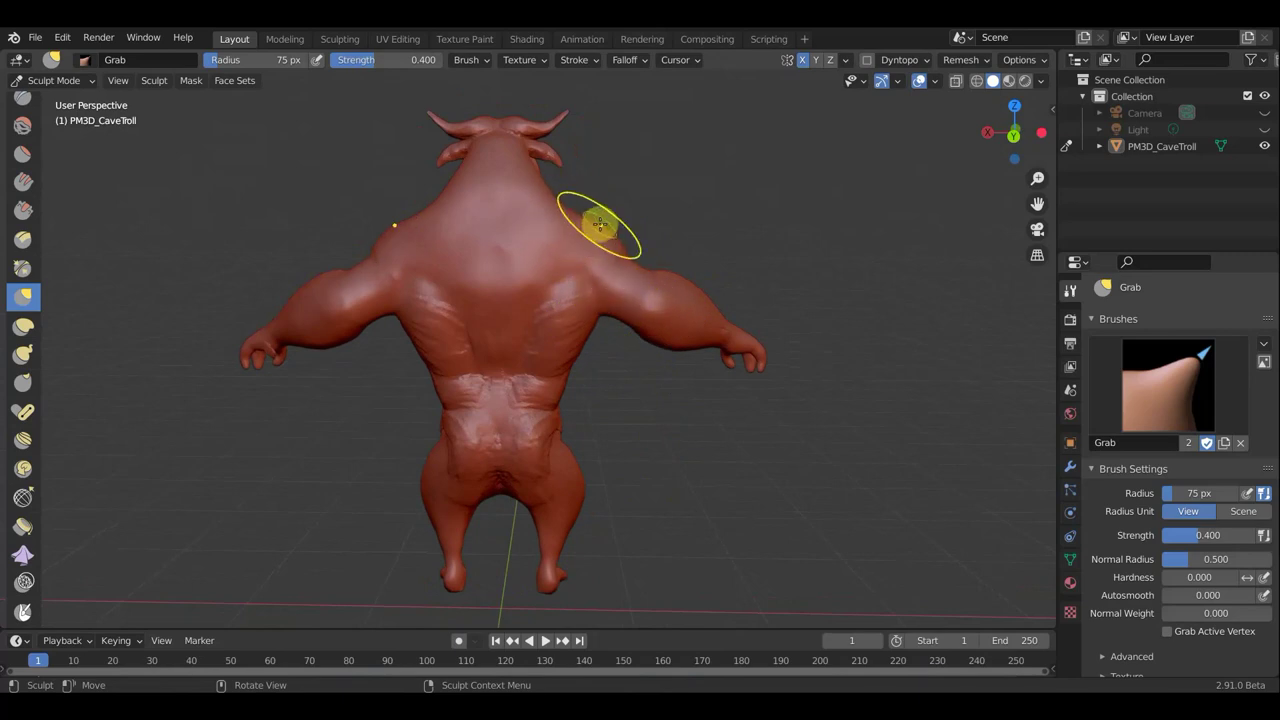
mouse_move(597, 224)
left_mouse_down()
mouse_move(543, 212)
mouse_move(643, 191)
left_mouse_up()
middle_click_drag(643, 191, 206, 186)
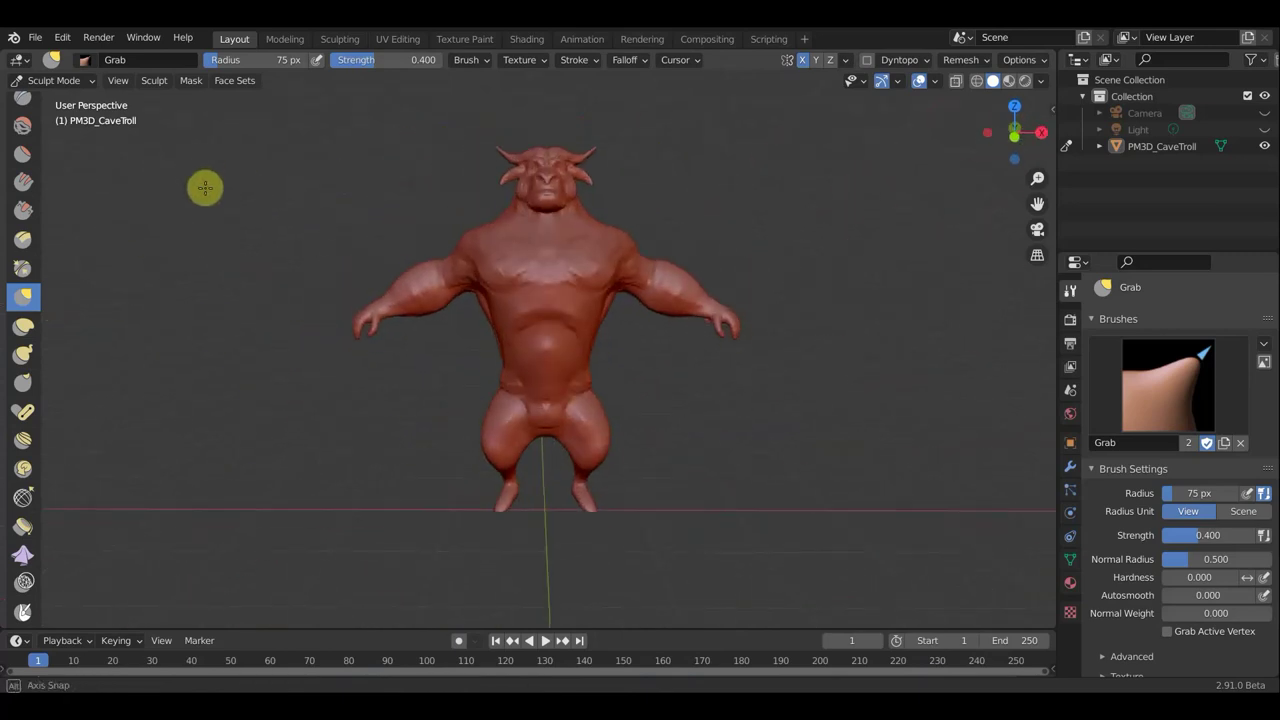
Step: From a side view, pull the shoulder outward and tug the torso slightly
scroll(428, 181, "up", 2)
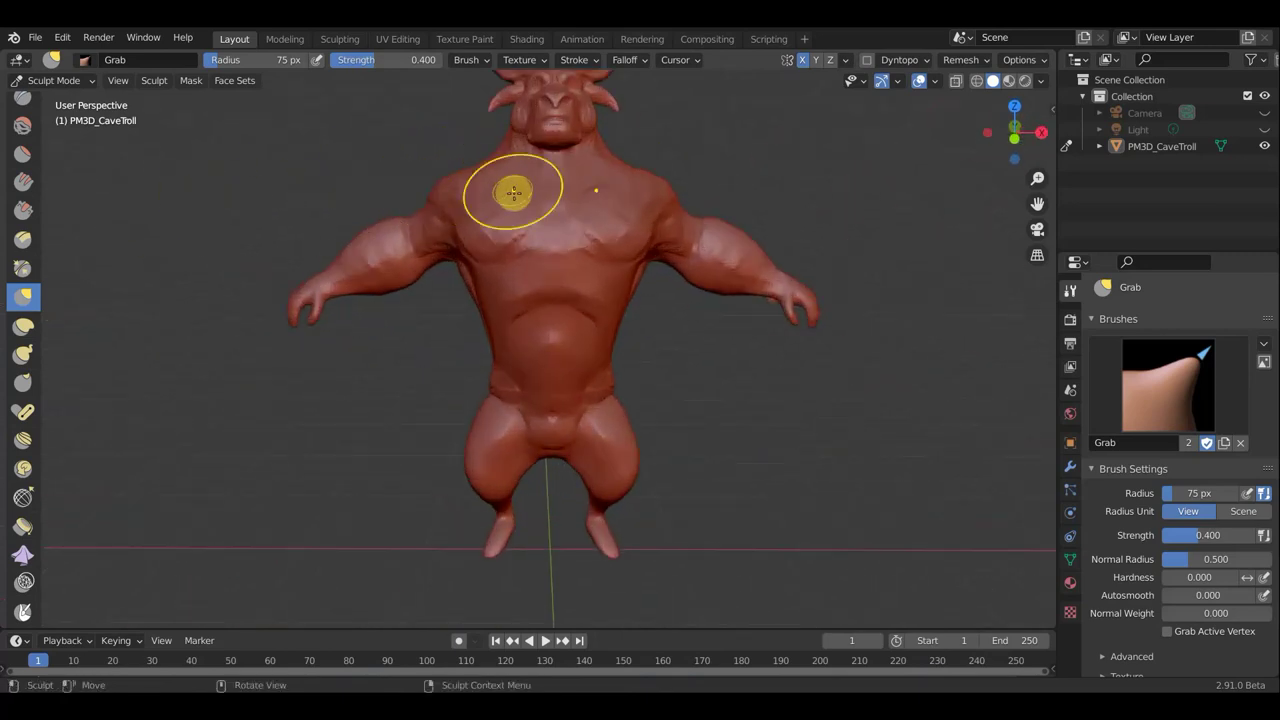
middle_click_drag(511, 189, 896, 207)
scroll(896, 207, "down", 3)
mouse_move(777, 214)
middle_mouse_down()
mouse_move(595, 203)
mouse_move(617, 223)
mouse_move(417, 279)
middle_mouse_up()
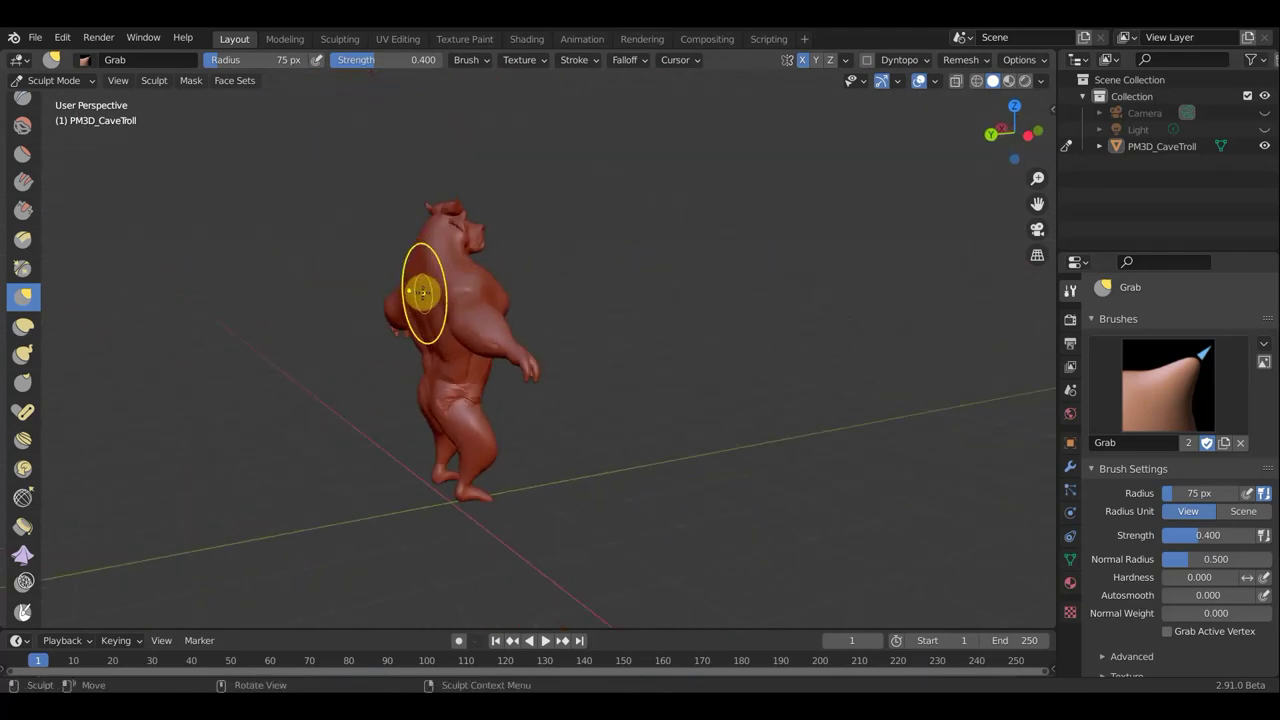
left_click_drag(416, 272, 413, 260)
left_click_drag(432, 333, 400, 288)
Step: From a top-down view, shift the belly mass, then return to the front view
mouse_move(457, 280)
middle_mouse_down()
mouse_move(389, 334)
mouse_move(393, 371)
mouse_move(326, 443)
mouse_move(340, 457)
mouse_move(377, 449)
middle_mouse_up()
middle_click_drag(481, 401, 456, 376)
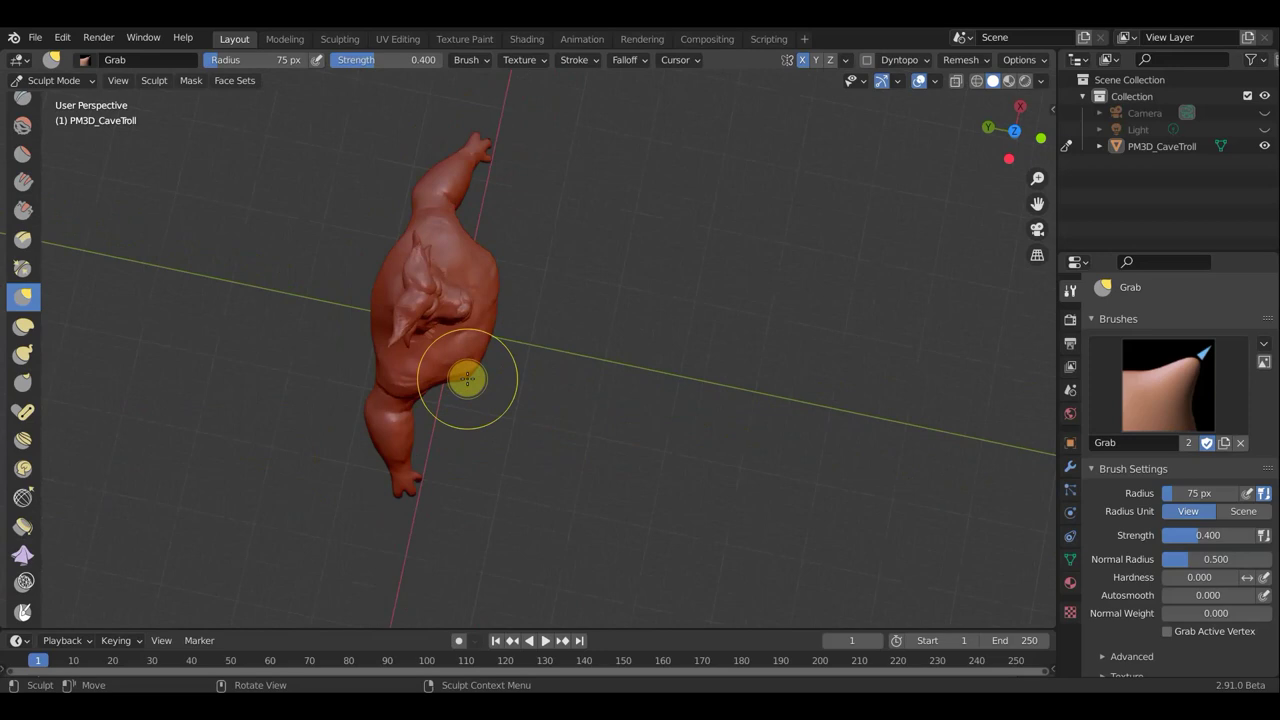
mouse_move(469, 377)
left_mouse_down()
mouse_move(478, 341)
mouse_move(490, 343)
left_mouse_up()
middle_click_drag(537, 346, 334, 143)
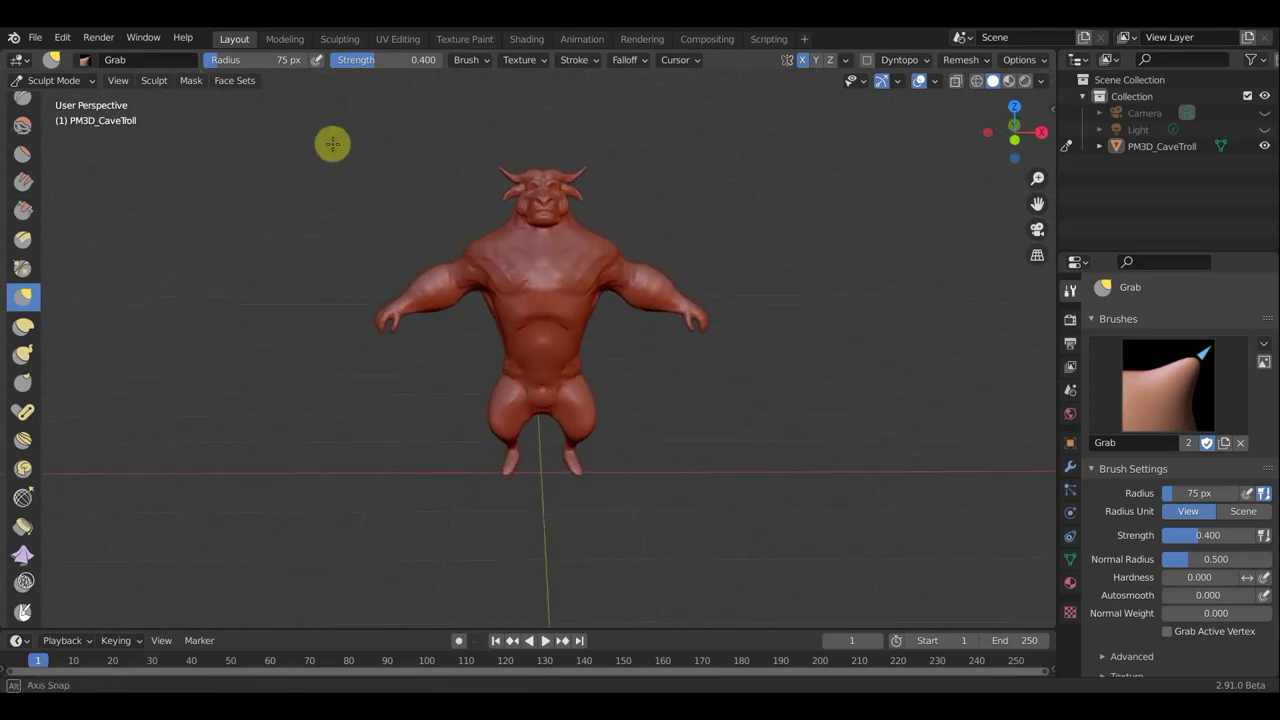
scroll(466, 234, "up", 1)
scroll(472, 238, "up", 1)
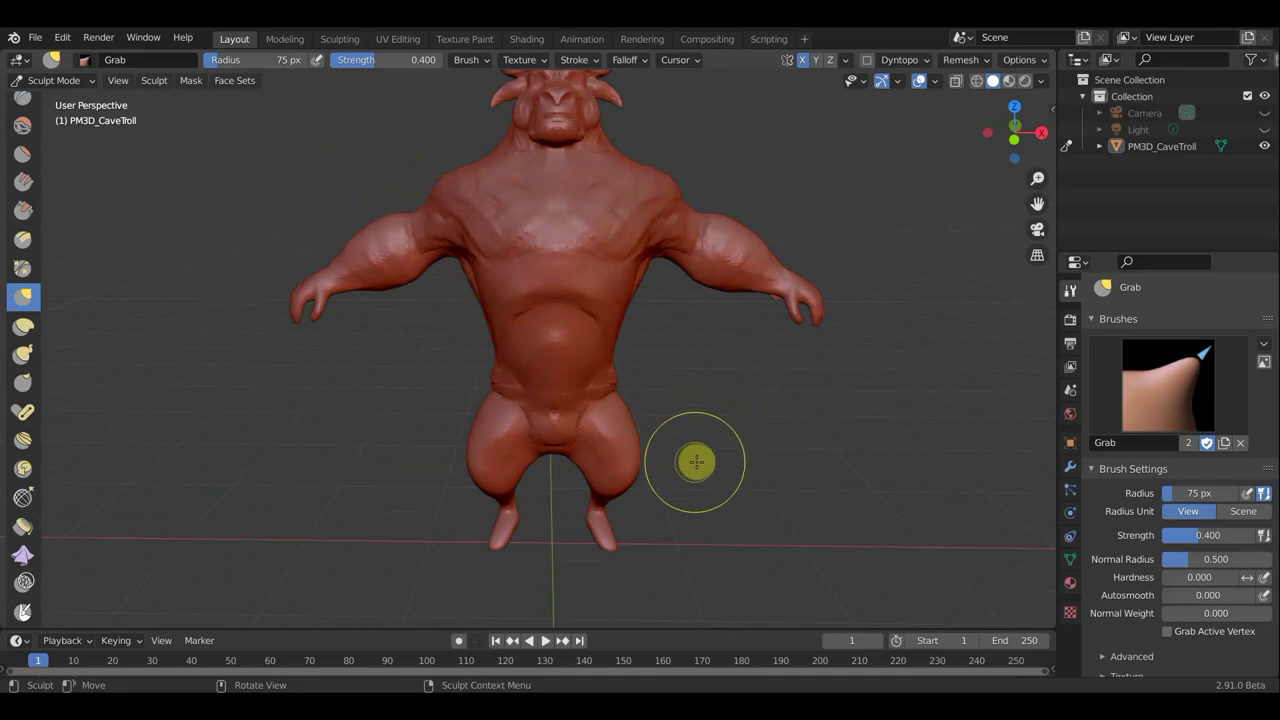
scroll(705, 458, "down", 2)
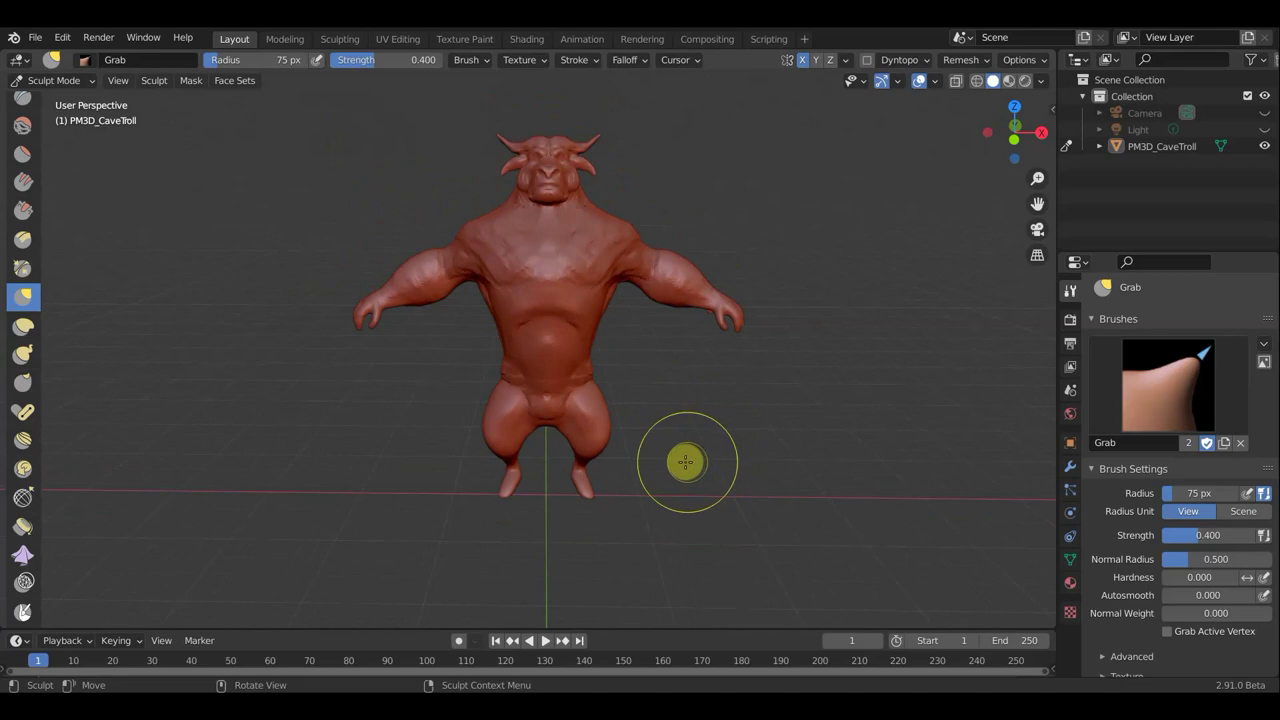
left_click(63, 38)
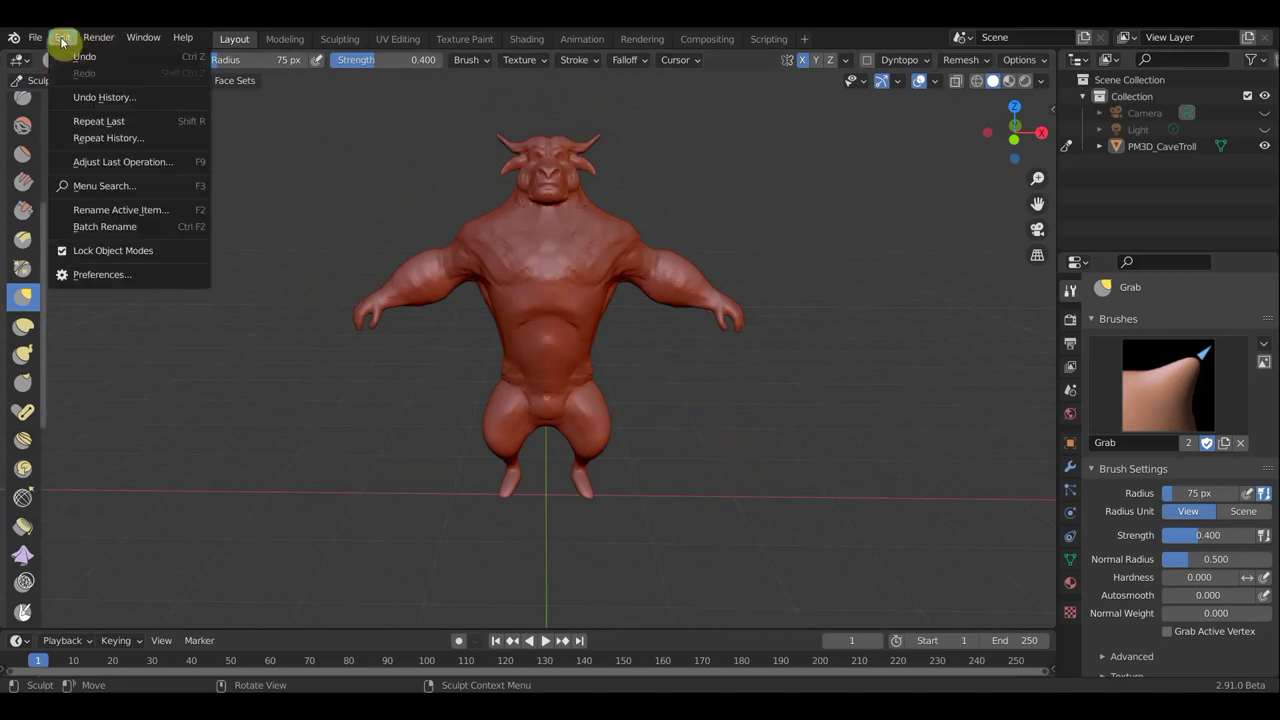
left_click(111, 279)
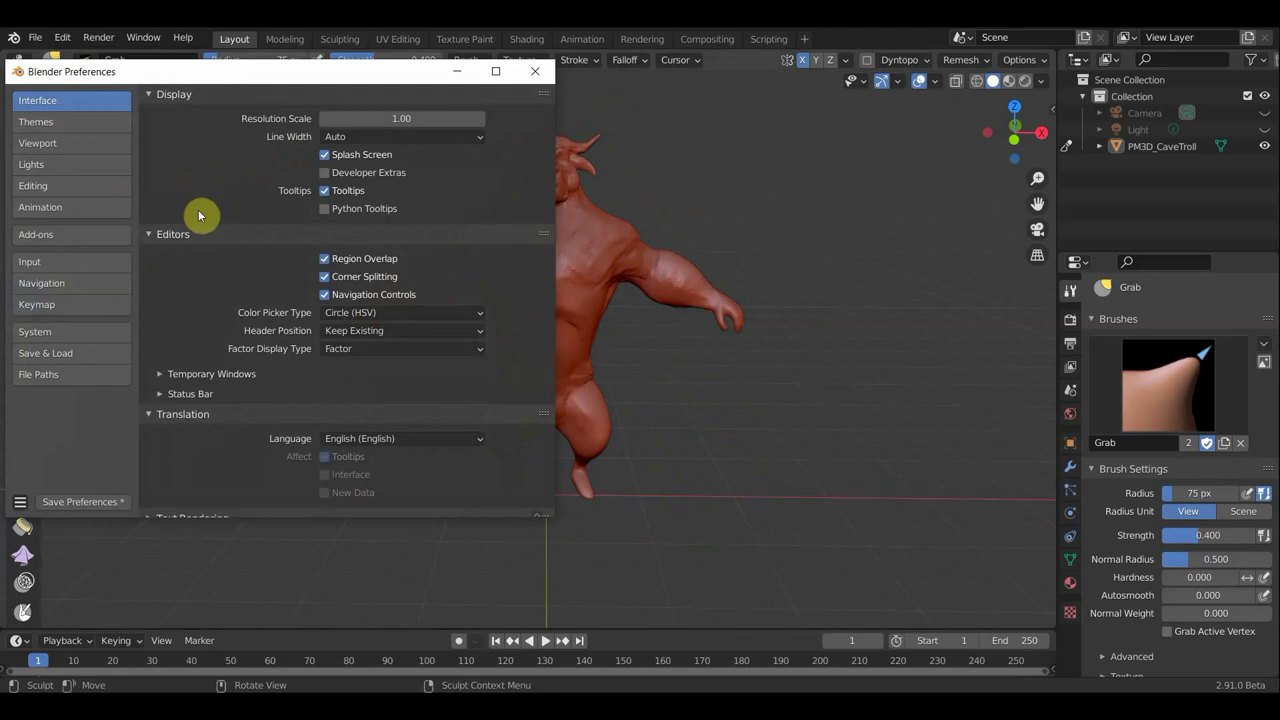
left_click(68, 309)
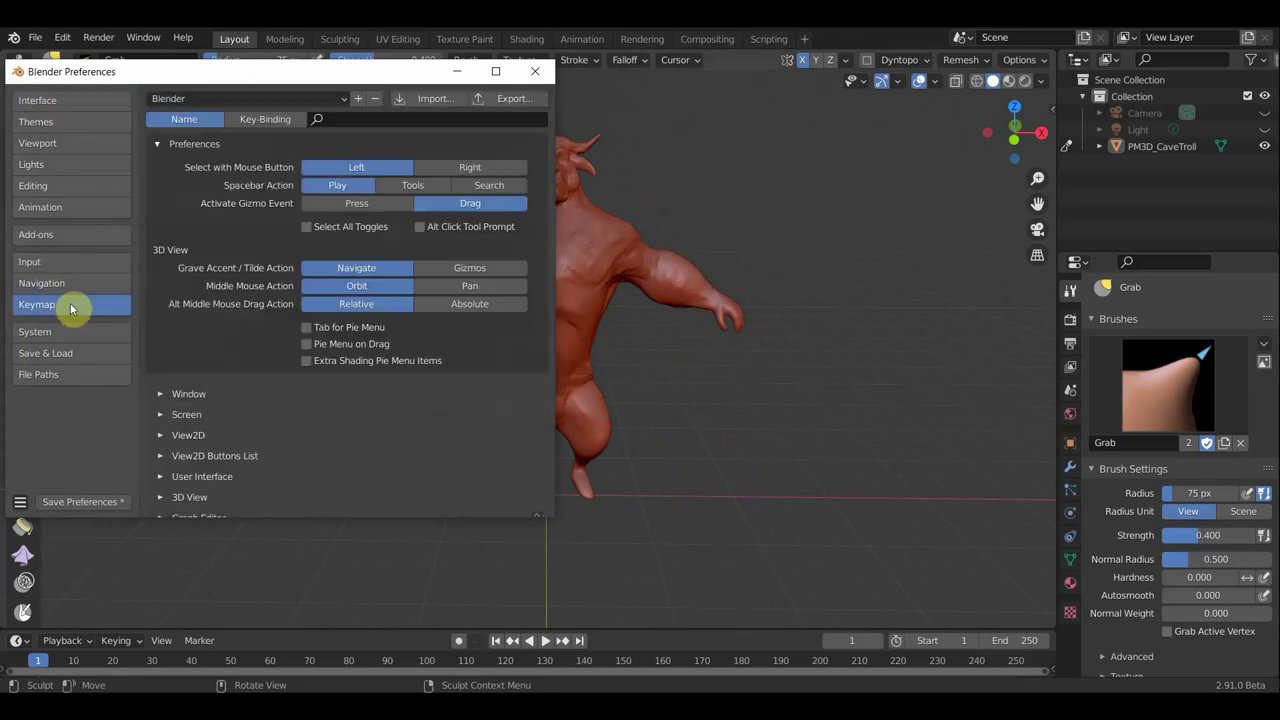
left_click(46, 261)
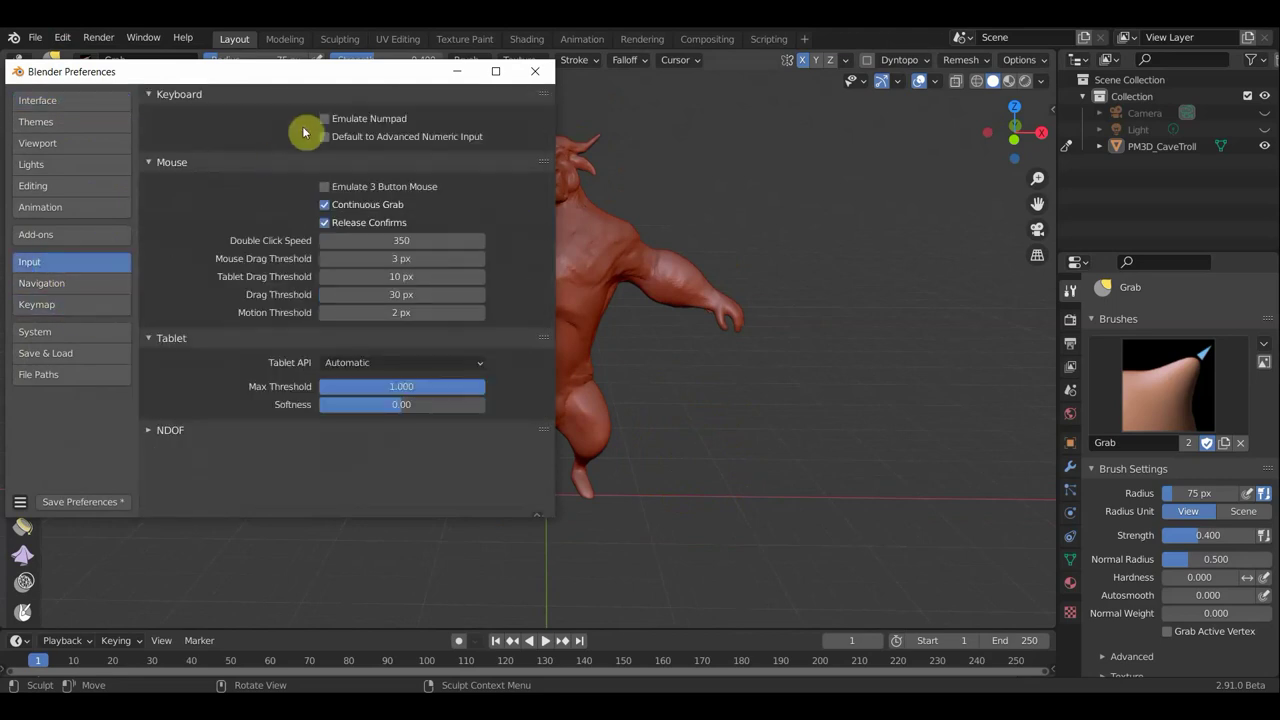
left_click(537, 72)
key("1")
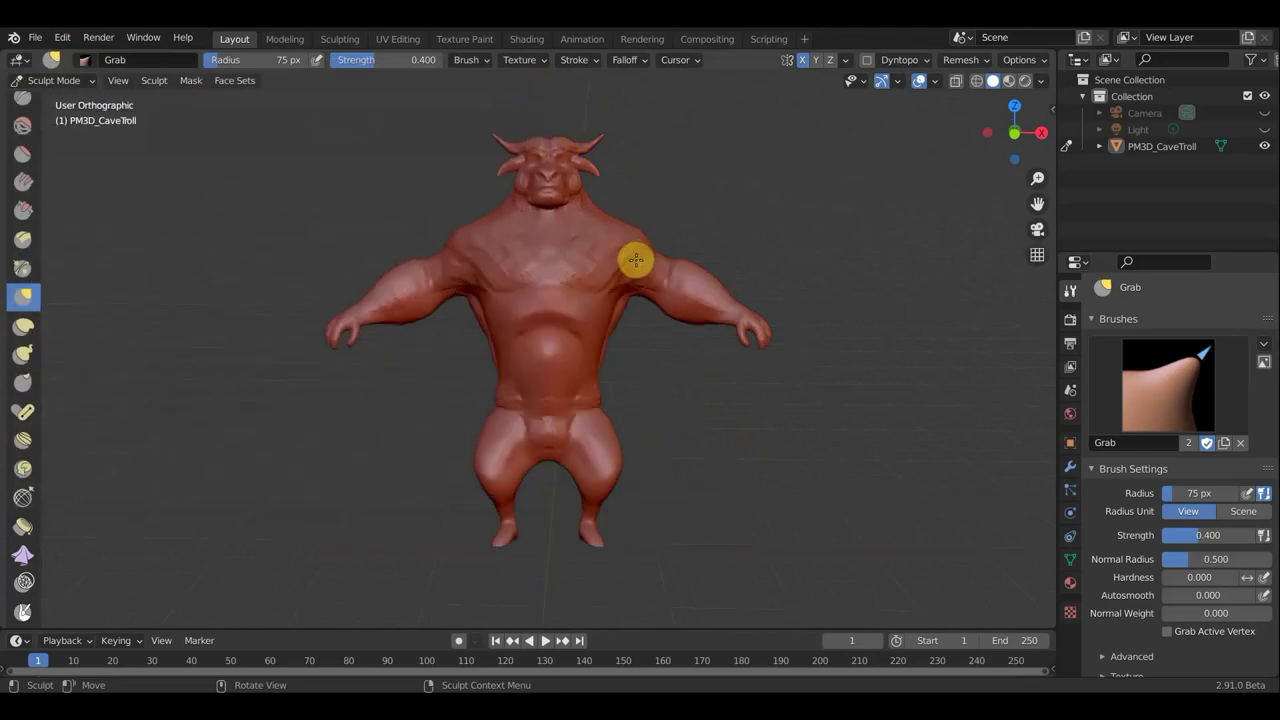
Step: Grab-pull the chest from the front, then the neck and back of the head from the side
scroll(732, 259, "up", 1)
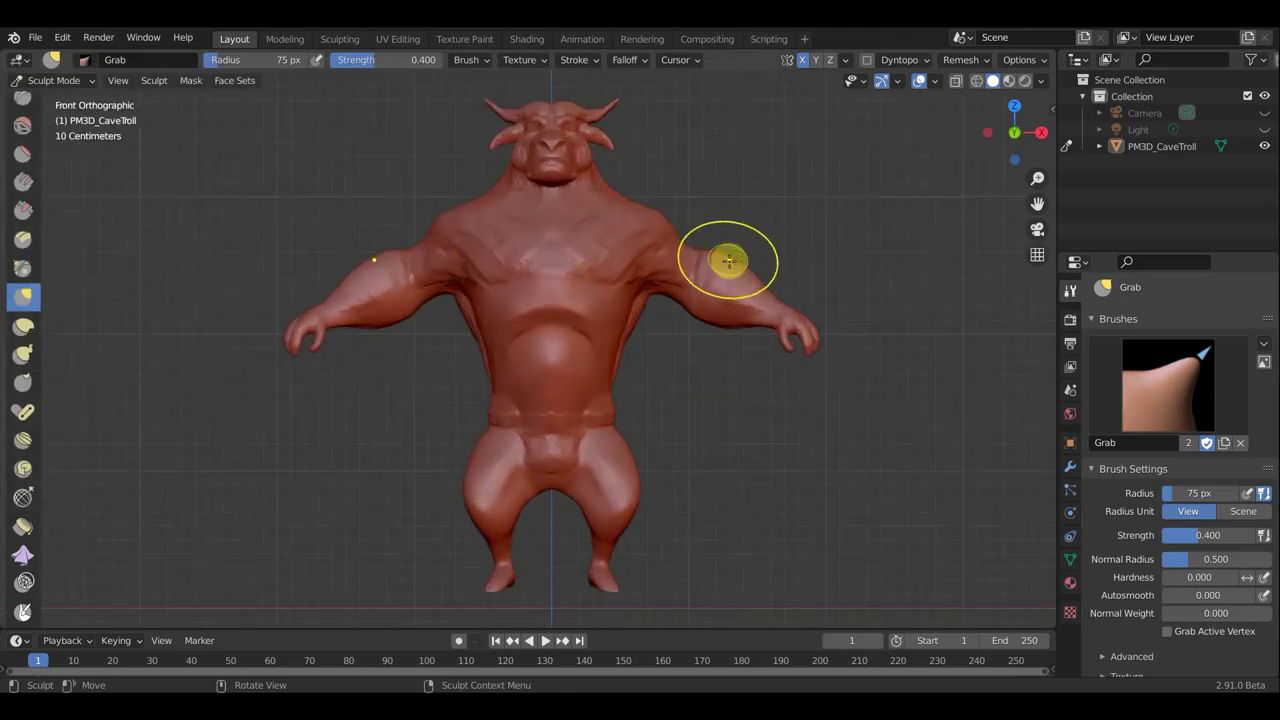
scroll(728, 262, "up", 1)
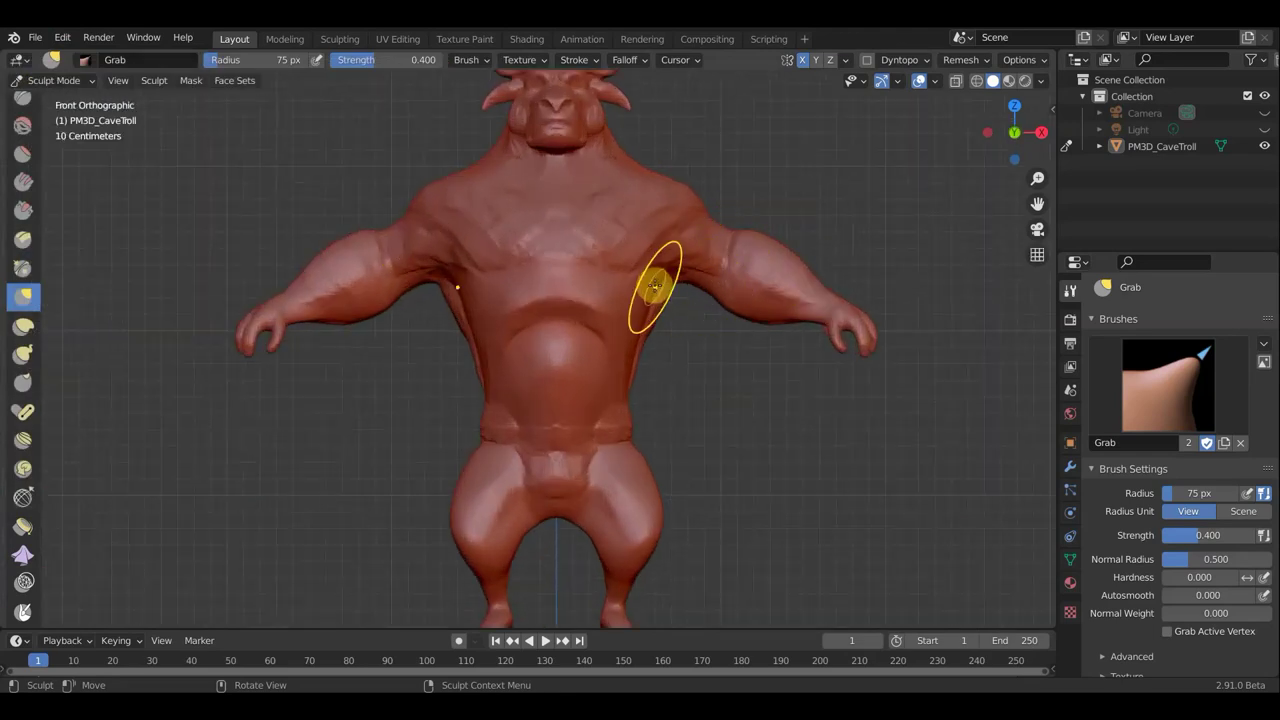
mouse_move(651, 252)
left_mouse_down()
mouse_move(484, 177)
mouse_move(543, 204)
mouse_move(524, 189)
mouse_move(694, 143)
left_mouse_up()
mouse_move(694, 143)
middle_mouse_down()
mouse_move(514, 166)
mouse_move(531, 170)
middle_mouse_up()
mouse_move(672, 145)
left_mouse_down()
mouse_move(684, 150)
mouse_move(647, 146)
mouse_move(651, 130)
left_mouse_up()
middle_click_drag(651, 130, 737, 166)
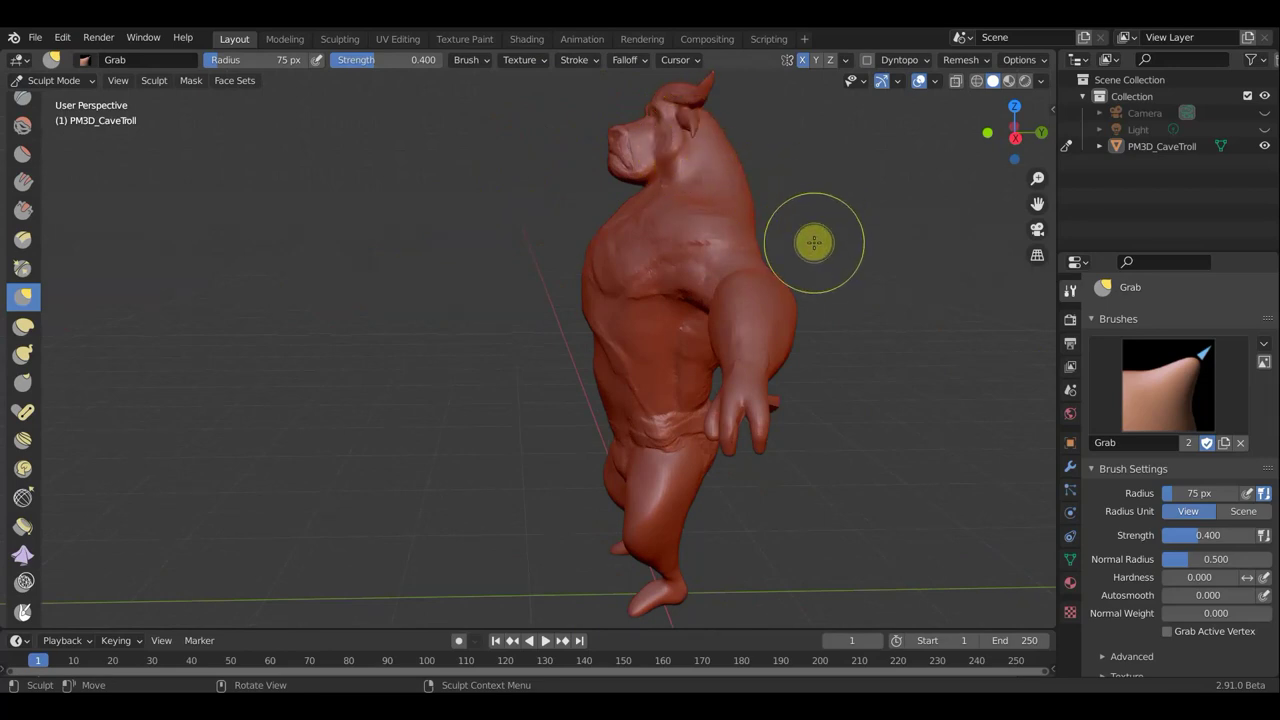
Step: In Right Orthographic view, pull in the belly front and lift the hip bulge to remove its crease
key("KP_3")
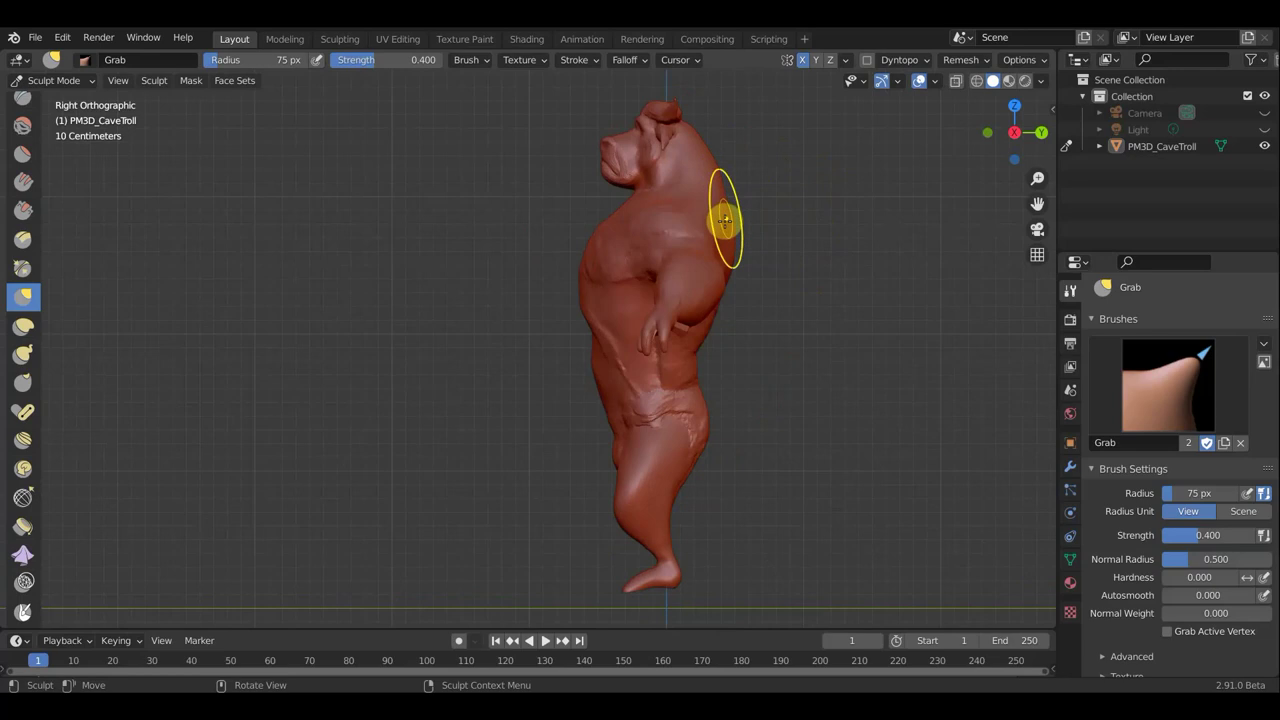
left_click_drag(607, 347, 608, 371)
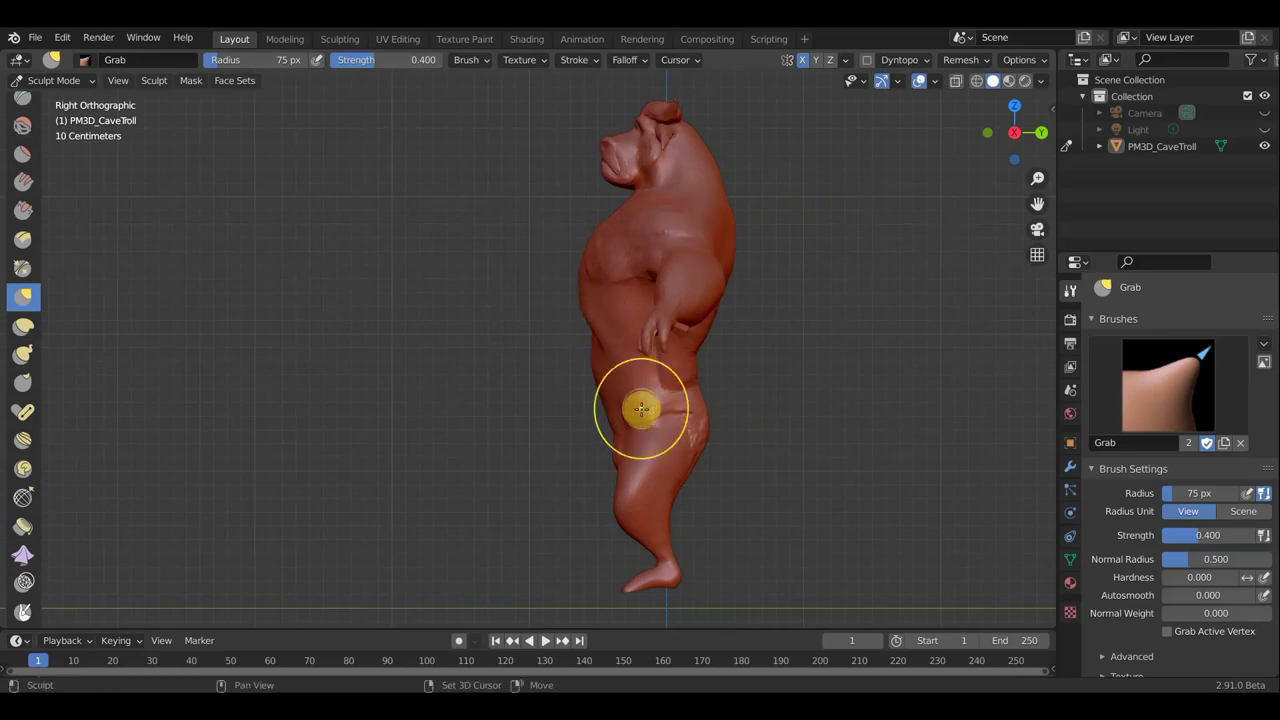
left_click_drag(674, 414, 671, 383)
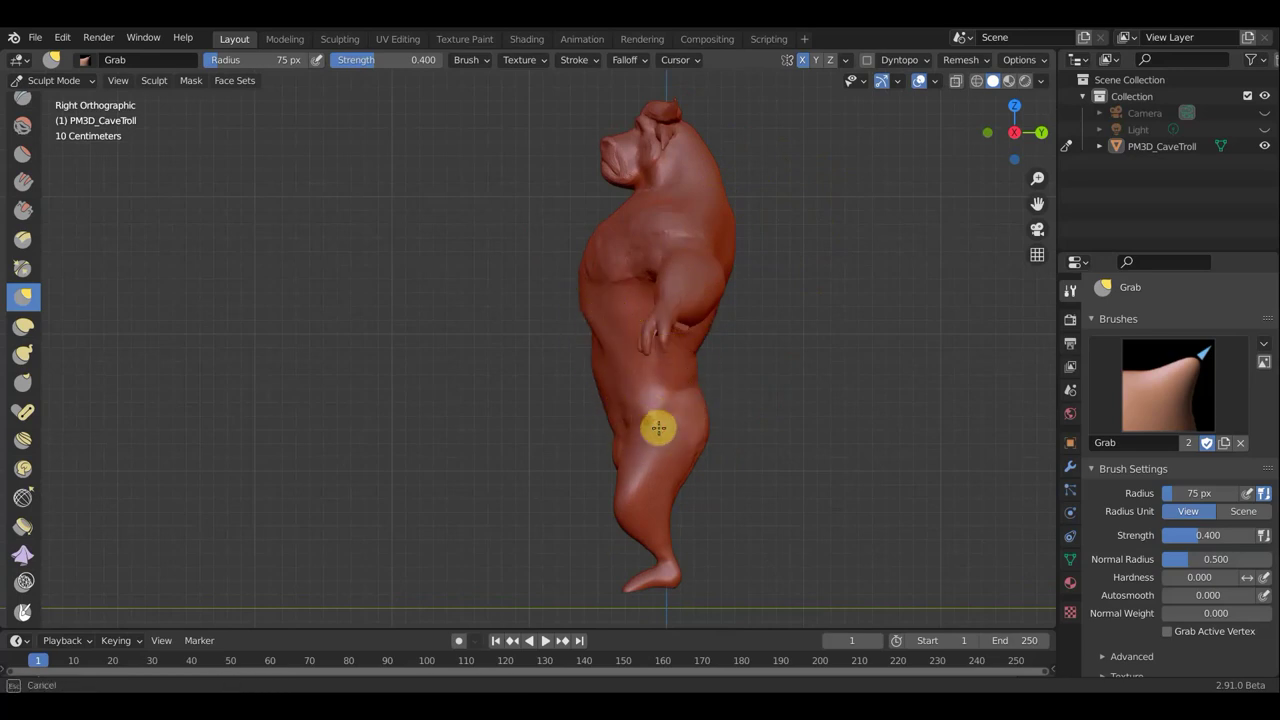
mouse_move(726, 397)
middle_mouse_down()
mouse_move(580, 403)
mouse_move(499, 364)
middle_mouse_up()
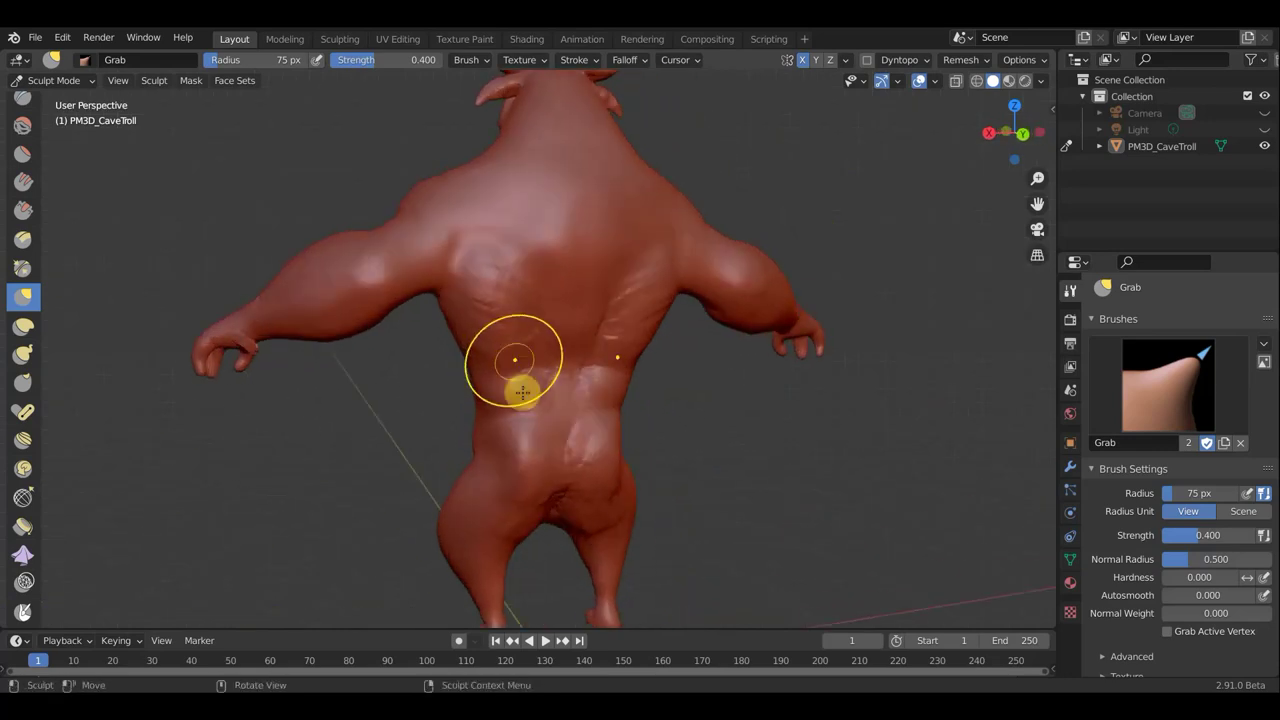
Step: Reshape the lower-back crease and the crease between the buttocks, pulling the buttocks into shape
scroll(509, 360, "down", 2)
mouse_move(513, 362)
left_mouse_down()
mouse_move(494, 274)
mouse_move(561, 340)
mouse_move(571, 429)
left_mouse_up()
mouse_move(528, 482)
left_mouse_down()
mouse_move(529, 494)
mouse_move(586, 457)
left_mouse_up()
mouse_move(586, 457)
middle_mouse_down()
mouse_move(660, 451)
mouse_move(649, 406)
mouse_move(566, 417)
middle_mouse_up()
left_click_drag(597, 417, 540, 465)
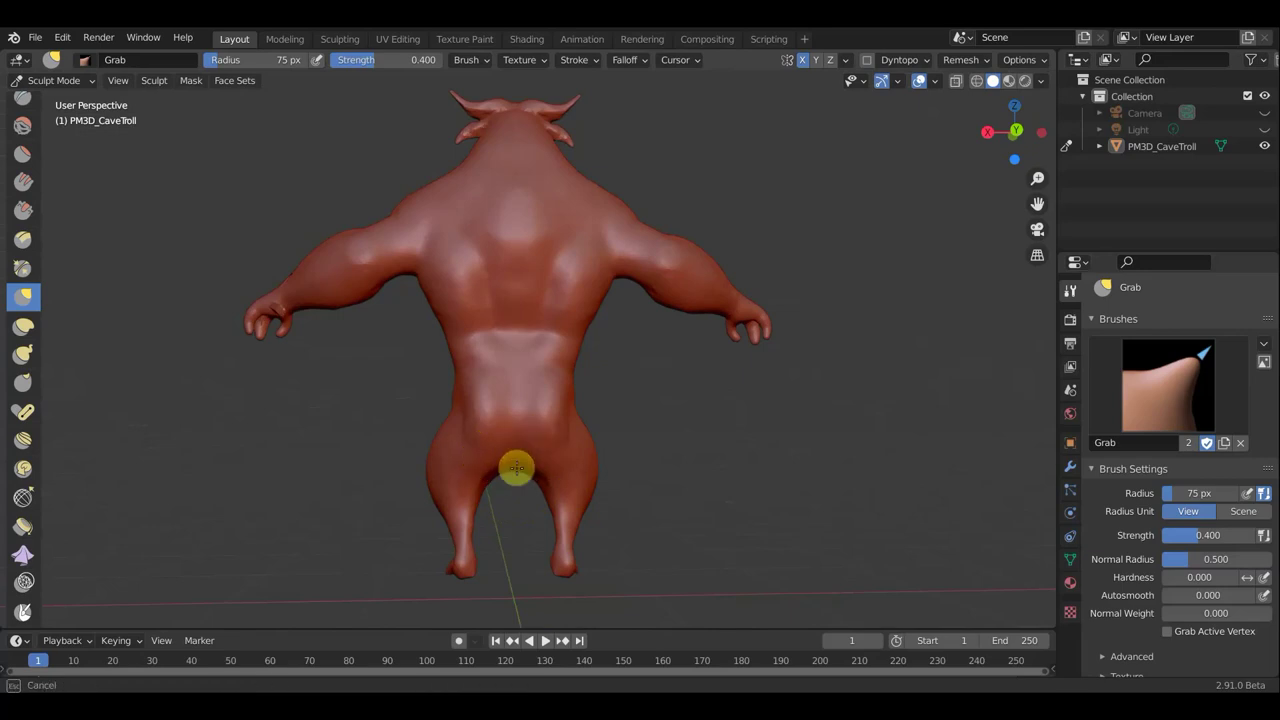
Step: From the front, pull the thigh into shape and snap to Front Orthographic
middle_click_drag(629, 471, 311, 465)
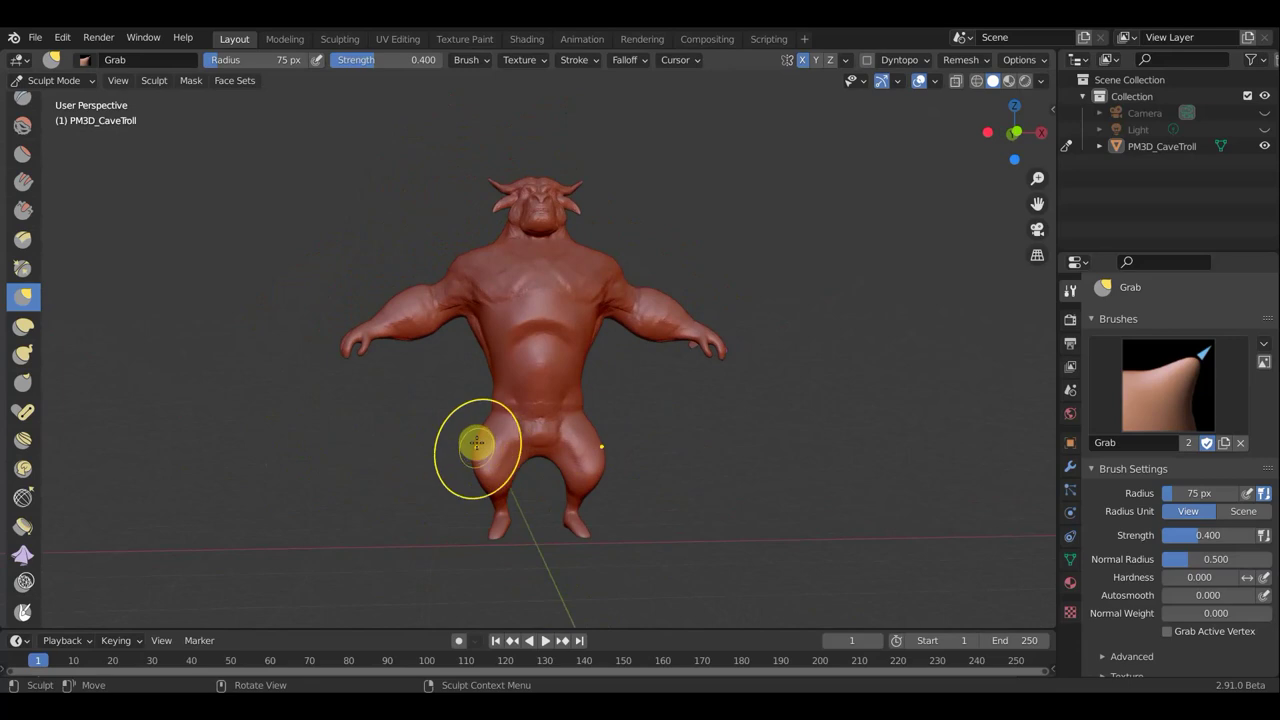
left_click_drag(480, 435, 651, 423)
key("KP_1")
Step: In Right Orthographic view, grab the troll's foot tip into a cleaner profile
scroll(654, 449, "up", 3)
mouse_move(647, 547)
middle_mouse_down()
mouse_move(491, 526)
mouse_move(503, 520)
middle_mouse_up()
scroll(521, 523, "down", 2)
key("KP_3")
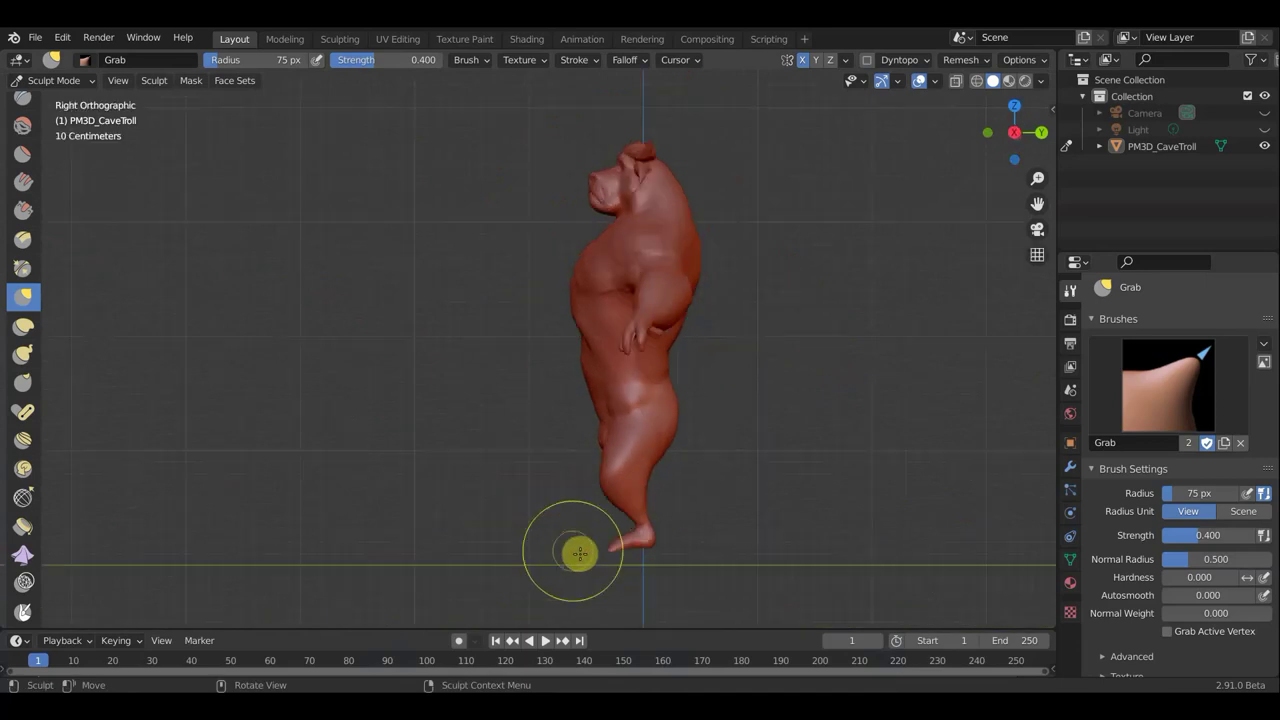
mouse_move(611, 546)
left_mouse_down()
mouse_move(604, 531)
mouse_move(647, 534)
mouse_move(600, 543)
left_mouse_up()
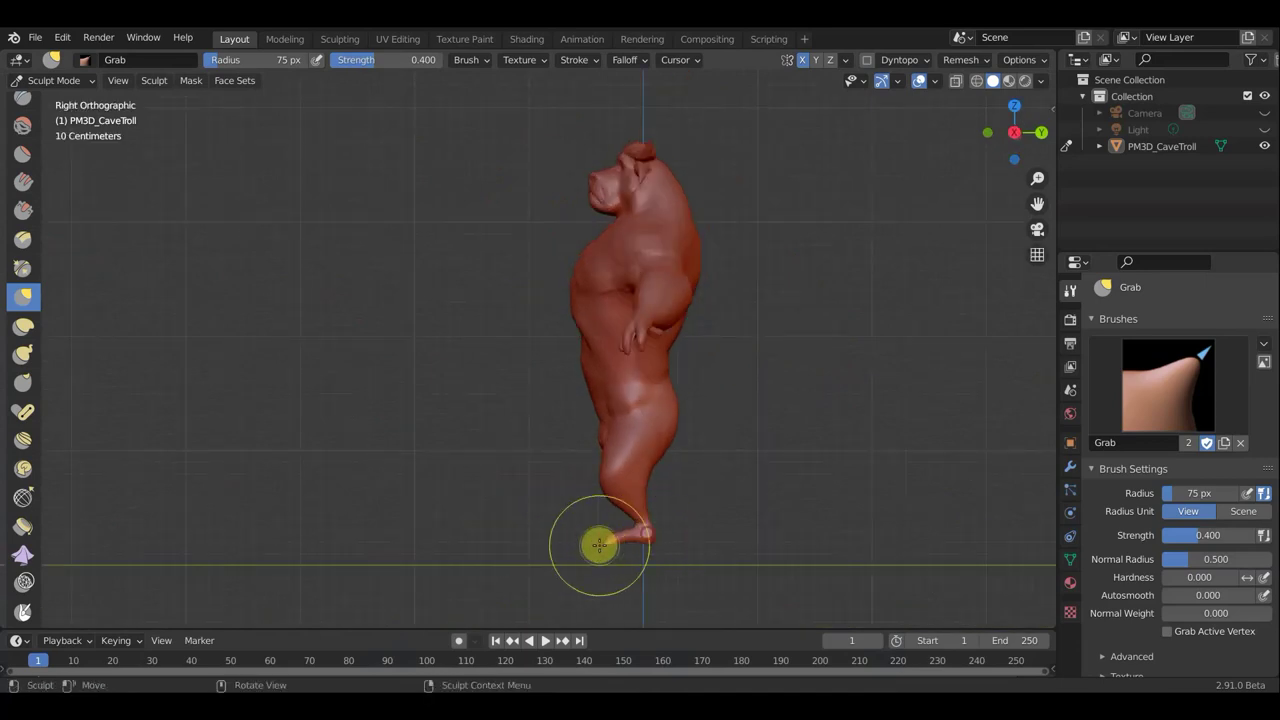
scroll(596, 543, "up", 1)
scroll(610, 575, "up", 1)
scroll(627, 606, "up", 1)
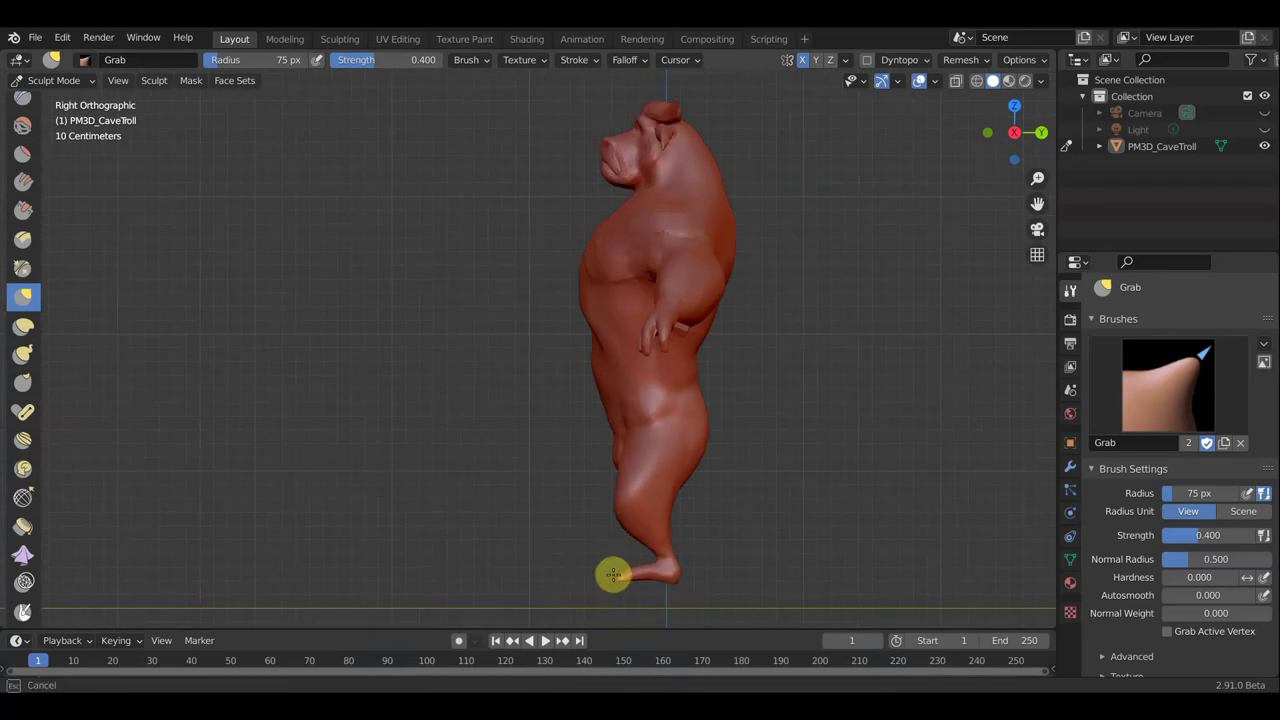
mouse_move(614, 573)
left_mouse_down()
mouse_move(634, 566)
mouse_move(646, 583)
left_mouse_up()
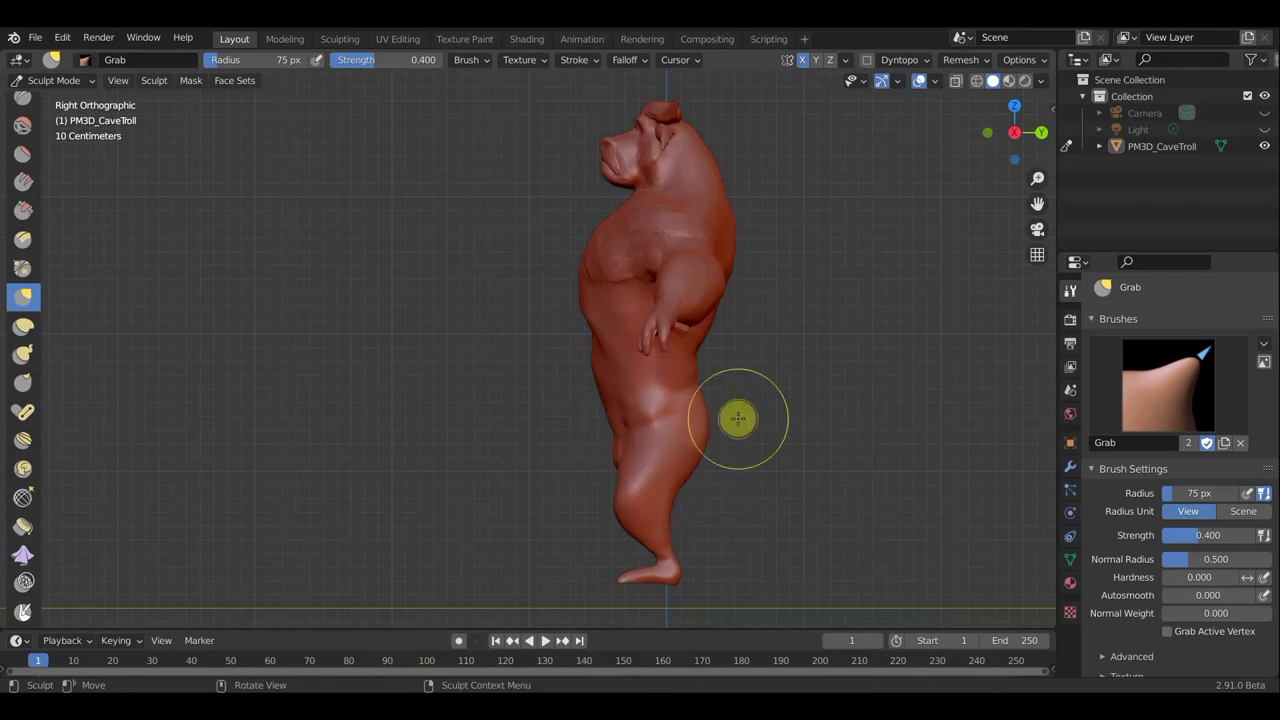
Step: Return to a full-body Front Orthographic view of the troll
scroll(730, 433, "down", 3)
middle_click_drag(700, 429, 894, 446)
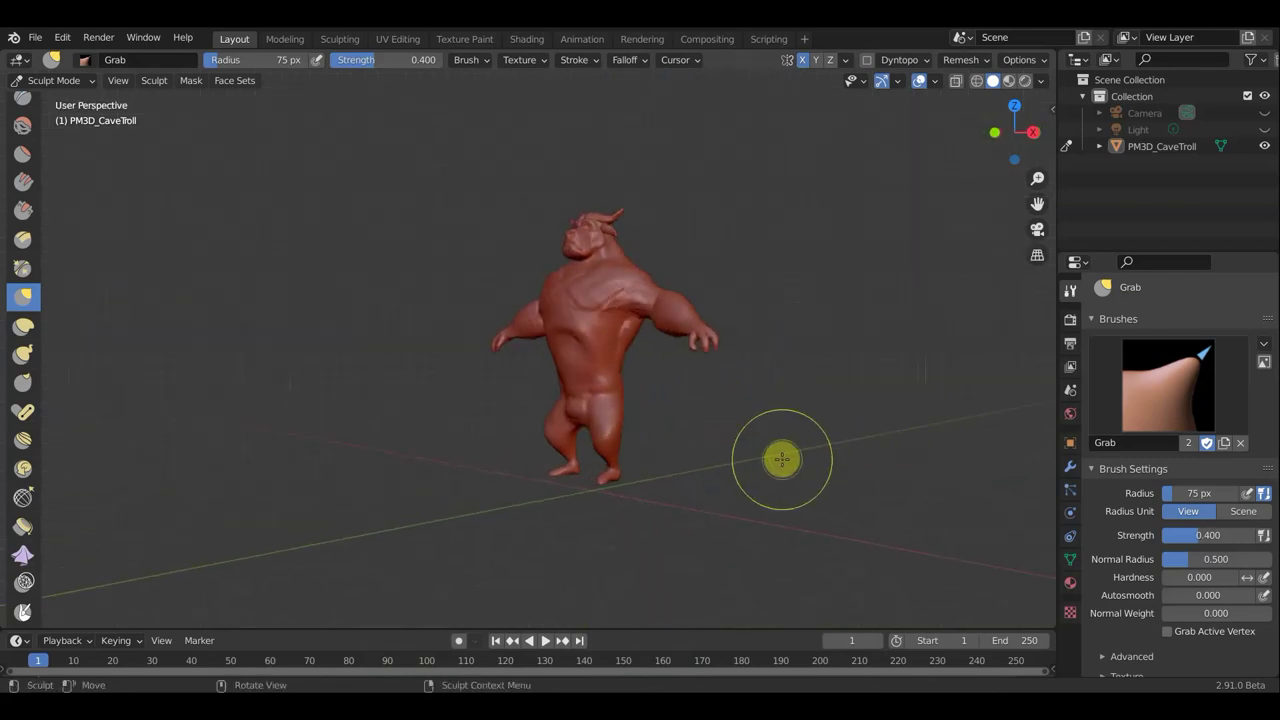
key("KP_1")
scroll(762, 450, "up", 2)
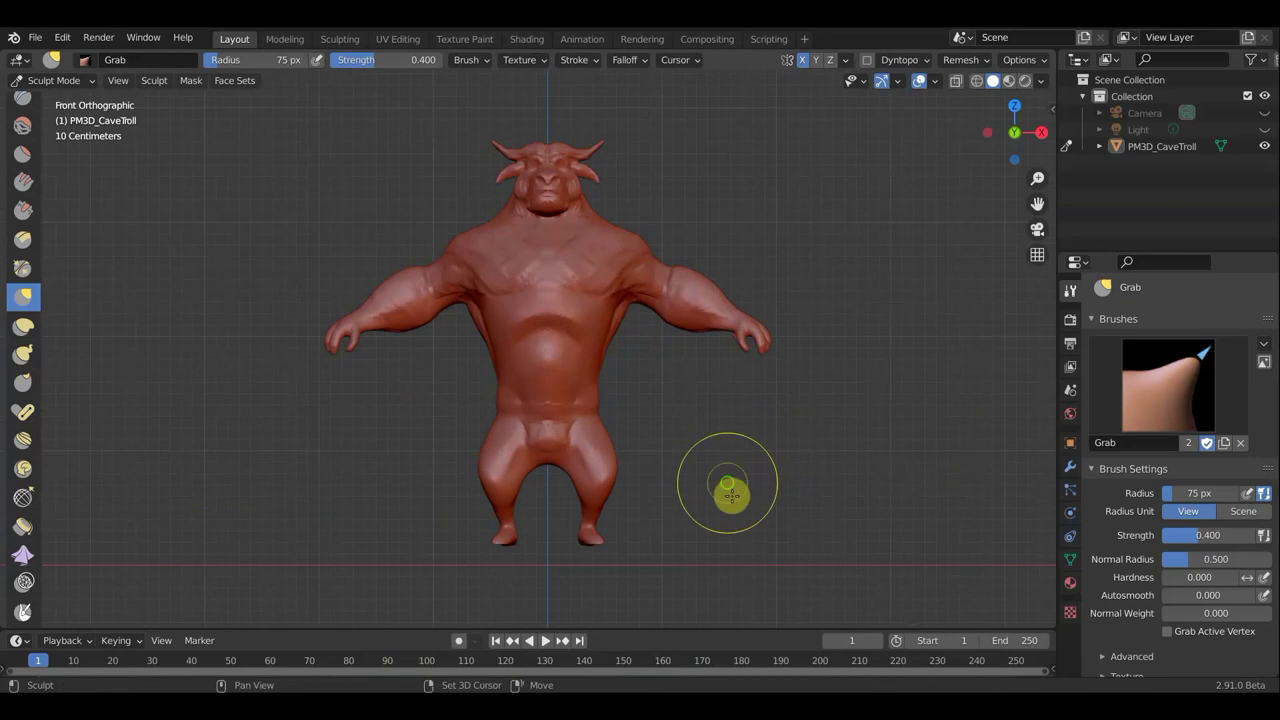
scroll(730, 495, "down", 1)
scroll(420, 410, "down", 1)
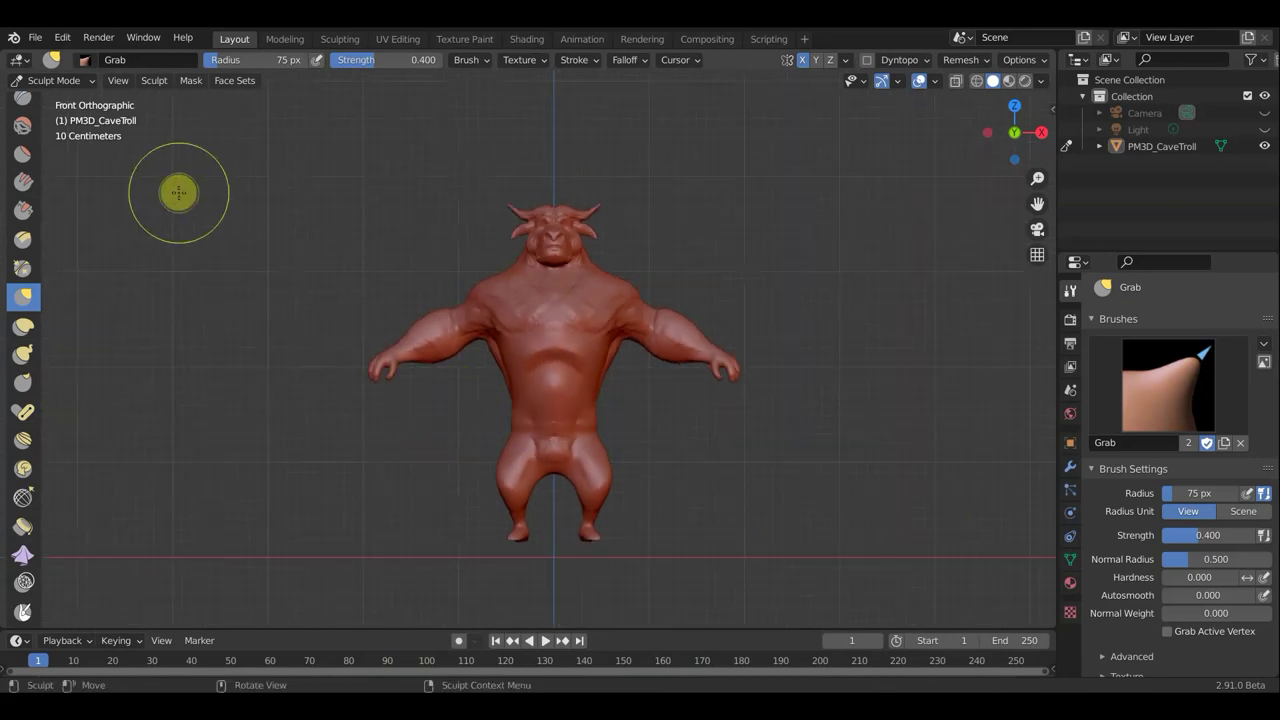
left_click(51, 80)
Step: In Object Mode, select the troll and move it down about 0.16 m
left_click(53, 101)
left_click(24, 175)
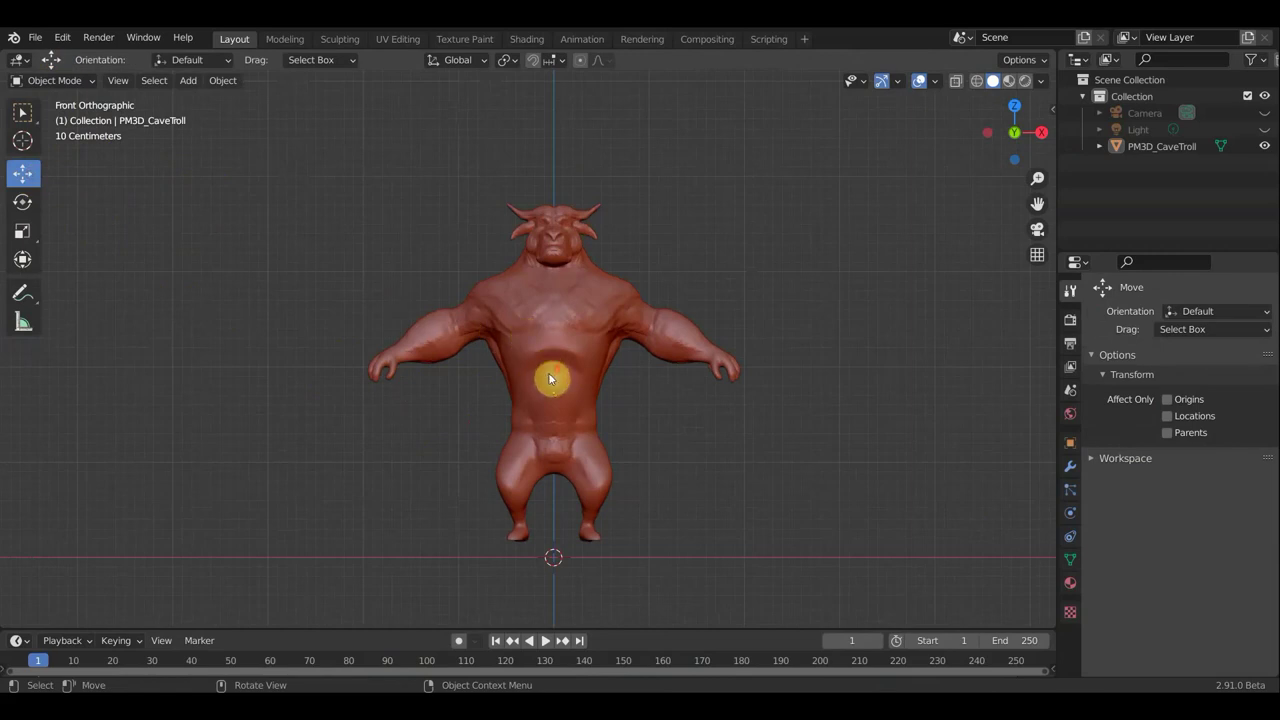
scroll(548, 372, "down", 3)
scroll(544, 376, "down", 2)
scroll(541, 373, "up", 2)
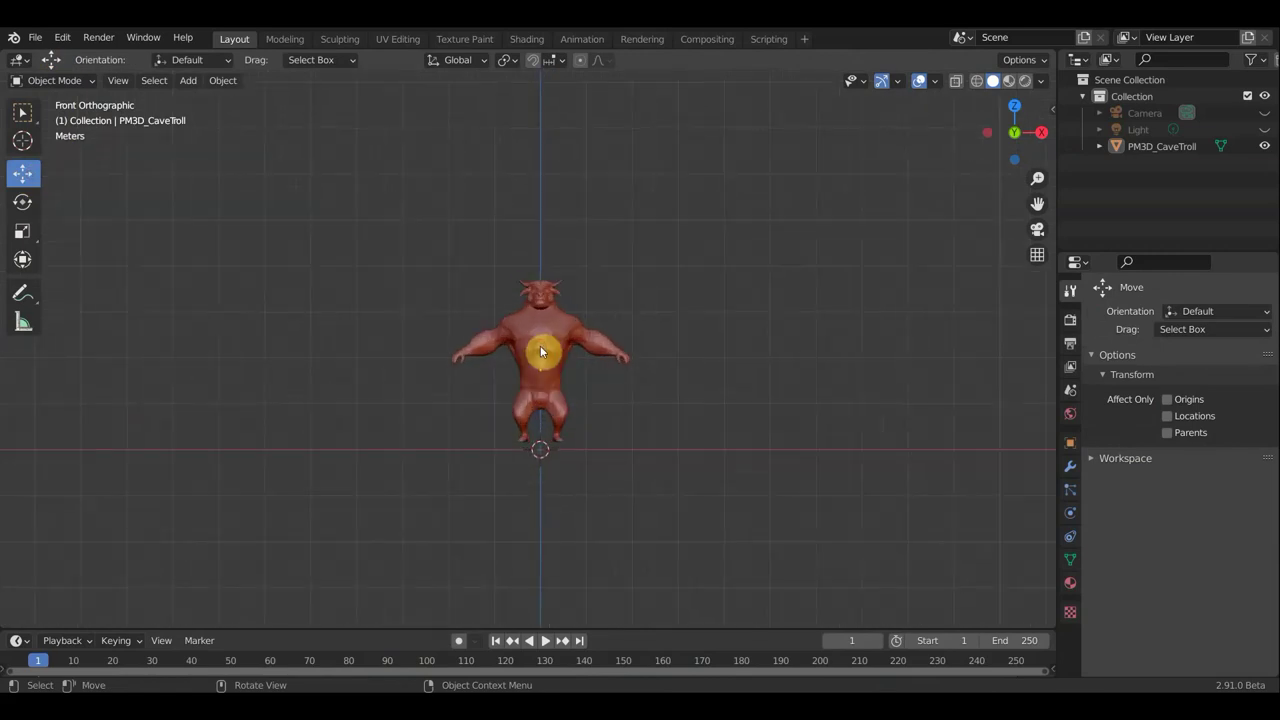
left_click(540, 345)
left_click_drag(541, 303, 541, 310)
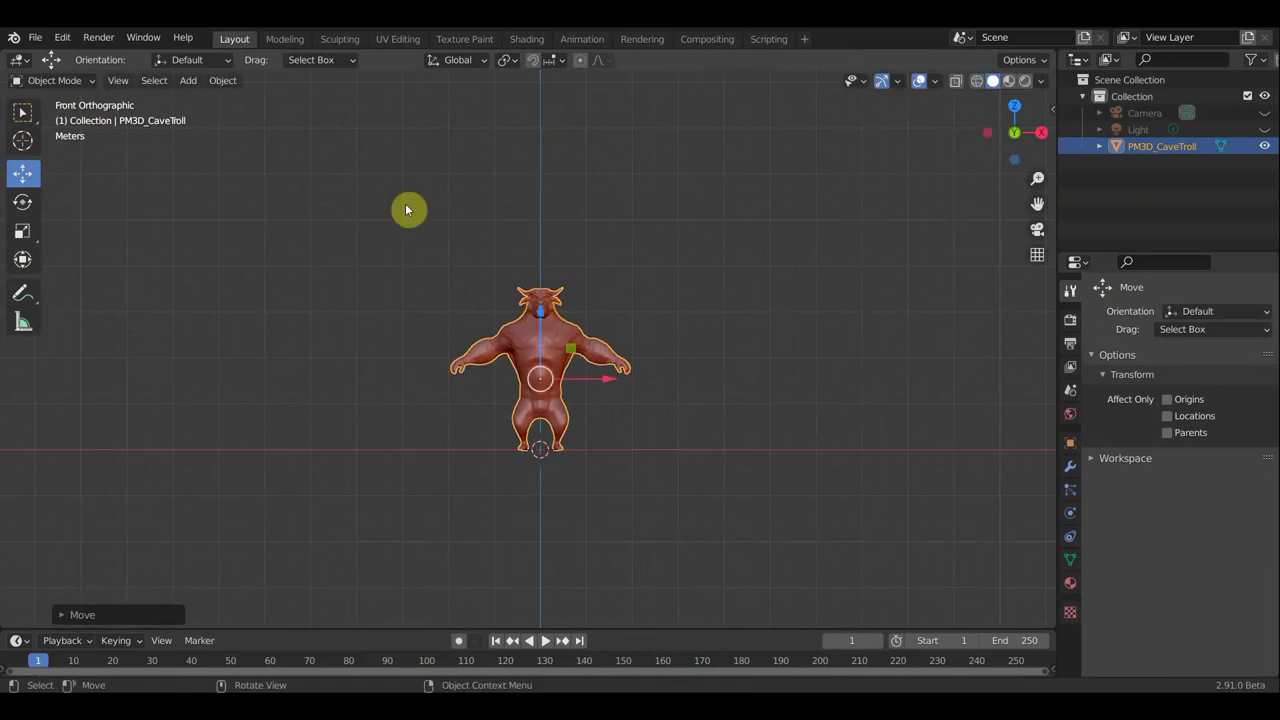
Step: Set the troll's origin to the 3D cursor at its feet
left_click(223, 82)
mouse_move(249, 116)
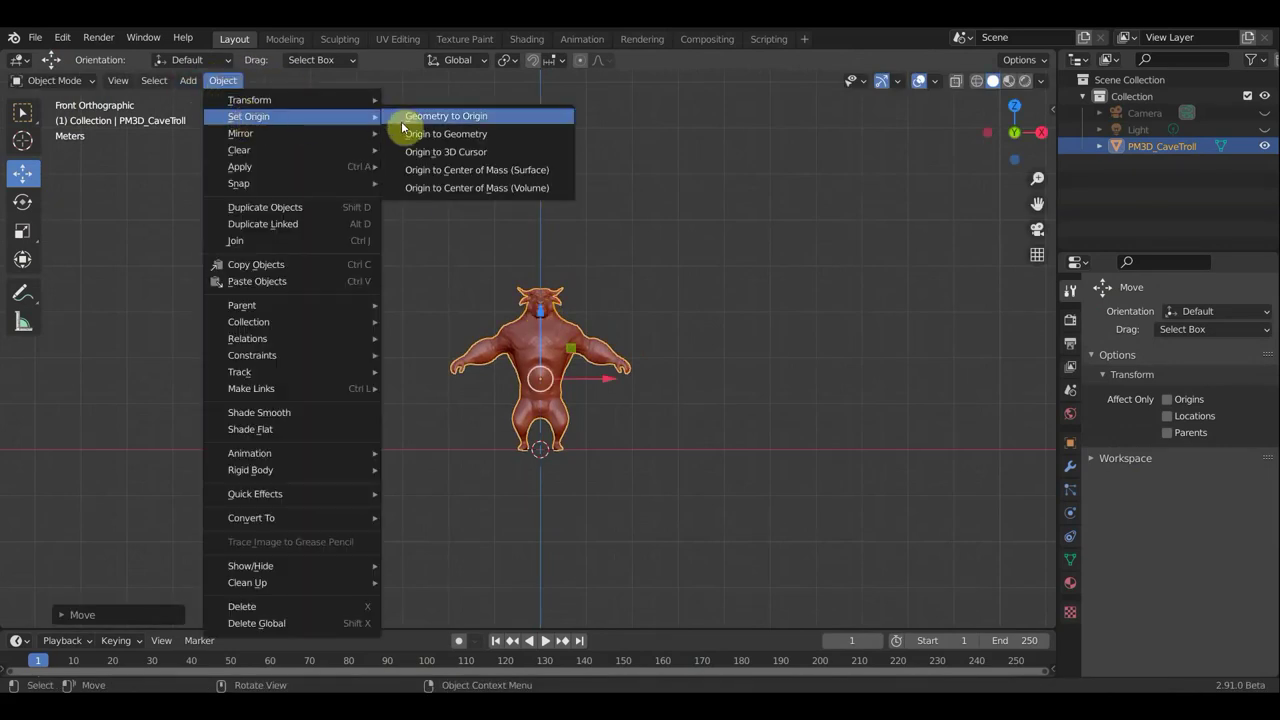
left_click(448, 153)
scroll(595, 330, "up", 4)
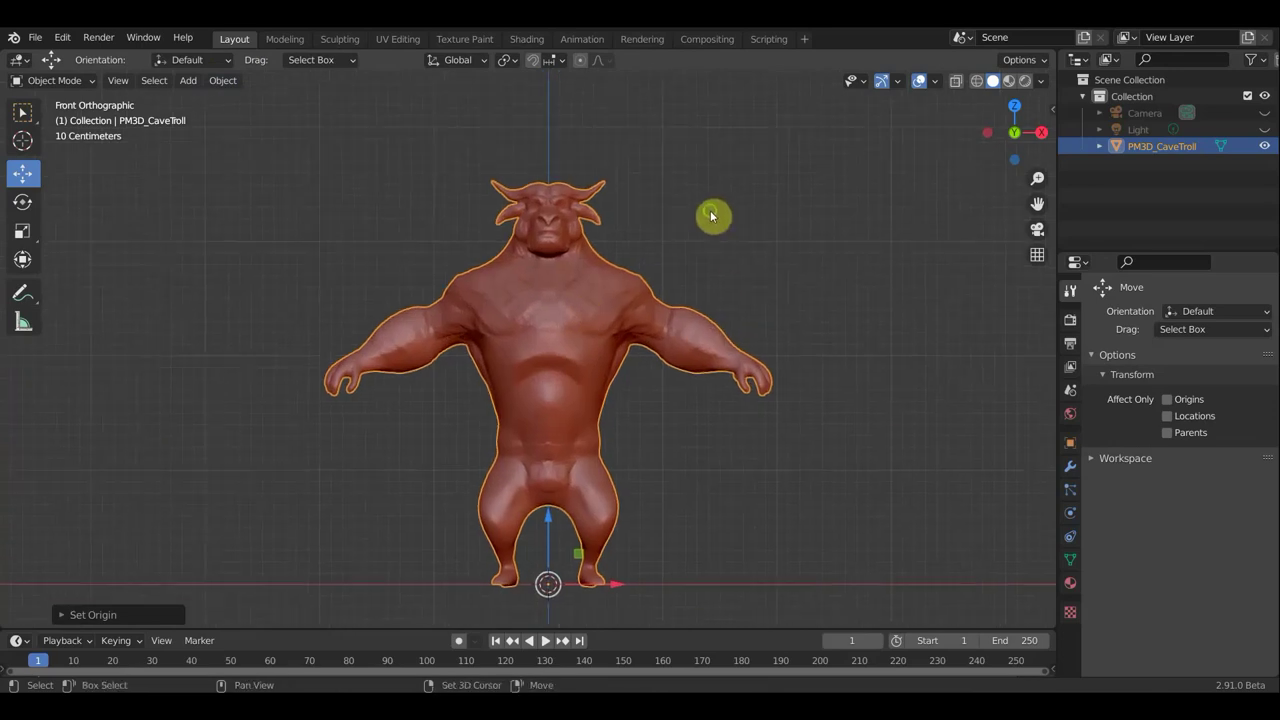
scroll(543, 420, "up", 3)
scroll(420, 406, "up", 1)
scroll(407, 400, "up", 2)
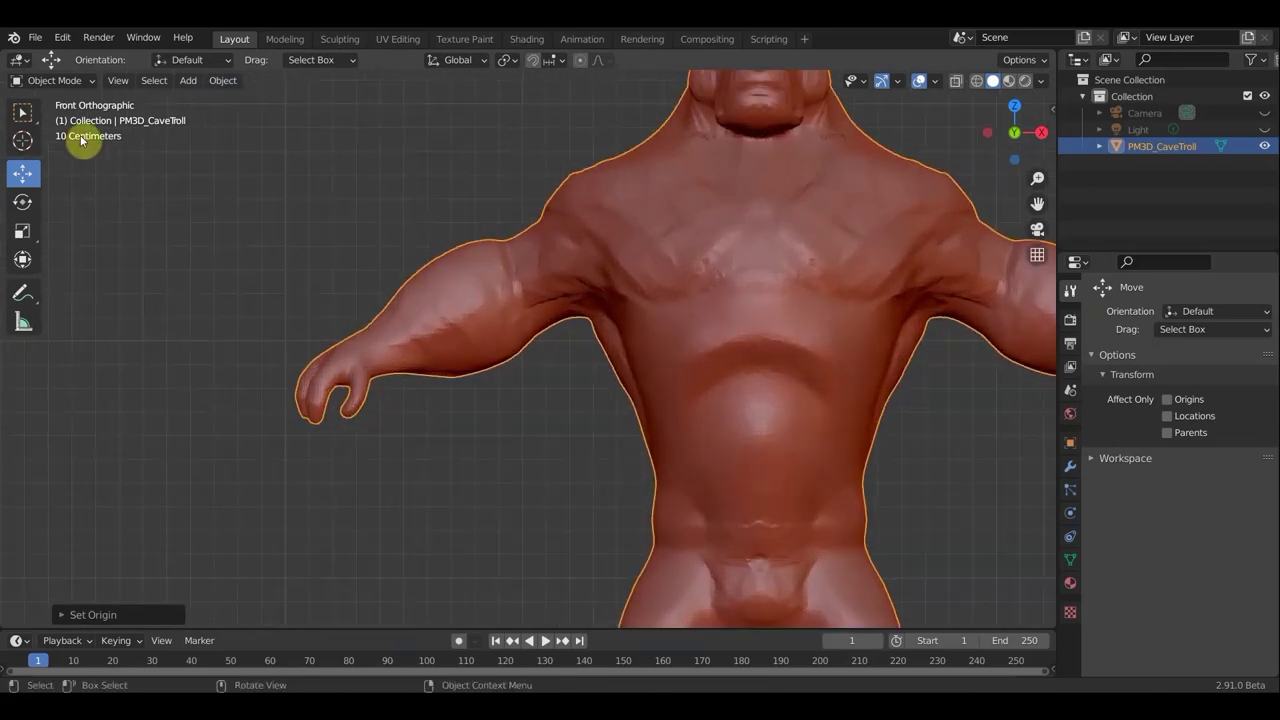
left_click(57, 81)
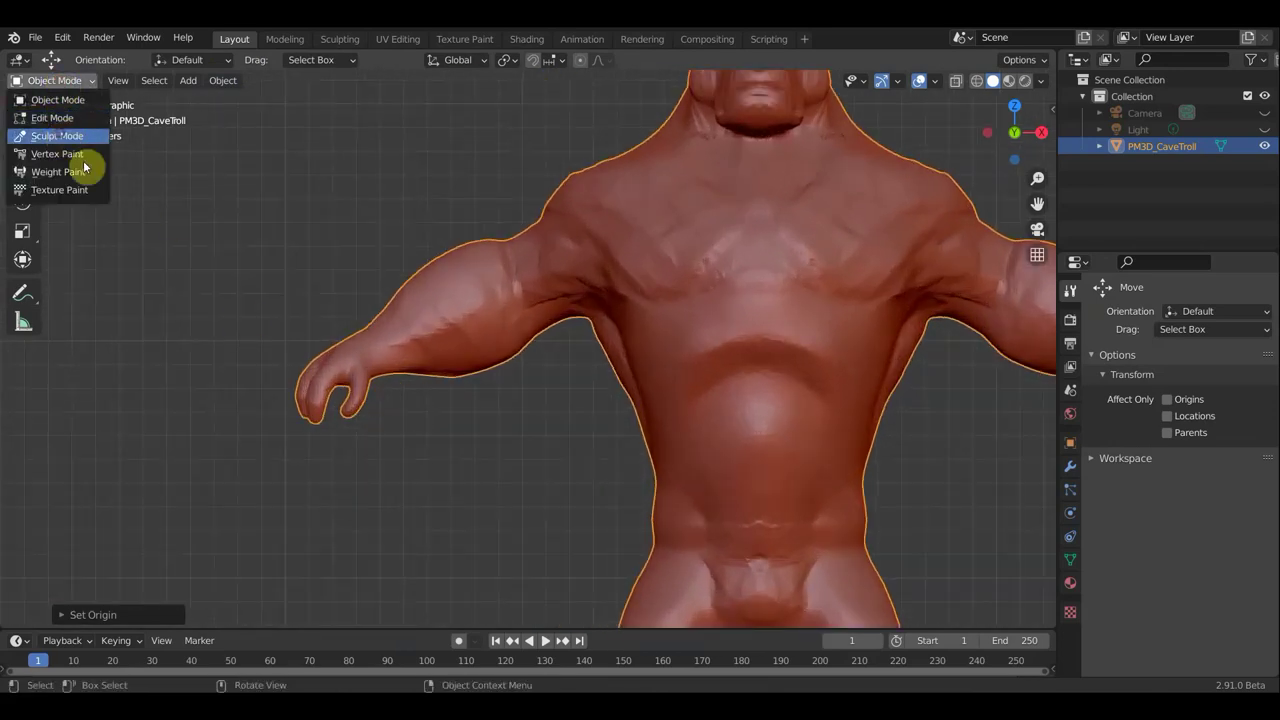
Step: Back in Sculpt Mode, grab the troll's hand down and pull a fingertip outward
left_click(80, 135)
scroll(260, 390, "up", 2)
left_click_drag(251, 400, 226, 449)
scroll(235, 443, "down", 1)
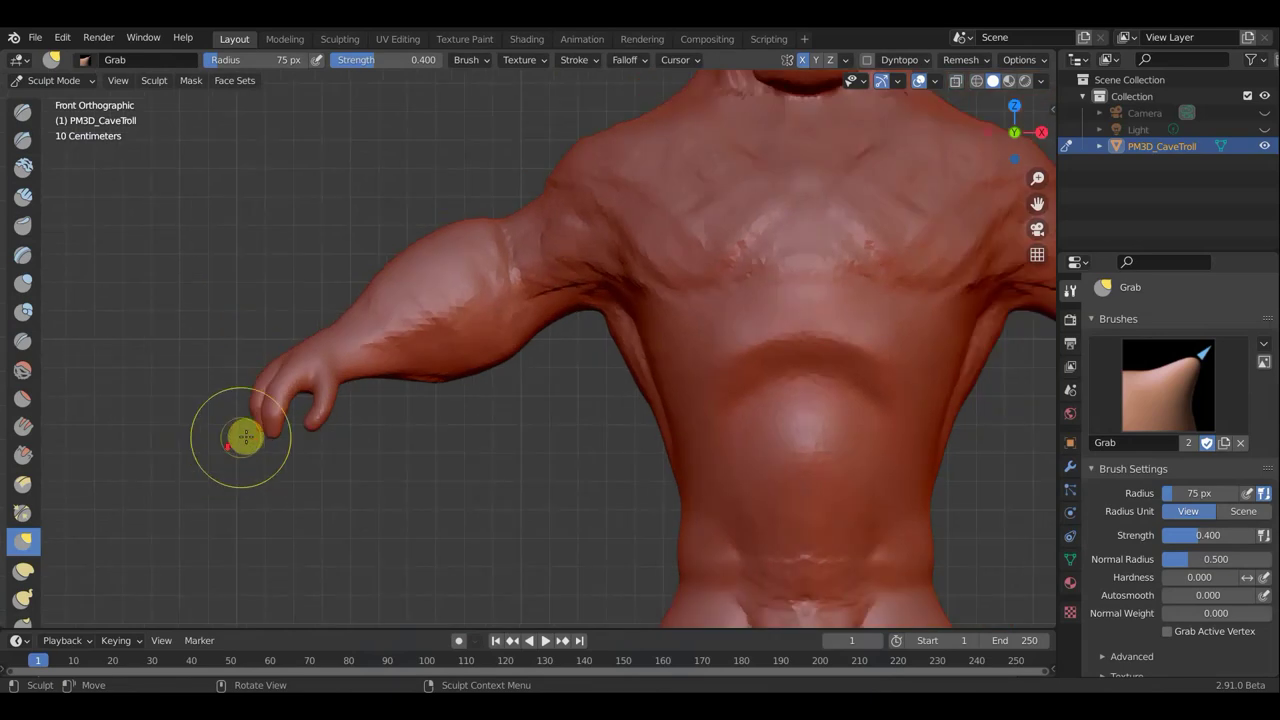
scroll(250, 435, "down", 1)
mouse_move(313, 418)
left_mouse_down()
mouse_move(284, 416)
mouse_move(311, 385)
mouse_move(300, 420)
mouse_move(284, 404)
mouse_move(320, 374)
mouse_move(309, 366)
left_mouse_up()
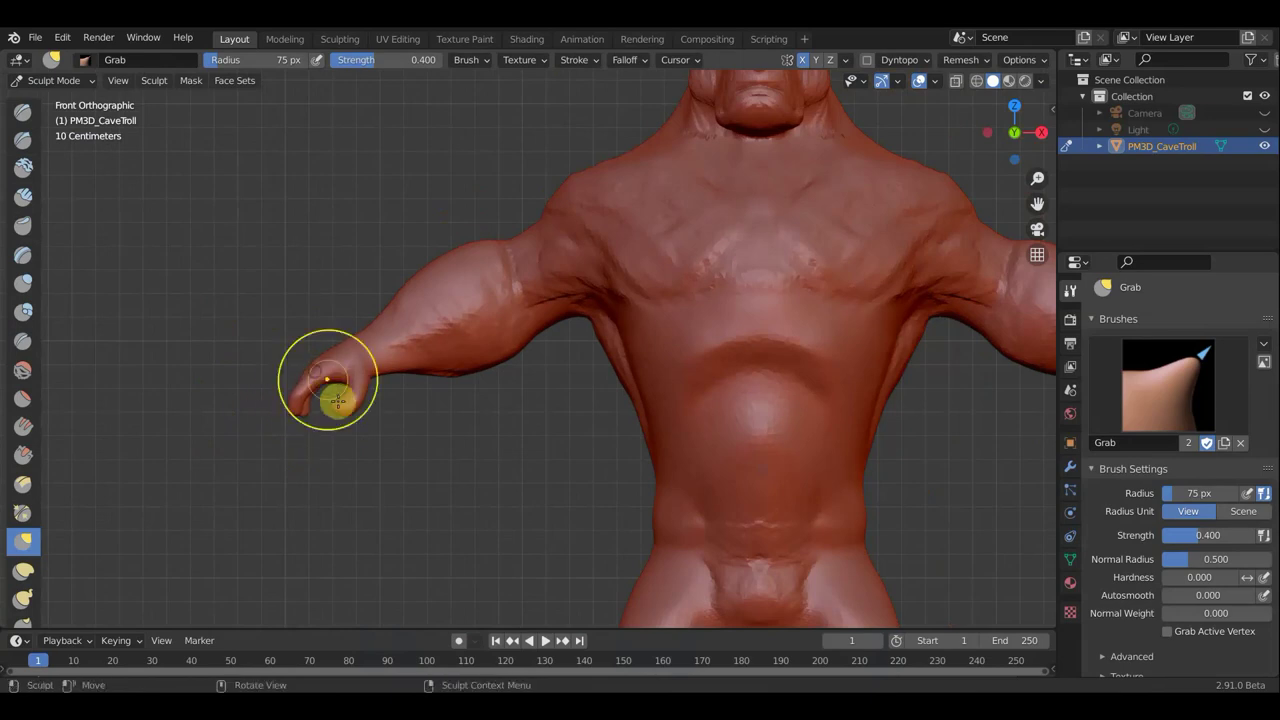
Step: Grab the remaining fingertips into shape from several angles
scroll(340, 411, "up", 3)
mouse_move(194, 444)
left_mouse_down()
mouse_move(222, 479)
mouse_move(314, 466)
left_mouse_up()
mouse_move(314, 466)
middle_mouse_down()
mouse_move(696, 454)
mouse_move(374, 466)
middle_mouse_up()
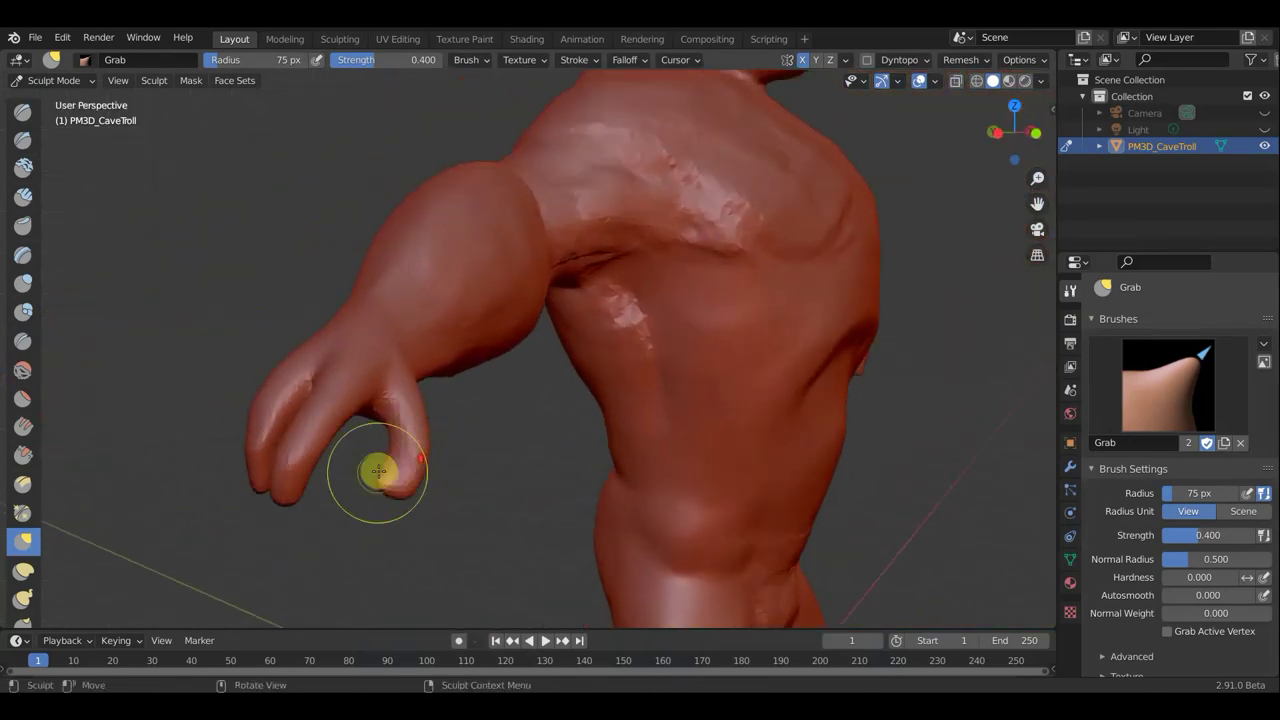
mouse_move(383, 487)
left_mouse_down()
mouse_move(404, 493)
mouse_move(394, 480)
left_mouse_up()
middle_click_drag(394, 480, 624, 481)
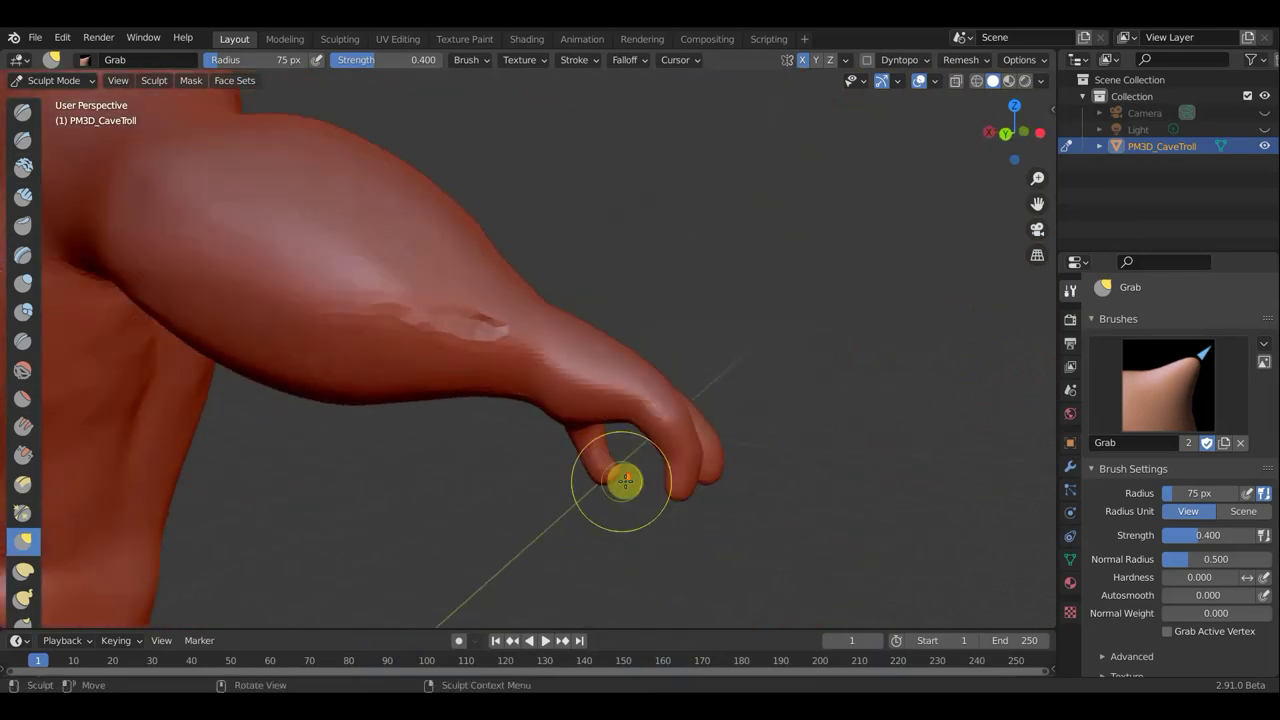
scroll(616, 472, "down", 2)
scroll(601, 448, "down", 2)
mouse_move(604, 424)
left_mouse_down()
mouse_move(618, 425)
mouse_move(624, 383)
mouse_move(586, 380)
mouse_move(589, 394)
mouse_move(553, 379)
mouse_move(560, 402)
left_mouse_up()
scroll(712, 443, "up", 2)
mouse_move(712, 443)
left_mouse_down()
mouse_move(669, 451)
mouse_move(697, 457)
left_mouse_up()
Step: Bulge the forearm, reshape the elbow outline and shift the torso's side slightly
middle_click_drag(697, 457, 470, 541)
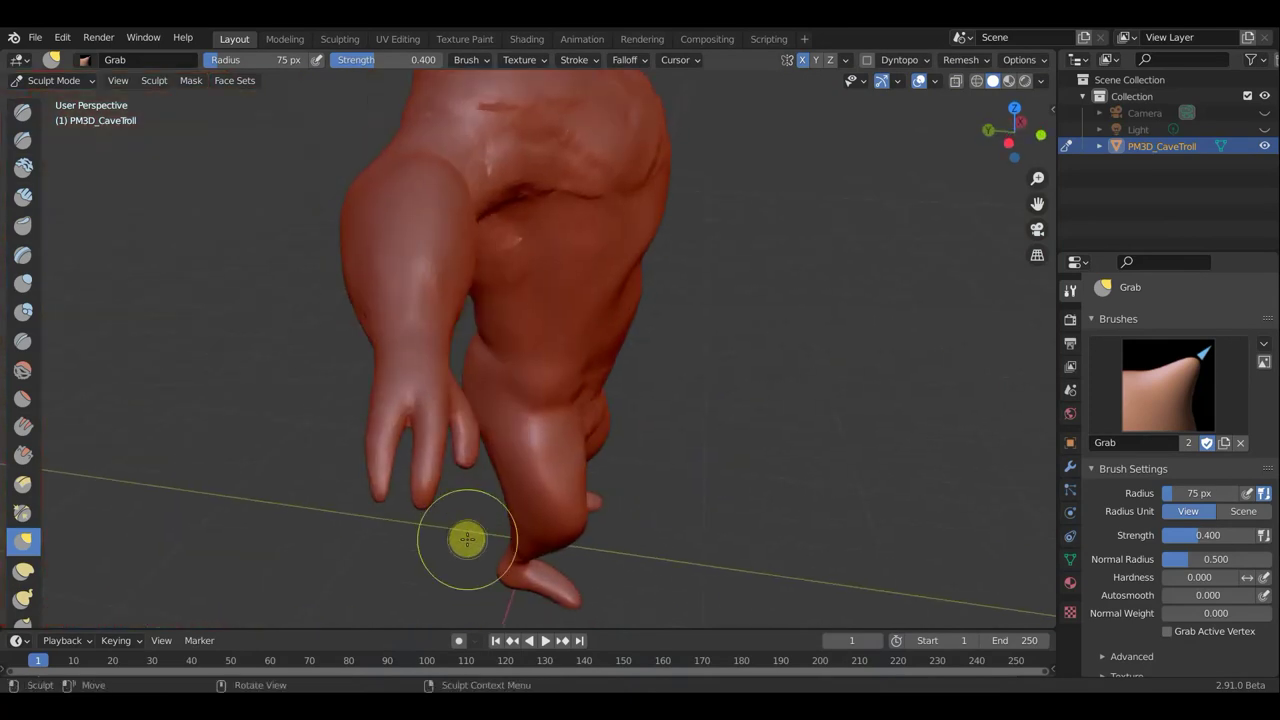
middle_click_drag(600, 600, 634, 457)
scroll(634, 457, "up", 4)
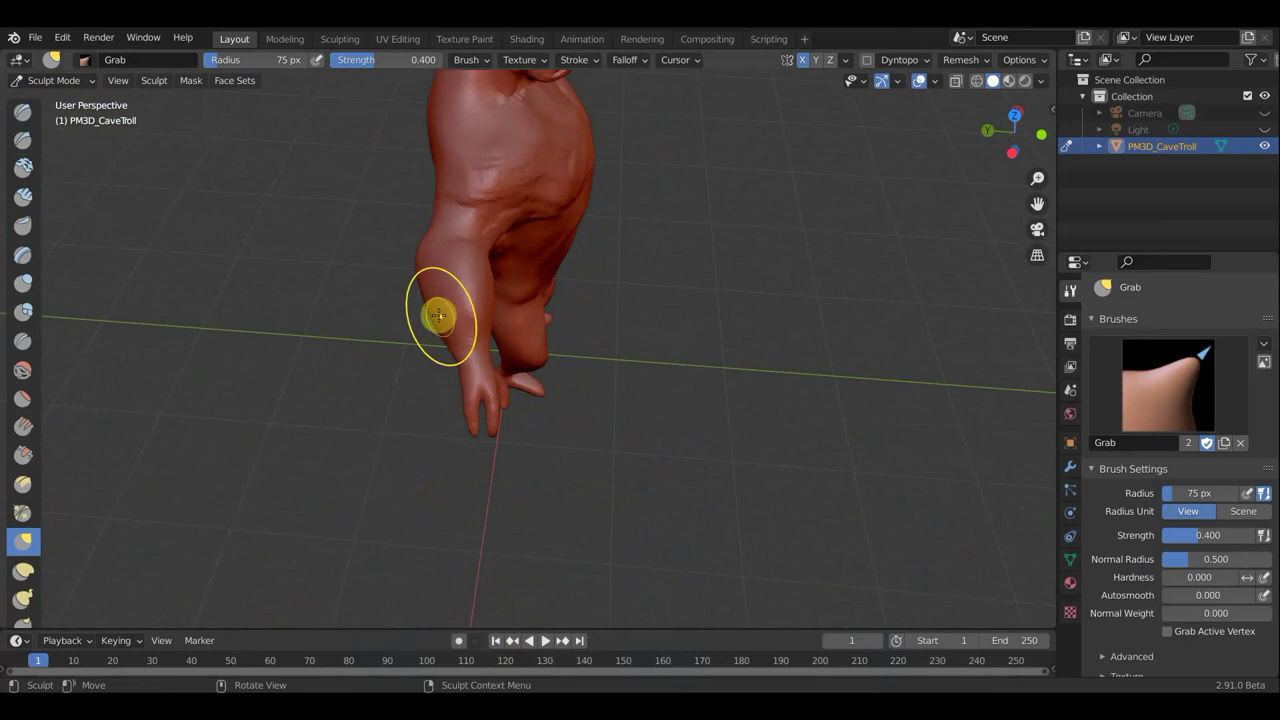
left_click_drag(424, 307, 417, 294)
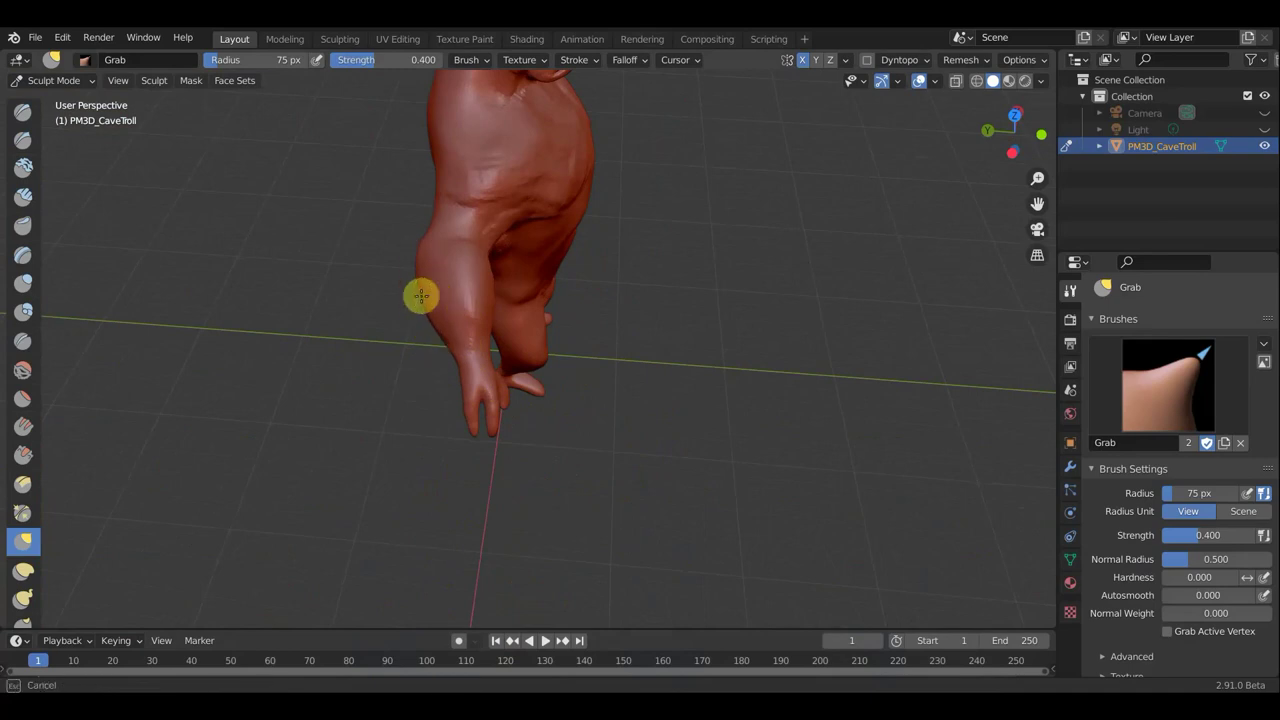
left_click_drag(443, 337, 508, 296)
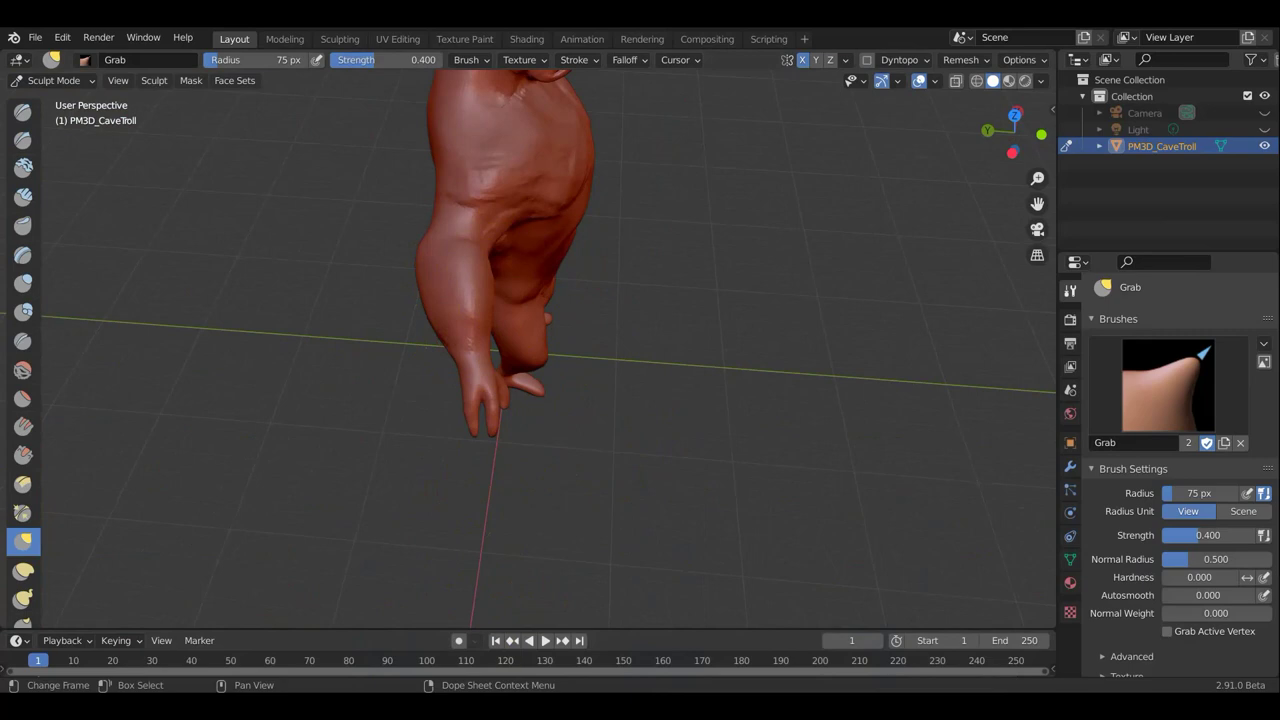
mouse_move(521, 216)
left_mouse_down()
mouse_move(514, 203)
mouse_move(553, 205)
left_mouse_up()
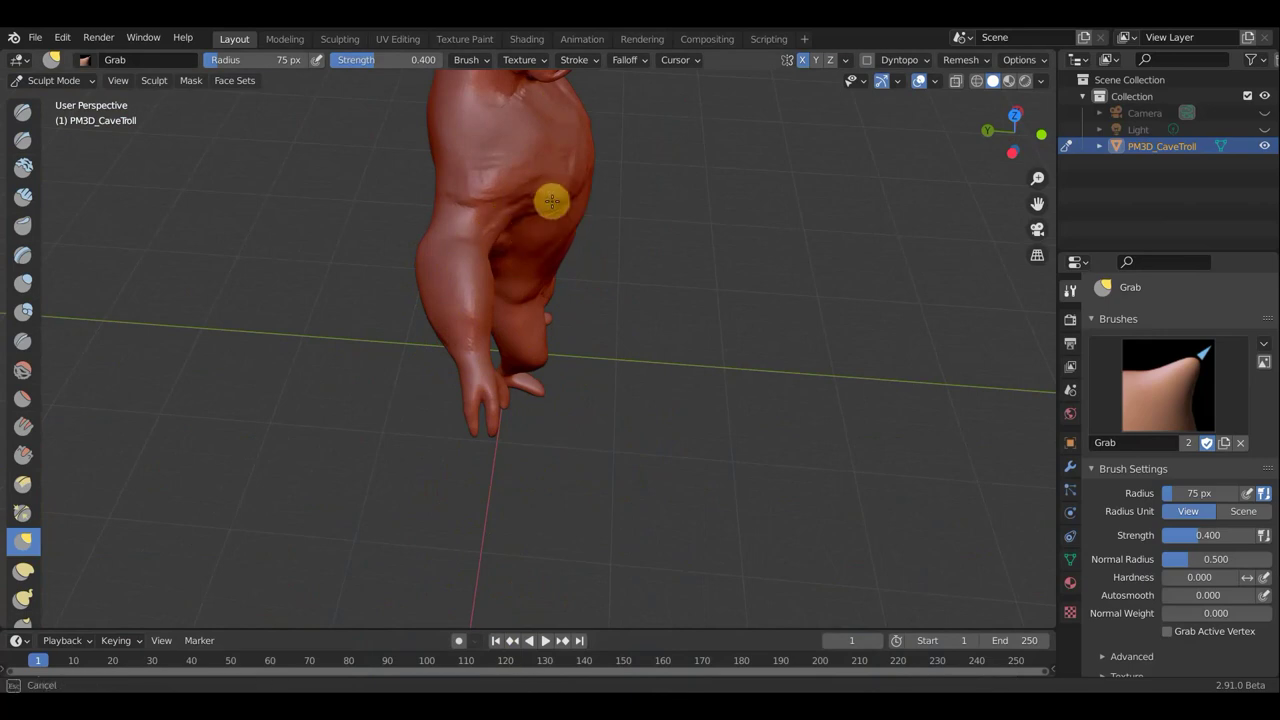
mouse_move(691, 229)
middle_mouse_down()
mouse_move(588, 181)
mouse_move(623, 229)
middle_mouse_up()
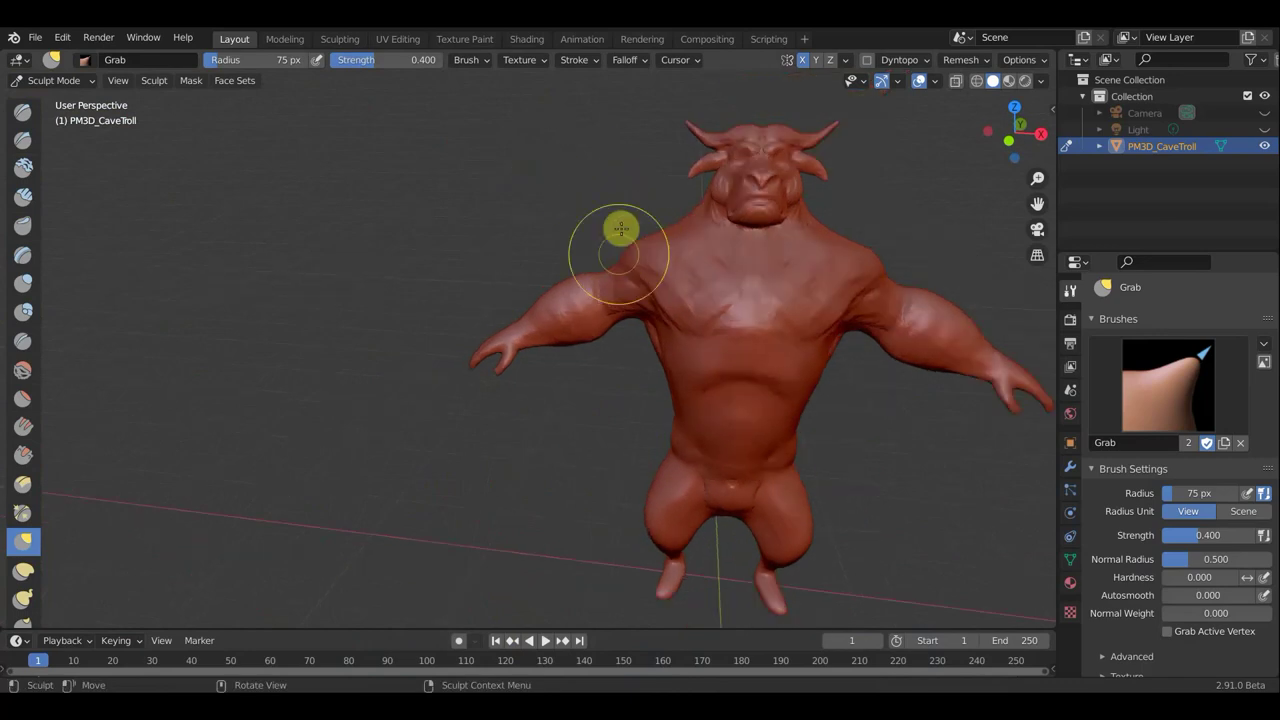
key("KP_1")
mouse_move(823, 465)
middle_mouse_down("shift")
mouse_move(681, 414)
mouse_move(829, 491)
mouse_move(923, 497)
middle_mouse_up("shift")
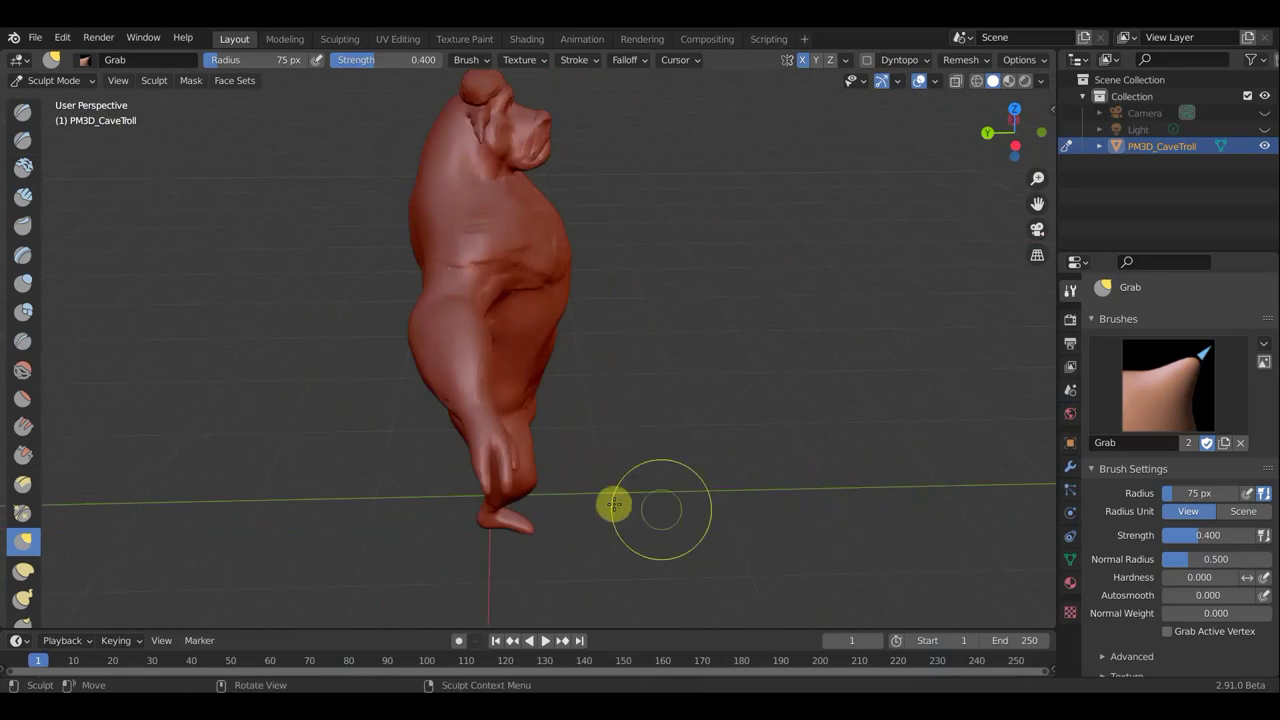
scroll(611, 503, "up", 2)
mouse_move(594, 502)
middle_mouse_down()
mouse_move(549, 529)
mouse_move(489, 531)
mouse_move(371, 500)
mouse_move(271, 420)
mouse_move(571, 471)
middle_mouse_up()
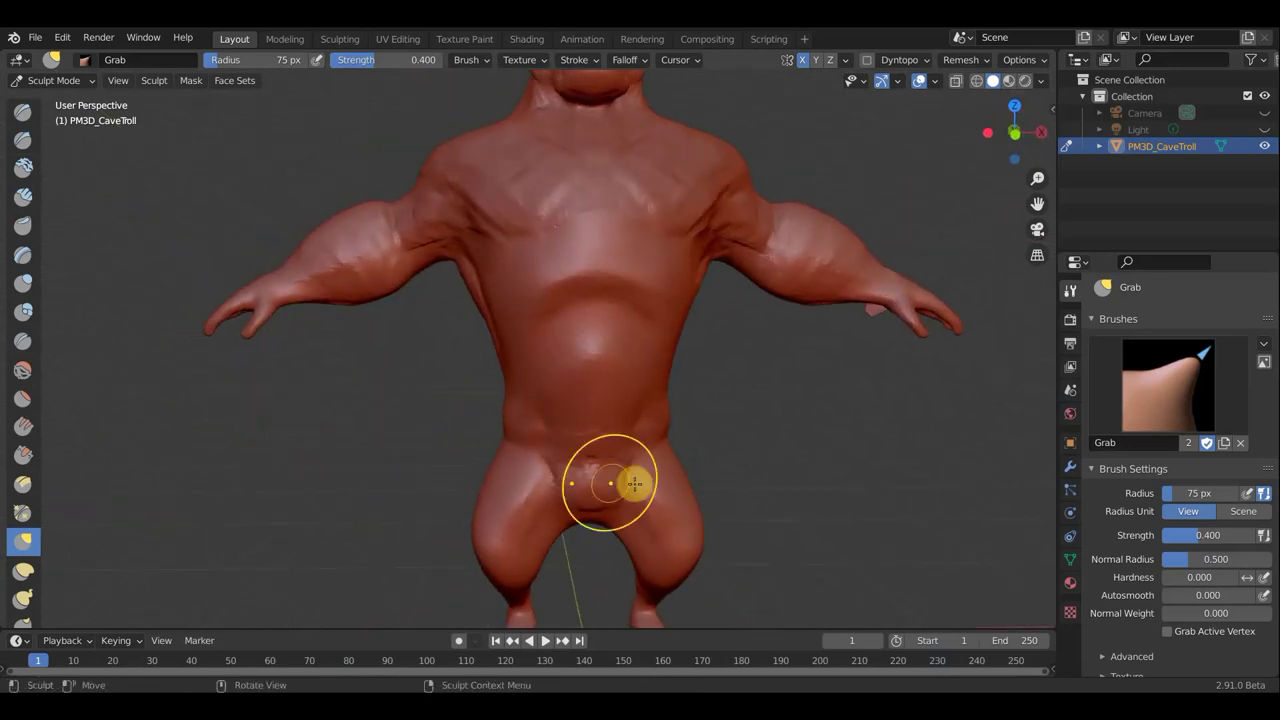
mouse_move(797, 523)
middle_mouse_down()
mouse_move(777, 283)
mouse_move(798, 471)
mouse_move(747, 419)
middle_mouse_up()
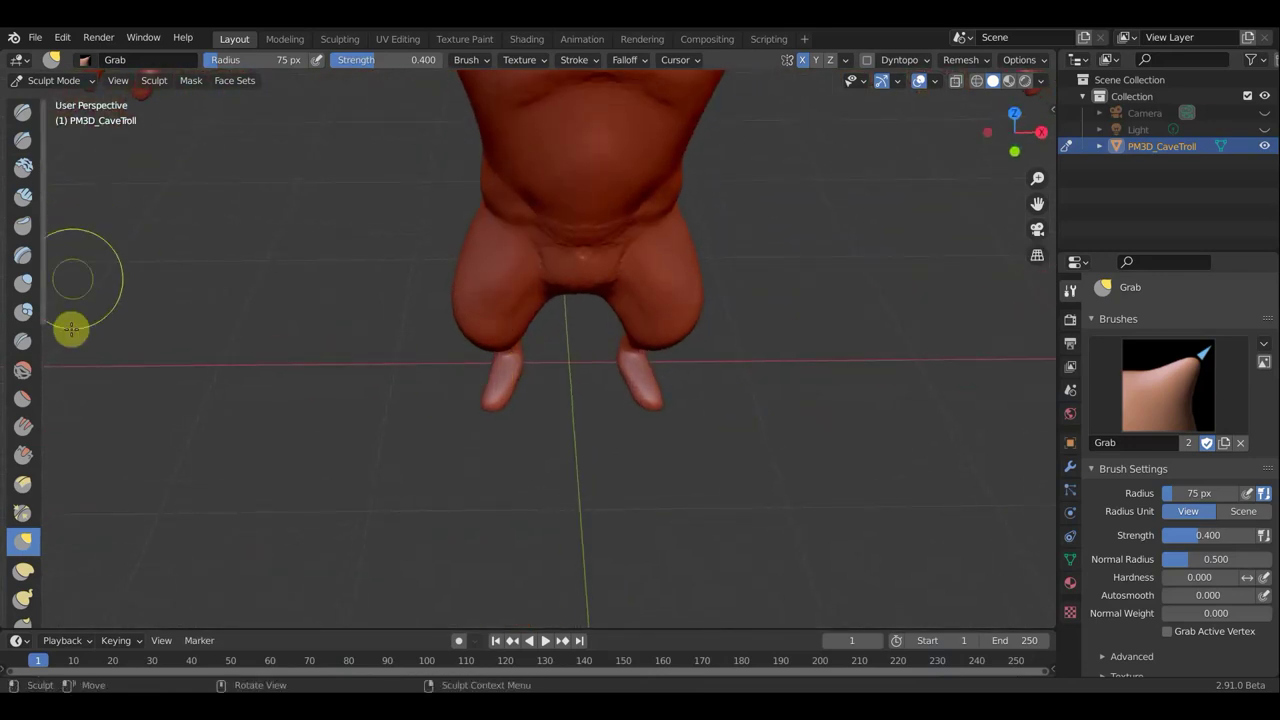
left_click(30, 205)
scroll(357, 383, "up", 3)
mouse_move(409, 423)
middle_mouse_down()
mouse_move(650, 432)
mouse_move(648, 408)
mouse_move(454, 531)
middle_mouse_up()
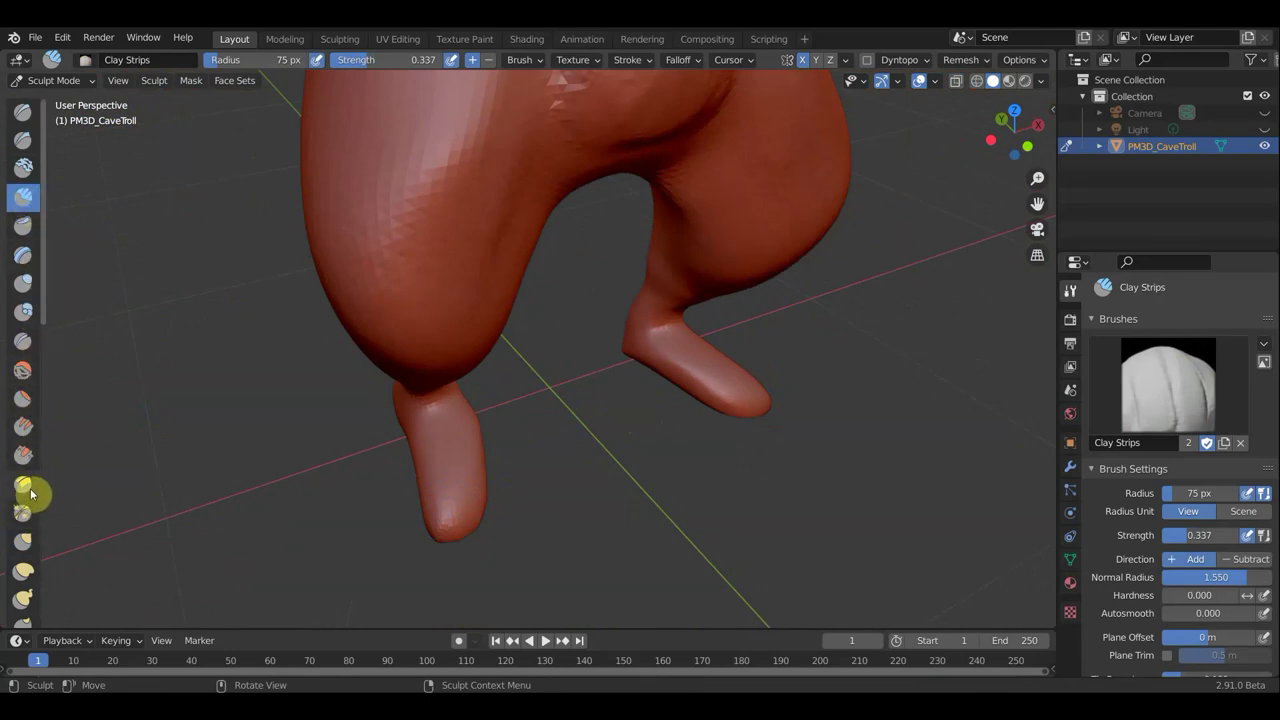
left_click(24, 540)
Step: Grab-pull the left foot outward and draw the heels out into rounded shapes
scroll(437, 528, "down", 2)
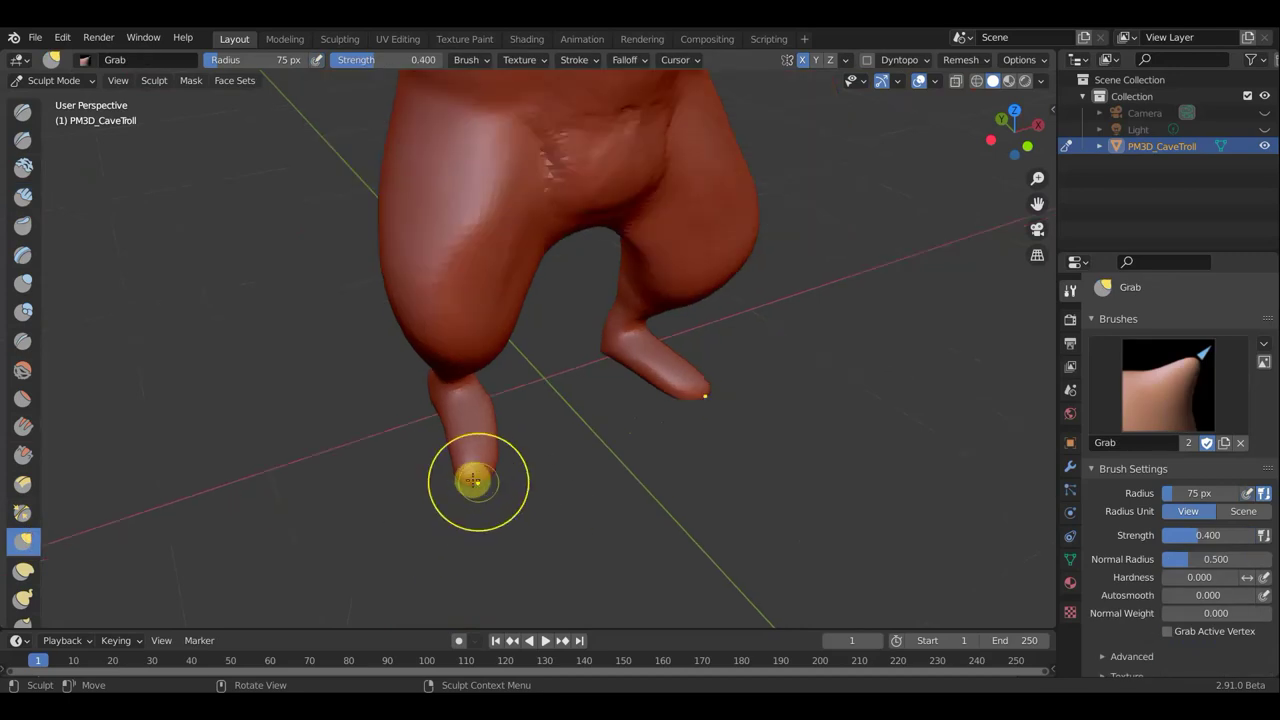
mouse_move(513, 472)
middle_mouse_down()
mouse_move(686, 390)
mouse_move(437, 429)
middle_mouse_up()
left_click_drag(440, 416, 549, 457)
mouse_move(549, 457)
middle_mouse_down()
mouse_move(737, 378)
mouse_move(508, 434)
middle_mouse_up()
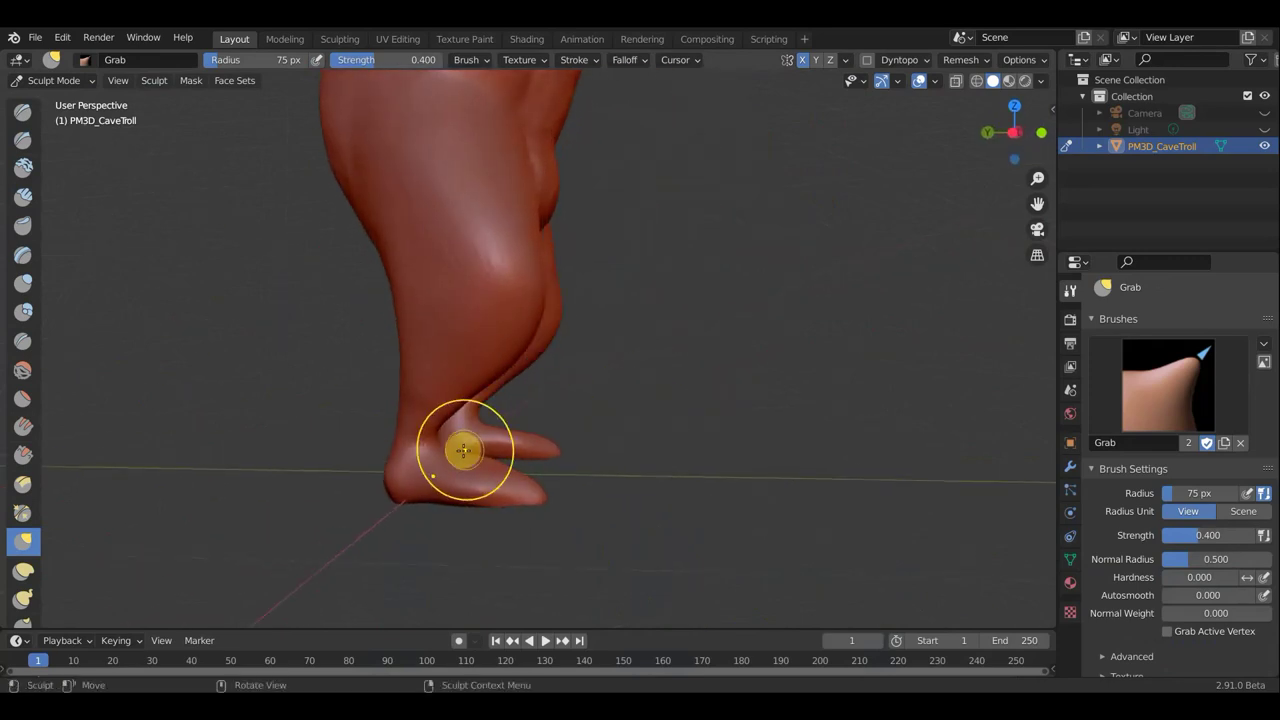
left_click_drag(451, 466, 439, 471)
mouse_move(449, 464)
middle_mouse_down()
mouse_move(229, 463)
mouse_move(553, 450)
middle_mouse_up()
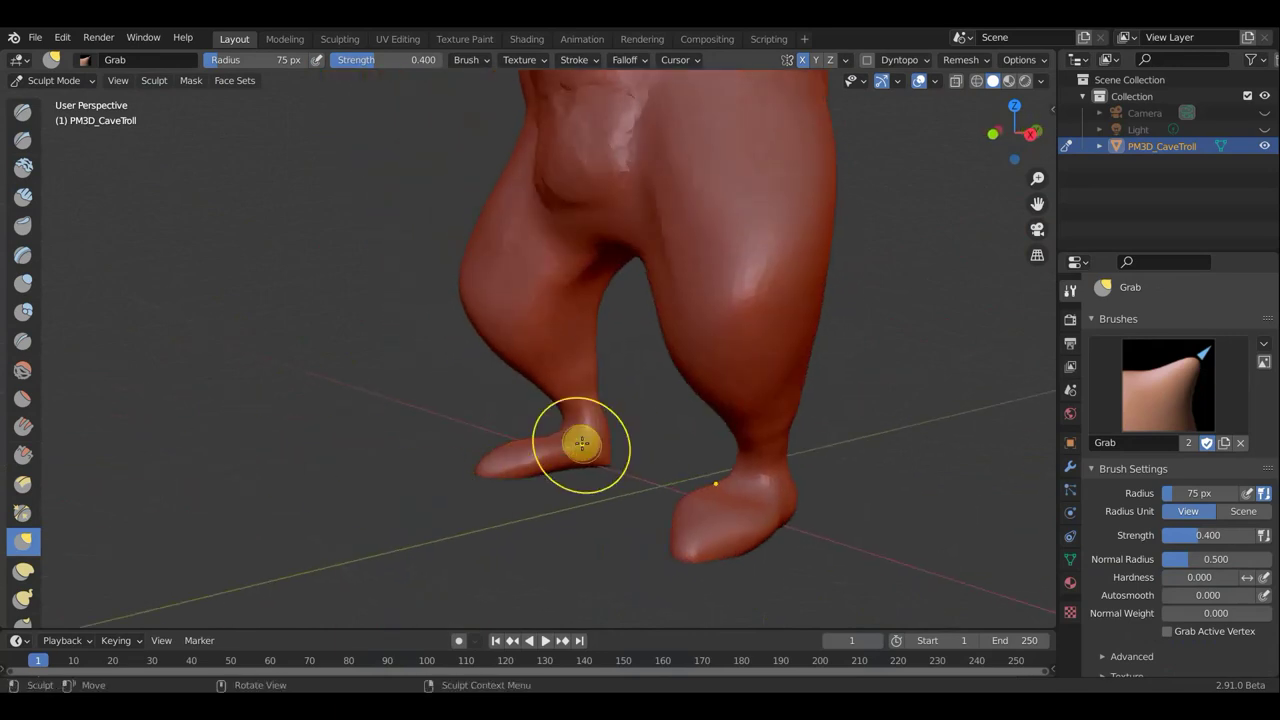
mouse_move(608, 463)
left_mouse_down()
mouse_move(563, 417)
mouse_move(600, 443)
left_mouse_up()
mouse_move(600, 443)
middle_mouse_down()
mouse_move(731, 435)
mouse_move(506, 423)
middle_mouse_up()
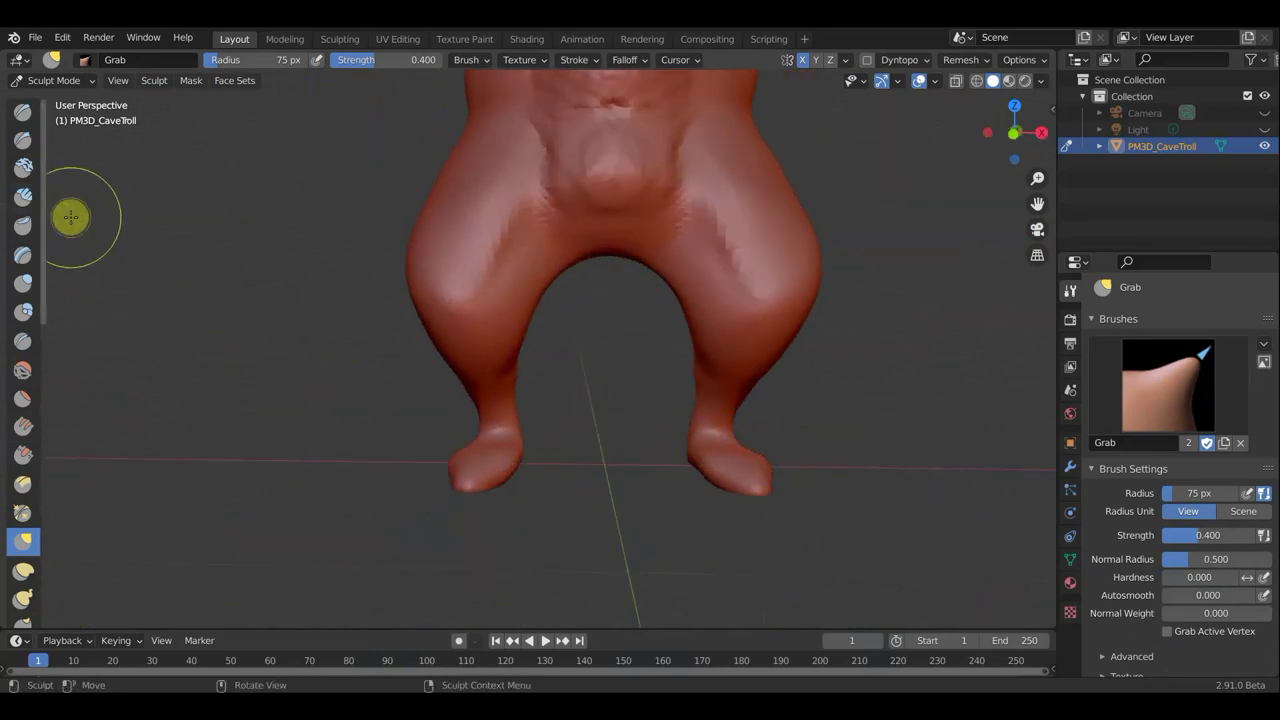
Step: With the Clay Strips brush, build clay onto the foot
left_click(23, 196)
mouse_move(123, 223)
middle_mouse_down()
mouse_move(335, 305)
mouse_move(380, 309)
mouse_move(471, 423)
middle_mouse_up()
mouse_move(626, 486)
middle_mouse_down()
mouse_move(671, 329)
mouse_move(522, 425)
middle_mouse_up()
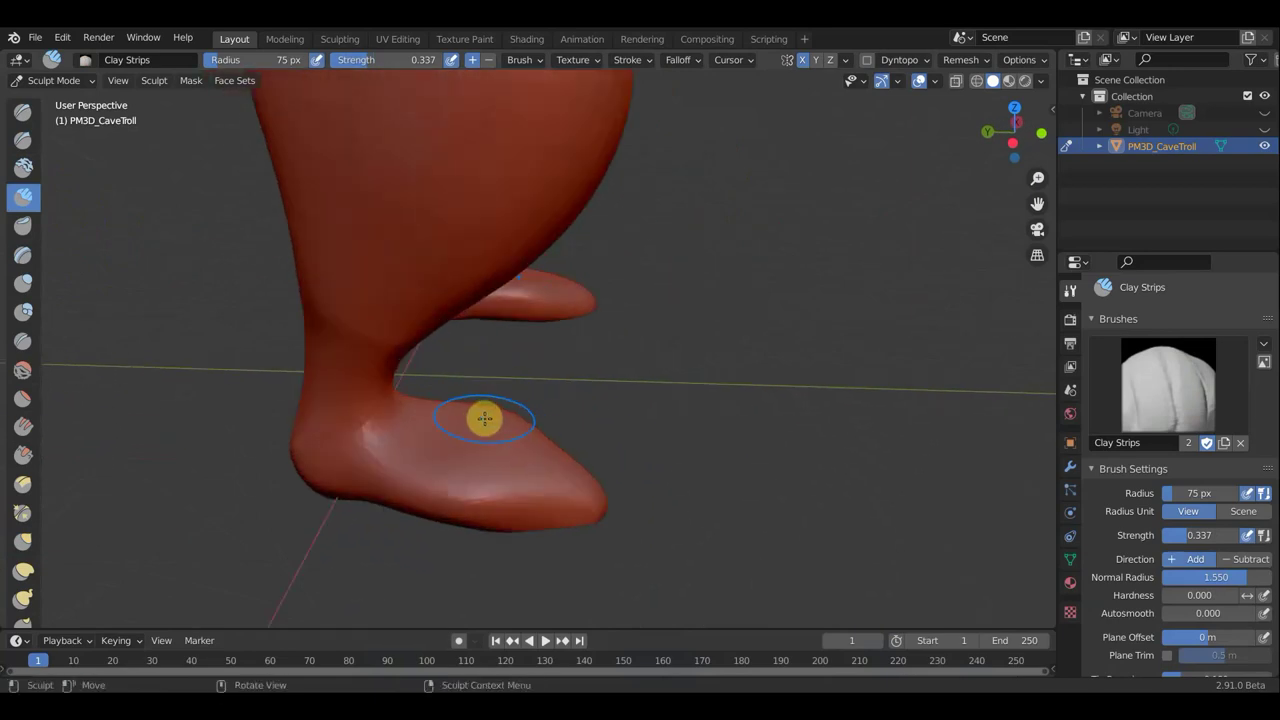
left_click_drag(474, 422, 452, 483)
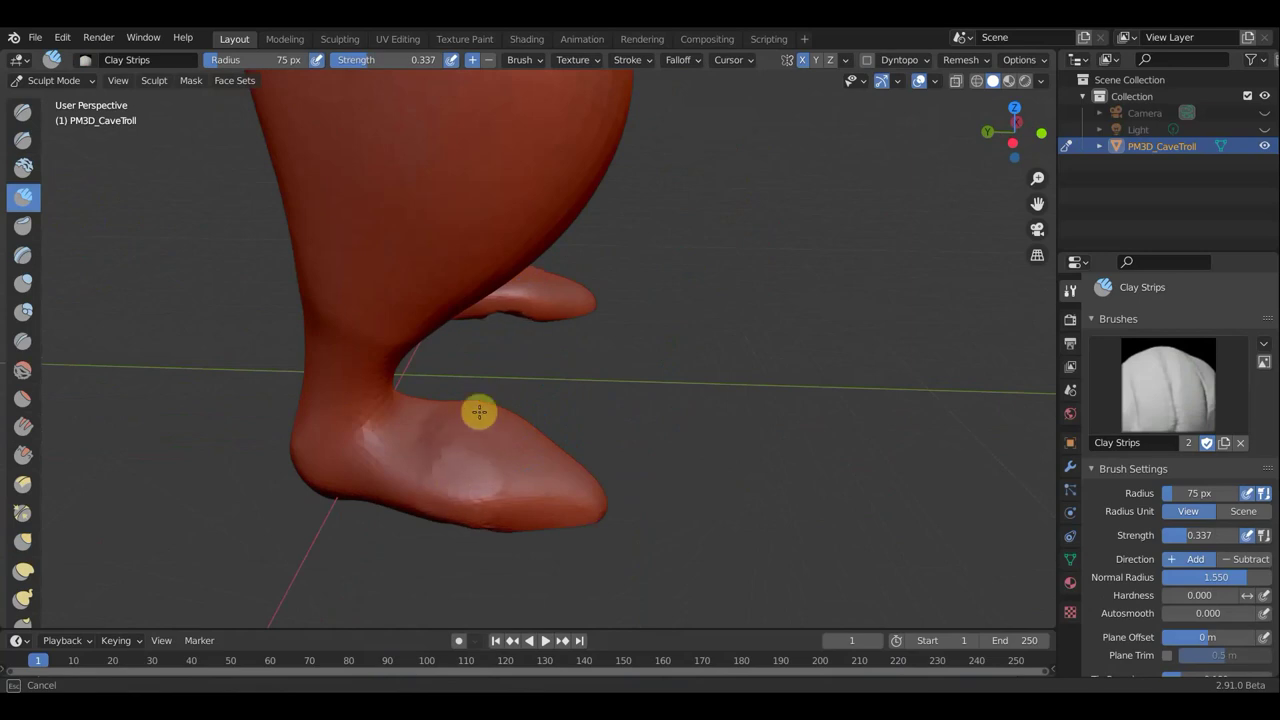
left_click_drag(490, 413, 549, 426)
mouse_move(549, 426)
middle_mouse_down()
mouse_move(437, 466)
mouse_move(466, 434)
middle_mouse_up()
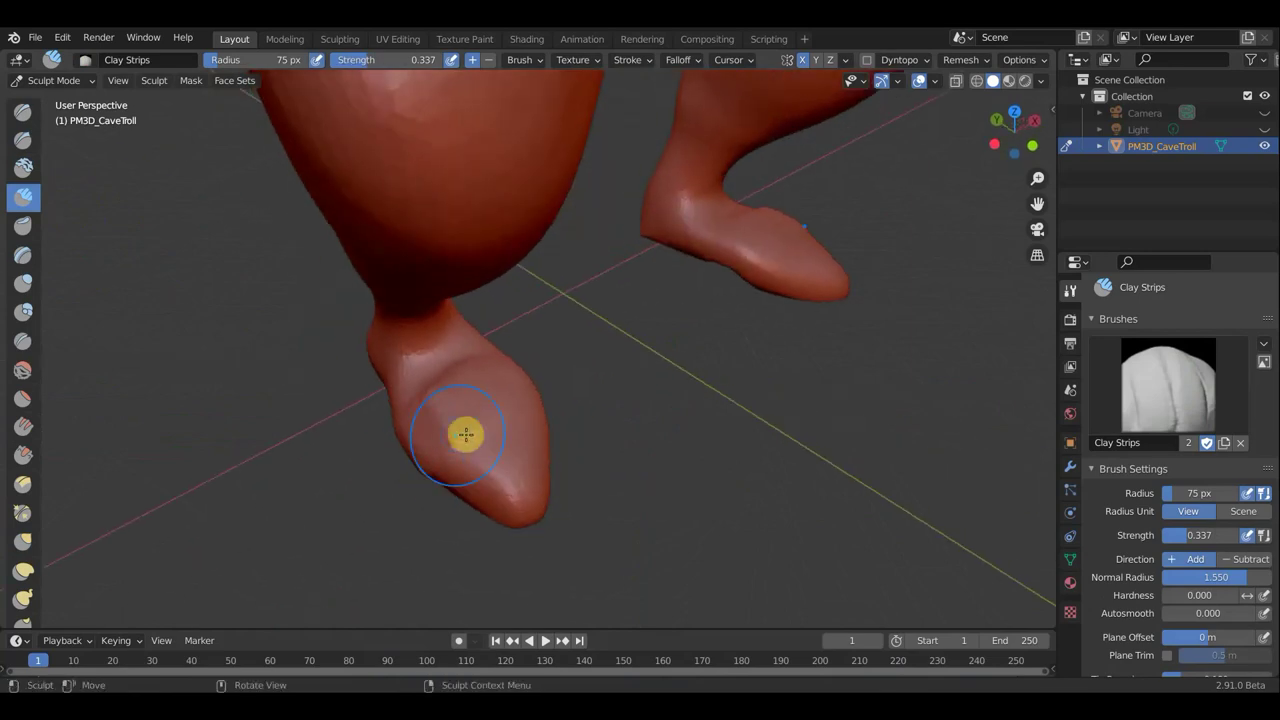
Step: Enable Dyntopo and stroke more clay across the foot, then undo the damage
left_click(867, 60)
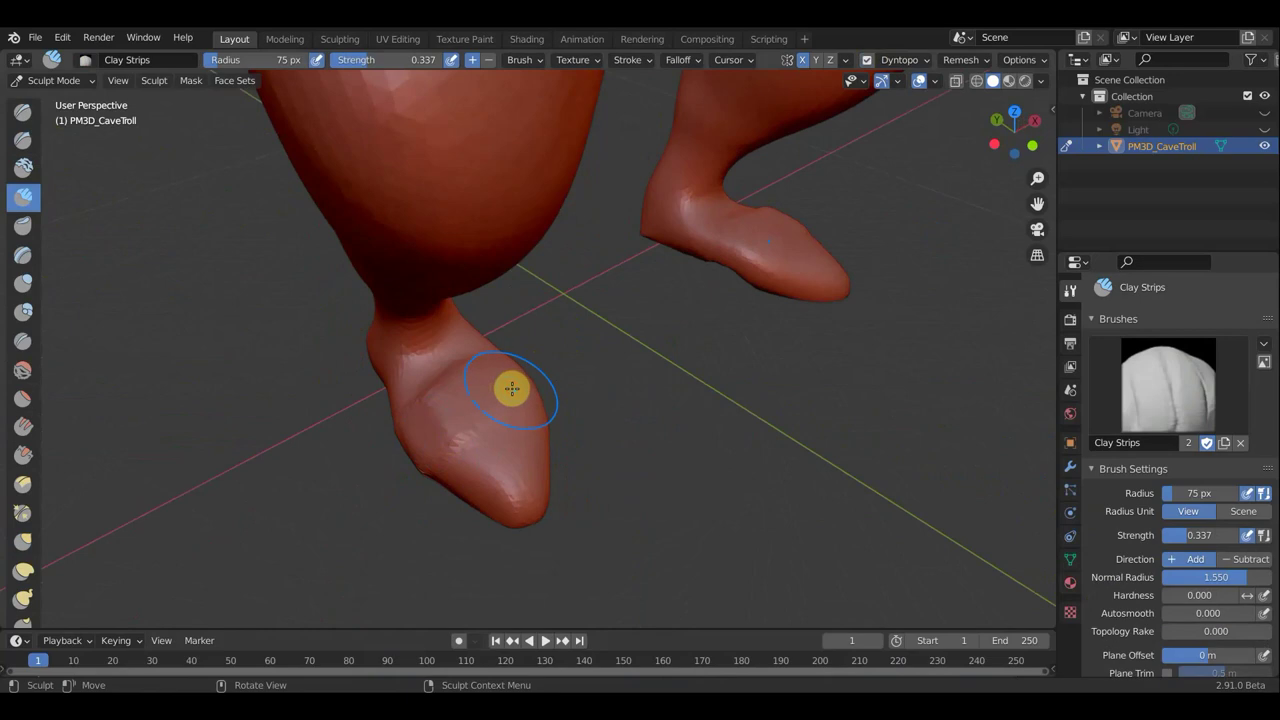
left_click_drag(511, 388, 466, 411)
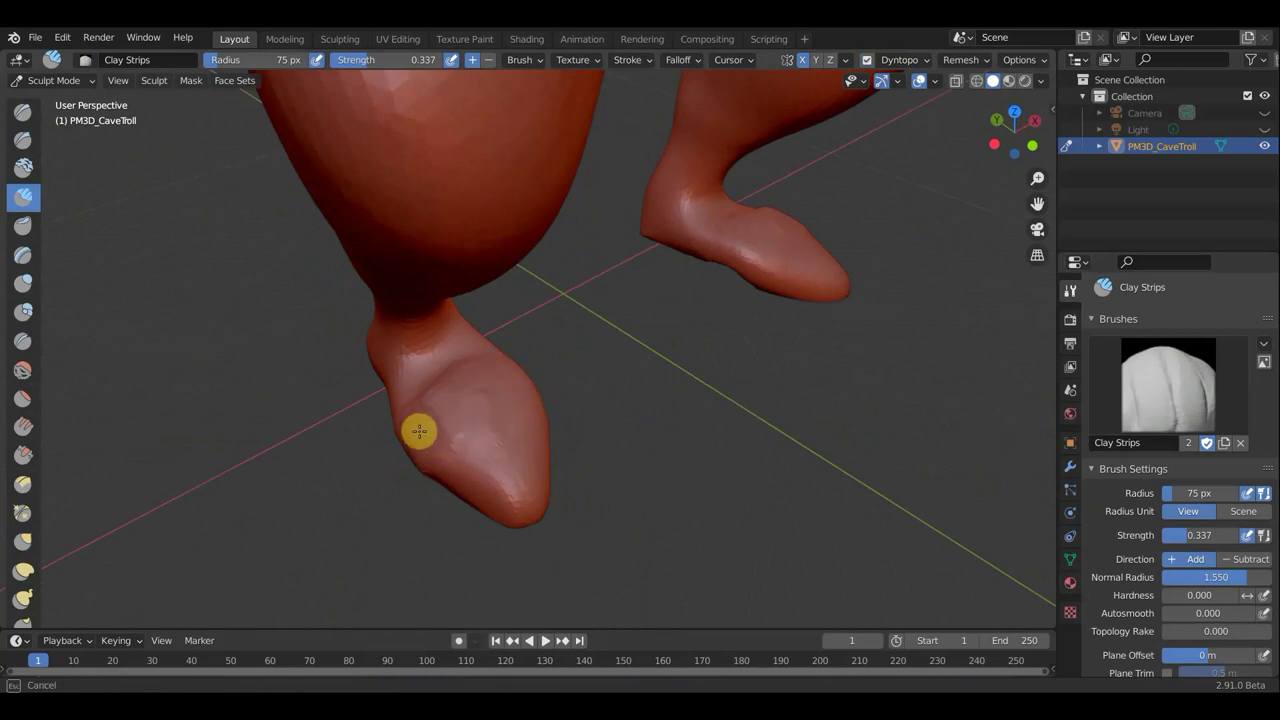
left_click_drag(416, 426, 341, 470)
scroll(408, 423, "up", 2)
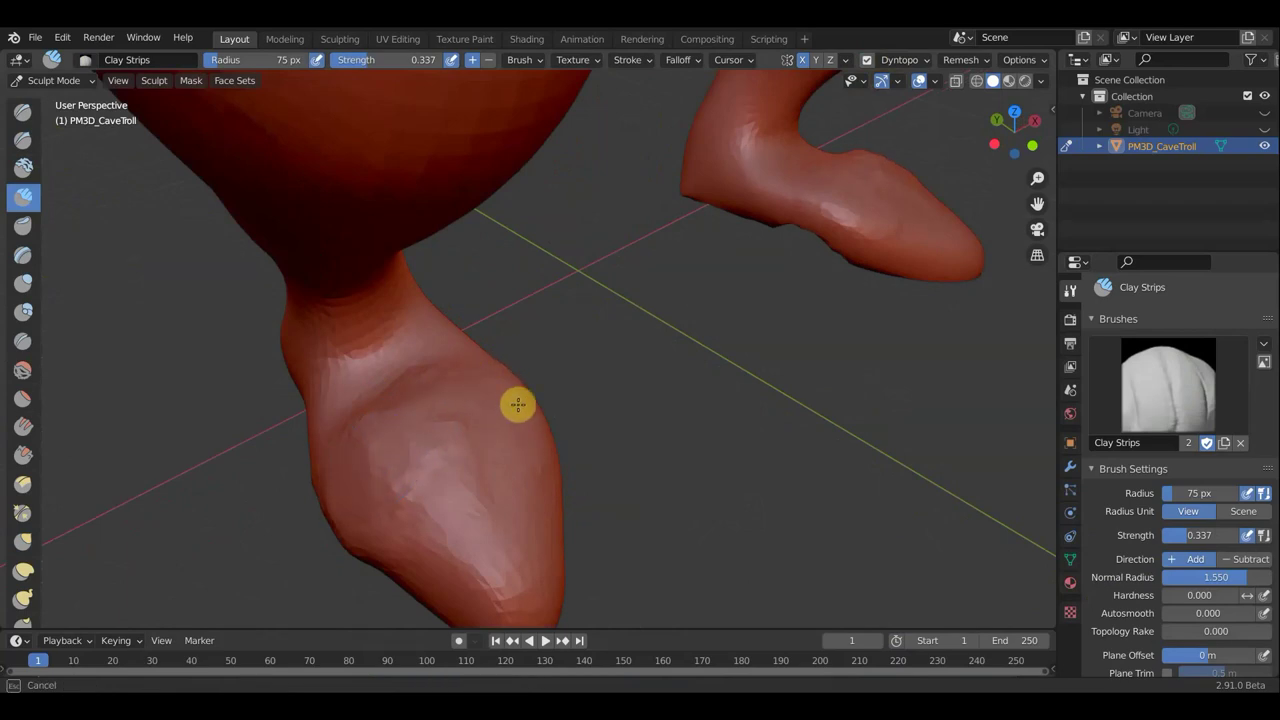
mouse_move(546, 449)
middle_mouse_down()
mouse_move(409, 454)
mouse_move(297, 407)
mouse_move(223, 334)
mouse_move(520, 443)
mouse_move(466, 390)
middle_mouse_up()
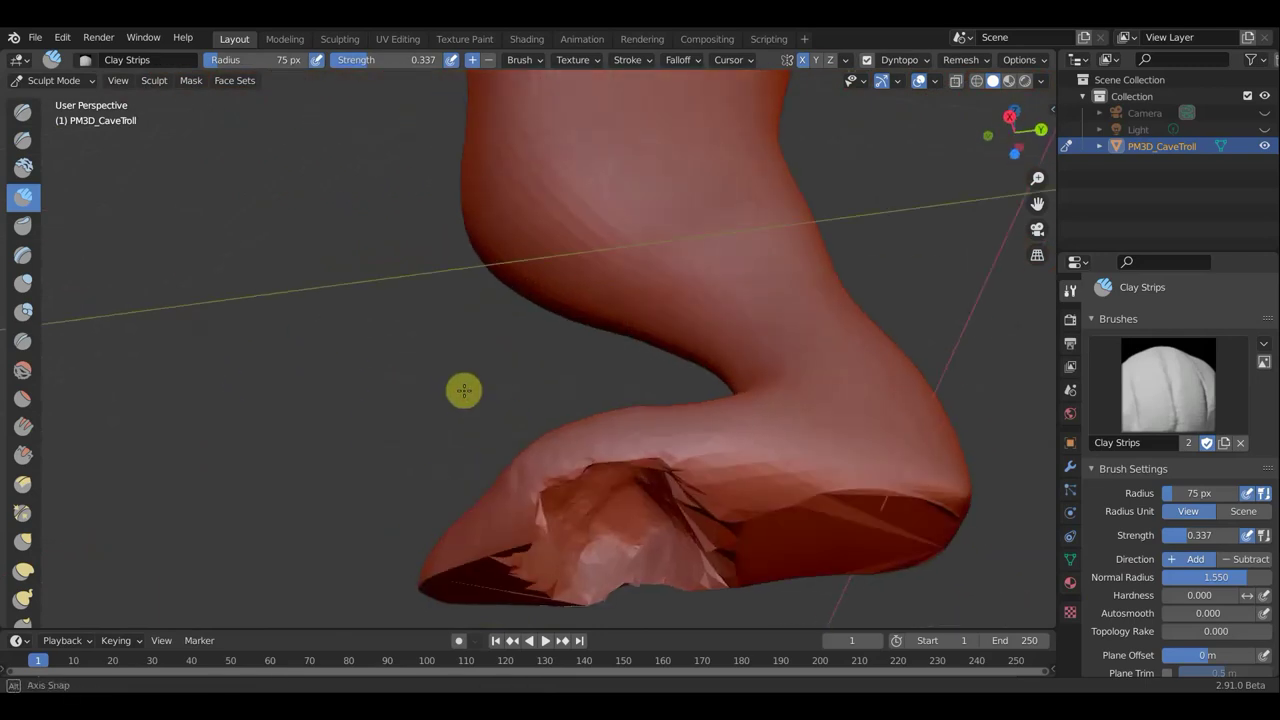
key("ctrl+z")
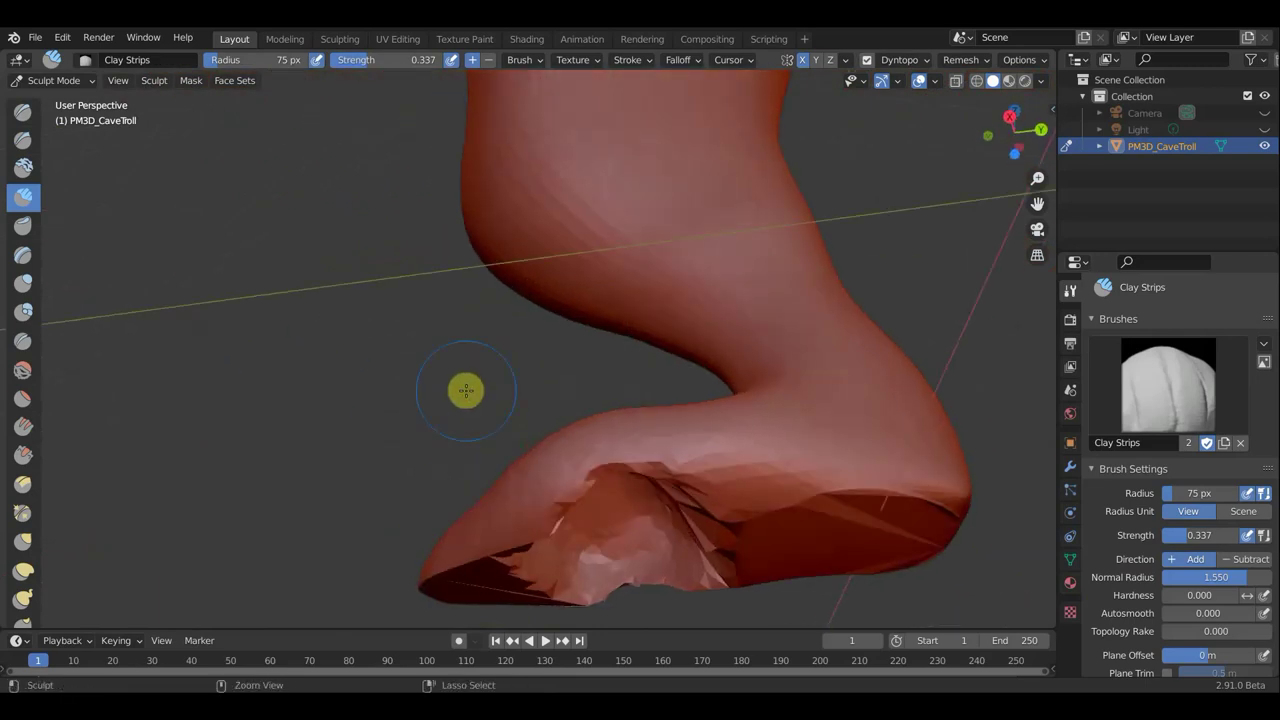
Step: Undo back to a smooth foot, inspect the pink sole, and select Draw Face Sets
key("ctrl+z")
key("ctrl+z")
key("ctrl+z")
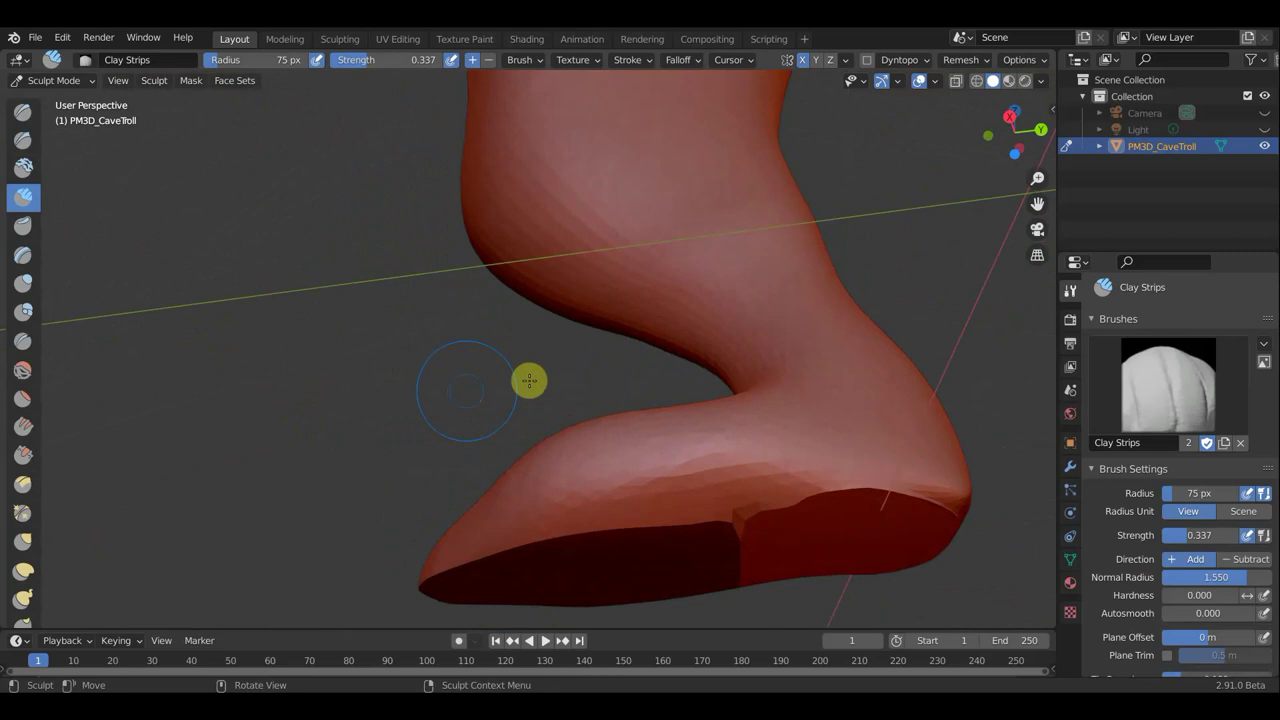
mouse_move(497, 374)
middle_mouse_down()
mouse_move(617, 306)
mouse_move(634, 237)
mouse_move(651, 326)
mouse_move(709, 251)
mouse_move(683, 249)
mouse_move(657, 218)
mouse_move(657, 274)
mouse_move(626, 271)
middle_mouse_up()
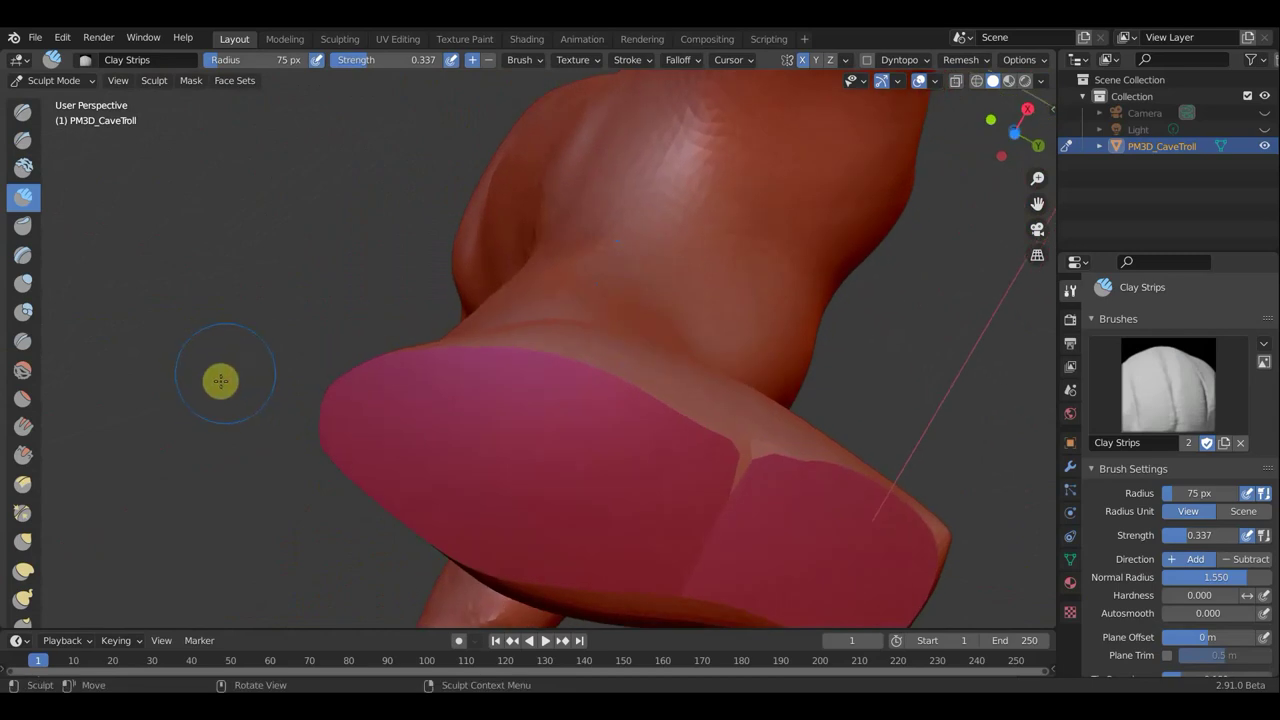
middle_click_drag(697, 380, 651, 391)
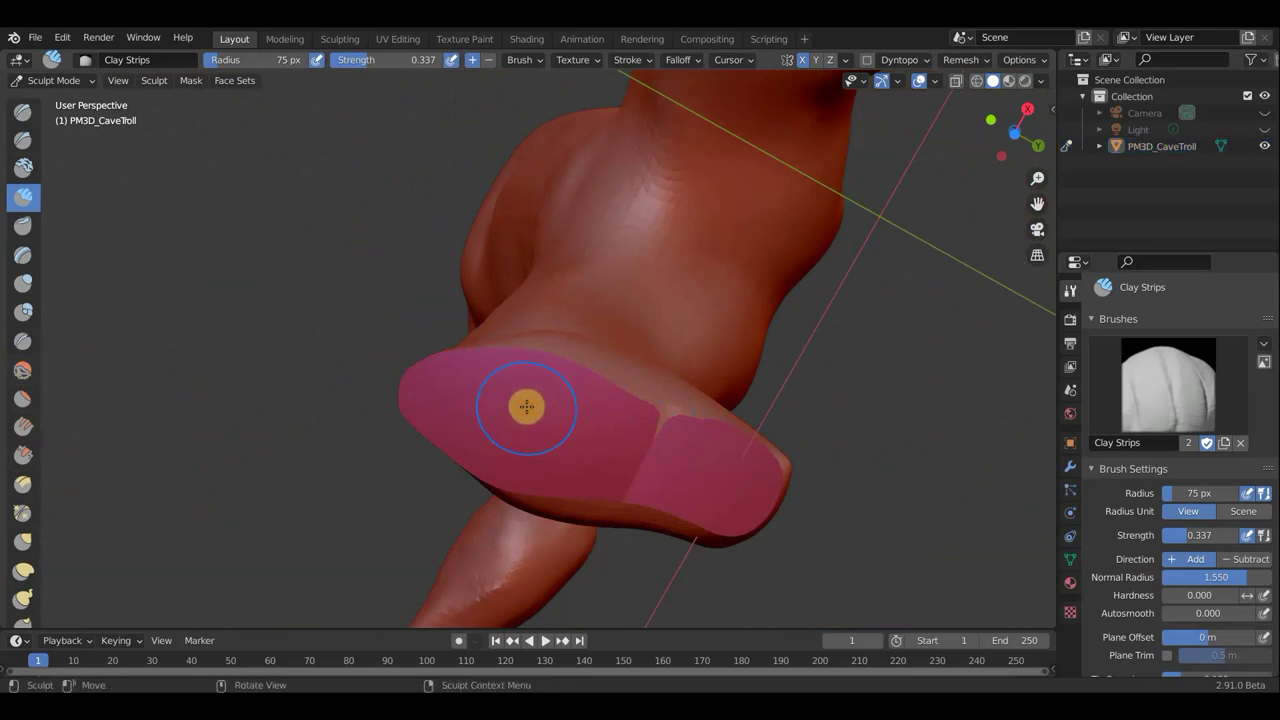
scroll(27, 402, "down", 3)
scroll(30, 440, "down", 3)
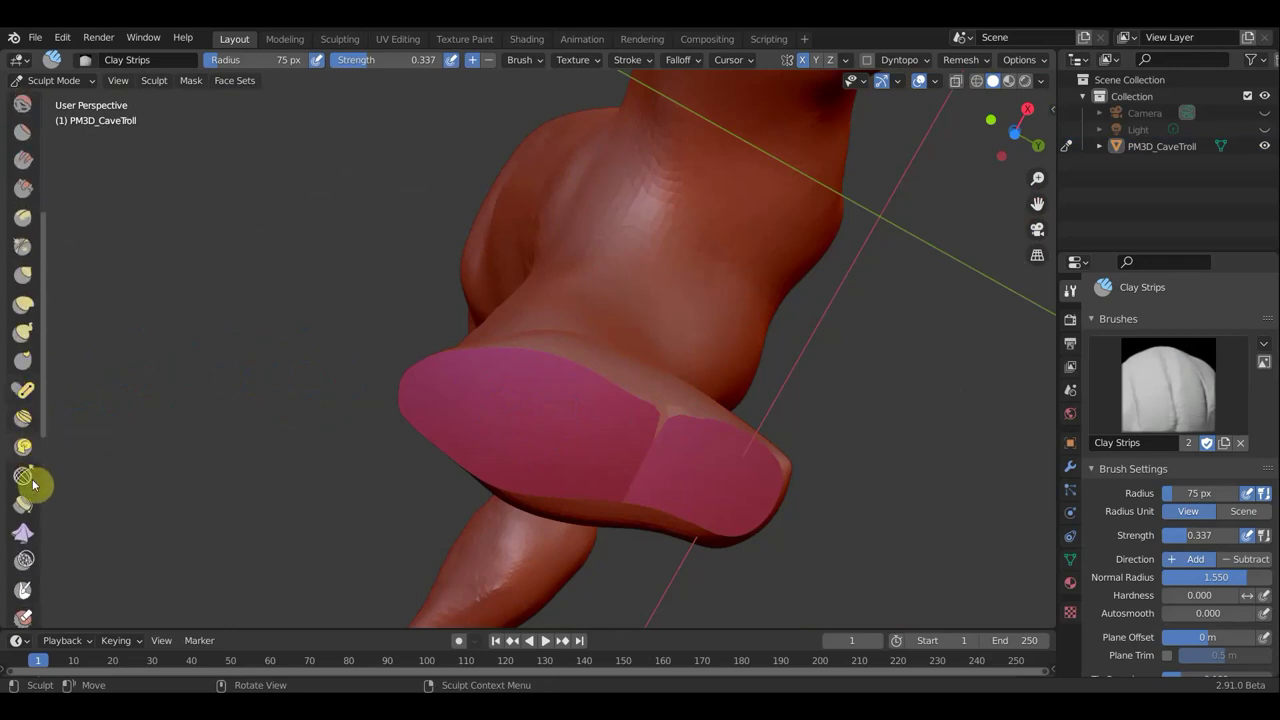
scroll(27, 390, "down", 3)
left_click(24, 488)
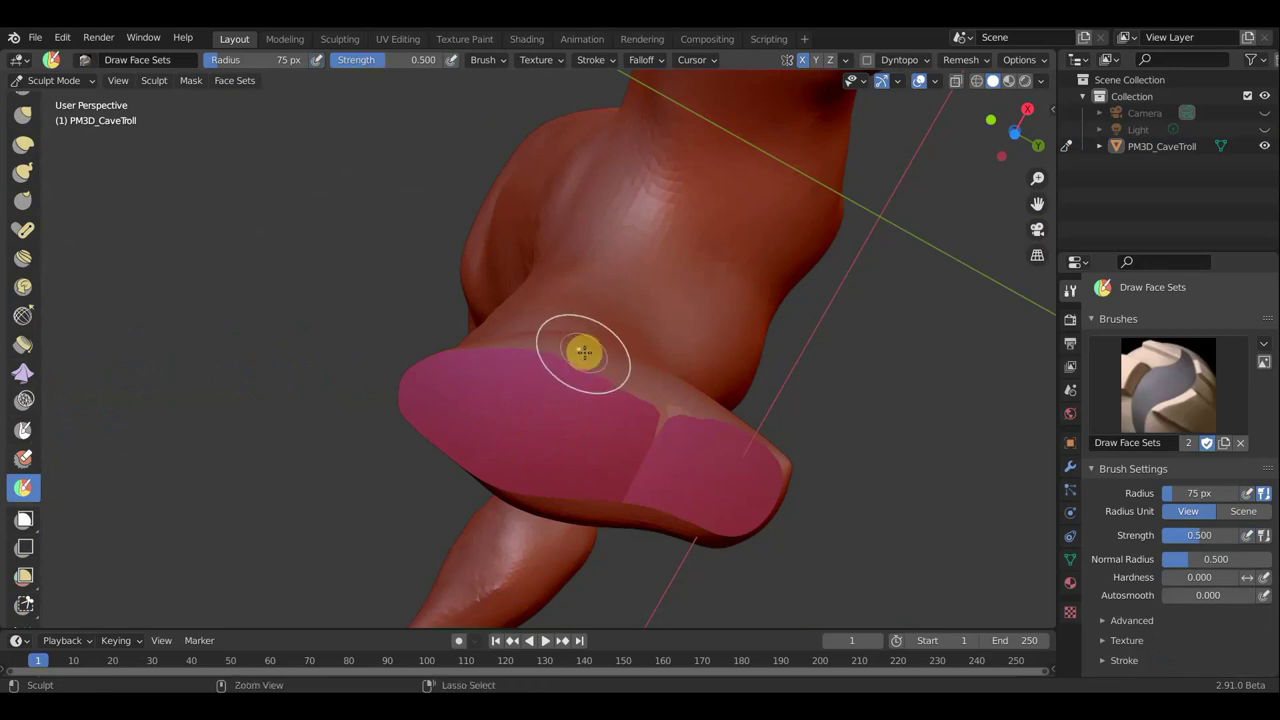
Step: Paint face sets up the foot and over the sole's dark-red underside
left_click_drag(584, 351, 579, 364)
mouse_move(647, 423)
left_mouse_down()
mouse_move(663, 423)
mouse_move(634, 389)
left_mouse_up()
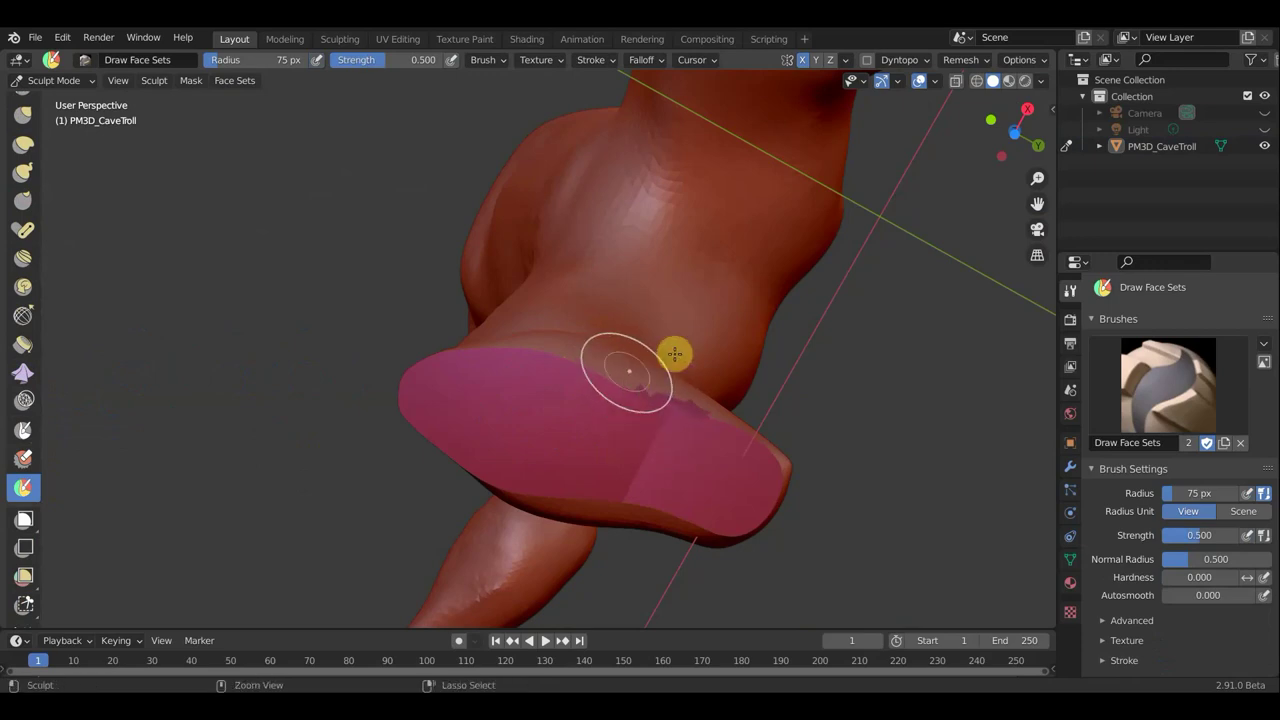
middle_click_drag(783, 380, 737, 428)
mouse_move(628, 391)
left_mouse_down()
mouse_move(619, 430)
mouse_move(686, 418)
left_mouse_up()
mouse_move(610, 462)
left_mouse_down()
mouse_move(766, 423)
mouse_move(609, 463)
mouse_move(577, 489)
mouse_move(485, 477)
mouse_move(400, 414)
left_mouse_up()
mouse_move(400, 414)
middle_mouse_down()
mouse_move(336, 338)
mouse_move(317, 357)
middle_mouse_up()
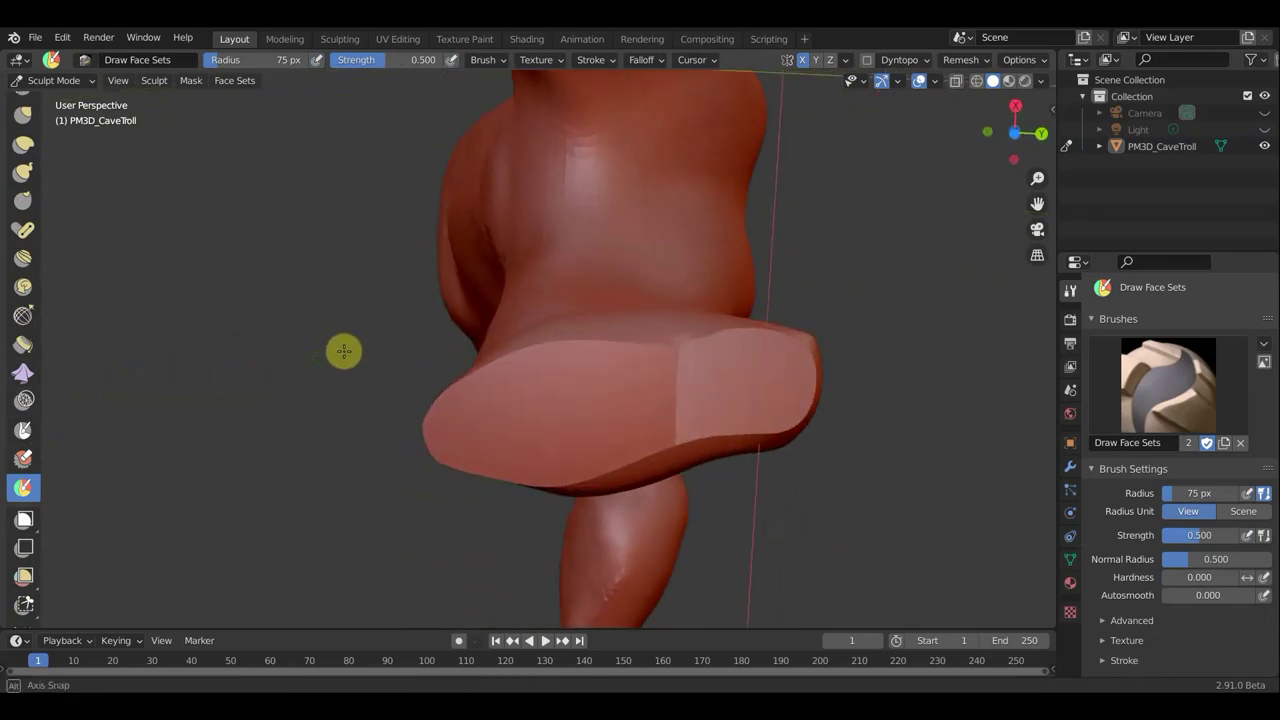
mouse_move(874, 334)
middle_mouse_down()
mouse_move(908, 486)
mouse_move(966, 519)
mouse_move(908, 449)
mouse_move(714, 363)
mouse_move(746, 429)
mouse_move(507, 359)
middle_mouse_up()
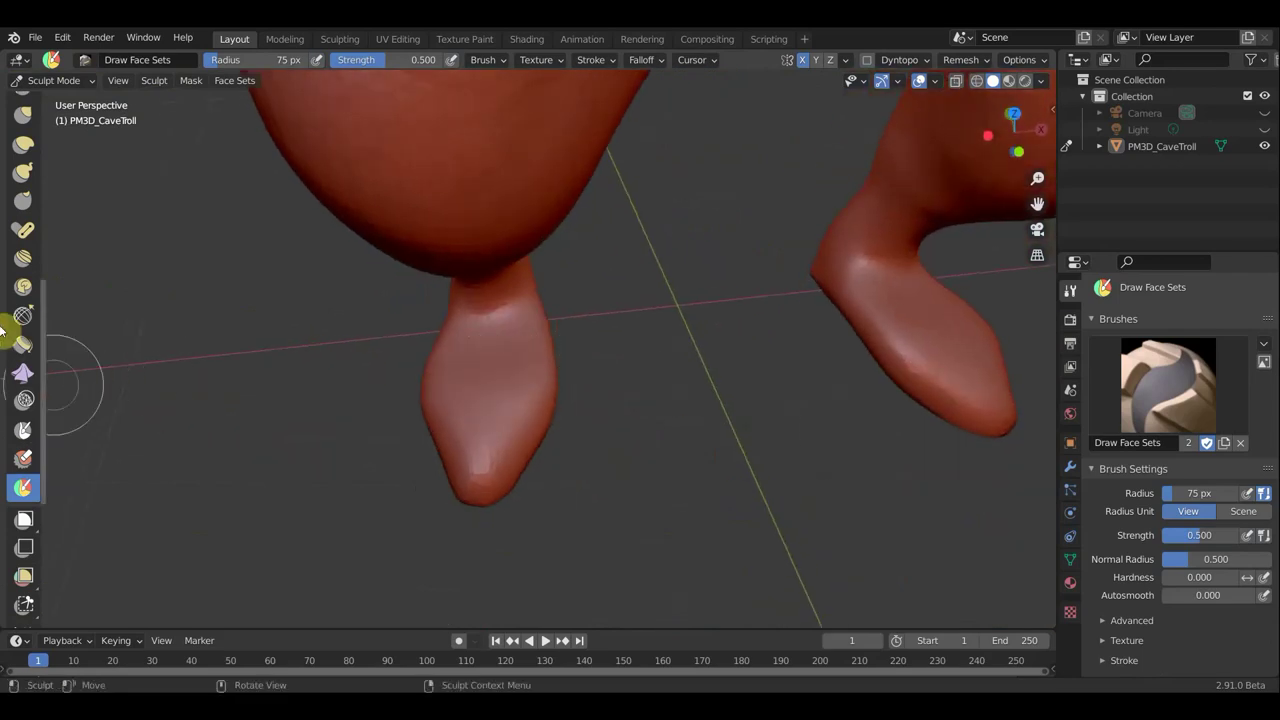
scroll(28, 258, "up", 5)
scroll(24, 247, "up", 7)
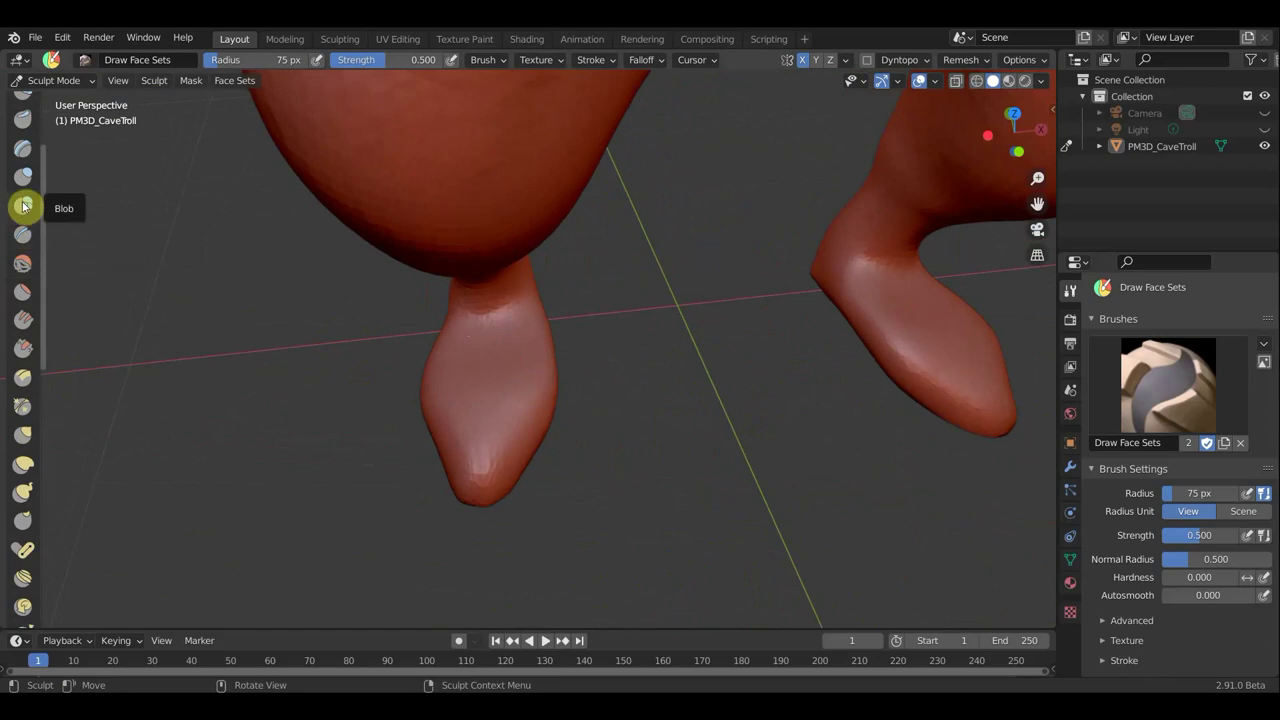
Step: Flatten the foot's surface, front, toes and ankle with the Flatten/Contrast brush
left_click(23, 291)
mouse_move(374, 391)
middle_mouse_down()
mouse_move(511, 326)
mouse_move(800, 277)
mouse_move(583, 440)
mouse_move(597, 363)
mouse_move(529, 457)
middle_mouse_up()
mouse_move(497, 524)
left_mouse_down()
mouse_move(506, 511)
mouse_move(394, 528)
mouse_move(511, 534)
mouse_move(453, 517)
mouse_move(371, 518)
mouse_move(242, 452)
mouse_move(293, 465)
mouse_move(417, 437)
left_mouse_up()
mouse_move(417, 437)
middle_mouse_down()
mouse_move(266, 457)
mouse_move(149, 446)
mouse_move(480, 504)
middle_mouse_up()
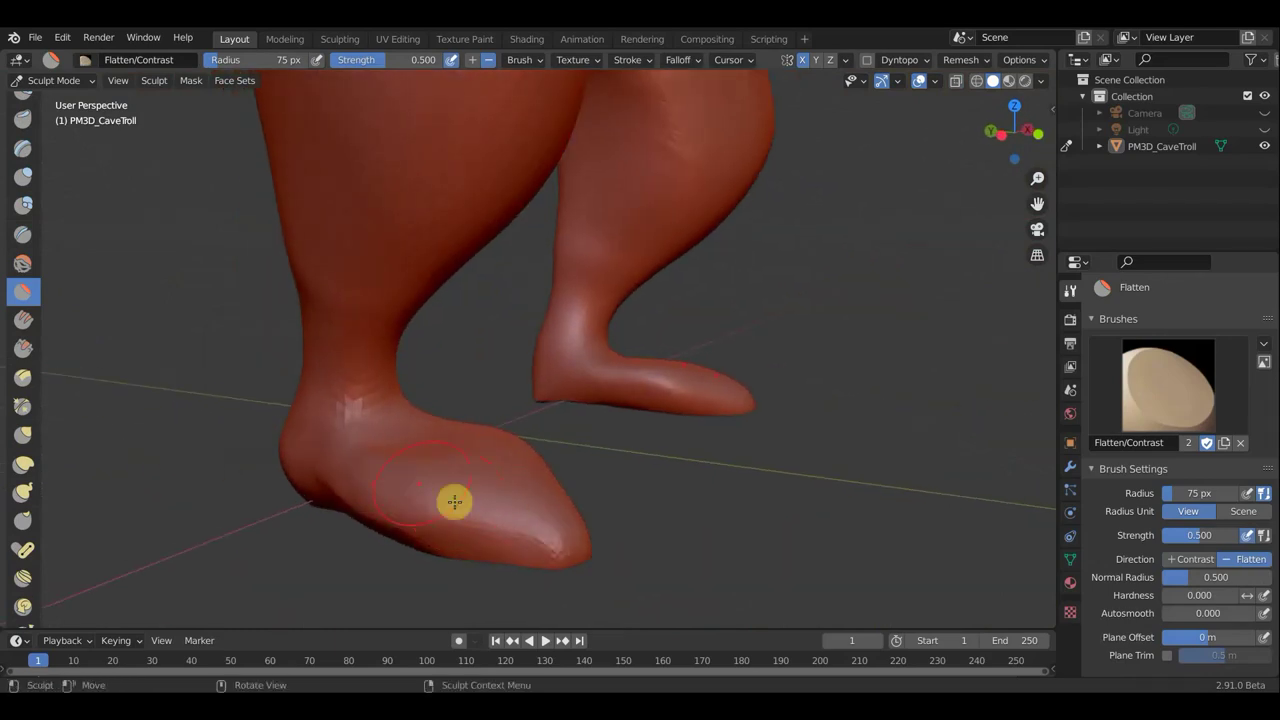
mouse_move(429, 462)
middle_mouse_down()
mouse_move(283, 471)
mouse_move(403, 477)
middle_mouse_up()
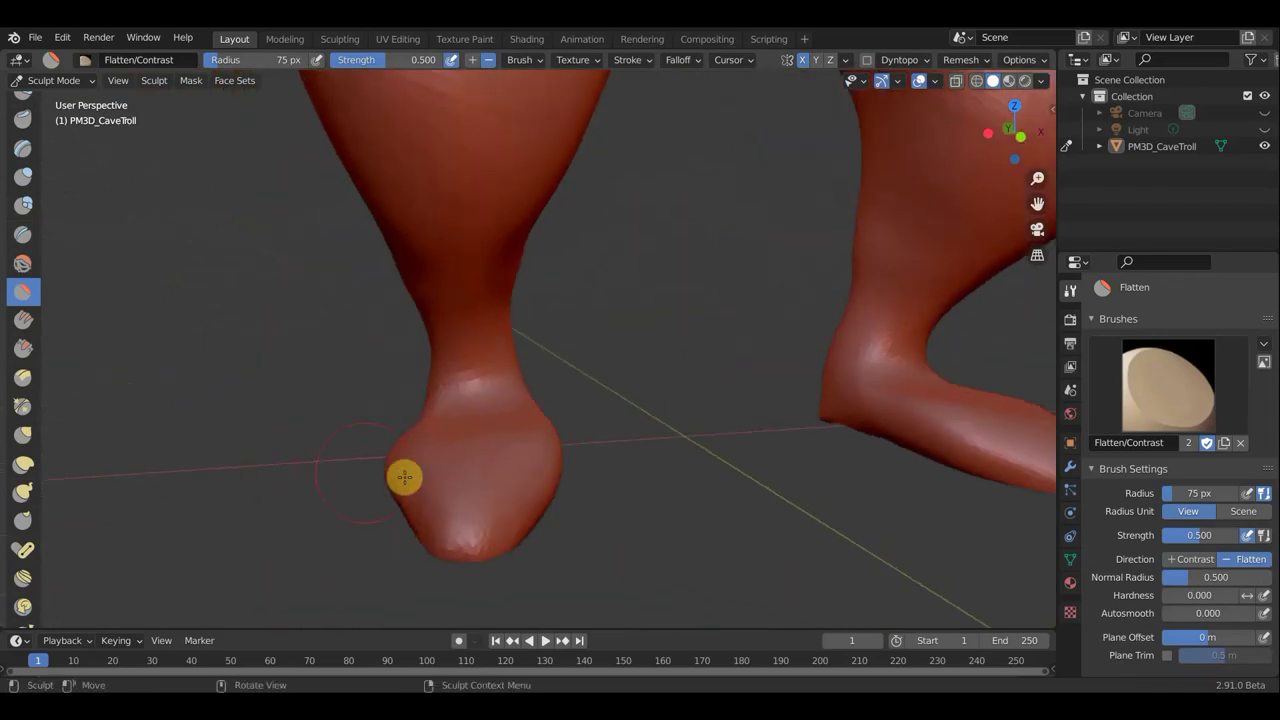
left_click_drag(437, 471, 498, 493)
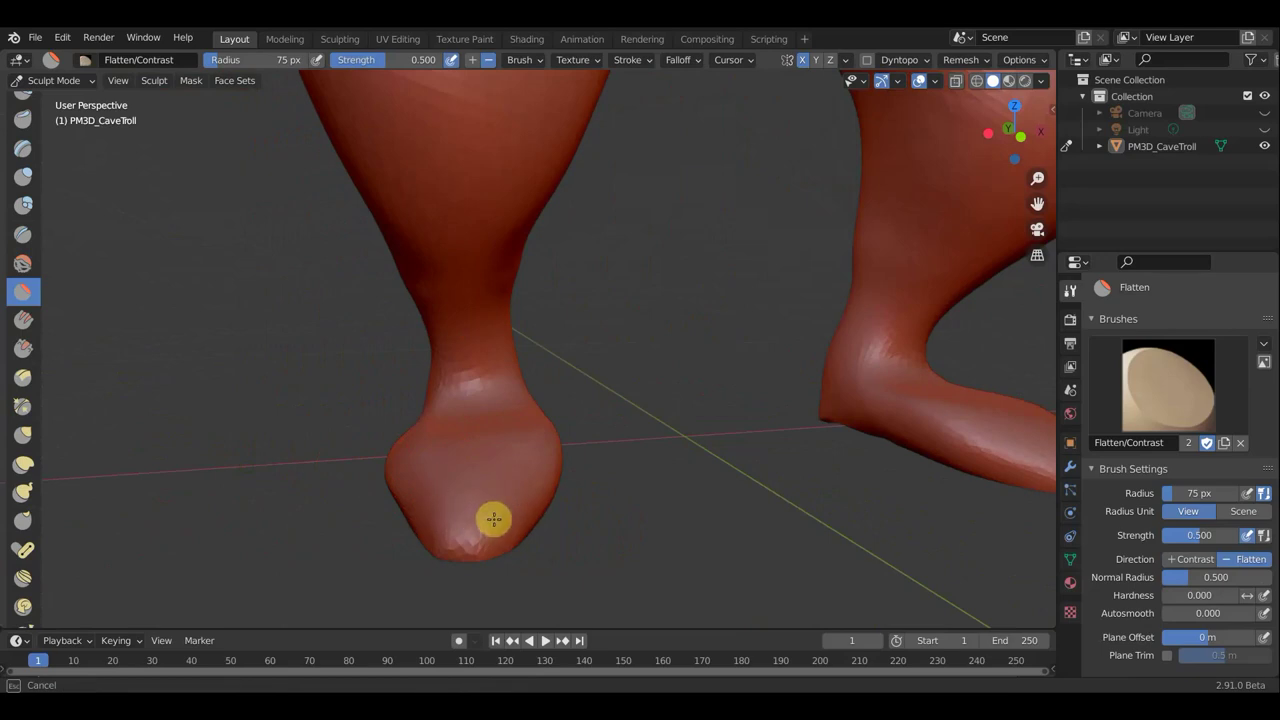
left_click_drag(439, 551, 526, 529)
mouse_move(526, 529)
middle_mouse_down()
mouse_move(331, 523)
mouse_move(443, 520)
middle_mouse_up()
mouse_move(443, 520)
left_mouse_down()
mouse_move(561, 488)
mouse_move(523, 483)
mouse_move(578, 457)
mouse_move(516, 475)
left_mouse_up()
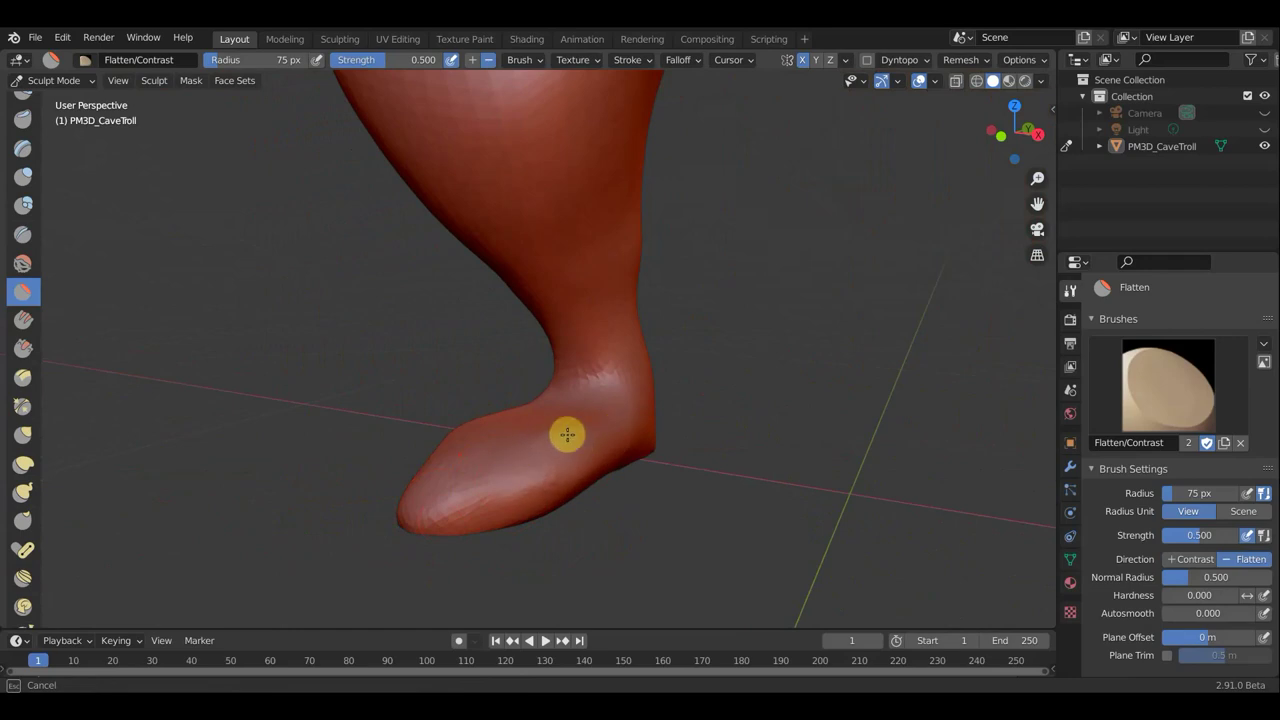
left_click_drag(554, 428, 623, 423)
mouse_move(623, 423)
middle_mouse_down()
mouse_move(820, 411)
mouse_move(628, 433)
middle_mouse_up()
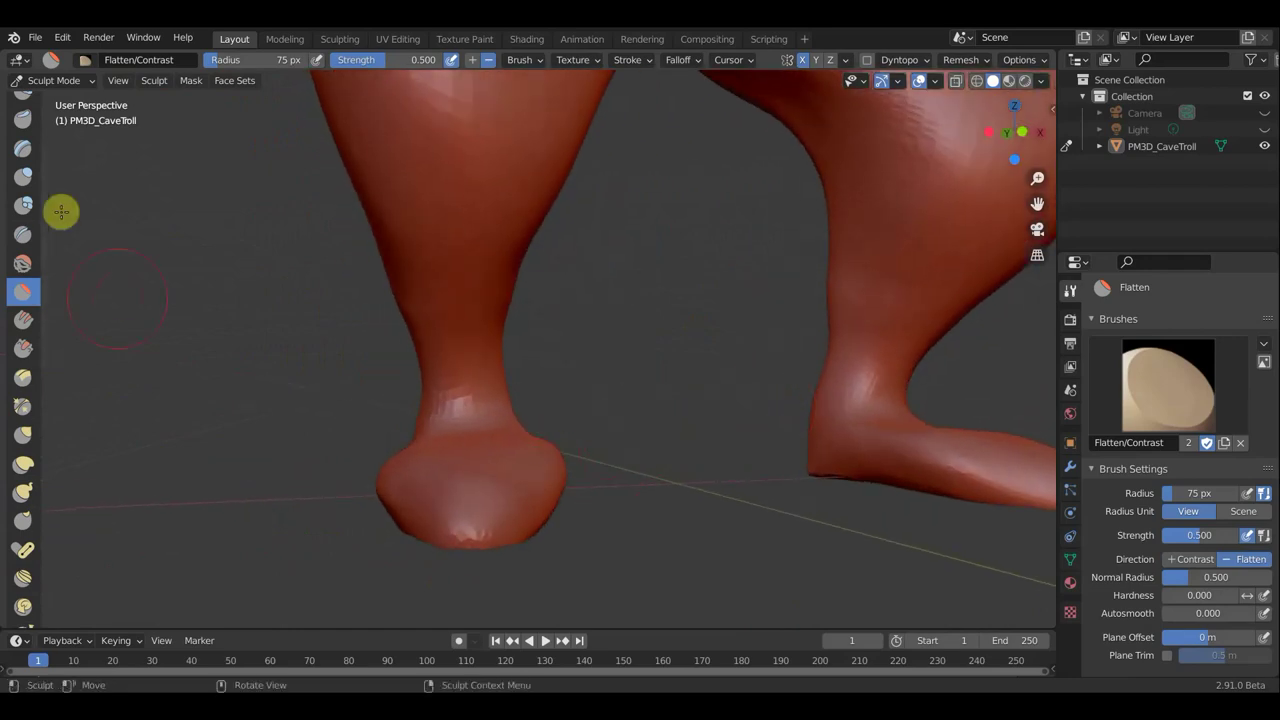
scroll(38, 160, "up", 3)
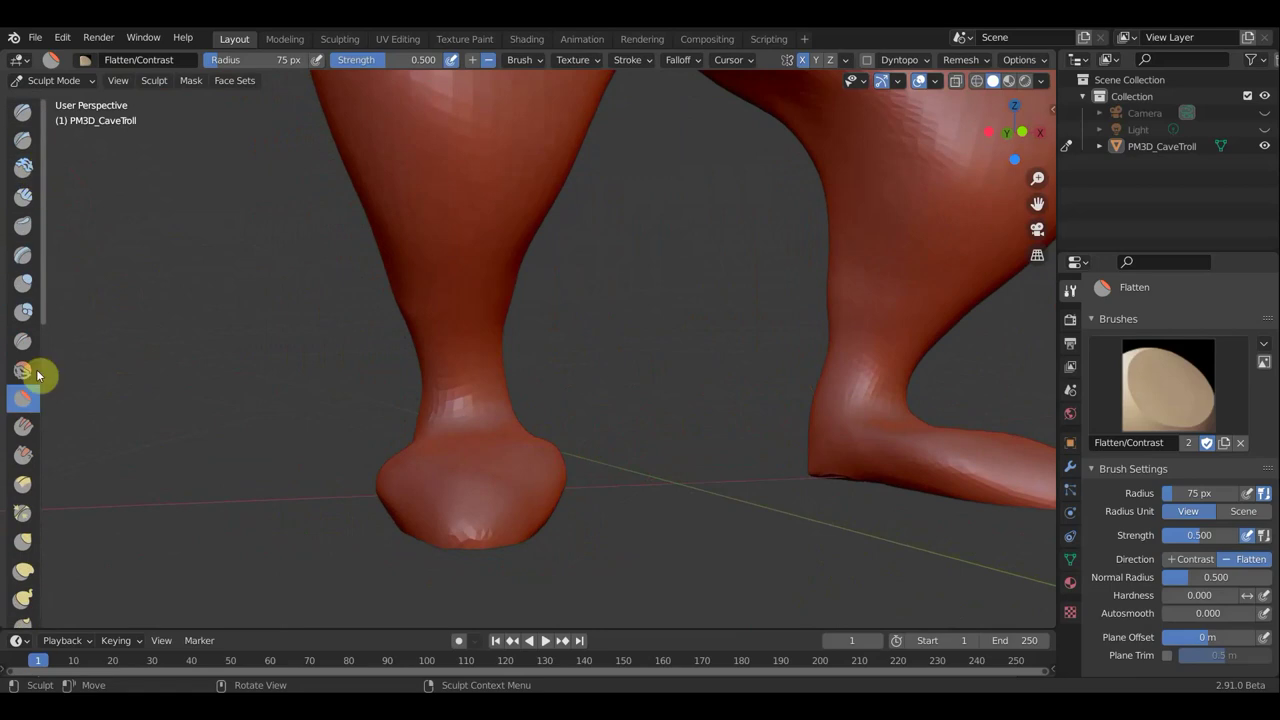
Step: Grab the foot's surface and pull its right side outward
left_click(23, 541)
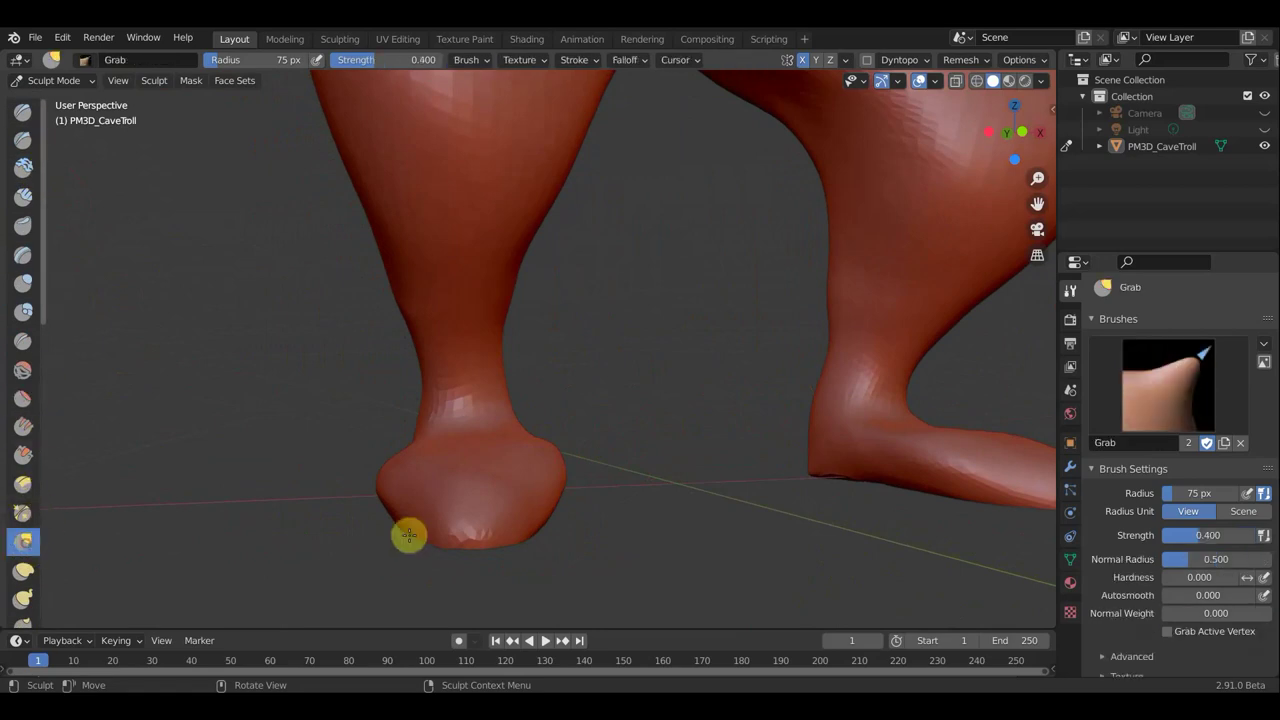
mouse_move(397, 515)
left_mouse_down()
mouse_move(386, 532)
mouse_move(377, 523)
mouse_move(414, 517)
left_mouse_up()
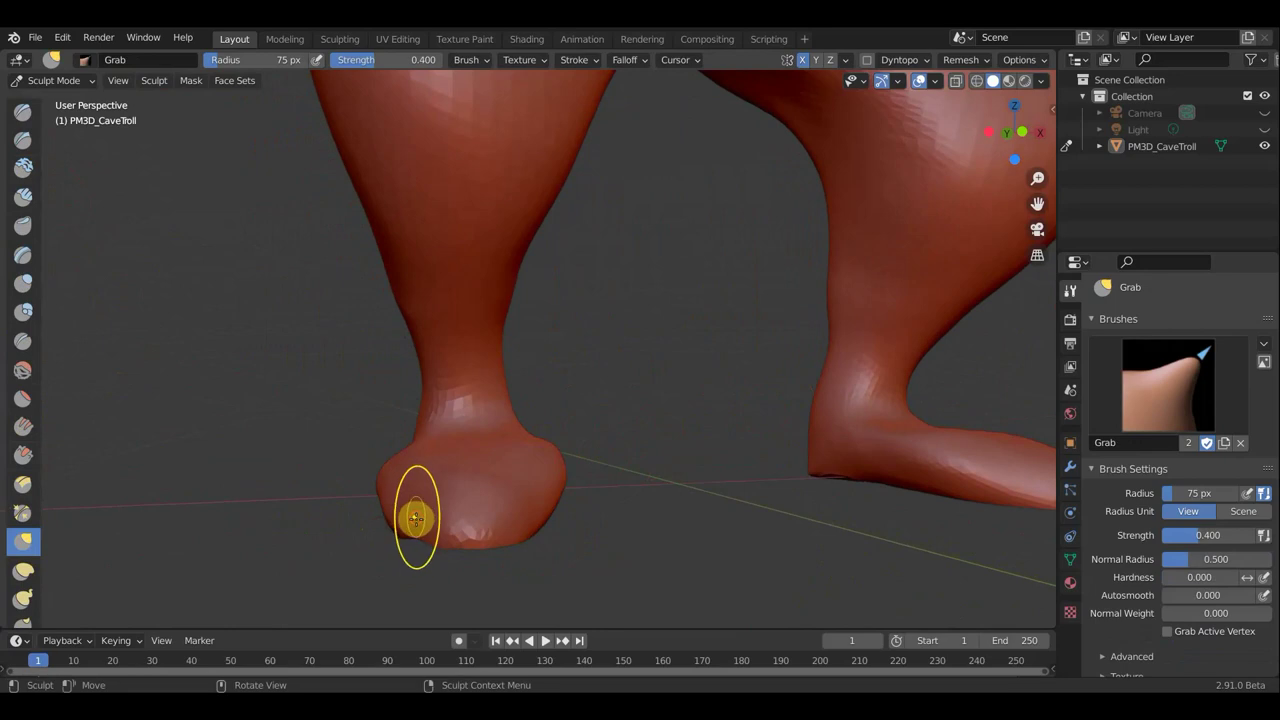
left_click_drag(562, 505, 560, 530)
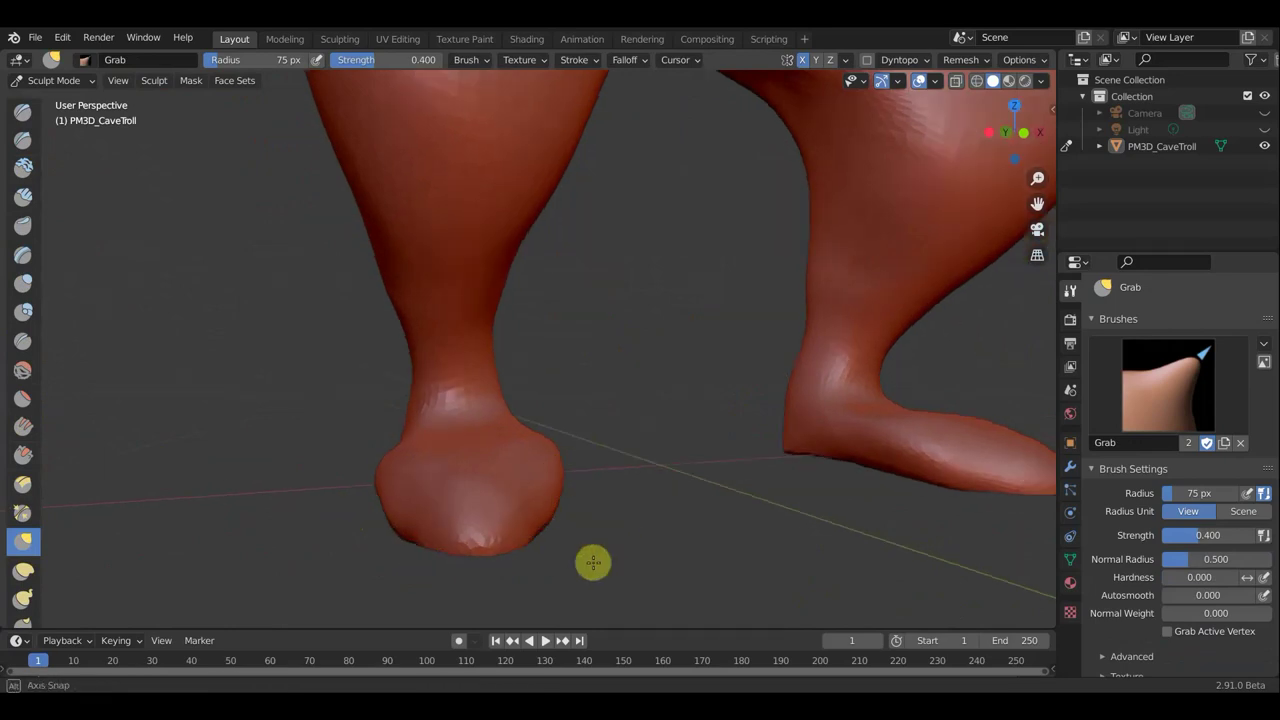
middle_click_drag(560, 530, 723, 418)
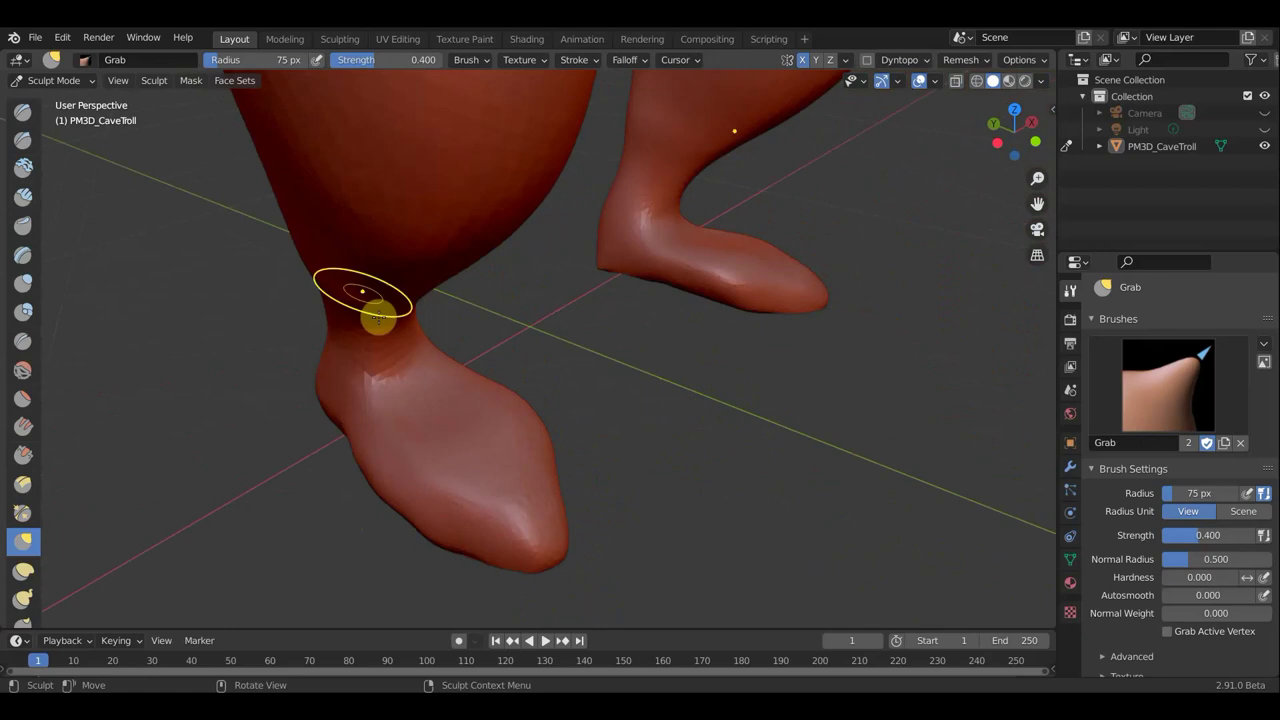
Step: Build up the ankle and lower leg with raised SculptDraw strokes
left_click(23, 111)
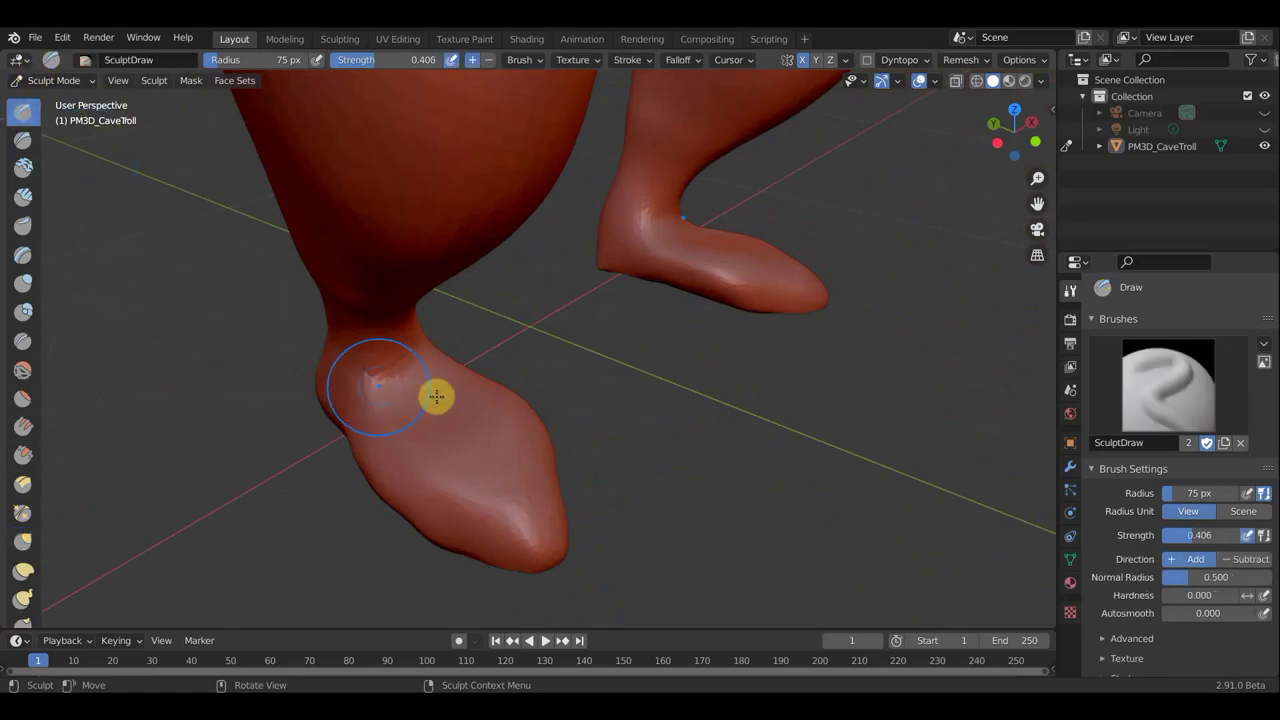
scroll(440, 398, "up", 1)
scroll(449, 402, "up", 1)
left_click_drag(449, 404, 197, 580)
mouse_move(197, 580)
middle_mouse_down()
mouse_move(244, 474)
mouse_move(217, 471)
middle_mouse_up()
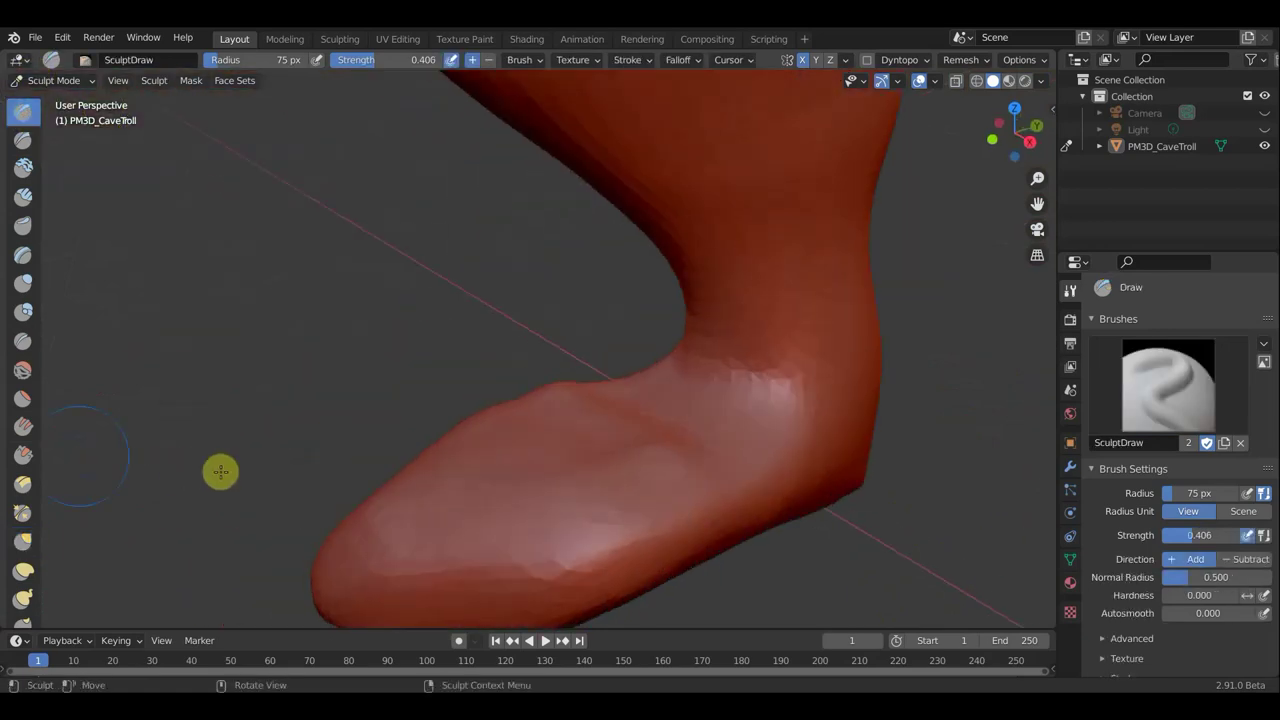
left_click_drag(559, 393, 693, 515)
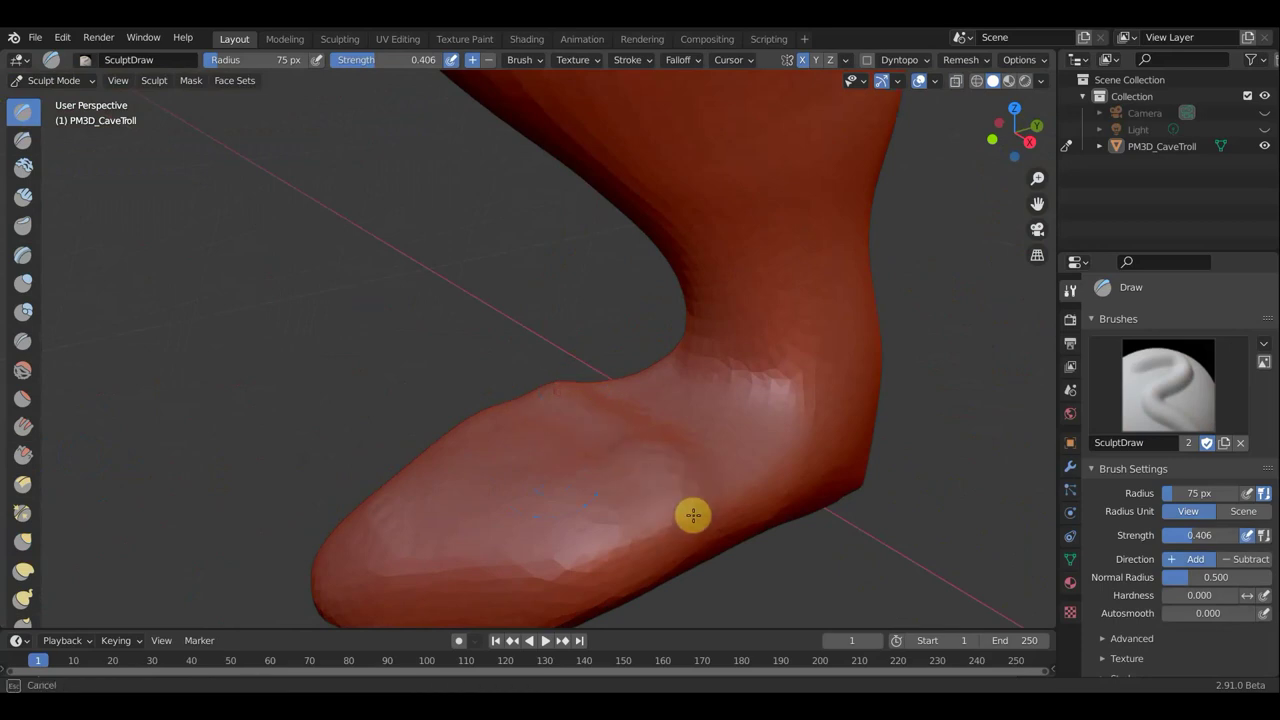
middle_click_drag(719, 560, 617, 503)
scroll(617, 503, "up", 3)
scroll(603, 474, "down", 3)
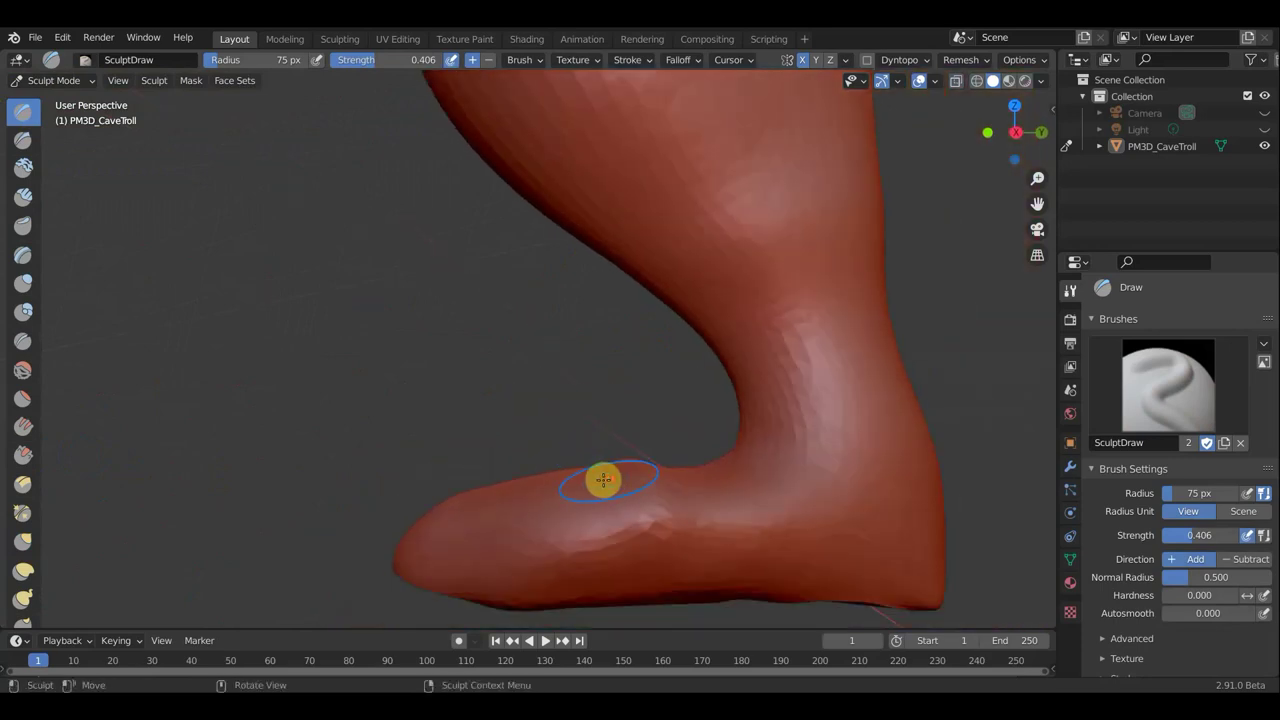
Step: Enlarge the Grab brush to 101 px and pull the foot surface upward
left_click(26, 546)
scroll(586, 454, "down", 3)
scroll(555, 452, "up", 2)
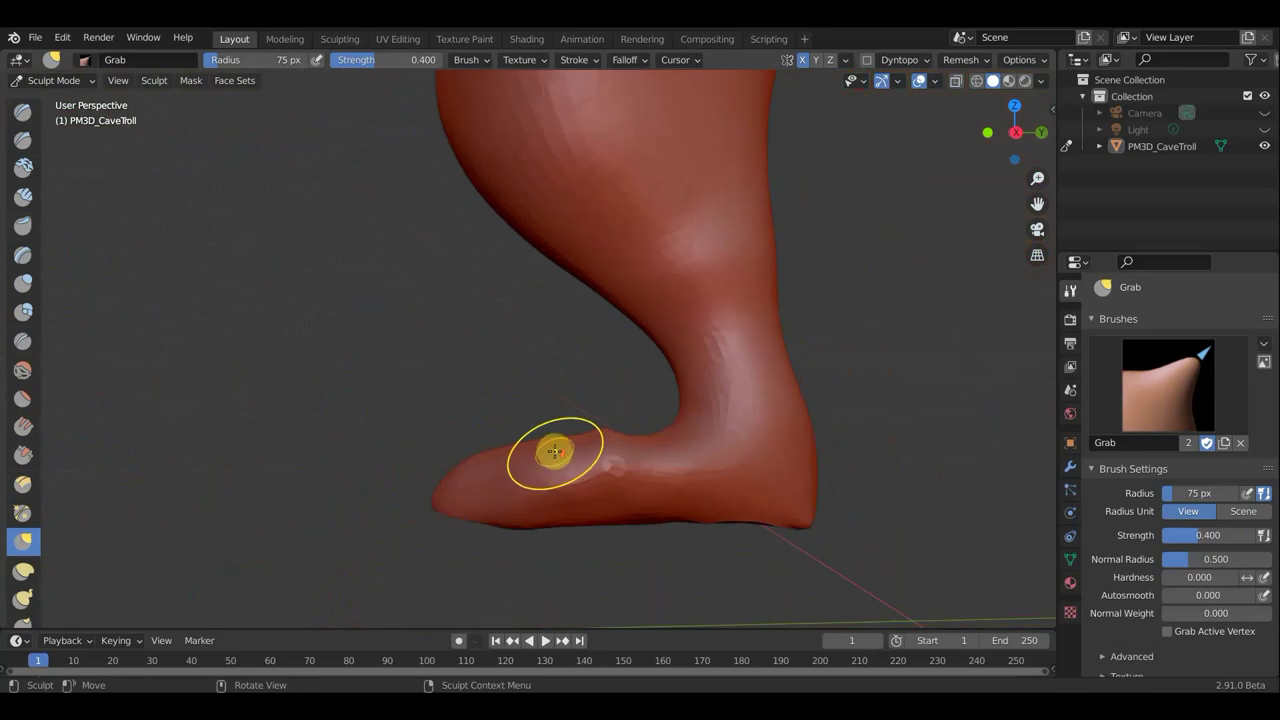
key("f")
left_click(563, 450)
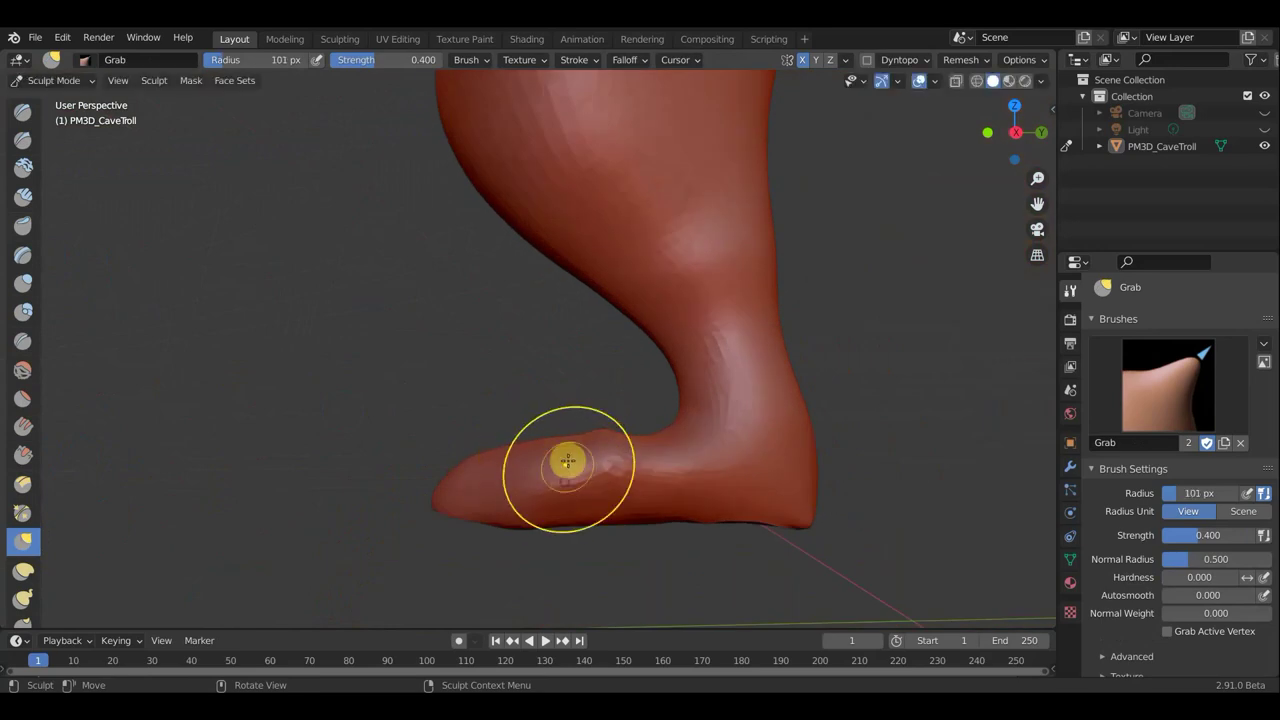
mouse_move(562, 442)
left_mouse_down()
mouse_move(561, 421)
mouse_move(586, 436)
mouse_move(514, 457)
mouse_move(514, 437)
mouse_move(486, 471)
left_mouse_up()
mouse_move(480, 468)
middle_mouse_down()
mouse_move(903, 460)
mouse_move(506, 466)
mouse_move(571, 480)
mouse_move(531, 514)
mouse_move(477, 503)
middle_mouse_up()
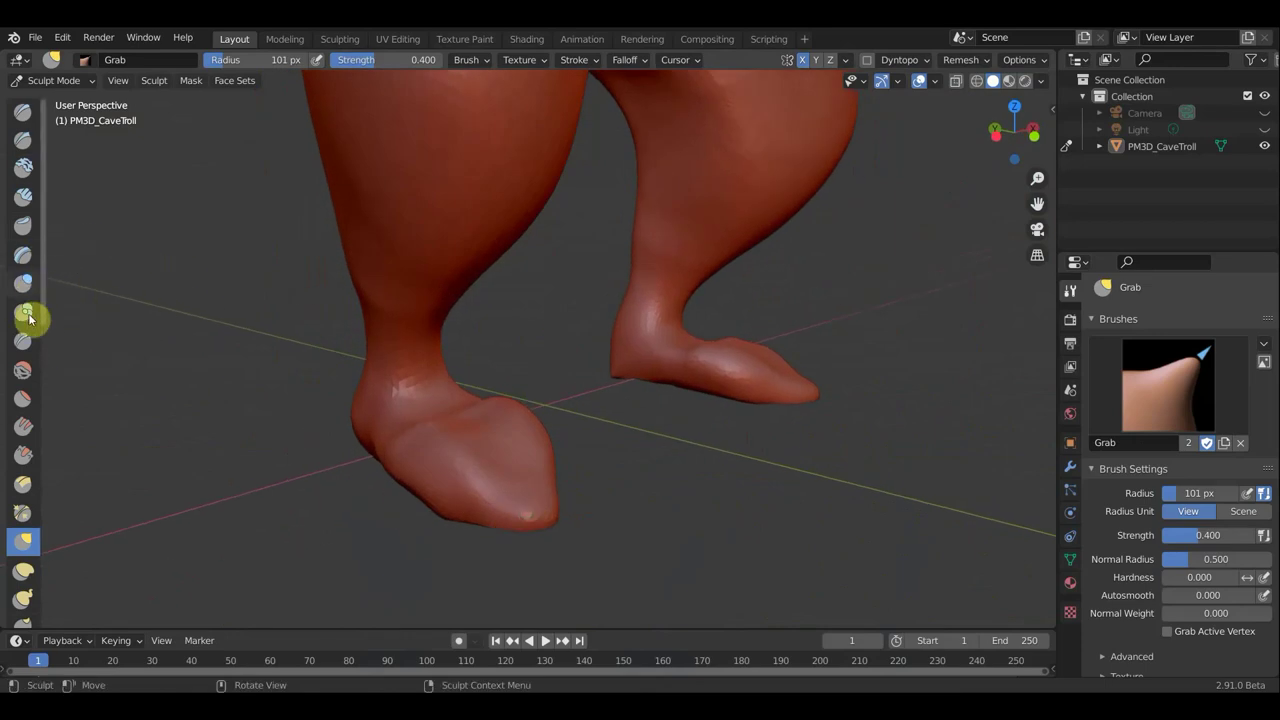
left_click(23, 398)
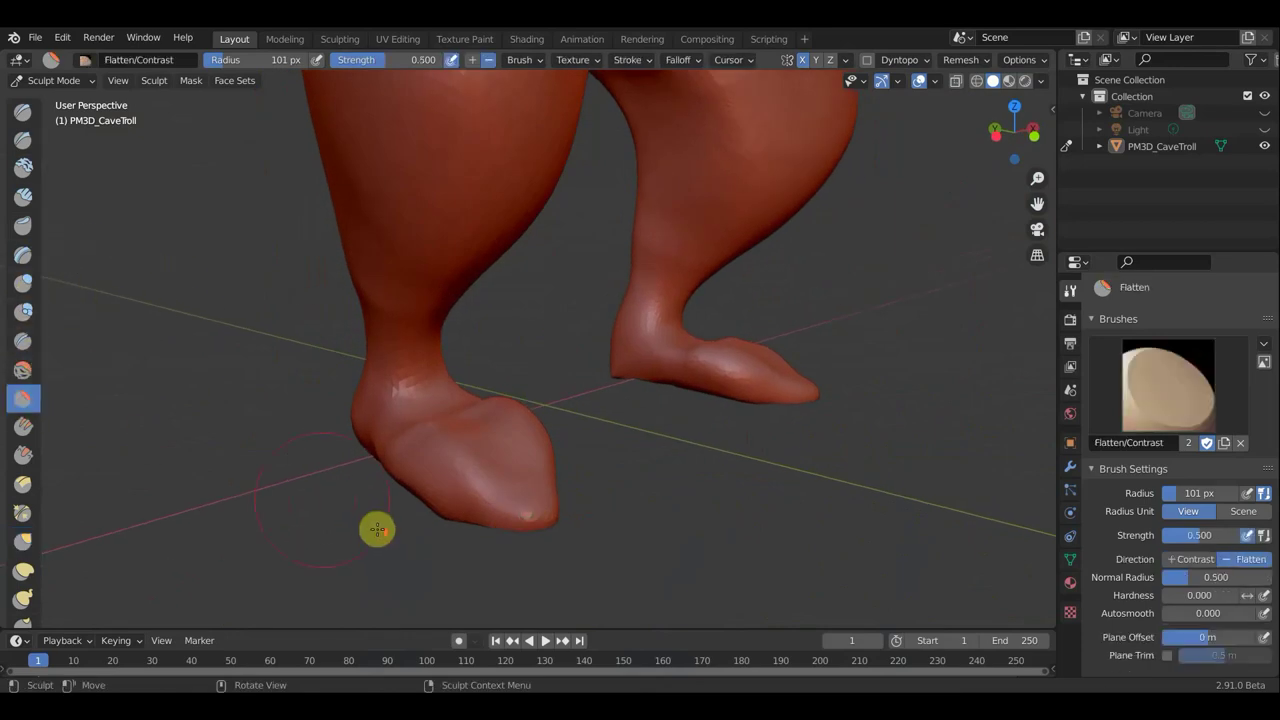
Step: Flatten the side and lower front of the foot into planar facets
scroll(400, 527, "up", 1)
scroll(693, 527, "up", 2)
mouse_move(683, 466)
middle_mouse_down()
mouse_move(737, 191)
mouse_move(583, 258)
middle_mouse_up()
left_click_drag(560, 293, 512, 314)
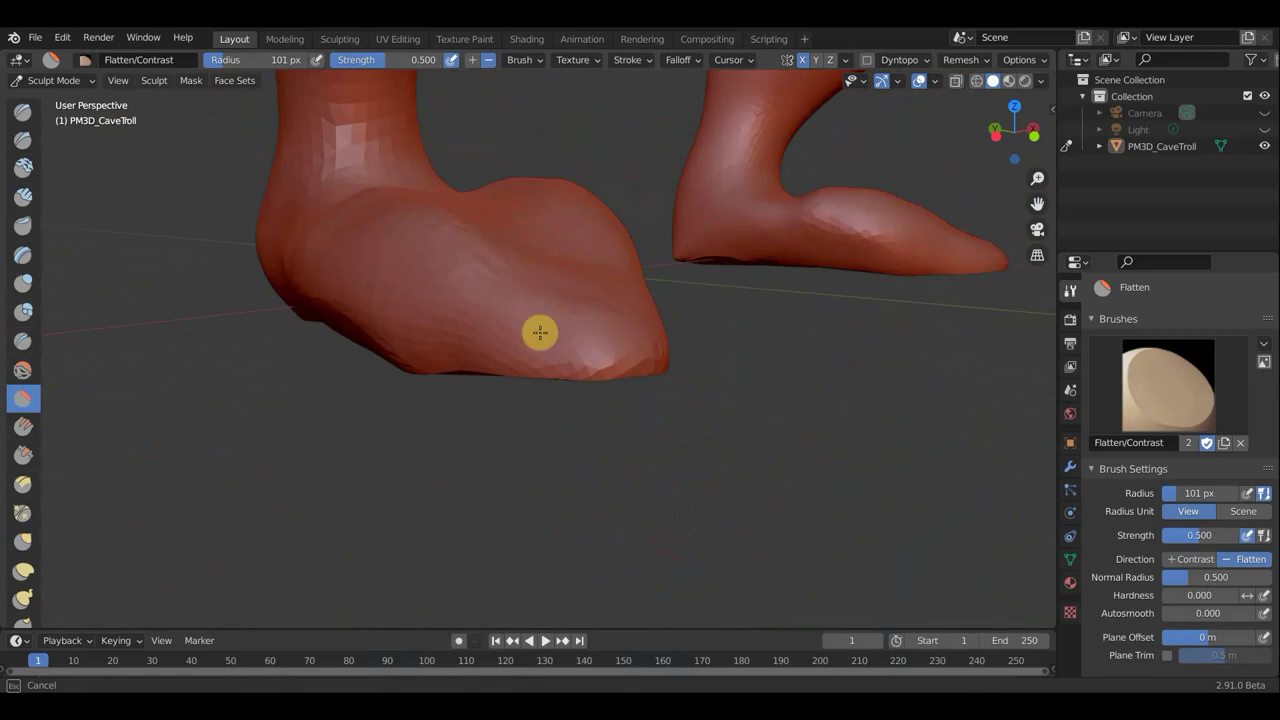
middle_click_drag(668, 308, 531, 429)
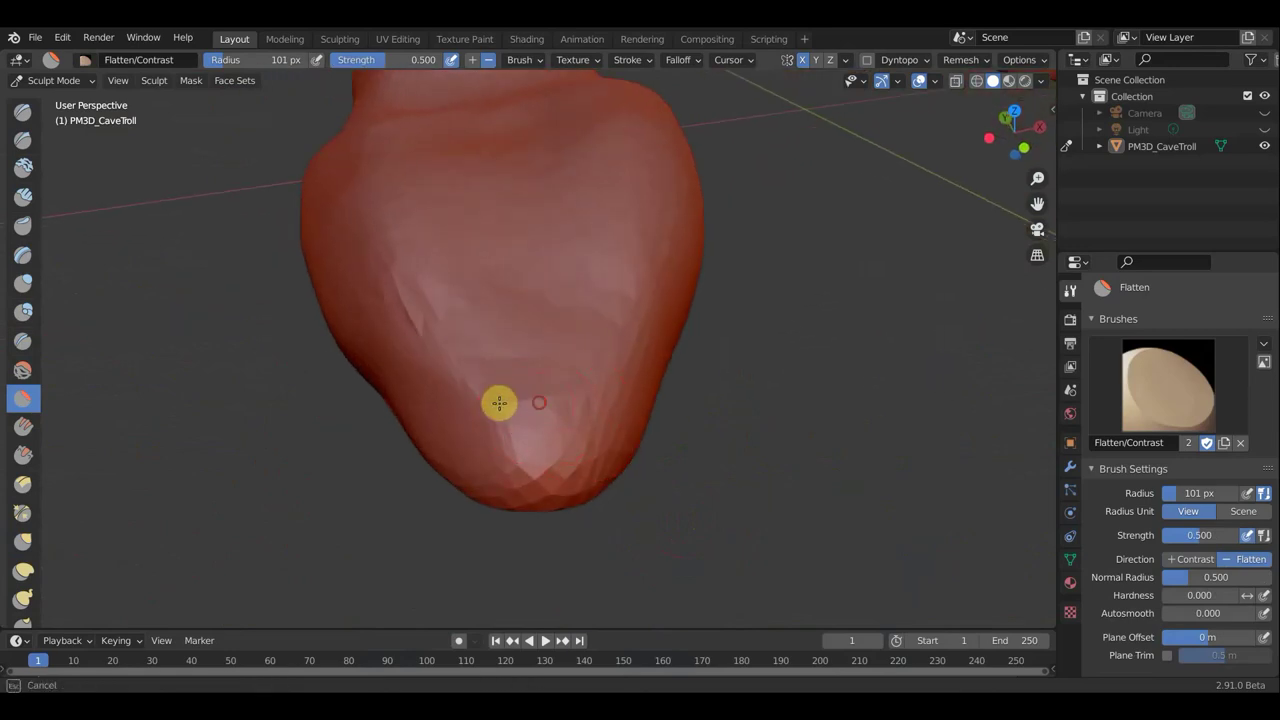
left_click_drag(572, 445, 509, 395)
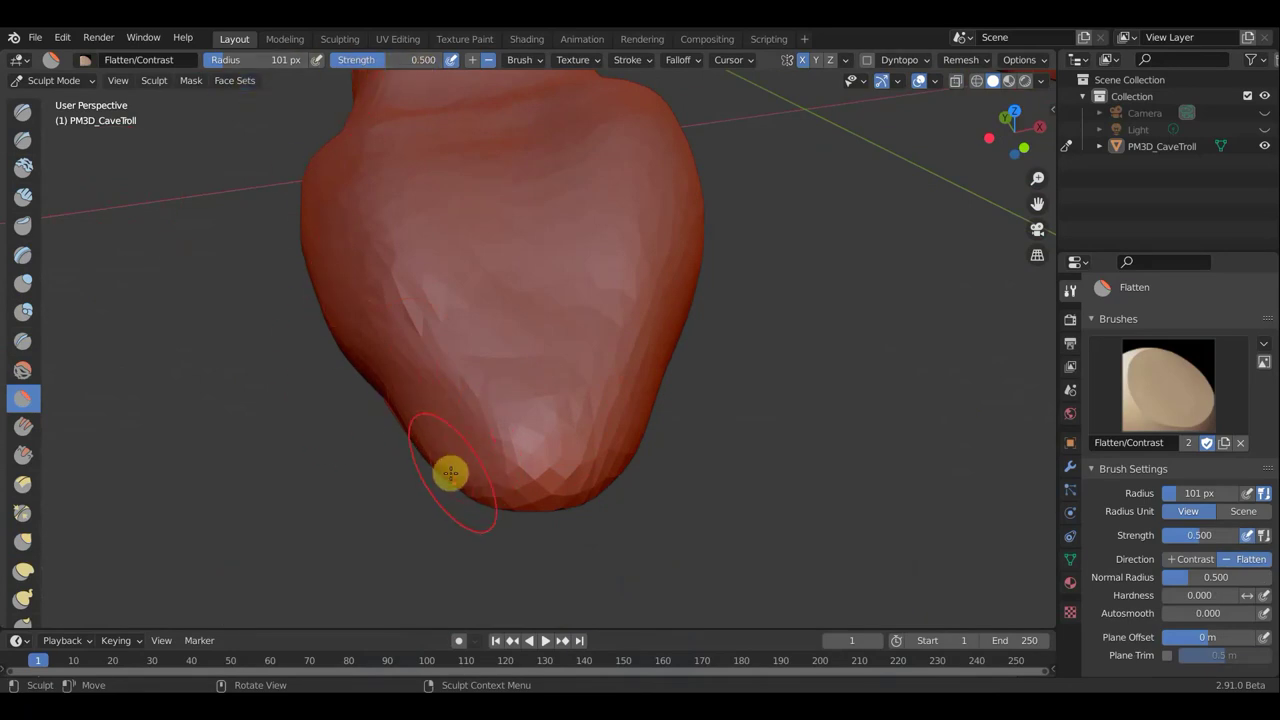
Step: Shrink the brush to 27 px, raise strength to 0.588, and enable Dyntopo
key("f")
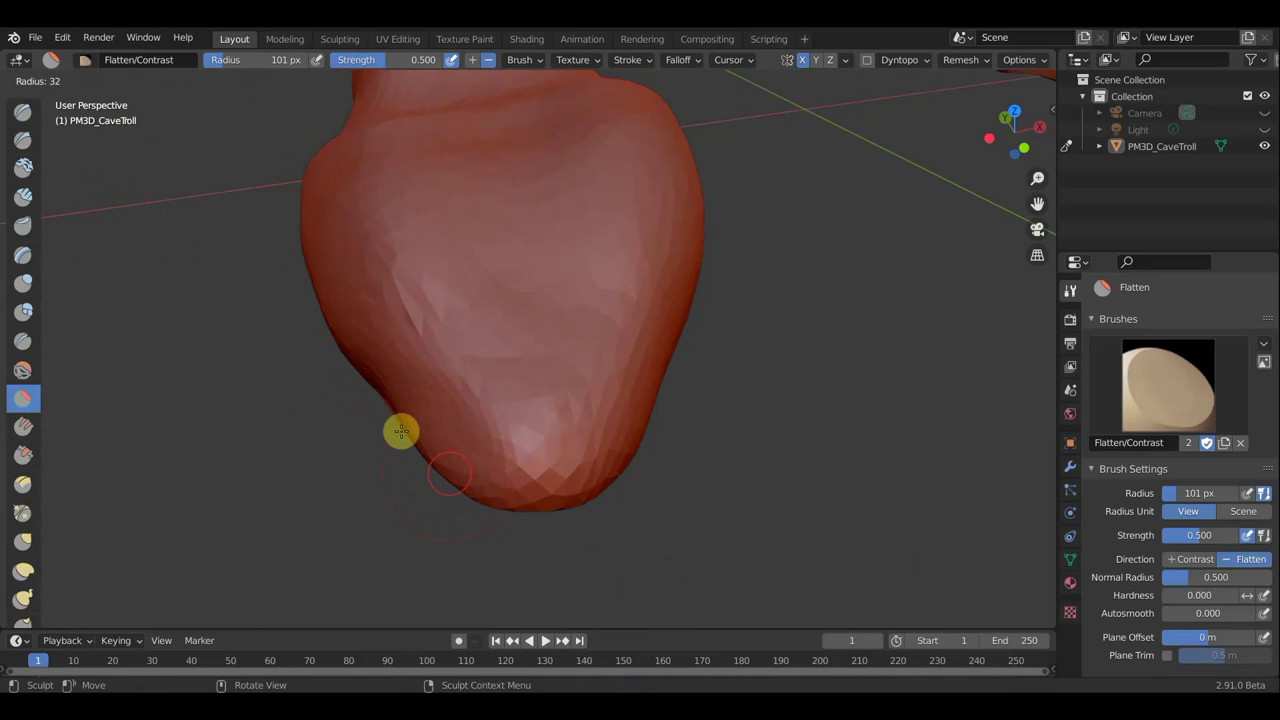
left_click(400, 427)
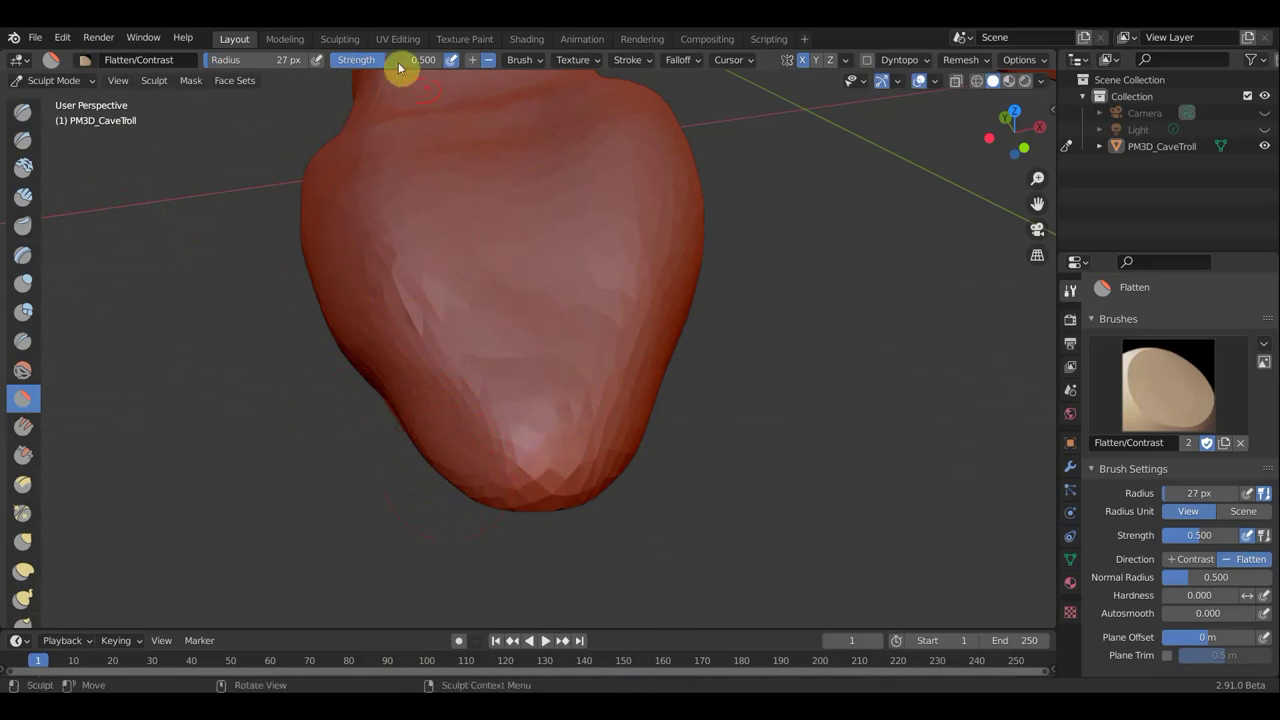
left_click_drag(384, 59, 400, 59)
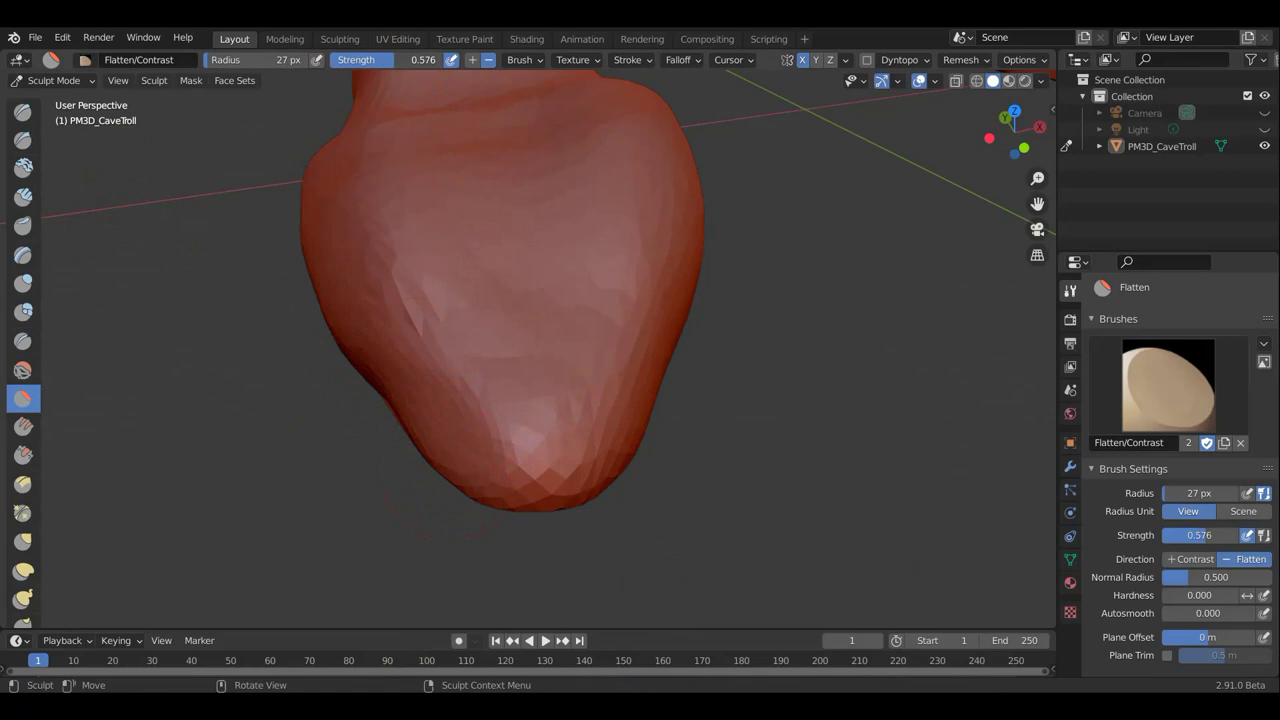
mouse_move(424, 121)
middle_mouse_down()
mouse_move(528, 289)
mouse_move(628, 303)
middle_mouse_up()
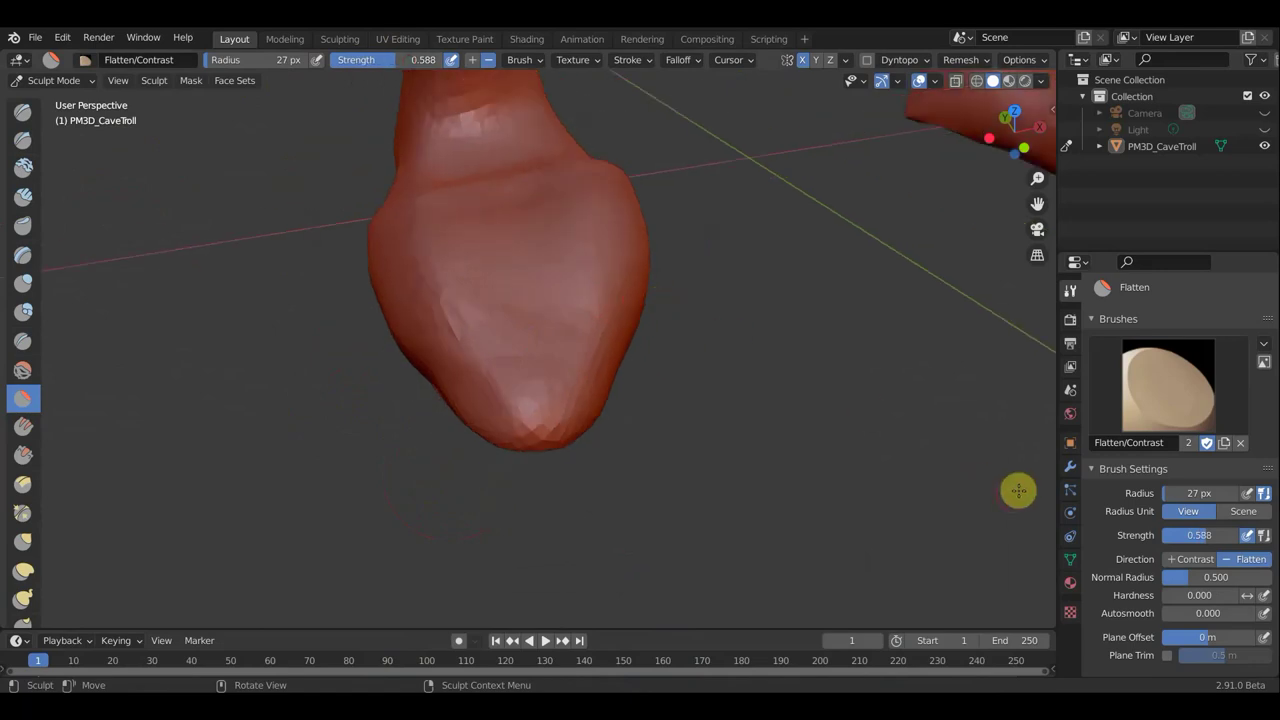
left_click(867, 60)
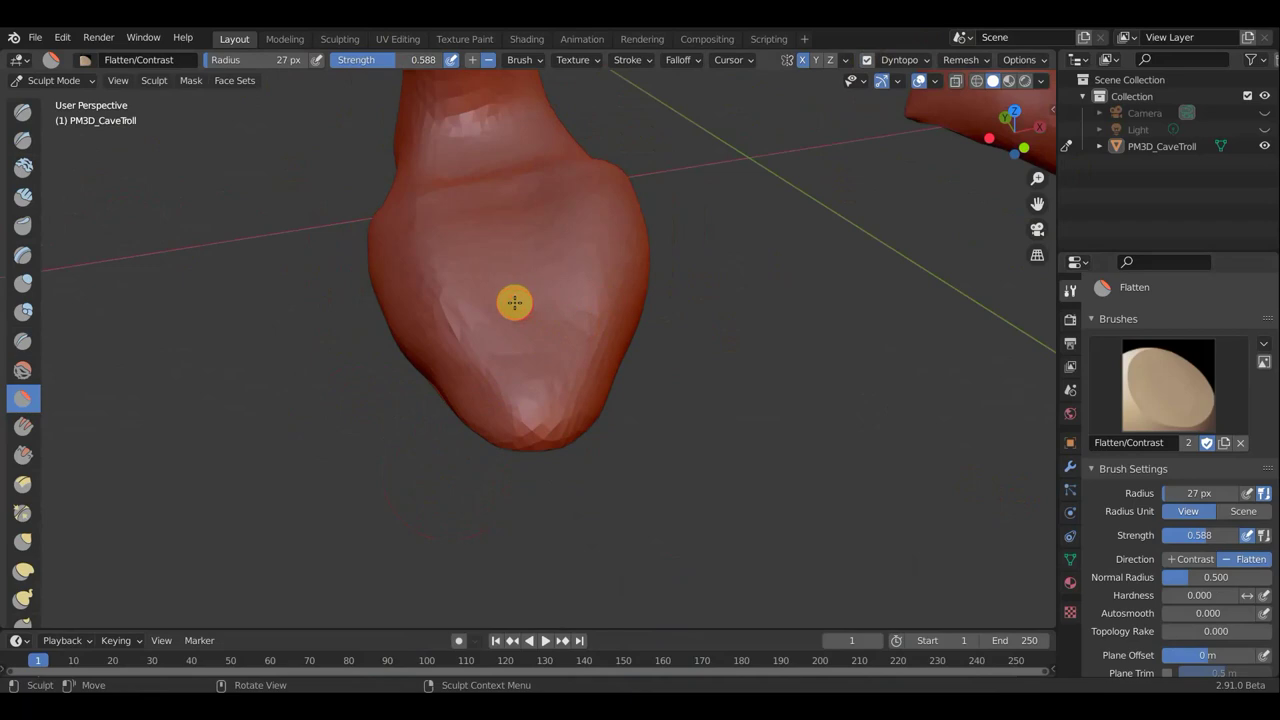
Step: Smooth and flatten the faceted top of the foot under dynamic topology
mouse_move(520, 290)
left_mouse_down()
mouse_move(539, 446)
mouse_move(531, 286)
left_mouse_up()
mouse_move(531, 286)
middle_mouse_down()
mouse_move(626, 323)
mouse_move(995, 332)
mouse_move(786, 351)
mouse_move(809, 491)
mouse_move(773, 514)
middle_mouse_up()
middle_click_drag(680, 486, 520, 346)
mouse_move(500, 300)
left_mouse_down("ctrl")
mouse_move(640, 371)
mouse_move(697, 417)
left_mouse_up("ctrl")
scroll(1130, 578, "down", 5)
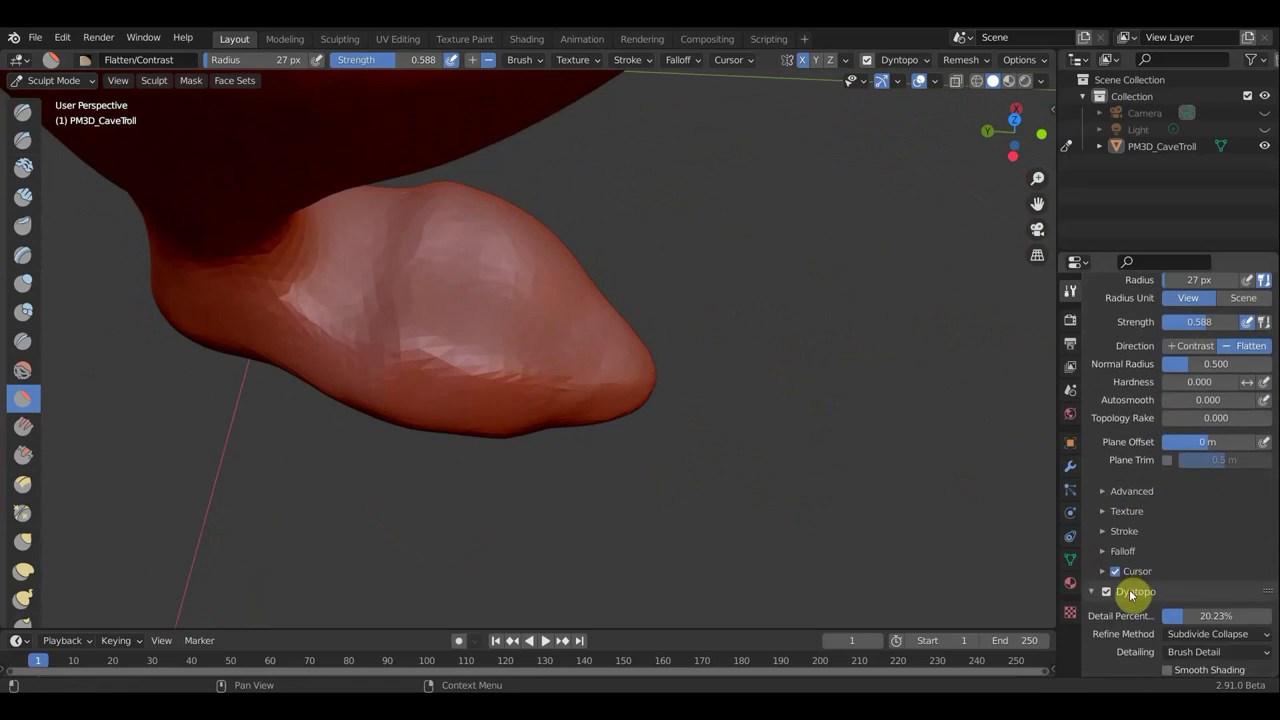
scroll(1140, 594, "down", 2)
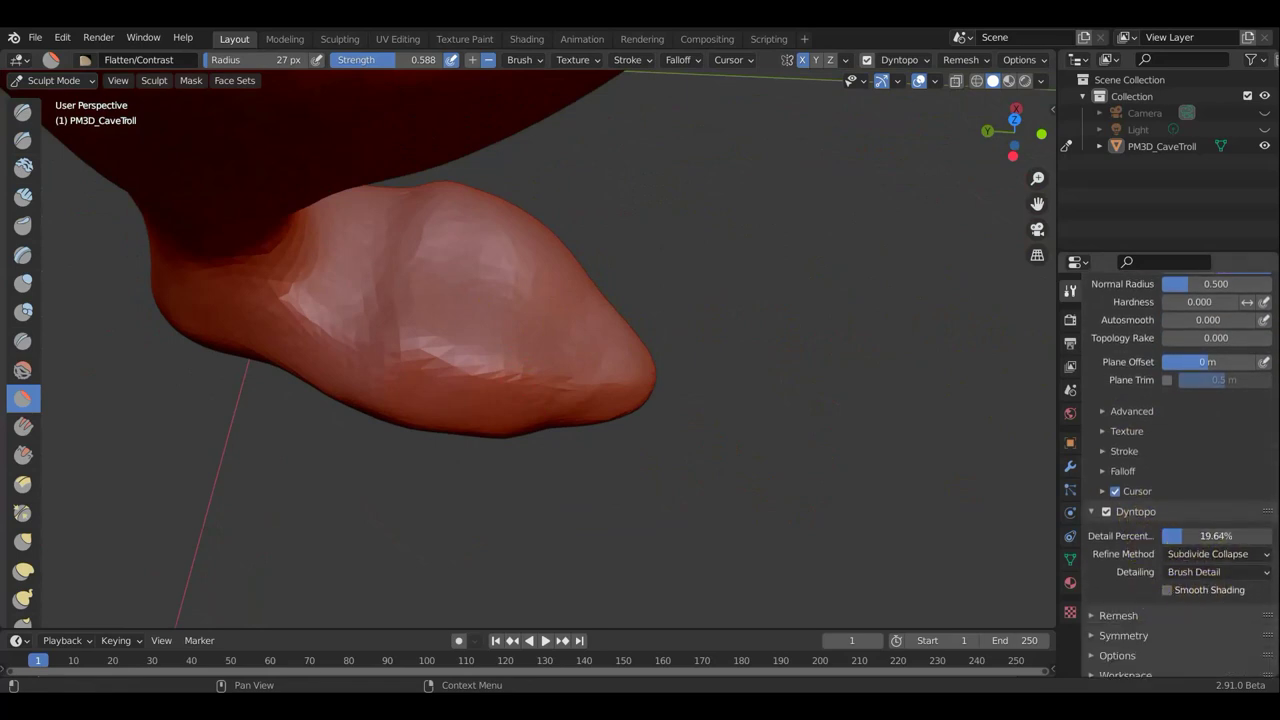
mouse_move(577, 297)
left_mouse_down()
mouse_move(570, 328)
mouse_move(640, 371)
left_mouse_up()
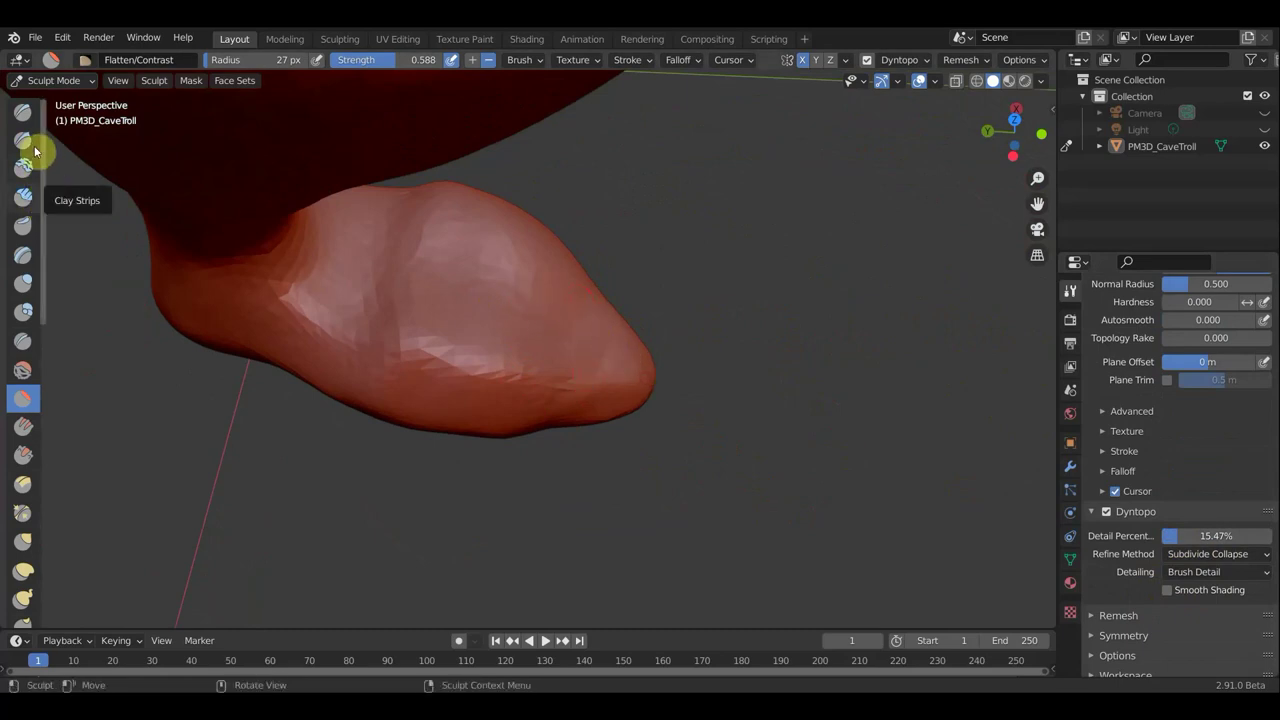
Step: Use the Draw brush to carve a vertical groove down the front of the foot to its tip
left_click(29, 117)
mouse_move(498, 293)
left_mouse_down()
mouse_move(624, 358)
mouse_move(548, 325)
left_mouse_up()
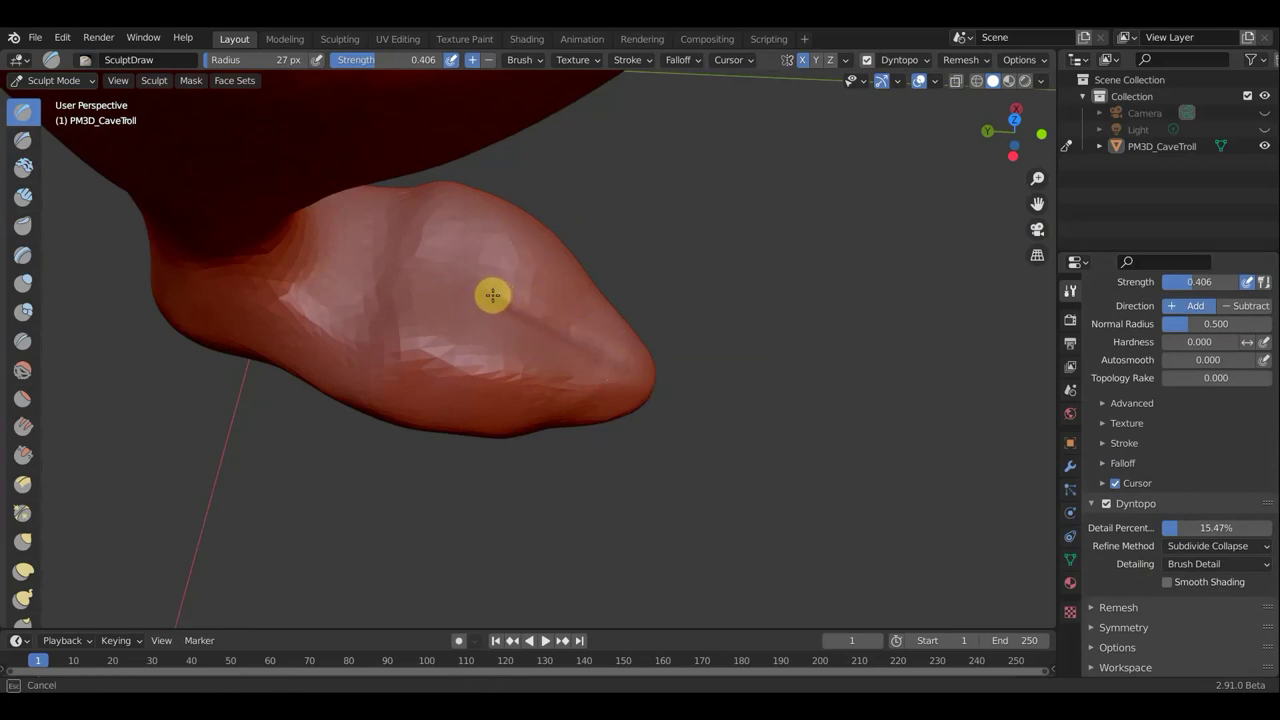
mouse_move(449, 281)
left_mouse_down()
mouse_move(603, 351)
mouse_move(651, 391)
mouse_move(494, 299)
mouse_move(634, 314)
left_mouse_up()
mouse_move(634, 314)
middle_mouse_down()
mouse_move(377, 266)
mouse_move(503, 261)
middle_mouse_up()
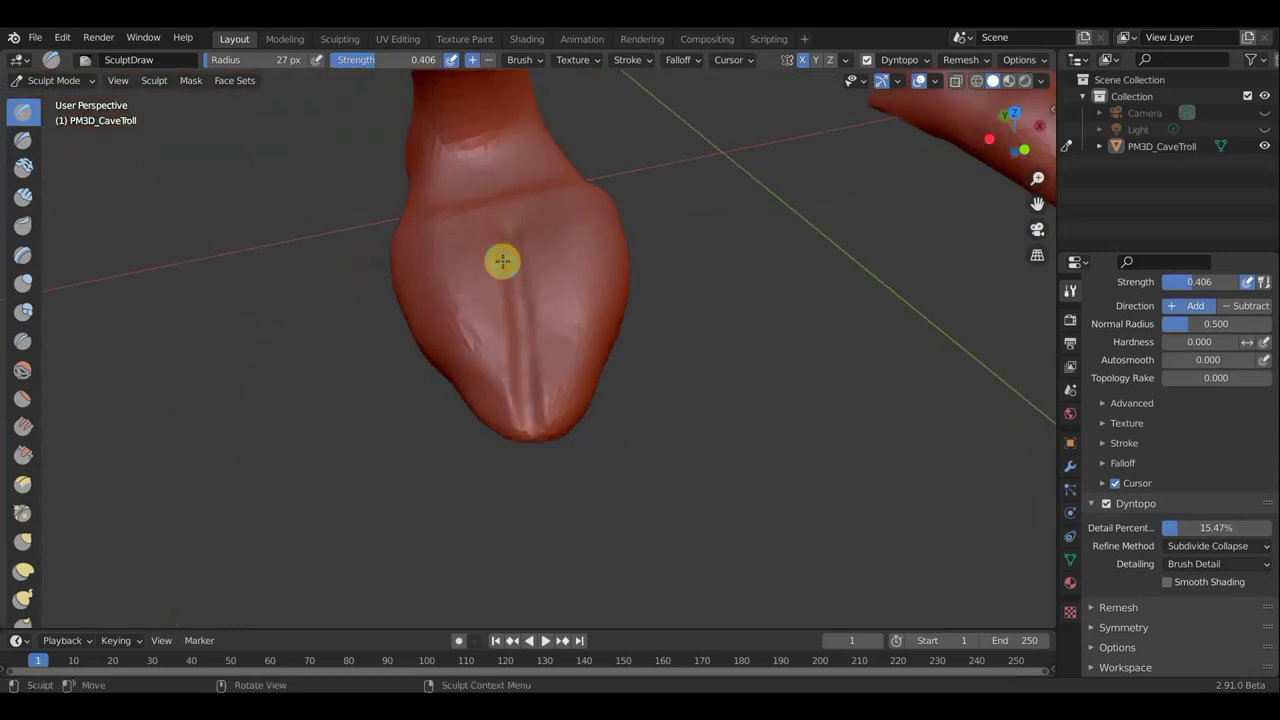
left_click_drag(527, 222, 561, 432)
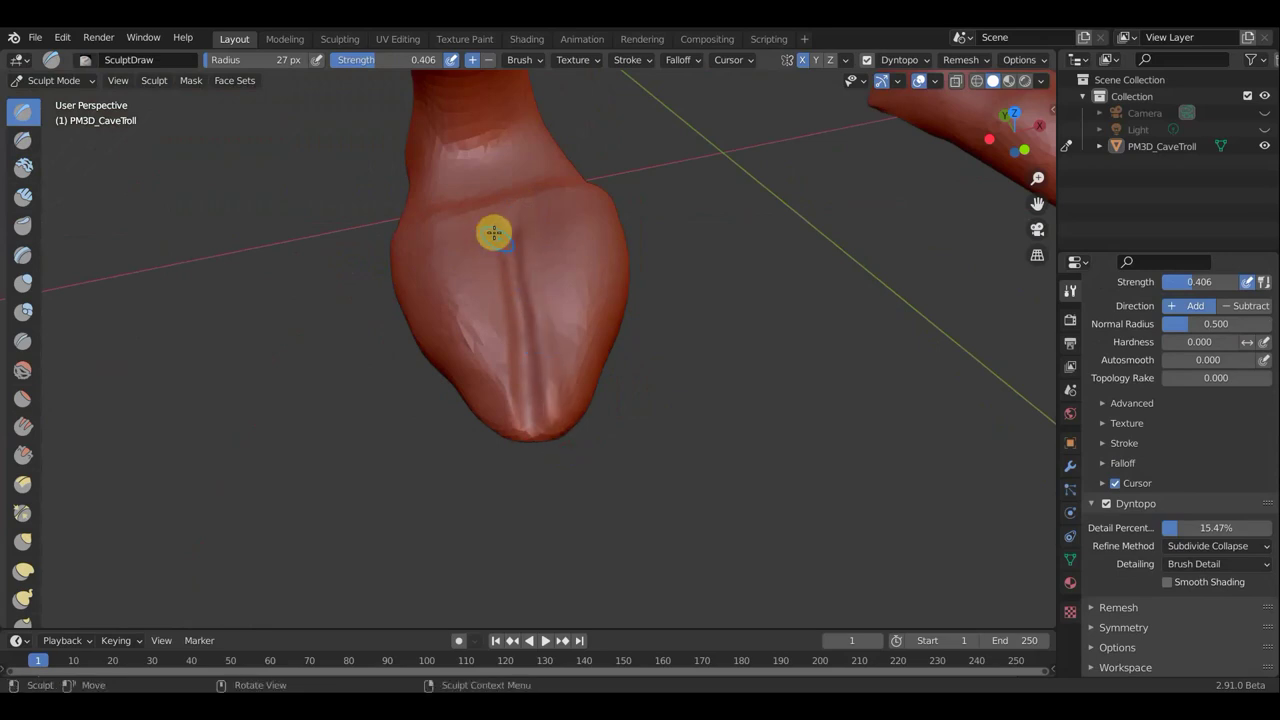
mouse_move(500, 251)
left_mouse_down()
mouse_move(508, 317)
mouse_move(443, 374)
left_mouse_up()
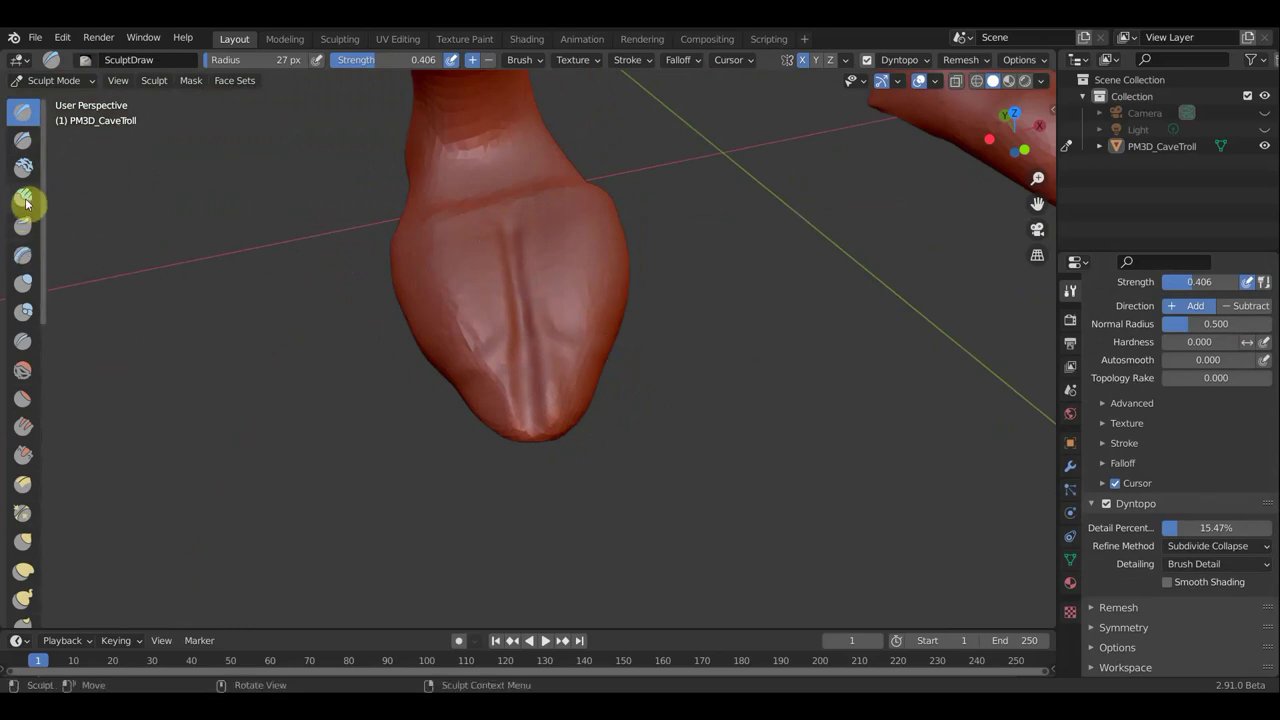
left_click(23, 199)
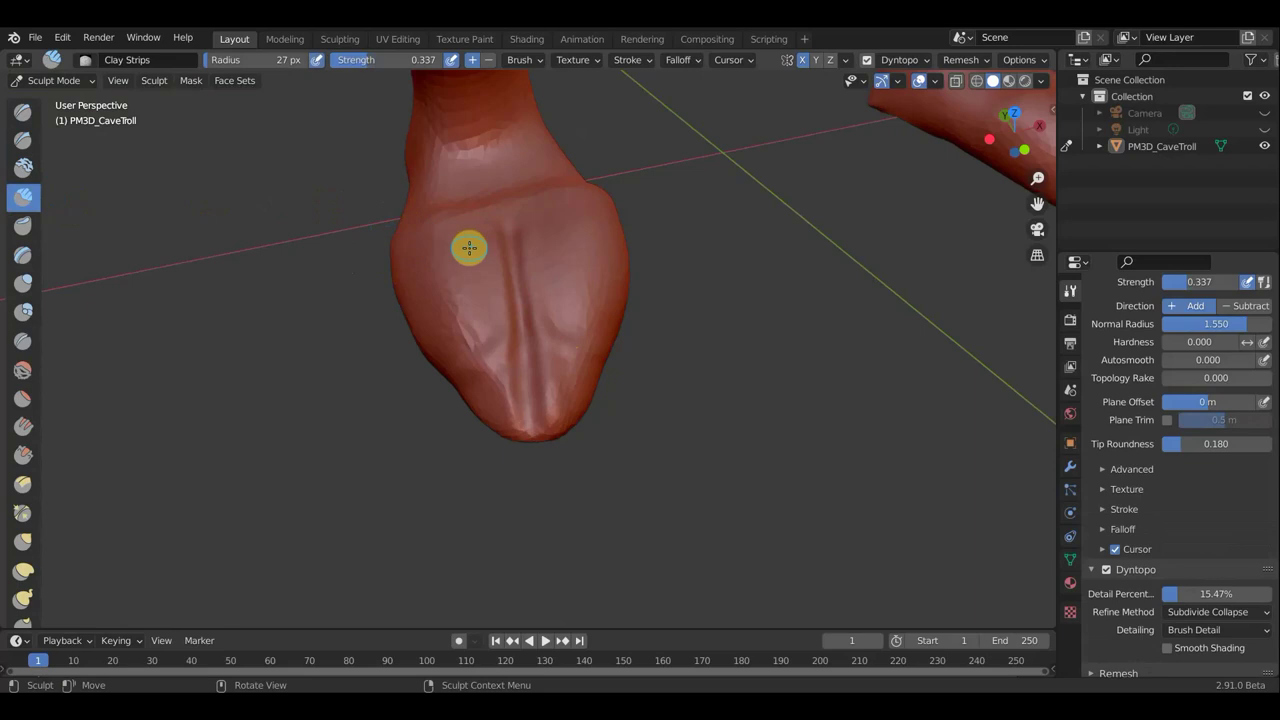
Step: Widen Clay Strips to 38 px and build up the foot tip on both sides of its groove
key("bracketright")
key("bracketright")
key("bracketright")
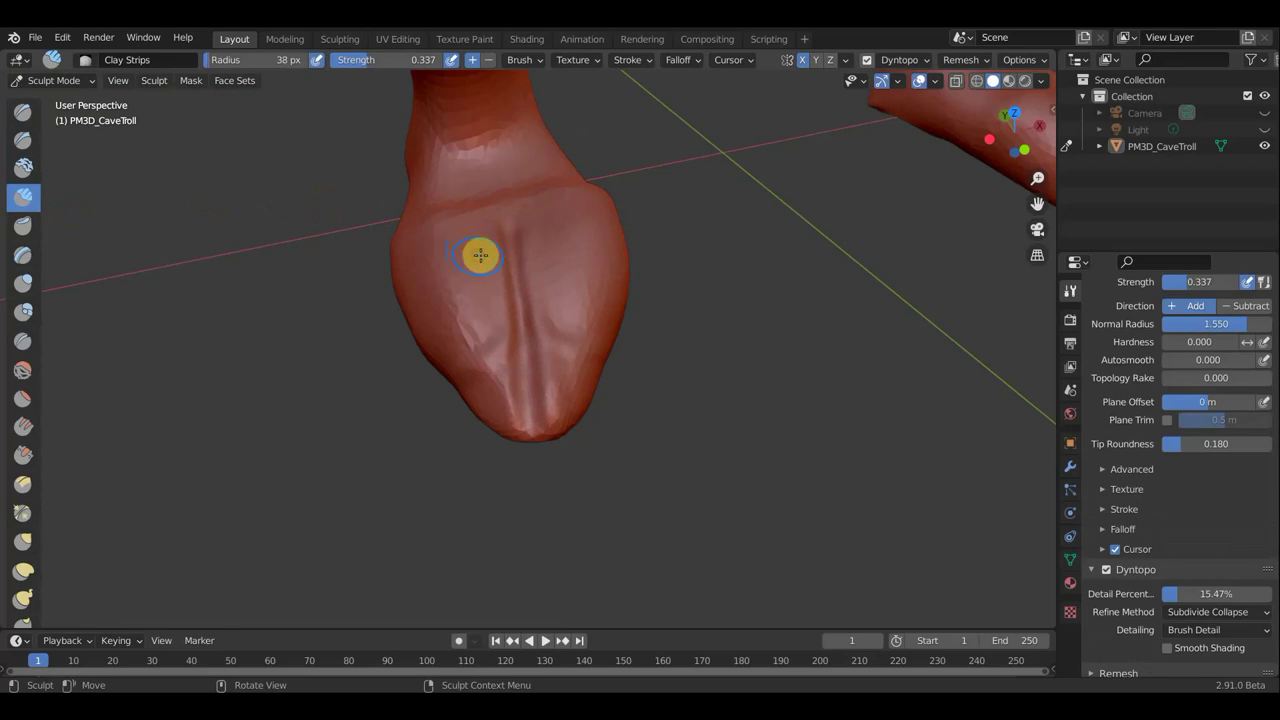
left_click_drag(487, 233, 442, 241)
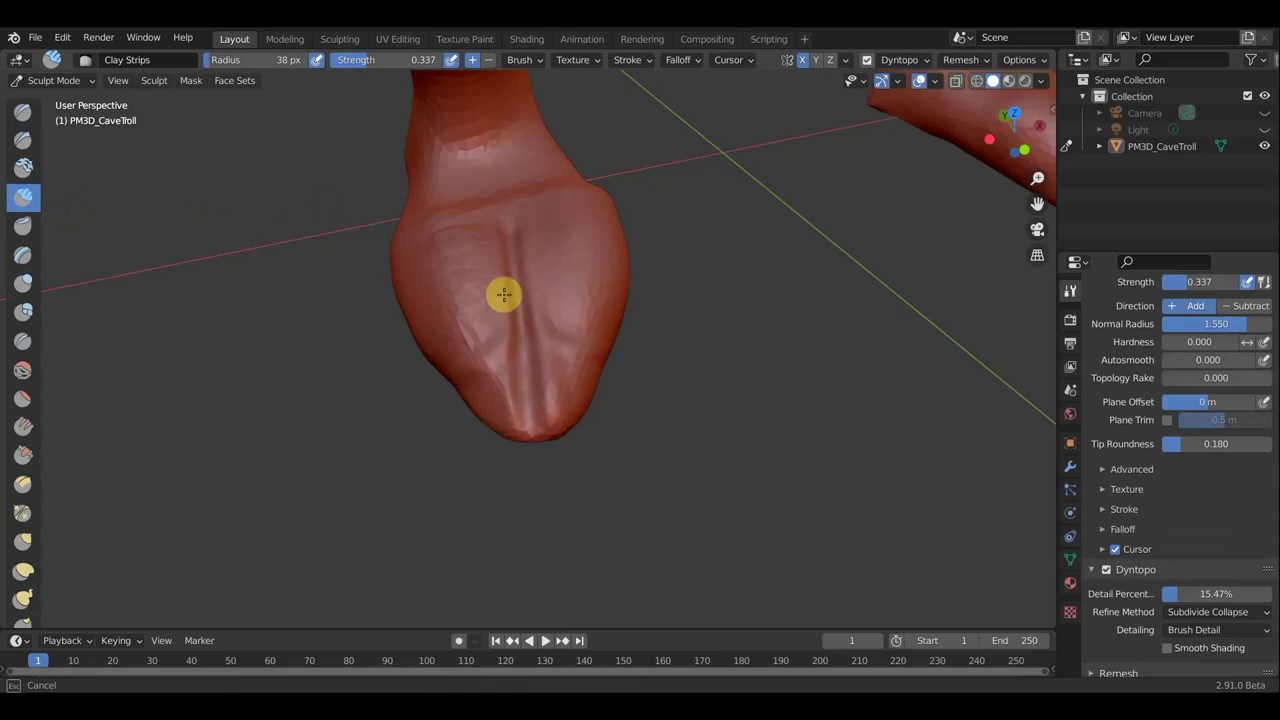
left_click_drag(469, 351, 568, 339)
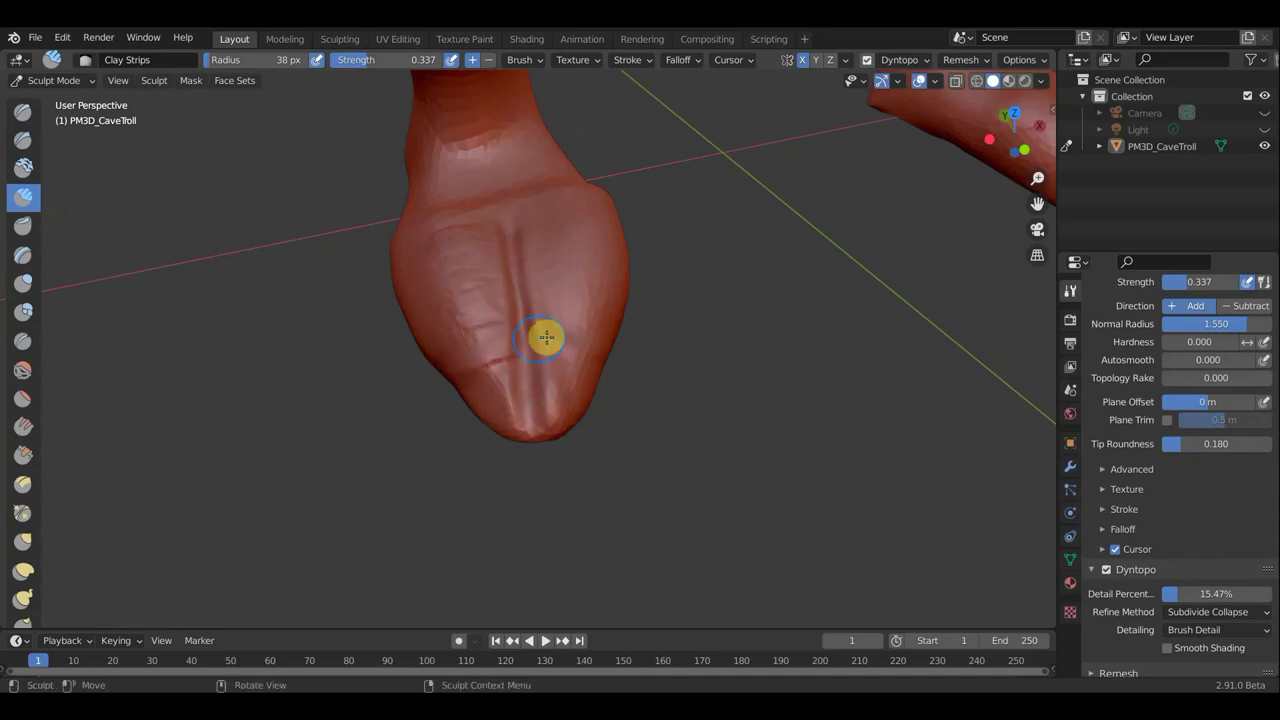
mouse_move(560, 339)
left_mouse_down()
mouse_move(603, 349)
mouse_move(543, 320)
mouse_move(528, 249)
mouse_move(551, 221)
left_mouse_up()
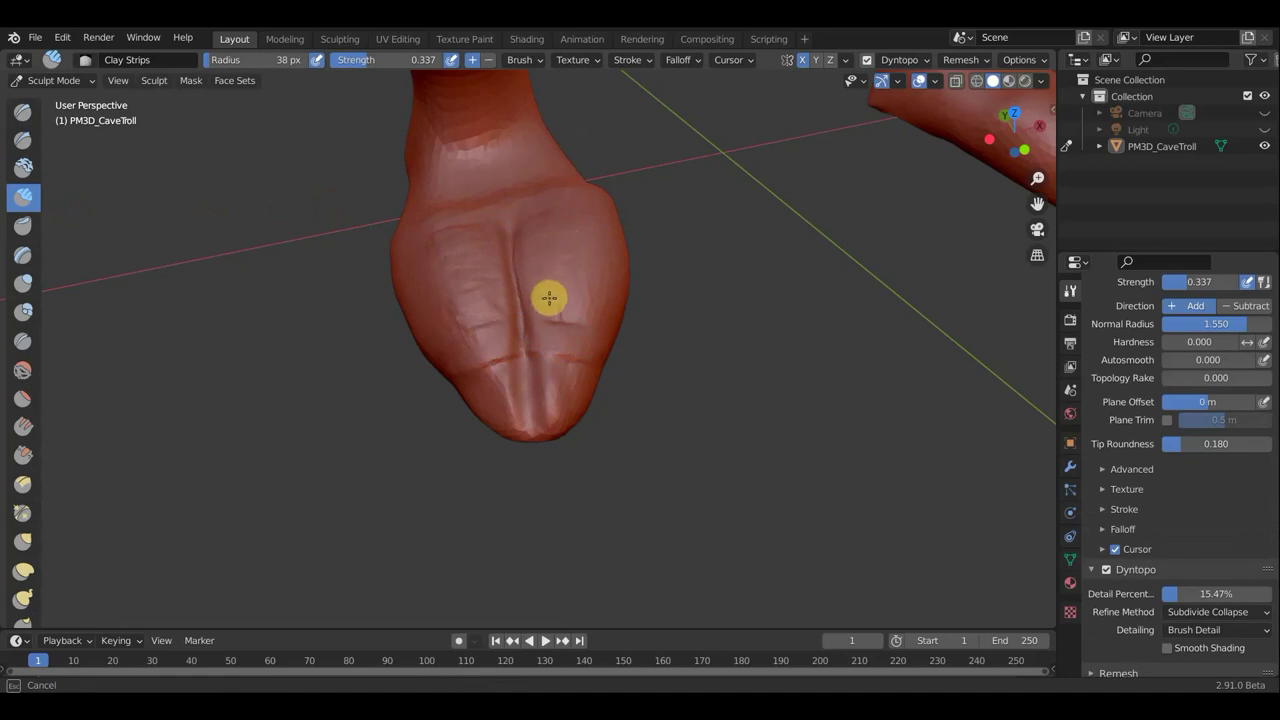
mouse_move(559, 321)
left_mouse_down()
mouse_move(588, 345)
mouse_move(549, 383)
mouse_move(593, 407)
mouse_move(563, 409)
mouse_move(571, 423)
mouse_move(497, 386)
mouse_move(478, 396)
left_mouse_up()
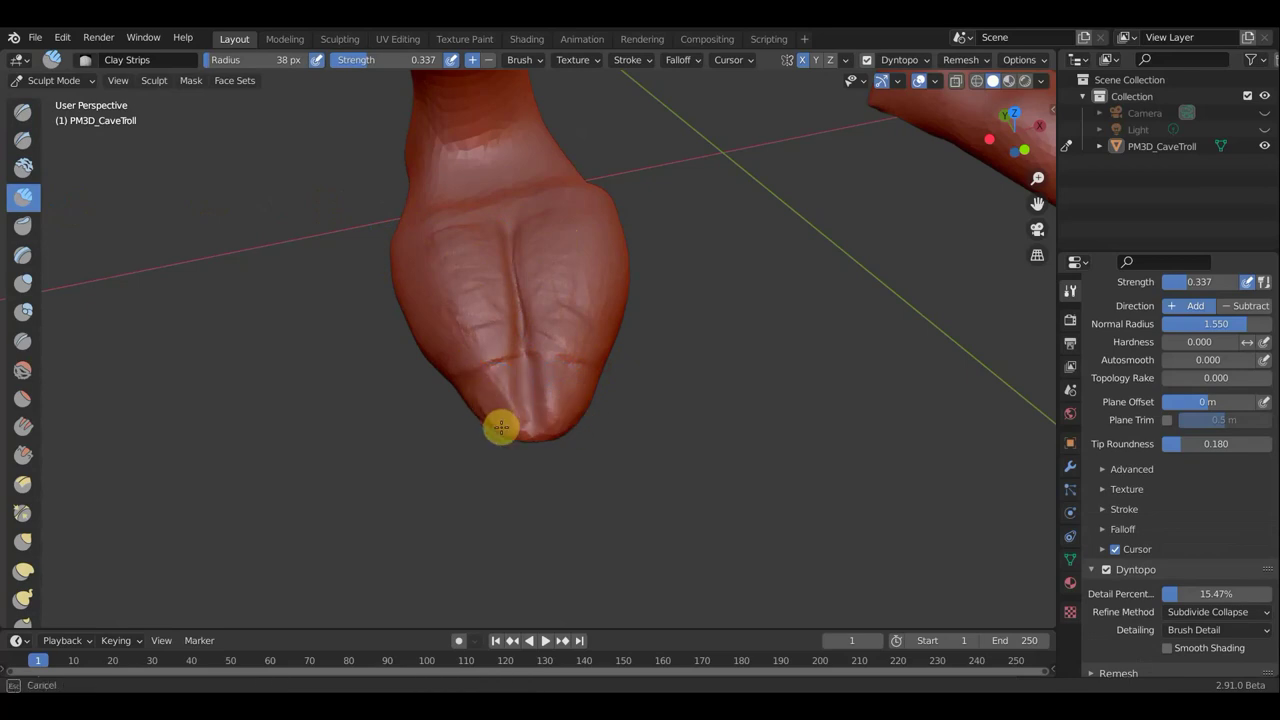
mouse_move(500, 400)
left_mouse_down()
mouse_move(518, 430)
mouse_move(534, 383)
mouse_move(560, 417)
mouse_move(577, 386)
mouse_move(558, 358)
left_mouse_up()
middle_click_drag(558, 358, 543, 309)
mouse_move(539, 308)
left_mouse_down()
mouse_move(540, 331)
mouse_move(557, 337)
mouse_move(503, 317)
mouse_move(494, 342)
mouse_move(503, 300)
mouse_move(489, 289)
mouse_move(548, 283)
mouse_move(494, 277)
left_mouse_up()
mouse_move(494, 277)
middle_mouse_down()
mouse_move(563, 309)
mouse_move(509, 226)
middle_mouse_up()
Step: Zoom out to the whole troll and build up clay strips across the chest toward the neck
scroll(540, 250, "down", 2)
scroll(600, 285, "down", 2)
scroll(684, 294, "down", 2)
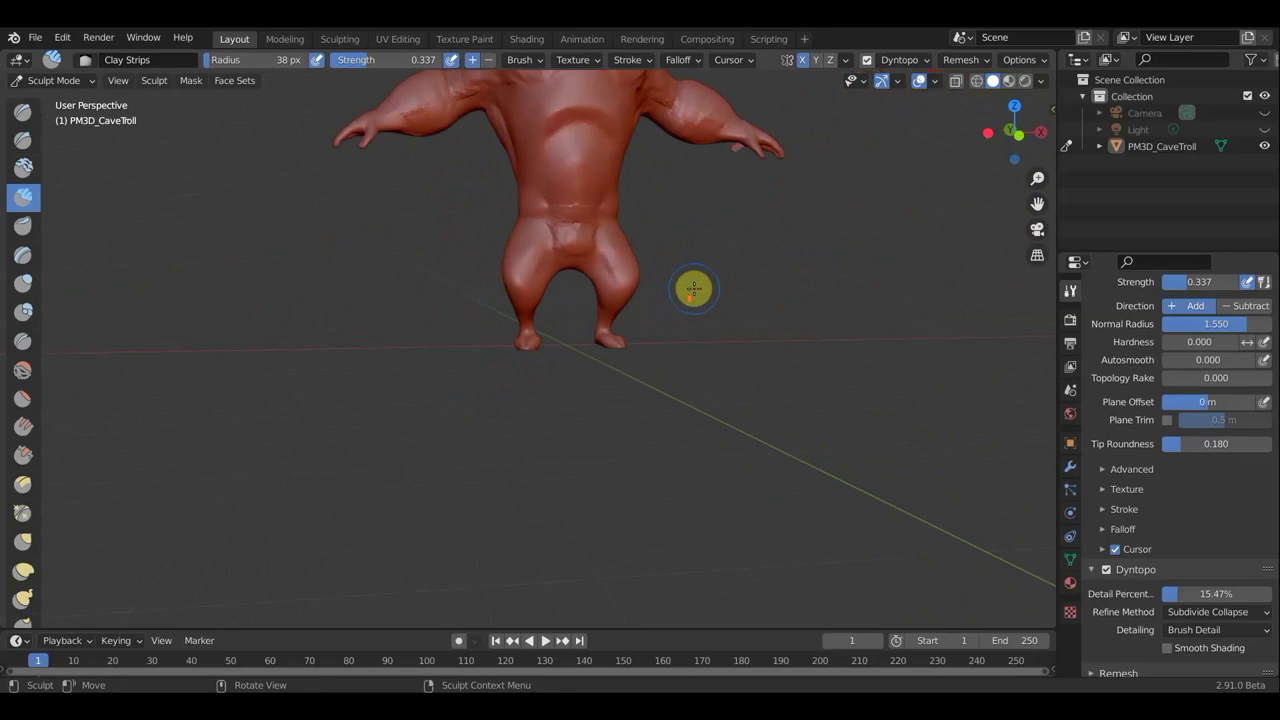
middle_click_drag(677, 391, 634, 506)
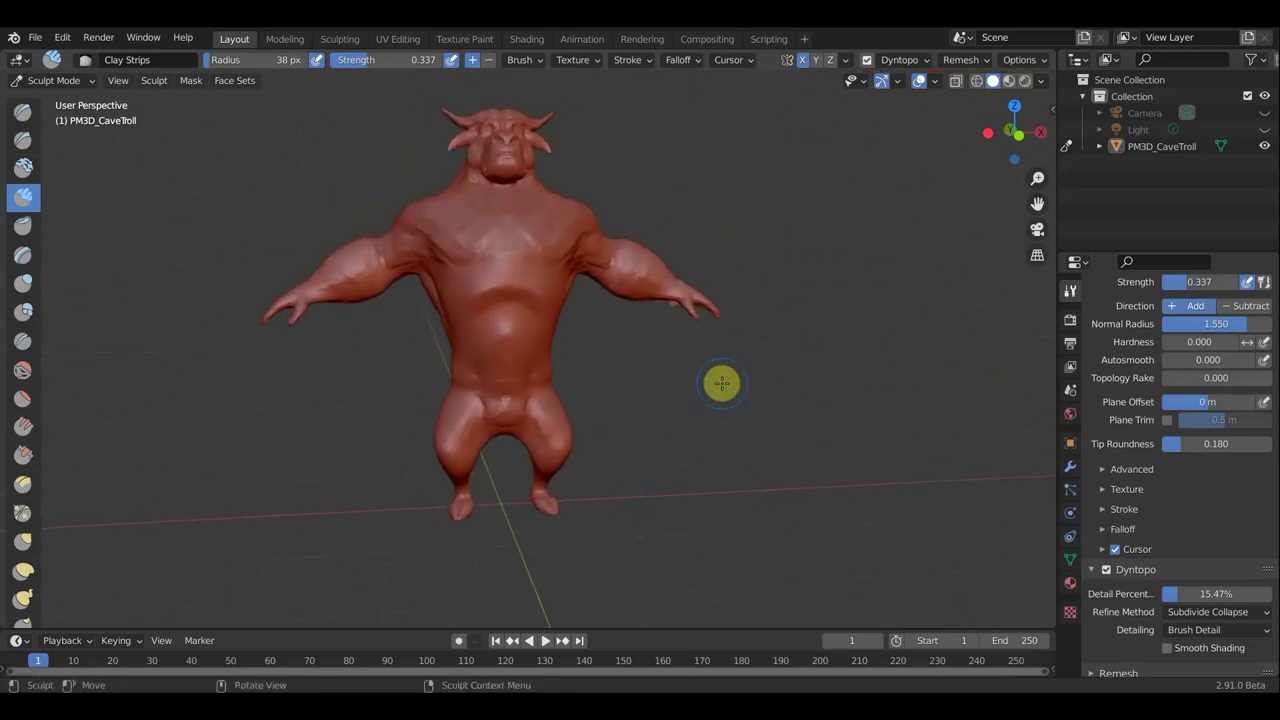
mouse_move(757, 380)
middle_mouse_down("alt")
mouse_move(700, 397)
mouse_move(729, 474)
mouse_move(720, 540)
mouse_move(674, 463)
mouse_move(646, 587)
mouse_move(583, 331)
mouse_move(588, 208)
middle_mouse_up("alt")
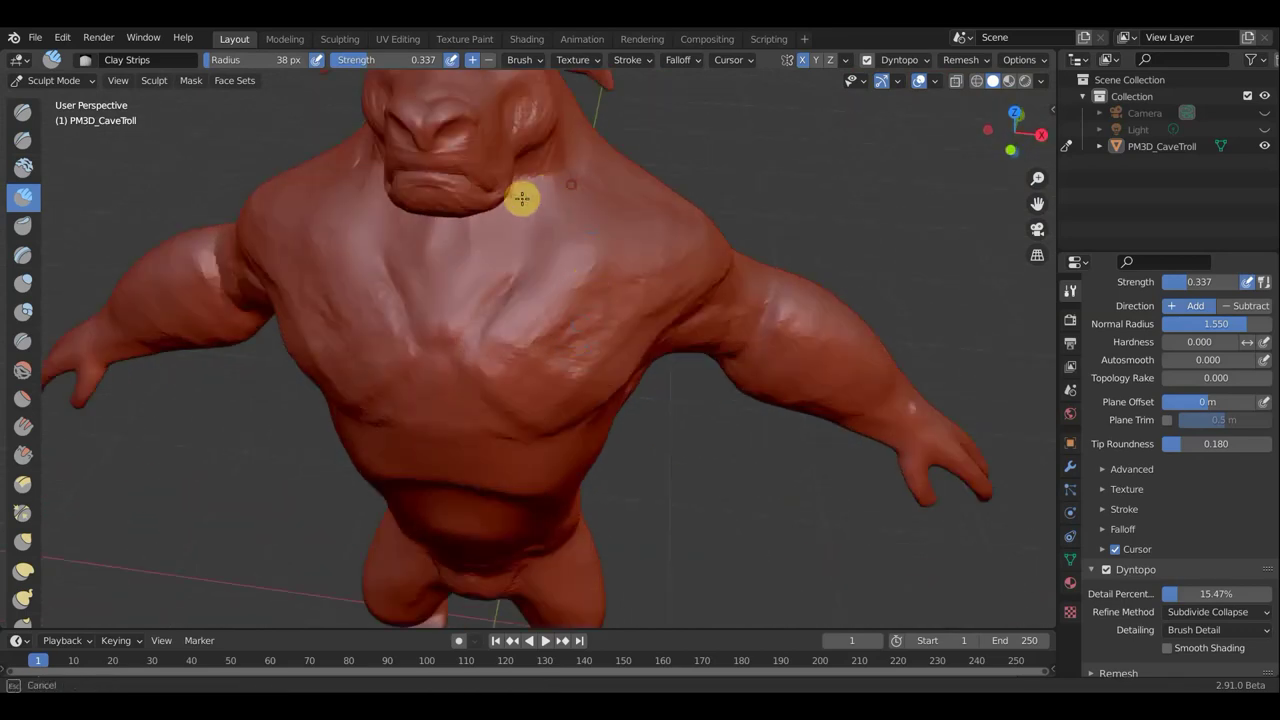
middle_click_drag(566, 157, 481, 120)
scroll(483, 121, "down", 4)
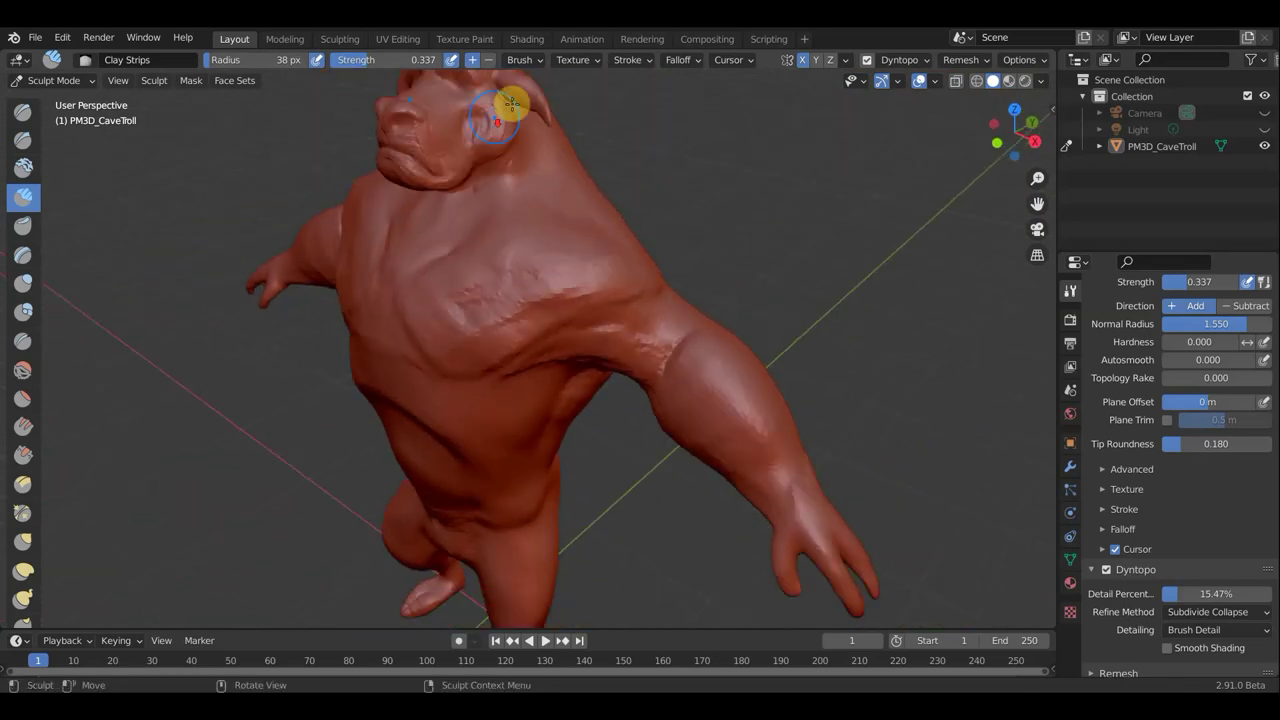
scroll(529, 135, "up", 4)
scroll(527, 102, "down", 4)
middle_click_drag(597, 211, 589, 363)
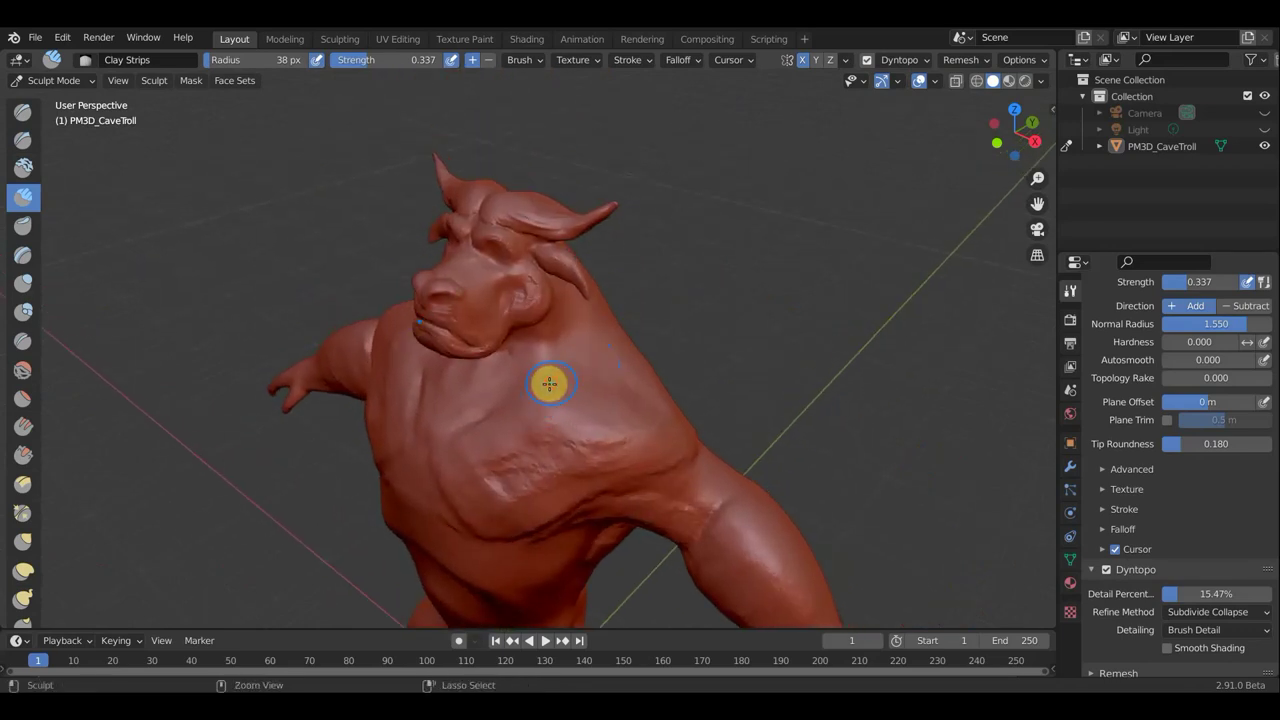
mouse_move(491, 418)
left_mouse_down()
mouse_move(589, 416)
mouse_move(563, 417)
mouse_move(603, 449)
mouse_move(522, 476)
mouse_move(489, 451)
mouse_move(489, 418)
left_mouse_up()
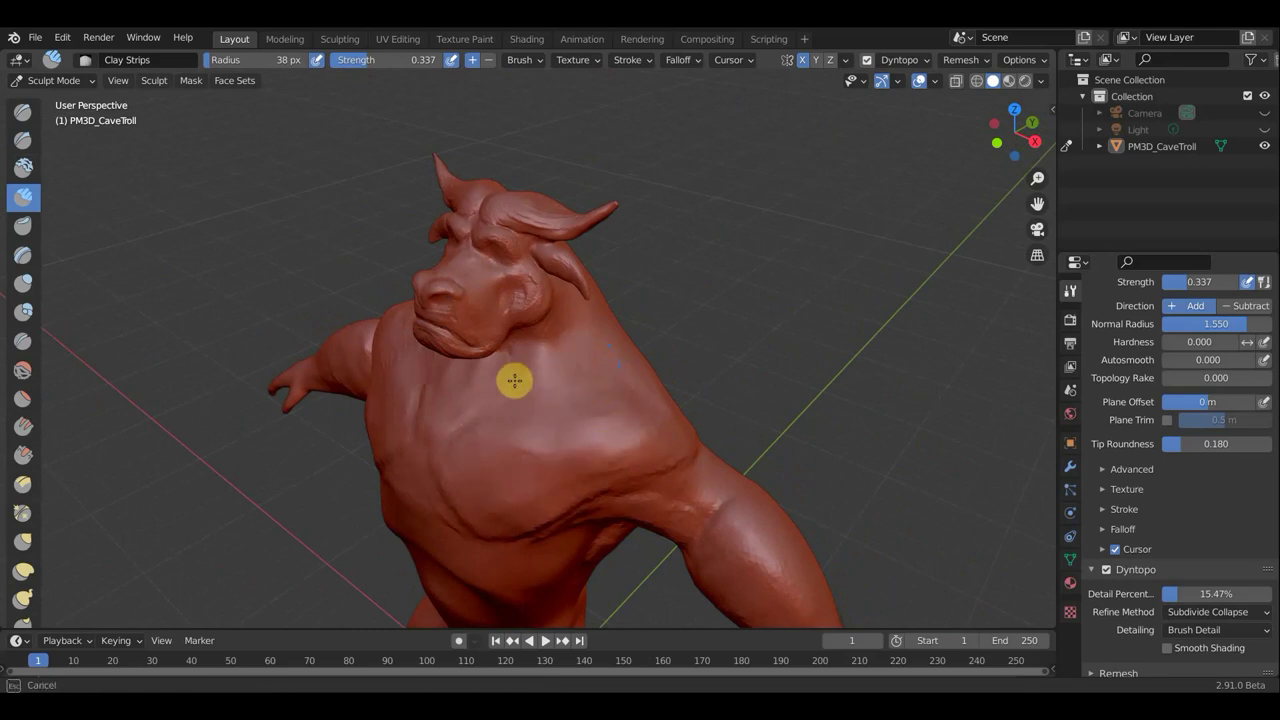
mouse_move(545, 355)
left_mouse_down()
mouse_move(557, 303)
mouse_move(535, 371)
mouse_move(517, 371)
mouse_move(569, 329)
left_mouse_up()
mouse_move(569, 329)
middle_mouse_down()
mouse_move(466, 306)
mouse_move(734, 289)
middle_mouse_up()
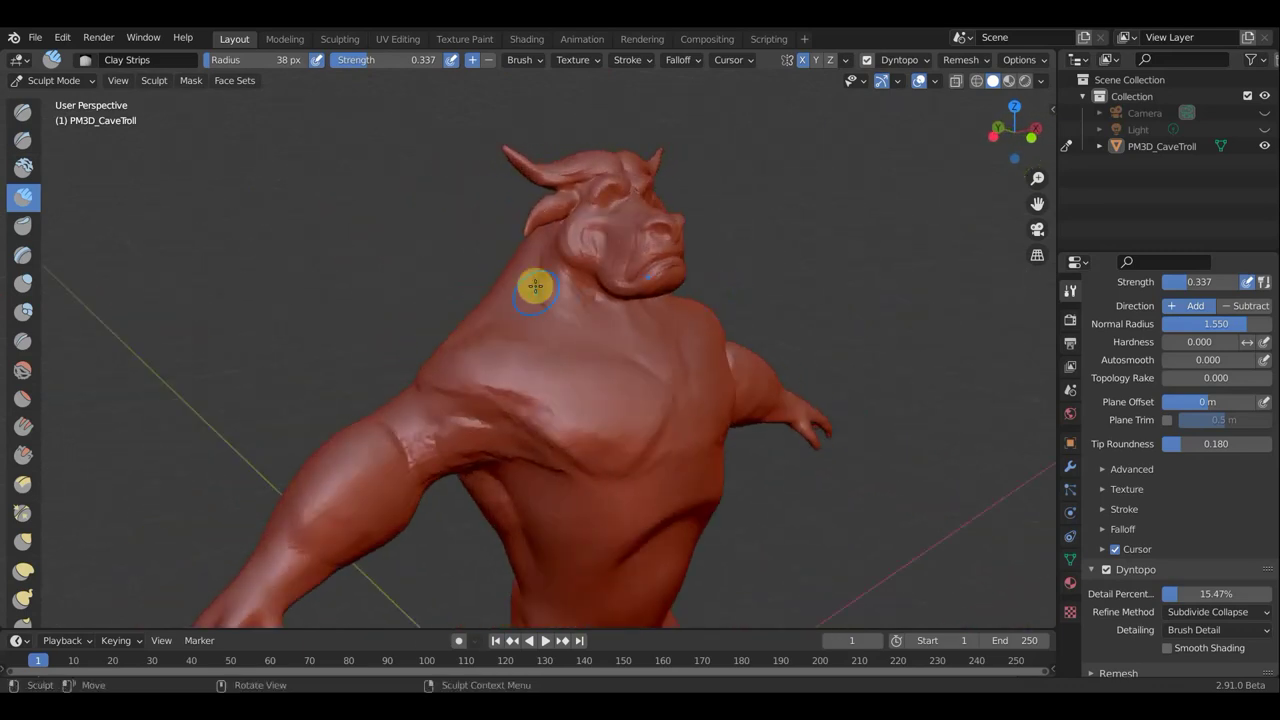
Step: Sculpt clay strips down and across the neck, filling the groove below the chin
mouse_move(540, 259)
left_mouse_down()
mouse_move(551, 286)
mouse_move(590, 313)
mouse_move(580, 328)
left_mouse_up()
middle_click_drag(580, 328, 534, 340)
scroll(534, 340, "up", 2)
scroll(549, 354, "up", 2)
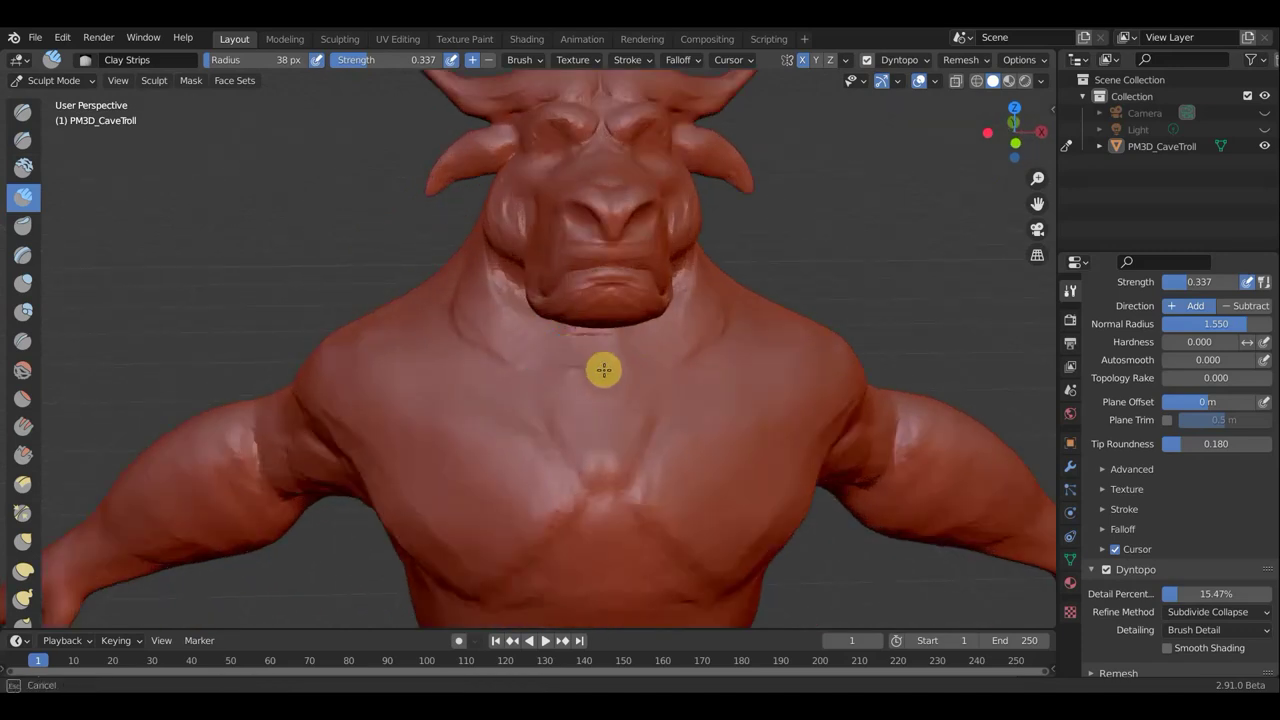
left_click_drag(490, 353, 537, 368)
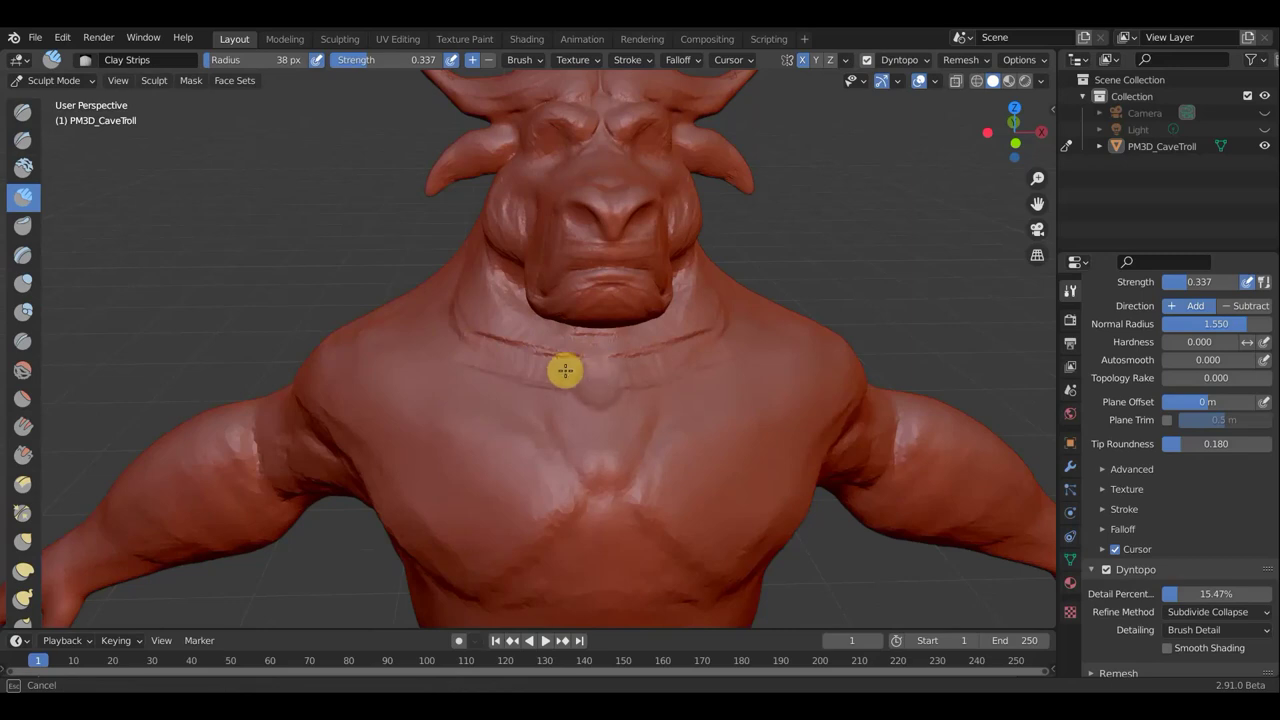
mouse_move(576, 375)
left_mouse_down()
mouse_move(593, 345)
mouse_move(586, 360)
left_mouse_up()
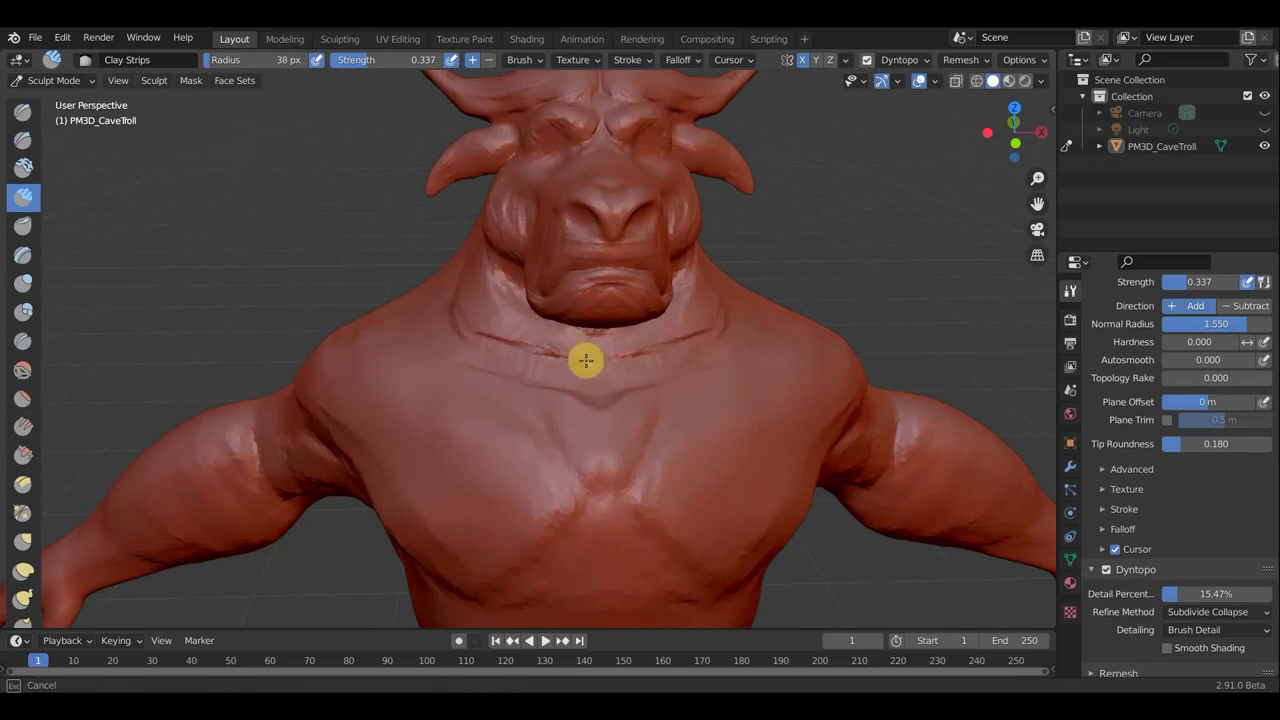
mouse_move(595, 342)
middle_mouse_down()
mouse_move(626, 314)
mouse_move(623, 297)
mouse_move(643, 294)
mouse_move(649, 314)
middle_mouse_up()
mouse_move(638, 342)
left_mouse_down()
mouse_move(529, 329)
mouse_move(586, 309)
mouse_move(557, 307)
left_mouse_up()
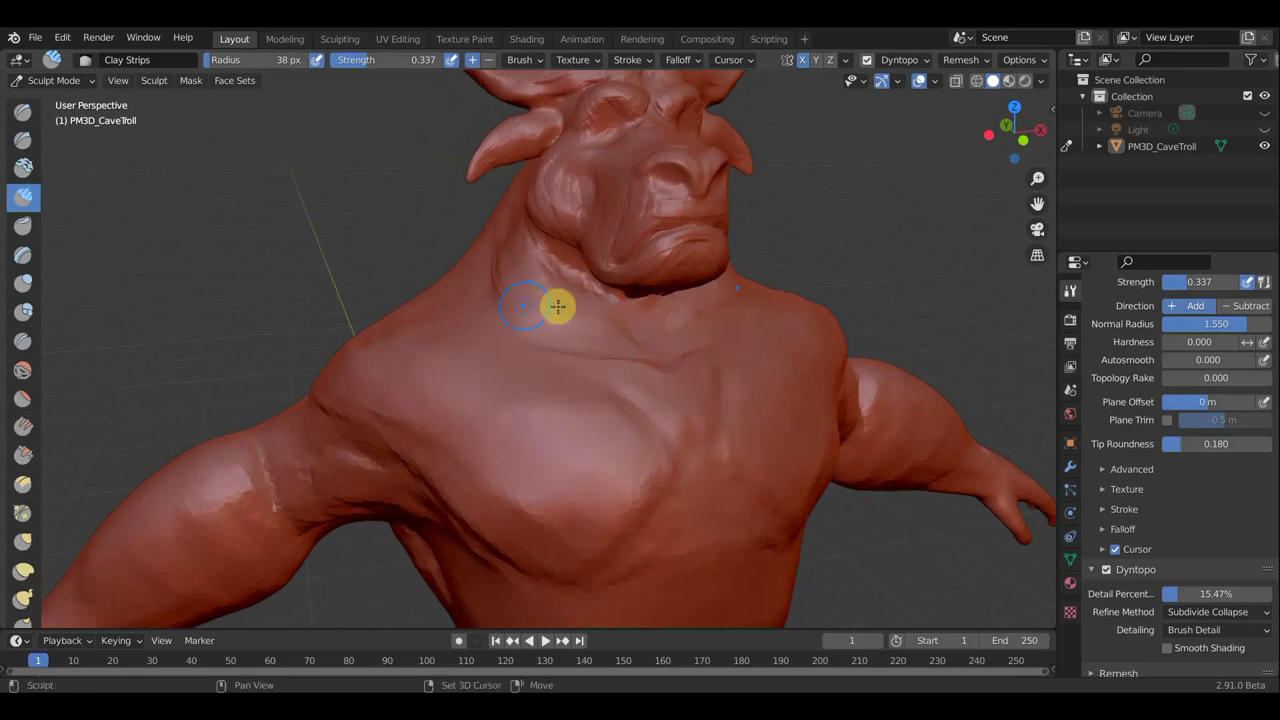
Step: Add clay from the ear down the side of the neck
mouse_move(686, 294)
middle_mouse_down()
mouse_move(738, 293)
mouse_move(669, 286)
mouse_move(706, 234)
middle_mouse_up()
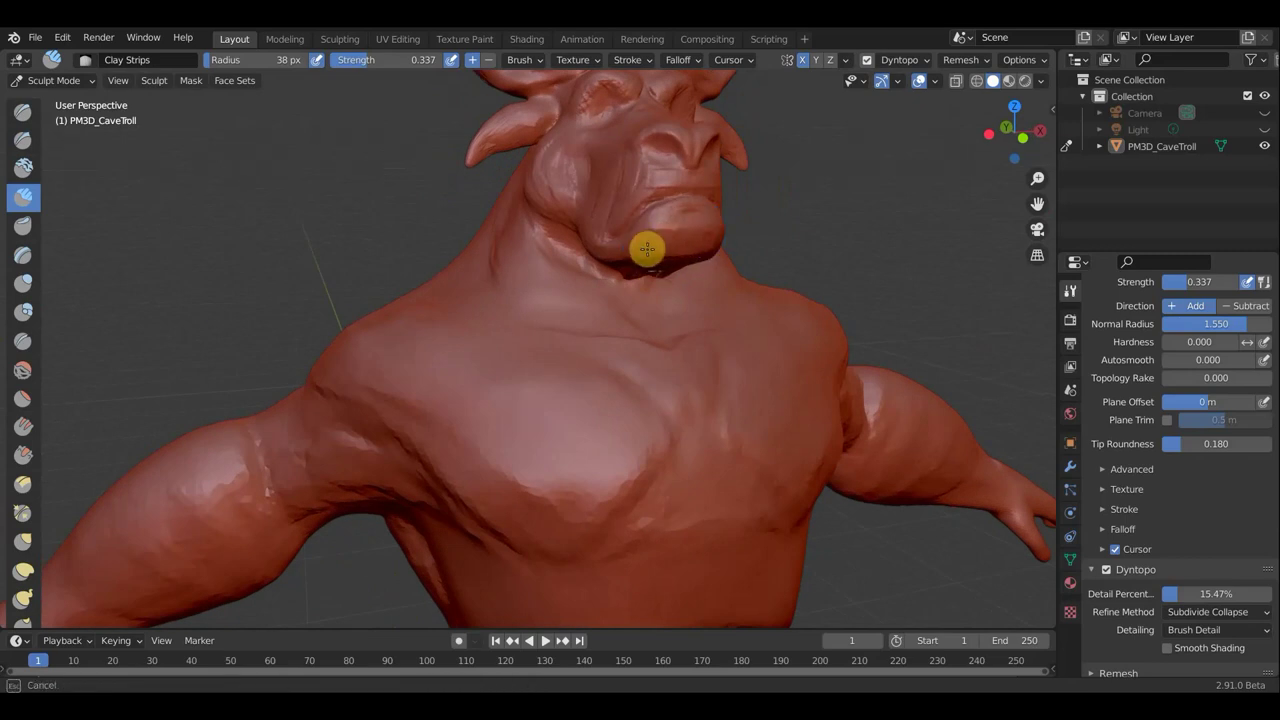
mouse_move(700, 251)
middle_mouse_down()
mouse_move(779, 265)
mouse_move(860, 217)
mouse_move(860, 343)
middle_mouse_up()
scroll(703, 329, "up", 1)
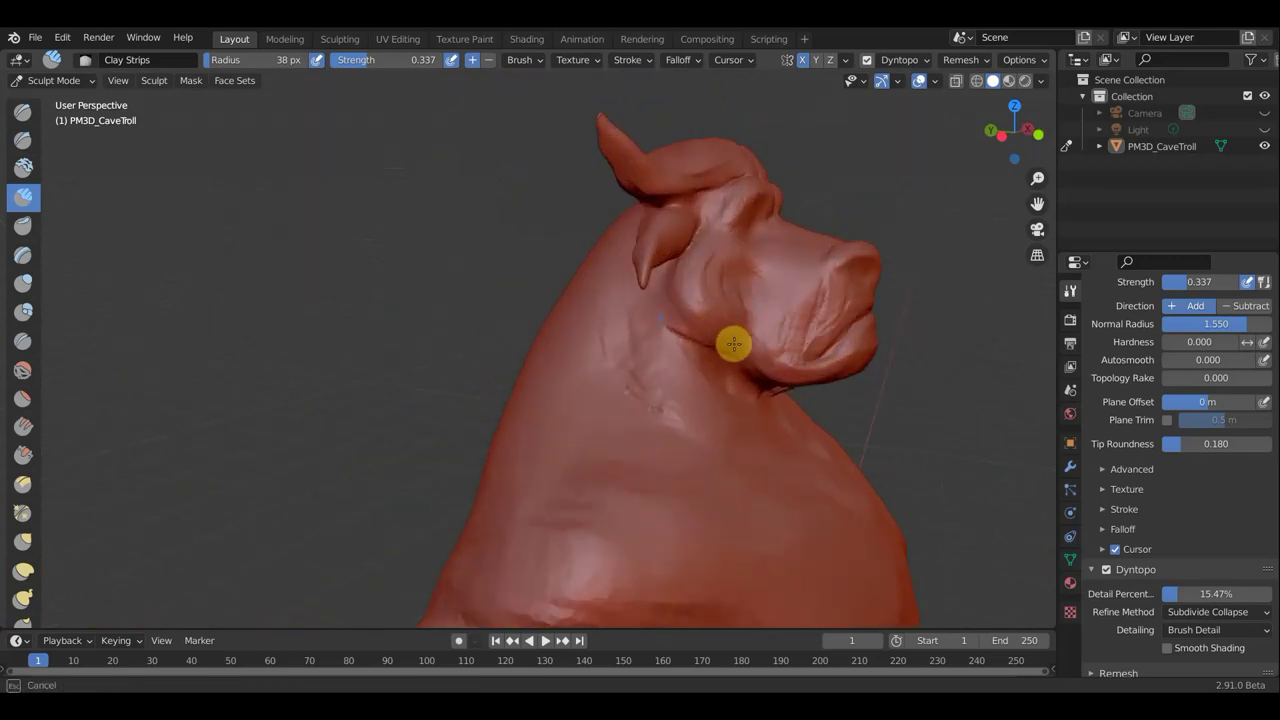
mouse_move(700, 259)
left_mouse_down()
mouse_move(679, 302)
mouse_move(759, 297)
left_mouse_up()
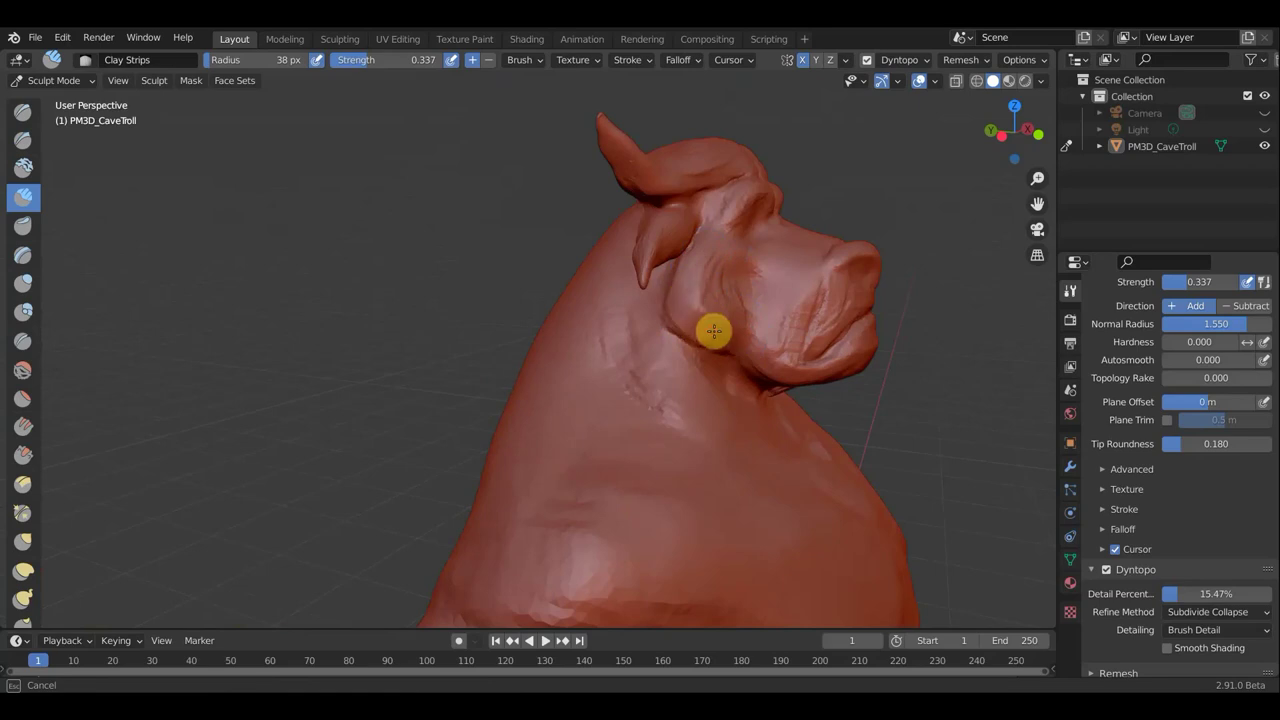
mouse_move(759, 285)
middle_mouse_down()
mouse_move(643, 294)
mouse_move(663, 257)
middle_mouse_up()
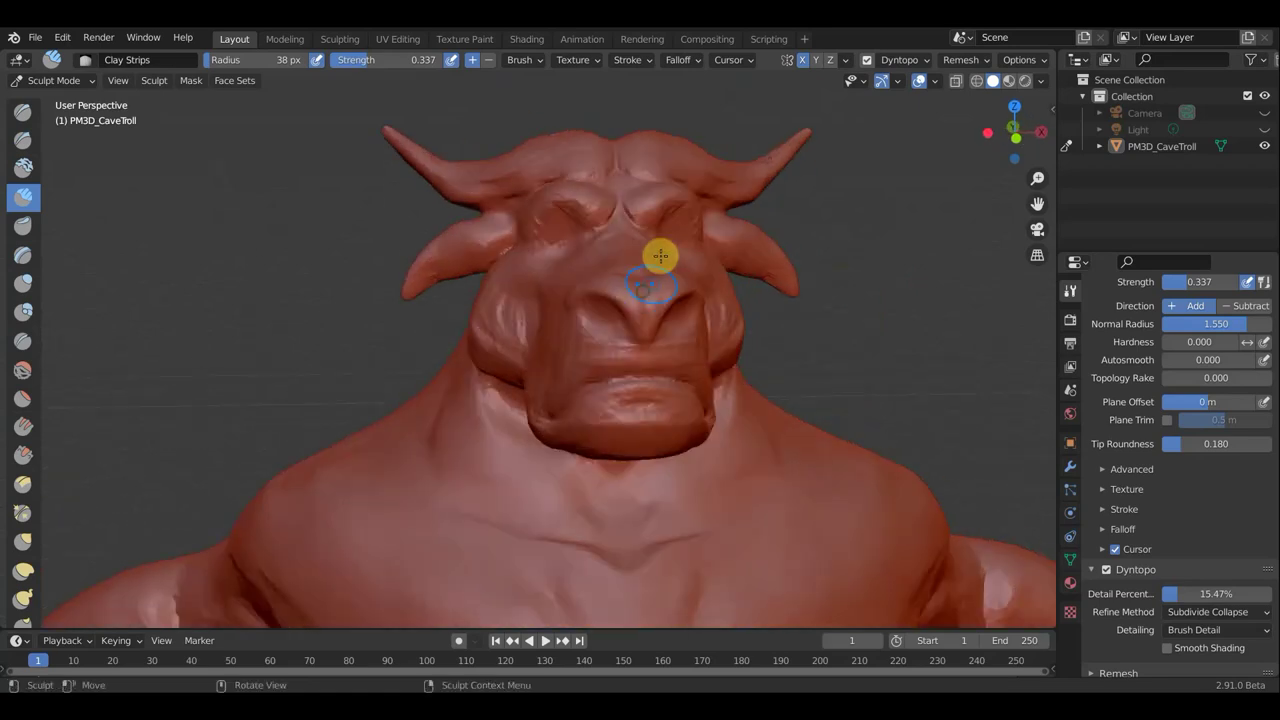
Step: Build up the bridge of the troll's nose with clay strips
mouse_move(700, 303)
middle_mouse_down()
mouse_move(700, 391)
mouse_move(695, 266)
mouse_move(677, 363)
middle_mouse_up()
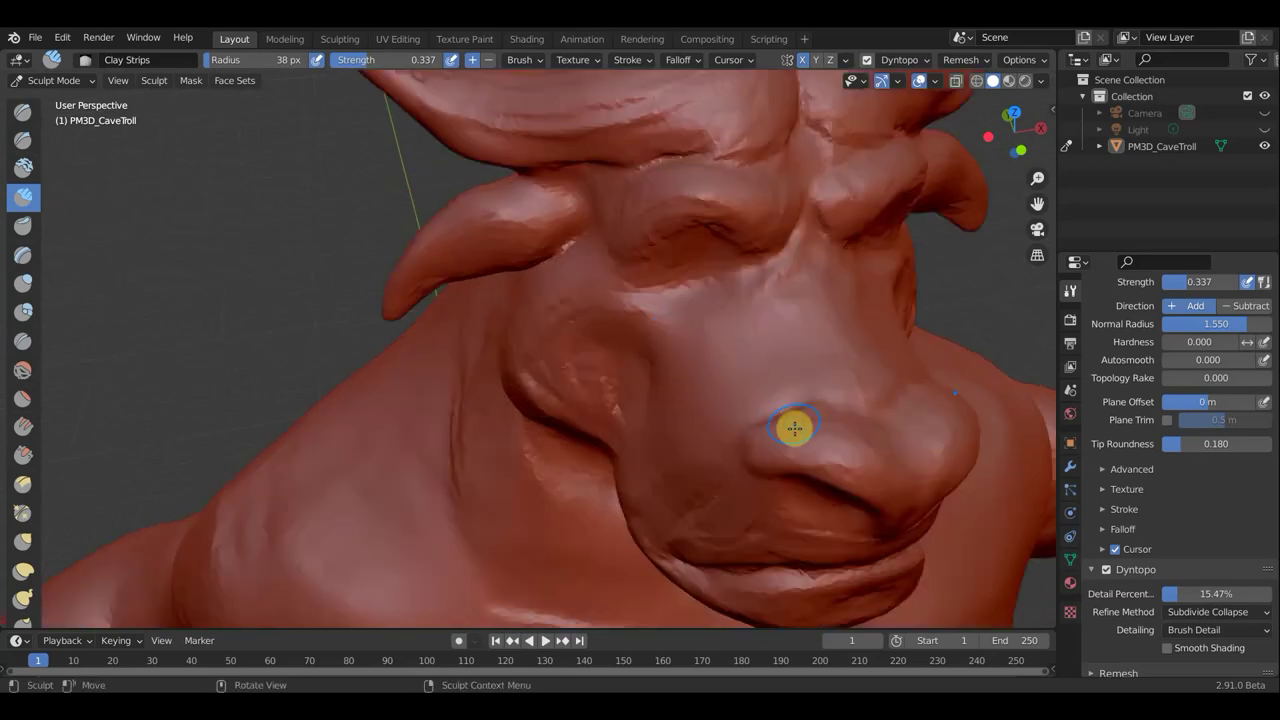
mouse_move(743, 463)
left_mouse_down()
mouse_move(783, 443)
mouse_move(854, 443)
mouse_move(909, 423)
mouse_move(902, 433)
mouse_move(891, 434)
mouse_move(946, 406)
mouse_move(860, 426)
mouse_move(856, 412)
left_mouse_up()
middle_click_drag(856, 412, 760, 357)
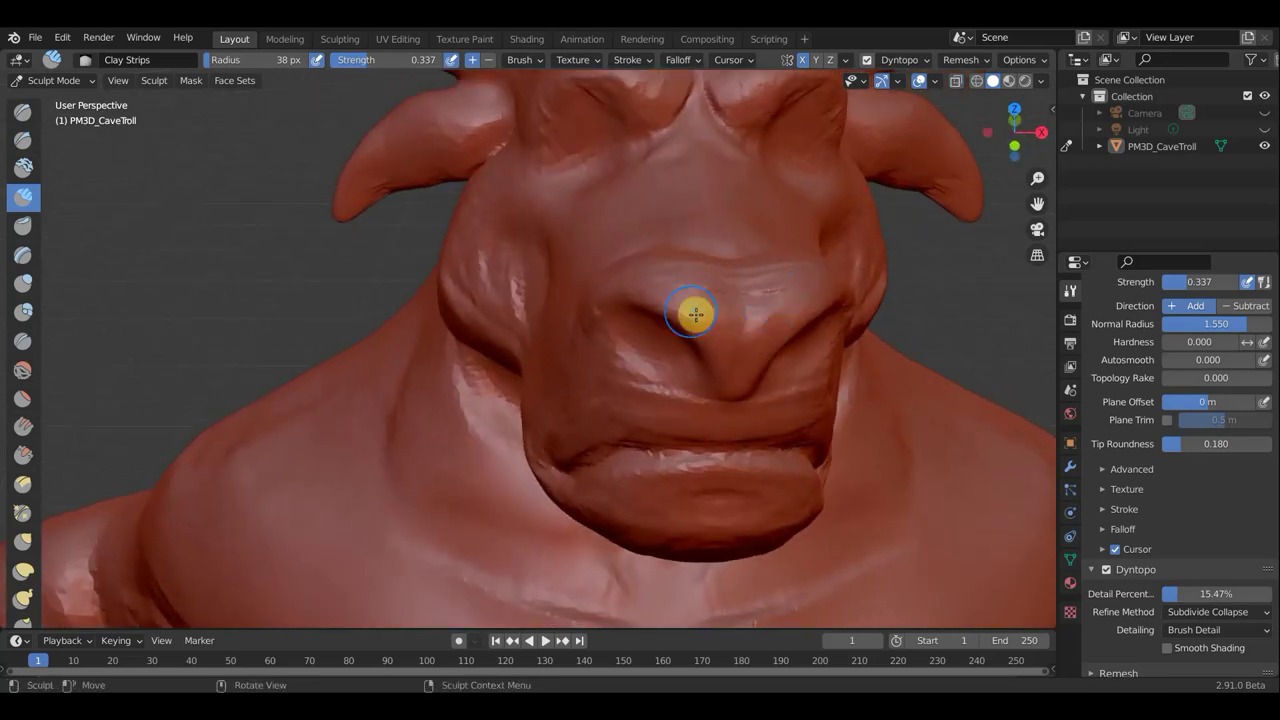
mouse_move(699, 306)
left_mouse_down()
mouse_move(709, 329)
mouse_move(708, 291)
left_mouse_up()
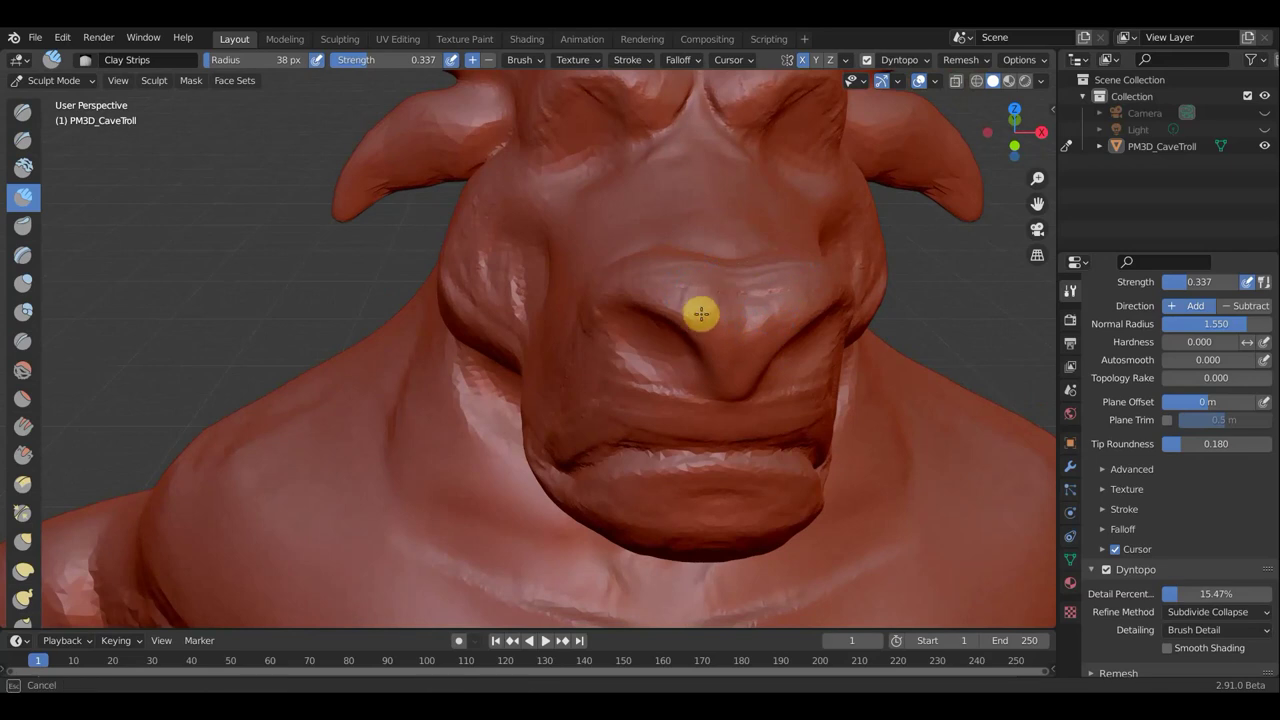
left_click_drag(720, 359, 717, 334)
middle_click_drag(717, 334, 715, 325)
mouse_move(702, 313)
middle_mouse_down()
mouse_move(763, 309)
mouse_move(777, 286)
middle_mouse_up()
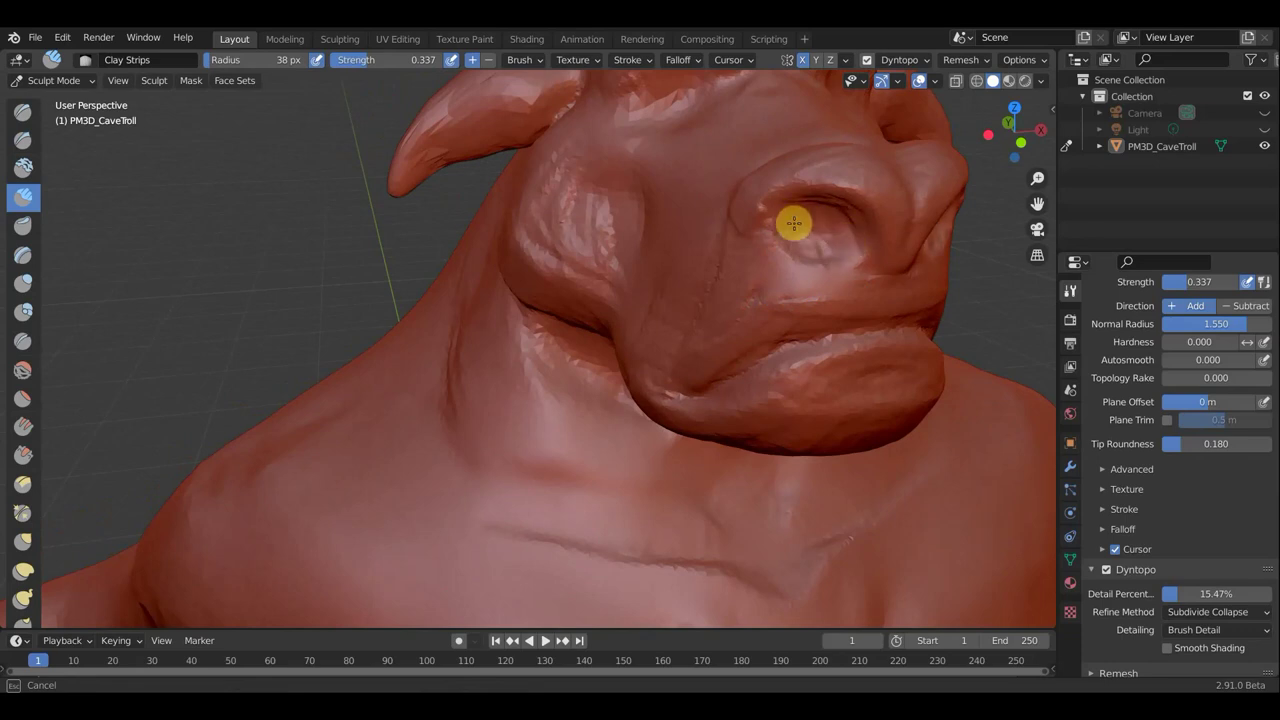
Step: Build up the troll's upper lip with clay strips from the front
mouse_move(831, 232)
middle_mouse_down()
mouse_move(706, 206)
mouse_move(614, 223)
mouse_move(386, 229)
mouse_move(371, 231)
mouse_move(380, 280)
middle_mouse_up()
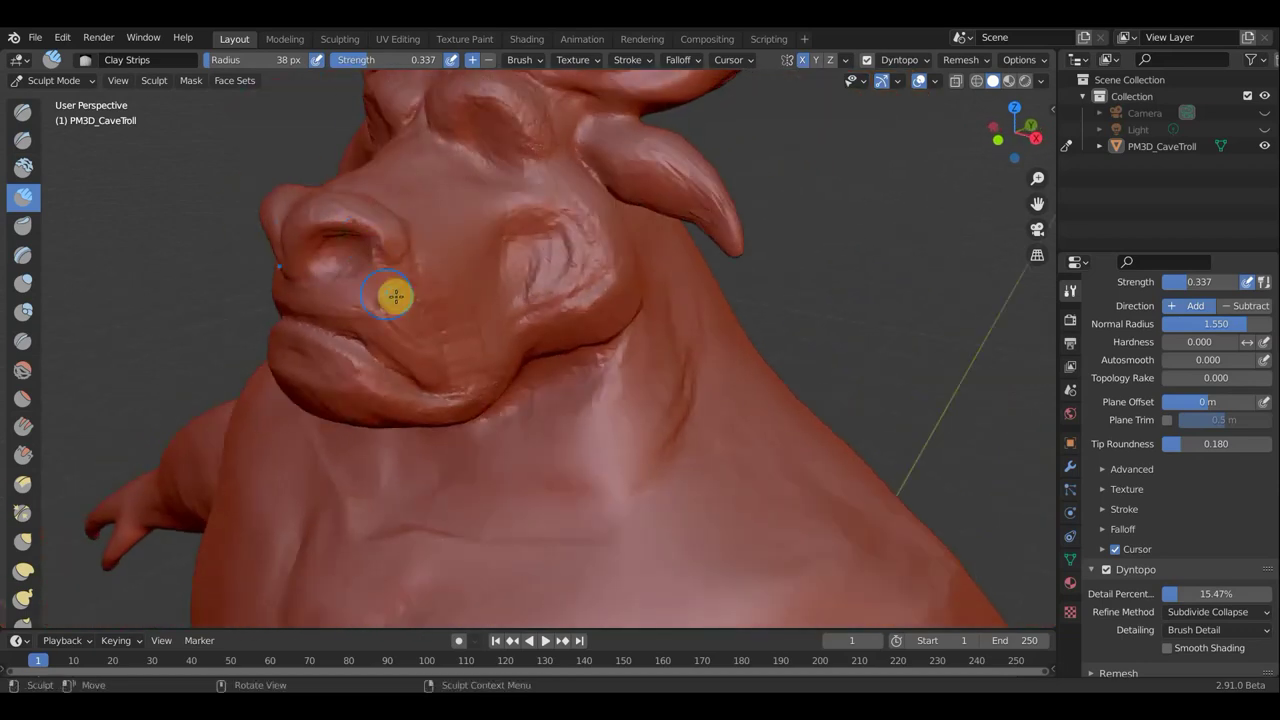
scroll(388, 285, "up", 2)
mouse_move(336, 313)
left_mouse_down()
mouse_move(277, 297)
mouse_move(340, 340)
mouse_move(236, 300)
mouse_move(283, 314)
mouse_move(271, 294)
mouse_move(342, 298)
mouse_move(194, 277)
mouse_move(348, 289)
mouse_move(331, 251)
mouse_move(360, 257)
mouse_move(343, 297)
mouse_move(370, 350)
mouse_move(323, 326)
mouse_move(343, 303)
mouse_move(400, 383)
mouse_move(354, 249)
mouse_move(390, 343)
mouse_move(360, 226)
mouse_move(394, 358)
mouse_move(354, 346)
mouse_move(417, 391)
mouse_move(349, 343)
mouse_move(396, 393)
mouse_move(349, 276)
mouse_move(361, 244)
mouse_move(408, 286)
mouse_move(383, 219)
mouse_move(437, 343)
left_mouse_up()
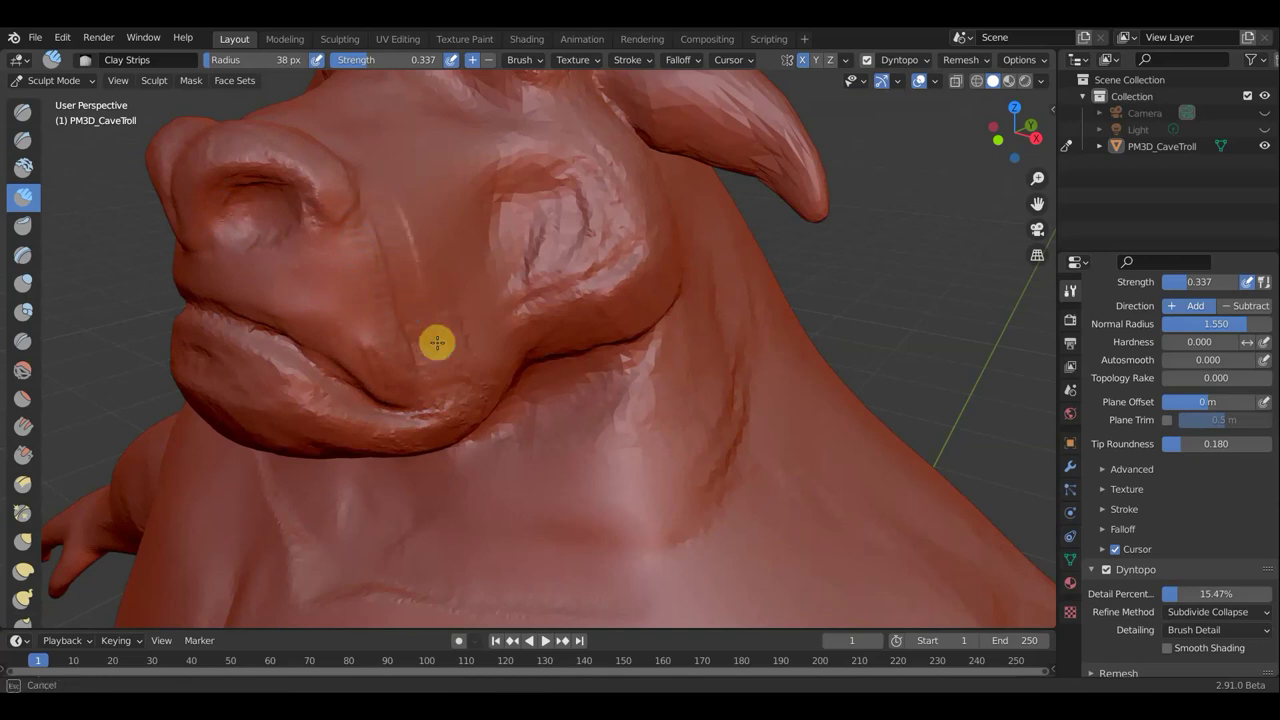
scroll(449, 309, "down", 5)
Step: Sculpt clay strips over the cheek and up toward the eye
mouse_move(449, 309)
middle_mouse_down()
mouse_move(354, 294)
mouse_move(286, 306)
mouse_move(290, 347)
mouse_move(526, 360)
middle_mouse_up()
scroll(526, 360, "up", 3)
mouse_move(526, 360)
left_mouse_down()
mouse_move(543, 331)
mouse_move(503, 365)
mouse_move(532, 339)
mouse_move(540, 425)
mouse_move(526, 371)
left_mouse_up()
middle_click_drag(526, 371, 550, 221)
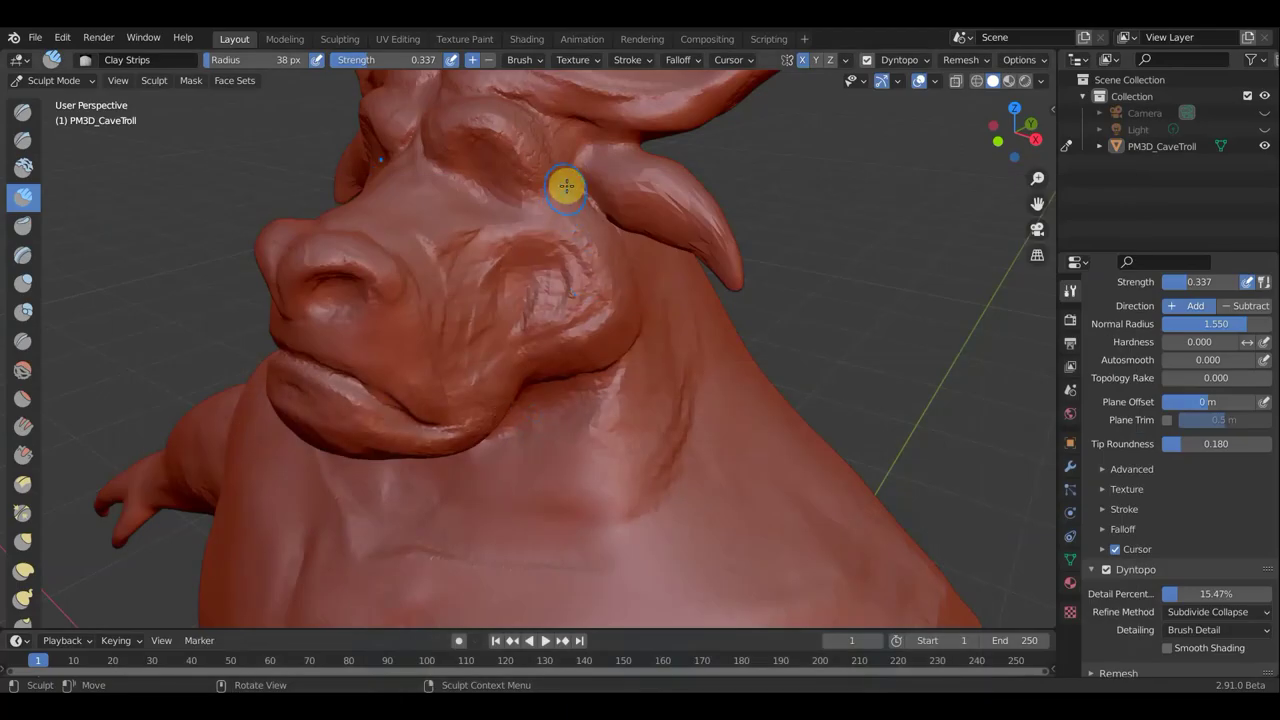
left_click_drag(566, 186, 481, 220)
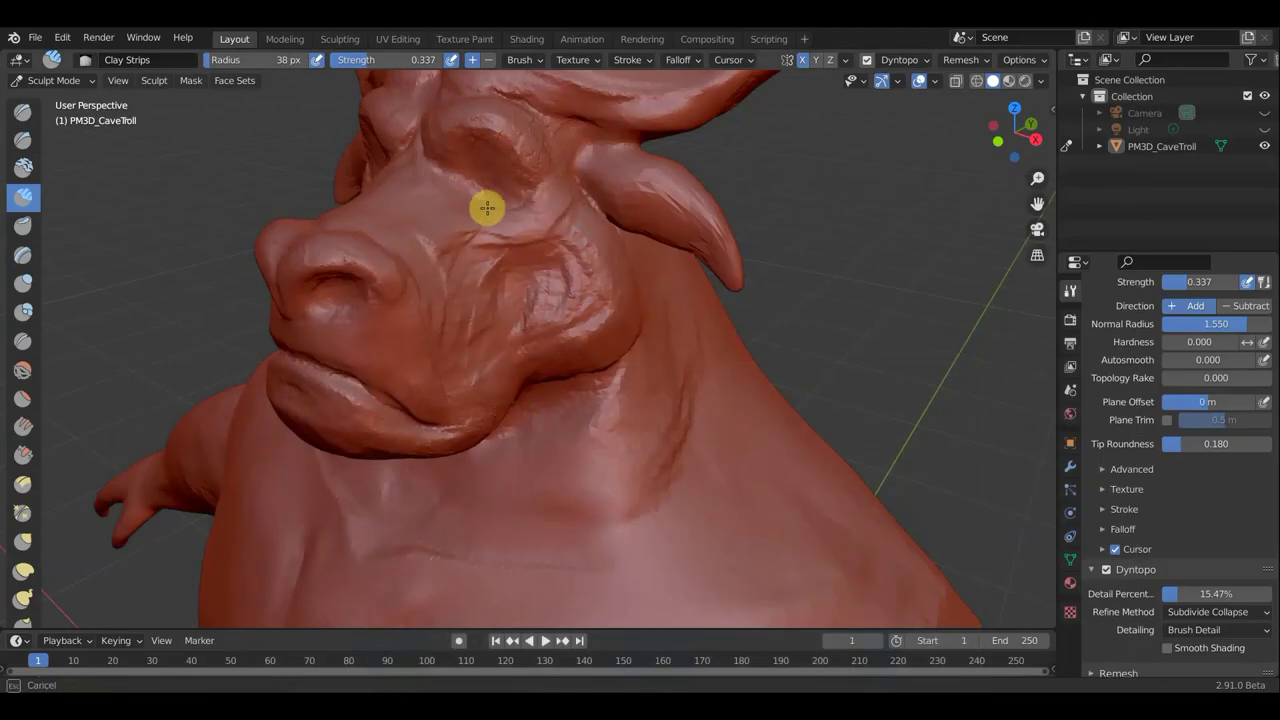
Step: Add clay from the eye across the cheek and around the lip and snout
mouse_move(470, 193)
left_mouse_down()
mouse_move(564, 243)
mouse_move(580, 211)
mouse_move(558, 269)
mouse_move(583, 266)
mouse_move(563, 251)
mouse_move(557, 206)
mouse_move(501, 227)
mouse_move(526, 203)
mouse_move(481, 174)
mouse_move(454, 229)
mouse_move(460, 274)
mouse_move(469, 217)
mouse_move(443, 262)
mouse_move(457, 369)
mouse_move(536, 300)
mouse_move(491, 277)
mouse_move(543, 300)
mouse_move(594, 280)
mouse_move(589, 326)
mouse_move(514, 311)
mouse_move(491, 260)
mouse_move(483, 283)
mouse_move(502, 365)
mouse_move(489, 386)
mouse_move(409, 357)
left_mouse_up()
mouse_move(409, 357)
middle_mouse_down()
mouse_move(369, 346)
mouse_move(253, 262)
middle_mouse_up()
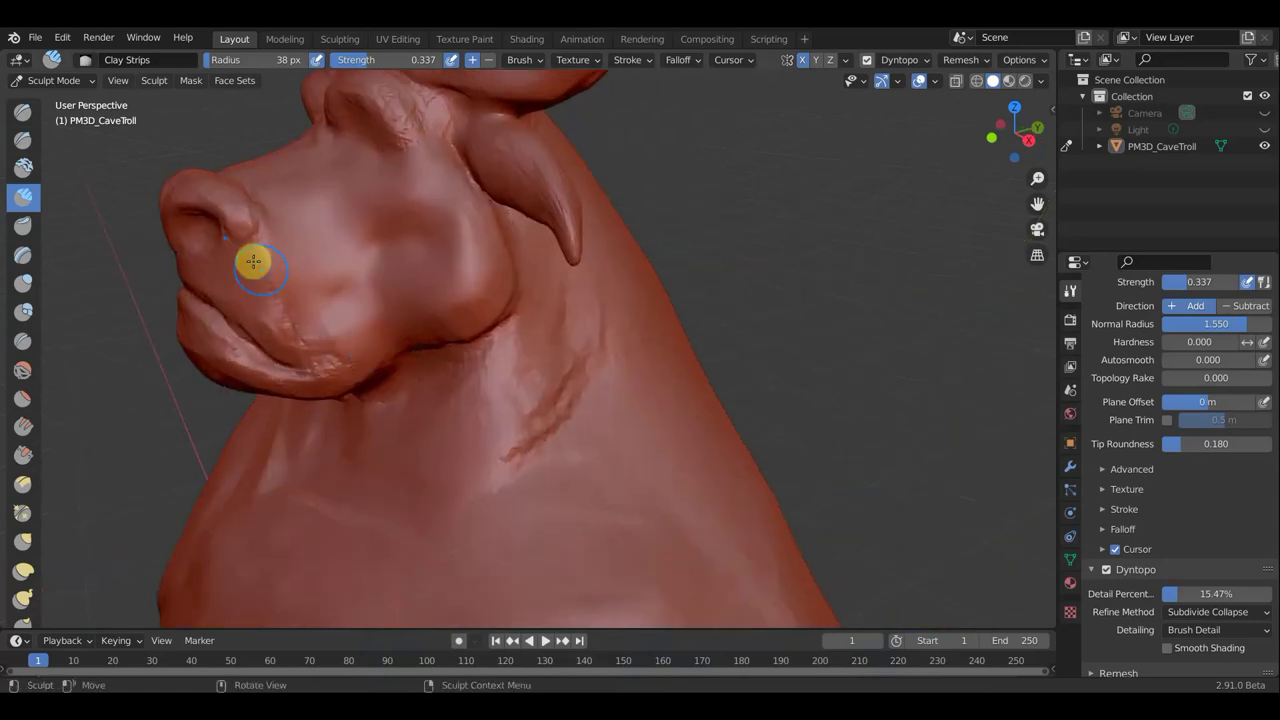
mouse_move(240, 273)
left_mouse_down()
mouse_move(206, 277)
mouse_move(259, 291)
mouse_move(263, 263)
left_mouse_up()
mouse_move(251, 257)
middle_mouse_down()
mouse_move(257, 275)
mouse_move(210, 293)
middle_mouse_up()
left_click_drag(191, 279, 236, 387)
left_click_drag(256, 437, 254, 440)
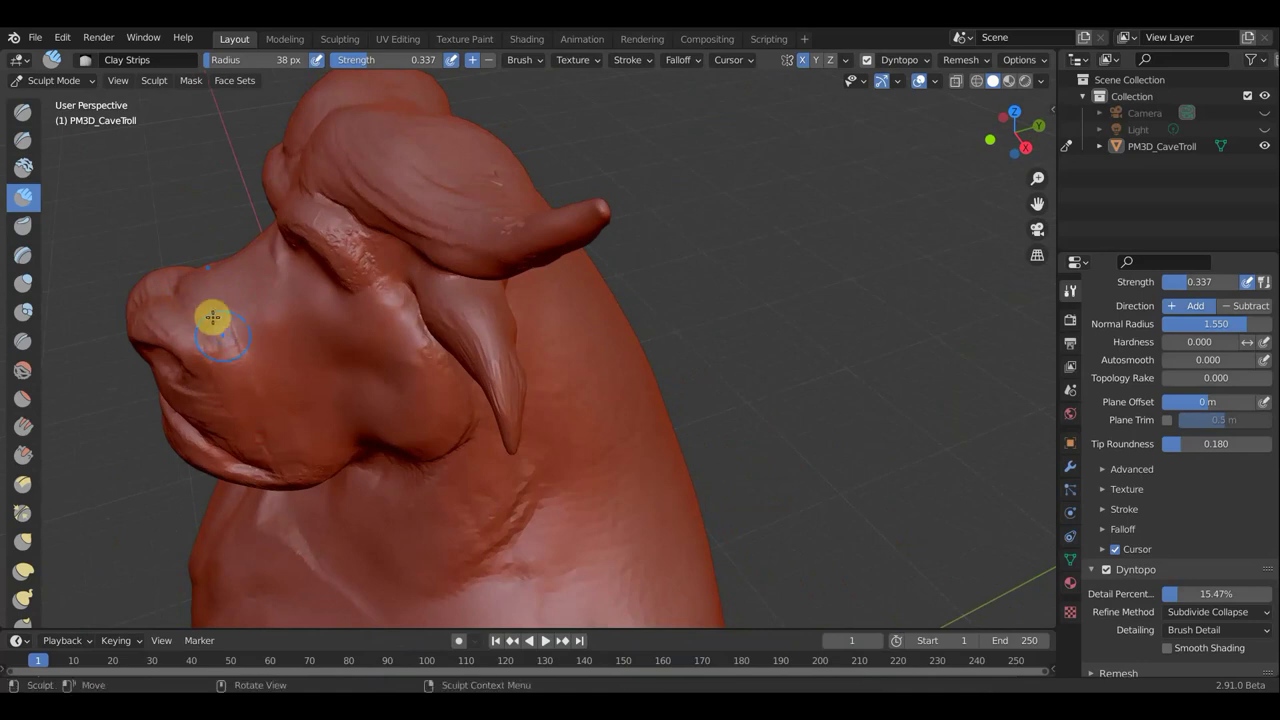
Step: Build up the underside of the jaw and the snout with clay strips
left_click_drag(192, 277, 246, 395)
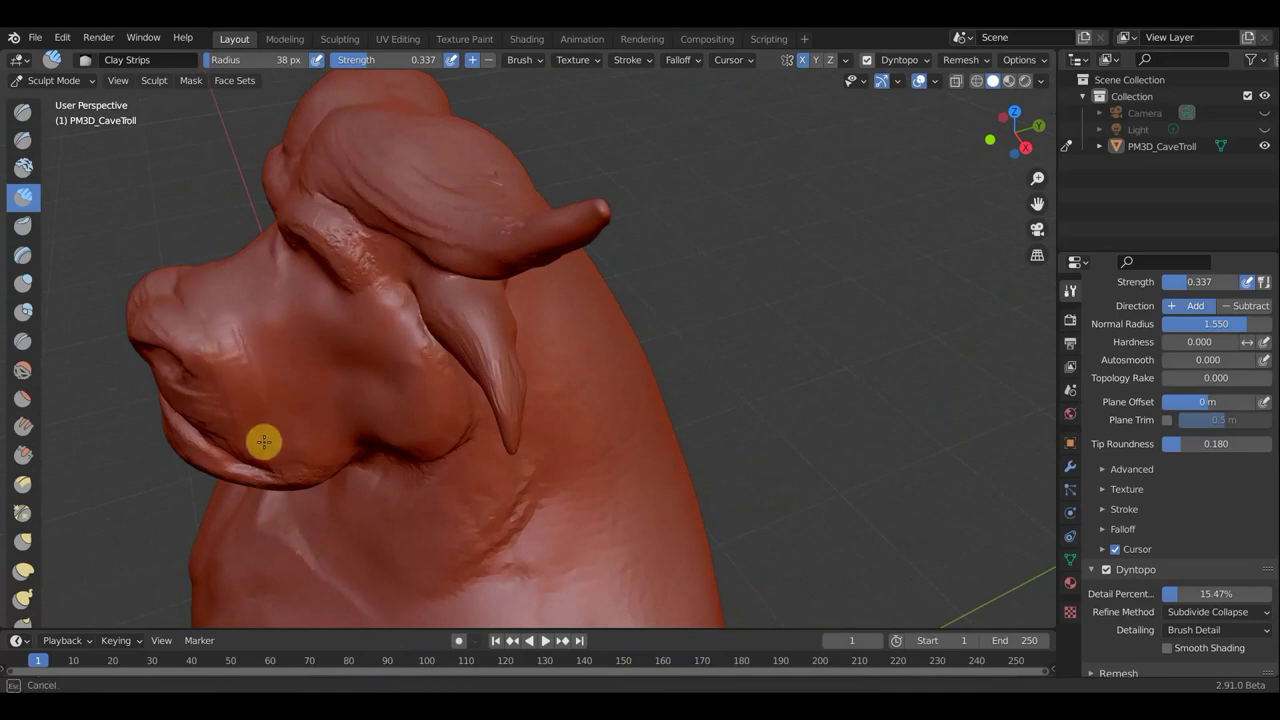
left_click_drag(273, 452, 294, 357)
middle_click_drag(294, 357, 306, 357)
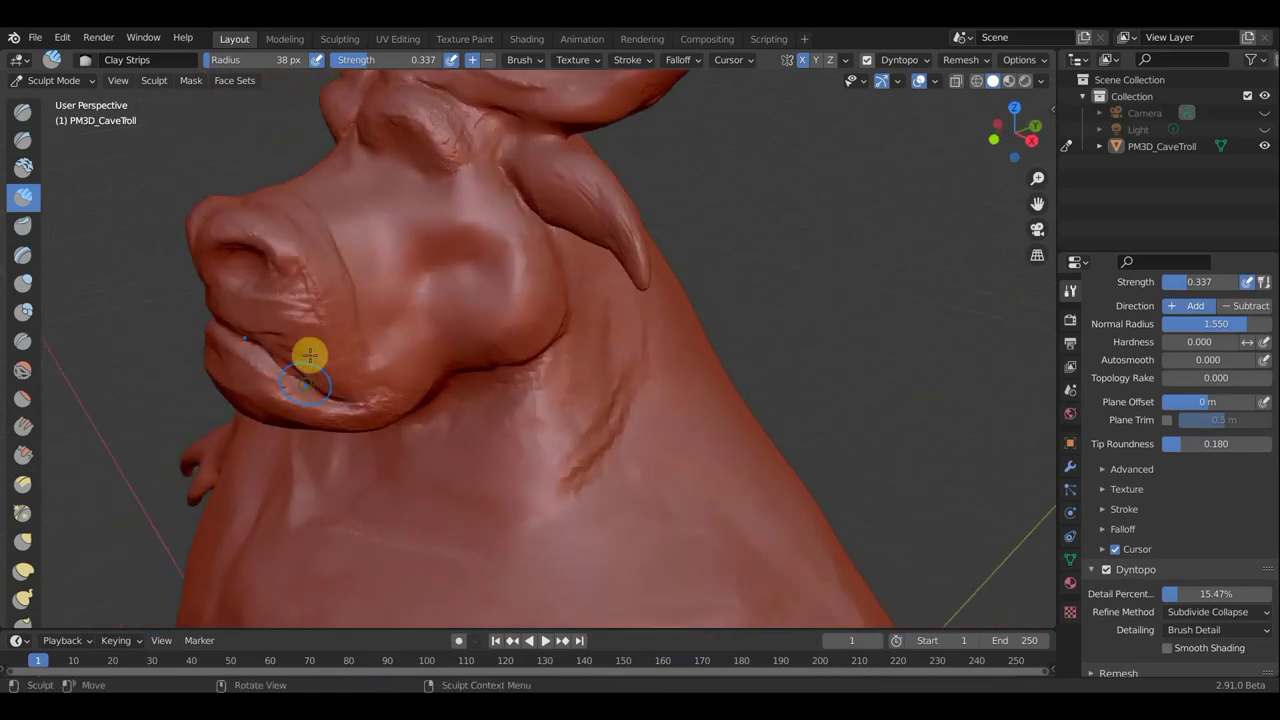
mouse_move(280, 246)
middle_mouse_down()
mouse_move(257, 240)
mouse_move(257, 280)
middle_mouse_up()
mouse_move(312, 268)
left_mouse_down()
mouse_move(348, 264)
mouse_move(355, 281)
mouse_move(275, 358)
mouse_move(346, 380)
mouse_move(357, 351)
mouse_move(334, 311)
mouse_move(365, 367)
left_mouse_up()
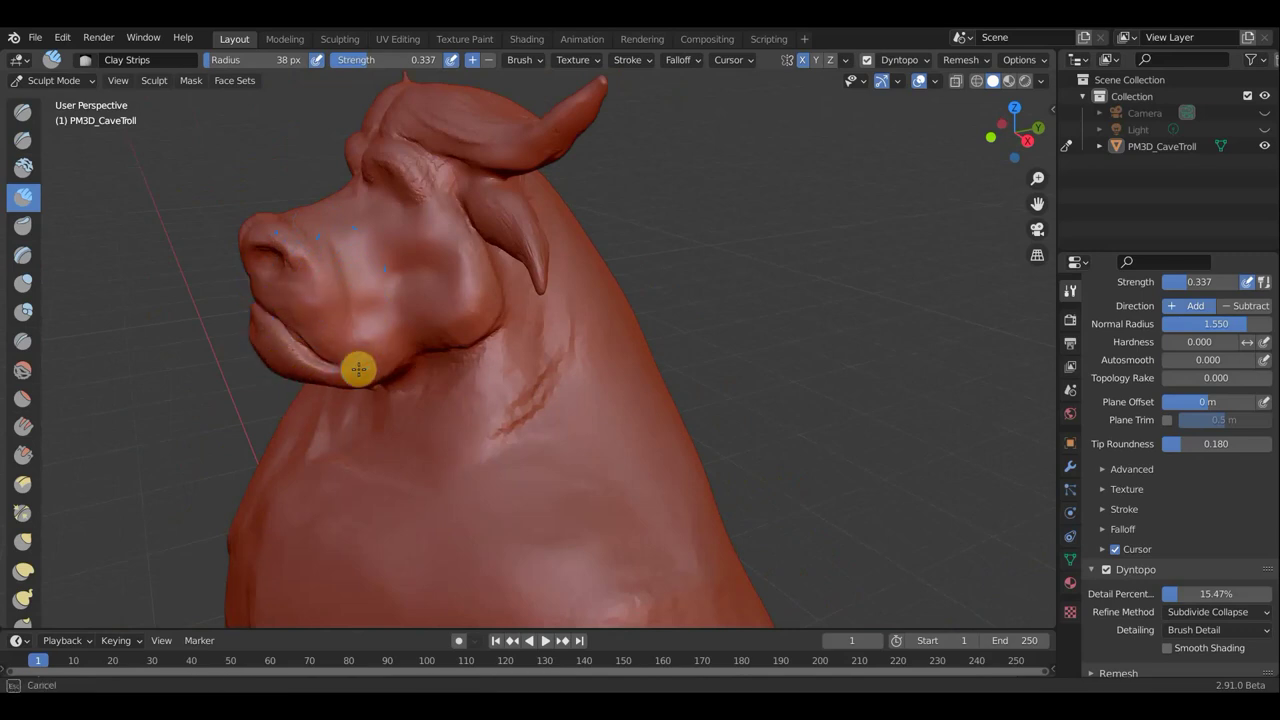
Step: Add clay along the jaw line from a three-quarter view
middle_click_drag(557, 323, 669, 299, "alt")
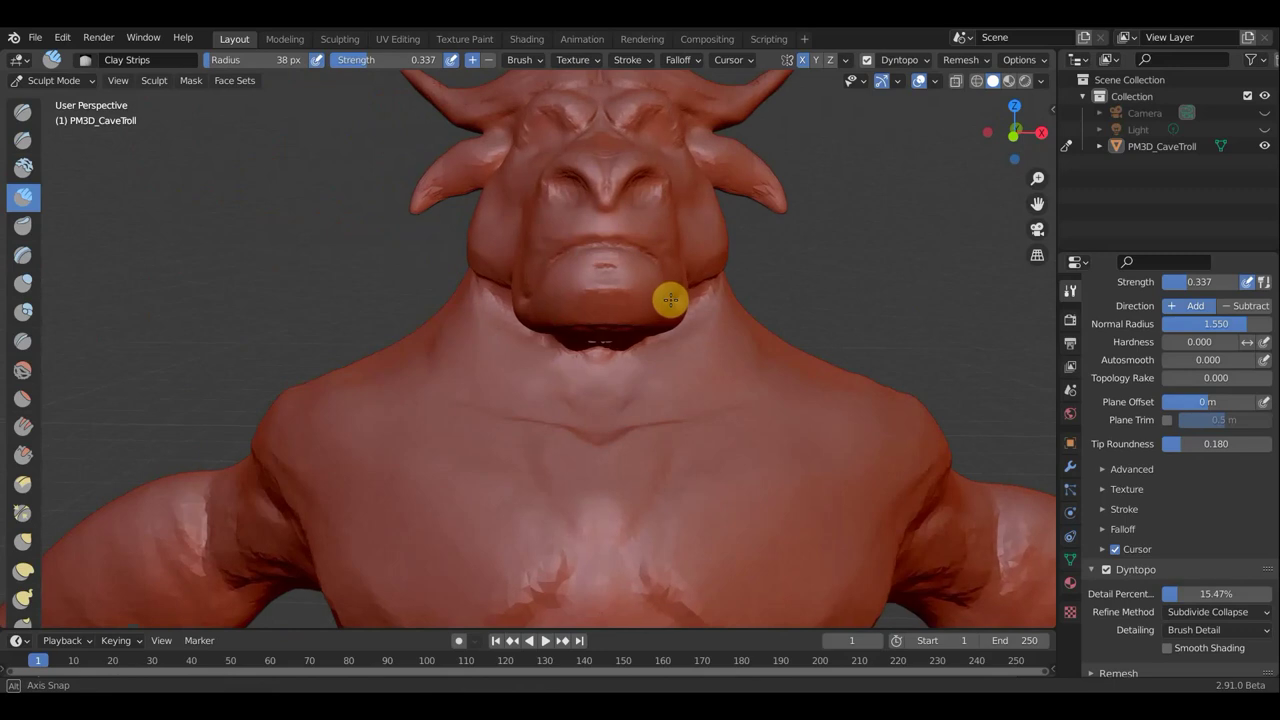
middle_click_drag(577, 300, 723, 311)
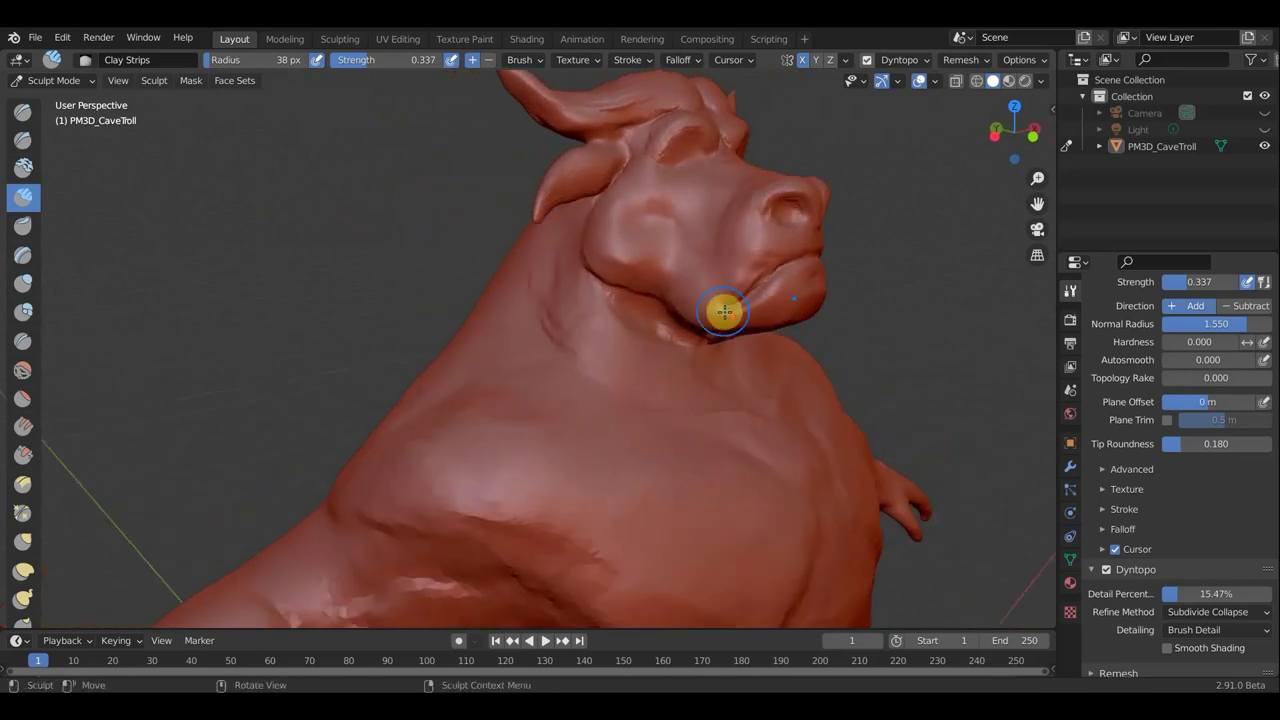
scroll(723, 311, "up", 4)
mouse_move(794, 314)
left_mouse_down()
mouse_move(889, 291)
mouse_move(826, 286)
mouse_move(837, 232)
mouse_move(818, 288)
mouse_move(817, 226)
mouse_move(810, 283)
mouse_move(848, 239)
mouse_move(814, 234)
mouse_move(806, 286)
left_mouse_up()
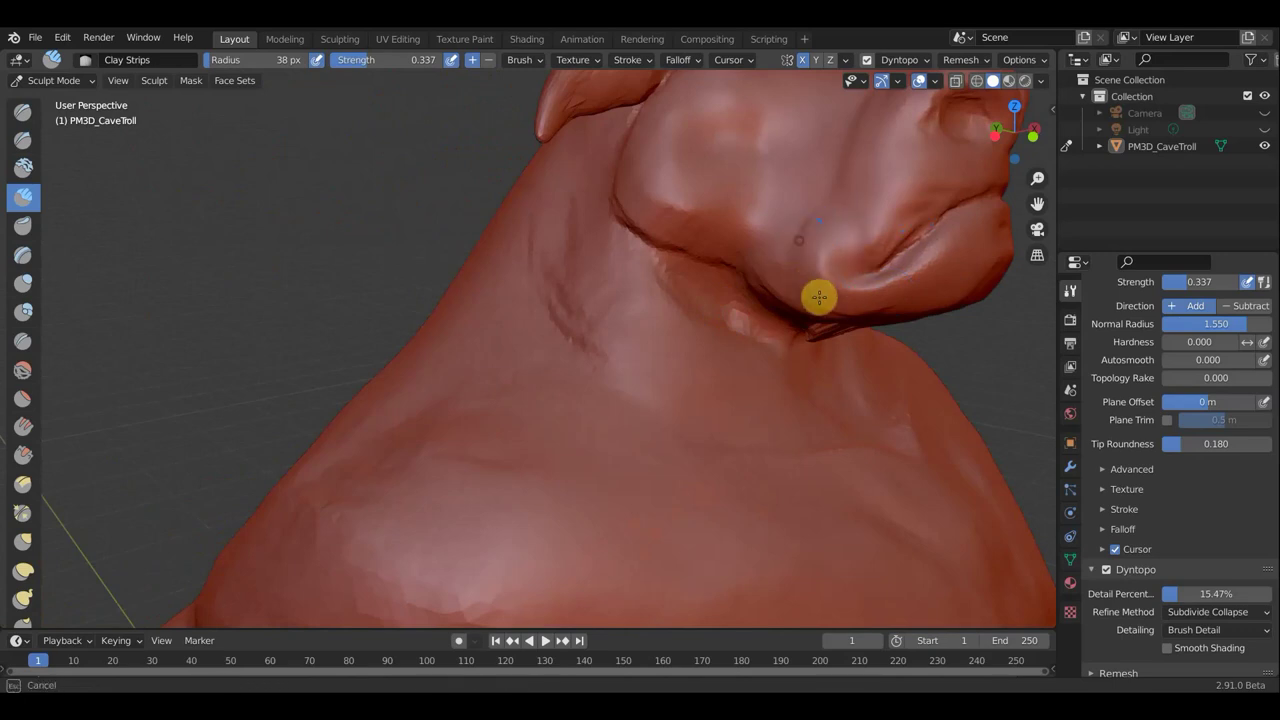
scroll(800, 235, "down", 5)
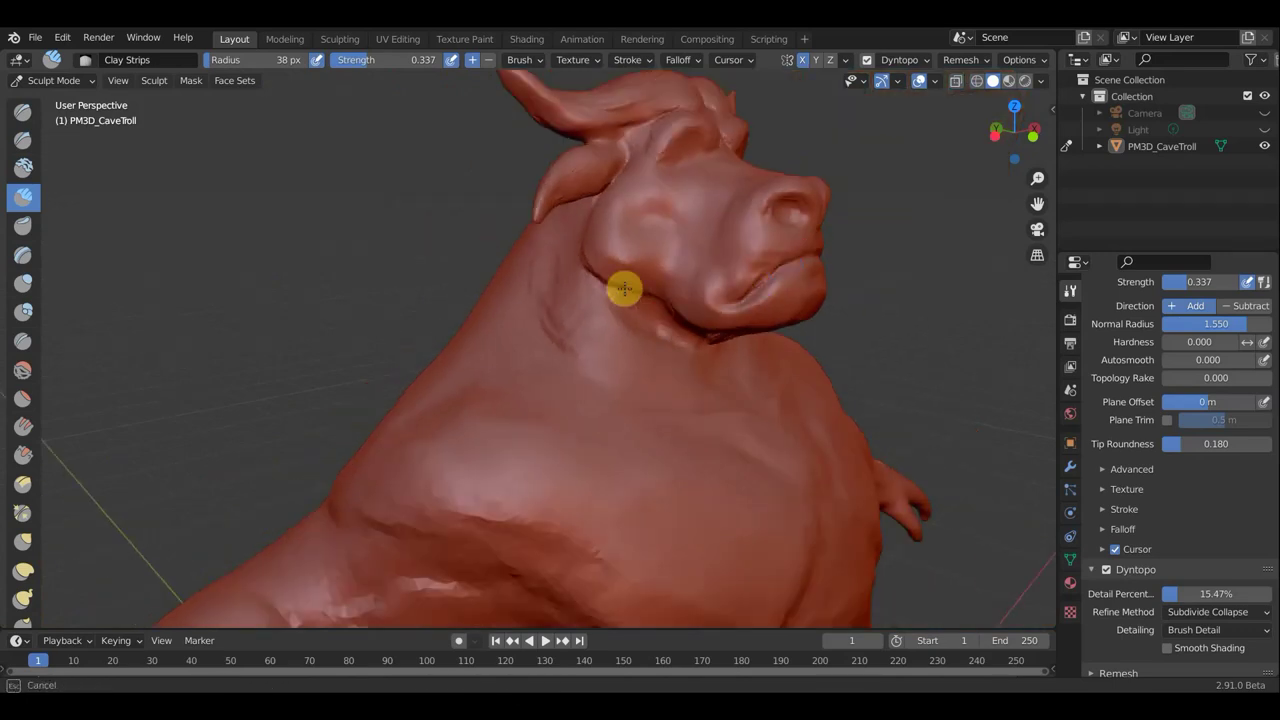
middle_click_drag(643, 297, 557, 300)
Step: Carve grooves down the back of the troll's head
mouse_move(563, 563)
middle_mouse_down()
mouse_move(543, 491)
mouse_move(740, 443)
mouse_move(857, 443)
mouse_move(766, 463)
middle_mouse_up()
left_click_drag(573, 245, 557, 305)
mouse_move(578, 256)
left_mouse_down()
mouse_move(549, 280)
mouse_move(551, 297)
mouse_move(540, 274)
mouse_move(517, 306)
mouse_move(582, 213)
mouse_move(529, 371)
mouse_move(542, 320)
left_mouse_up()
mouse_move(569, 330)
middle_mouse_down()
mouse_move(374, 320)
mouse_move(891, 286)
middle_mouse_up()
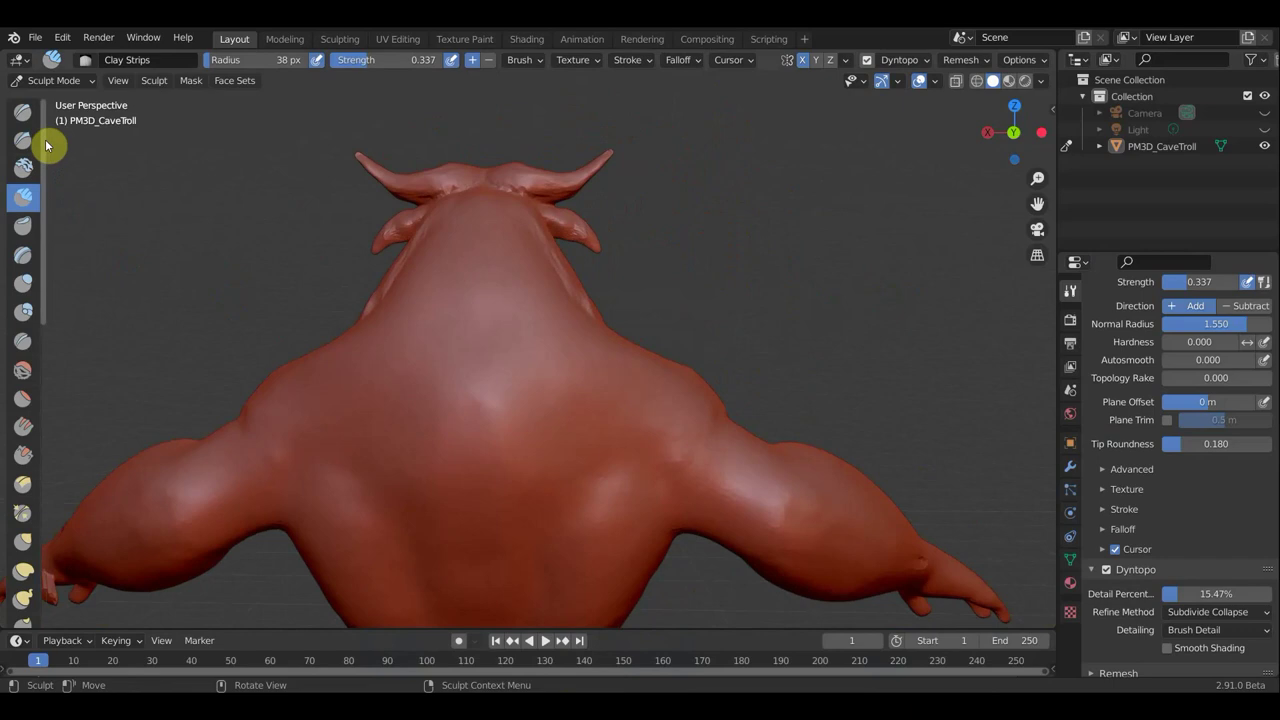
left_click(25, 541)
Step: Set the Grab brush radius to 77 px and pull the neck upward near the jaw
scroll(500, 251, "down", 1)
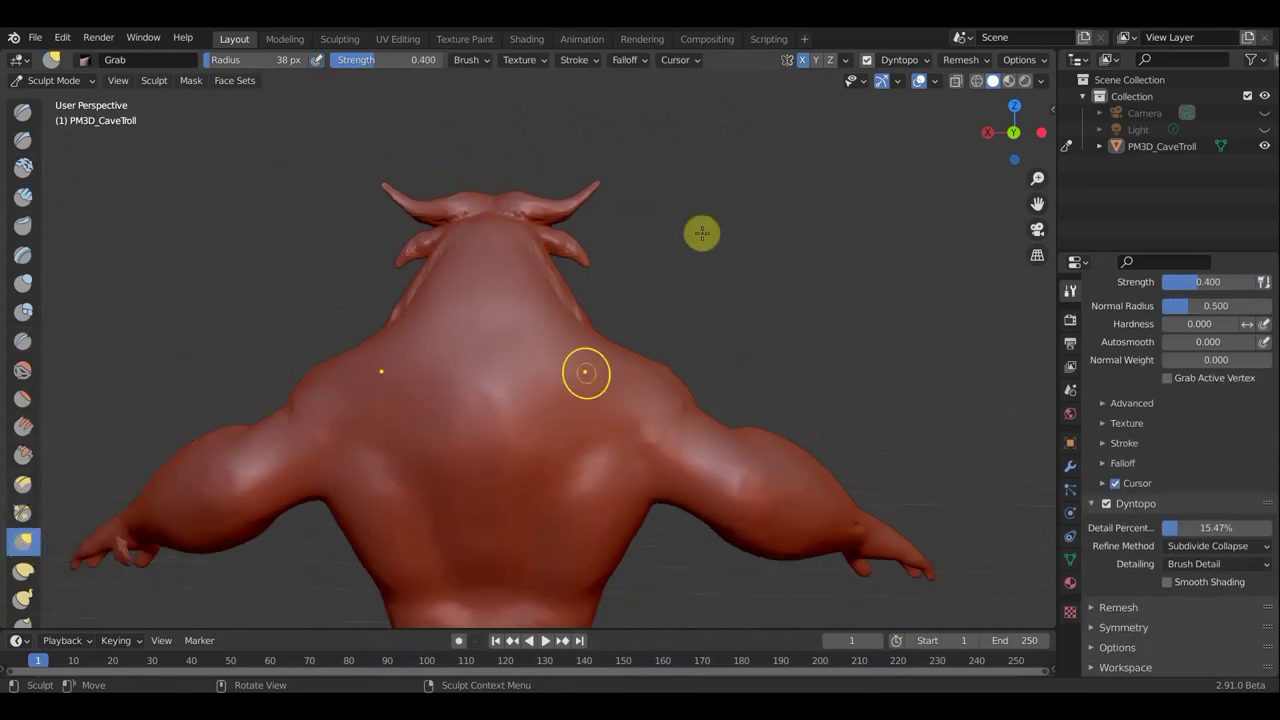
key("f")
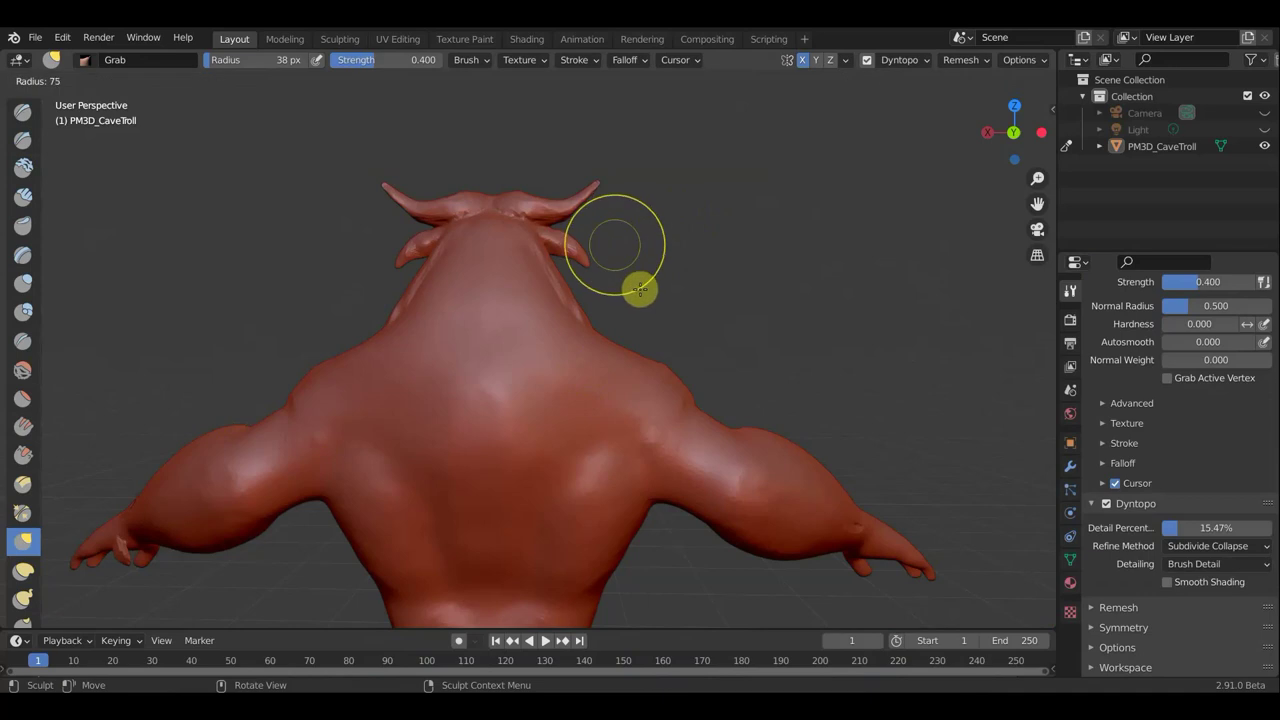
left_click(638, 285)
mouse_move(536, 262)
left_mouse_down()
mouse_move(546, 253)
mouse_move(526, 223)
mouse_move(586, 323)
left_mouse_up()
middle_click_drag(660, 294, 157, 317)
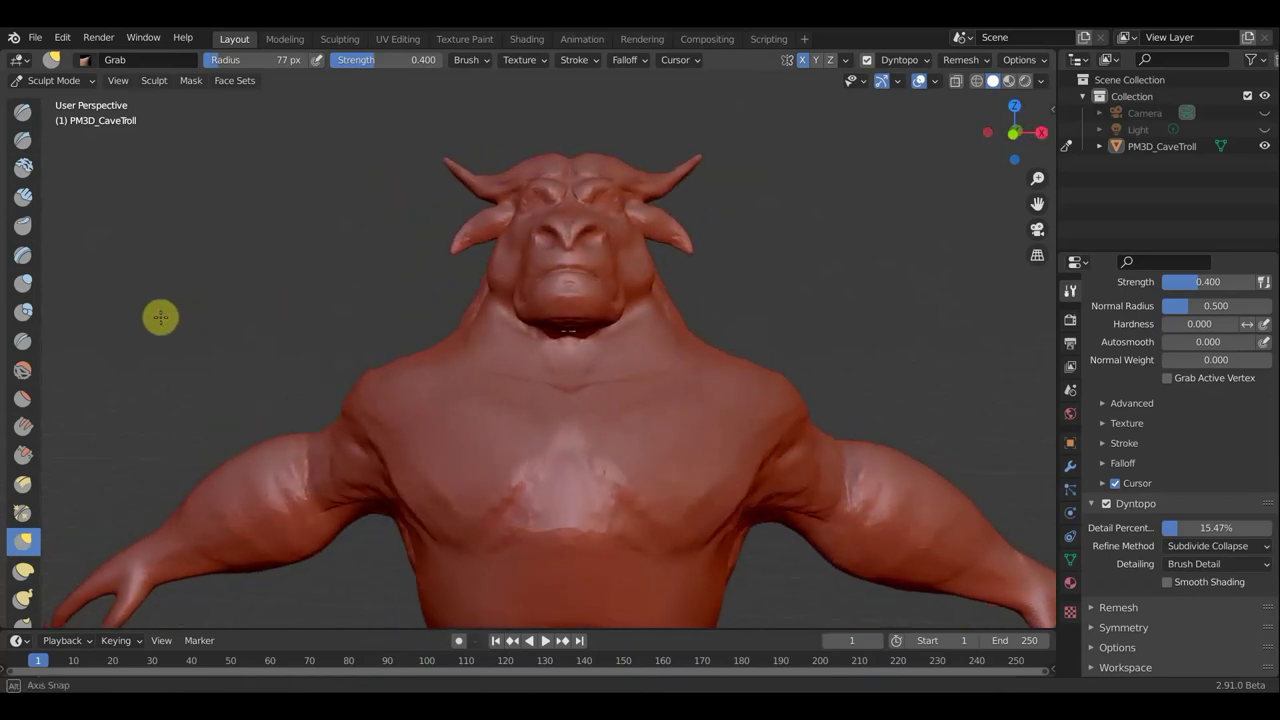
mouse_move(475, 325)
left_mouse_down()
mouse_move(495, 314)
mouse_move(463, 360)
mouse_move(476, 358)
mouse_move(448, 325)
mouse_move(380, 357)
mouse_move(412, 357)
left_mouse_up()
mouse_move(543, 366)
middle_mouse_down()
mouse_move(523, 320)
mouse_move(488, 313)
middle_mouse_up()
left_click_drag(480, 293, 531, 300)
Step: Pull the front of the neck and throat into a new contour under the chin
middle_click_drag(531, 300, 586, 300)
scroll(580, 266, "up", 2)
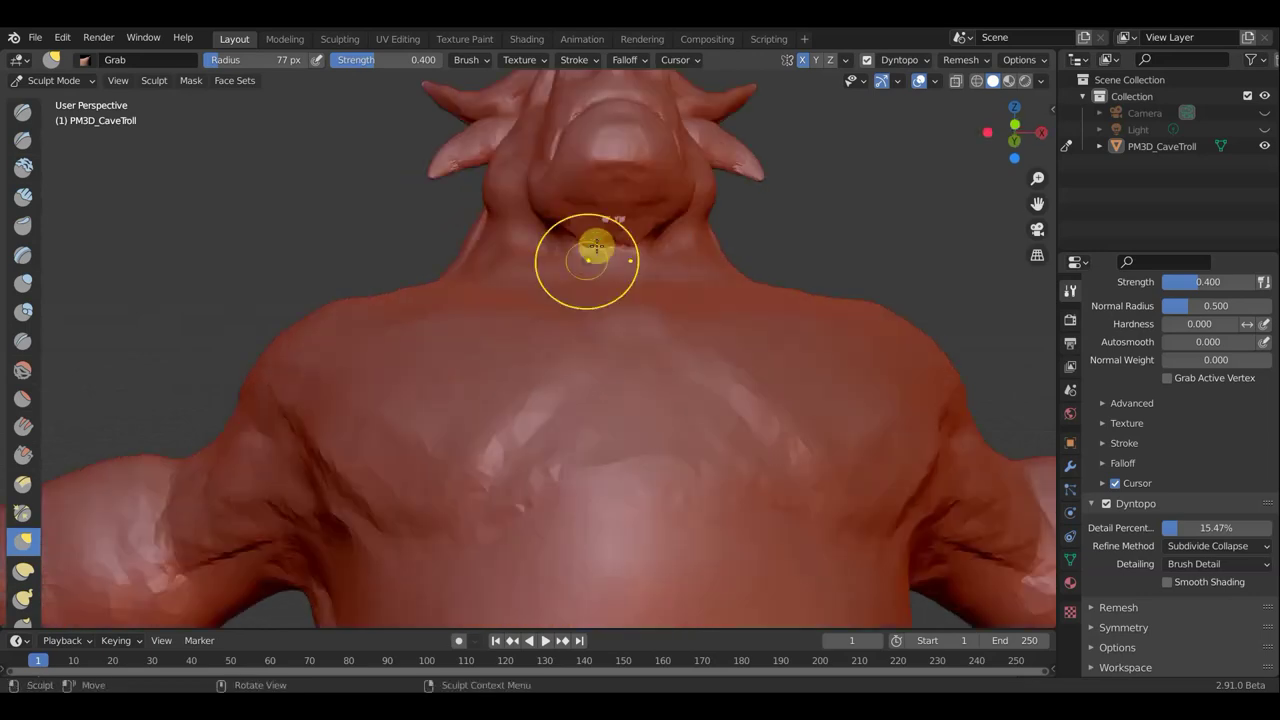
mouse_move(590, 232)
left_mouse_down()
mouse_move(572, 226)
mouse_move(611, 223)
left_mouse_up()
middle_click_drag(611, 223, 736, 345)
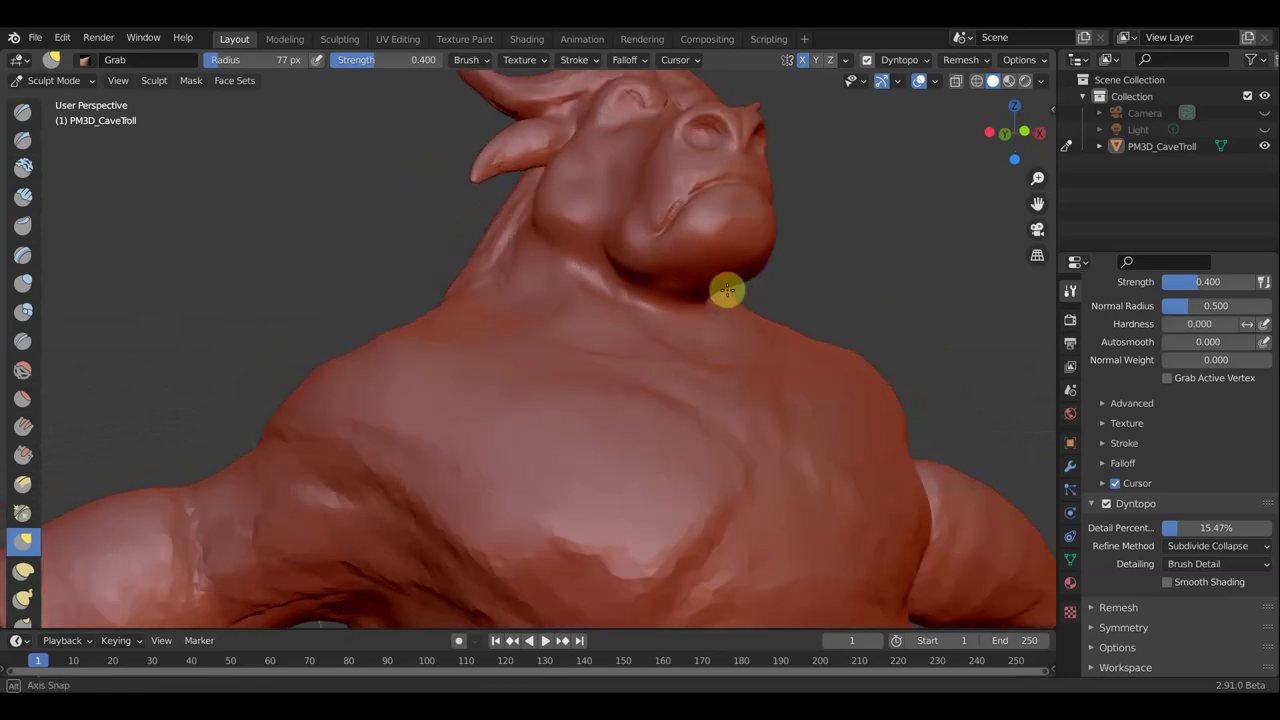
scroll(740, 368, "down", 3)
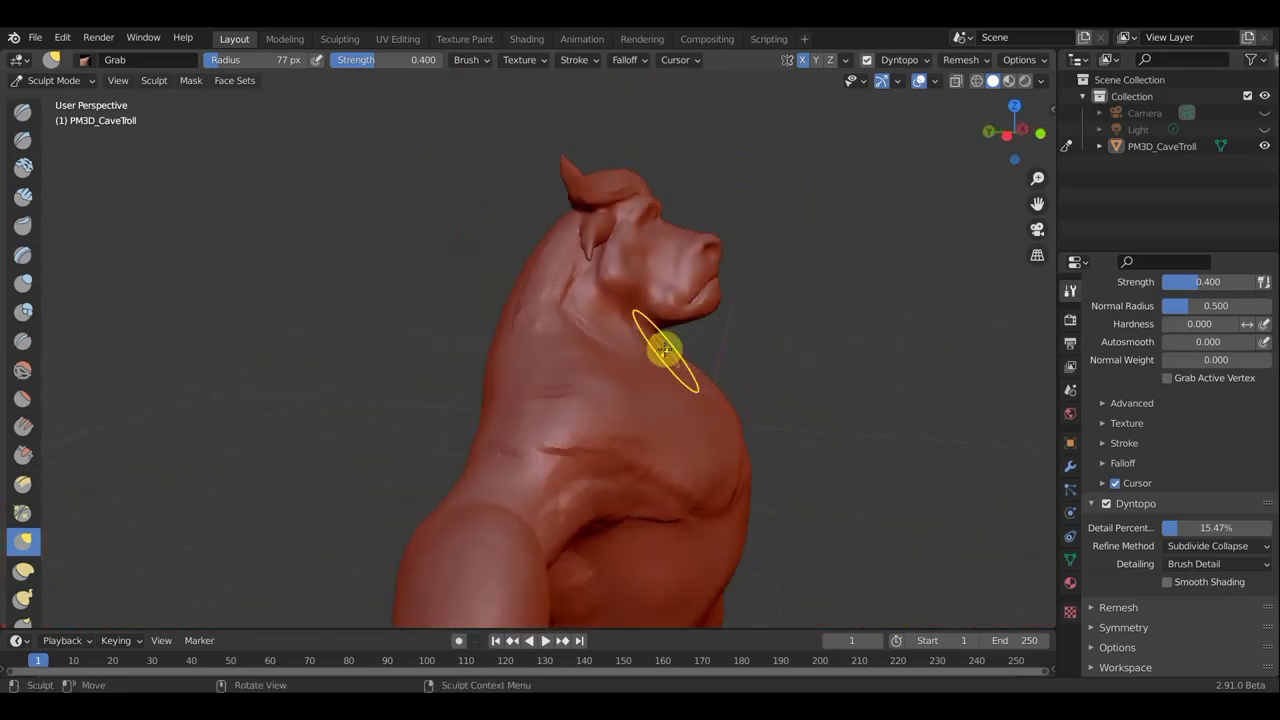
left_click_drag(644, 342, 711, 321)
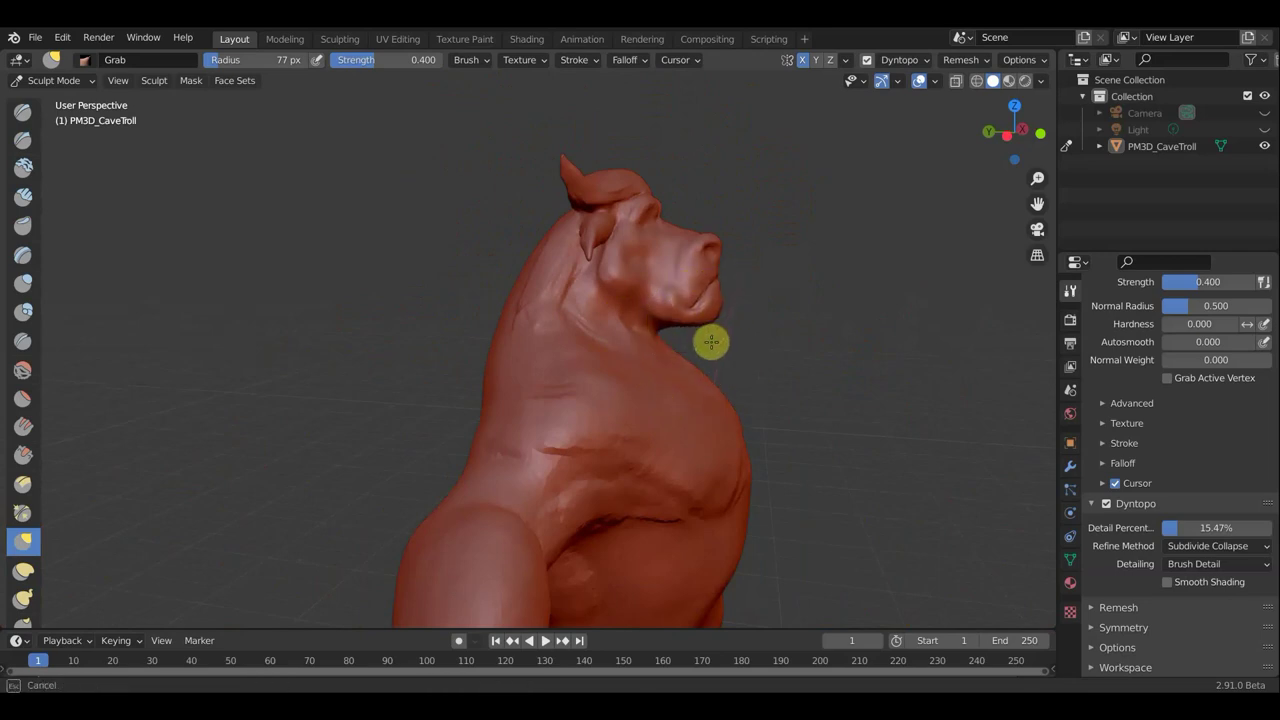
left_click_drag(707, 336, 624, 304)
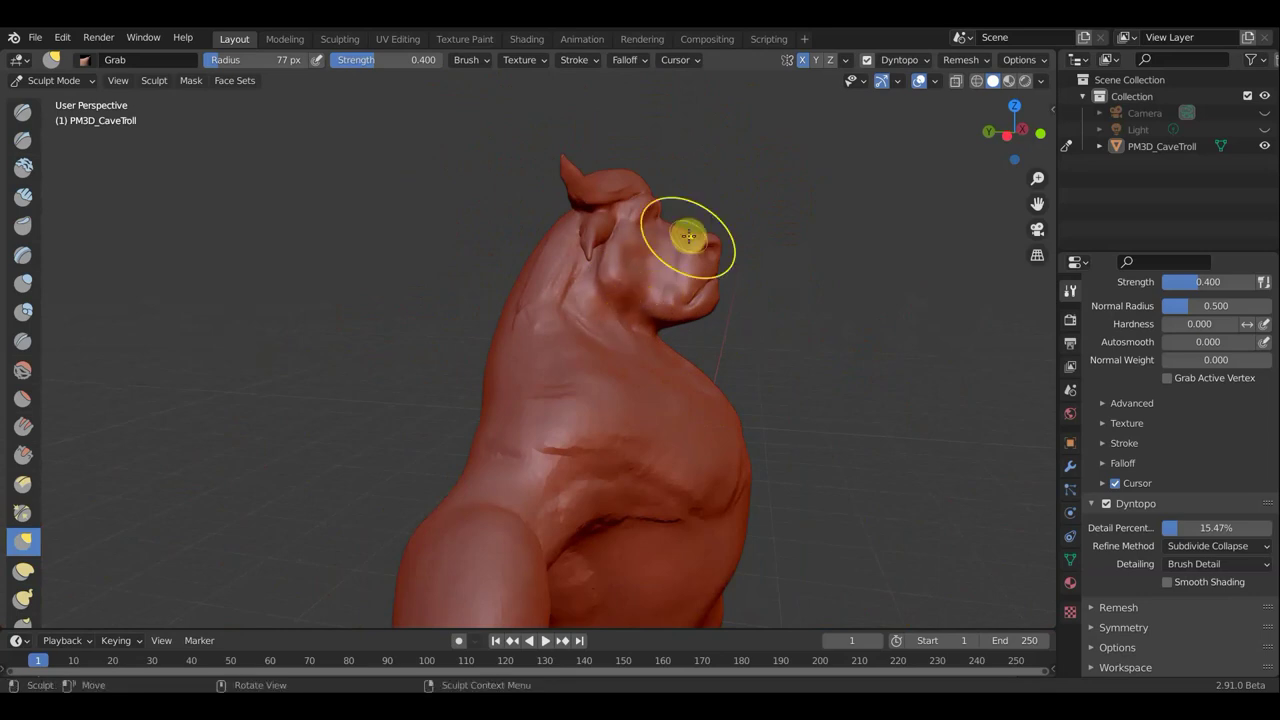
Step: Pull the snout forward and drag the top of the head toward the ear
mouse_move(706, 248)
left_mouse_down()
mouse_move(719, 250)
mouse_move(700, 241)
left_mouse_up()
mouse_move(678, 226)
left_mouse_down()
mouse_move(597, 207)
mouse_move(643, 186)
mouse_move(610, 182)
left_mouse_up()
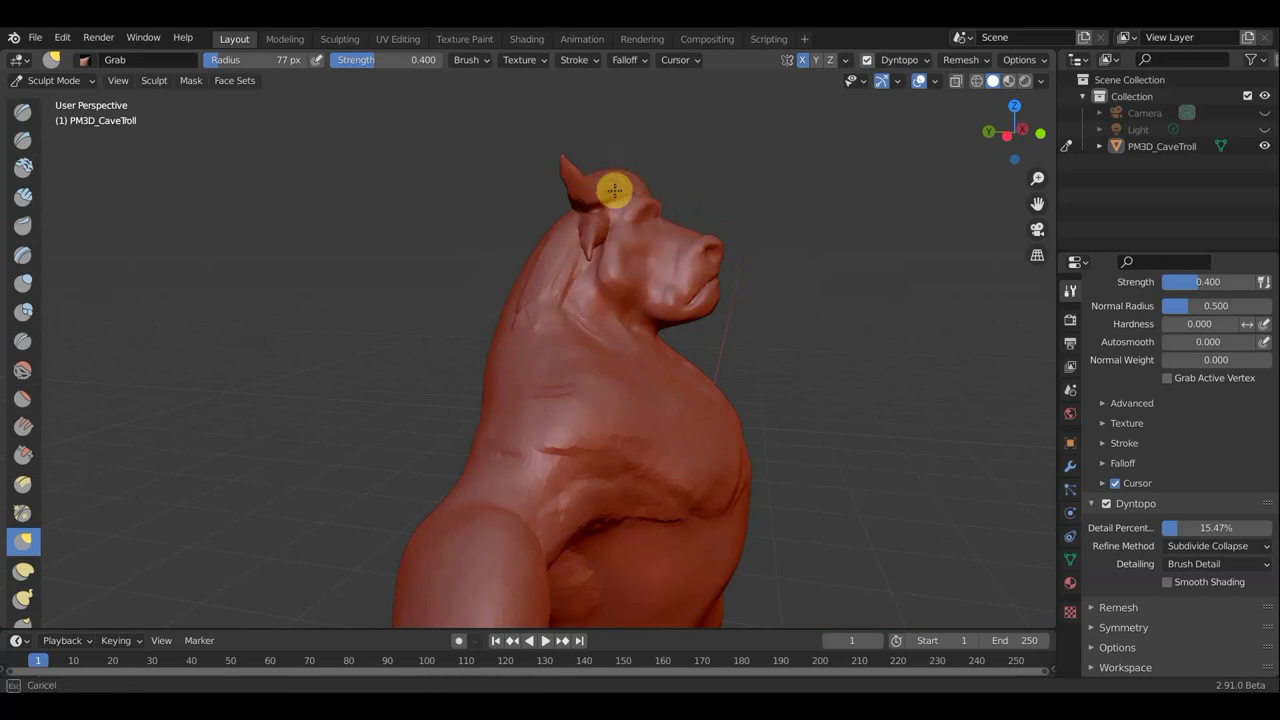
middle_click_drag(660, 269, 640, 334)
mouse_move(640, 334)
left_mouse_down()
mouse_move(608, 276)
mouse_move(646, 286)
left_mouse_up()
mouse_move(646, 286)
middle_mouse_down()
mouse_move(491, 200)
mouse_move(434, 149)
middle_mouse_up()
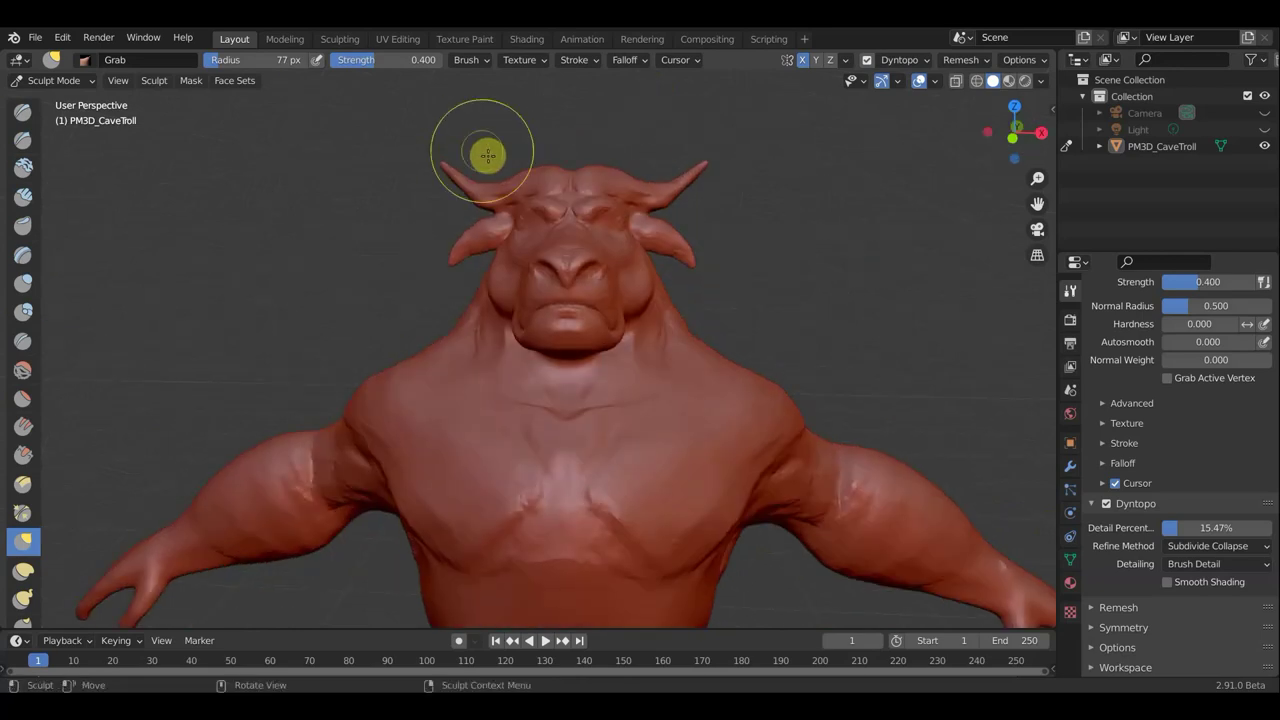
Step: Grab-reshape the top of the head, the forehead and both brows
mouse_move(543, 160)
left_mouse_down()
mouse_move(544, 146)
mouse_move(523, 177)
mouse_move(512, 167)
mouse_move(532, 164)
mouse_move(500, 178)
mouse_move(529, 212)
left_mouse_up()
scroll(600, 185, "up", 1)
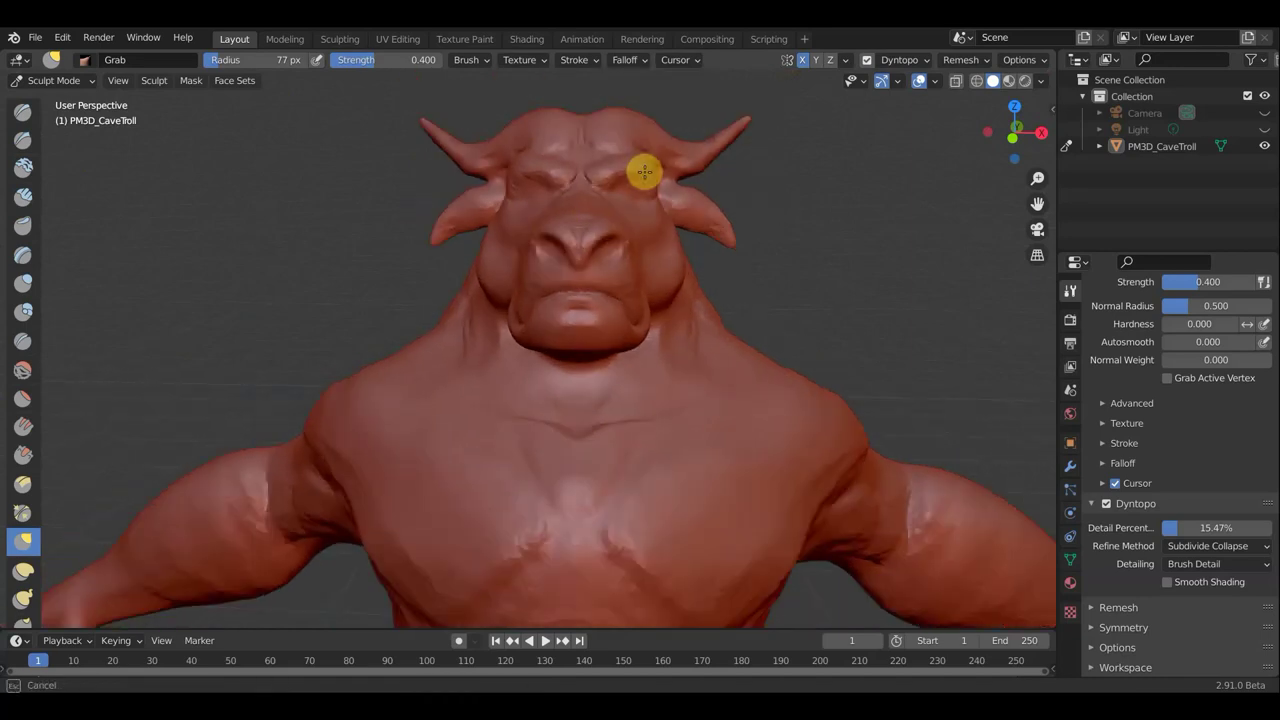
left_click_drag(644, 172, 642, 166)
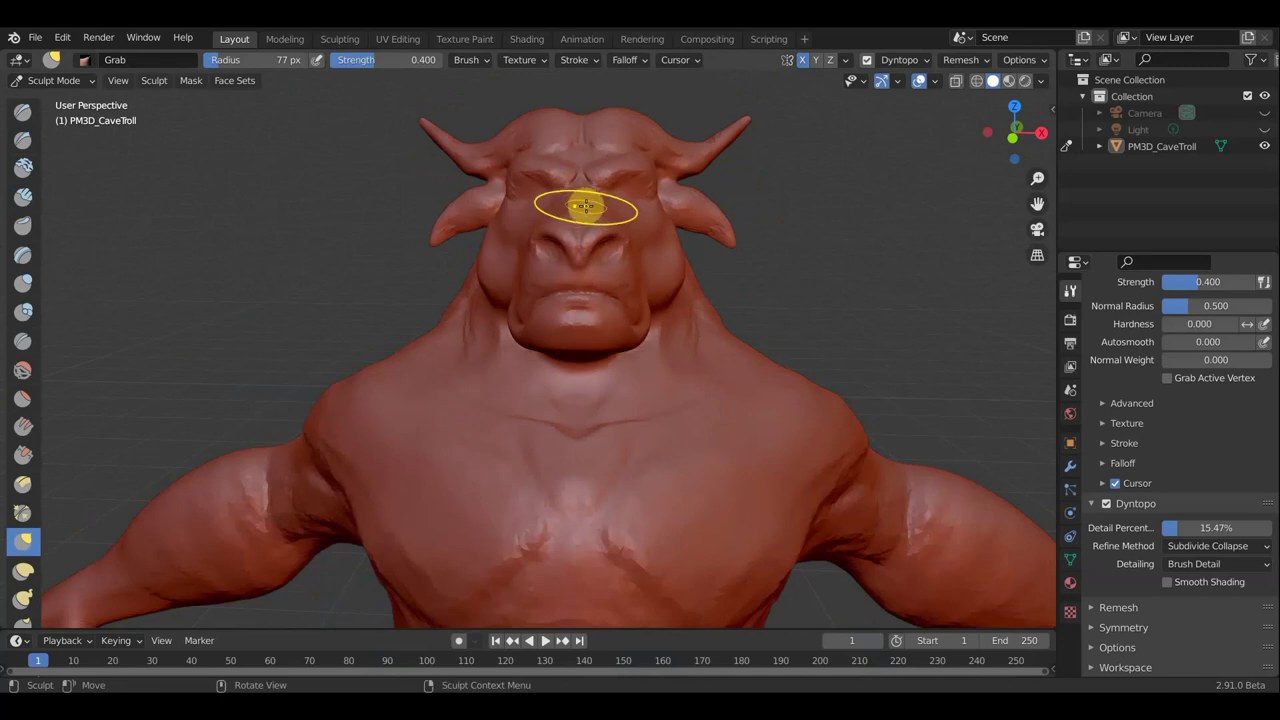
left_click_drag(587, 202, 648, 216)
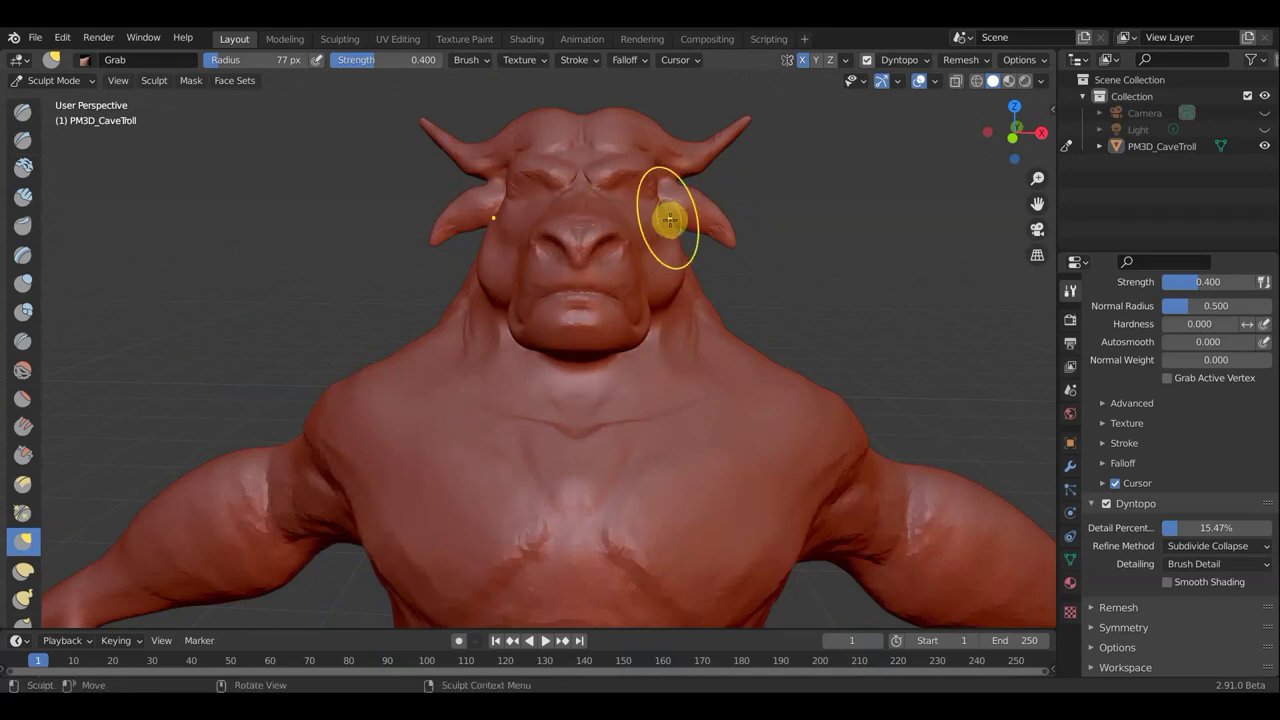
mouse_move(686, 243)
middle_mouse_down()
mouse_move(660, 426)
mouse_move(674, 380)
mouse_move(597, 438)
middle_mouse_up()
mouse_move(531, 457)
left_mouse_down()
mouse_move(514, 443)
mouse_move(497, 450)
left_mouse_up()
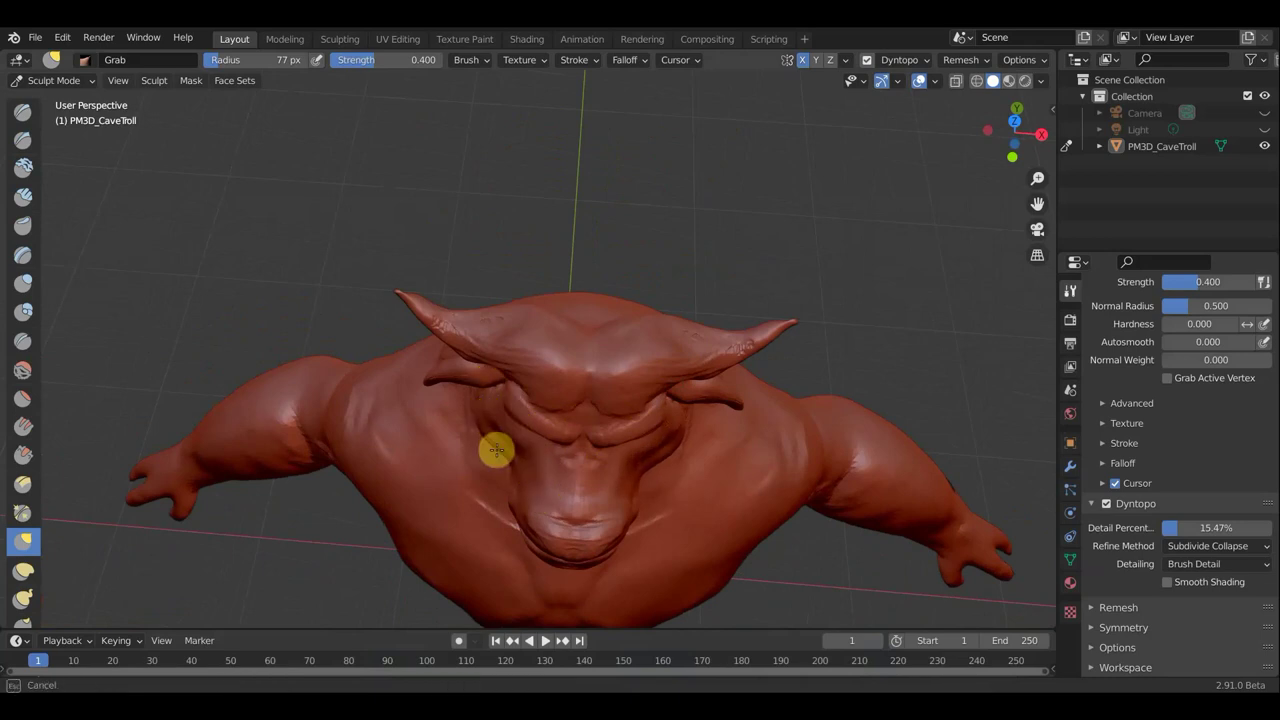
mouse_move(491, 453)
middle_mouse_down()
mouse_move(497, 267)
mouse_move(649, 311)
middle_mouse_up()
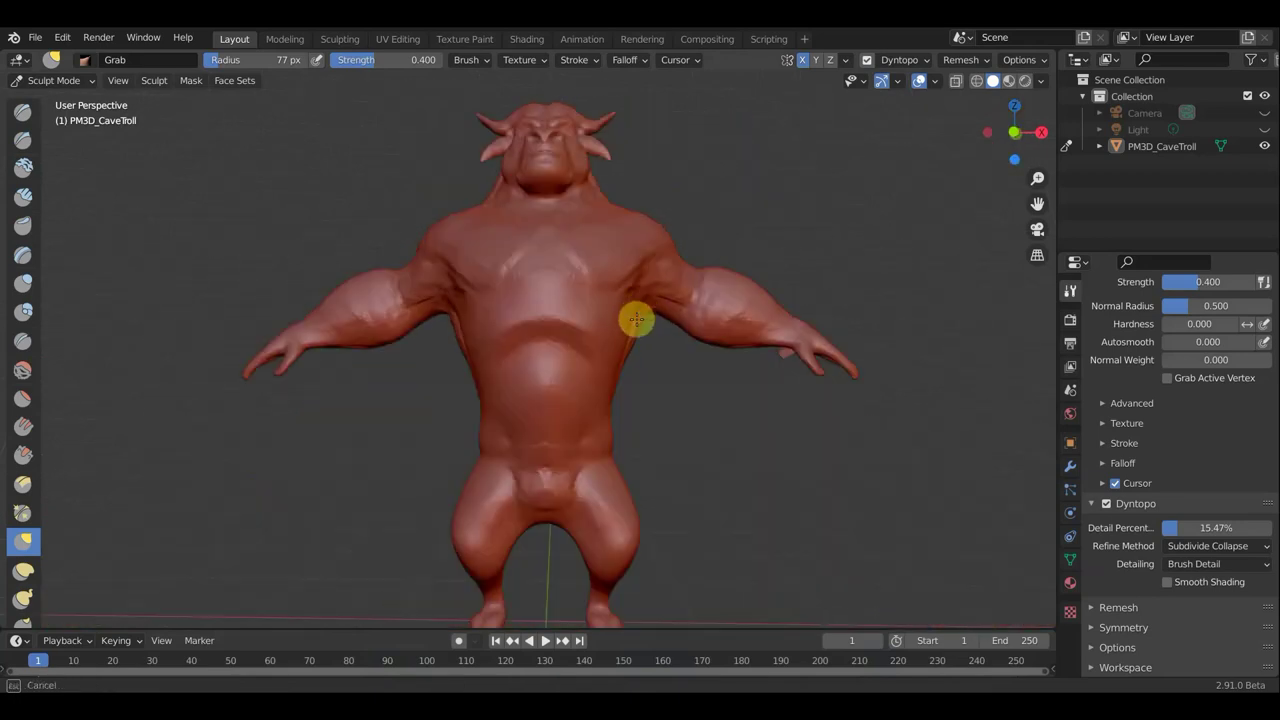
Step: Pull both sides of the chest into shape and switch to Front Orthographic view
middle_click_drag(640, 311, 573, 353, "ctrl")
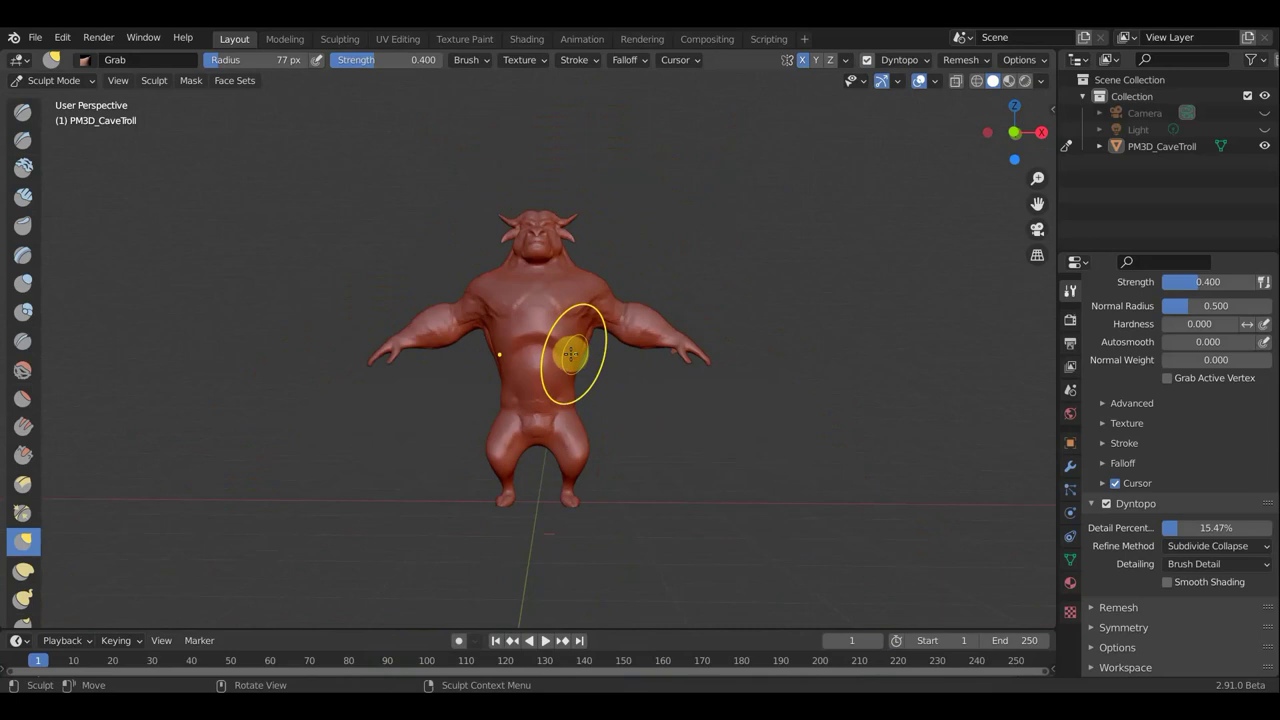
left_click_drag(573, 353, 590, 365)
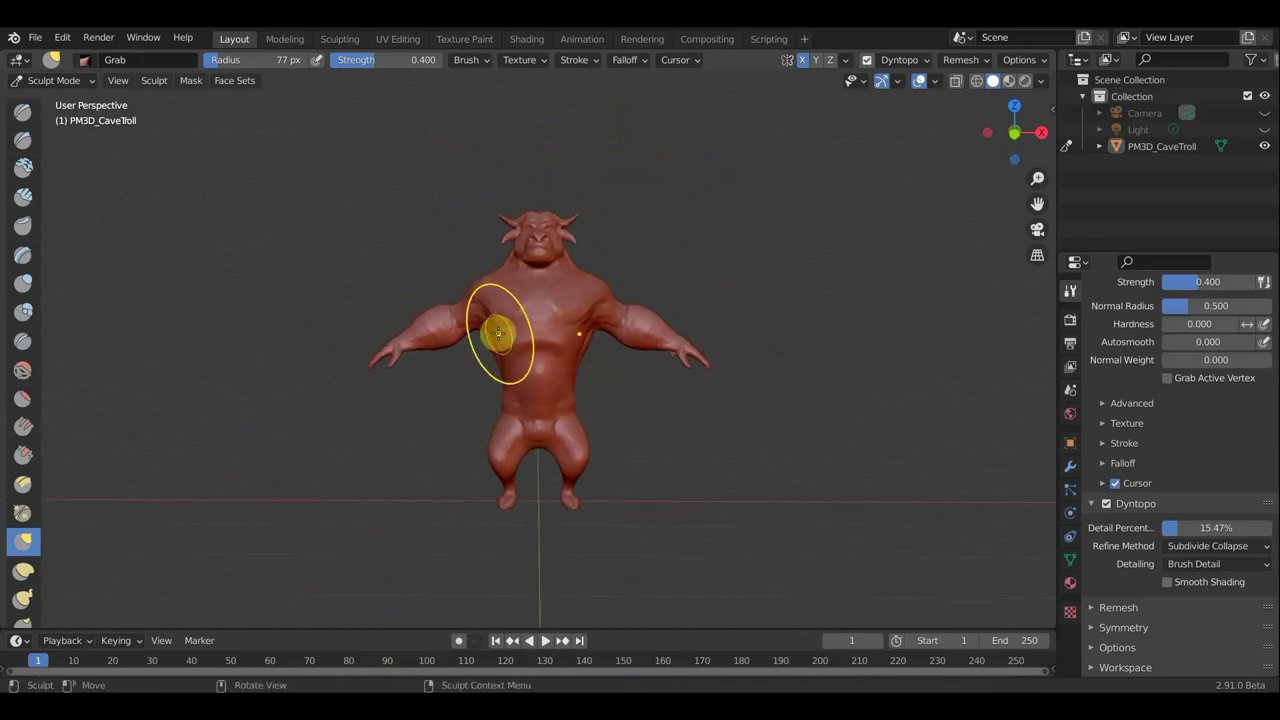
left_click_drag(490, 323, 514, 400)
key("KP_1")
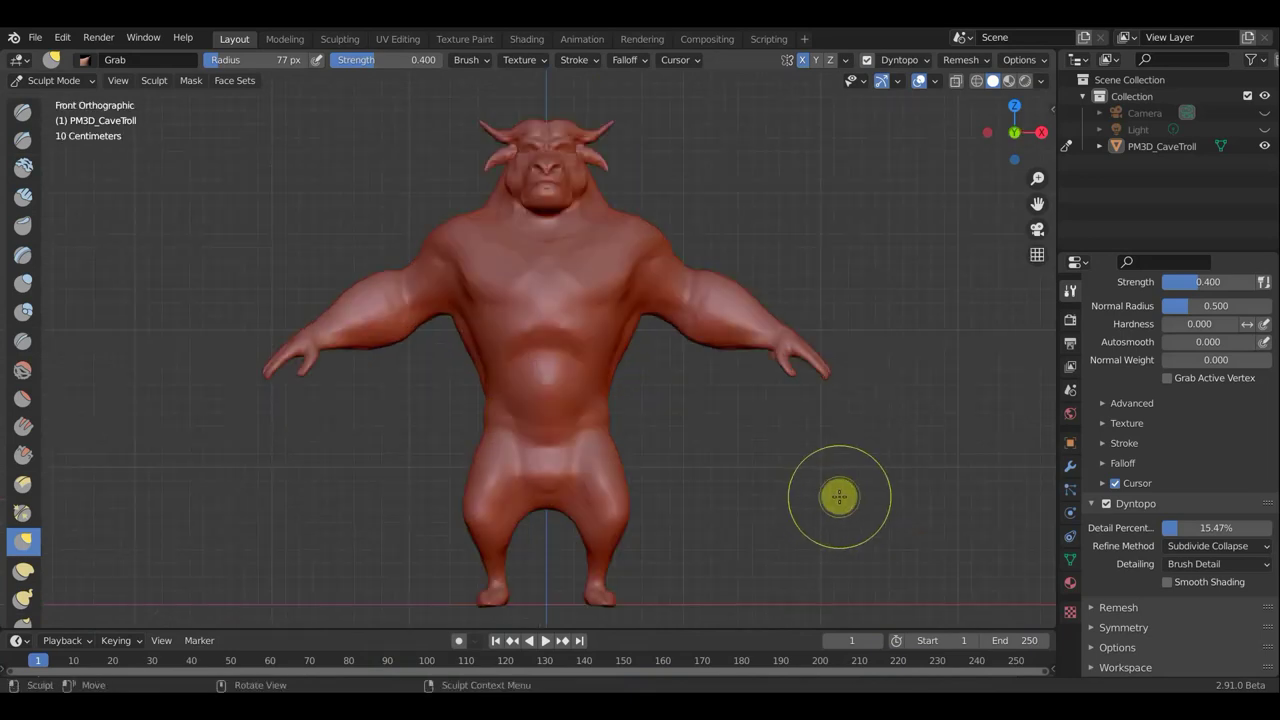